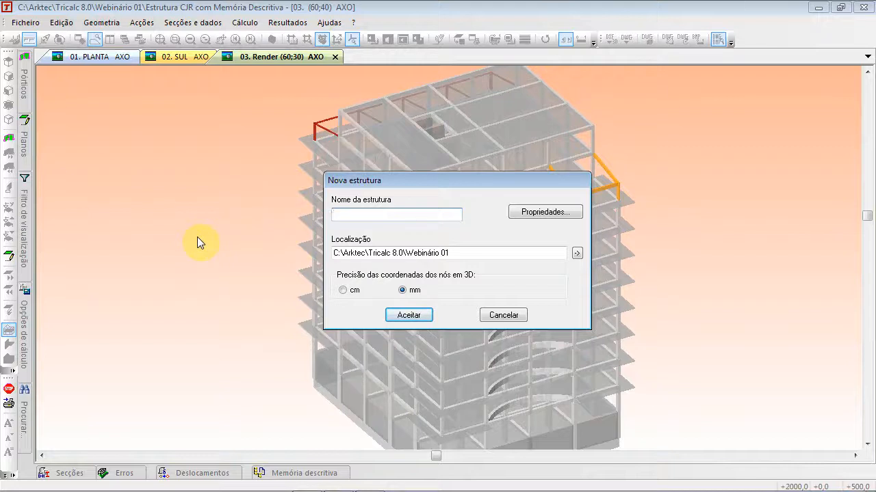
- Create a new structure named "Acções 01" in the Webinário 01 folder
type("Acções 01")
left_click(393, 315)
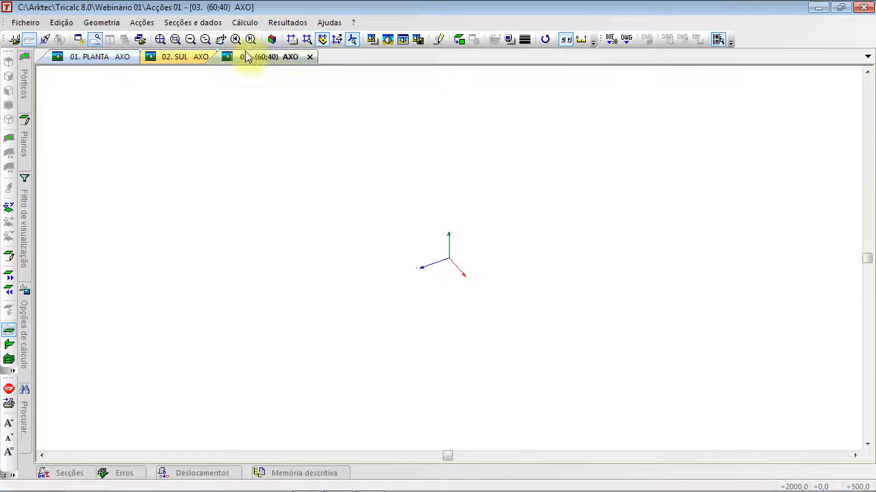
left_click(27, 22)
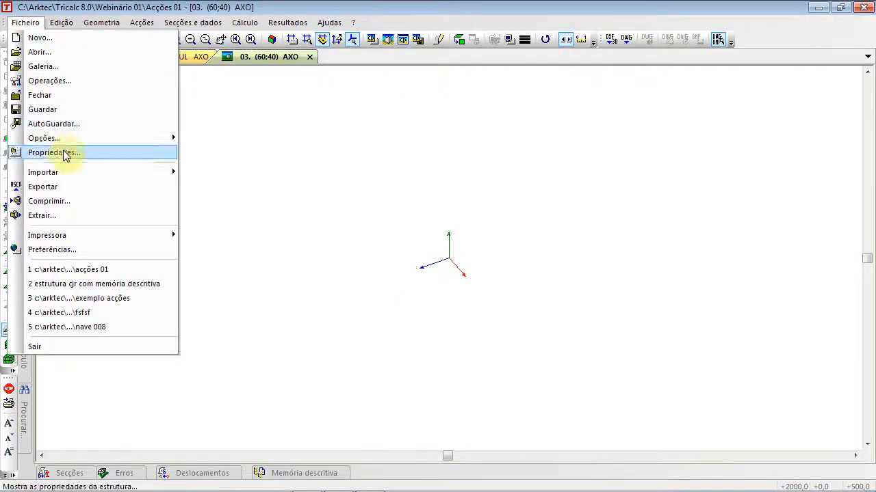
mouse_move(75, 175)
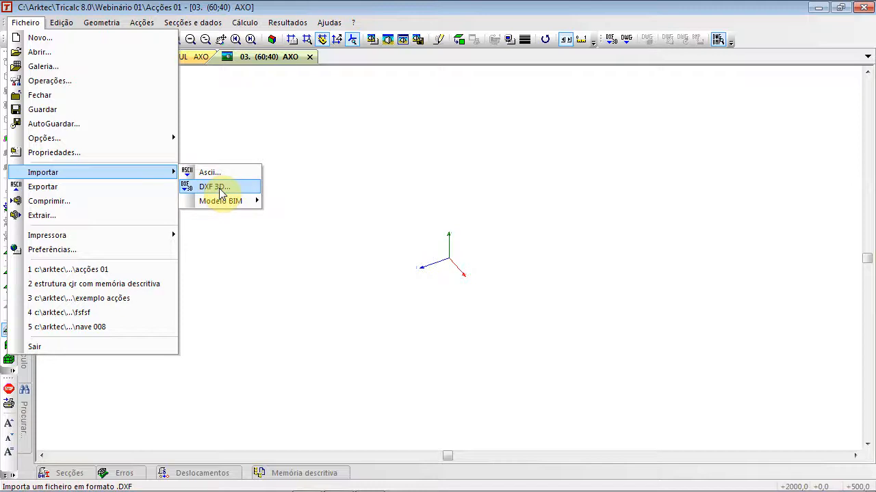
mouse_move(329, 23)
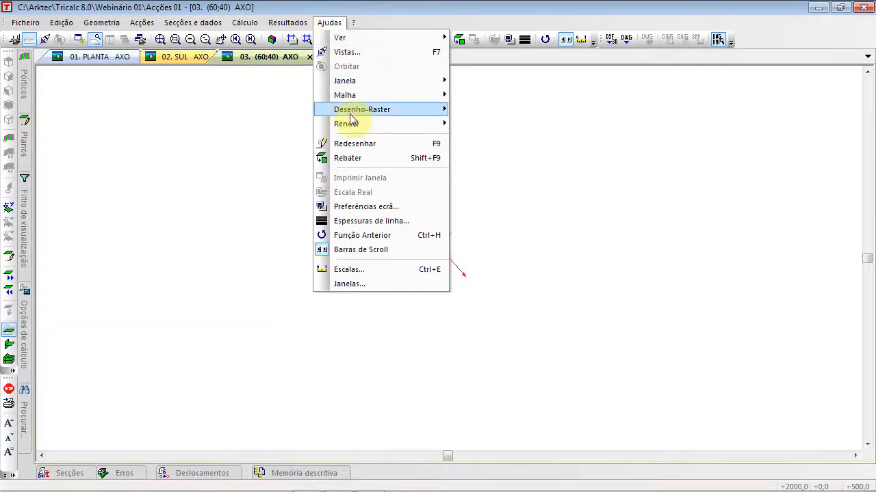
mouse_move(355, 113)
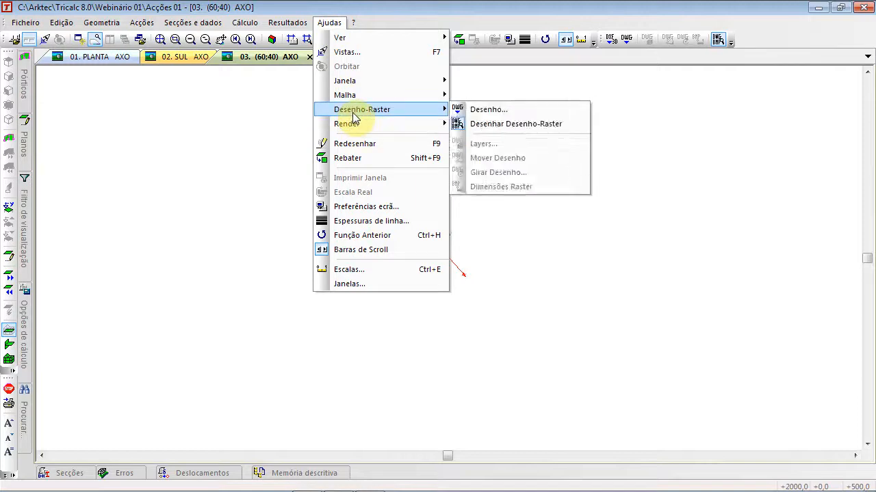
left_click(484, 112)
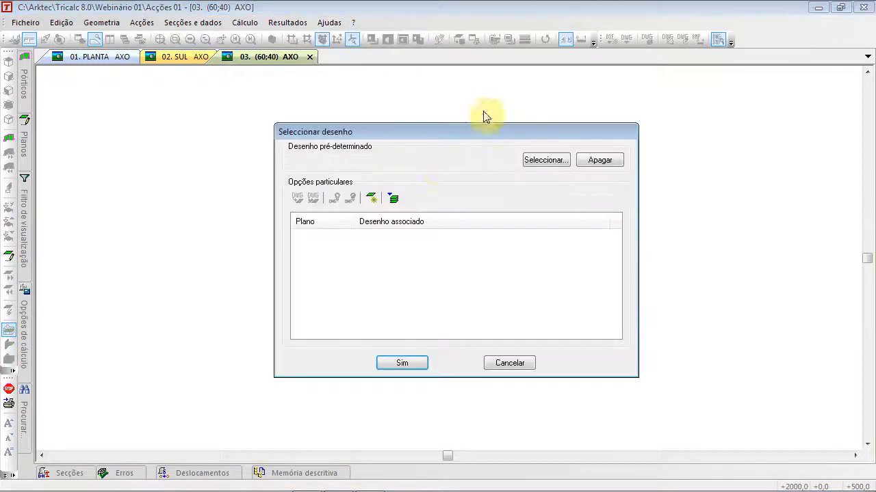
left_click(377, 199)
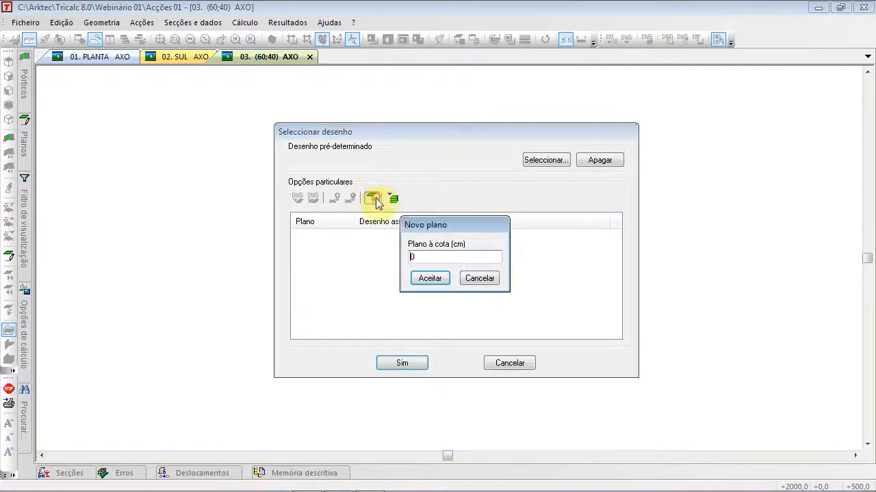
left_click(425, 279)
left_click(307, 236)
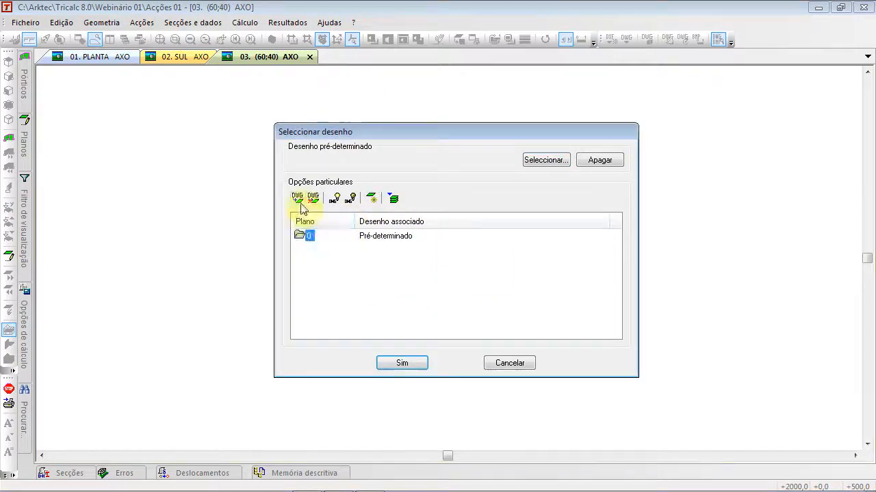
left_click(499, 366)
left_click(523, 284)
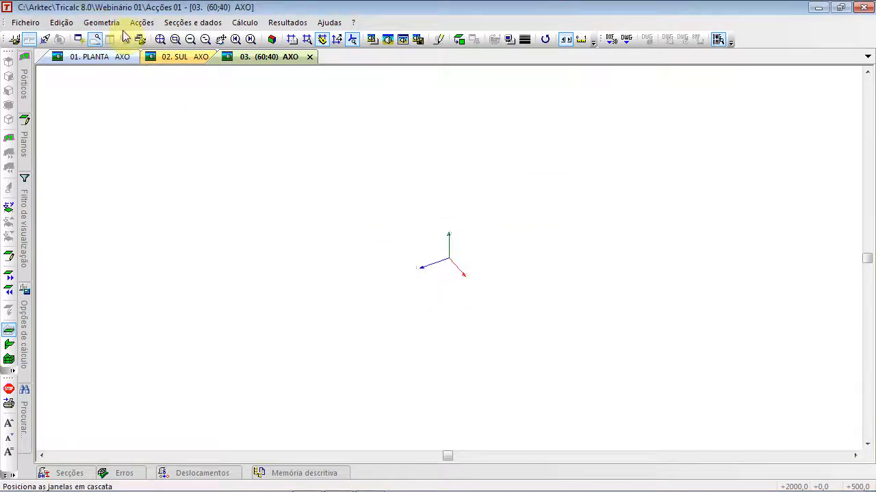
left_click(101, 23)
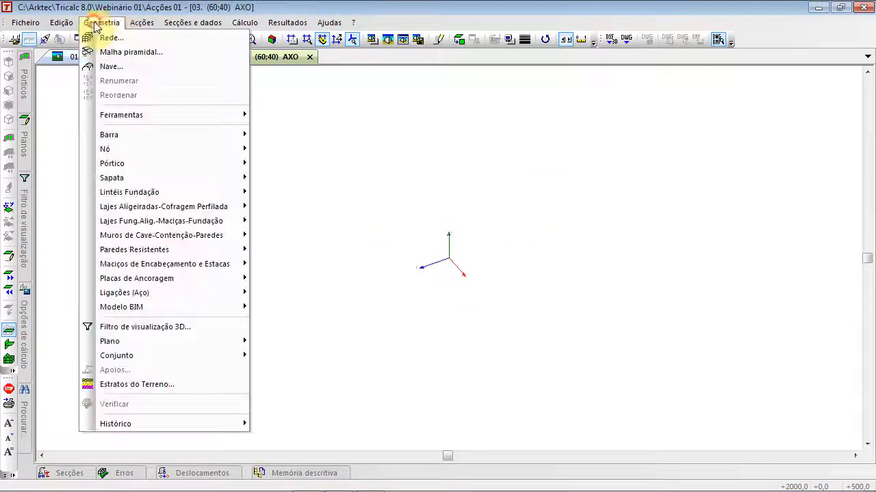
left_click(107, 69)
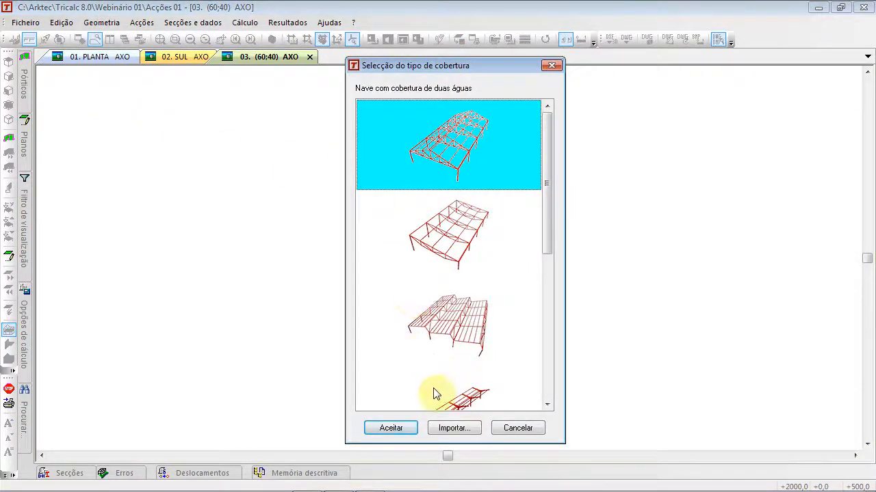
left_click_drag(546, 156, 552, 130)
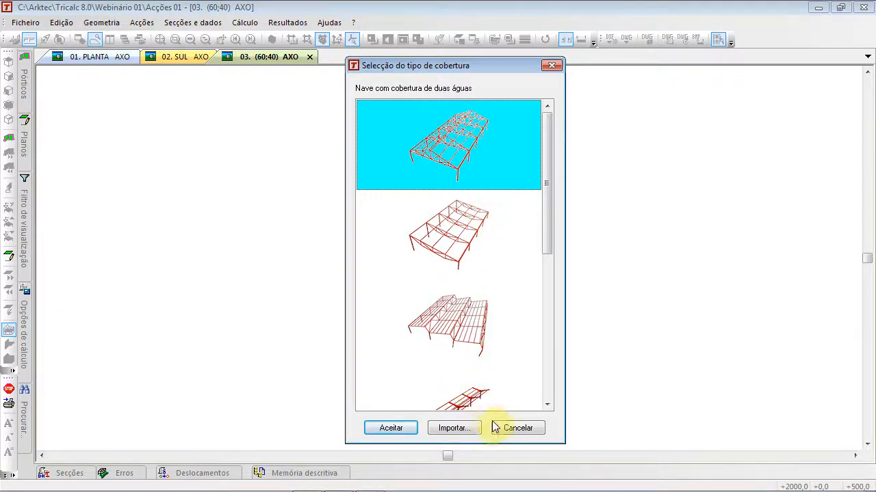
left_click(516, 429)
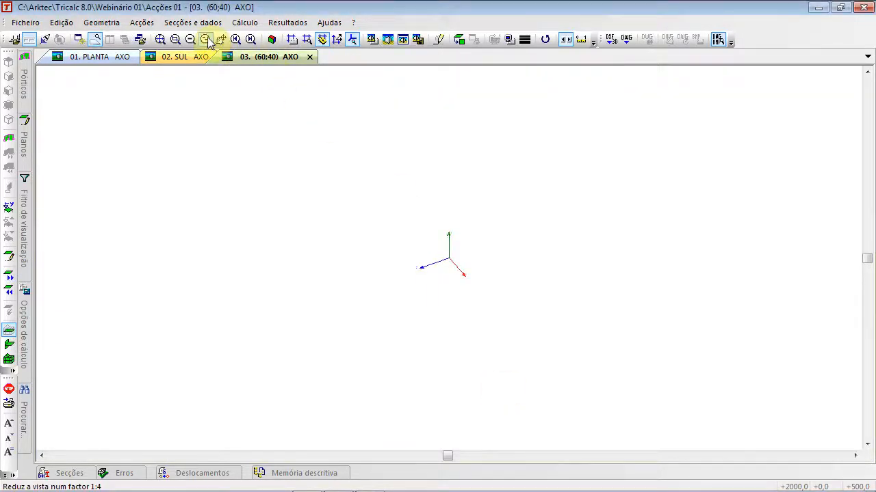
- Generate a rigid-node geometric grid with separations X 500;500;500, Y 300 and Z 500;500 cm, with fixed nodes at level 0
left_click(103, 22)
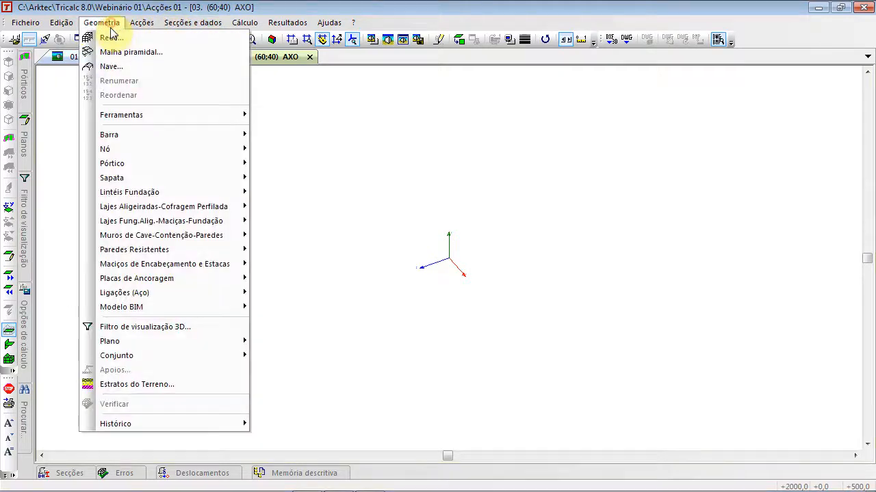
left_click(111, 38)
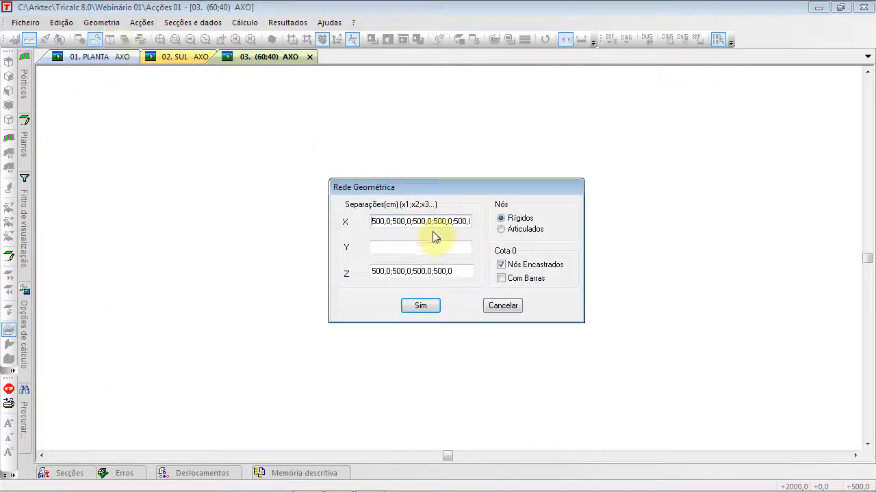
left_click_drag(433, 219, 621, 223)
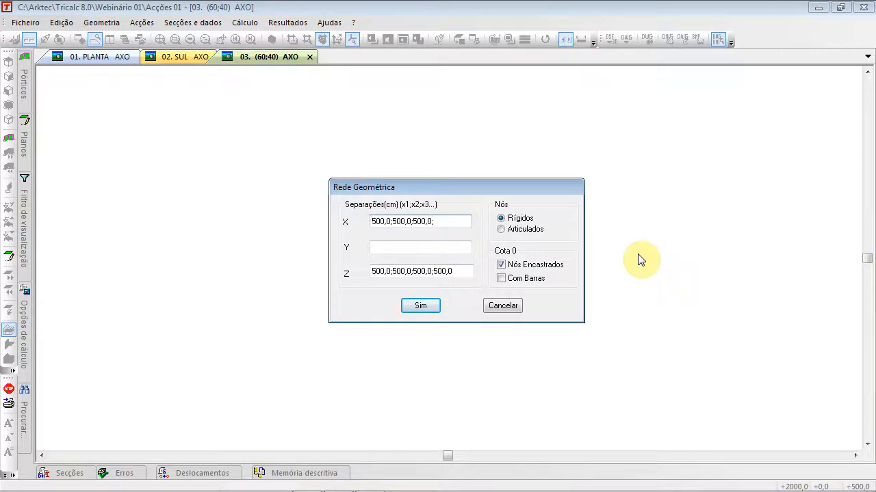
left_click_drag(466, 272, 419, 274)
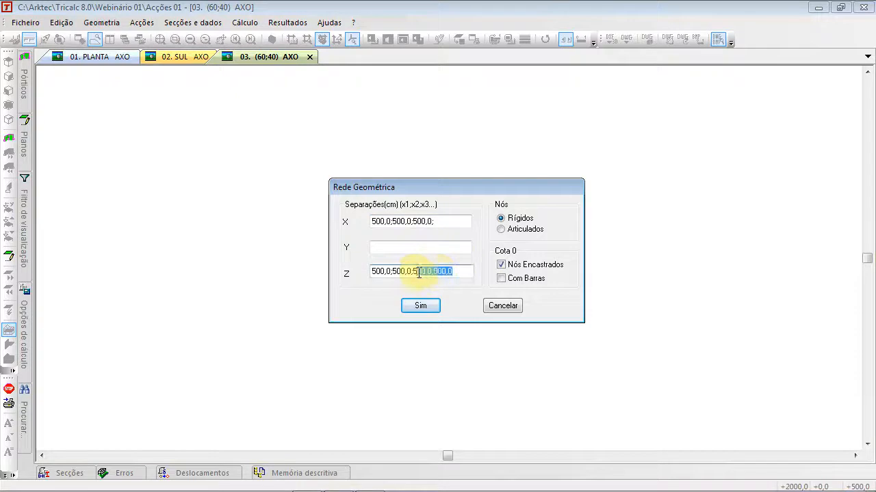
key("Delete")
left_click(389, 250)
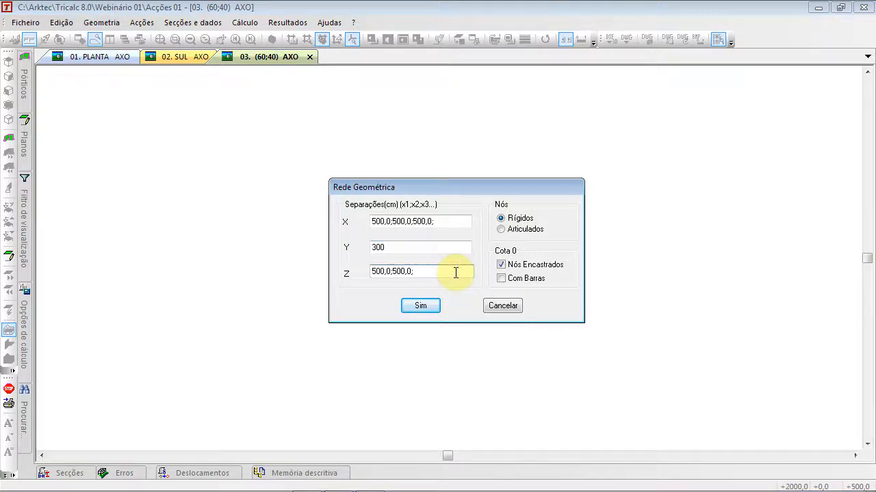
left_click_drag(446, 221, 324, 191)
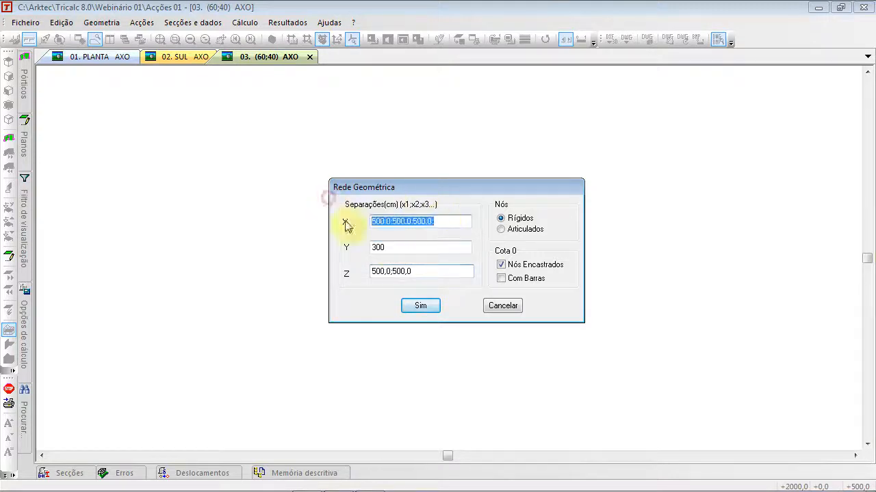
left_click_drag(431, 274, 349, 272)
left_click(427, 249)
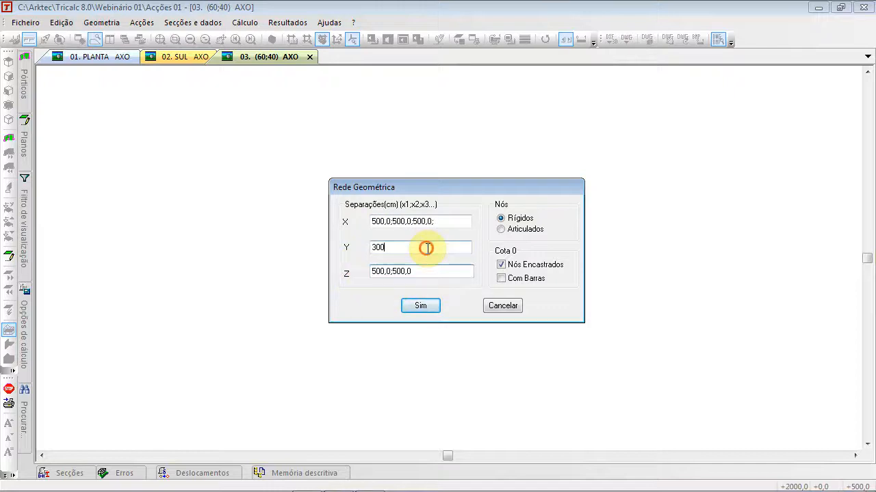
left_click(502, 265)
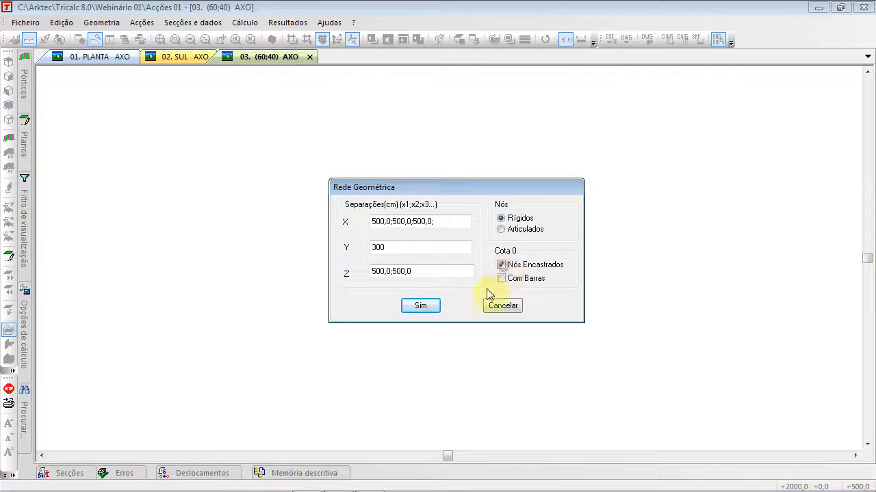
left_click(424, 305)
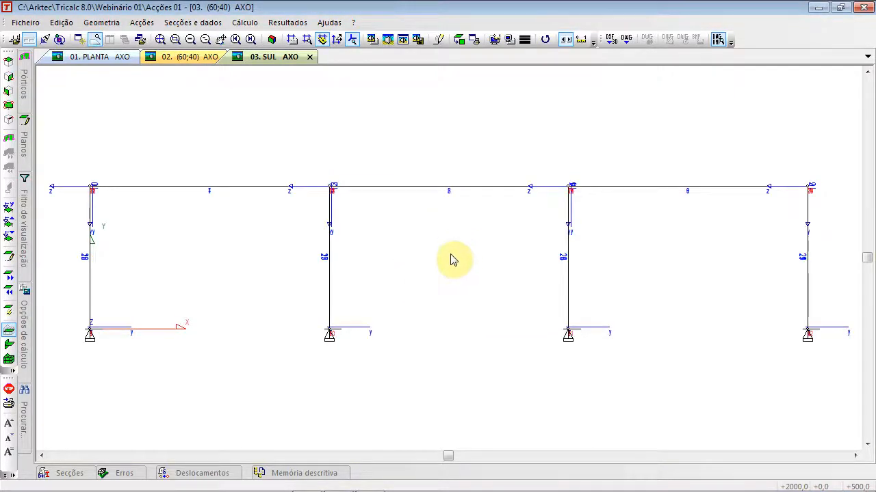
- Insert isolated footings under all the columns of the grid in the axonometric view
left_click(272, 39)
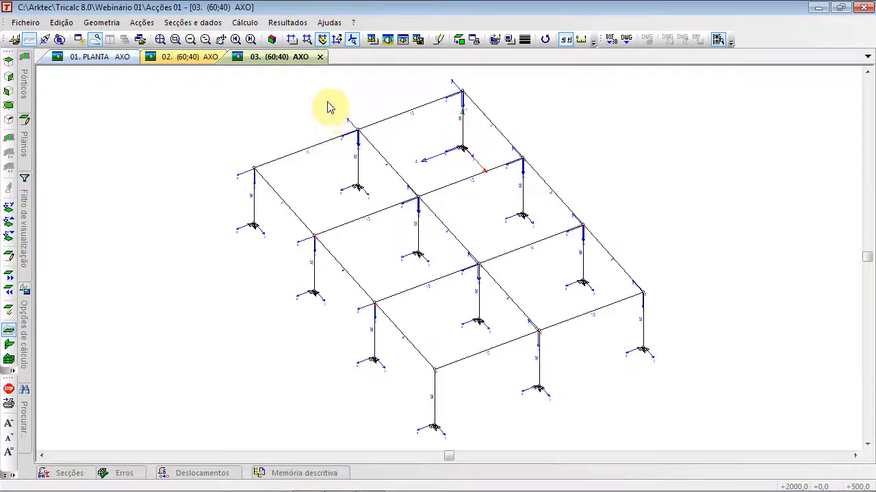
left_click(109, 22)
mouse_move(156, 179)
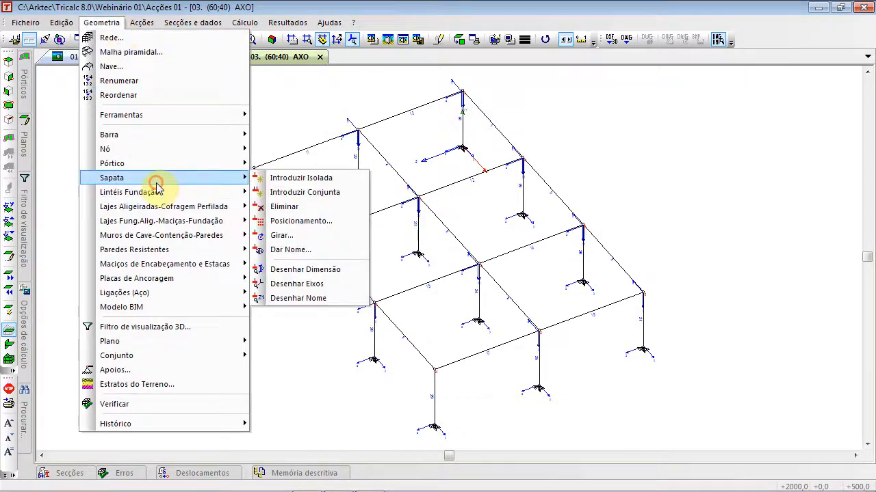
left_click(302, 180)
left_click(205, 102)
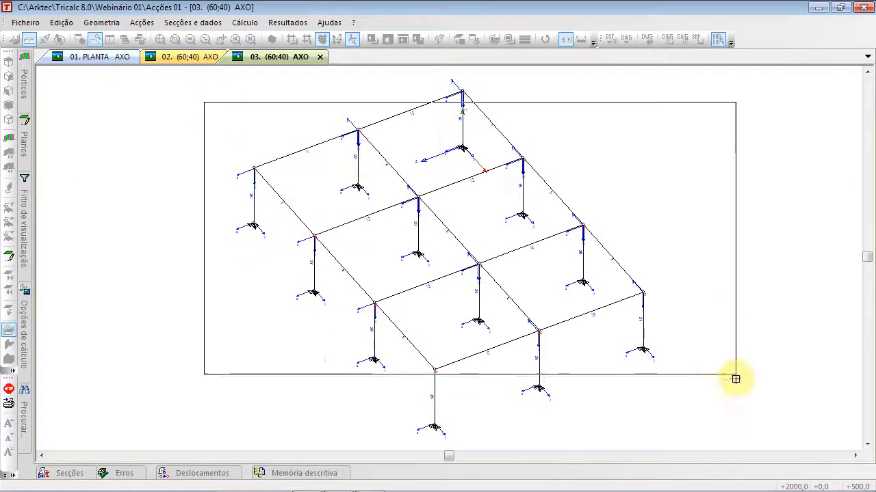
left_click(731, 432)
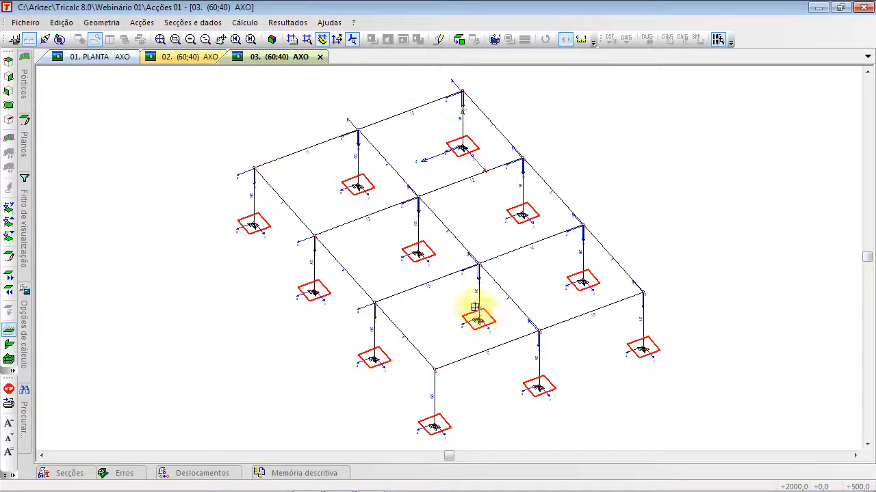
scroll(482, 322, "up", 5)
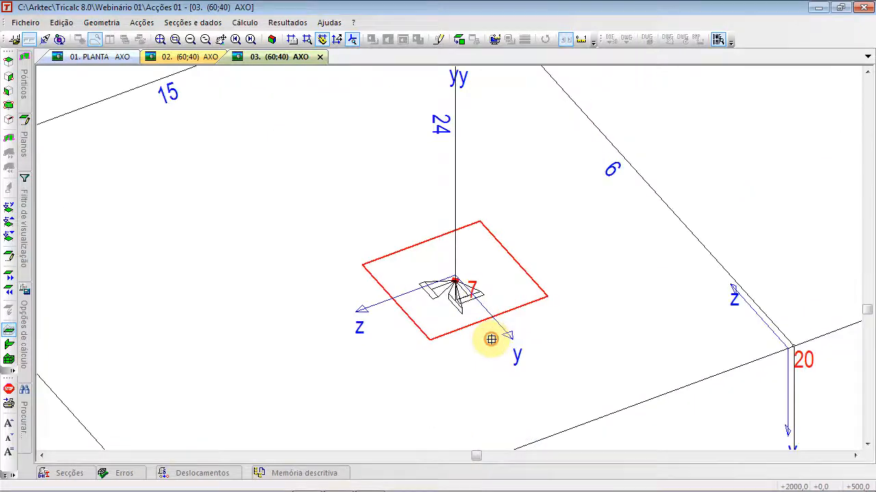
left_click(160, 39)
- Add foundation beams by two nodes along all four perimeter sides, connecting the corner footings
left_click(101, 22)
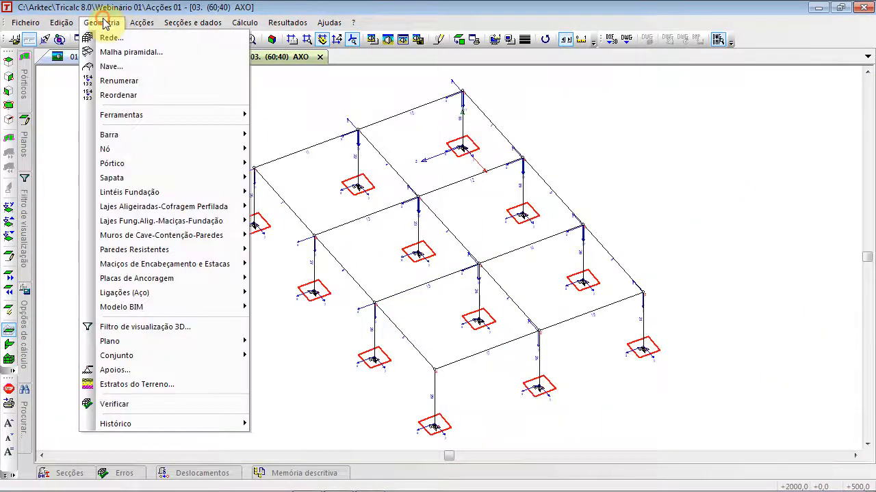
mouse_move(141, 192)
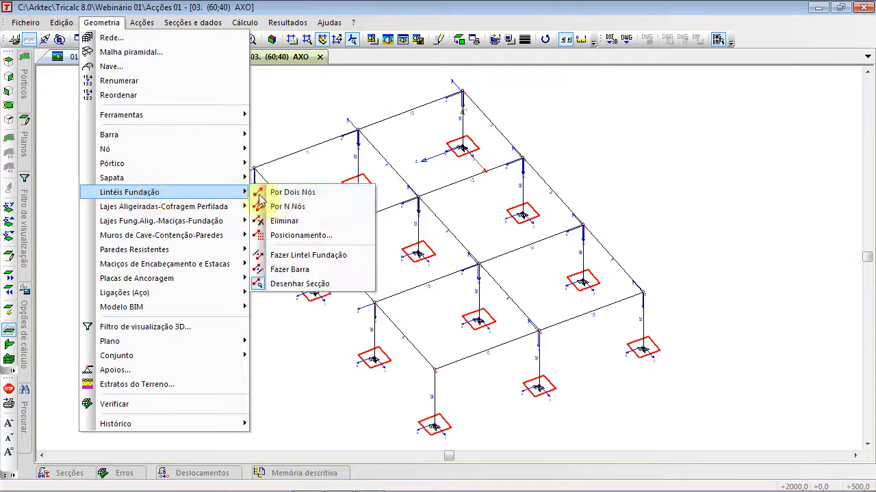
left_click(290, 192)
left_click(253, 223)
left_click(434, 424)
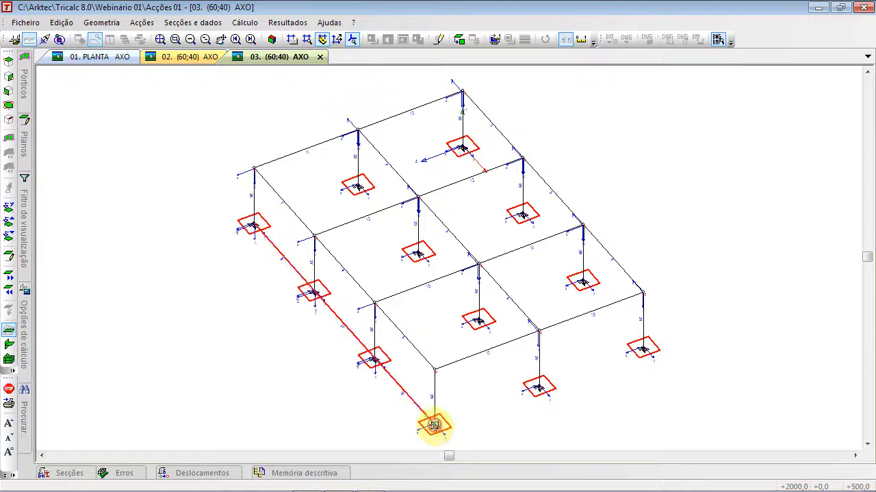
left_click(645, 348)
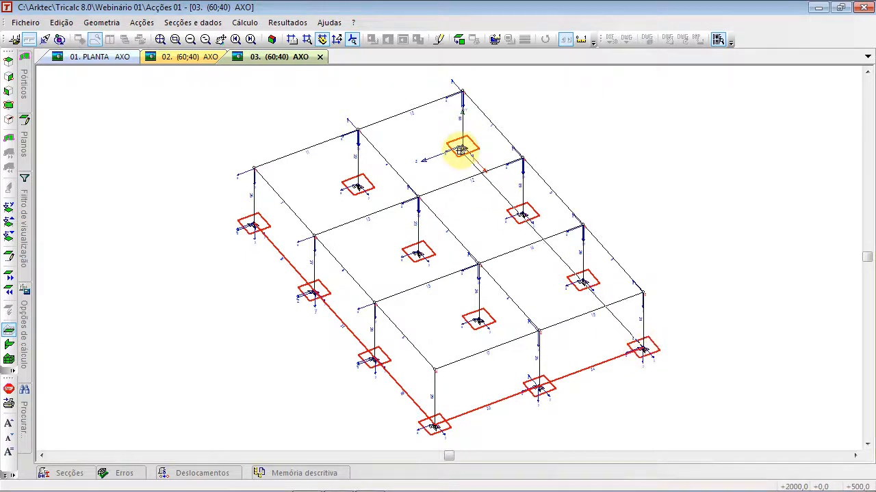
left_click(462, 147)
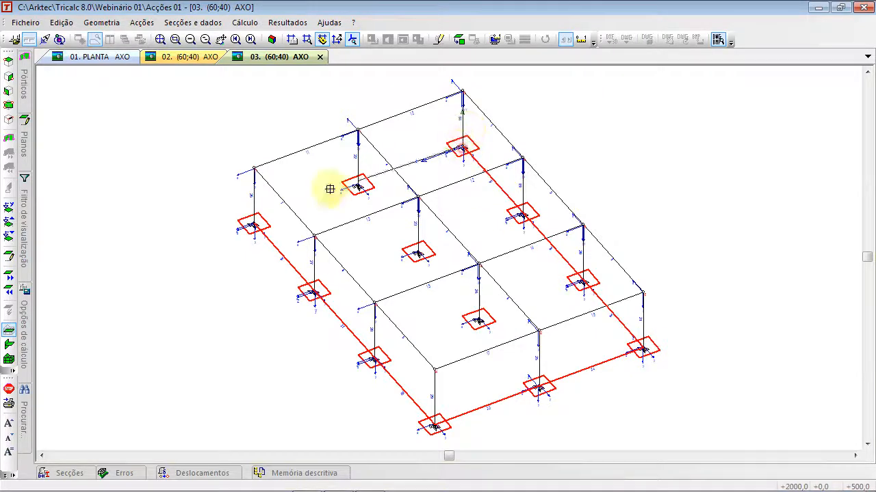
left_click(253, 221)
left_click(253, 220)
right_click(216, 178)
- Isolate the horizontal plane at level 300 in the active view
left_click(101, 22)
left_click(302, 122)
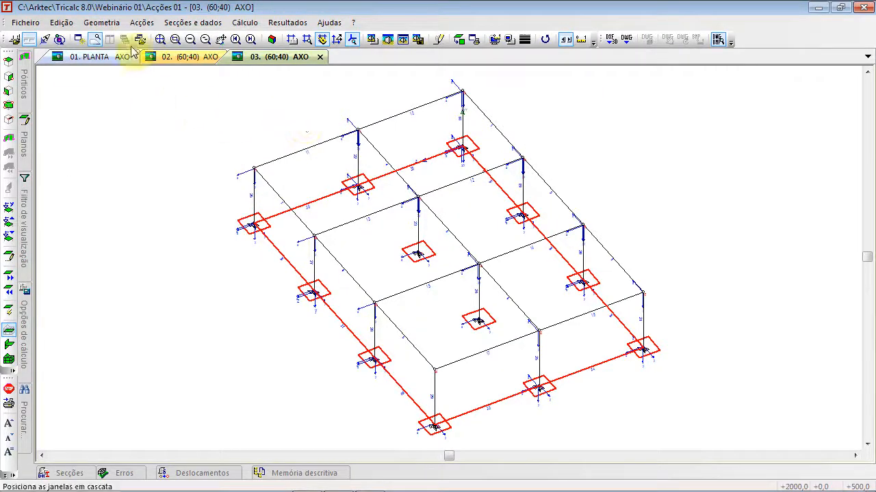
left_click(102, 23)
left_click(64, 144)
left_click(26, 144)
left_click(57, 99)
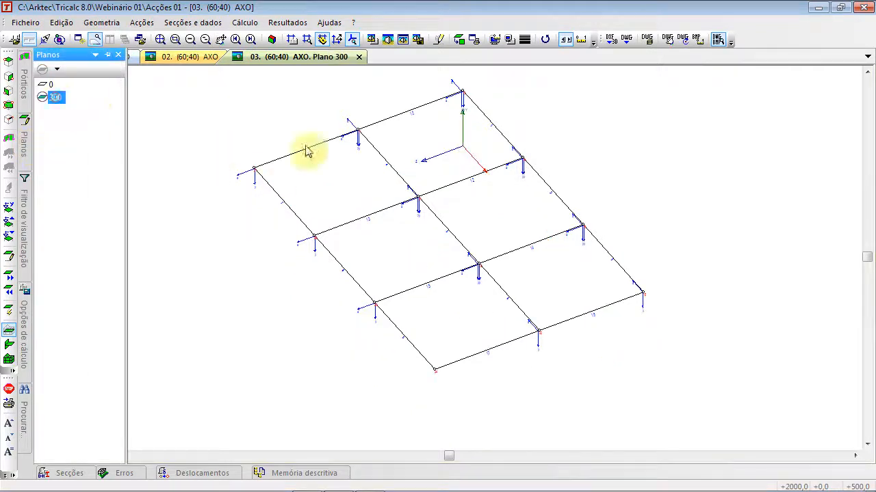
- Turn off the drawing of section axes on the bars in the level 300 plane view
left_click(192, 23)
mouse_move(273, 129)
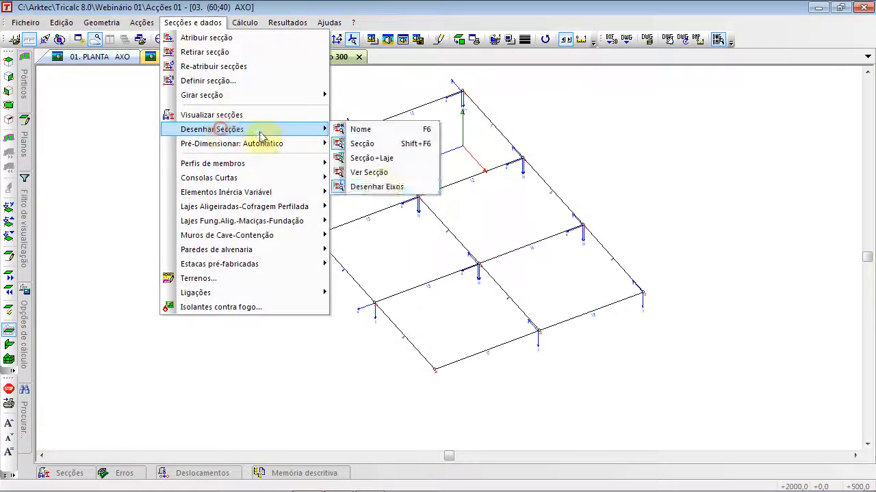
left_click(363, 187)
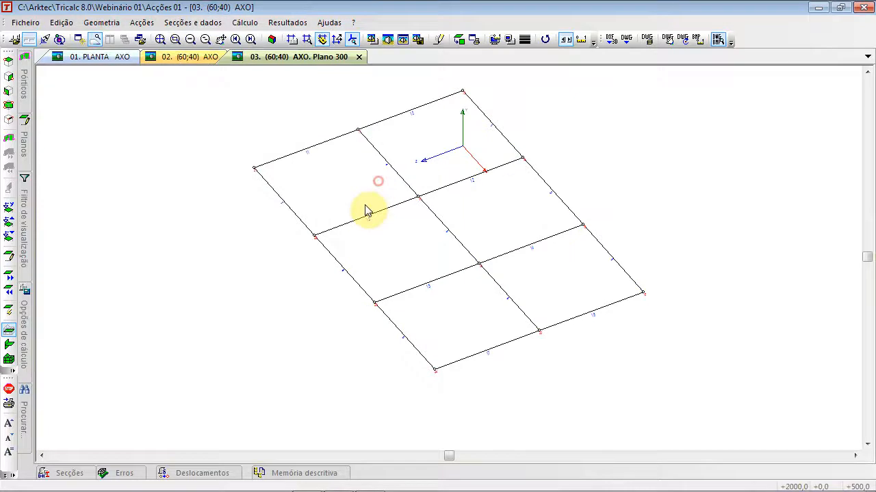
left_click(161, 39)
- Start a solid slab named LM1 with surface loads of 4 kN/m² for G Permanentes and 2 kN/m² for Q1 Sobrecargas
left_click(106, 24)
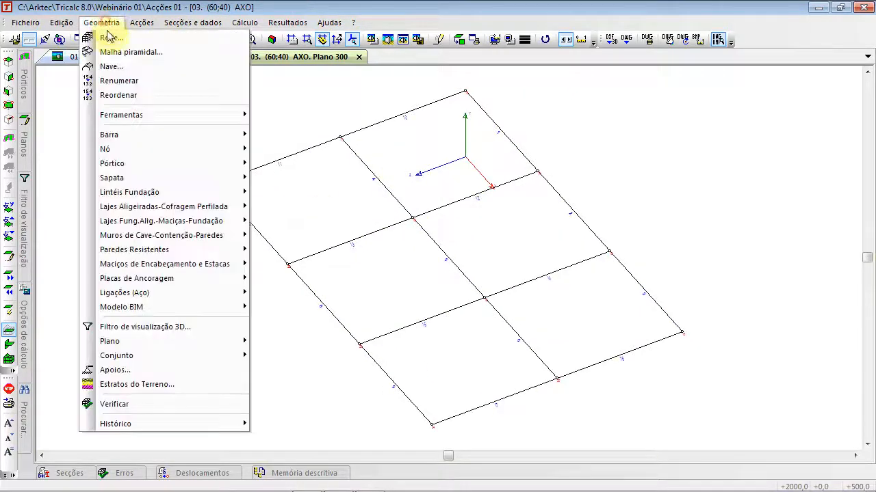
mouse_move(156, 221)
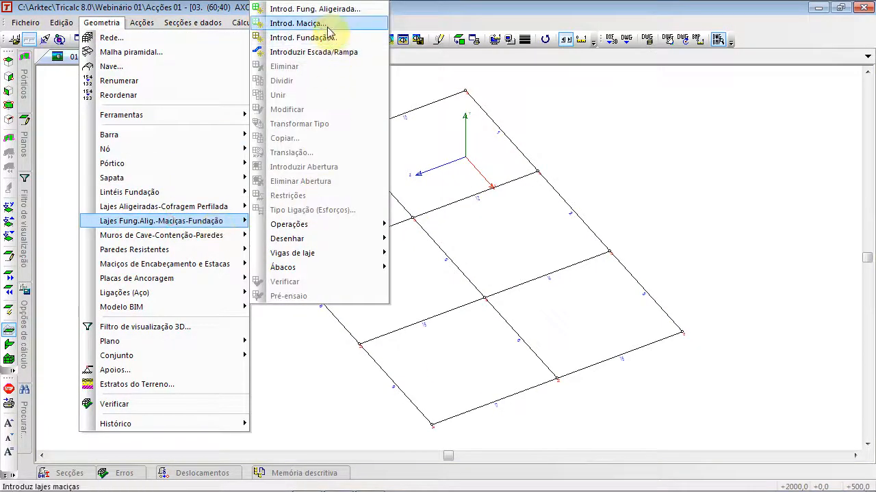
left_click(301, 24)
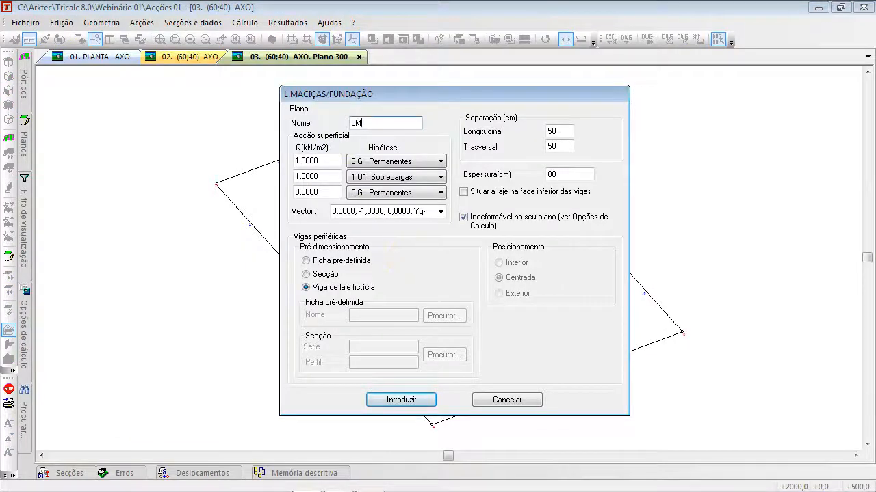
key("Tab")
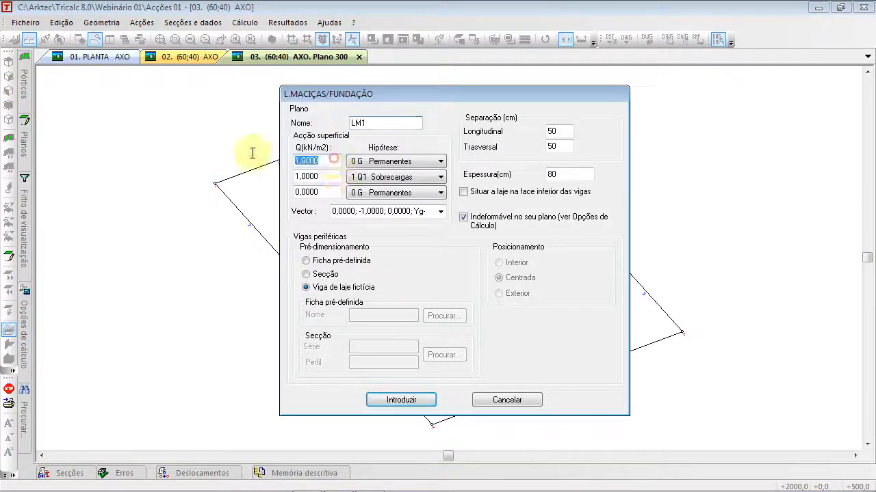
type("4")
key("Tab")
type("2")
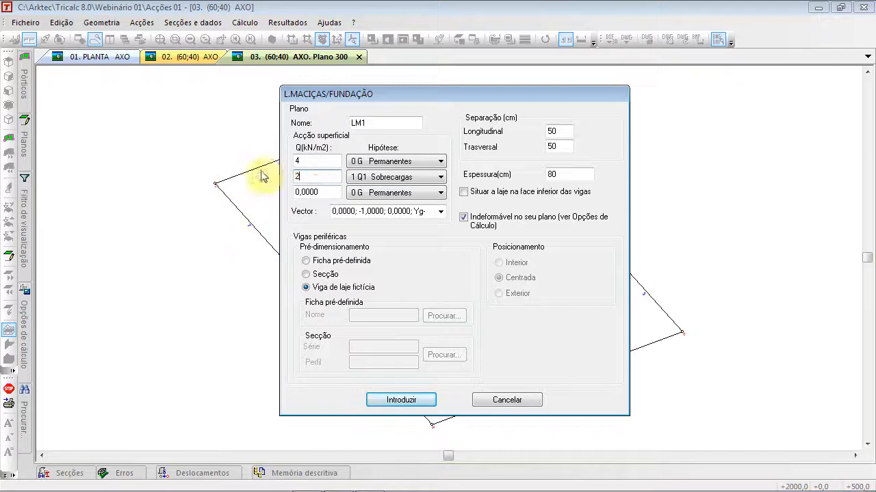
left_click(318, 192)
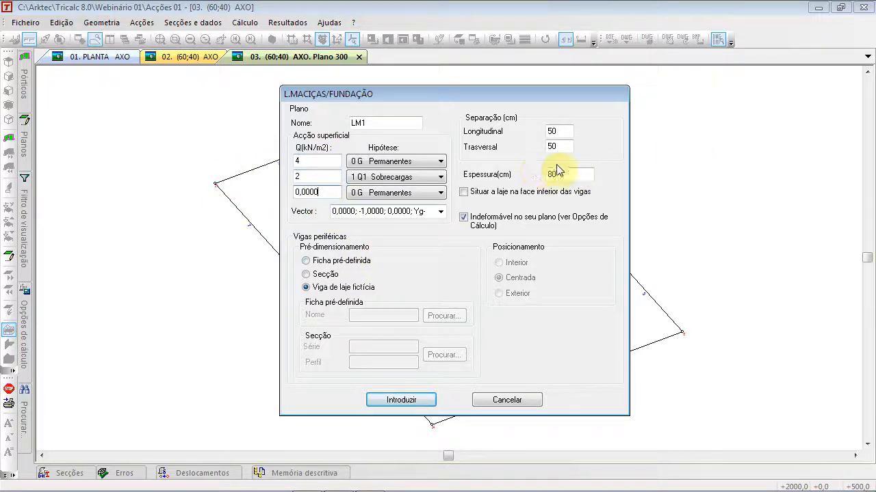
- Define the slab's perimeter beams by section with profile BET 30x45 and set the slab thickness to 15 cm
left_click(323, 277)
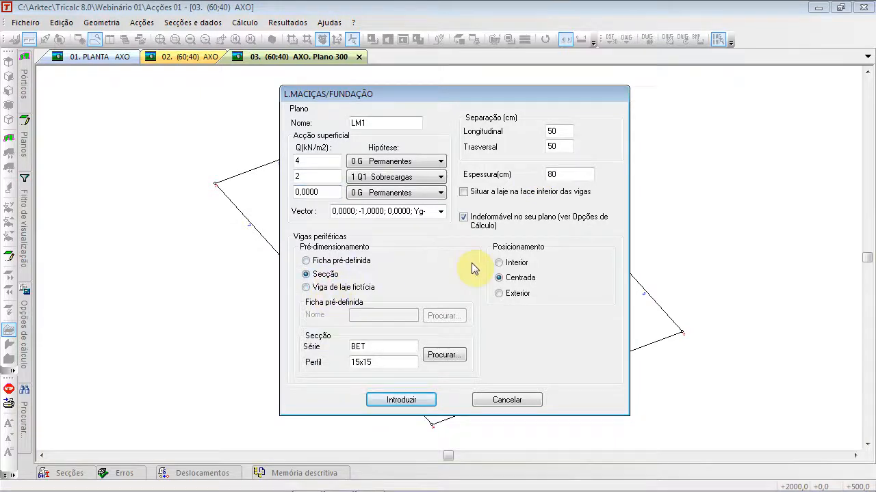
double_click(387, 367)
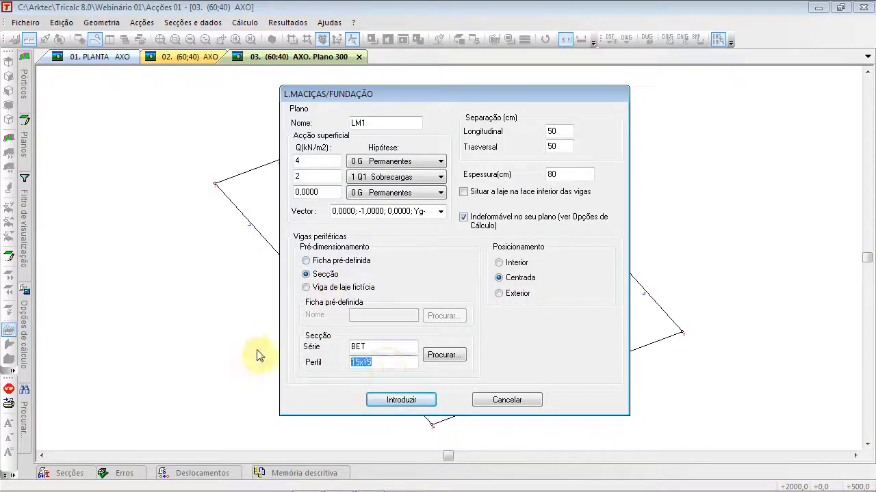
type("2")
type("30x45")
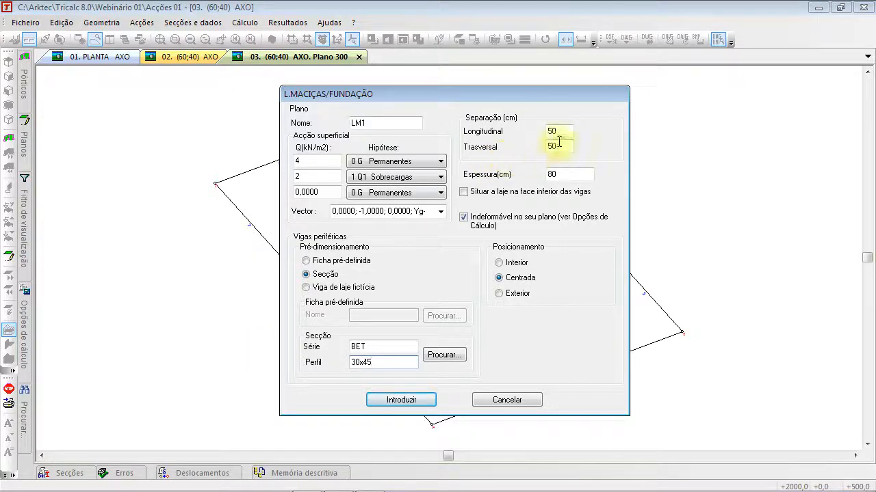
double_click(564, 178)
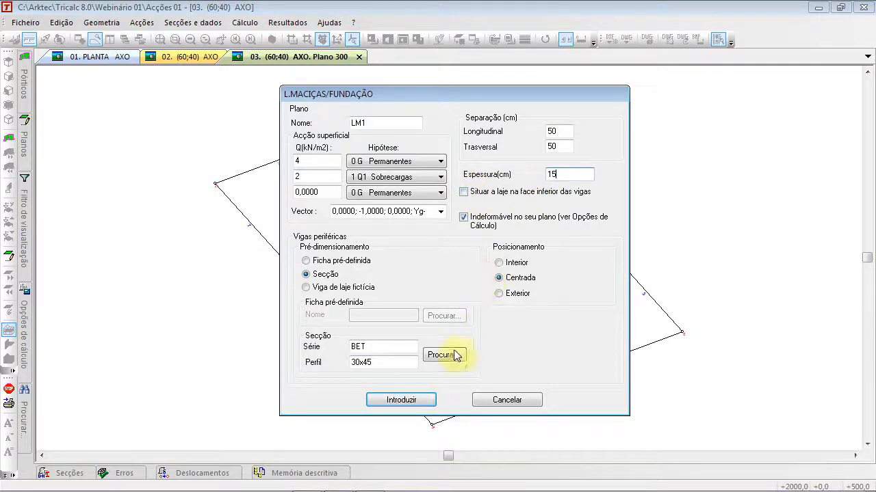
type("15")
- Insert the slab with drop panels through the four outer corners of the level 300 plane, oriented along the X-direction edge
left_click(402, 401)
left_click(465, 89)
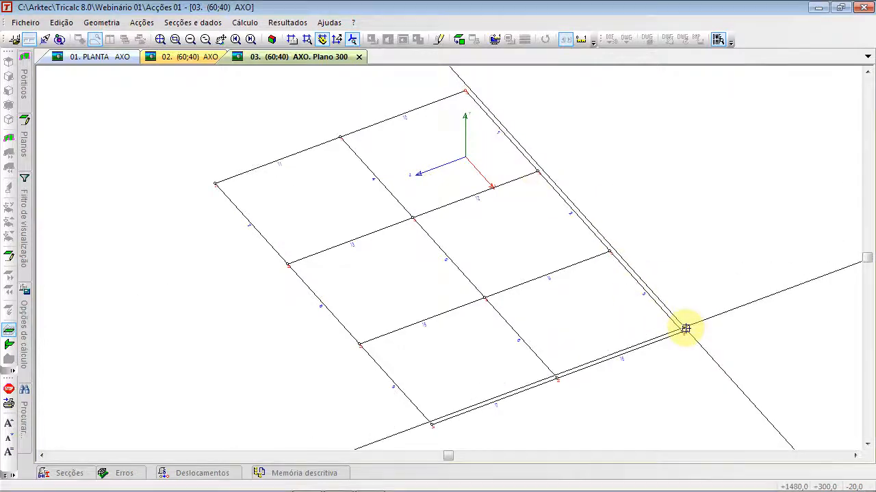
left_click(682, 332)
left_click(432, 424)
left_click(215, 183)
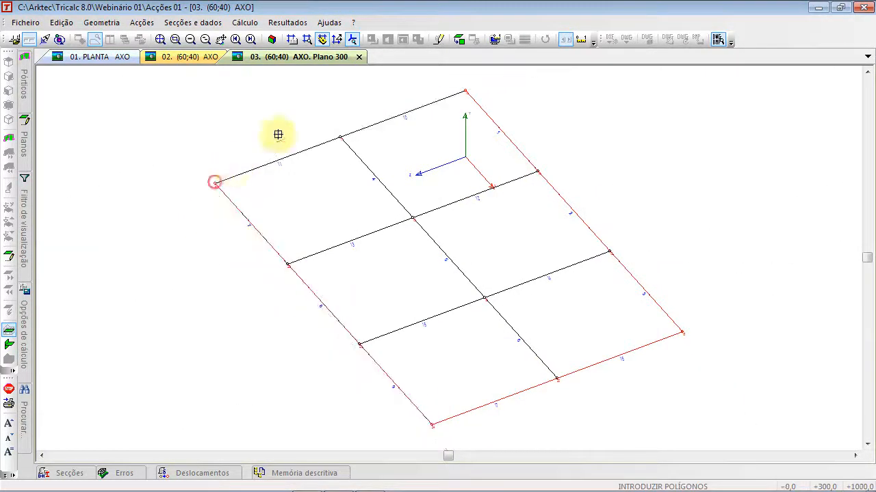
left_click(465, 90)
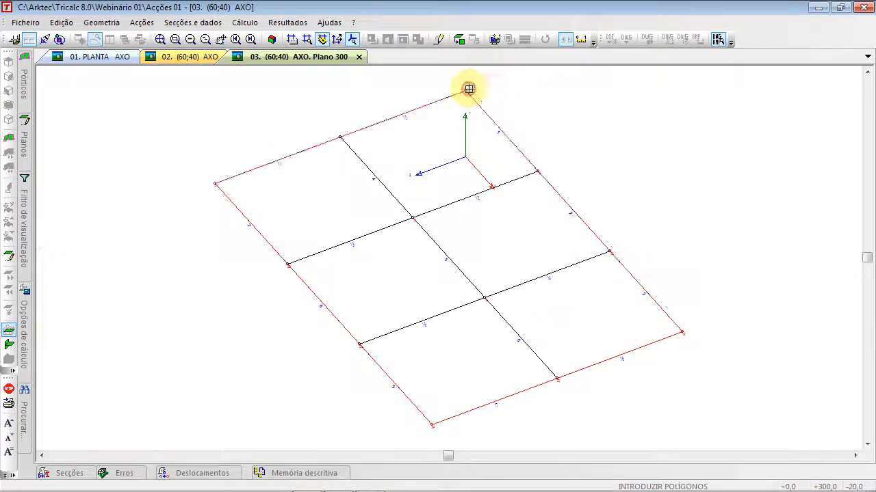
right_click(369, 100)
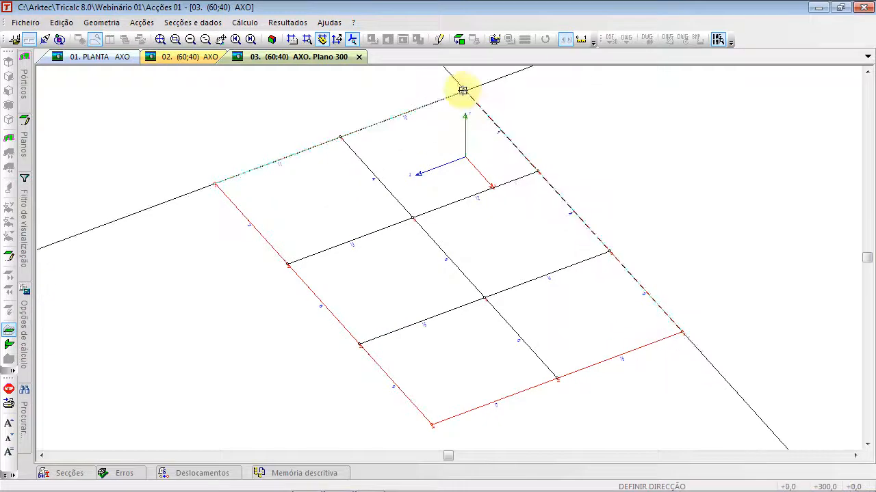
left_click(536, 171)
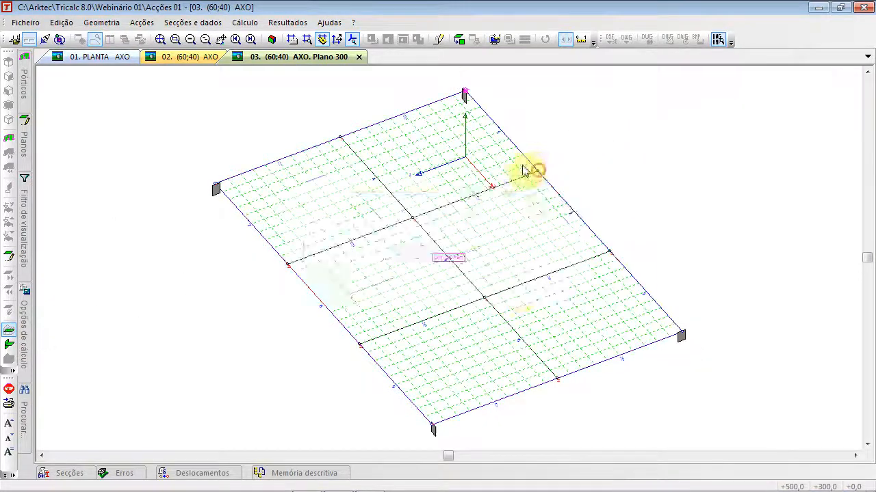
left_click(492, 283)
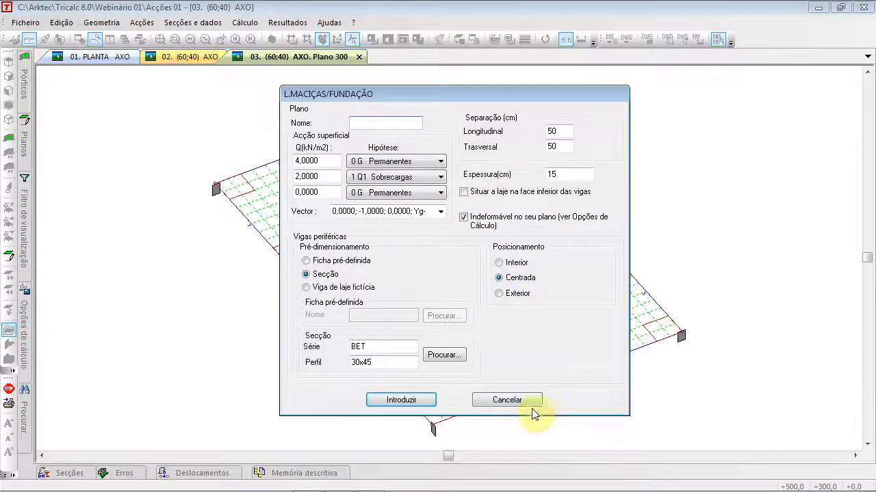
left_click(533, 401)
scroll(493, 268, "up", 3)
scroll(497, 267, "down", 3)
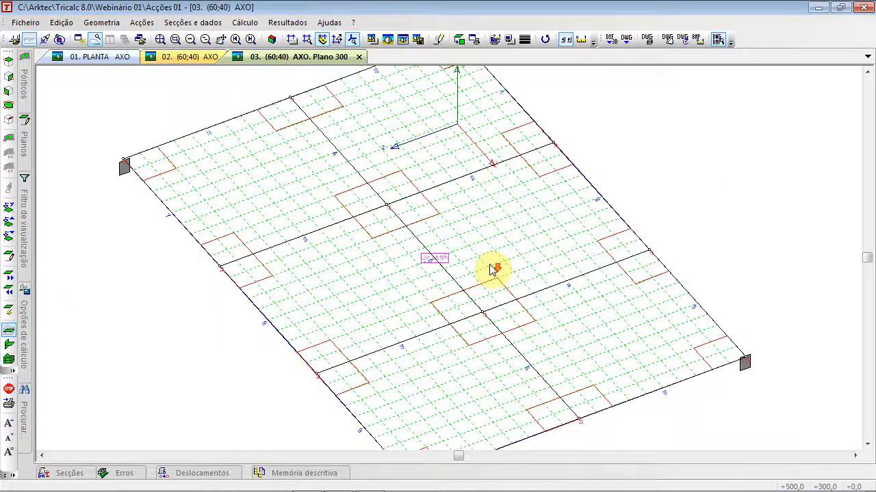
- Copy all nodes of the level 300 plane upward twice with a translation vector of Y 300 cm, creating the connecting bars
right_click(241, 131)
mouse_move(267, 169)
left_click(521, 241)
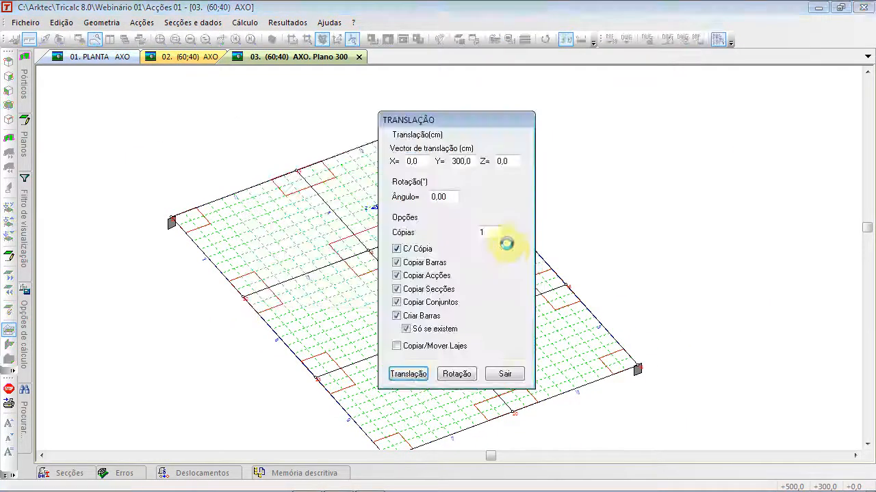
double_click(495, 234)
type("2")
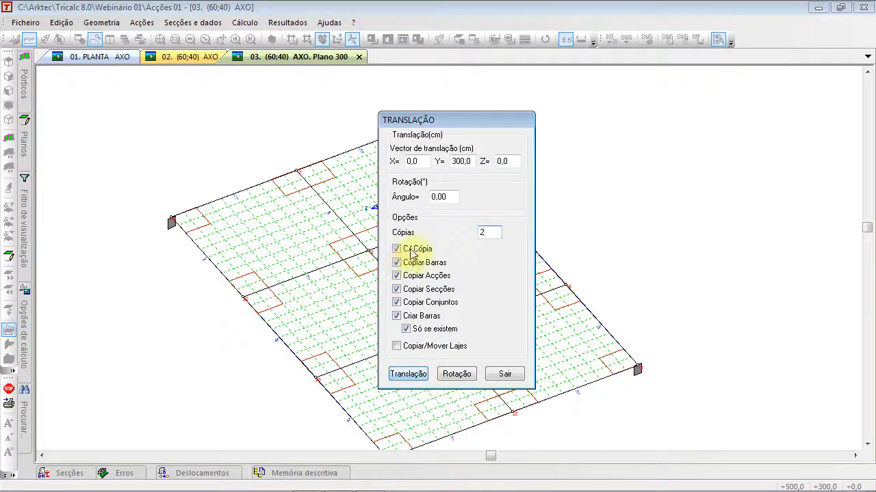
left_click(408, 375)
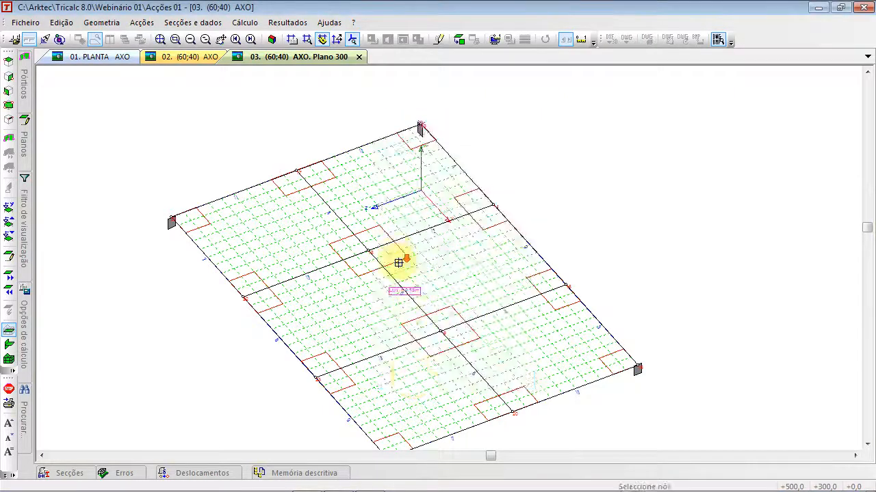
left_click(169, 110)
left_click(669, 435)
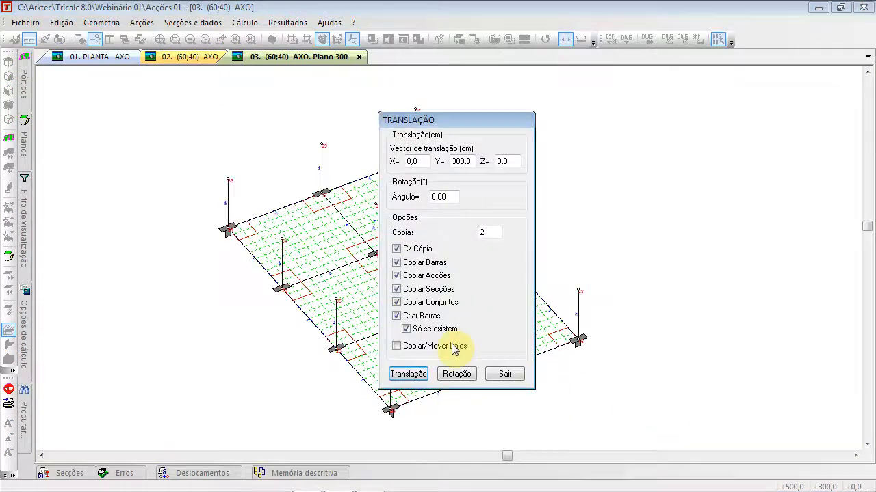
left_click(504, 375)
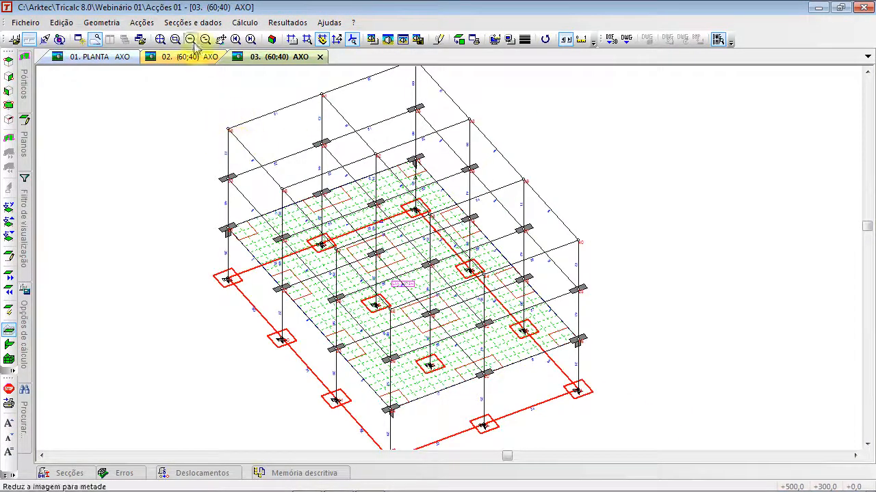
- Display the whole three-storey structure in the axonometric view as a solid render
left_click(160, 39)
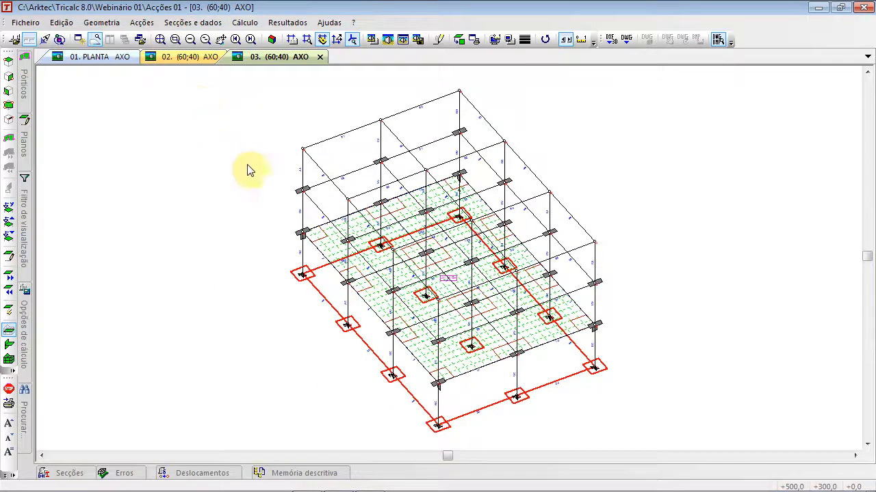
key("Down")
key("Down")
key("Down")
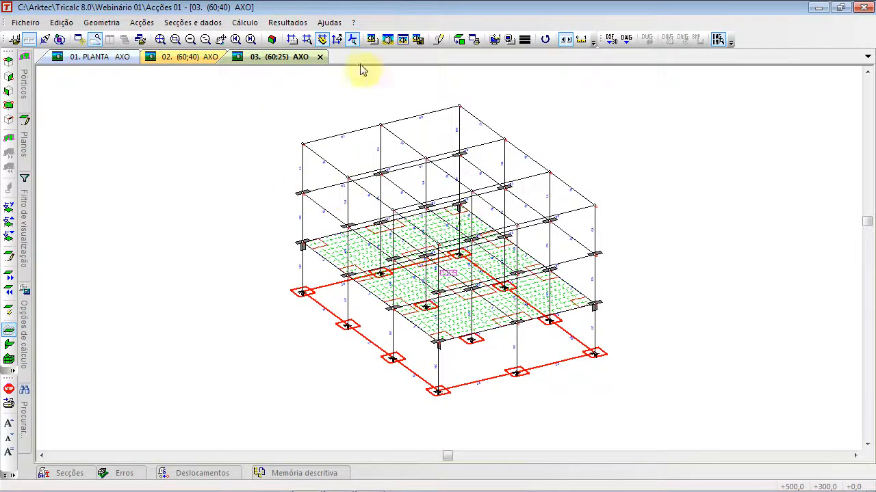
left_click(195, 22)
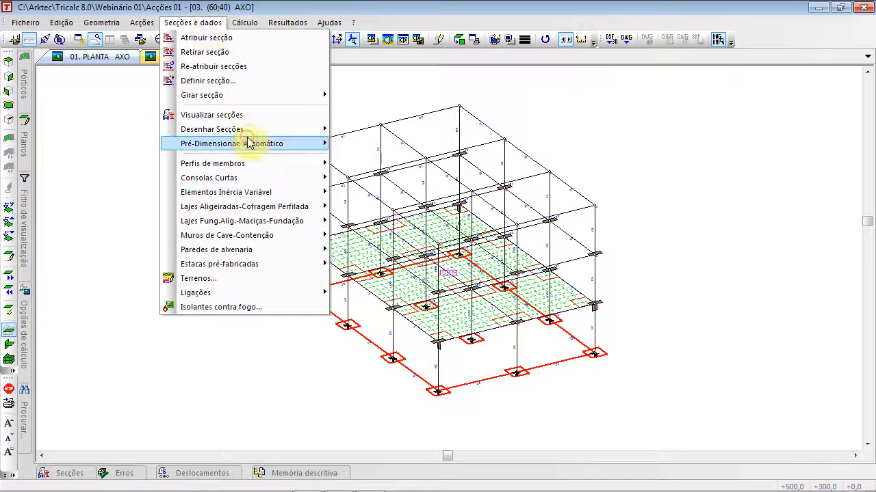
mouse_move(250, 143)
left_click(416, 161)
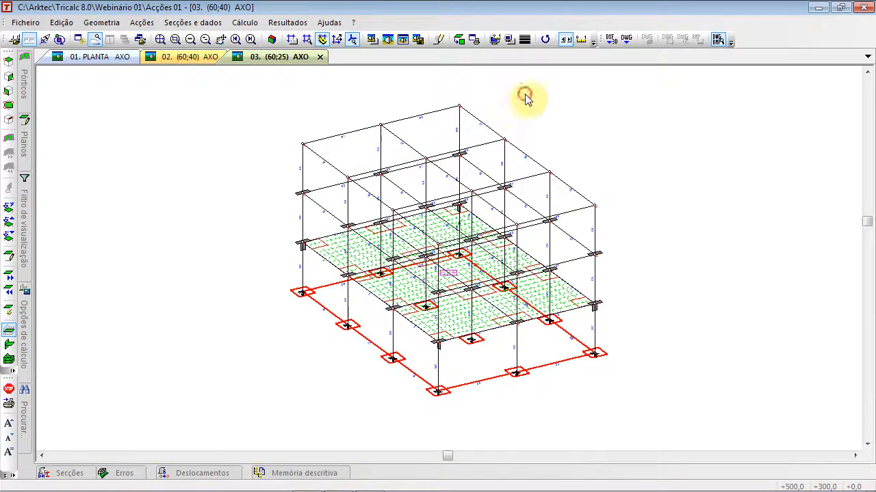
left_click(403, 40)
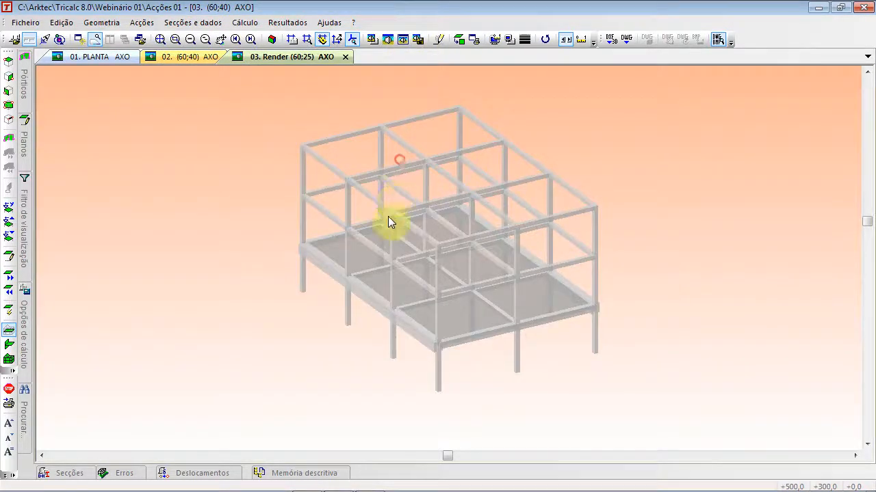
scroll(383, 228, "up", 2)
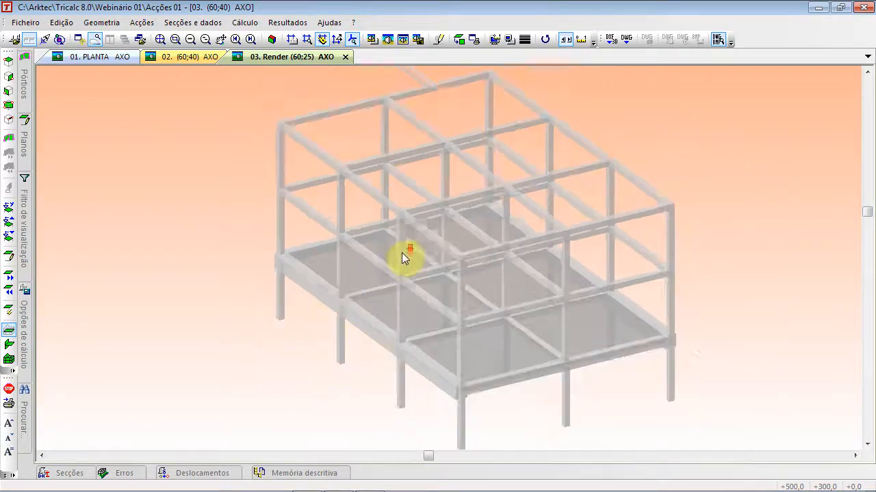
- Enable Desenhar modelo arame in the render options and view the model from the preset perspective
left_click(372, 39)
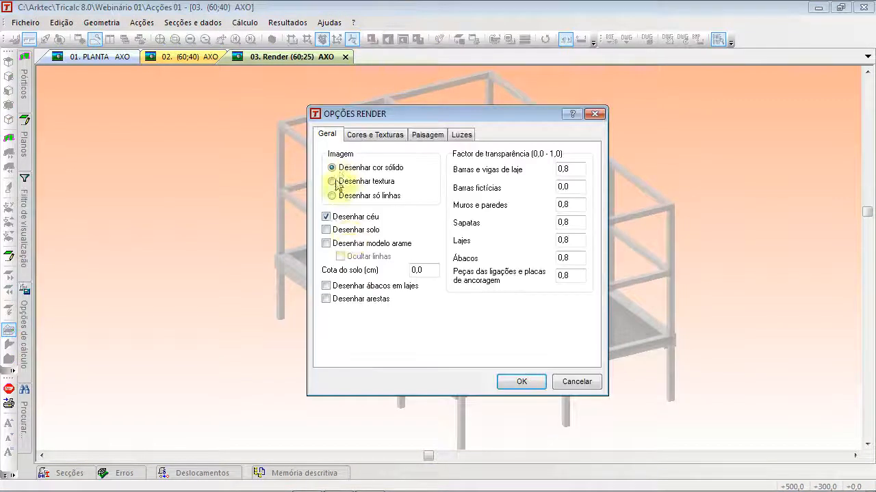
left_click(349, 244)
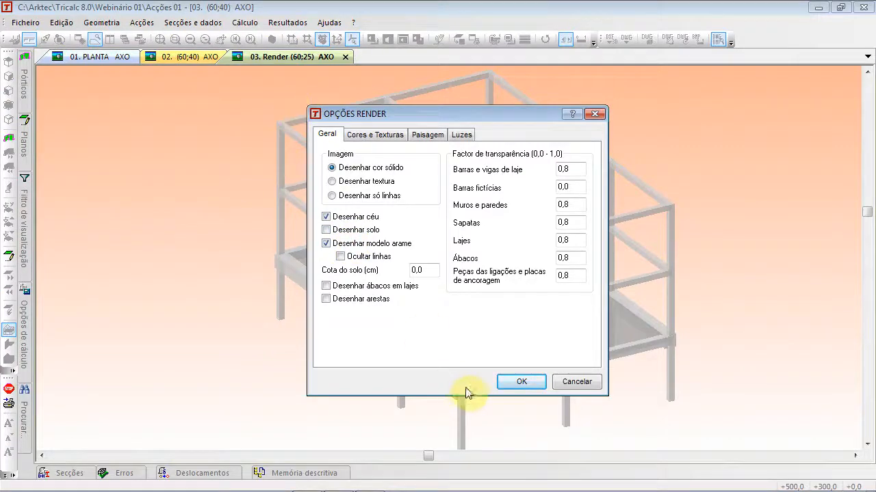
left_click(517, 382)
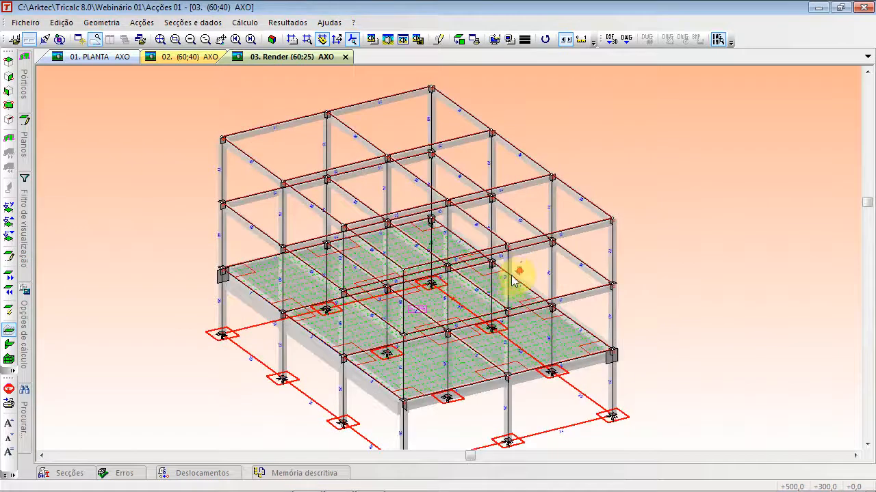
scroll(515, 280, "down", 2)
left_click(272, 39)
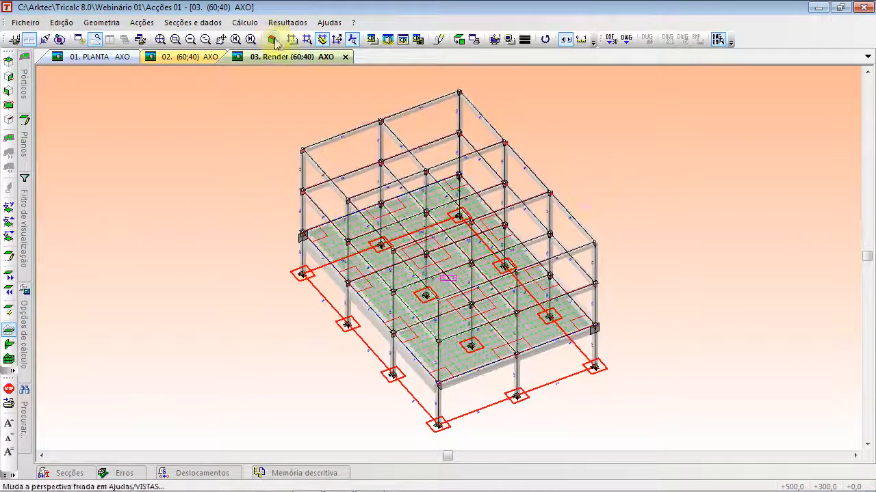
left_click(592, 183)
scroll(426, 322, "up", 3)
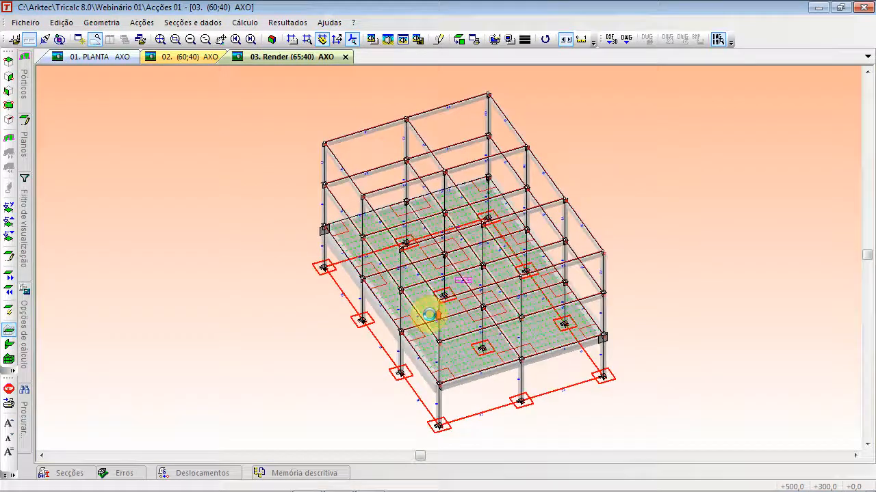
- Inspect the rendered three-storey structure from several angles, including a close-up of the node and bar numbering on the upper storeys
scroll(432, 321, "up", 11)
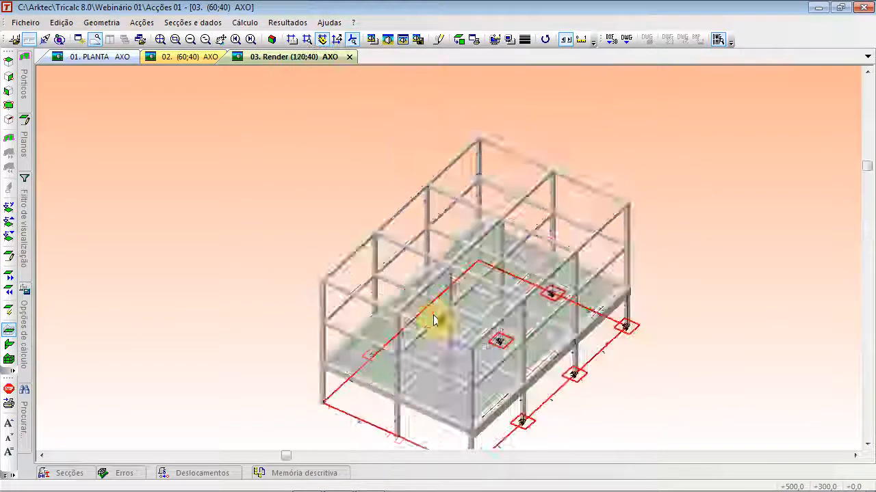
left_click(160, 39)
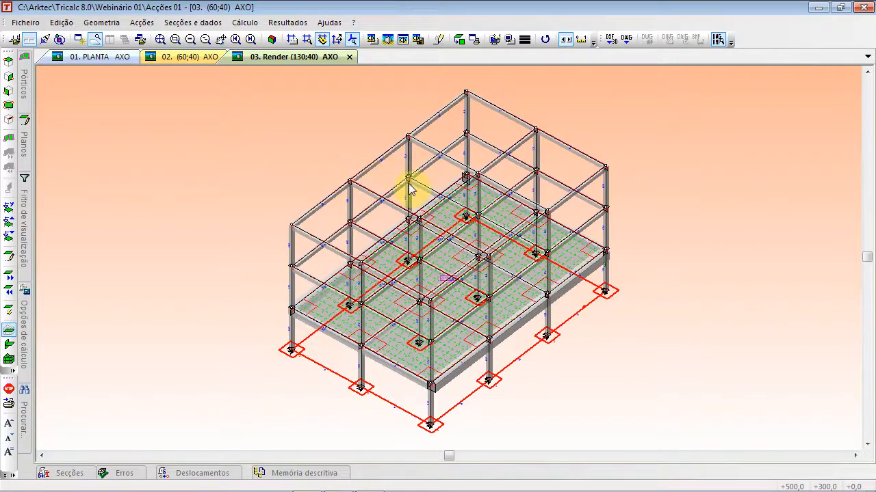
scroll(408, 185, "up", 6)
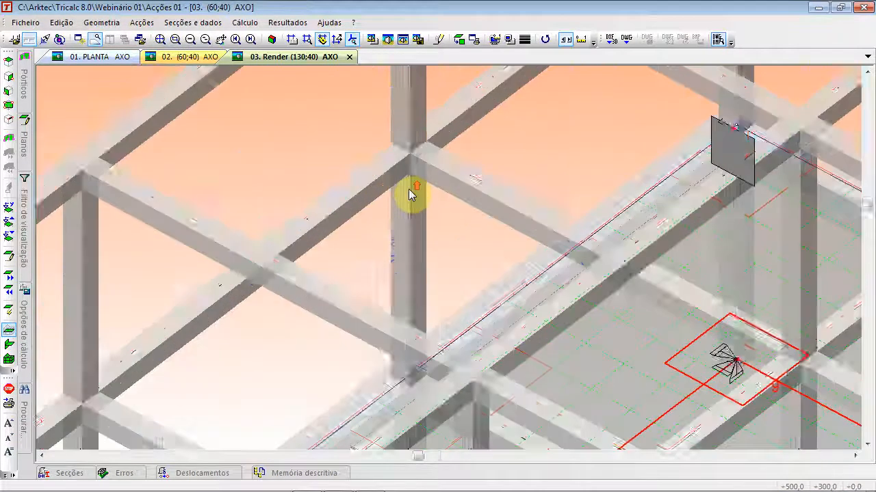
middle_click_drag(408, 211, 409, 222)
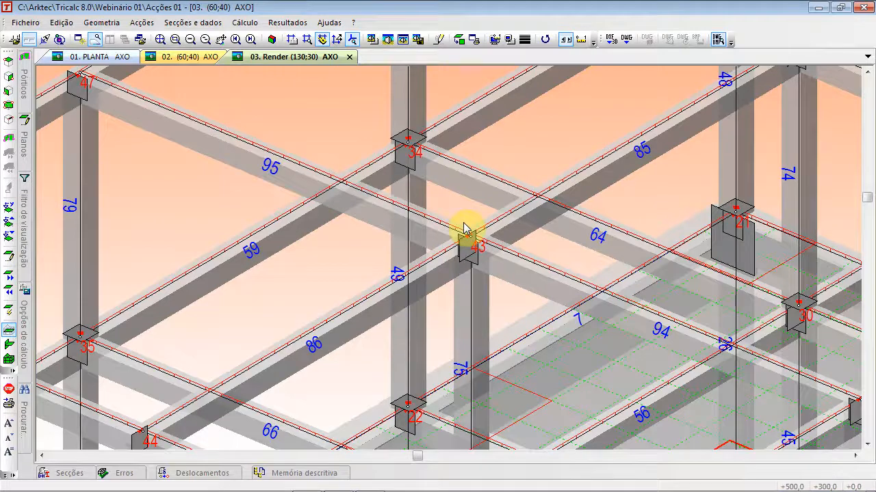
scroll(463, 228, "down", 4)
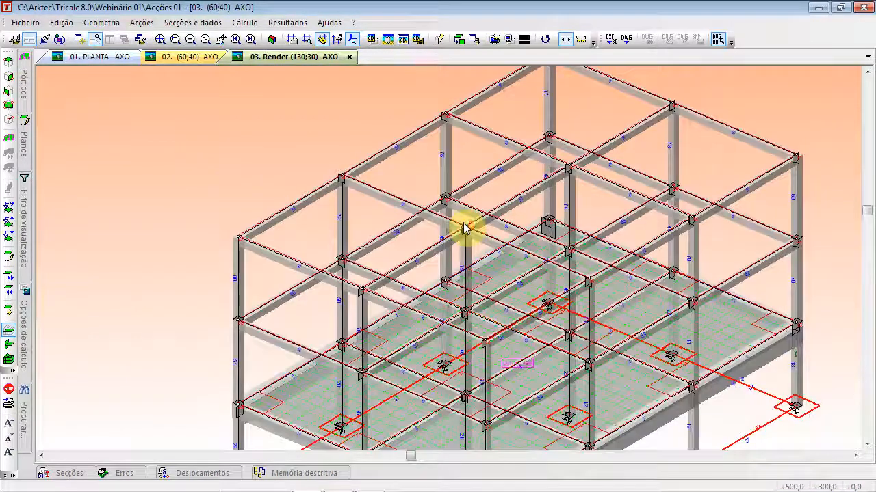
scroll(464, 228, "down", 1)
middle_click_drag(472, 237, 420, 219)
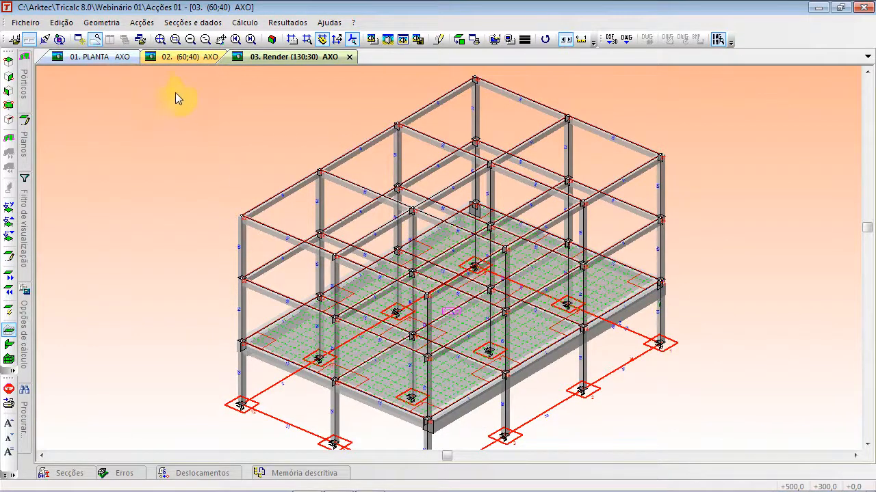
- In the action options, keep the hypothesis combinations on Automáticas and activate Vento with 4 Hipóteses
left_click(137, 23)
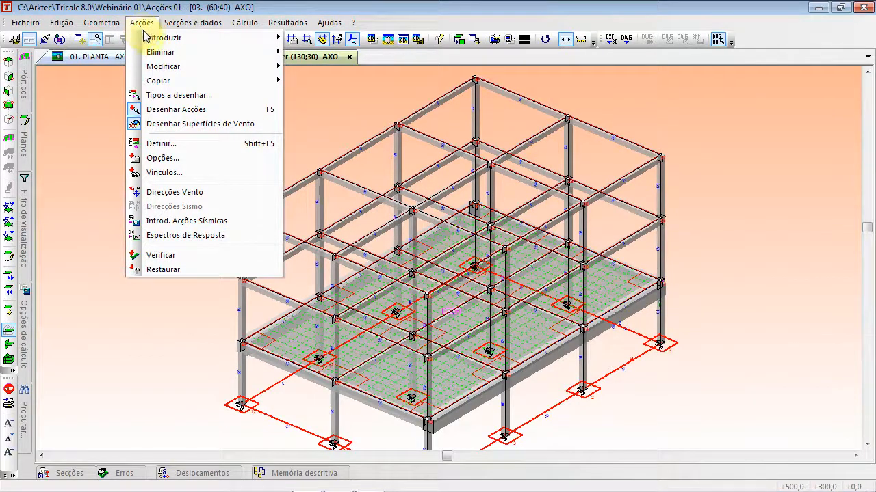
left_click(175, 157)
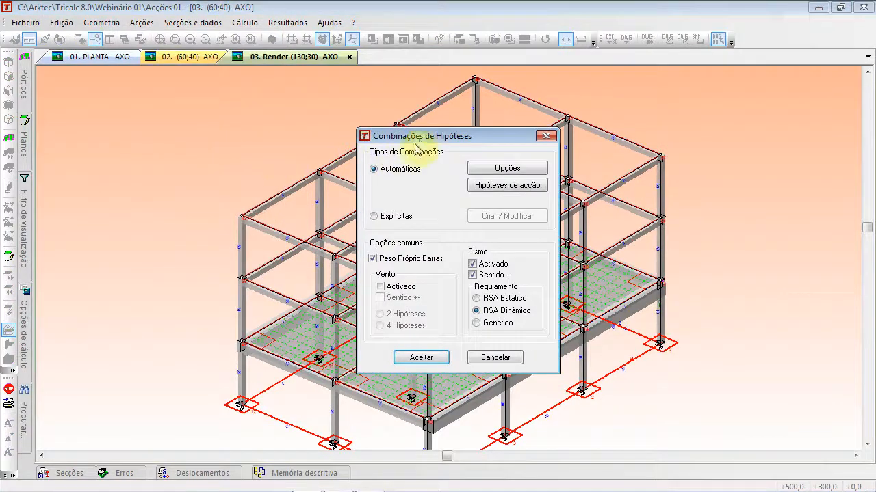
left_click_drag(137, 119, 139, 119)
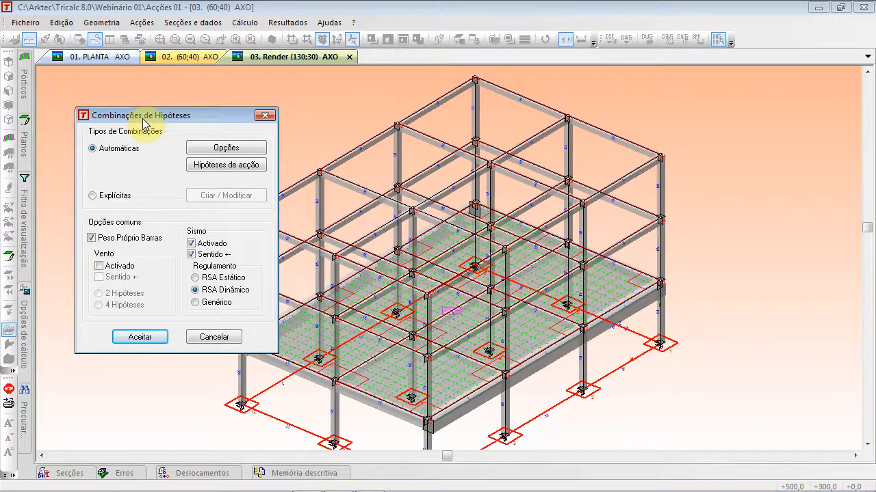
left_click(106, 197)
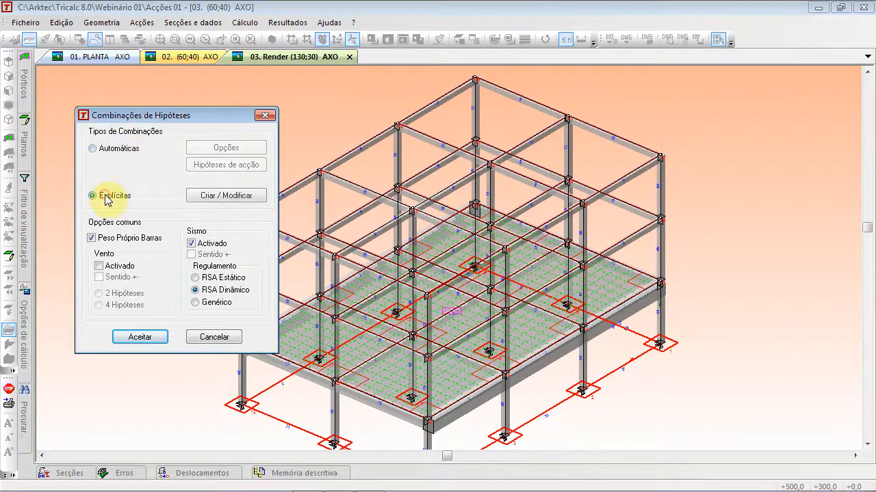
left_click(115, 154)
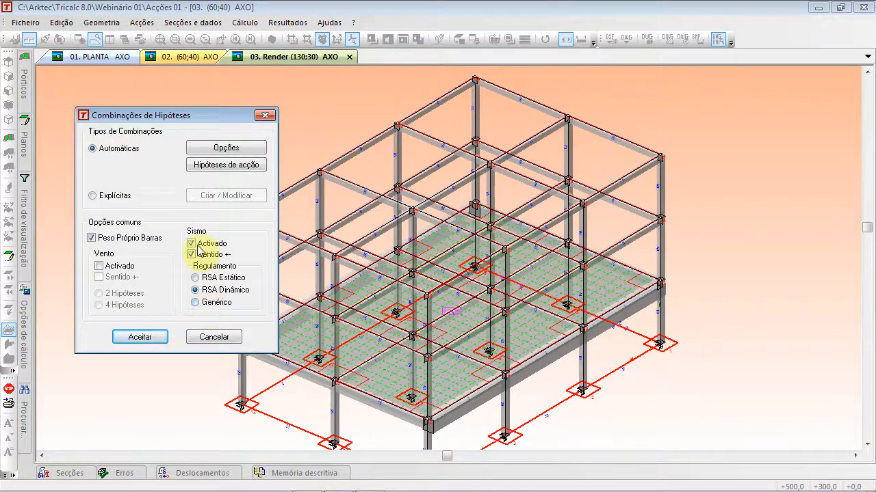
left_click(117, 266)
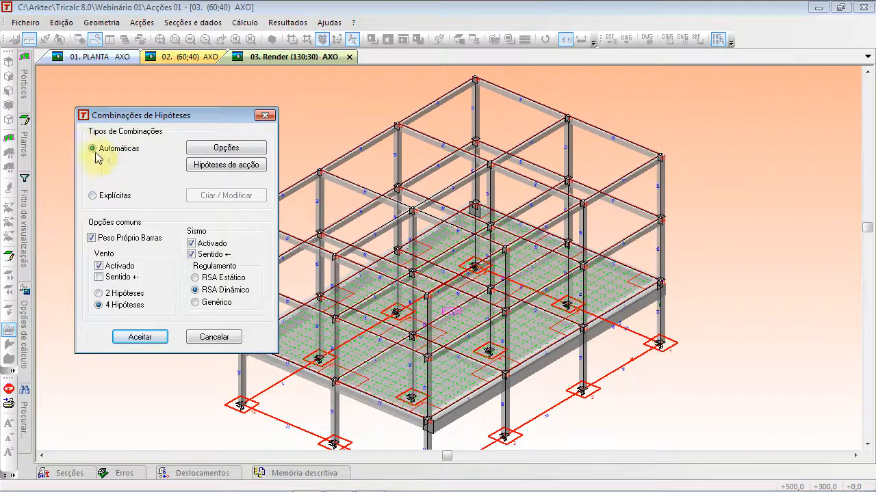
- Review the safety coefficients for permanent actions and the combination coefficients for Sobrecargas, and accept the hypothesis combination settings
left_click(195, 148)
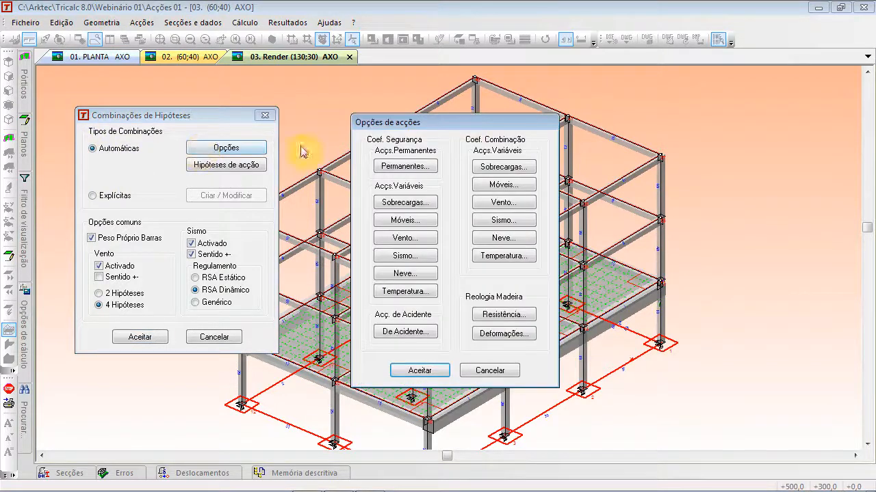
left_click(393, 167)
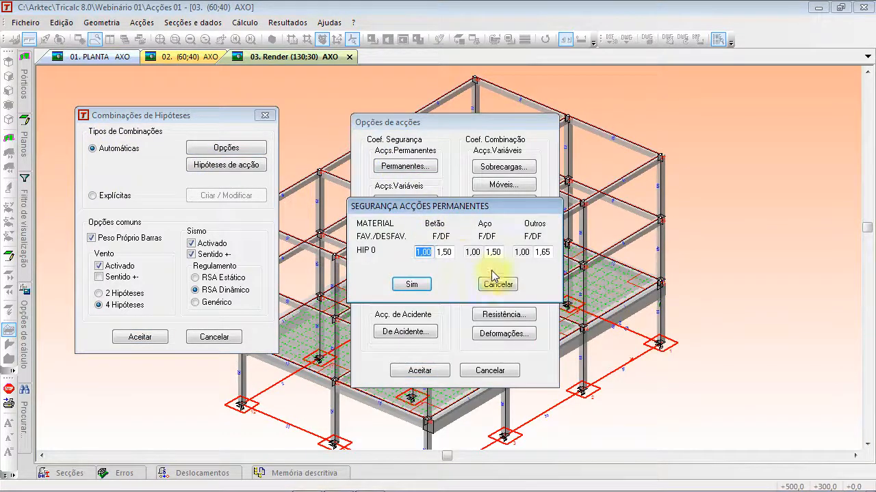
left_click(510, 285)
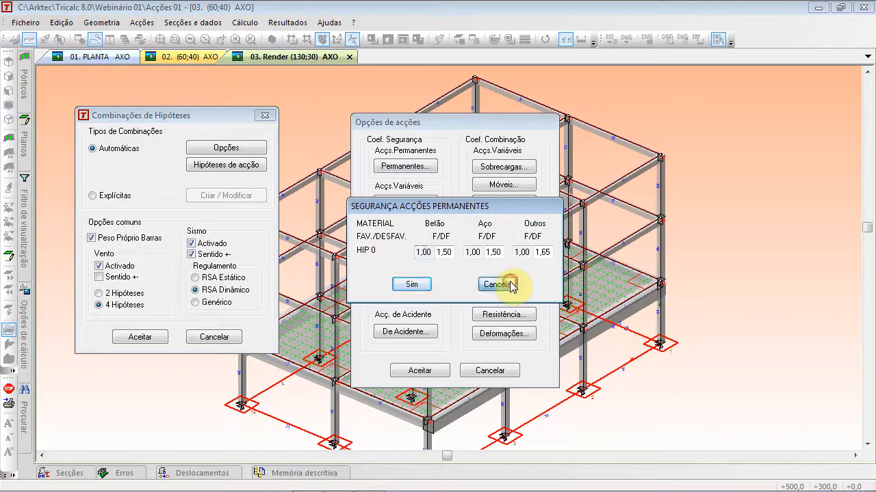
left_click(491, 168)
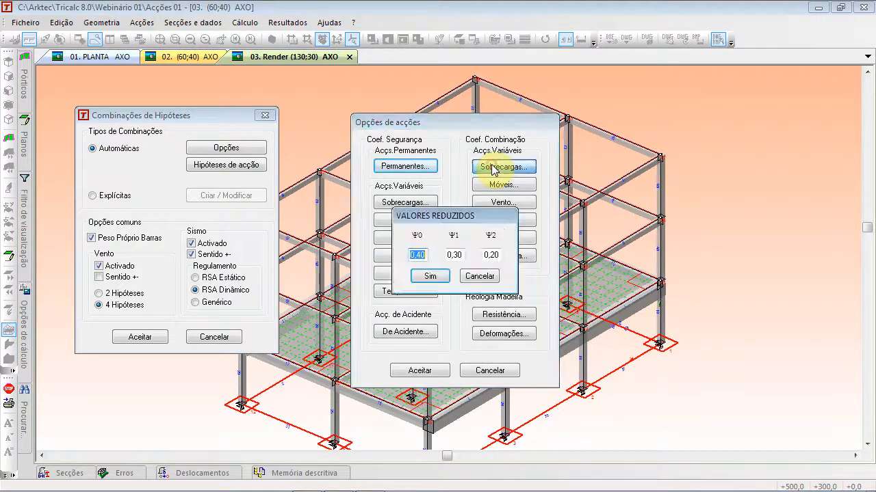
left_click(485, 276)
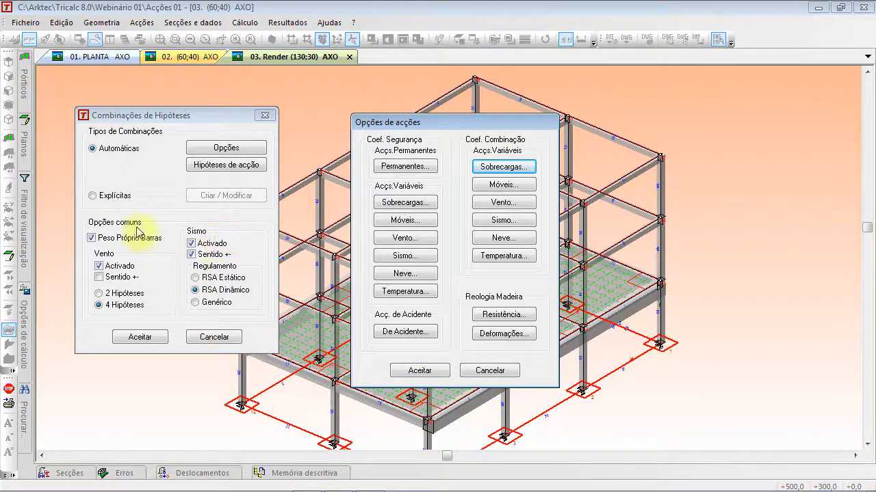
left_click(419, 370)
left_click(157, 336)
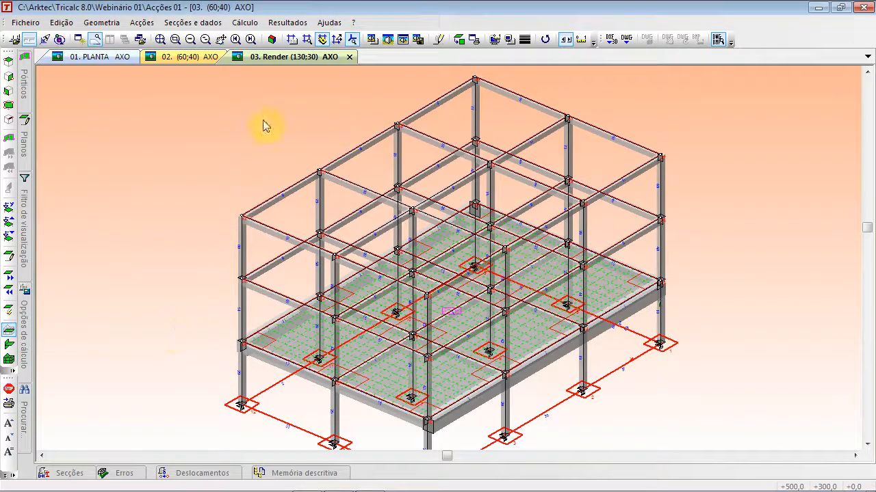
- Open the action definition settings to examine the load types available for bars, planes and nodes
left_click(141, 22)
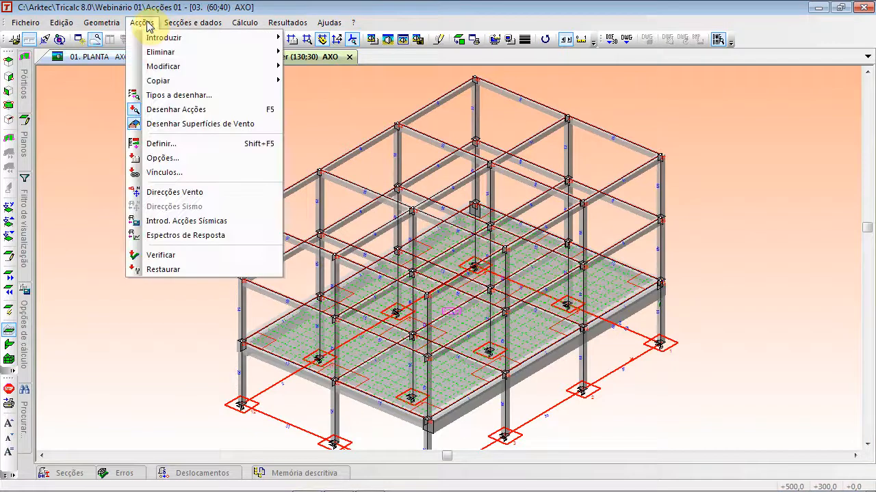
left_click(161, 143)
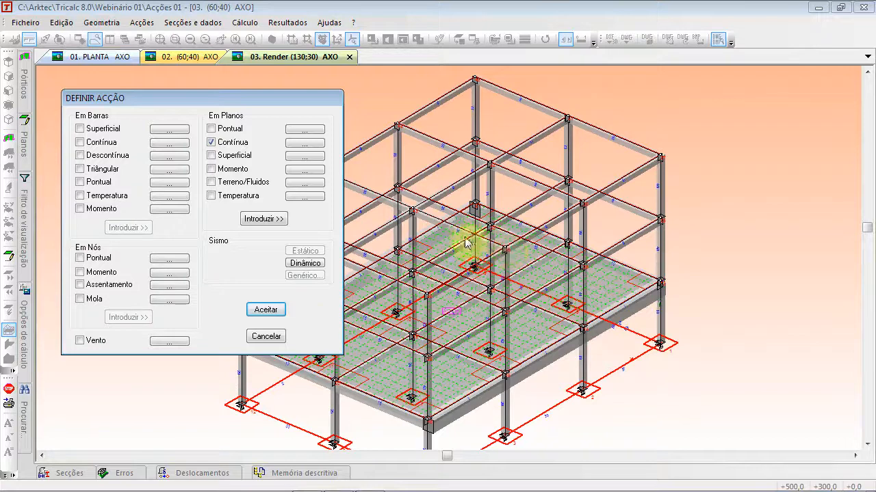
key("alt+Tab")
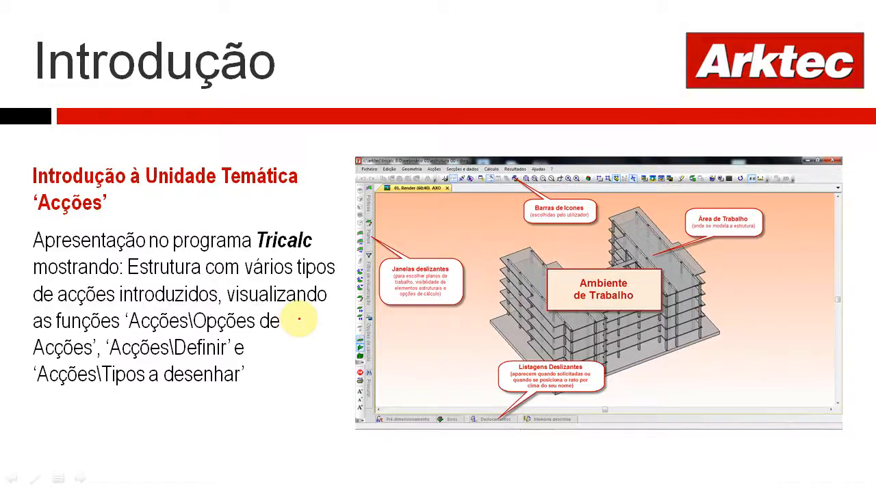
key("Right")
key("Right")
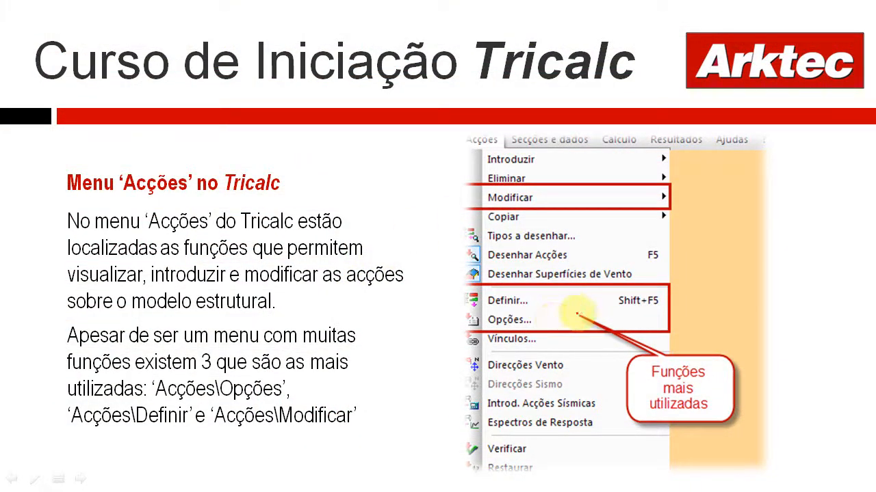
left_click_drag(485, 309, 531, 307)
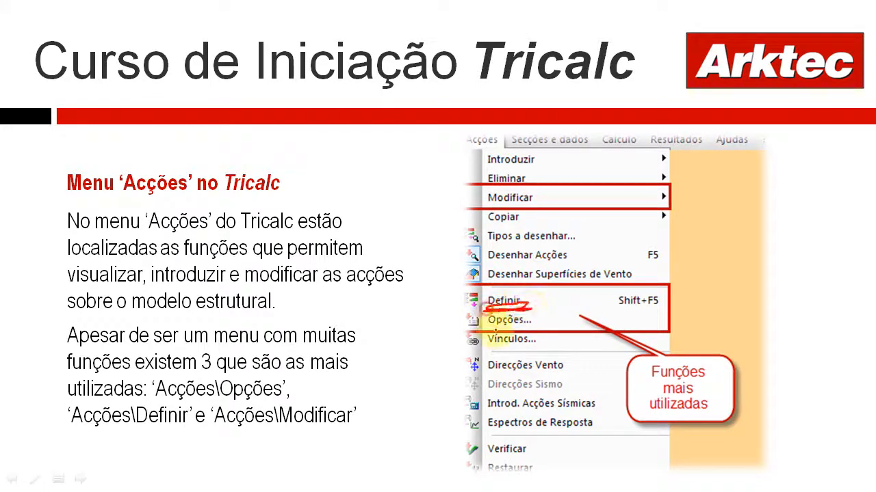
left_click_drag(487, 328, 538, 327)
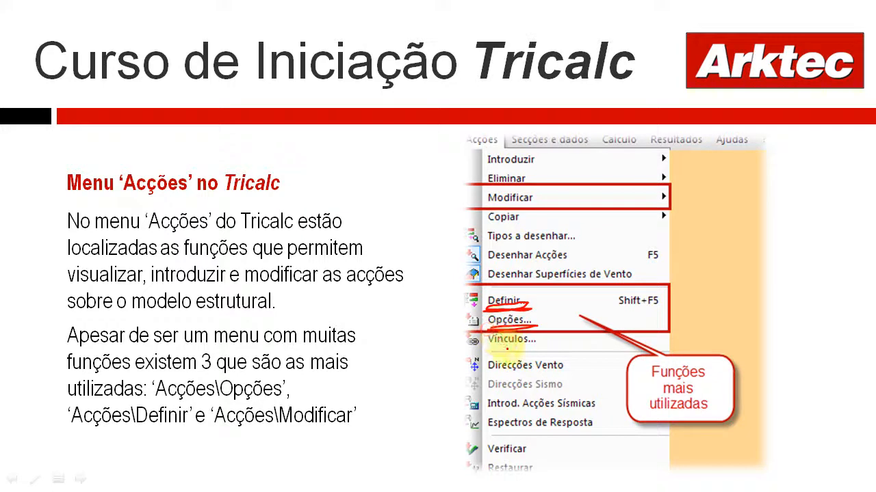
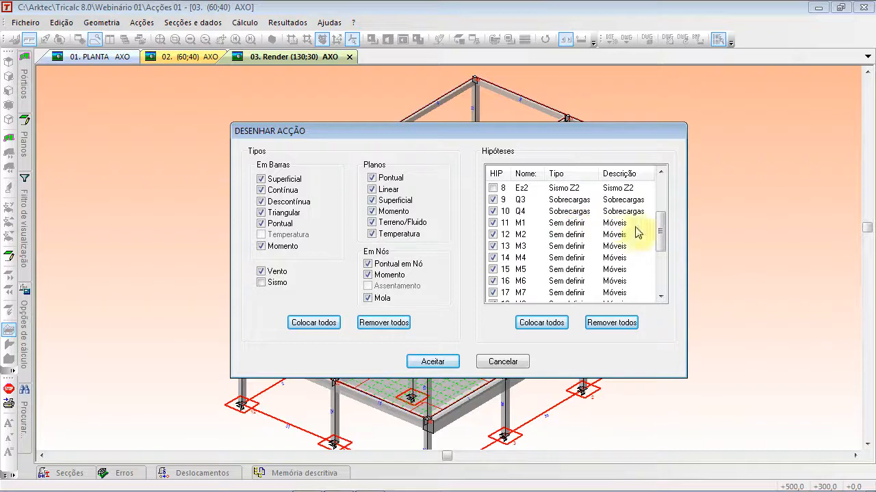
- Review the full list of load hypotheses in the Desenhar Acção settings and leave them without saving changes
left_click_drag(660, 236, 666, 252)
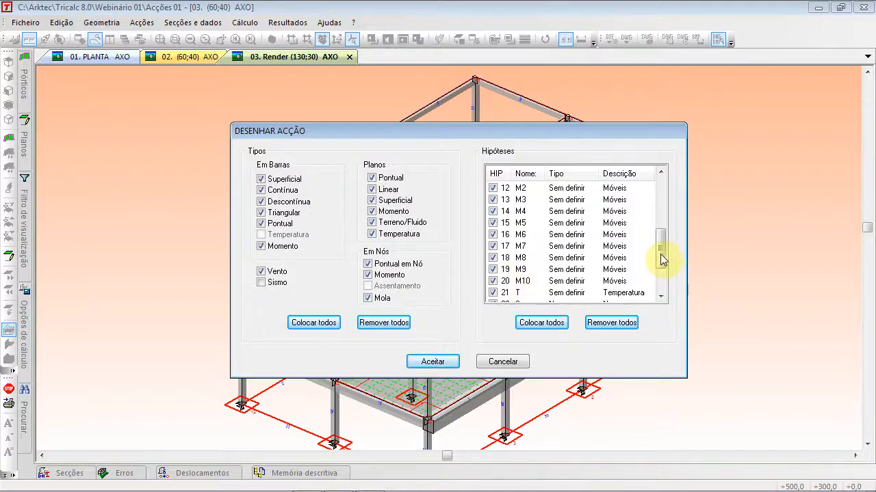
left_click_drag(660, 245, 659, 266)
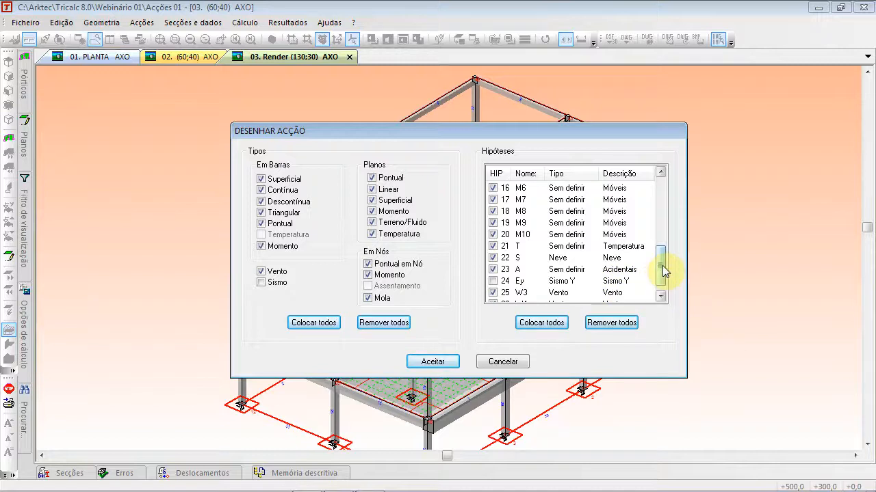
left_click(661, 292)
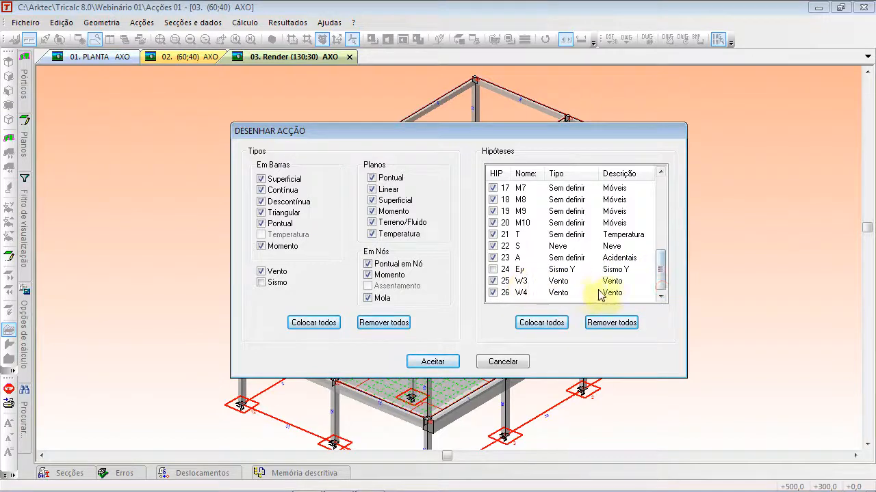
left_click_drag(662, 286, 661, 198)
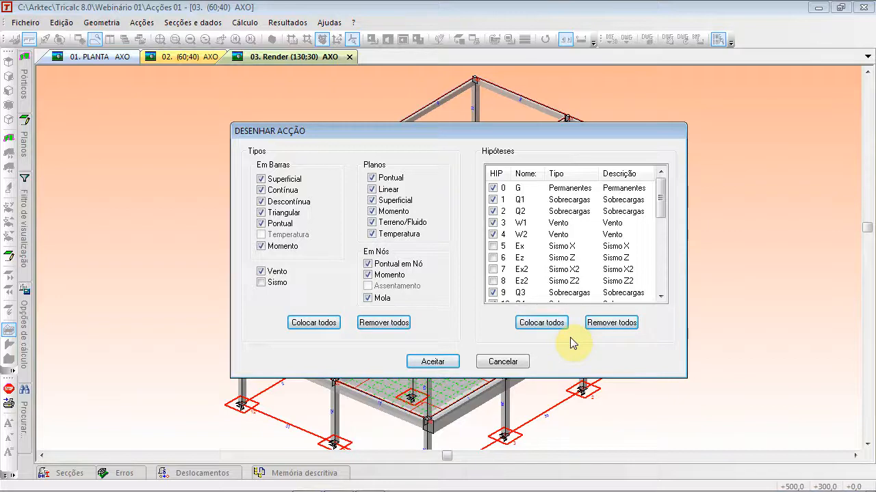
left_click(503, 361)
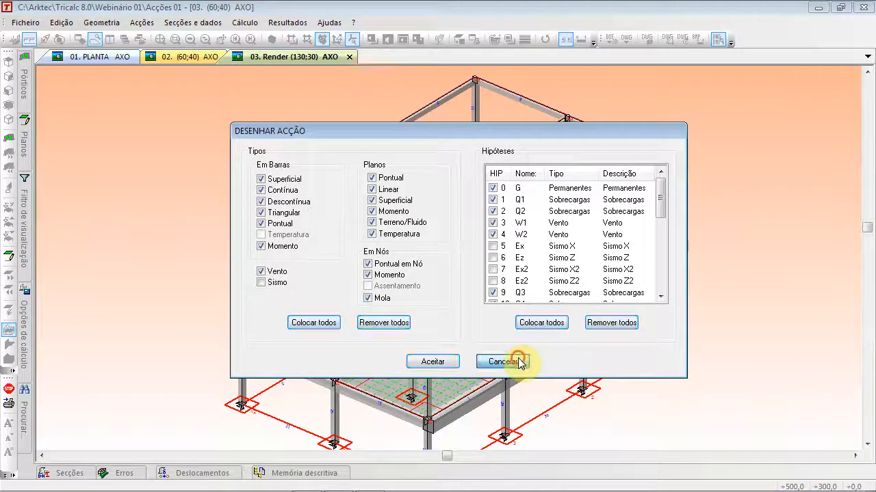
key("alt+Tab")
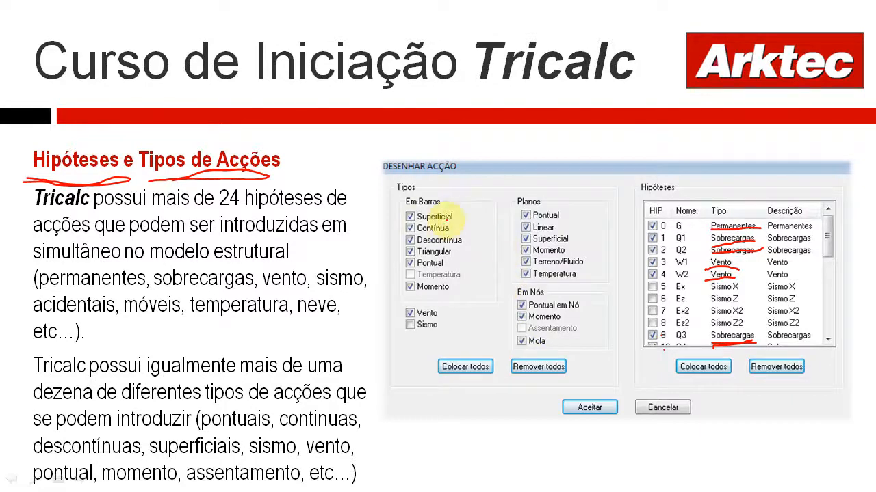
mouse_move(390, 196)
left_mouse_down()
mouse_move(472, 199)
mouse_move(492, 274)
mouse_move(410, 293)
mouse_move(402, 197)
left_mouse_up()
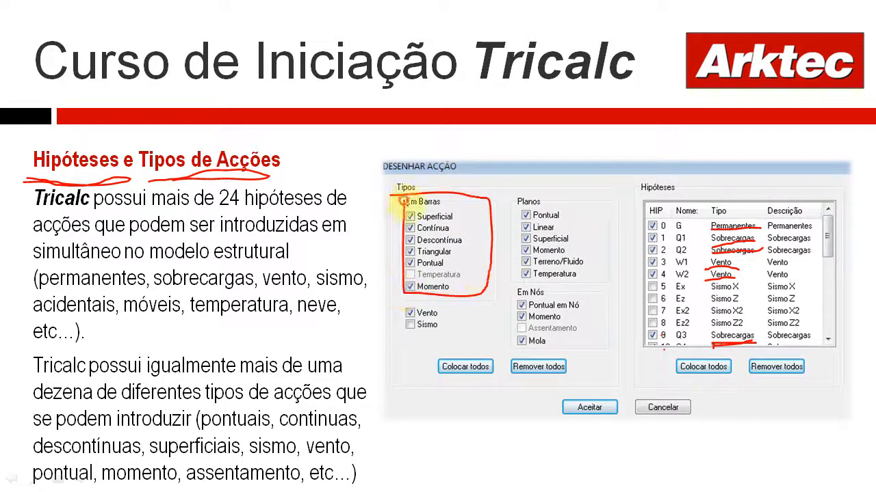
mouse_move(509, 286)
left_mouse_down()
mouse_move(505, 212)
mouse_move(588, 186)
mouse_move(603, 270)
mouse_move(507, 288)
left_mouse_up()
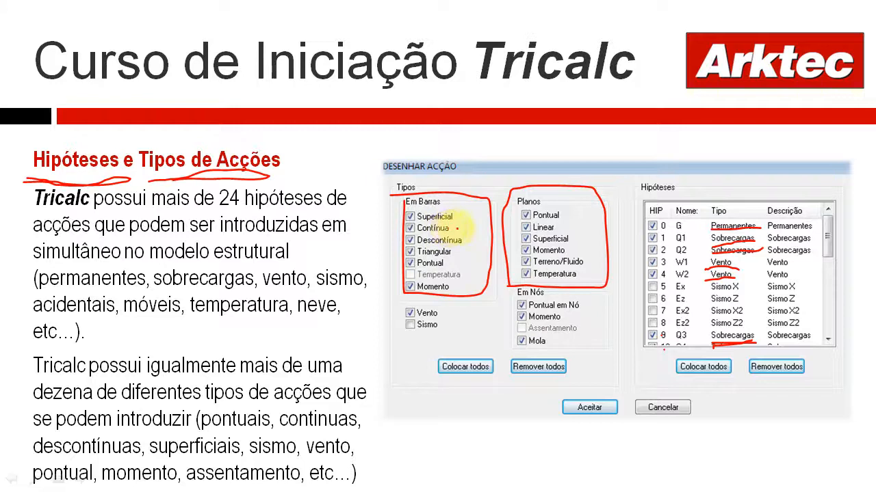
mouse_move(451, 226)
left_mouse_down()
mouse_move(475, 226)
mouse_move(474, 250)
mouse_move(445, 251)
left_mouse_up()
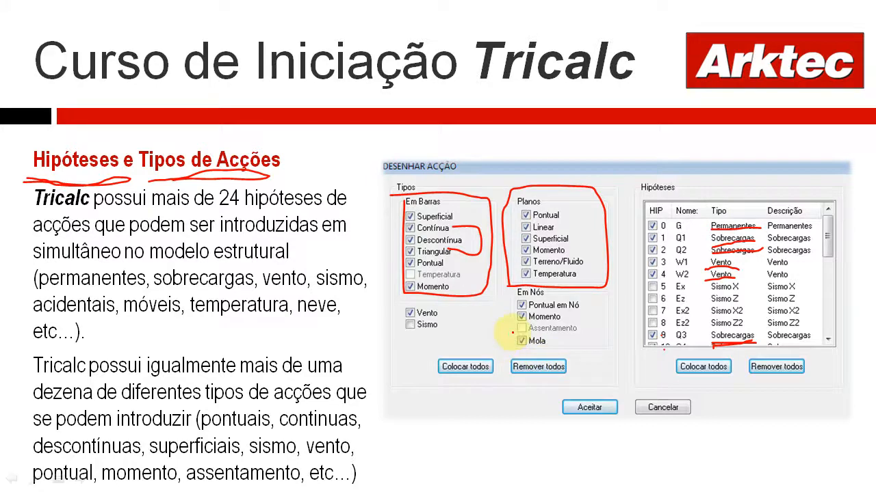
key("Right")
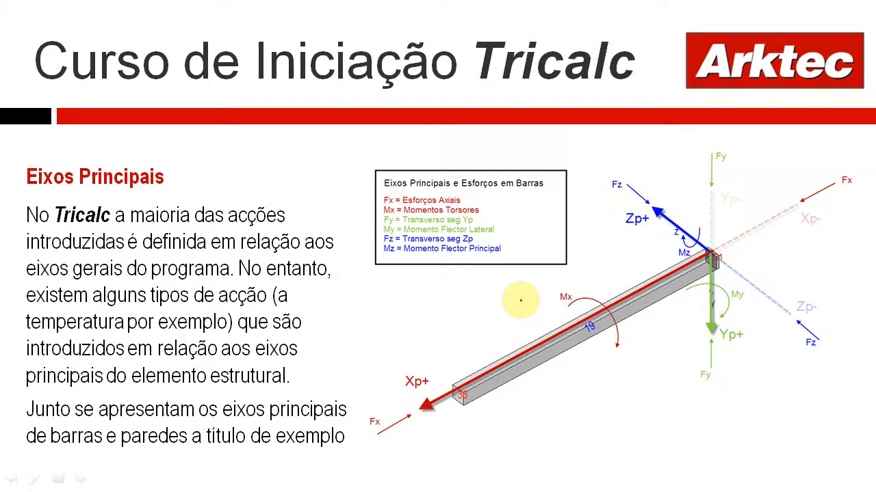
- Switch to Tricalc and isolate bar 89, between nodes 47 and 48, in the rendered view
key("alt+Tab")
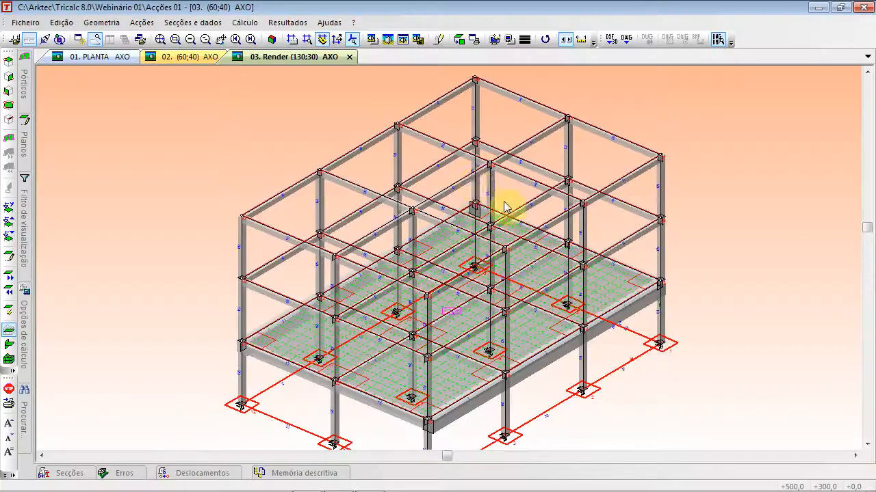
scroll(354, 198, "up", 2)
scroll(353, 199, "up", 1)
middle_click_drag(316, 215, 420, 199)
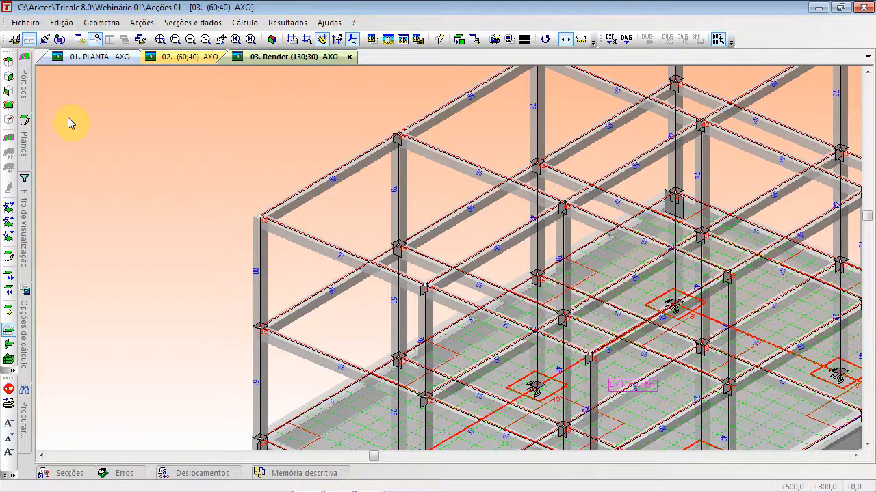
scroll(338, 190, "up", 2)
middle_click_drag(373, 162, 404, 222)
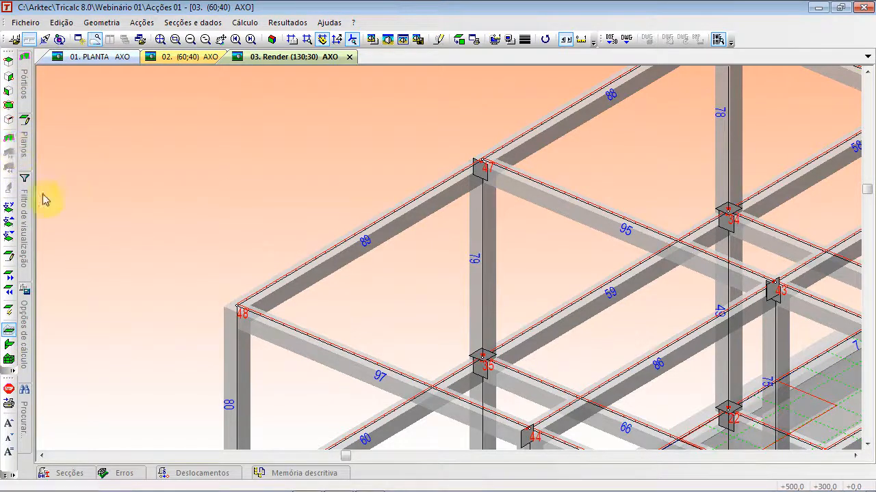
left_click(9, 123)
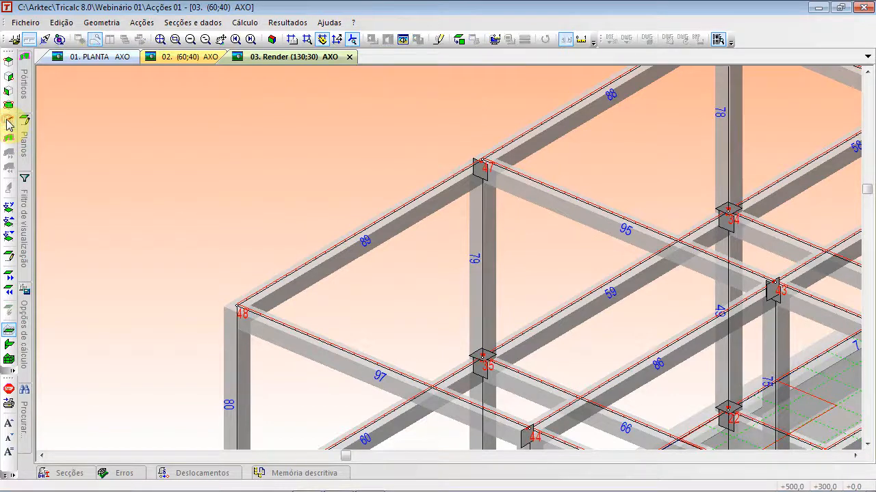
left_click(336, 247)
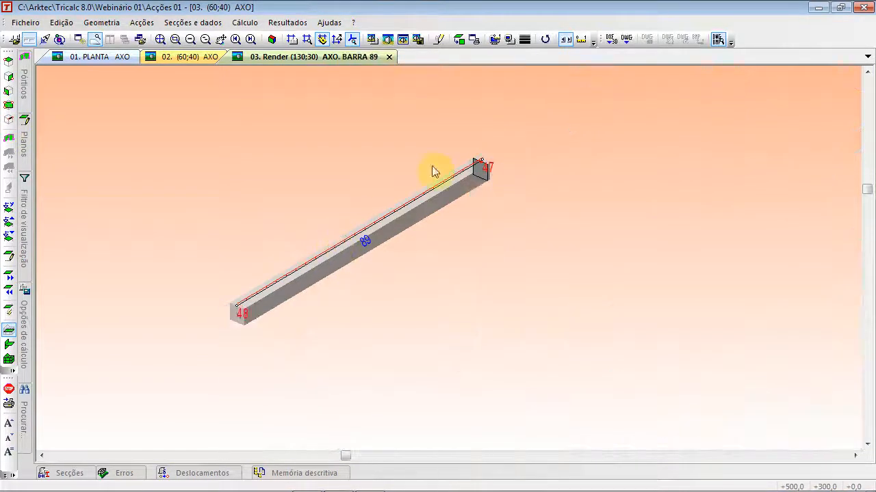
left_click(160, 40)
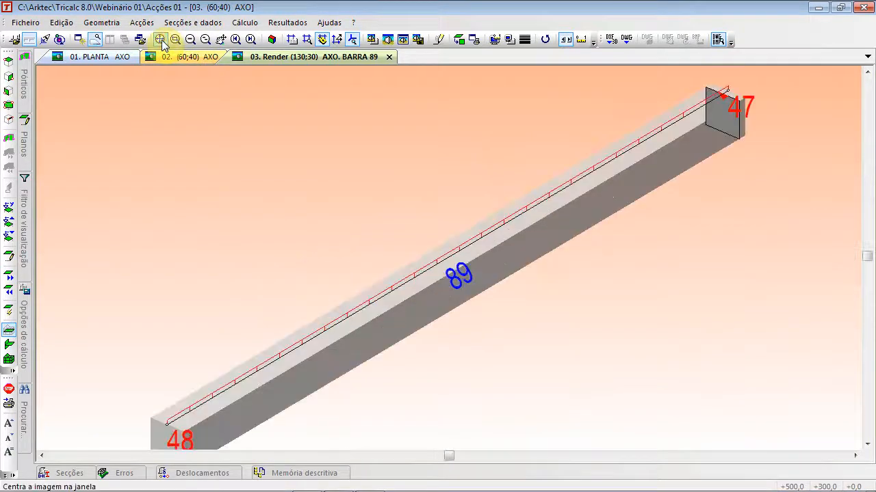
scroll(223, 195, "down", 1)
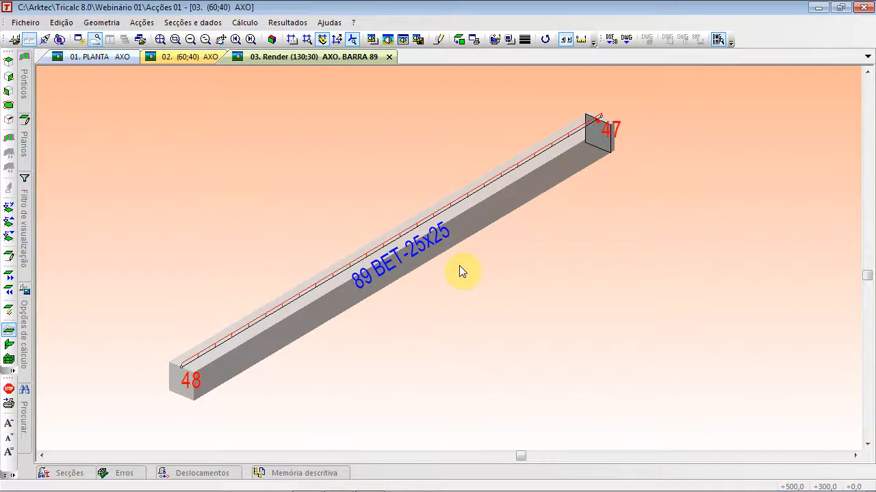
- Draw the section axes on the isolated bar
left_click(203, 24)
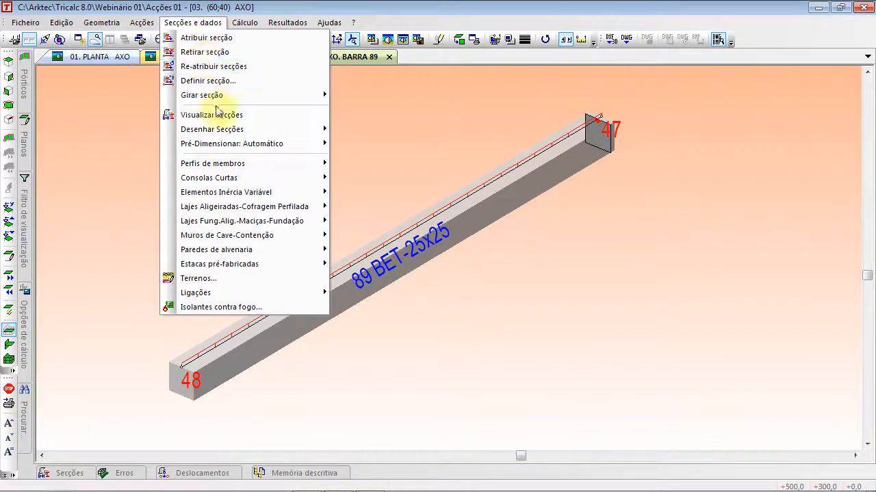
mouse_move(225, 129)
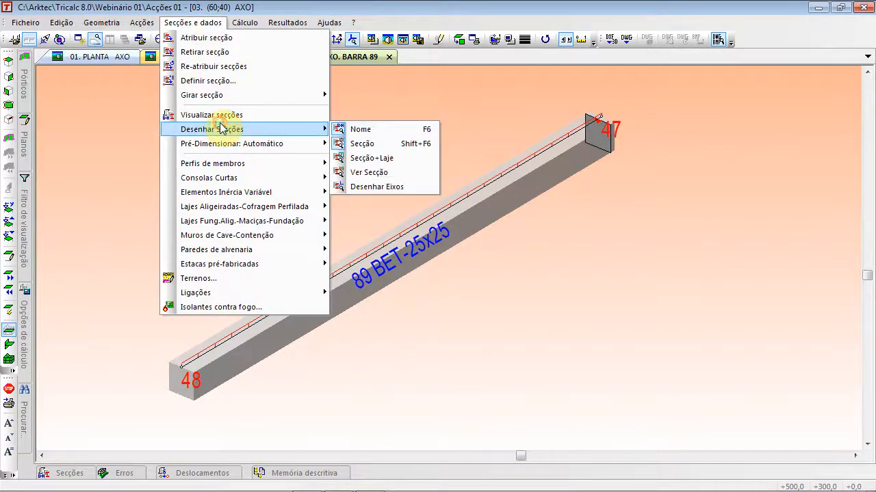
left_click(369, 189)
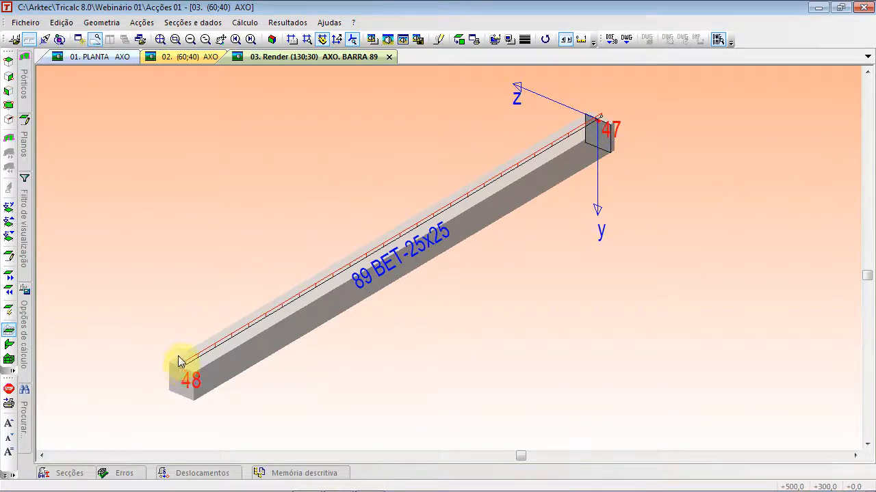
- Try defining a Temperatura action on bars with T+ set to 40 ºC
left_click(142, 22)
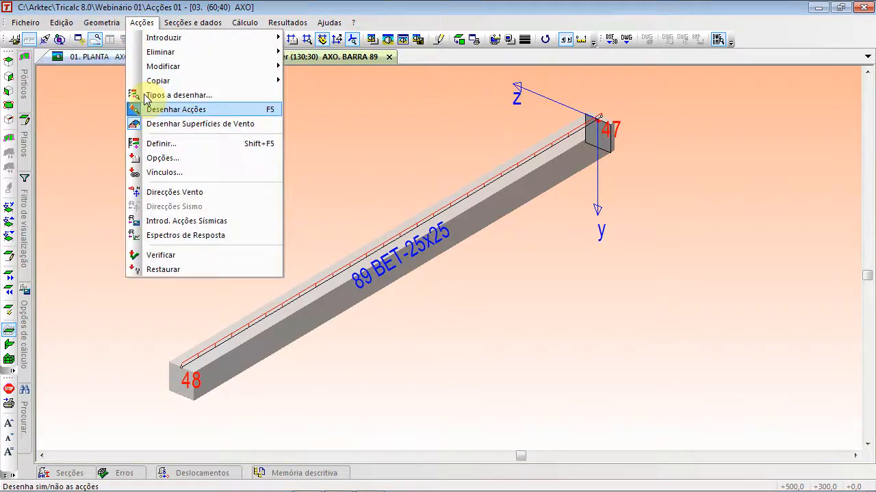
left_click(157, 145)
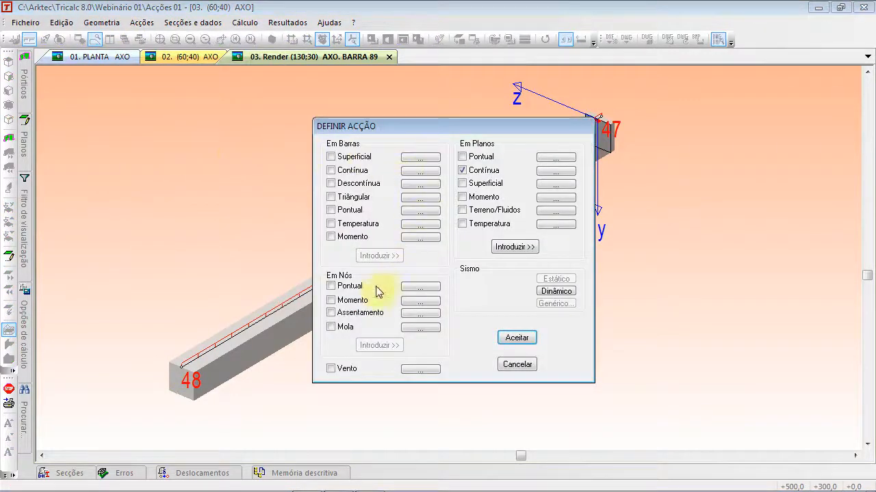
left_click(342, 224)
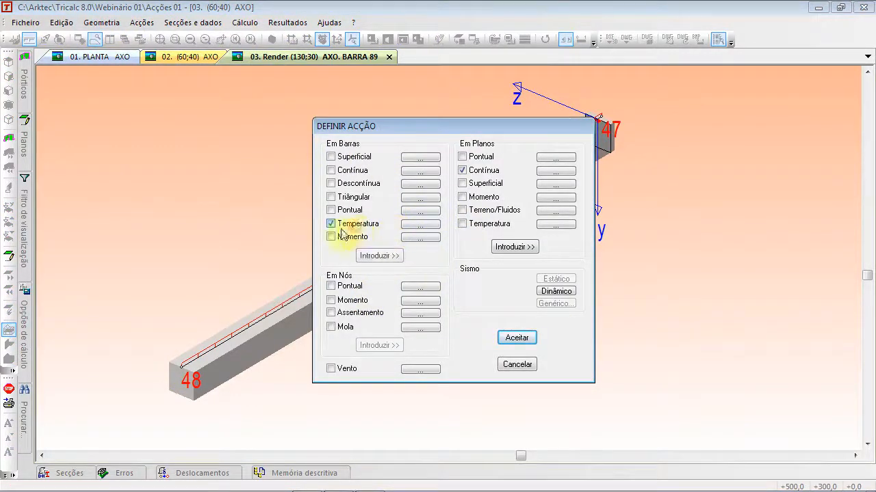
left_click(420, 224)
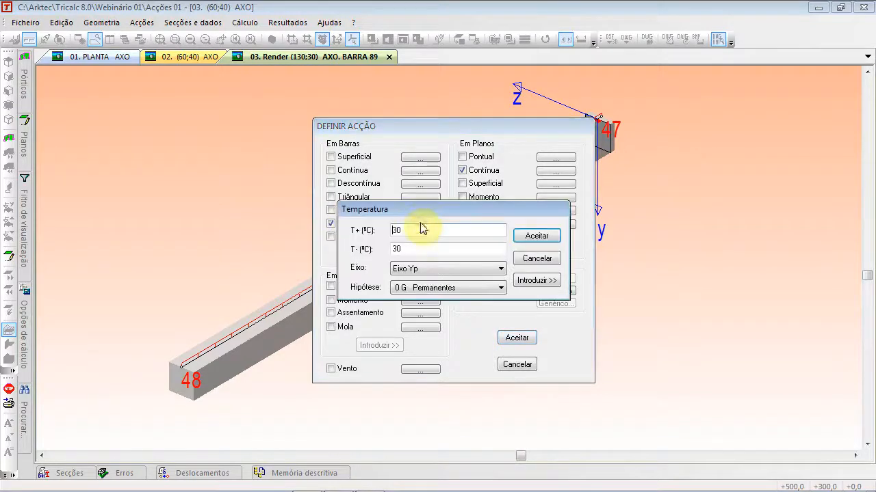
left_click(445, 268)
double_click(417, 231)
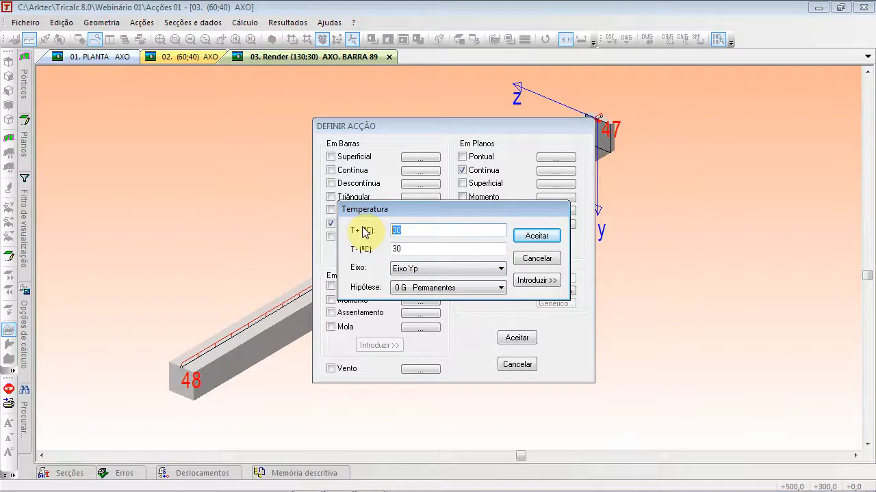
type("45")
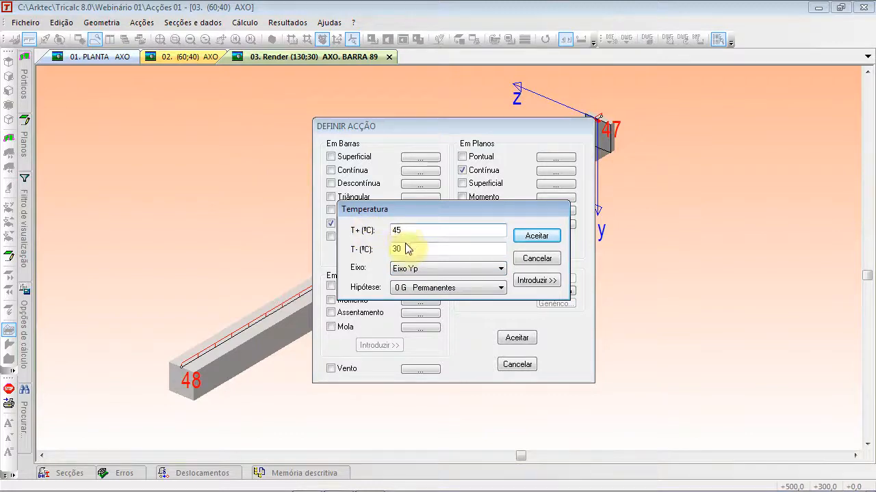
double_click(396, 230)
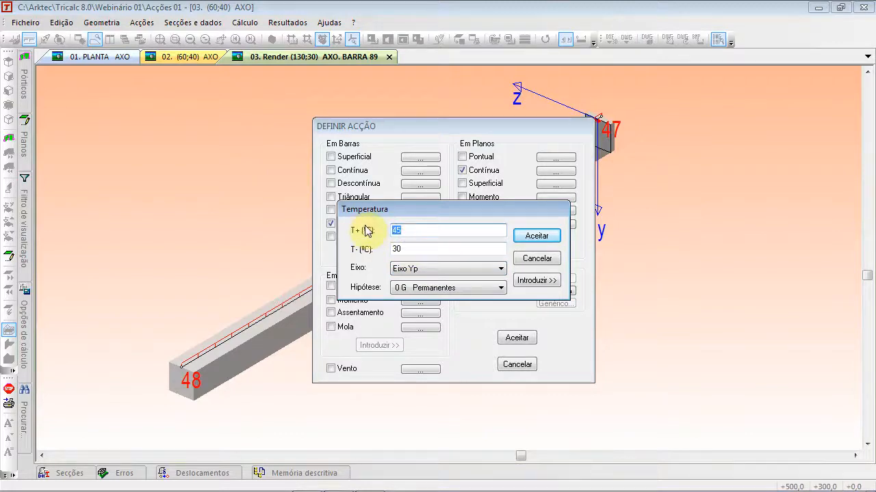
type("40")
- Try T- at -10 ºC with Eixo Yp, and leave the action definition without saving changes
double_click(414, 248)
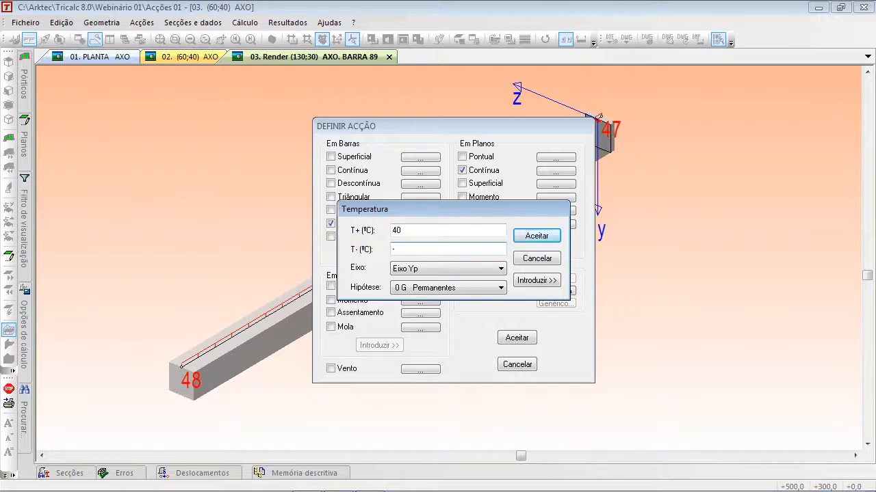
type("-10")
left_click(422, 271)
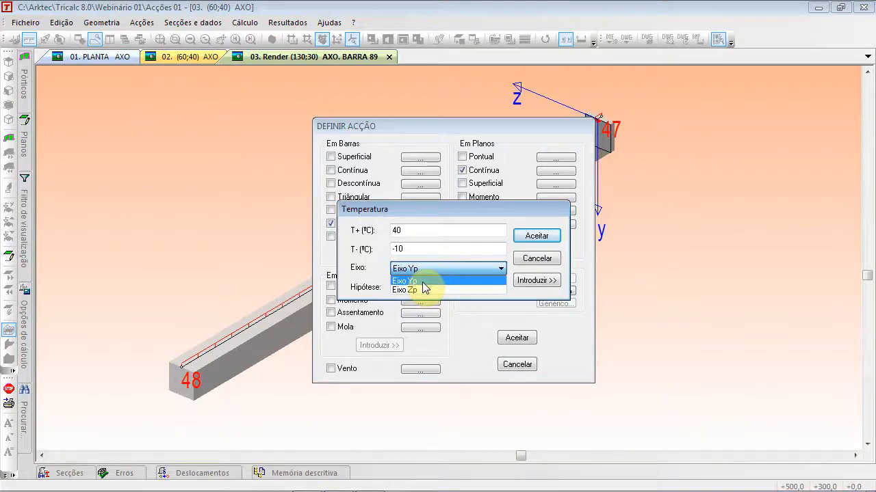
left_click(422, 281)
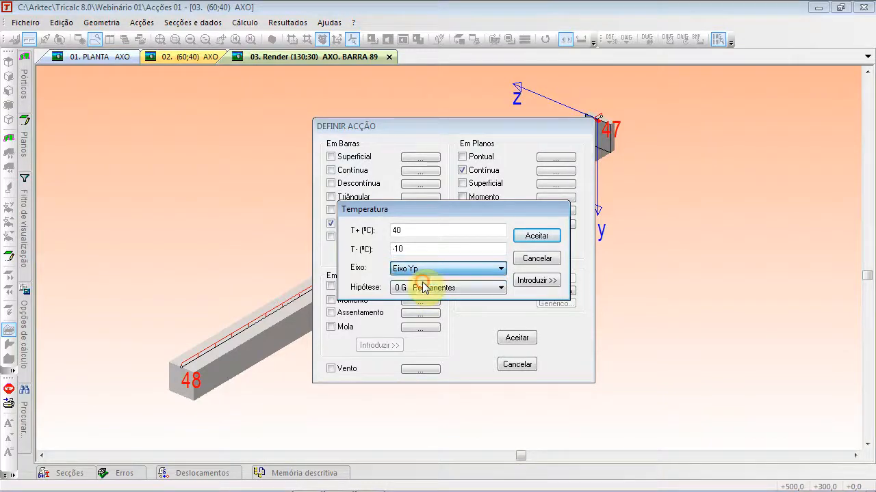
left_click(537, 258)
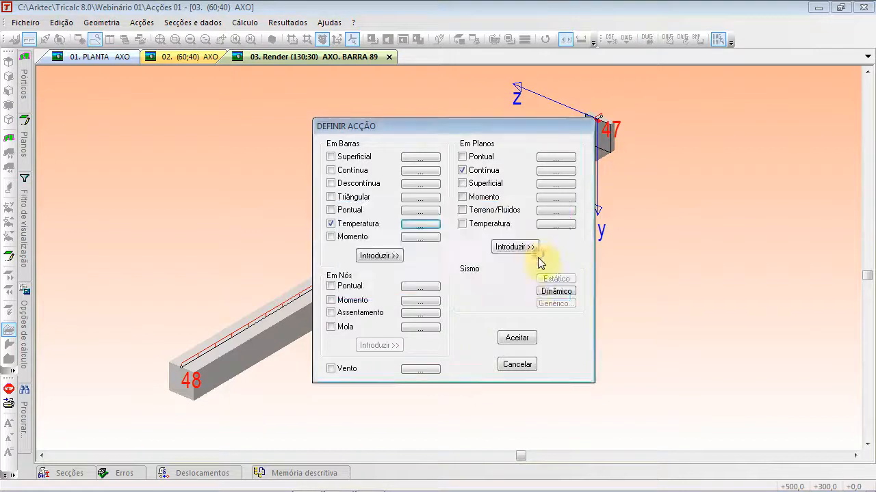
left_click(520, 365)
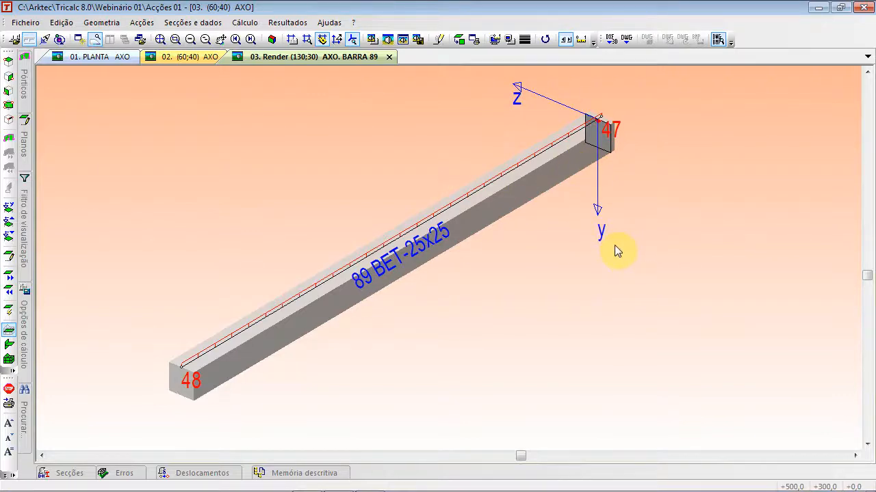
- Switch to the course presentation and advance to the enlarged diagram of the bar's principal axes
key("alt+Tab")
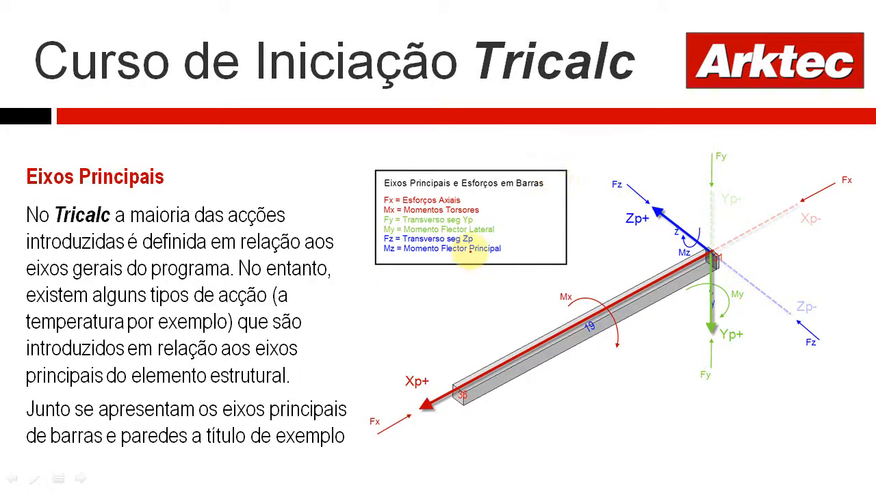
left_click(470, 260)
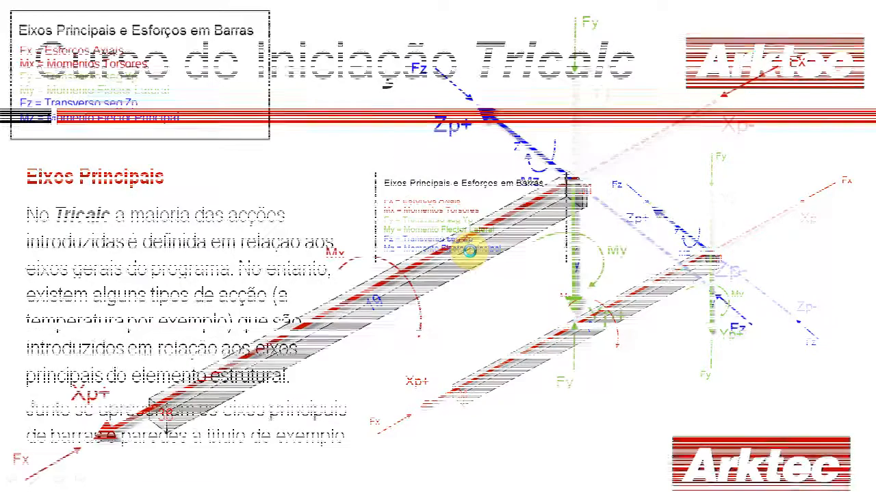
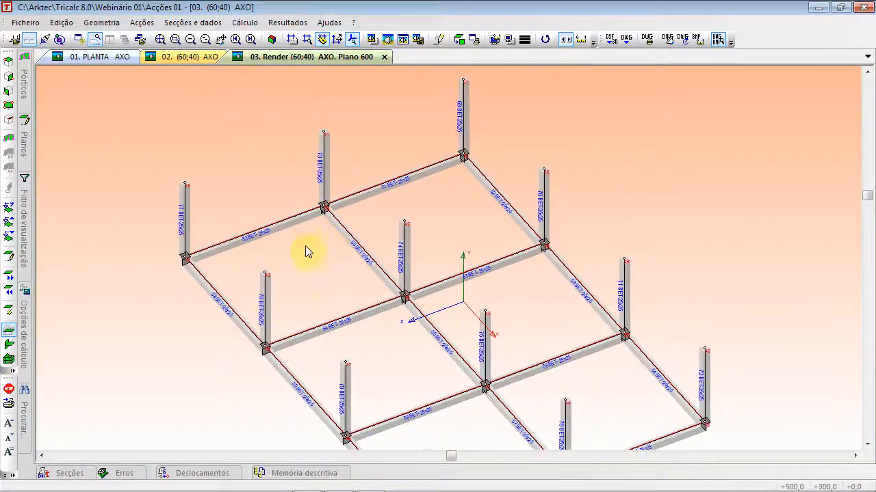
- Enable the Superficial action on bars in the action definition and open its settings
left_click(142, 22)
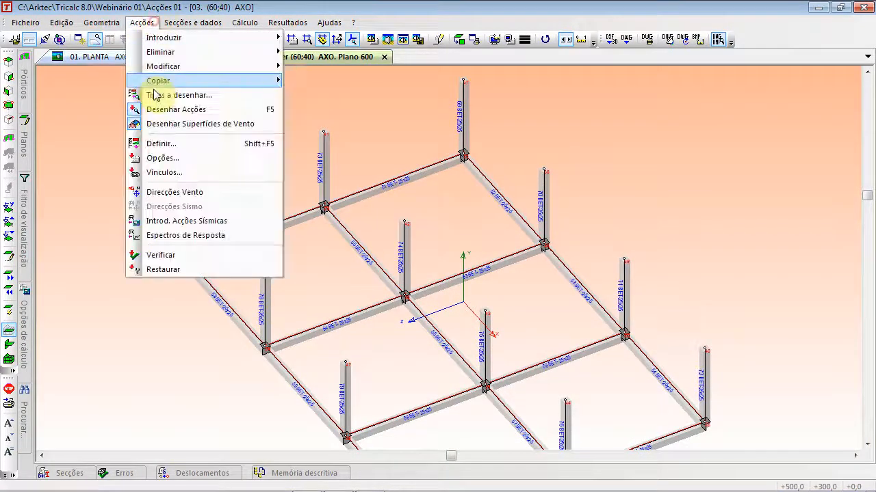
left_click(171, 141)
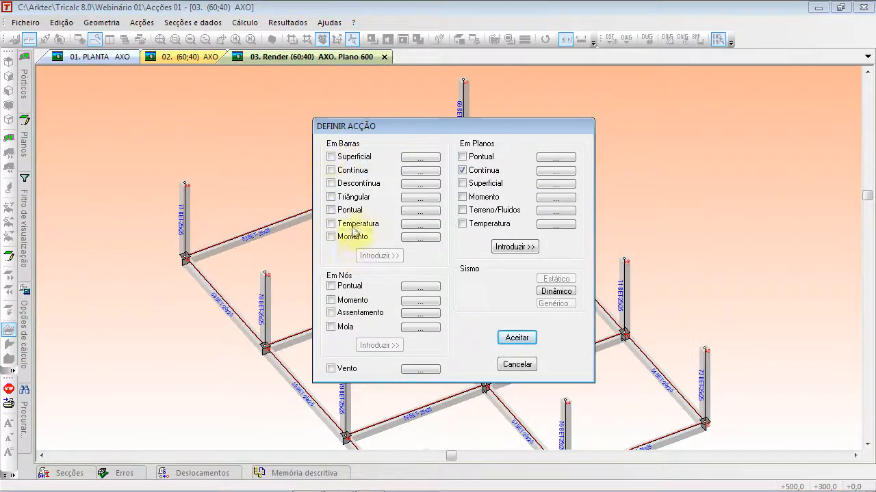
left_click(331, 156)
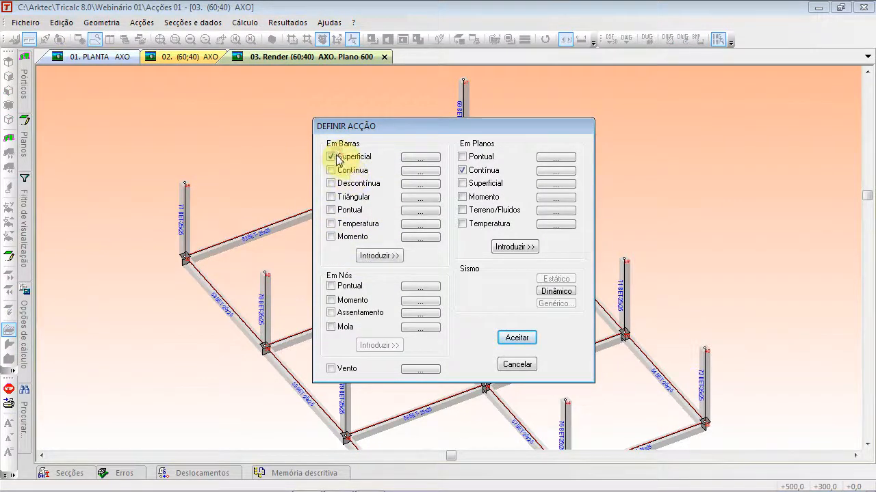
left_click(421, 158)
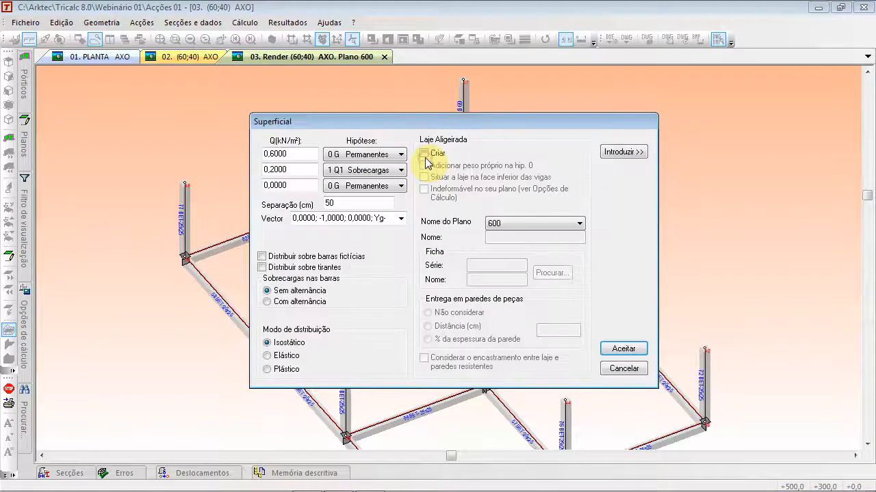
- Set the Superficial action's loads to 4 kN/m² for 0 G Permanentes and 2 kN/m² for 1 Q1 Sobrecargas
double_click(273, 154)
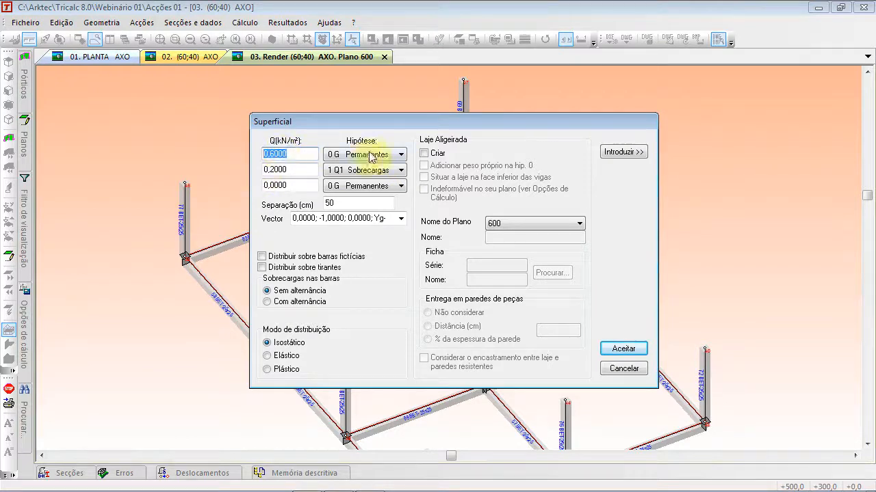
left_click_drag(301, 154, 198, 140)
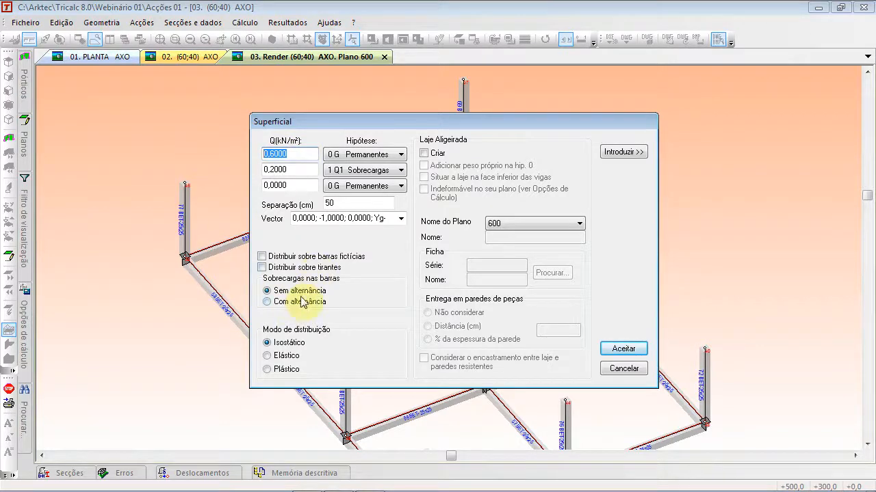
type("4")
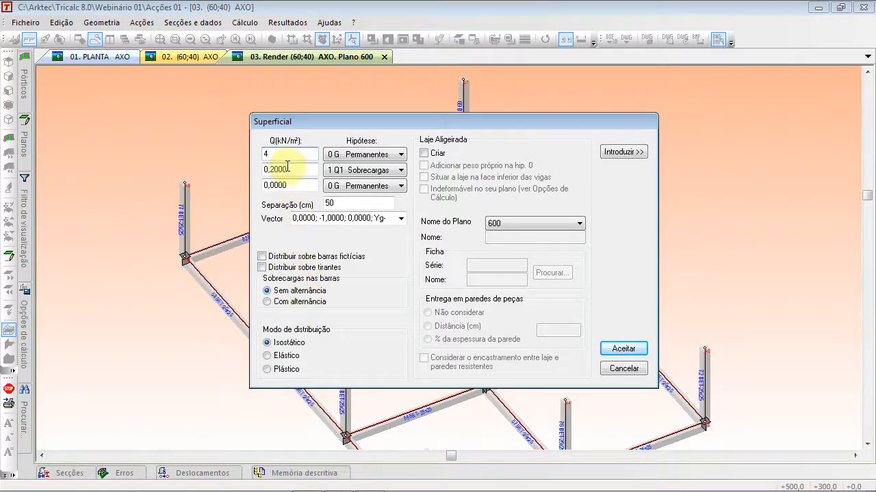
left_click_drag(288, 165, 205, 163)
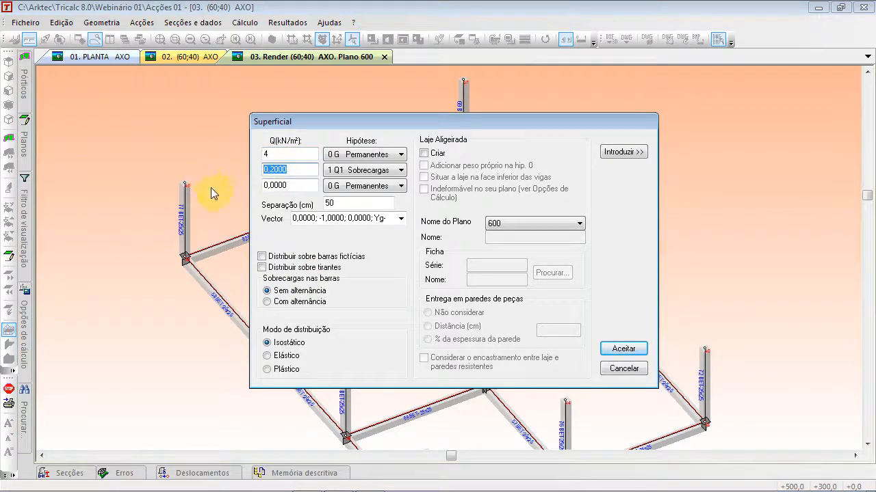
type("2")
left_click_drag(301, 186, 211, 187)
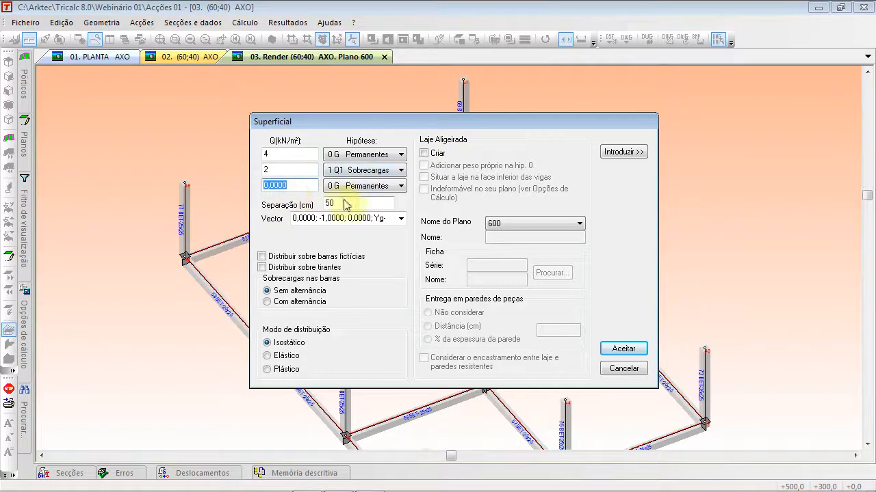
- Set the surface load's Separação to 25 cm with the vector 0; -1; 0 (Yg-)
left_click_drag(360, 204, 284, 202)
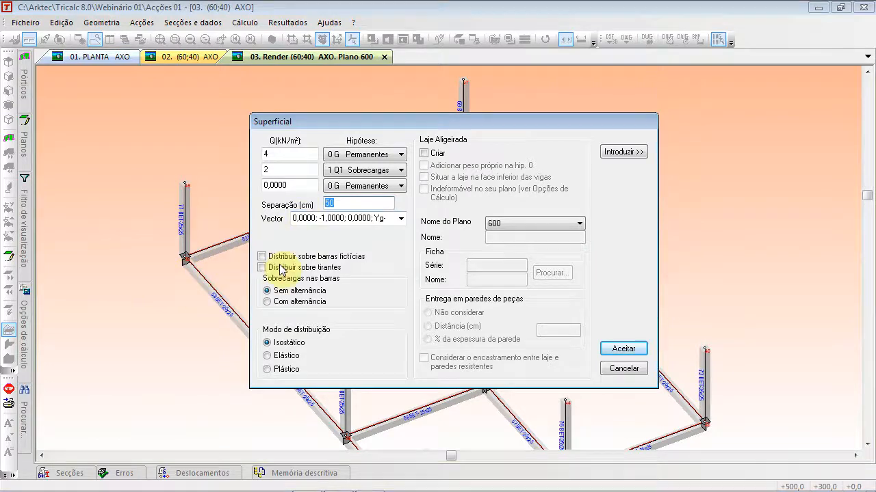
left_click_drag(341, 202, 312, 199)
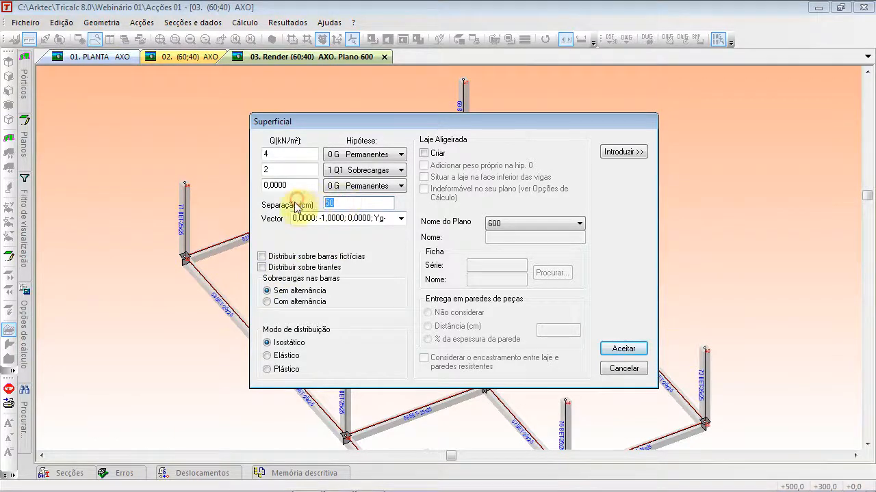
type("2")
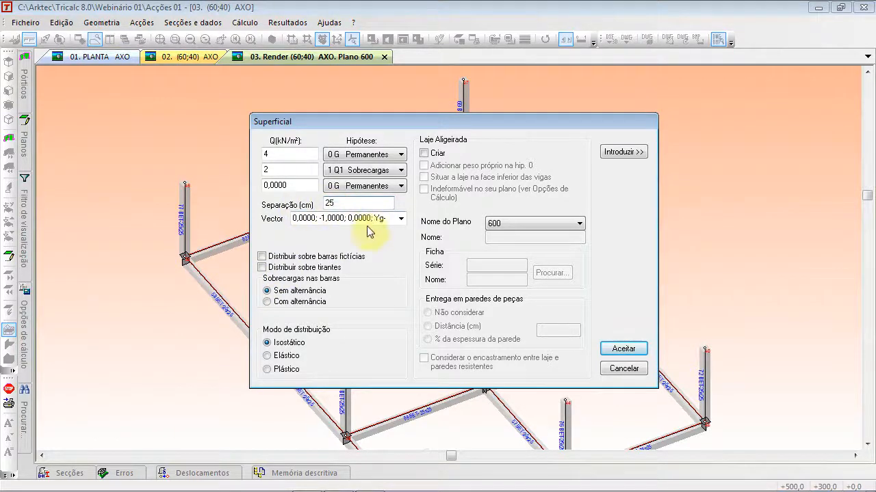
left_click(405, 219)
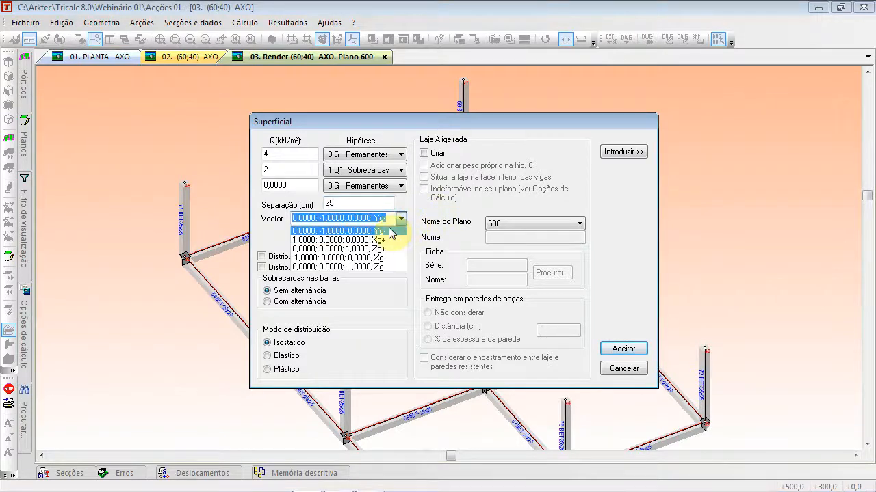
left_click(388, 232)
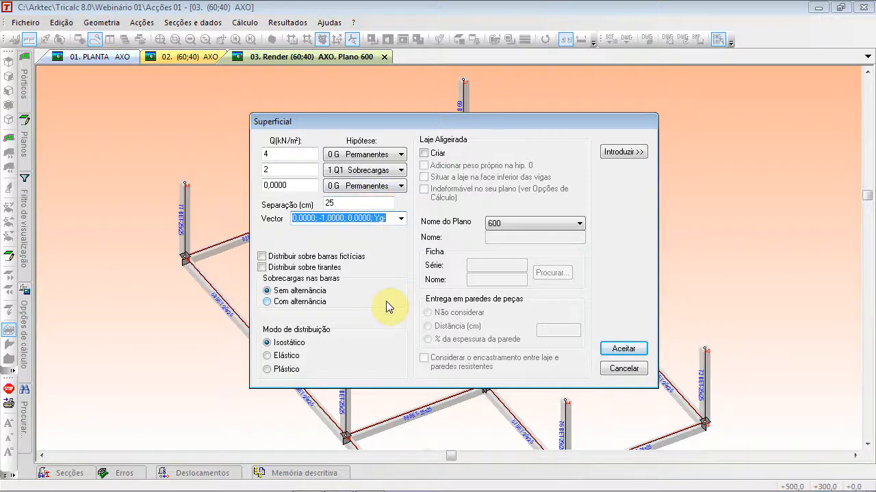
- Try distributing over barras fictícias and tirantes and the Elástico and Plástico distribution modes, returning to Isostático
left_click(265, 258)
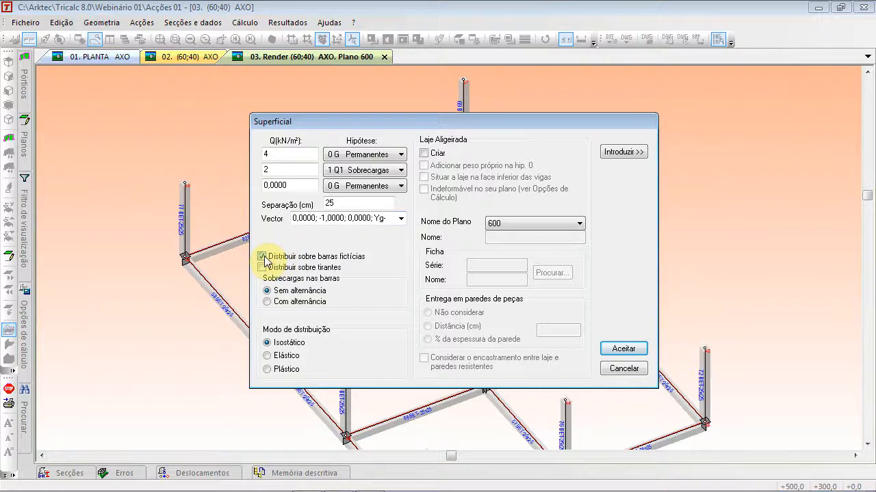
left_click(263, 257)
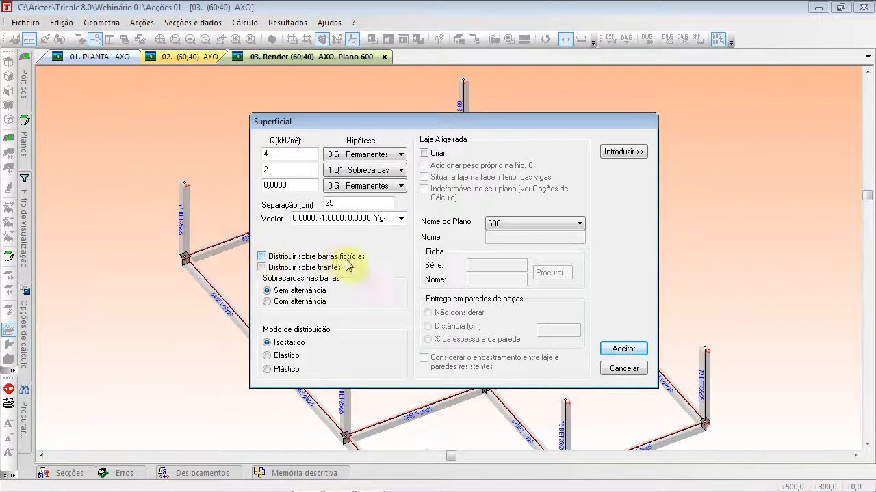
left_click(262, 267)
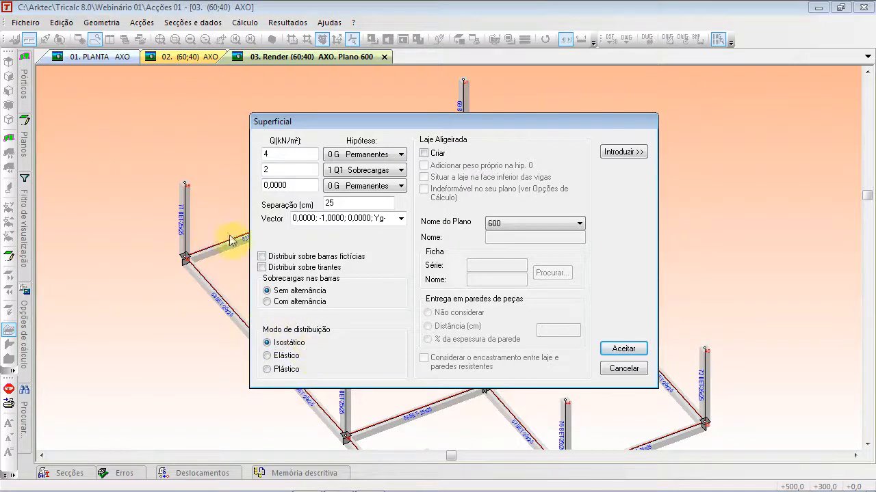
left_click(268, 370)
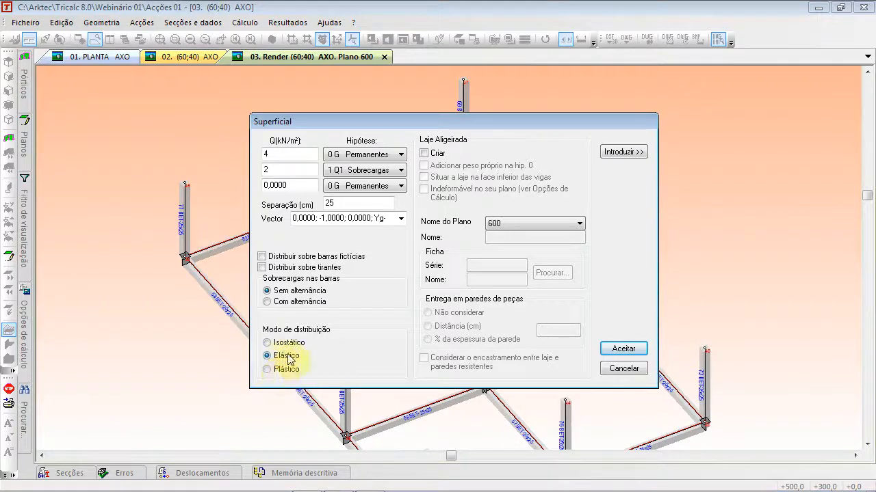
left_click(267, 370)
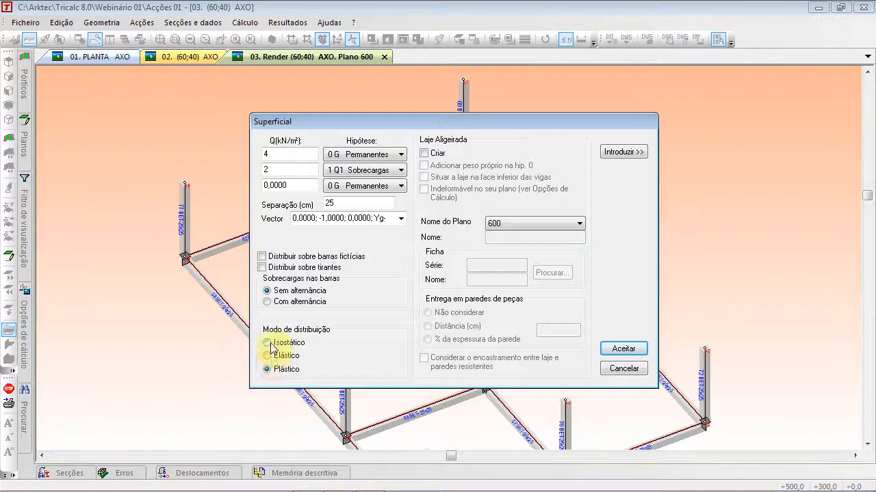
left_click(267, 342)
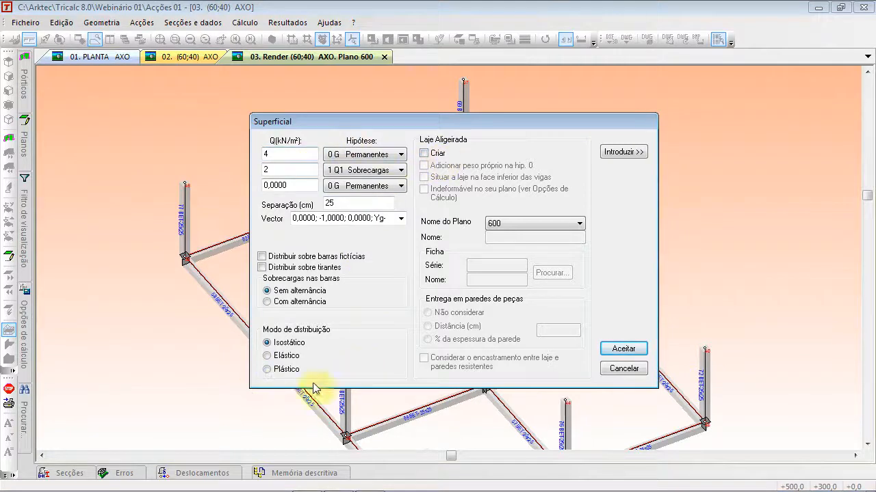
- Place the surface load on the panel bounded by bars 64, 58, 62 and 55, directed parallel to bar 55, and leave the action definition
left_click(639, 157)
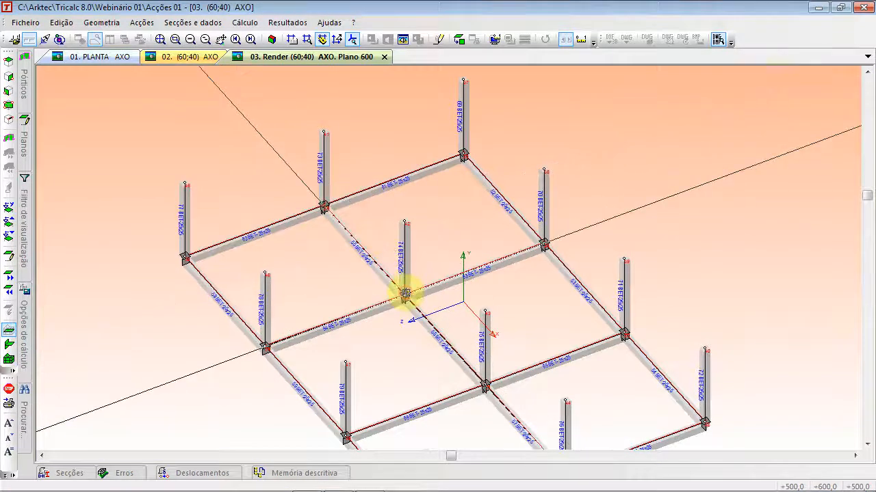
left_click(265, 348)
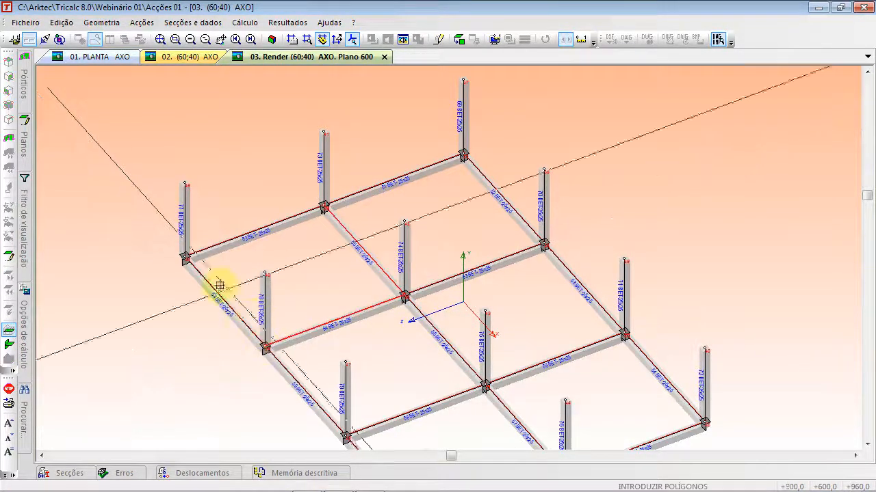
left_click(186, 258)
left_click(324, 205)
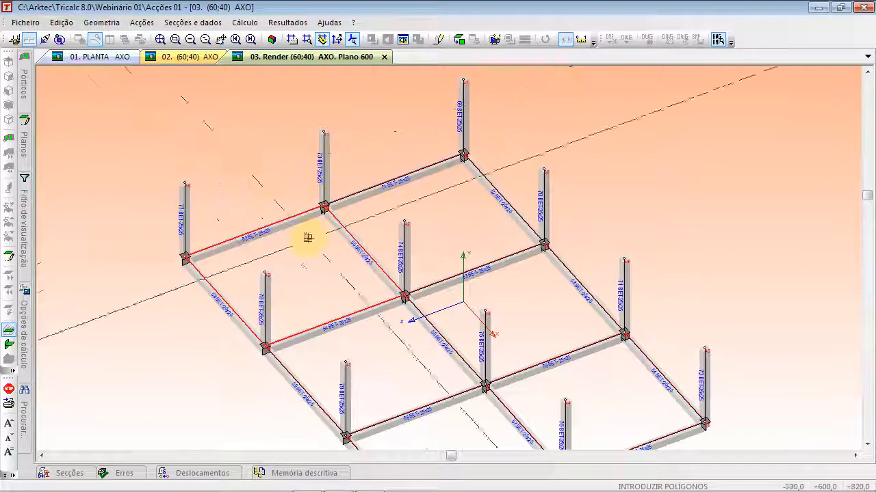
right_click(252, 196)
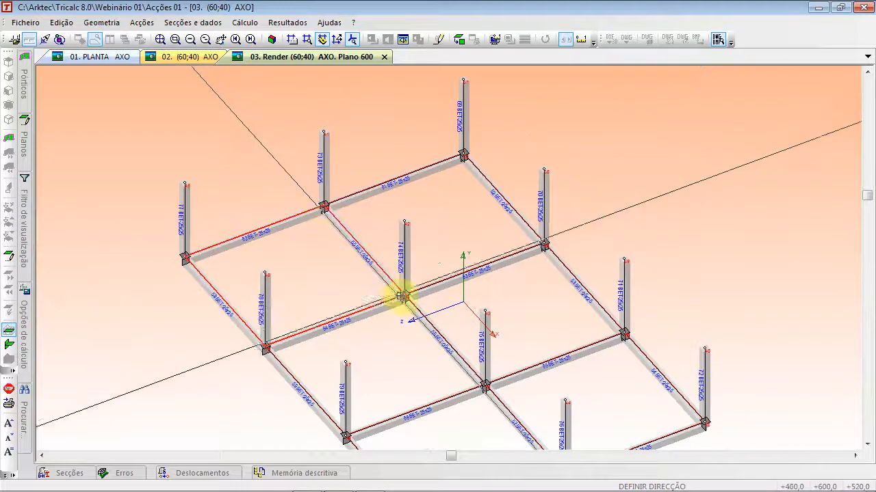
left_click(405, 296)
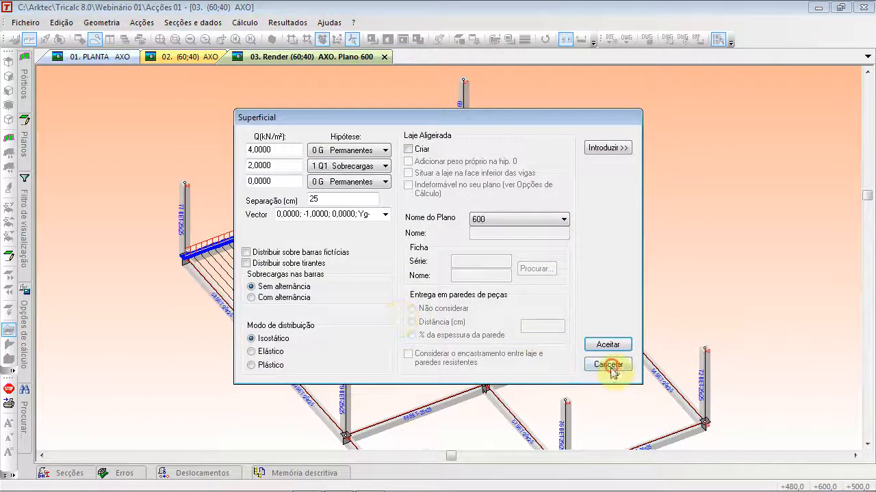
left_click(608, 364)
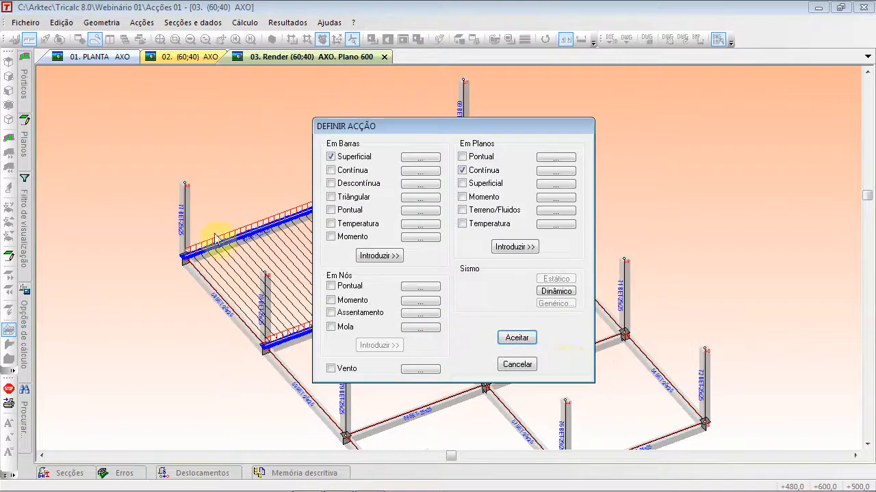
left_click(515, 365)
- Examine how the surface load is distributed onto bars 62 and 64
scroll(284, 288, "up", 3)
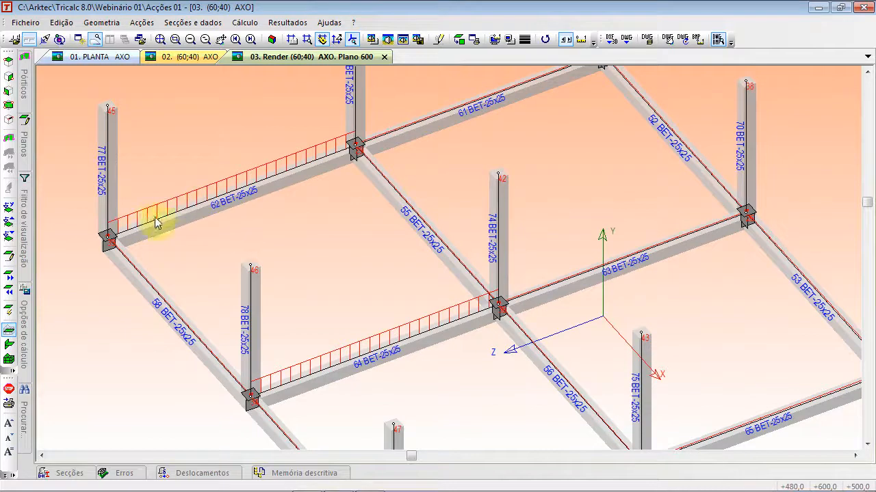
scroll(311, 174, "up", 1)
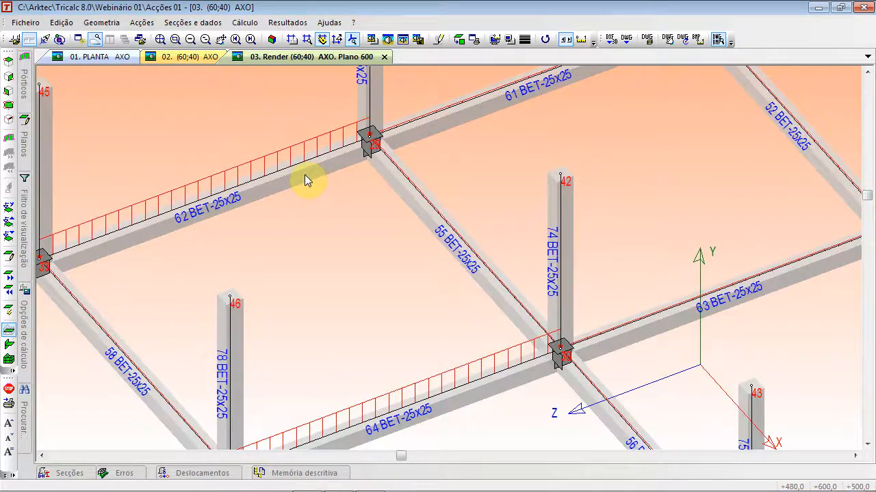
scroll(304, 176, "down", 3)
scroll(299, 199, "up", 3)
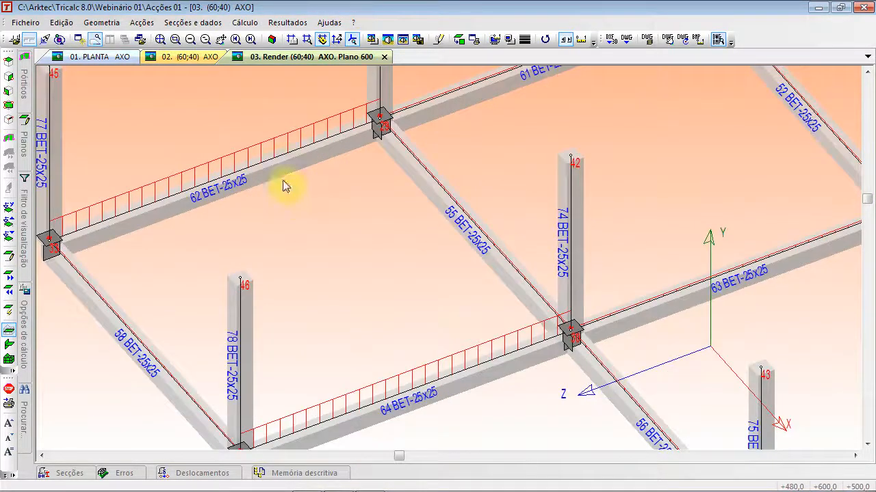
scroll(102, 228, "down", 3)
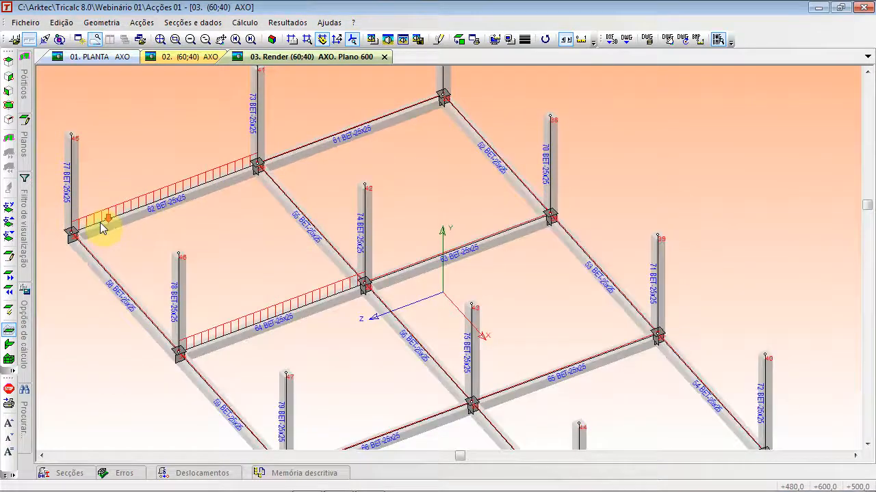
middle_click_drag(101, 227, 163, 195)
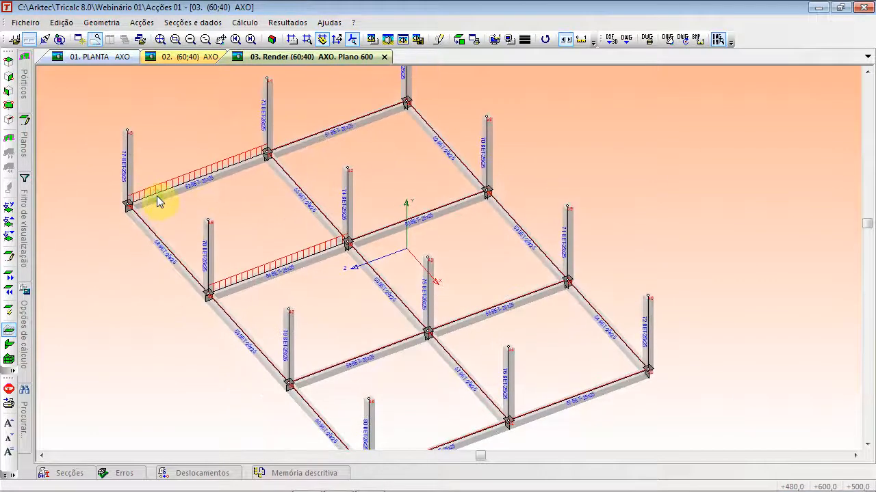
- Reopen the Superficial action settings for bars, start placing another surface load and cancel the placement
left_click(141, 23)
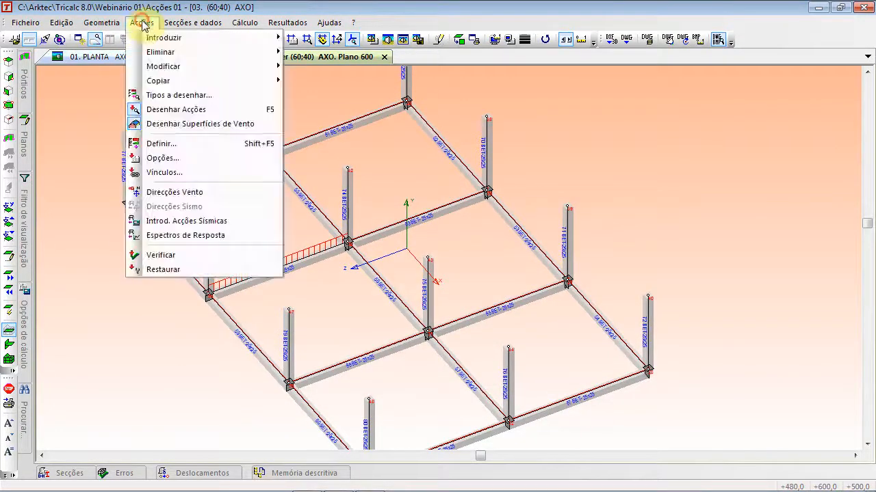
left_click(169, 144)
left_click(420, 158)
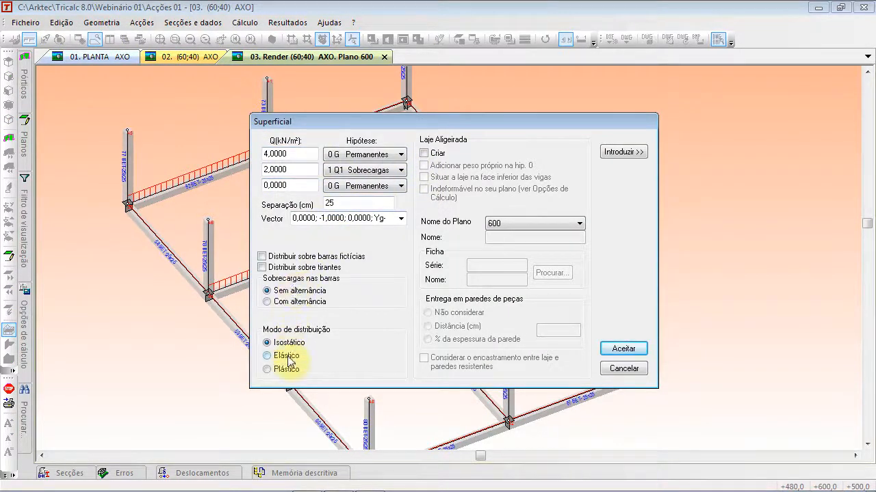
left_click(636, 150)
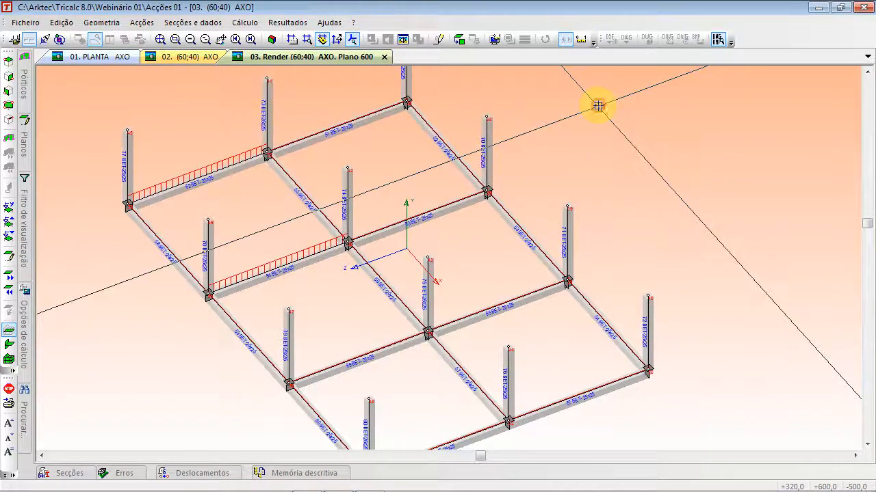
right_click(598, 106)
left_click(608, 364)
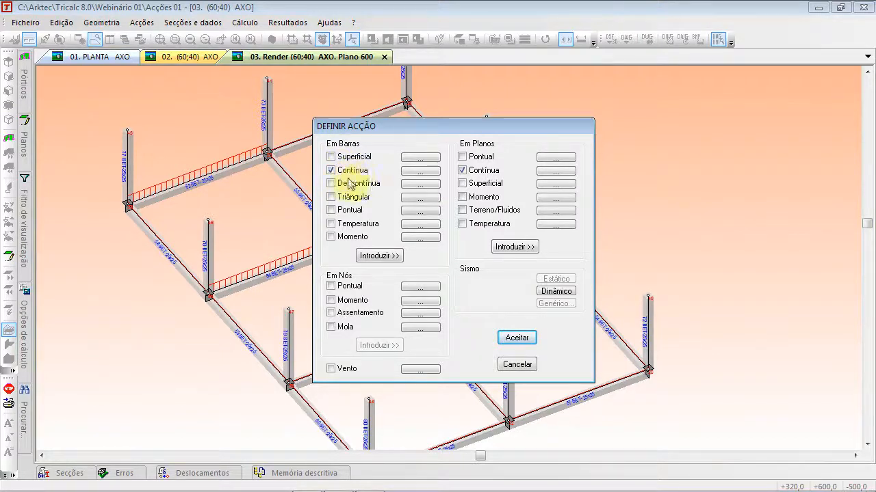
- Set the Contínua action on bars to 10 kN/ml with the vector 0; -1; 0 (Yg-)
left_click(423, 171)
left_click_drag(431, 236, 315, 227)
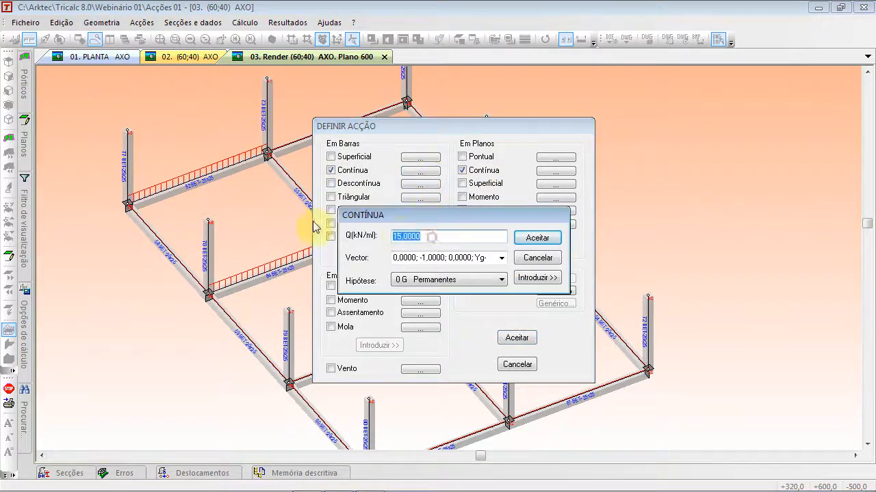
type("10")
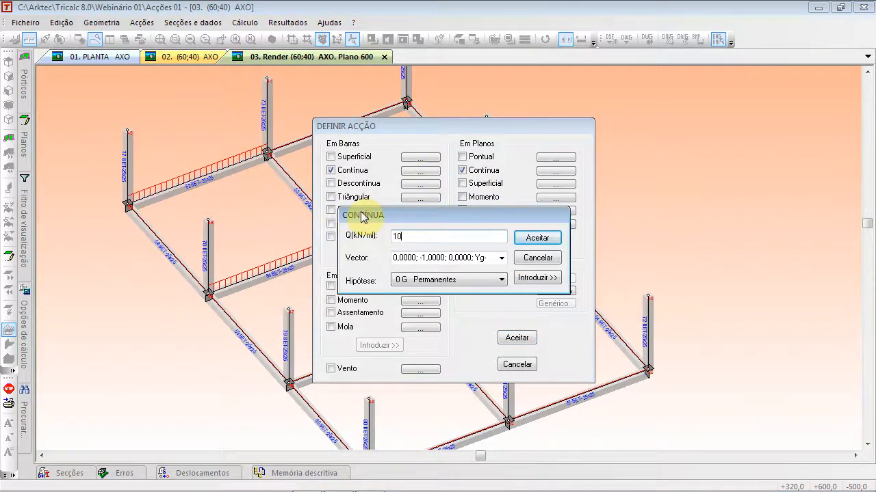
left_click(502, 258)
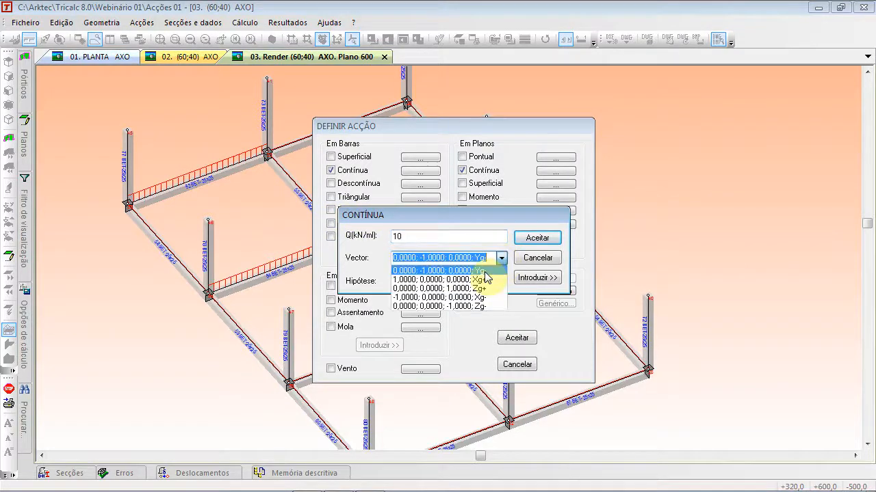
left_click(483, 270)
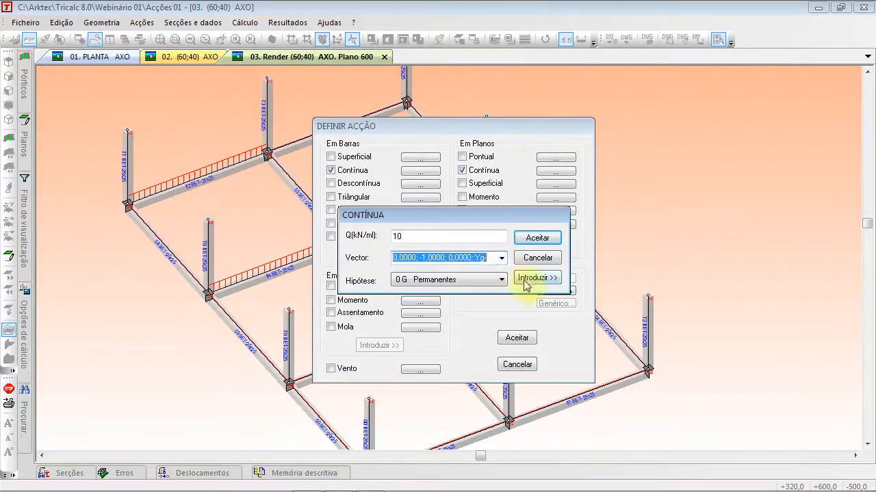
- Set the continuous load's hypothesis to 0 G Permanentes and place the load on bars 61 and 52
left_click(502, 280)
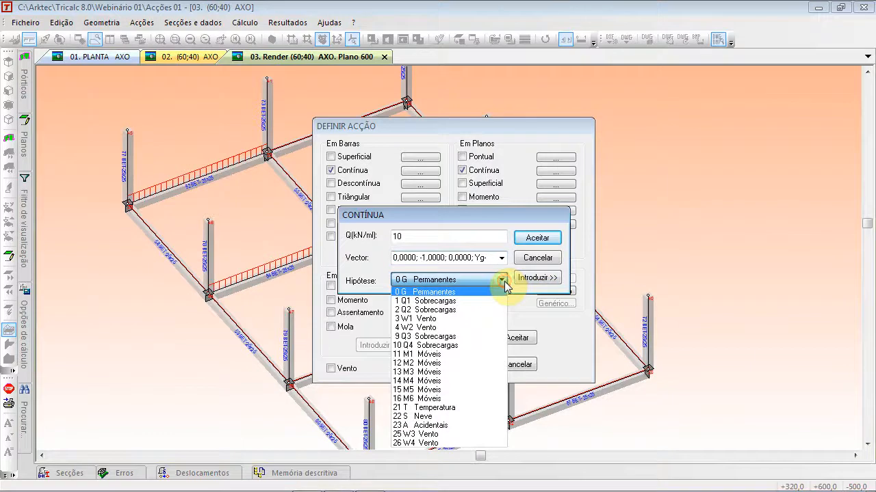
left_click(490, 294)
left_click(527, 279)
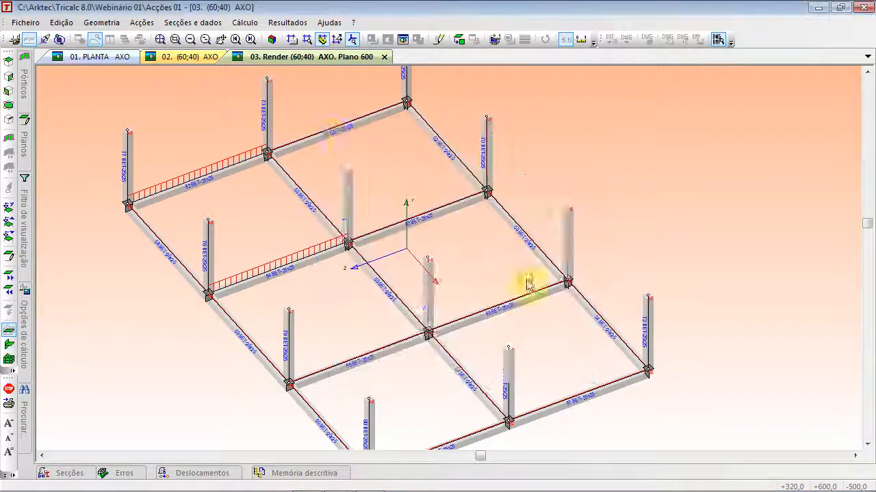
left_click(328, 128)
left_click(441, 139)
- Place the continuous load on bar 53 and leave the action definition
left_click_drag(486, 212, 571, 293)
left_click_drag(564, 284, 553, 268)
left_click(507, 235)
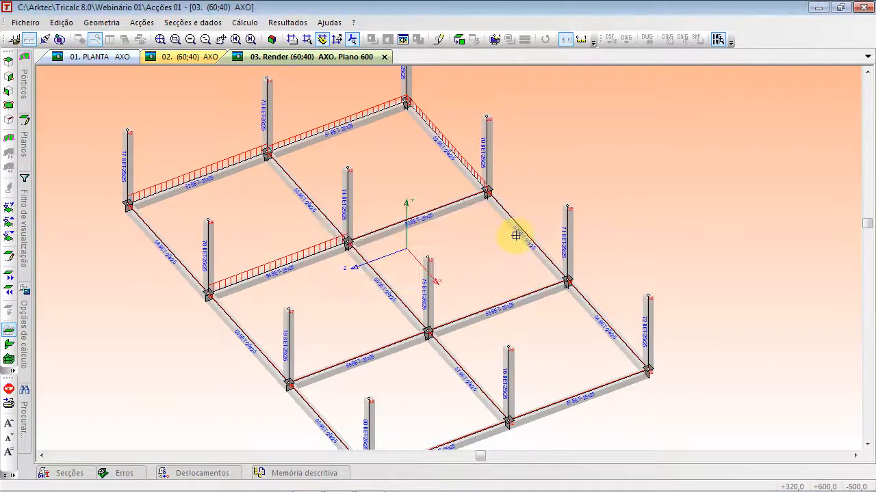
middle_click_drag(503, 239, 502, 256)
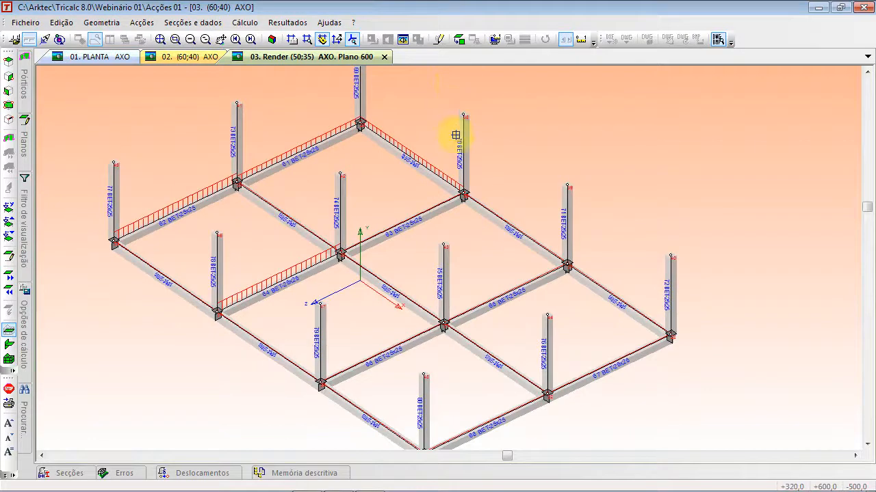
left_click_drag(456, 142, 699, 345)
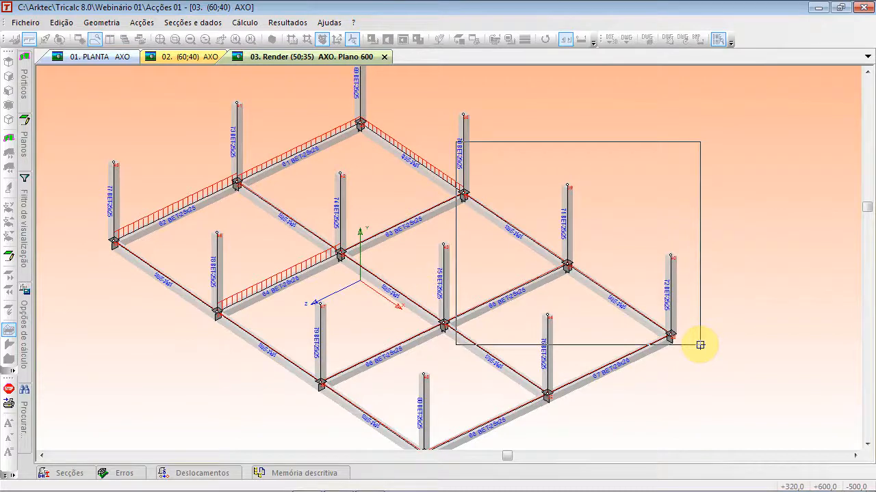
left_click_drag(699, 345, 516, 211)
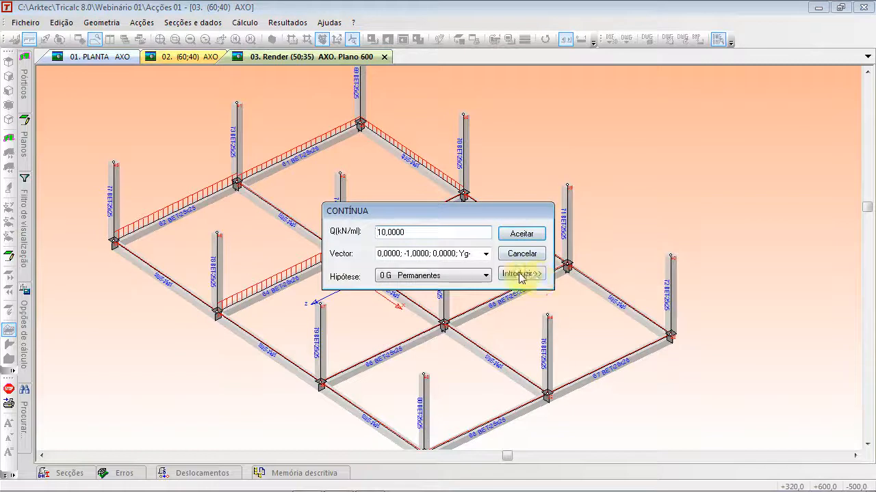
left_click(522, 234)
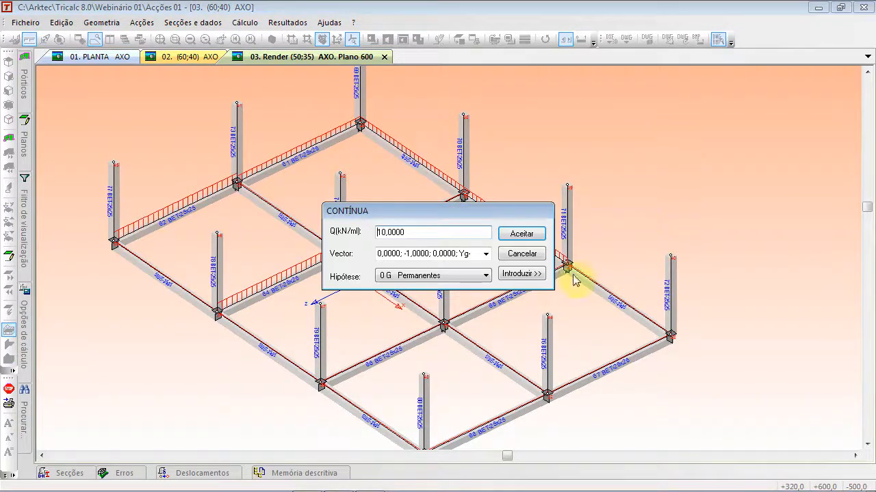
left_click(522, 252)
left_click(516, 338)
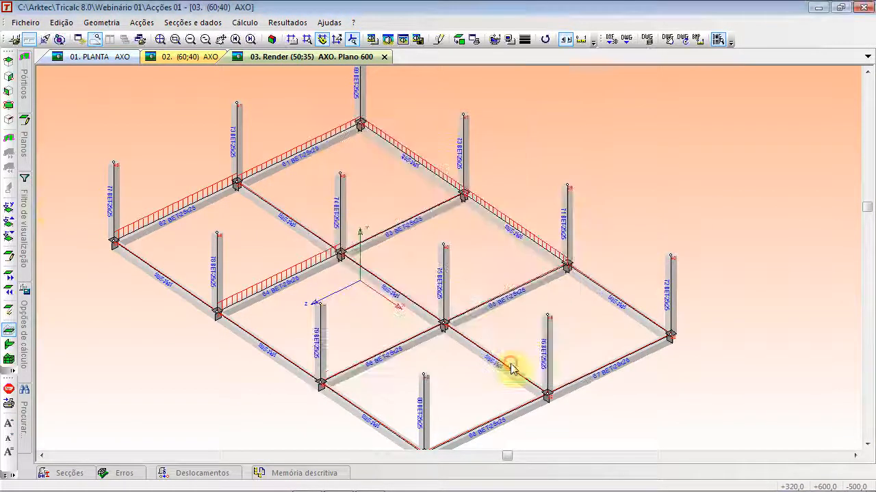
- Hide the pillars above the active plane and apply the continuous load to bars 54, 57, 60 and 65 to 68 together in plan view
mouse_move(26, 218)
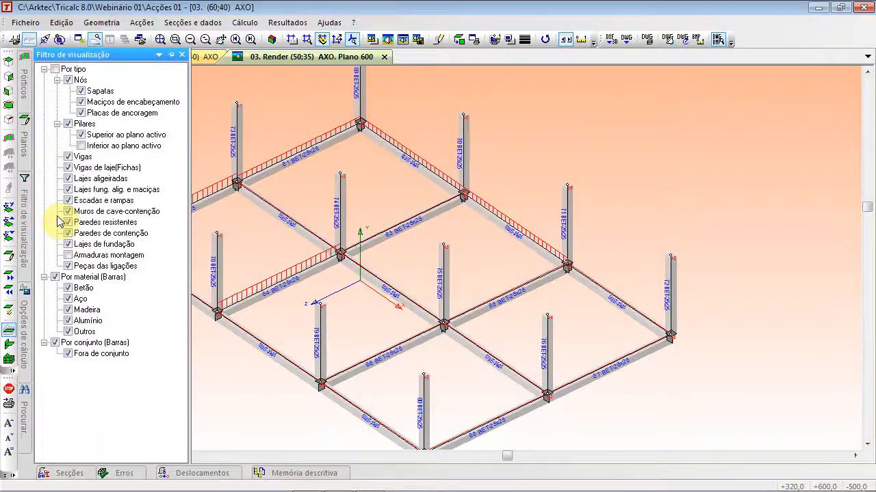
left_click(82, 134)
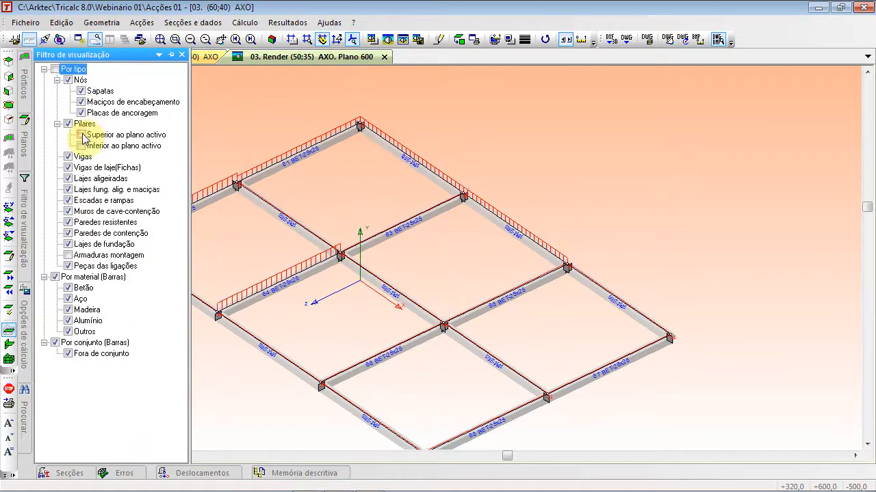
left_click(140, 23)
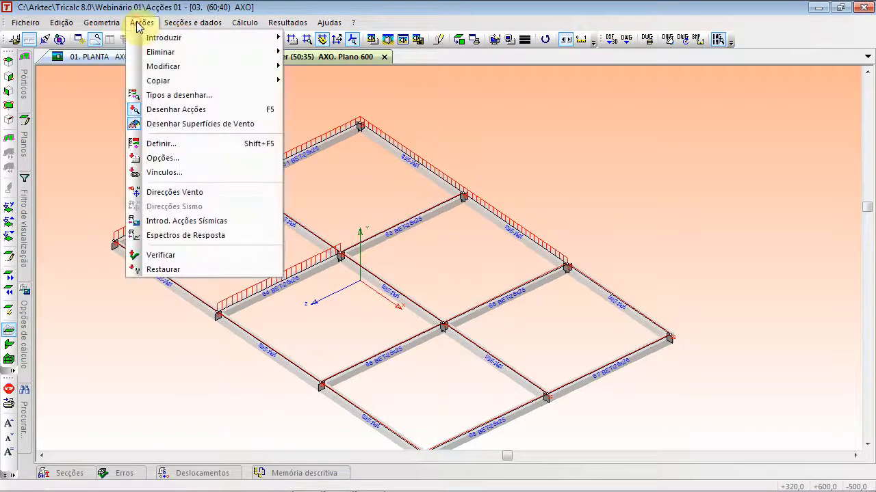
left_click(171, 141)
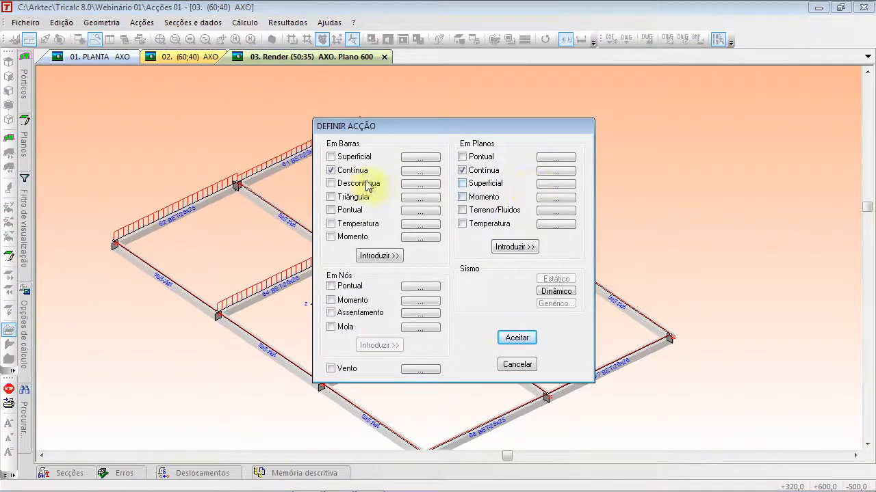
left_click(415, 171)
left_click(537, 278)
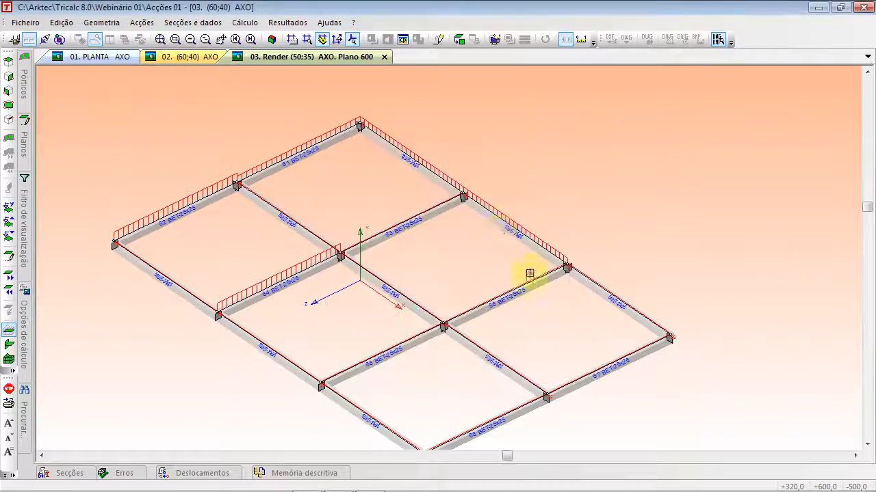
left_click(457, 39)
left_click_drag(514, 78, 765, 441)
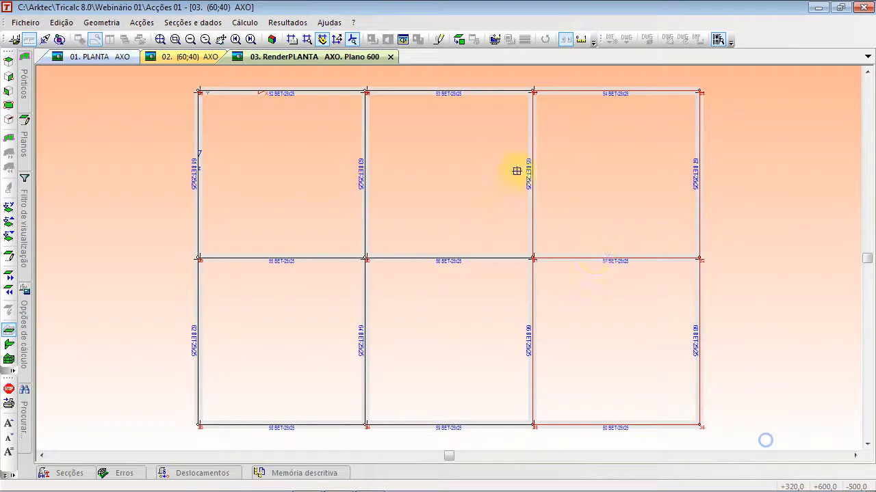
- Return to the axonometric view, add the continuous load to bars 56 and 63, and close the load's settings
left_click(271, 39)
left_click(448, 253)
left_click(451, 201)
left_click(385, 182)
left_click(557, 127)
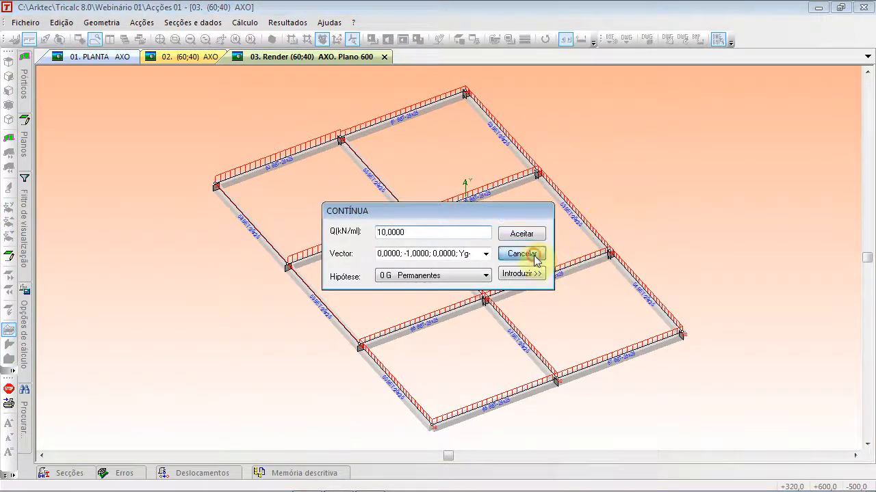
left_click(529, 254)
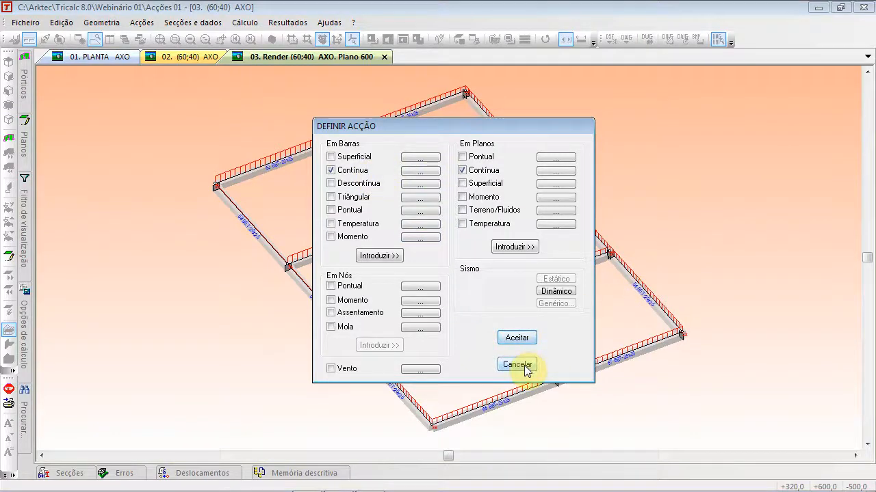
- Choose the Descontínua action on bars instead of Contínua, with distance a of 300 cm and hypothesis 0 G Permanentes
left_click(331, 183)
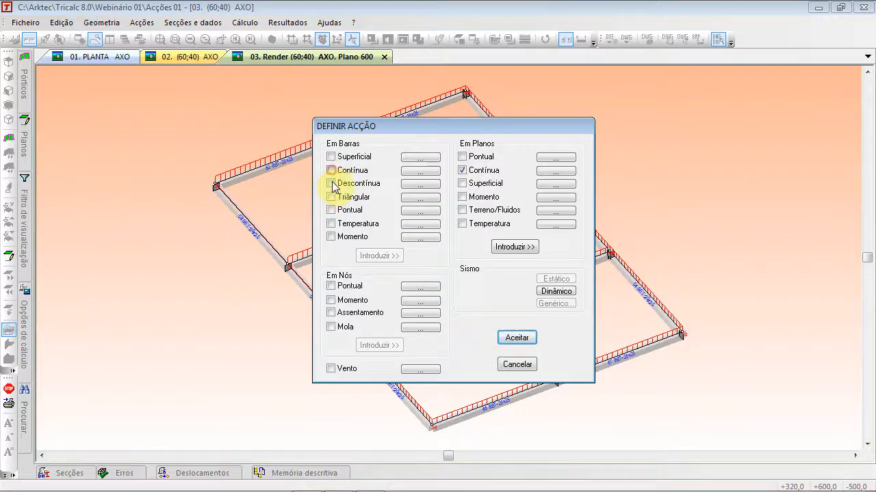
left_click(429, 185)
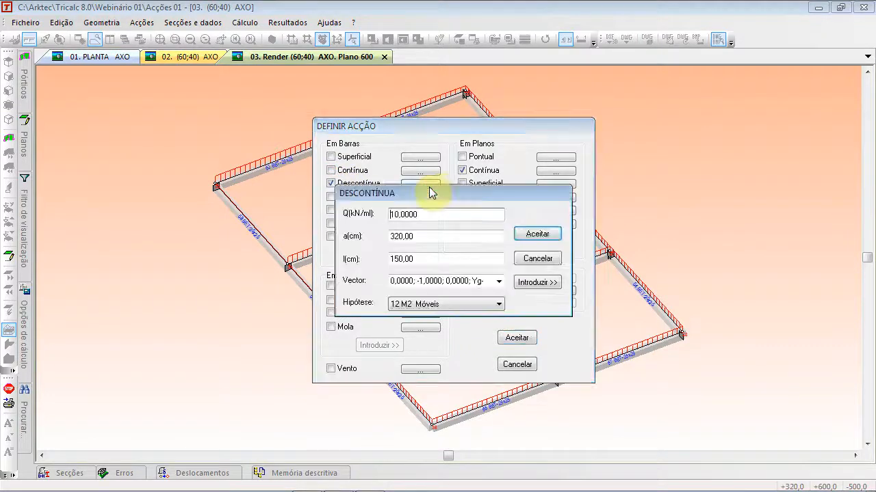
double_click(433, 214)
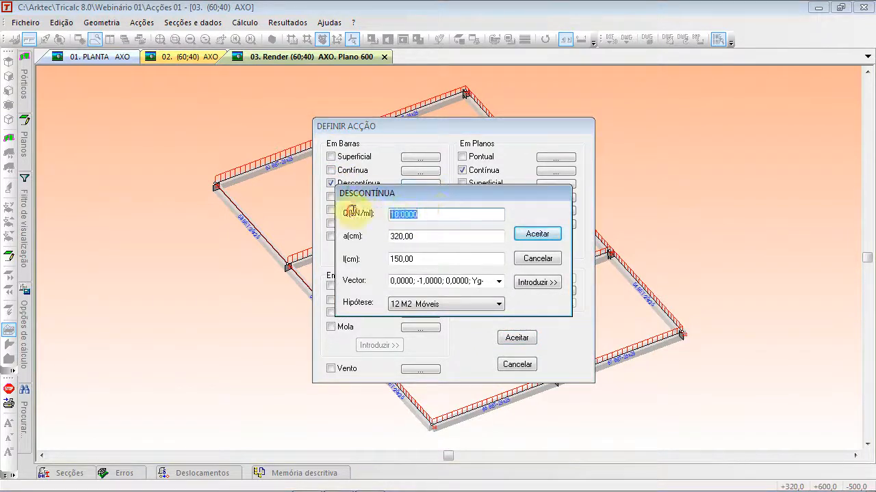
left_click_drag(431, 237, 360, 240)
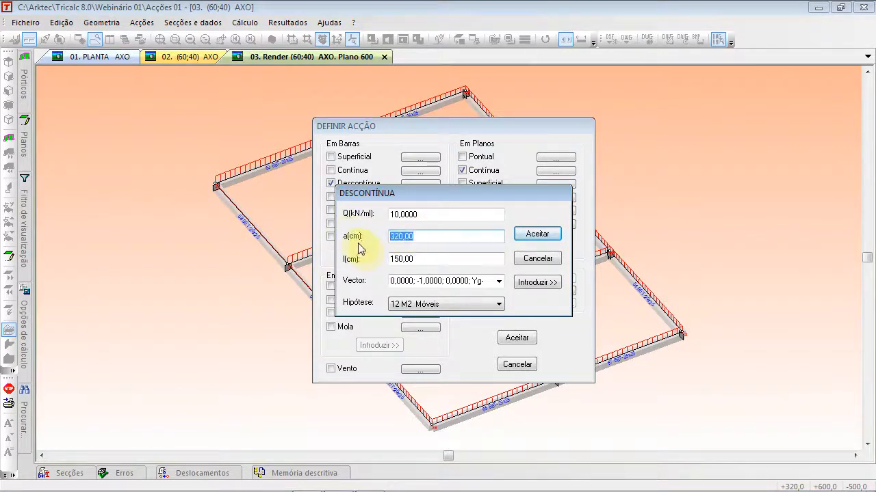
type("3")
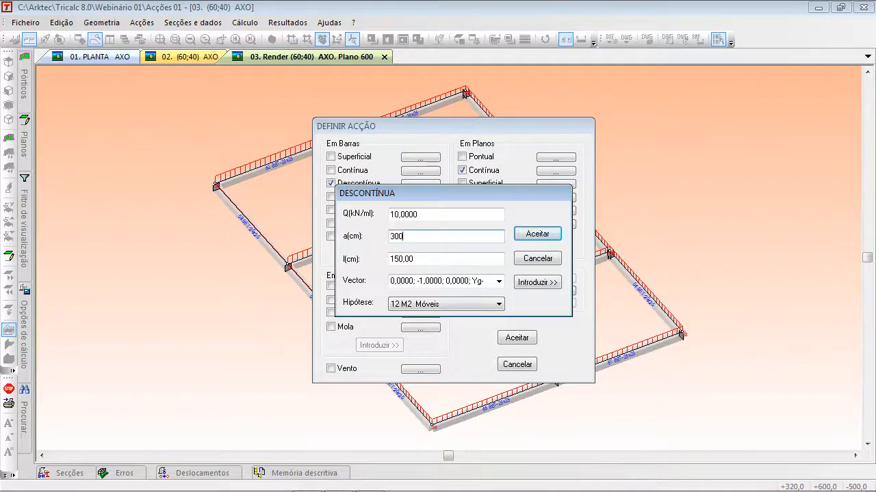
double_click(453, 263)
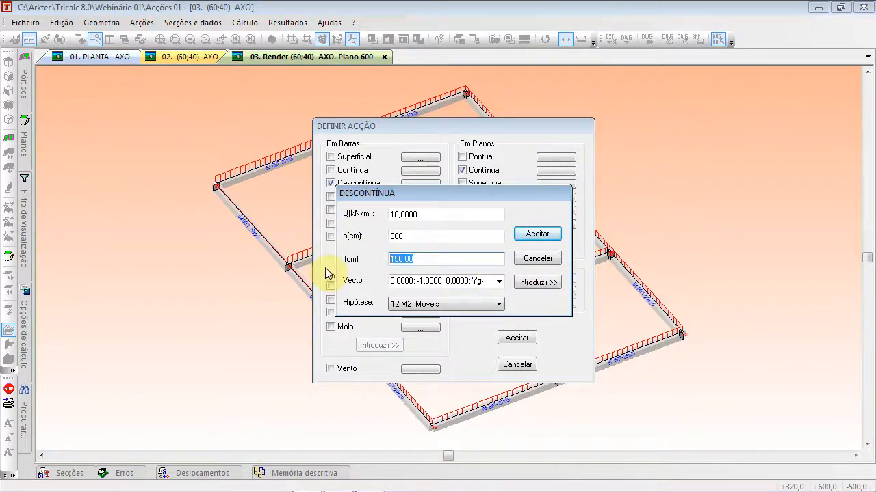
left_click(413, 305)
left_click(428, 321)
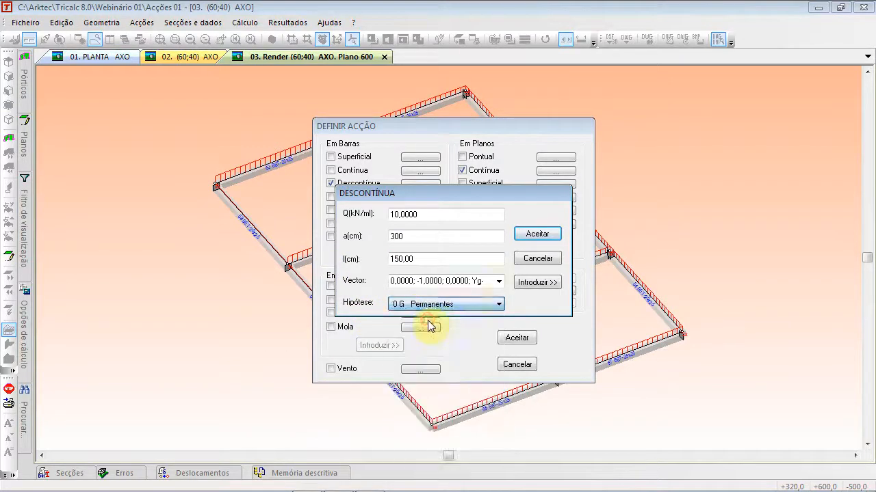
- Place the discontinuous load on bar 58, starting from its end opposite node 34, and check its position along the bar
left_click(538, 282)
scroll(243, 220, "up", 3)
scroll(244, 221, "up", 2)
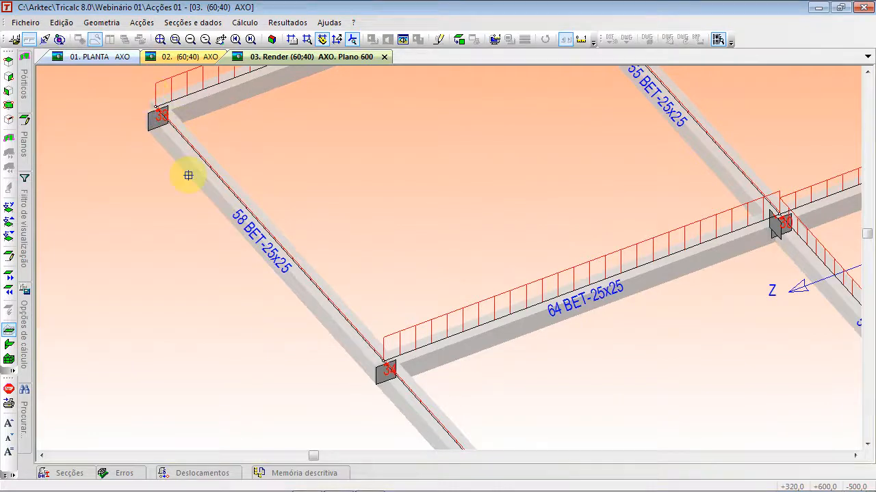
left_click(217, 180)
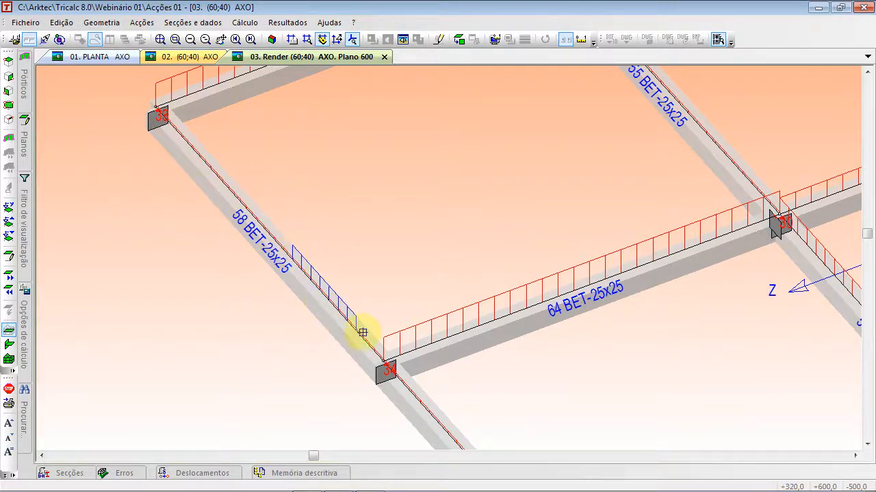
scroll(358, 334, "up", 1)
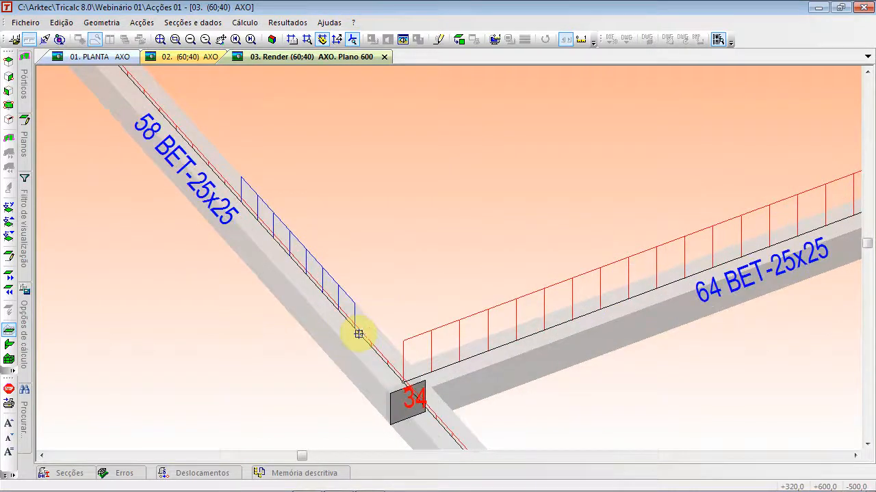
scroll(358, 334, "down", 2)
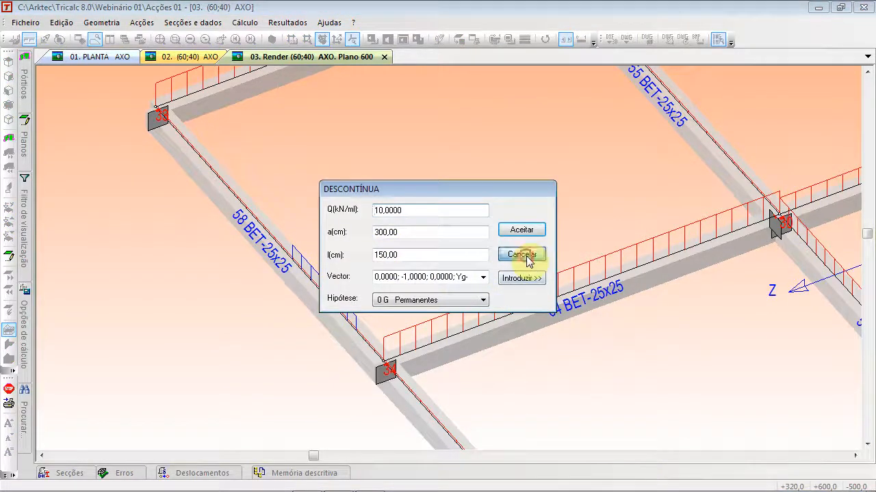
left_click(524, 255)
- Switch to the Triangular action on bars, with vector 1; 0; 0 (Xg+) and hypothesis 3 W1 Vento, and start its placement
left_click(356, 184)
left_click(352, 197)
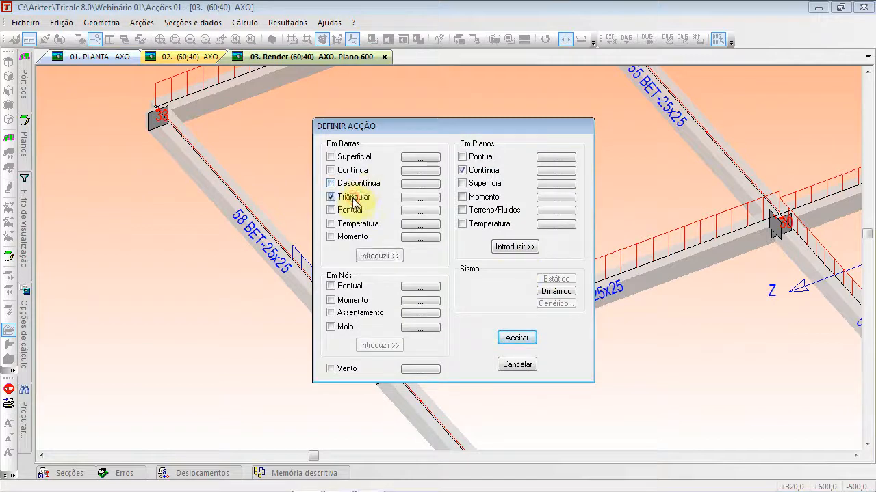
left_click(420, 197)
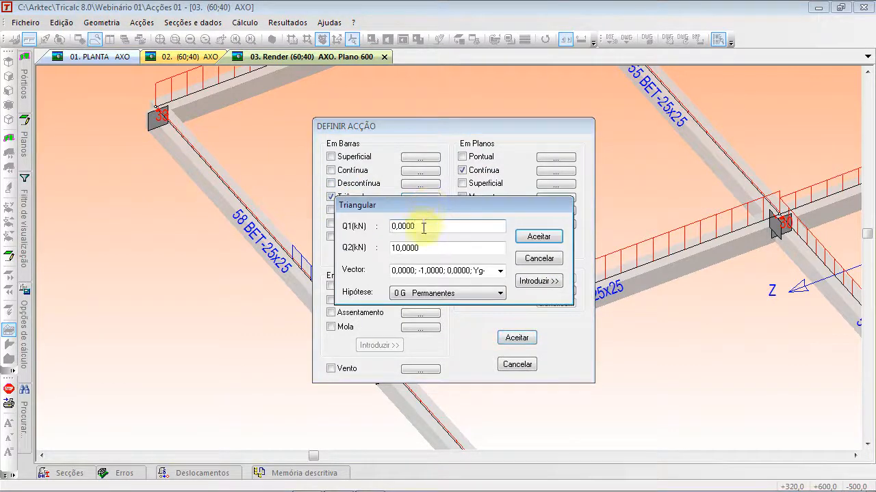
double_click(424, 228)
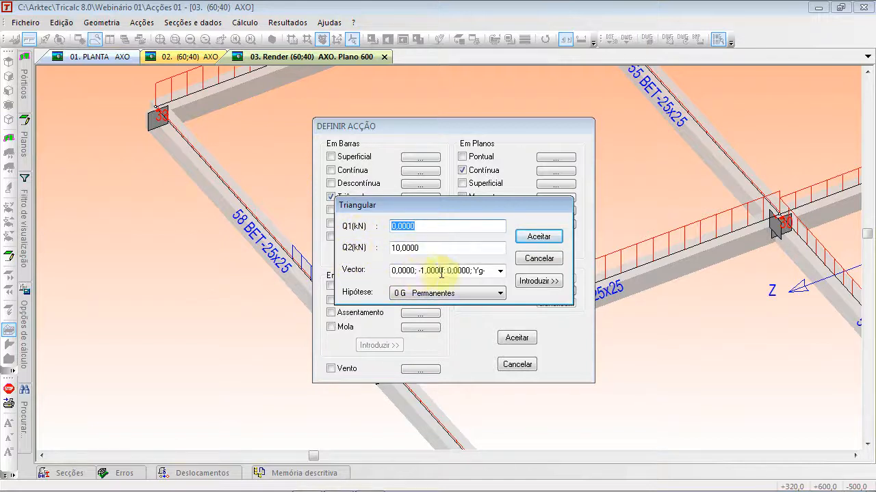
left_click(500, 272)
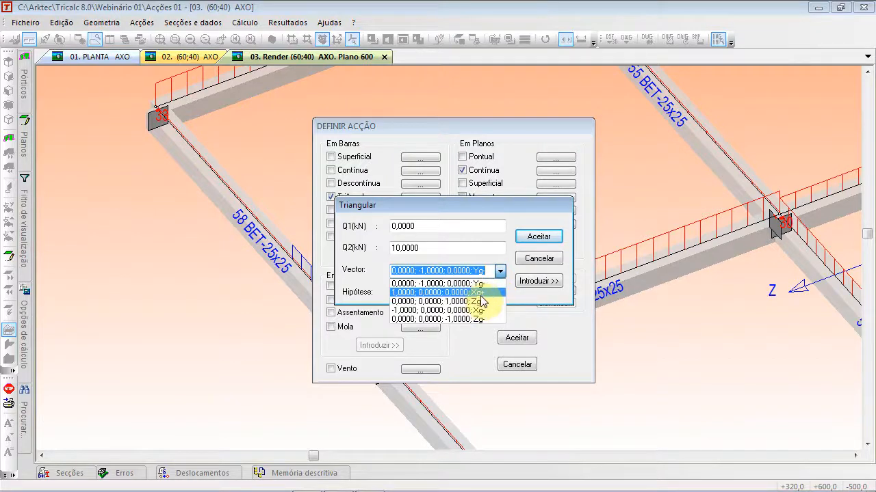
left_click(479, 294)
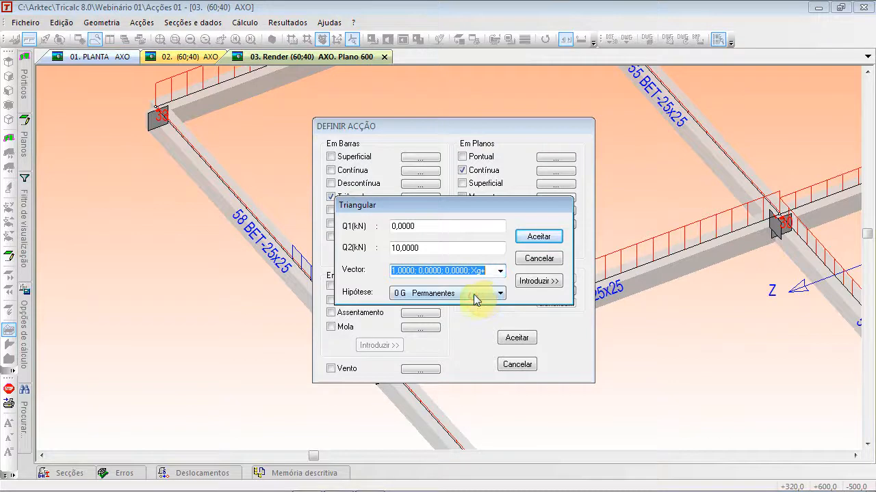
left_click(476, 298)
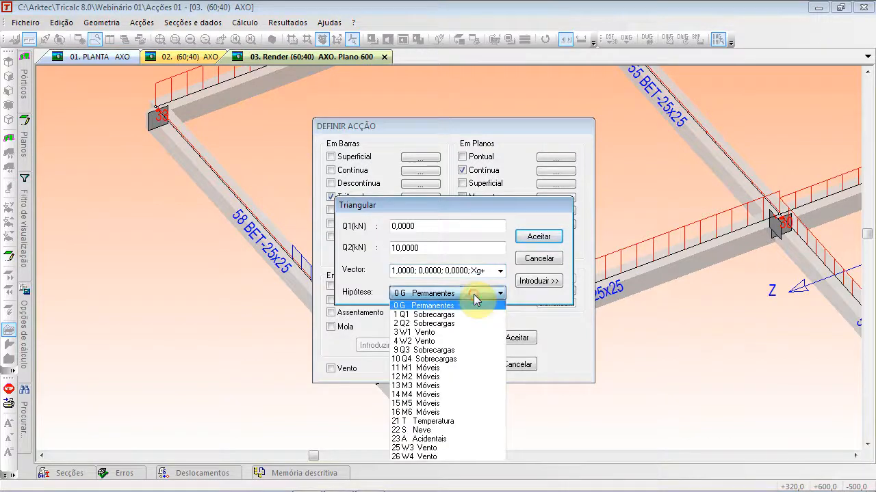
left_click(458, 333)
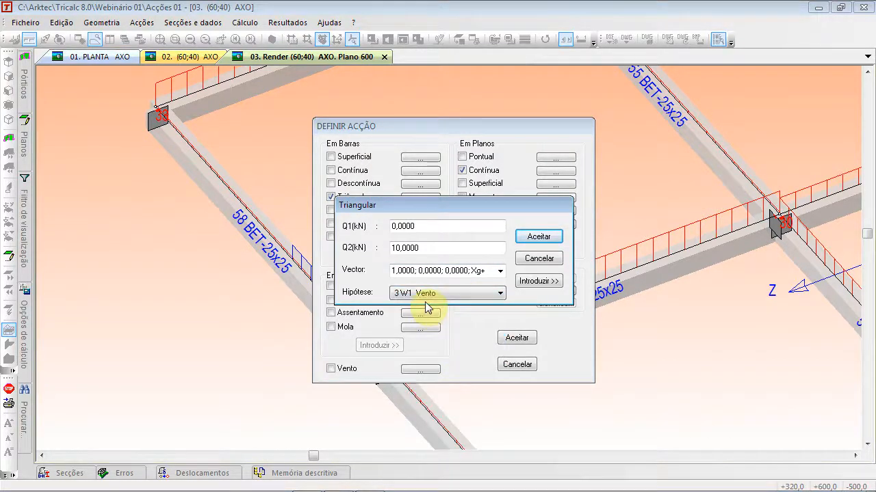
left_click(539, 281)
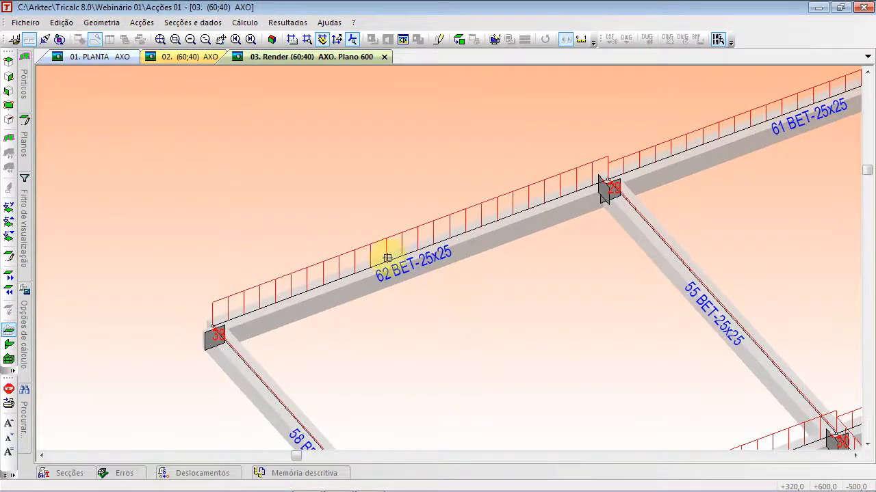
- Place the triangular load on bar 62 with its larger end at node 33, and check its shape along the bar
scroll(387, 258, "up", 3)
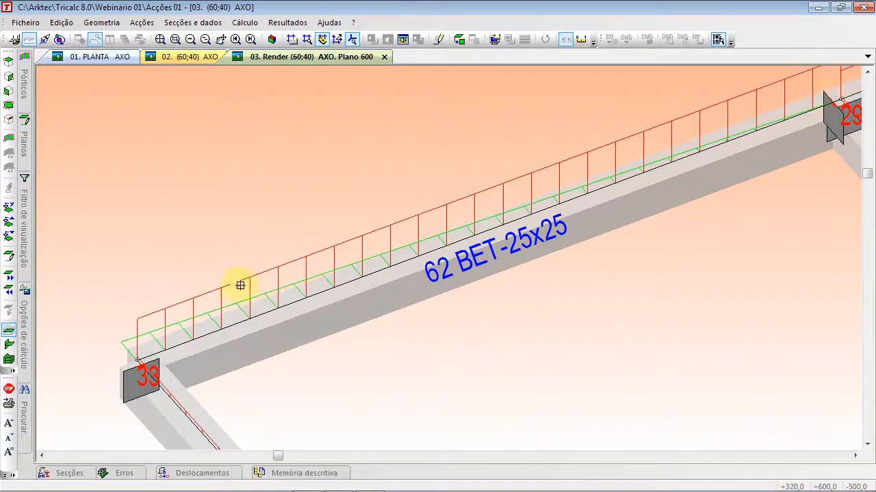
scroll(256, 402, "down", 1)
scroll(347, 356, "down", 2)
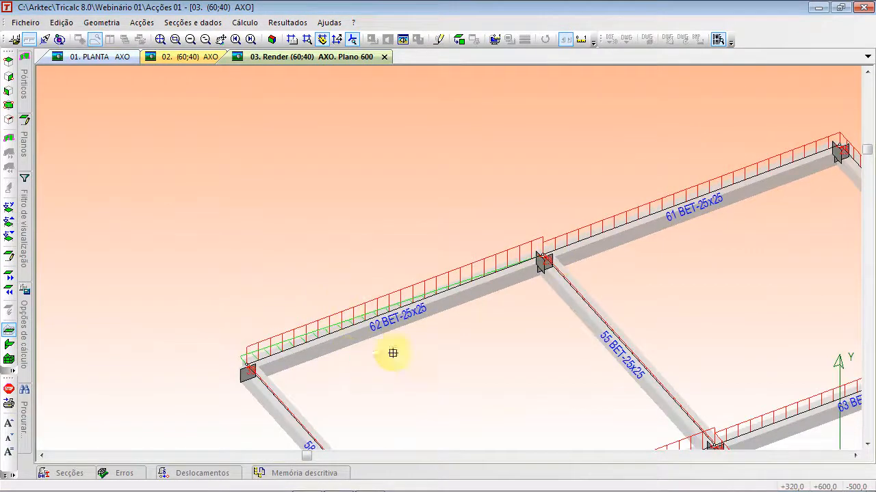
scroll(480, 346, "down", 1)
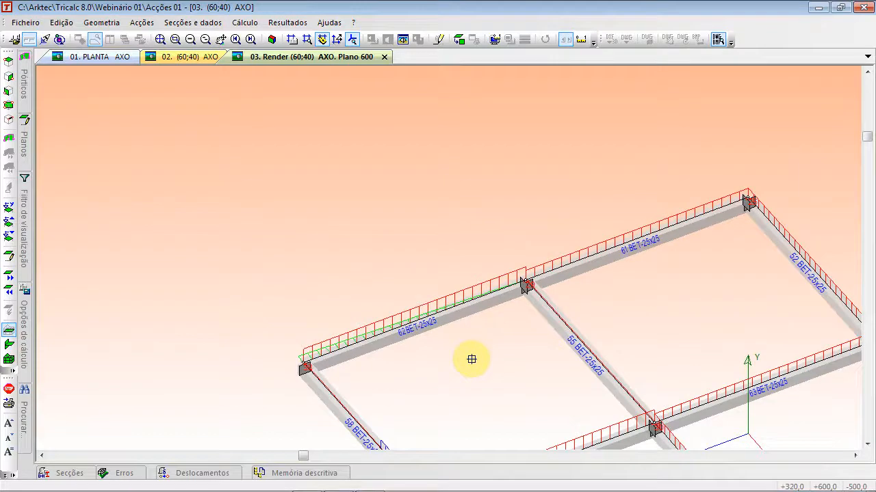
scroll(396, 354, "up", 2)
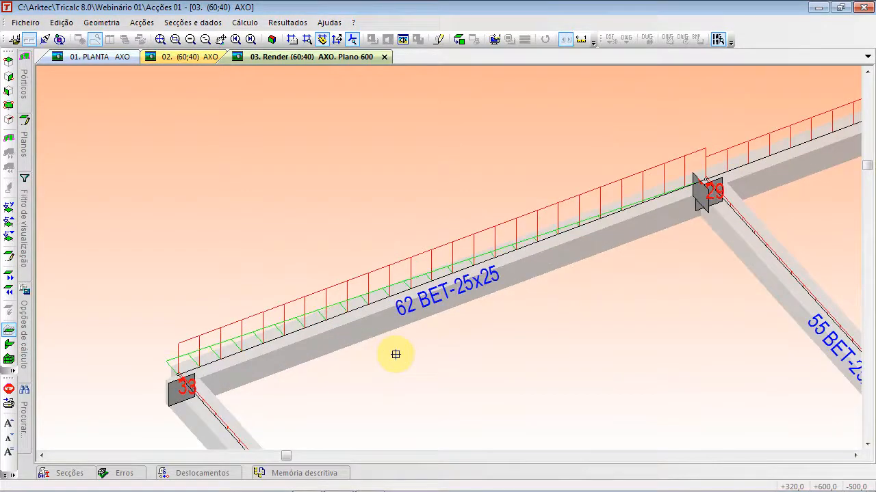
scroll(395, 355, "up", 1)
- Try applying the triangular load two more times on bar 62 from the node 33 end
left_click(306, 308)
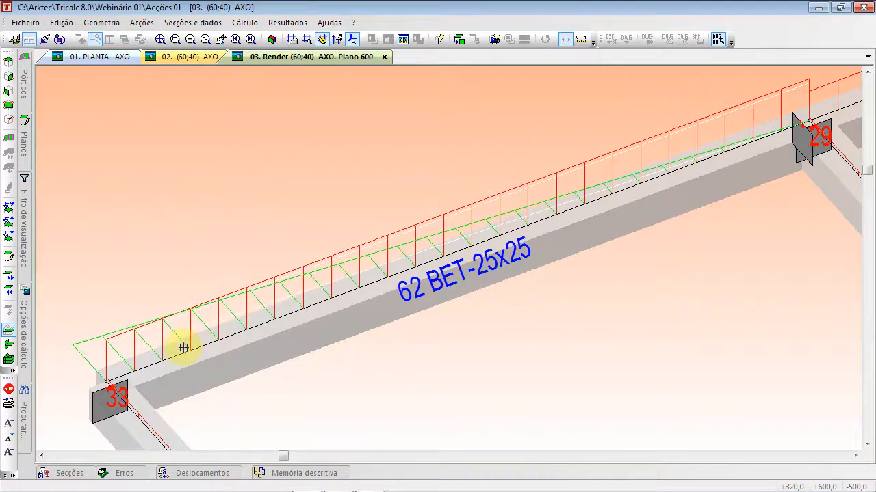
left_click(175, 355)
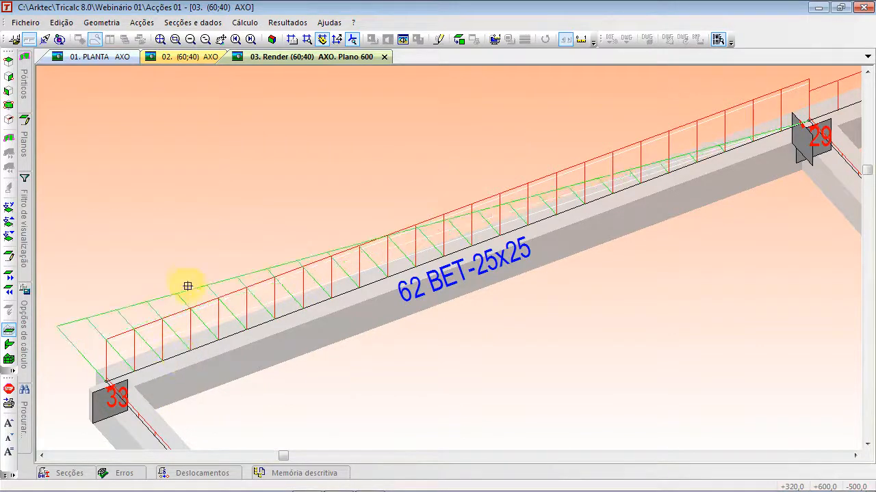
scroll(188, 295, "down", 3)
scroll(188, 297, "up", 3)
scroll(191, 300, "down", 3)
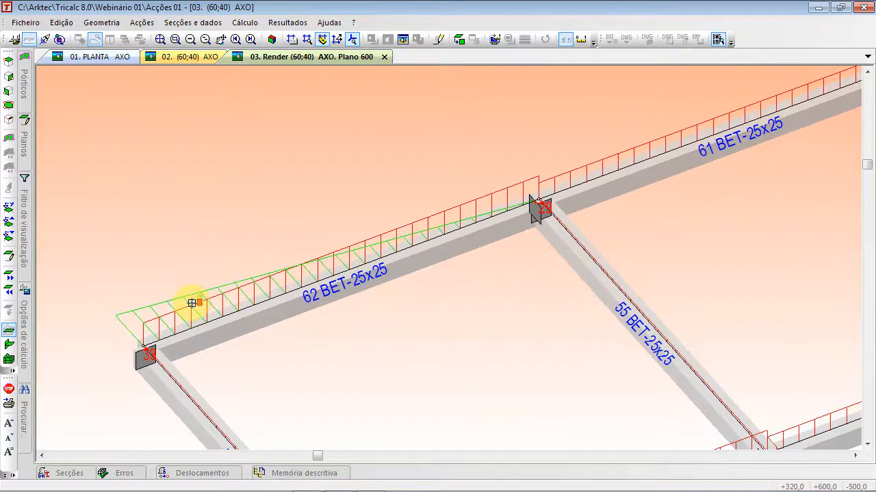
- Undo the last two triangular load additions on bar 62
left_click(64, 24)
left_click(77, 41)
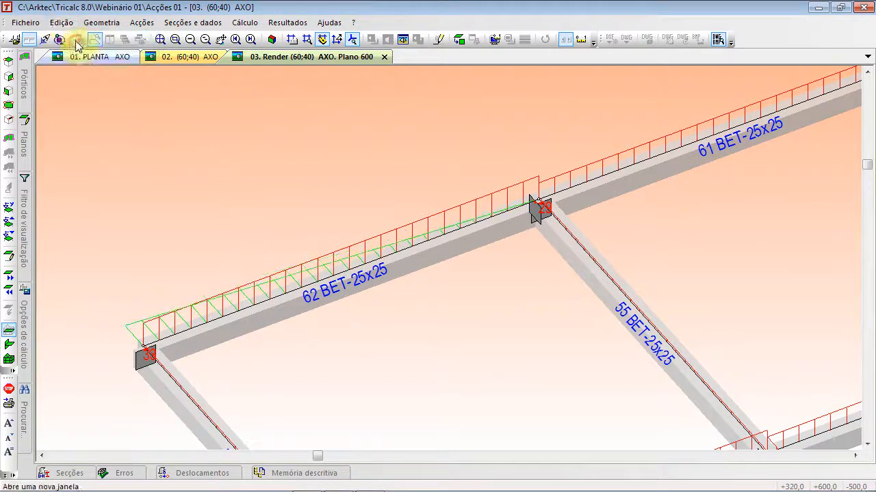
left_click(61, 22)
left_click(68, 37)
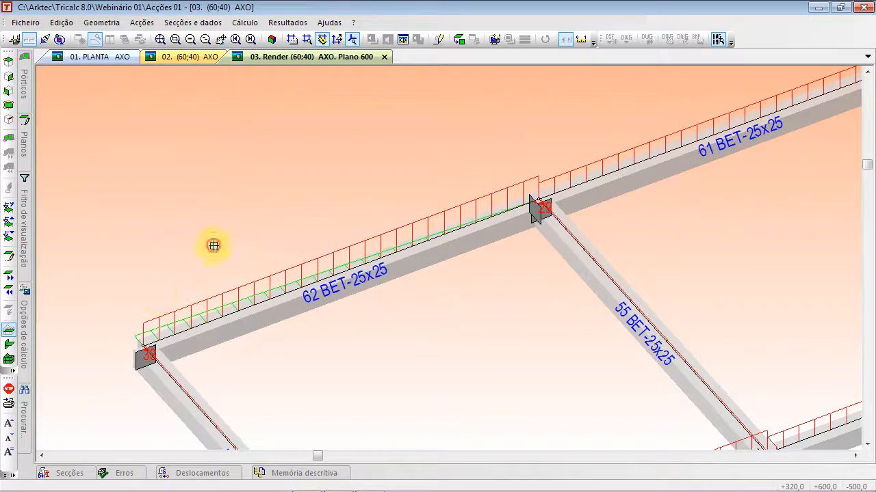
left_click(213, 245)
left_click(523, 255)
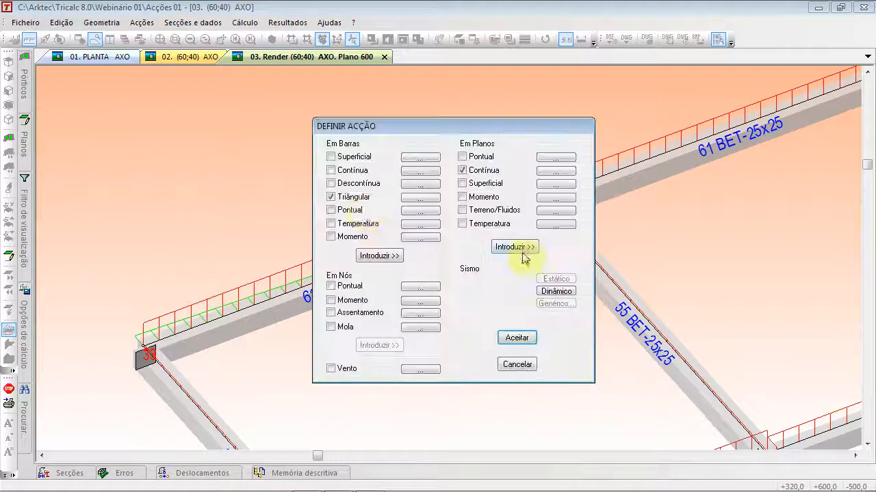
left_click(343, 212)
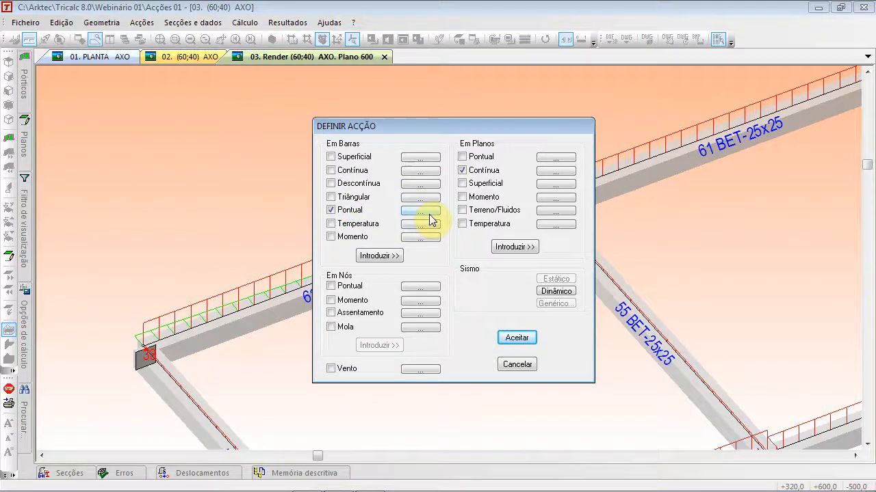
left_click(518, 365)
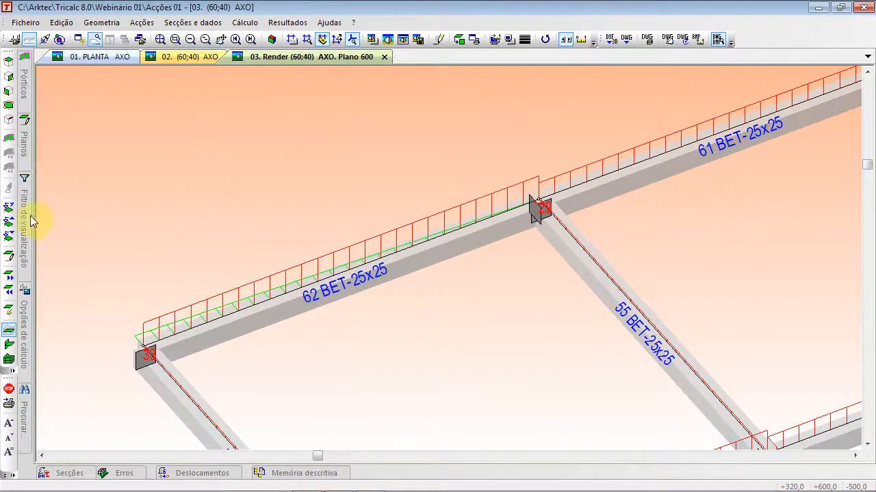
- Show the pillars above the active plane through the visualization filter
mouse_move(30, 218)
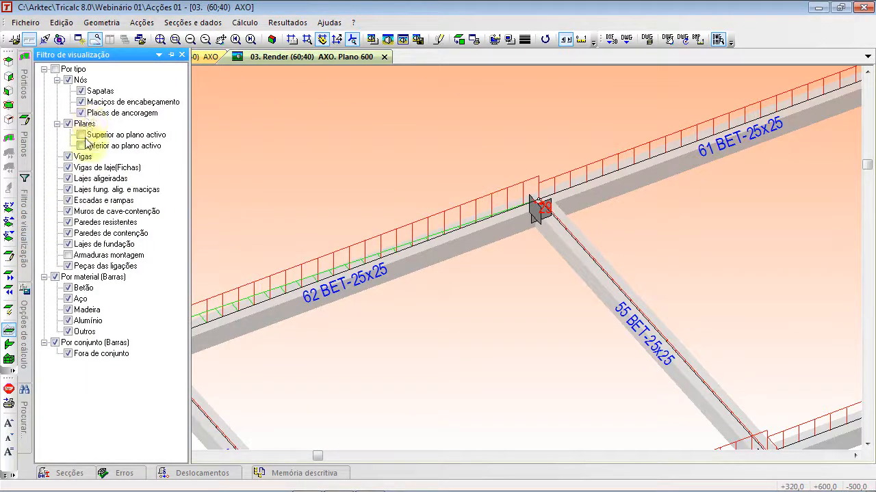
left_click(82, 135)
scroll(383, 270, "down", 2)
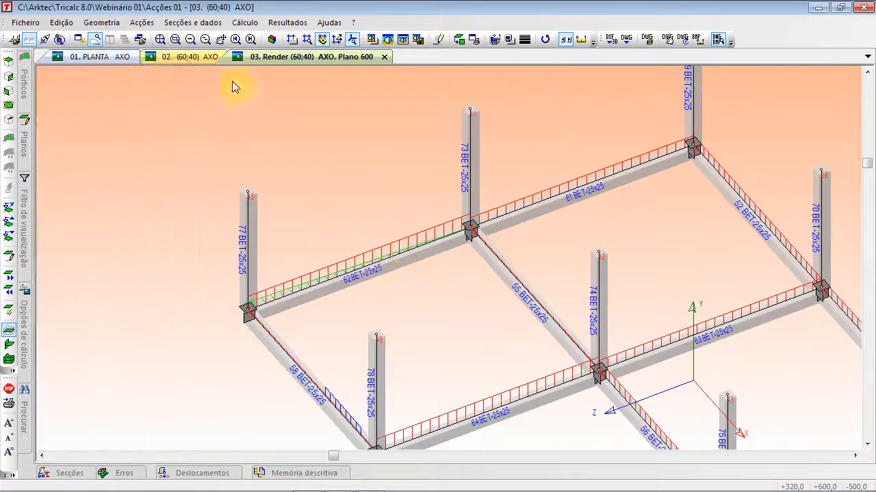
left_click(98, 24)
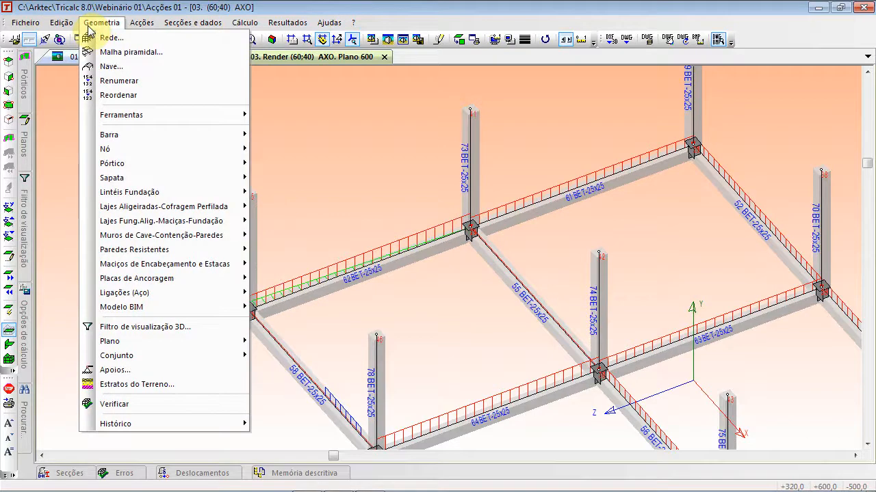
left_click(199, 152)
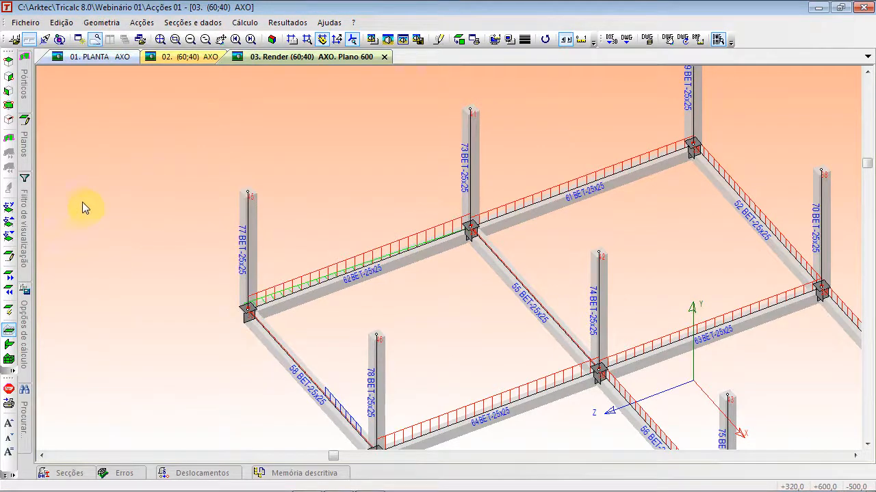
- Choose the Pontual action on bars instead of Triangular, with distance a of 150 cm and vector 0; 0; -1 (Zg-)
left_click(141, 22)
left_click(156, 143)
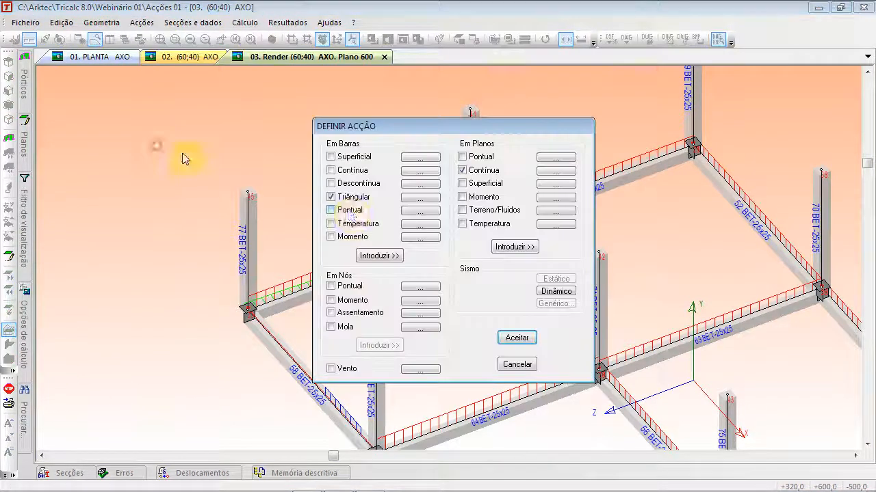
left_click(346, 210)
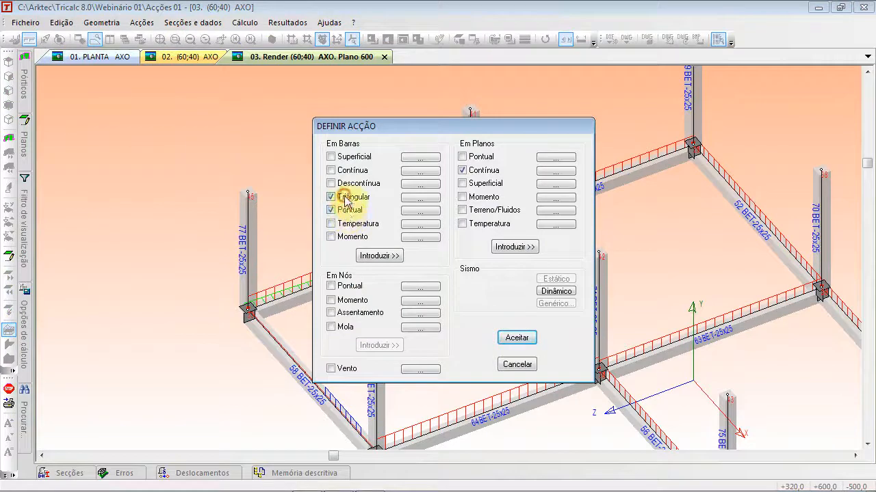
left_click(411, 211)
left_click_drag(427, 224, 371, 227)
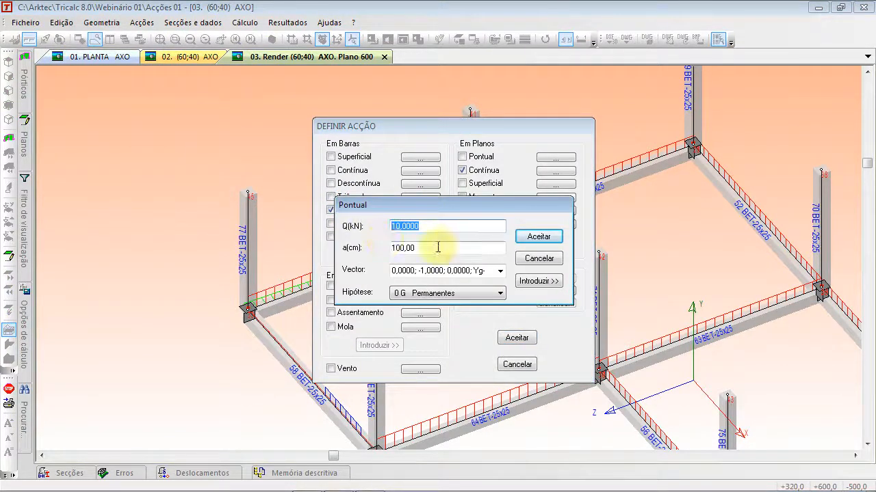
left_click_drag(438, 248, 389, 248)
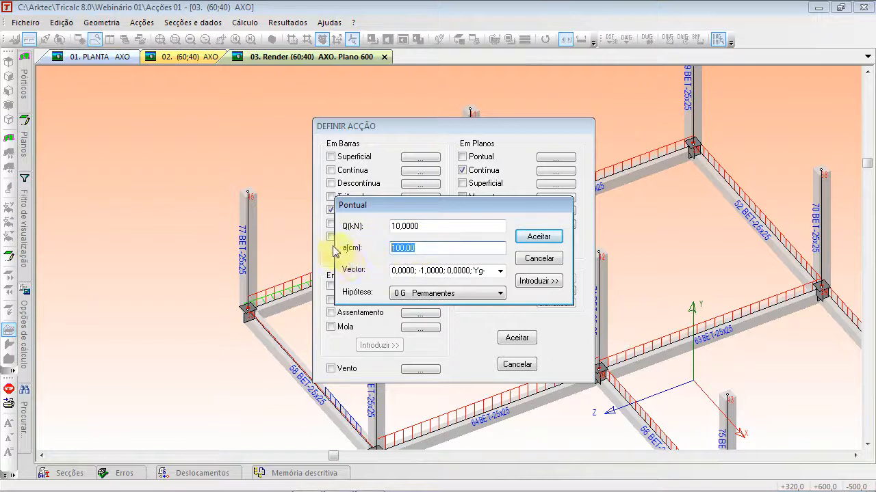
left_click_drag(426, 249, 367, 251)
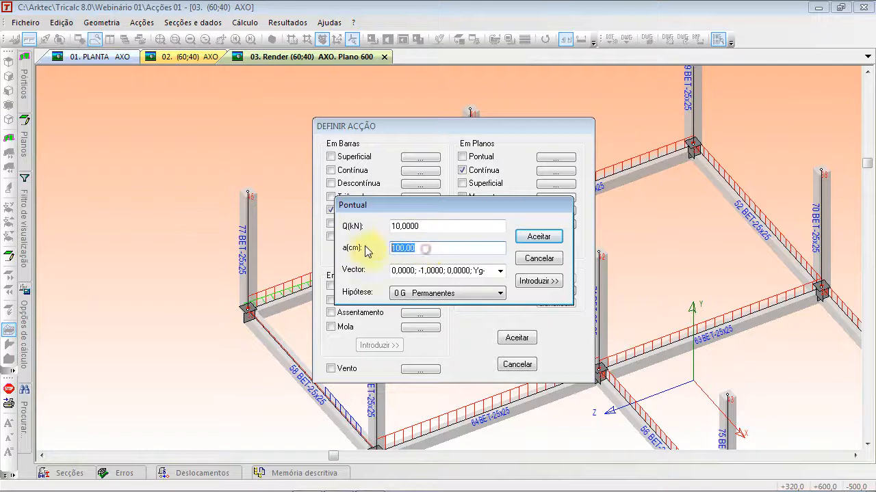
type("150")
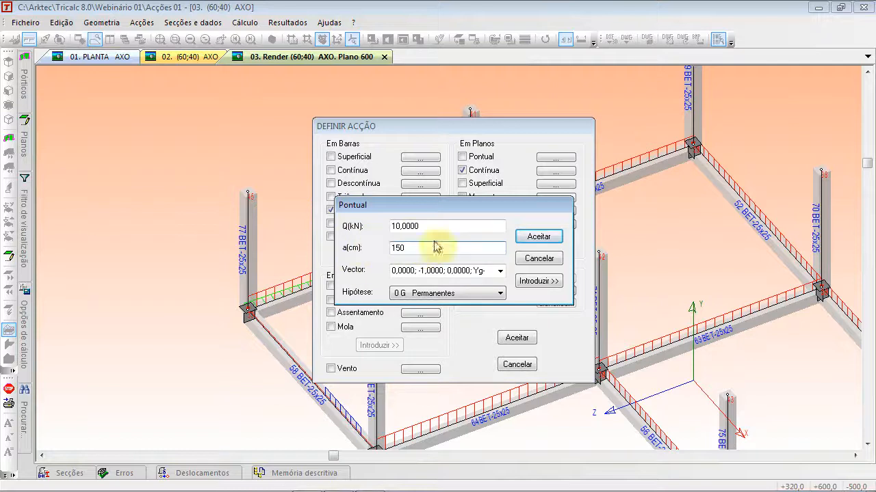
left_click(500, 272)
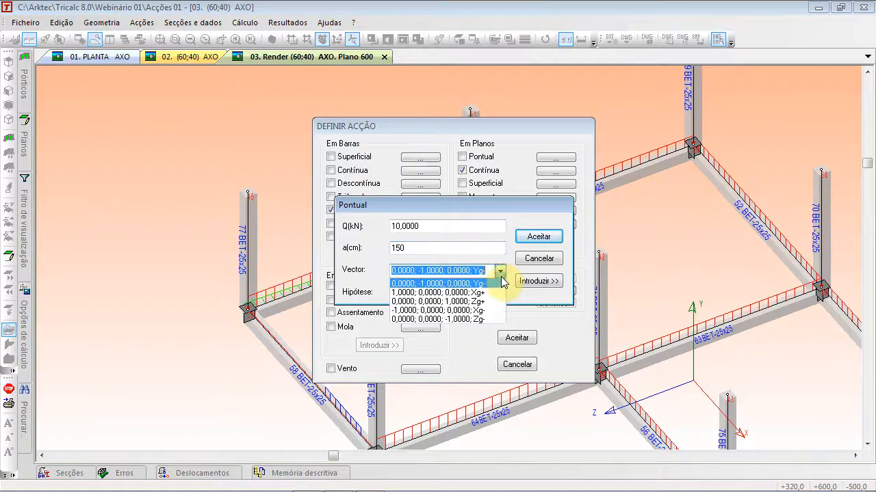
left_click(489, 317)
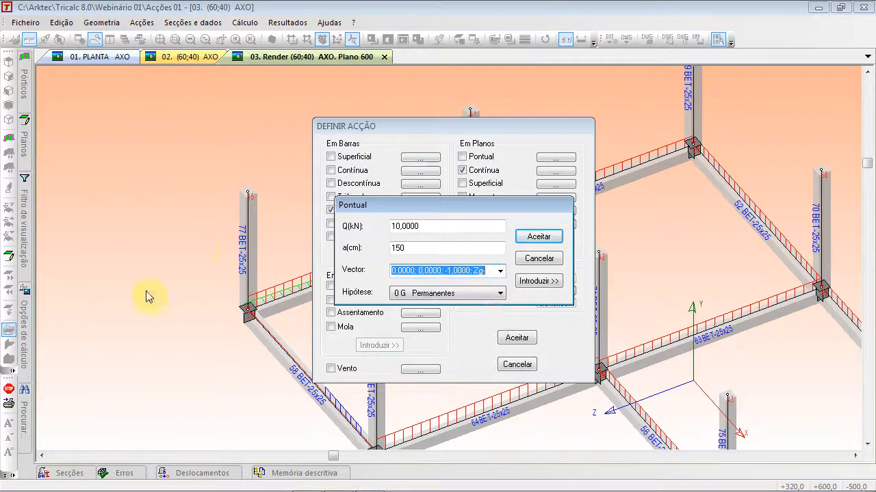
- Place the point load on pillar 77, check it on the bar, and finish the placement
left_click(535, 281)
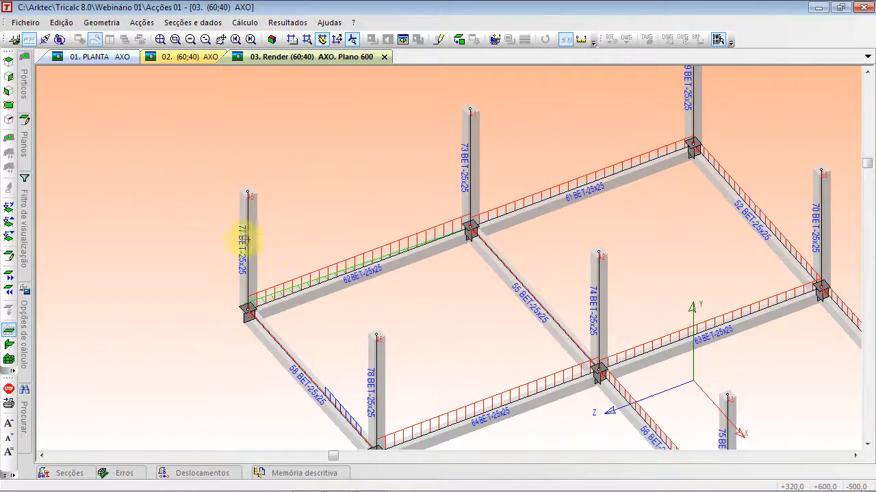
scroll(247, 243, "up", 6)
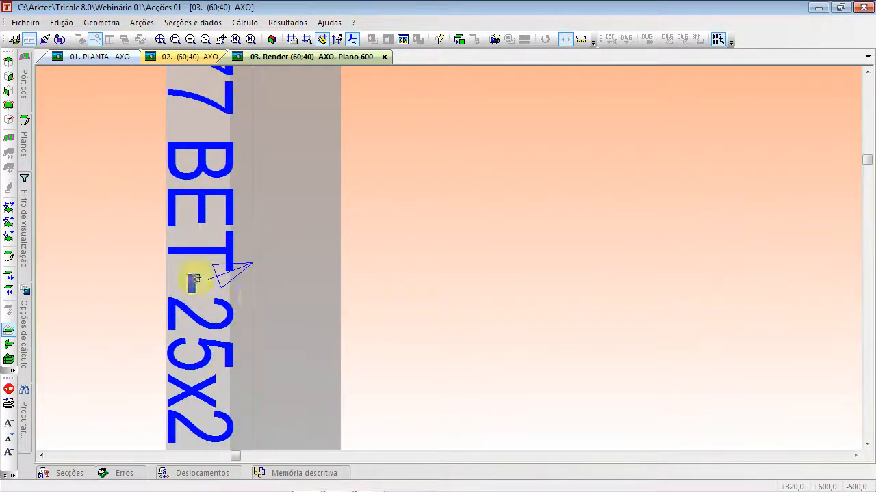
scroll(212, 285, "down", 6)
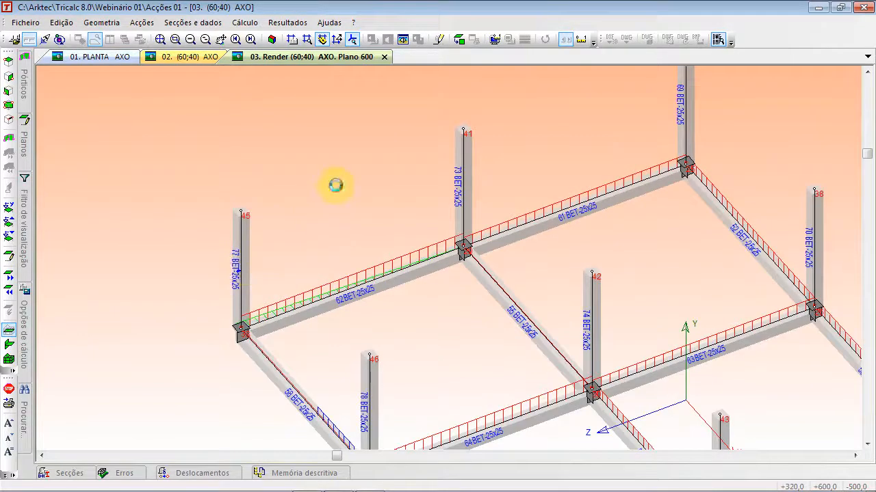
left_click(335, 186)
left_click(513, 255)
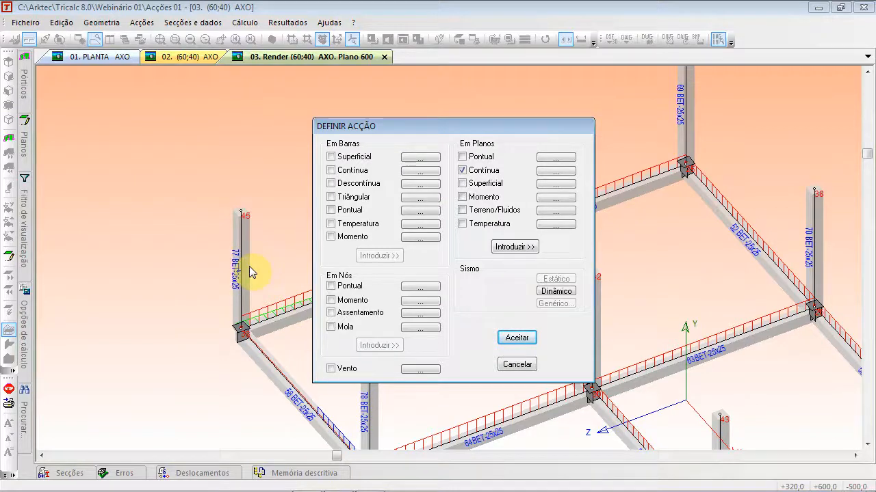
- Choose the Temperatura action on bars, with T+ of 40 ºC and T- of 22 ºC
left_click(335, 226)
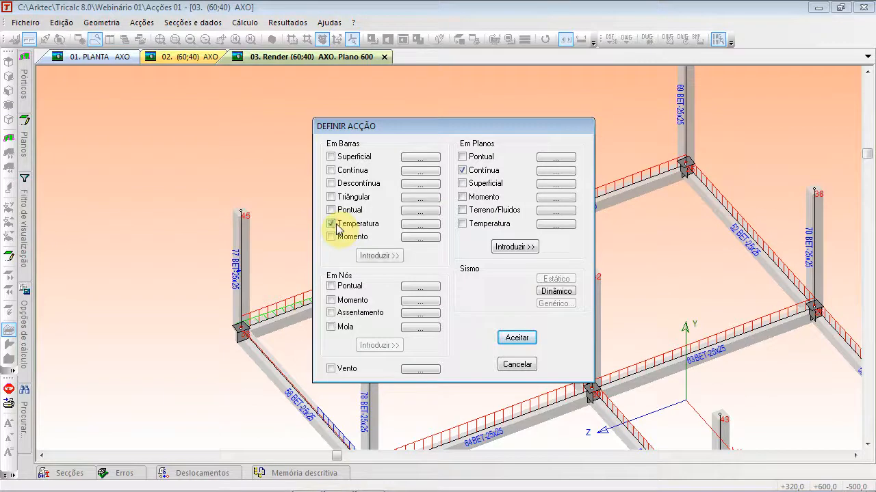
left_click(420, 225)
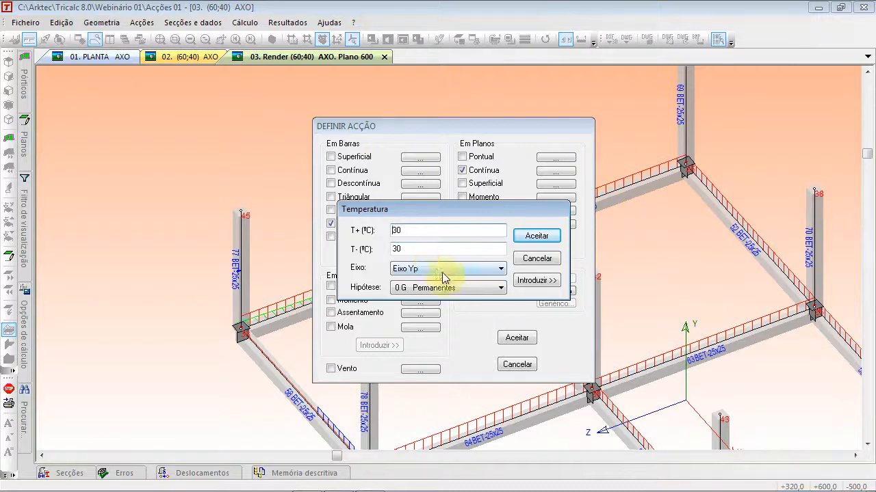
double_click(397, 231)
double_click(413, 249)
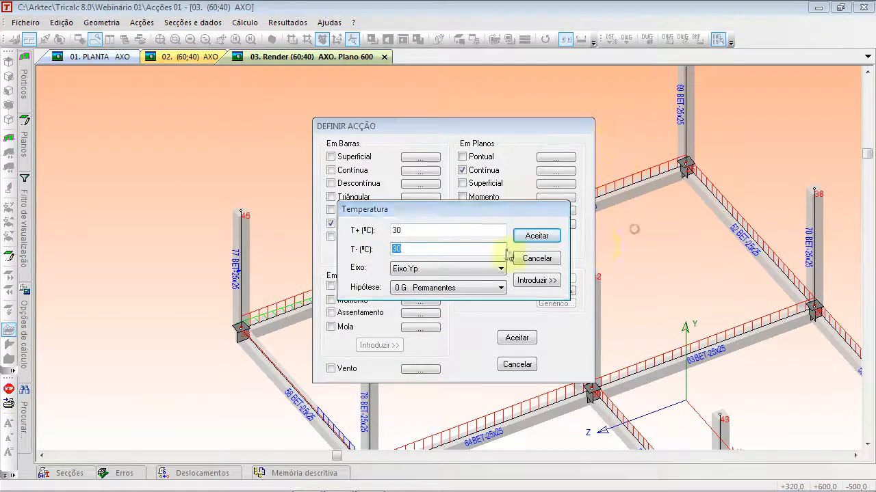
left_click(356, 236)
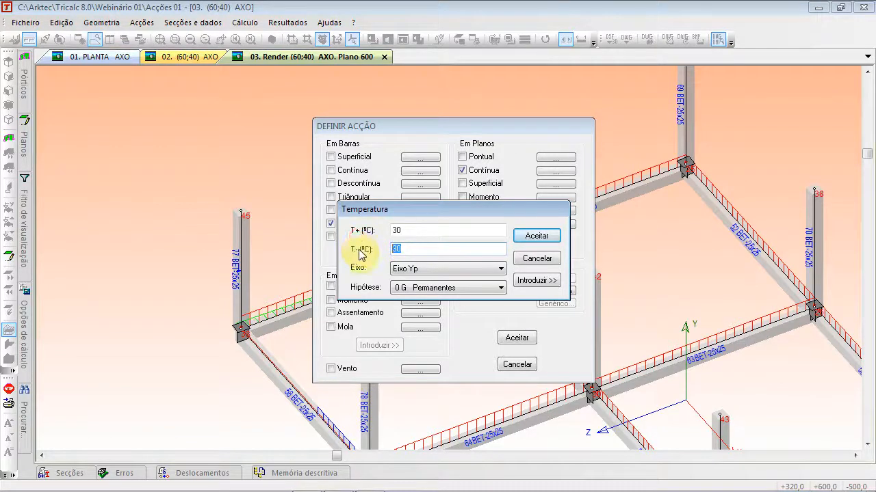
type("22")
key("shift+Tab")
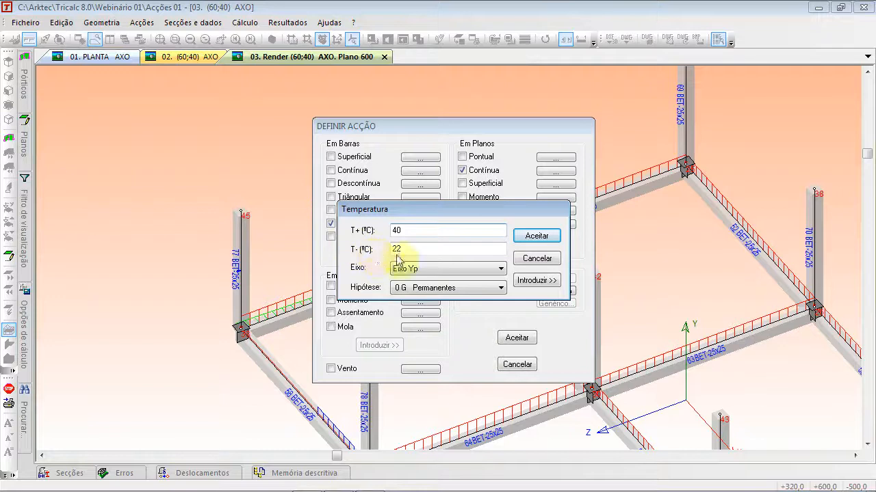
- Set the temperature action's axis to Eixo Zp and its load hypothesis to 21 T Temperatura
left_click(448, 269)
left_click(449, 288)
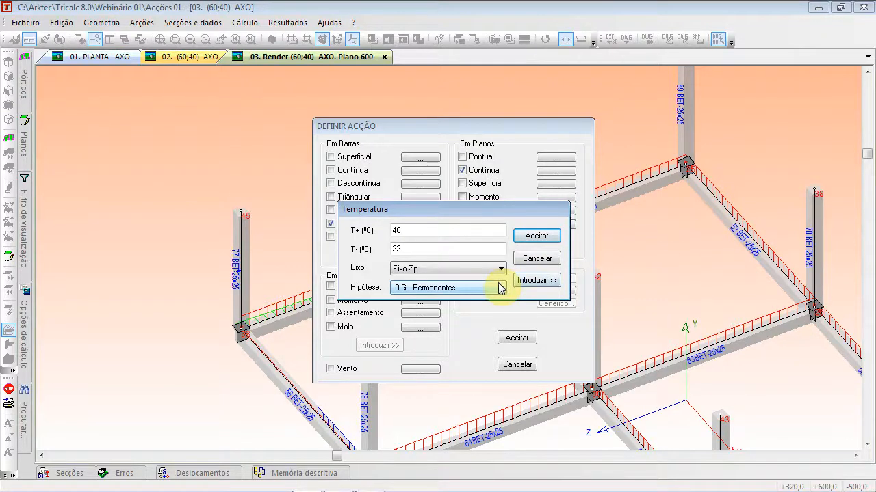
left_click(500, 288)
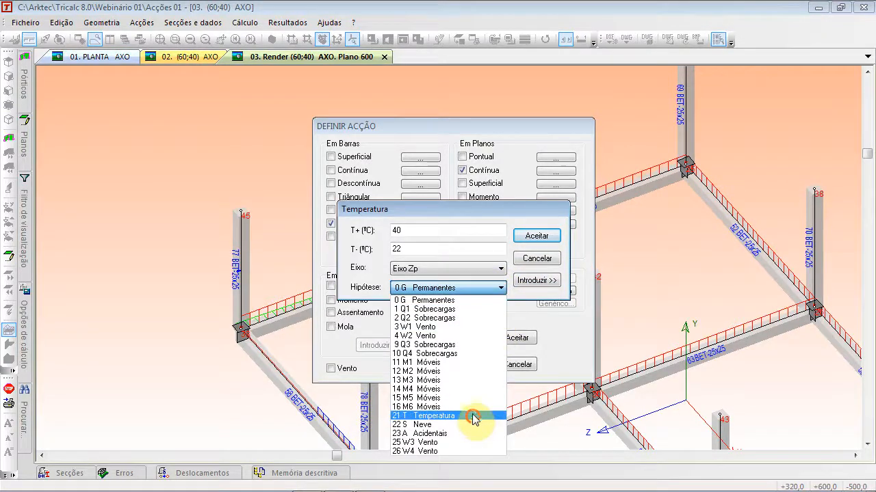
left_click(474, 417)
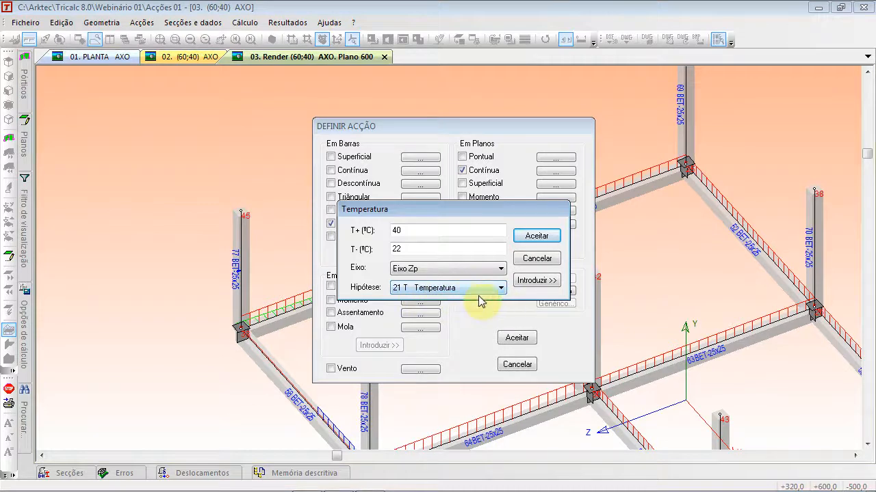
- Apply the temperature action to bar 62 and finish the placement, closing the action definition
left_click(551, 283)
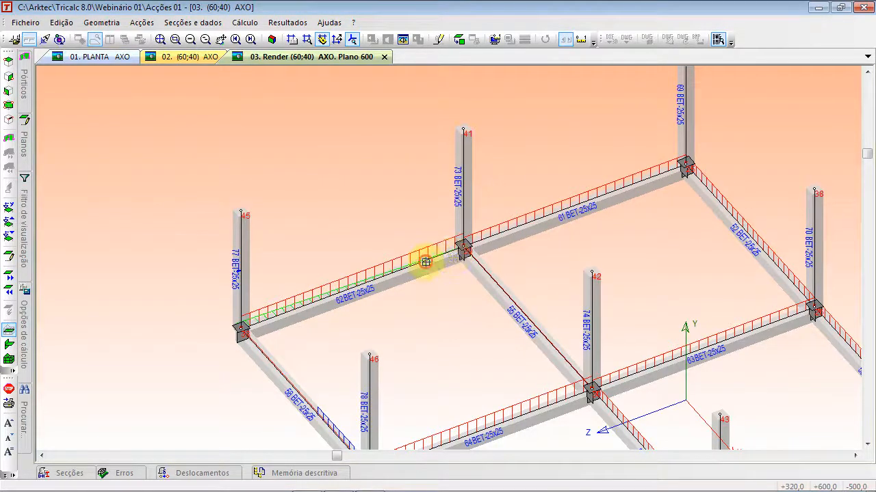
scroll(505, 179, "up", 1)
right_click(499, 148)
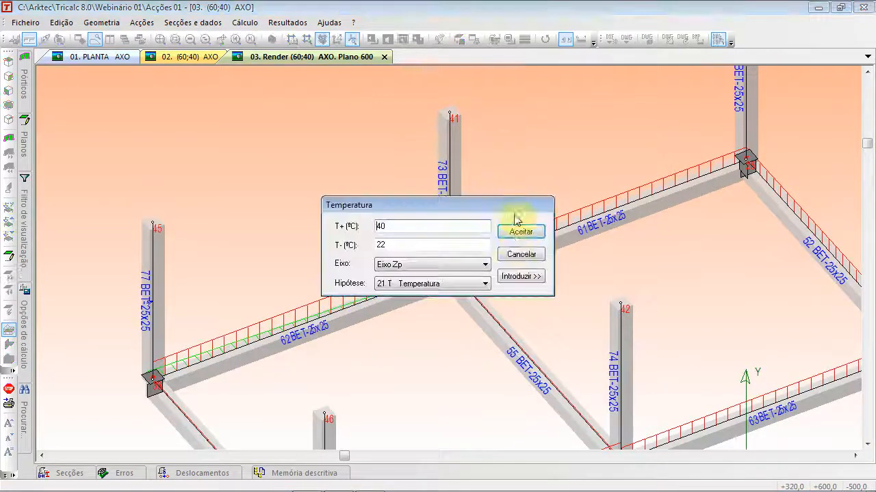
left_click(519, 230)
left_click(510, 337)
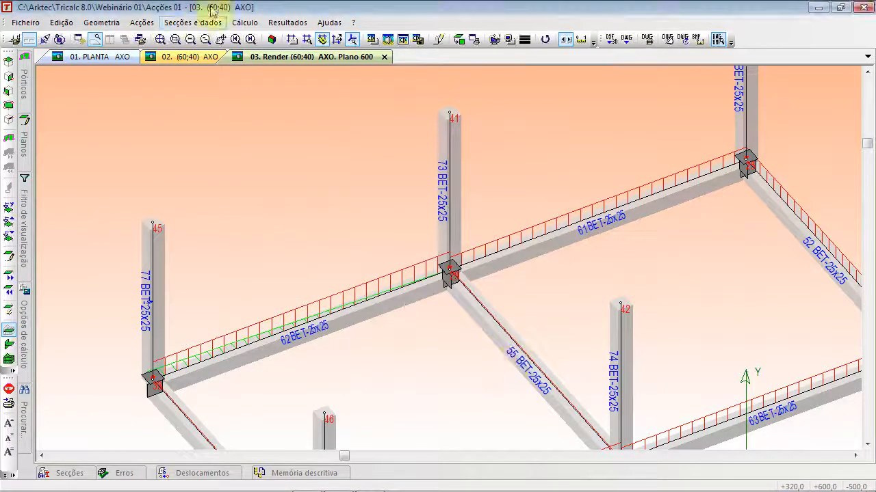
- Draw the section axes on the bars and inspect their y and z directions at node 29
left_click(194, 22)
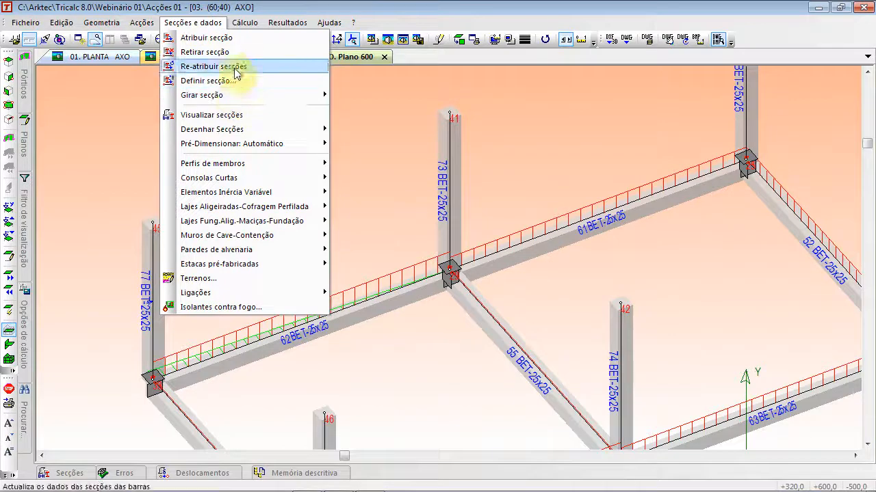
mouse_move(326, 134)
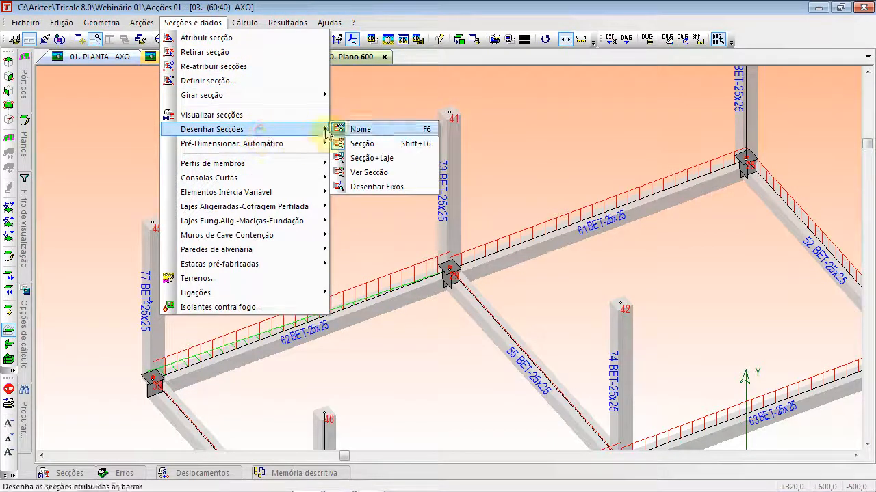
left_click(401, 186)
scroll(441, 282, "up", 3)
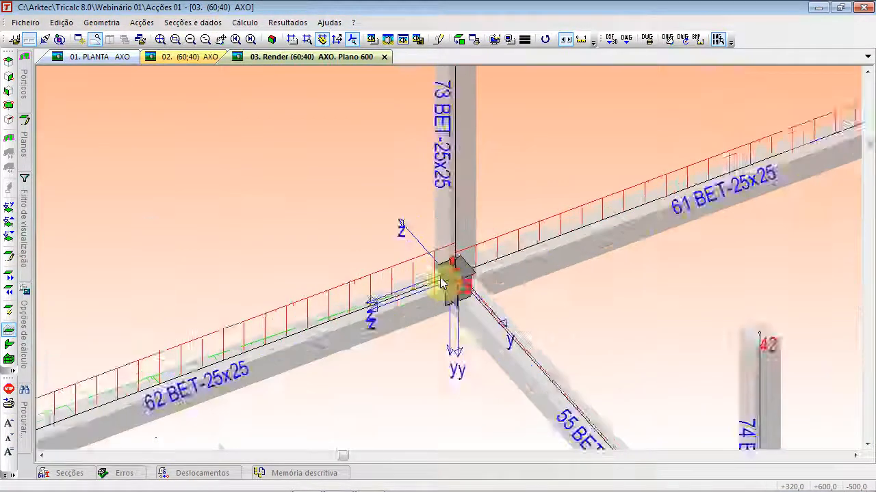
scroll(441, 283, "up", 2)
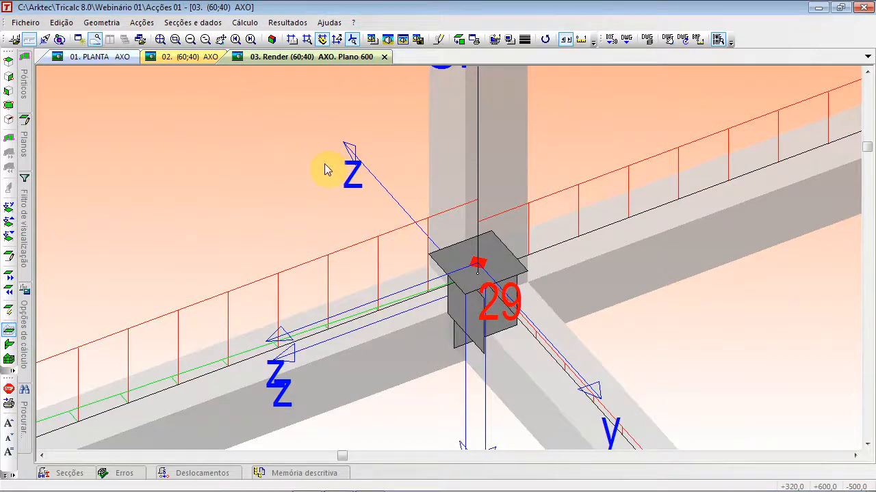
scroll(357, 152, "down", 3)
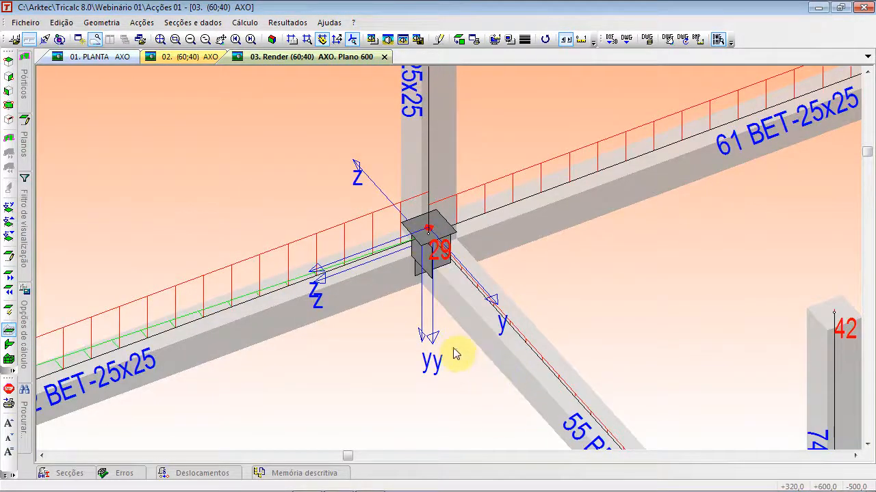
- List the actions applied to bar 62, review each entry's value, direction and hypothesis, and close the list
left_click(160, 39)
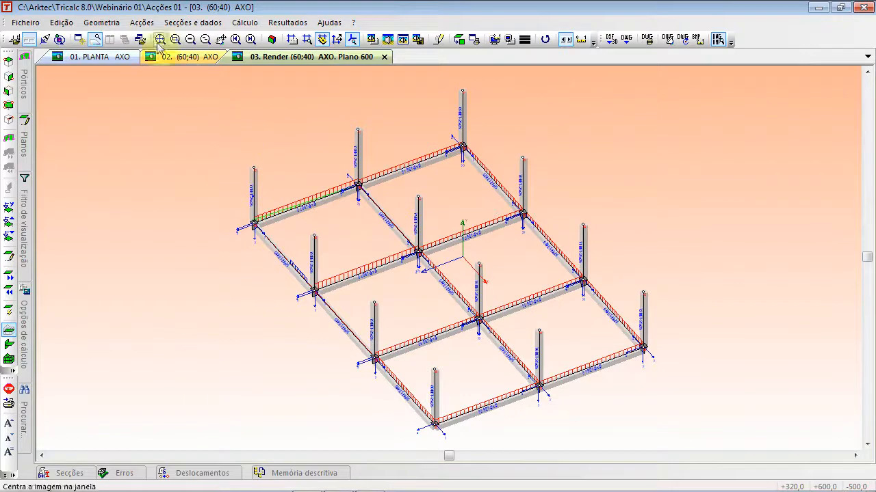
left_click(142, 22)
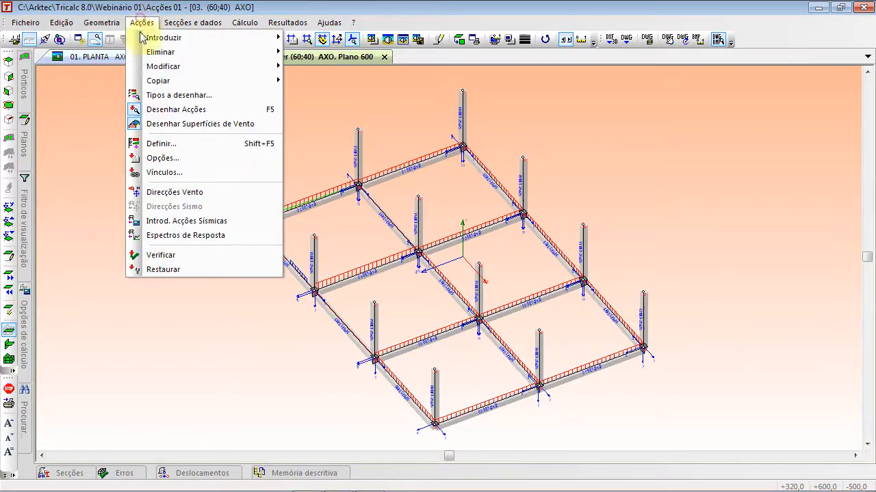
mouse_move(161, 67)
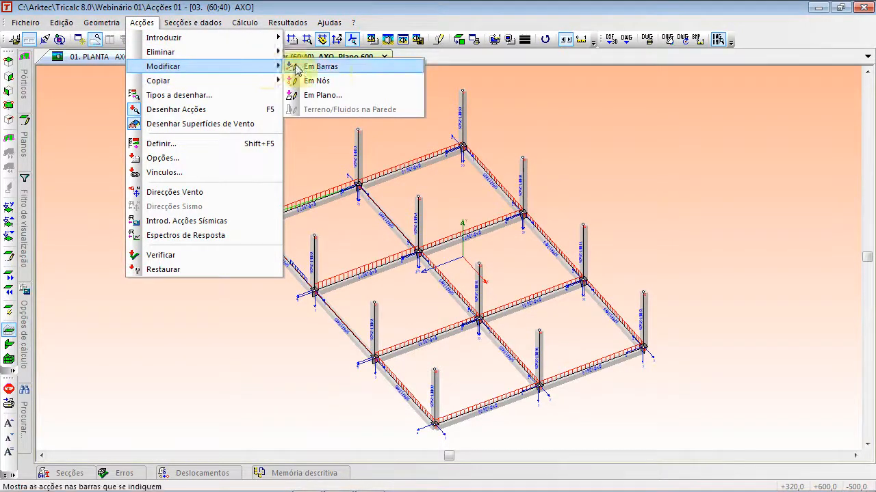
left_click(323, 69)
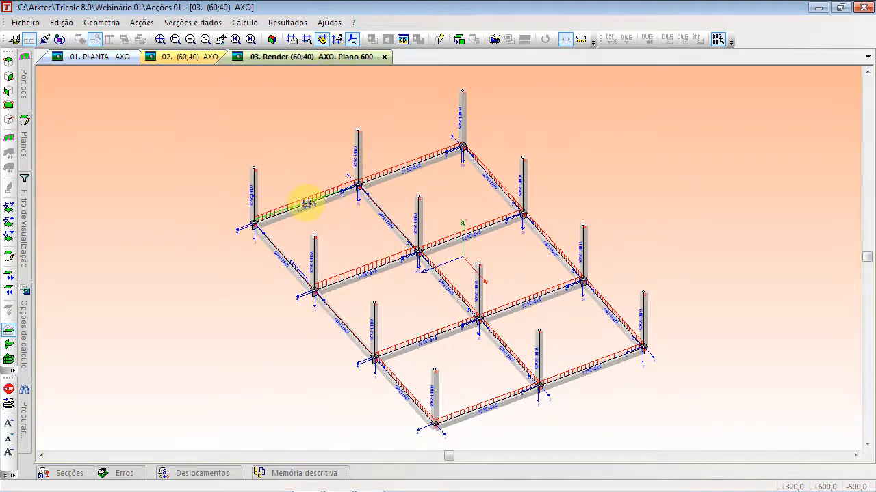
left_click(307, 203)
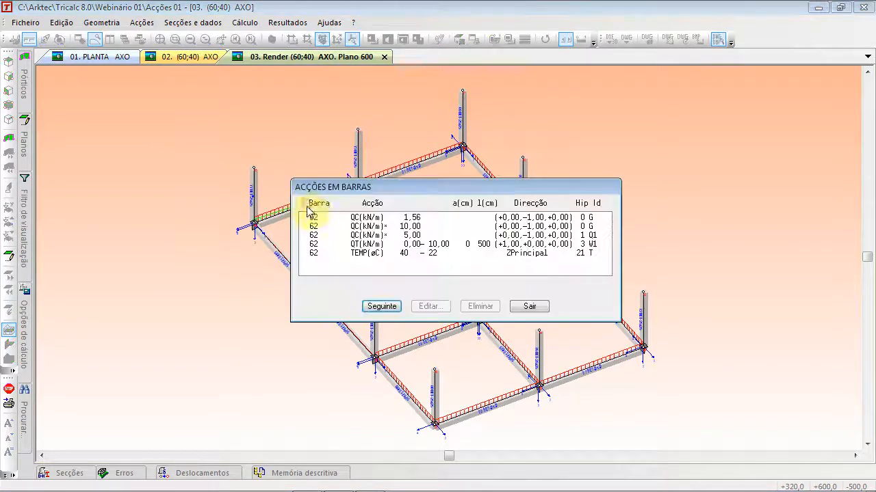
left_click(376, 218)
left_click(373, 227)
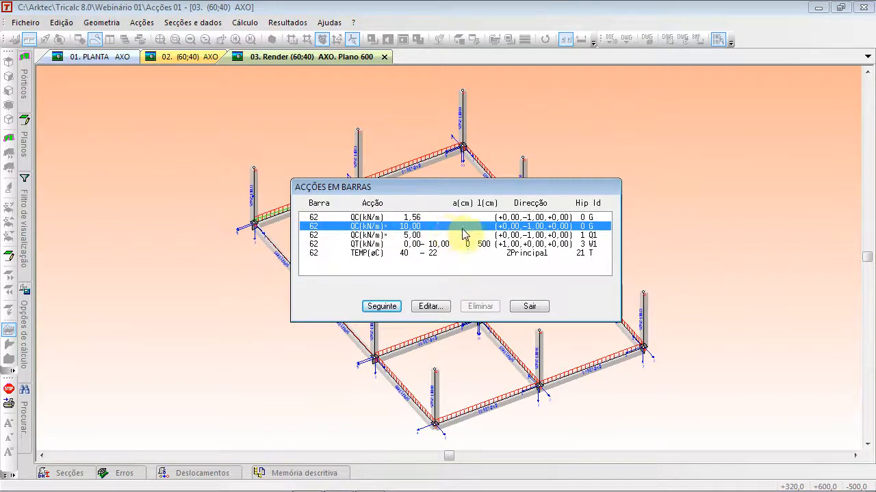
left_click(392, 235)
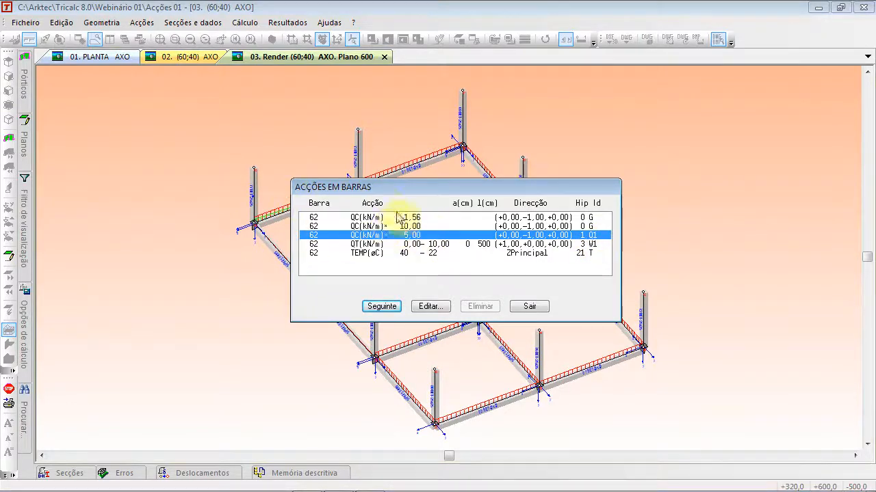
left_click(411, 245)
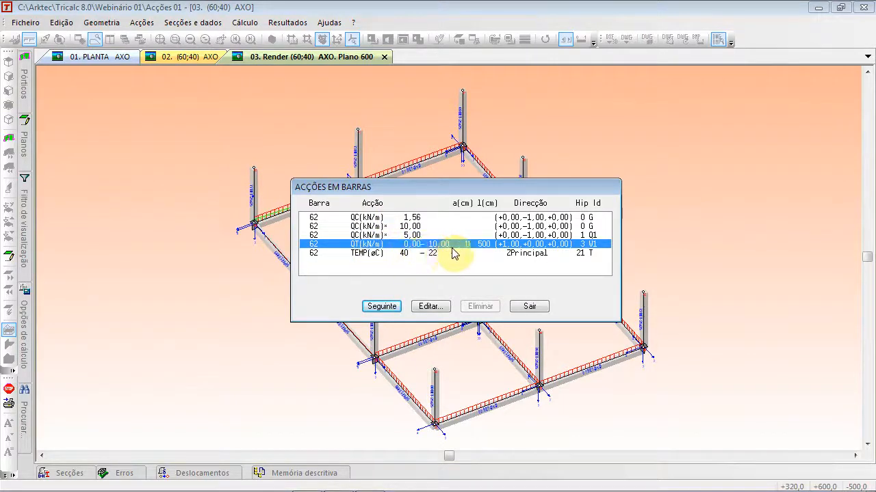
left_click(403, 253)
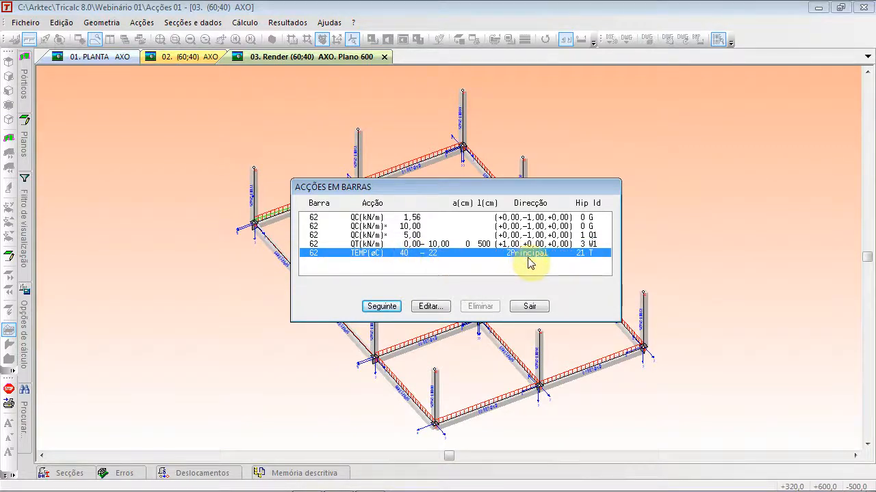
left_click(462, 244)
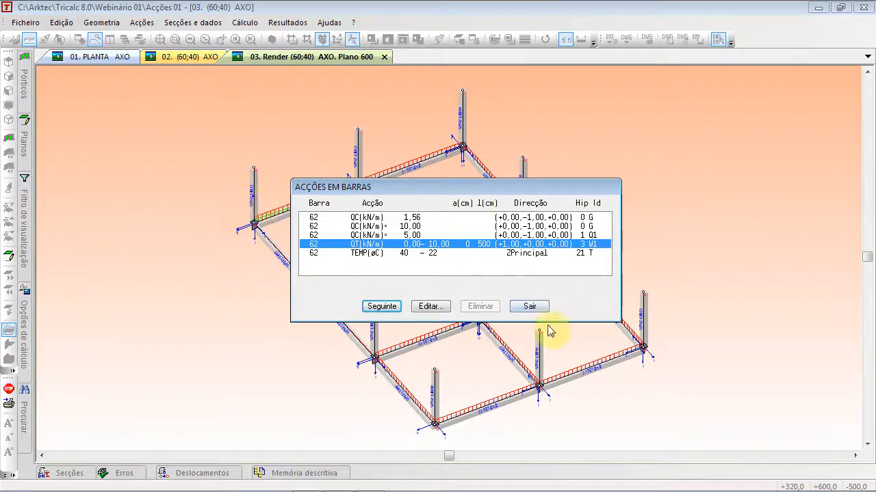
left_click(538, 306)
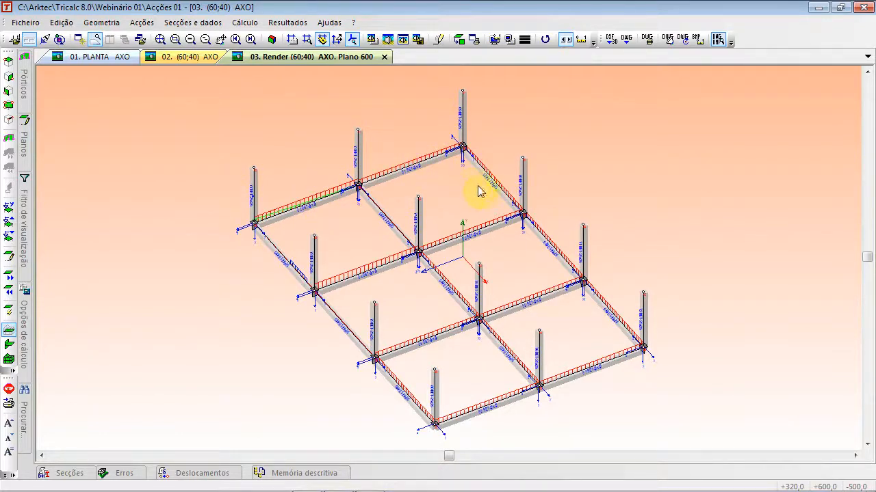
- Choose the Momento action on bars instead of Temperatura, with M of 15 kNm, distance a of 250 cm and axis Eixo Xp
left_click(142, 22)
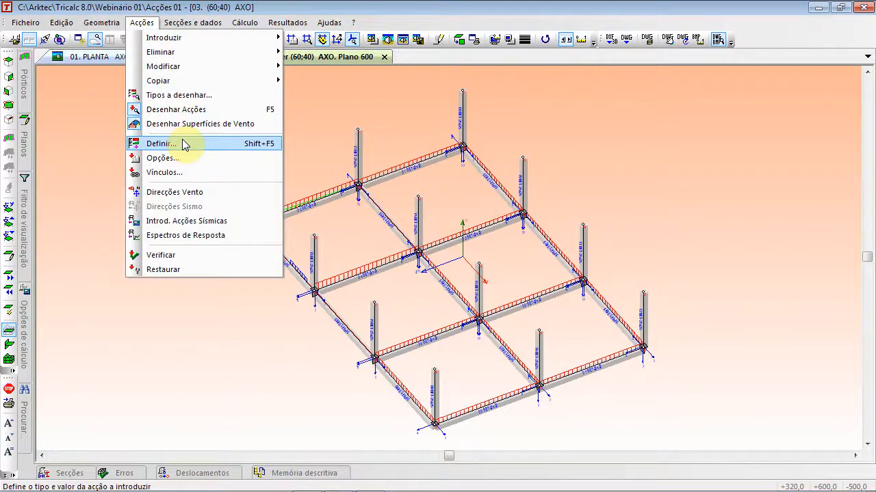
left_click(160, 144)
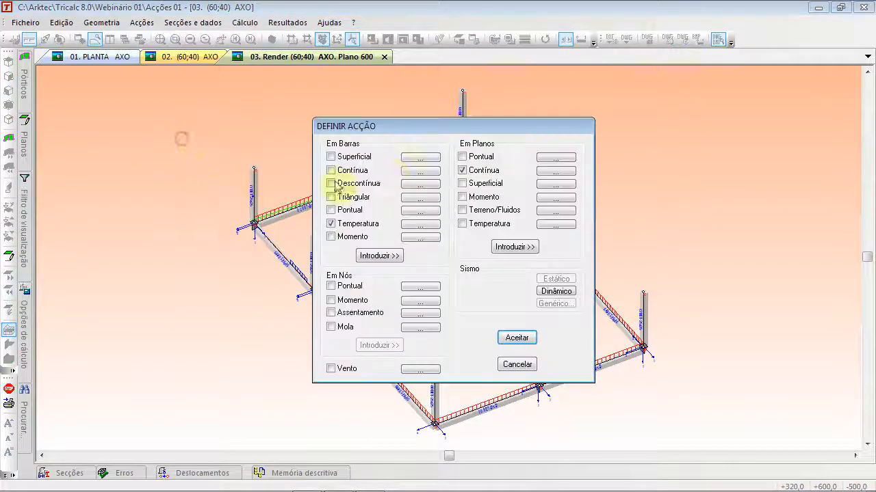
left_click(351, 224)
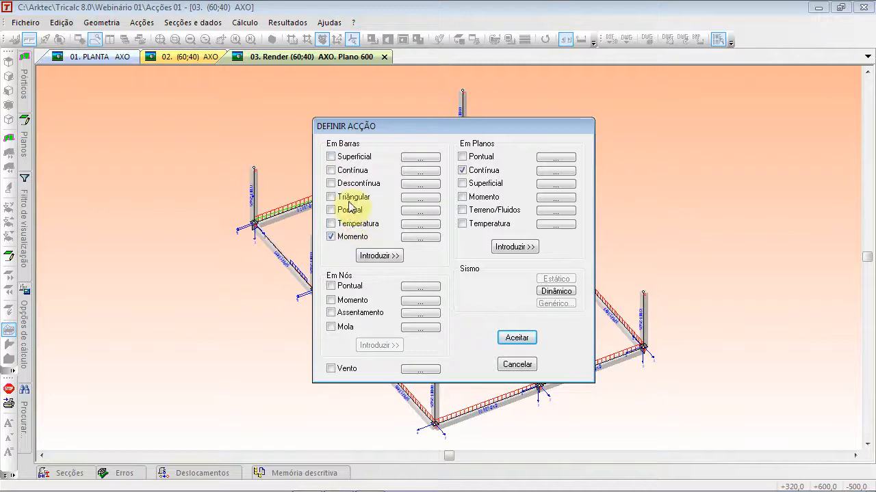
left_click(432, 239)
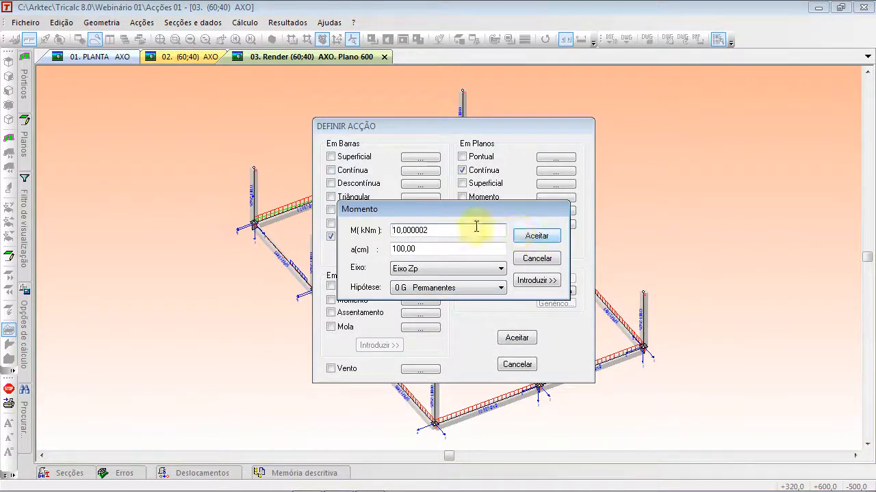
double_click(467, 233)
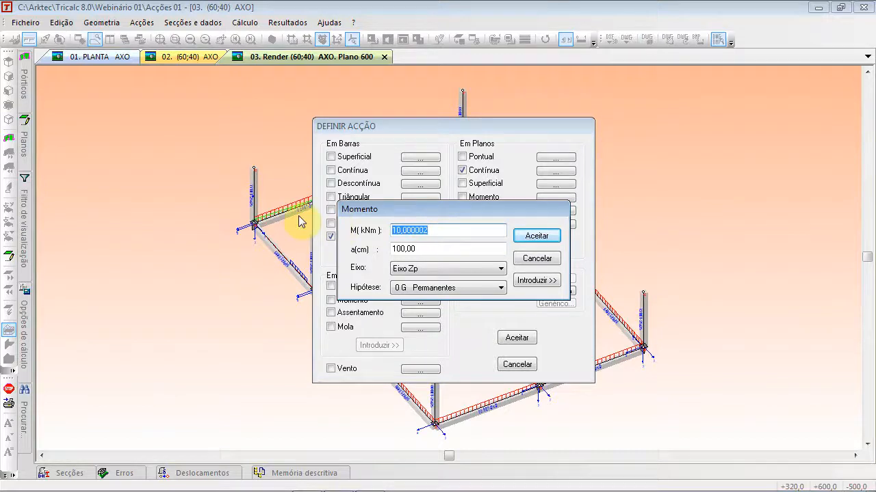
type("15")
double_click(439, 250)
type("1")
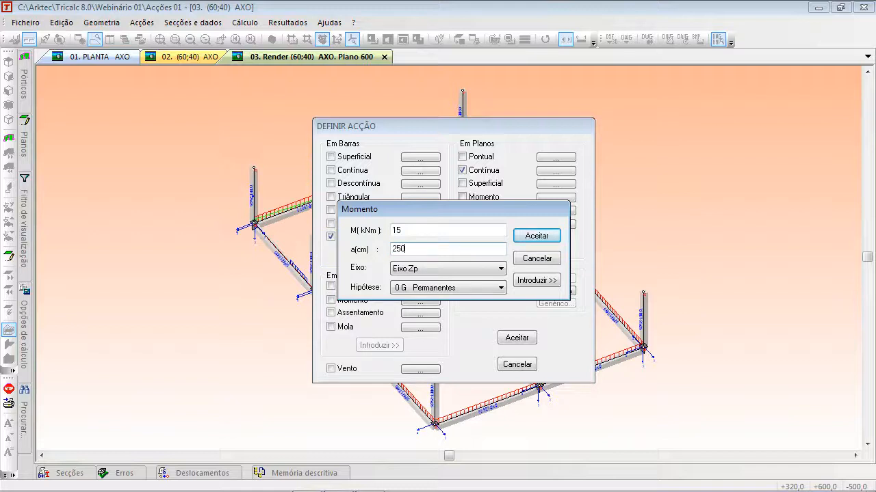
left_click(494, 270)
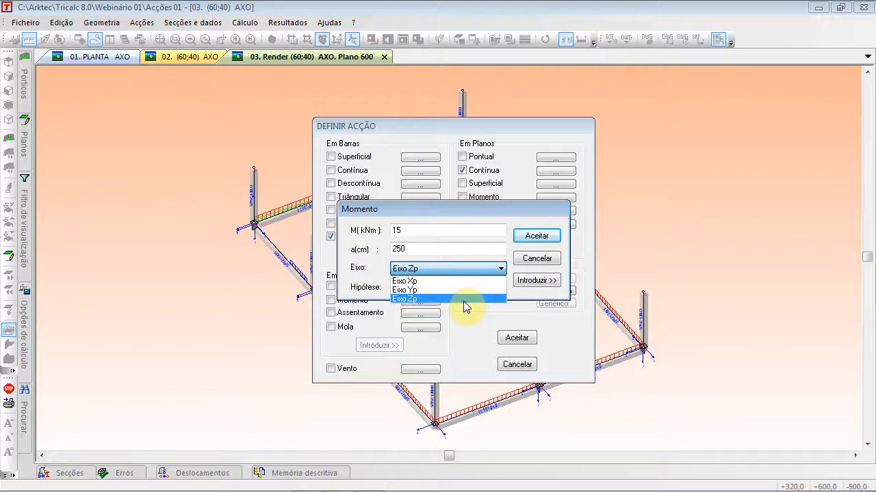
left_click(464, 282)
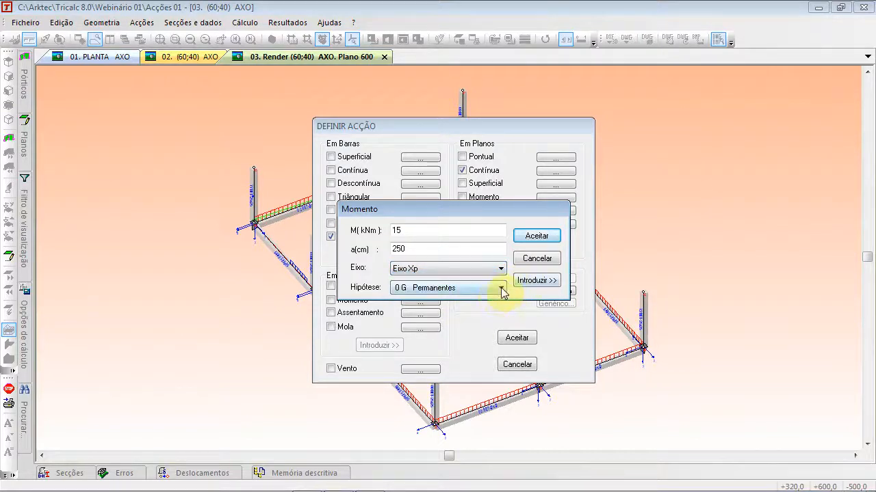
- Place the moment on bar 58, check its arrow symbol on the bar, and finish the placement
left_click(536, 280)
scroll(294, 250, "up", 3)
scroll(304, 260, "up", 2)
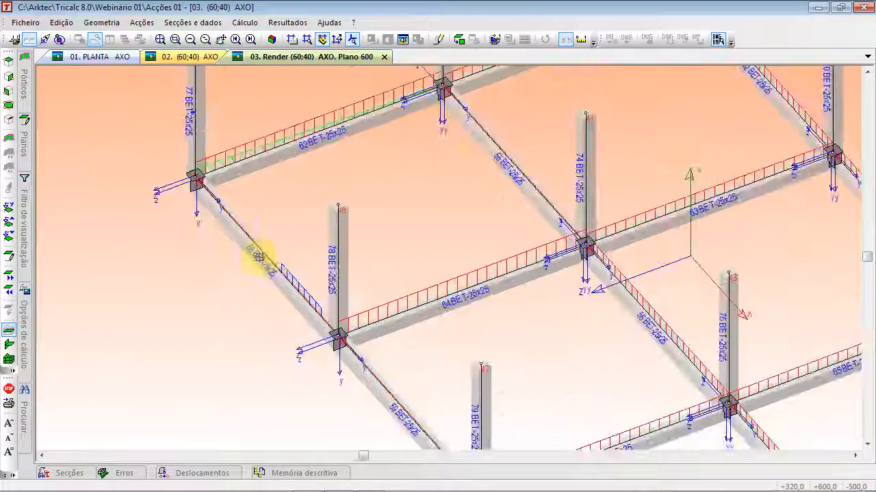
scroll(254, 250, "up", 1)
left_click(261, 242)
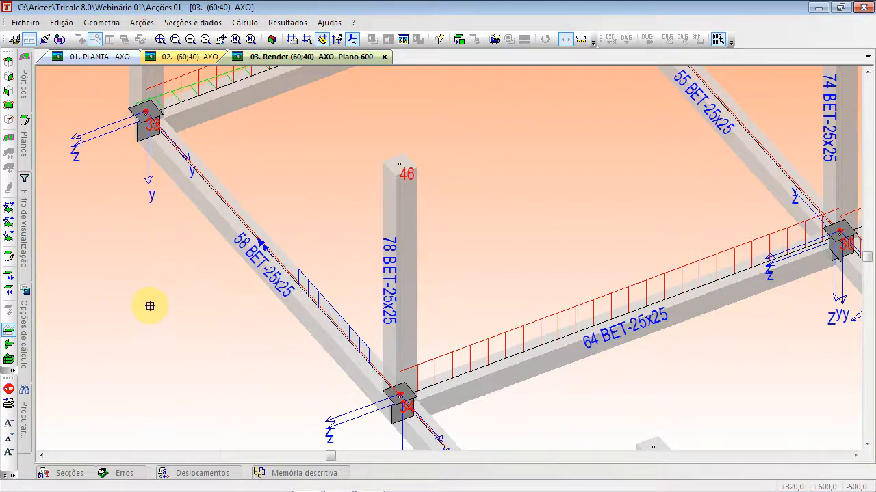
scroll(267, 233, "up", 4)
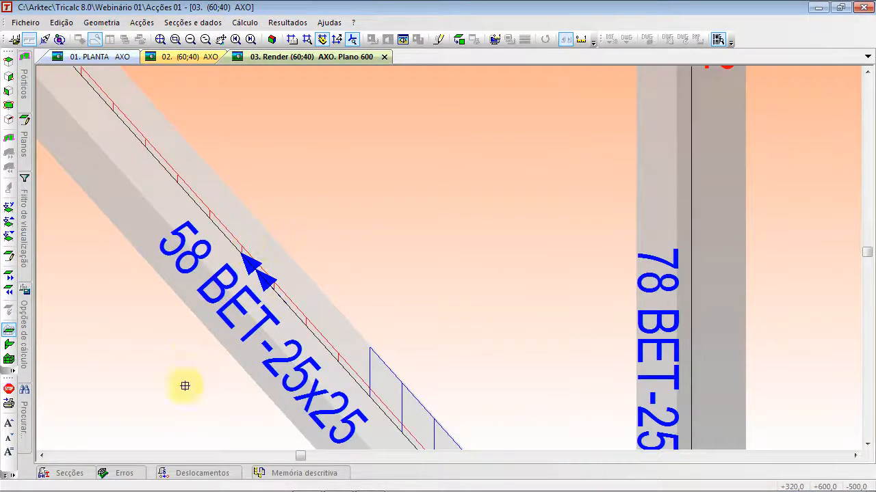
scroll(190, 354, "down", 5)
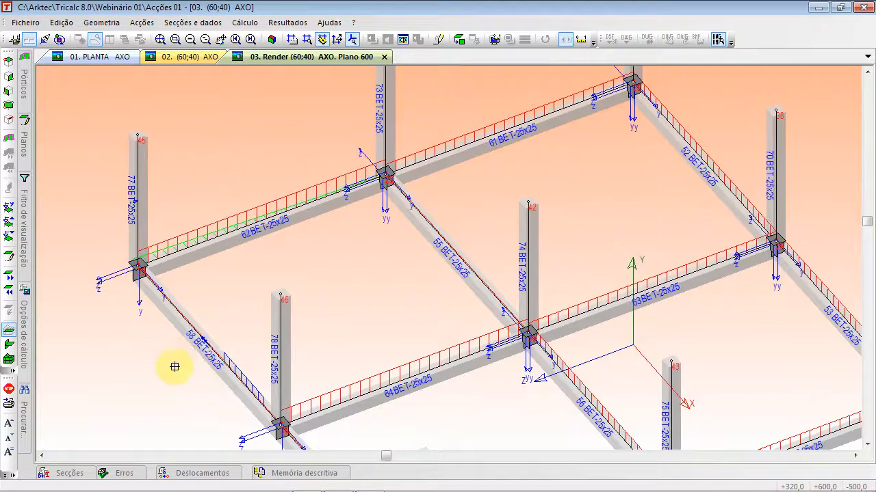
left_click(172, 368)
left_click(521, 255)
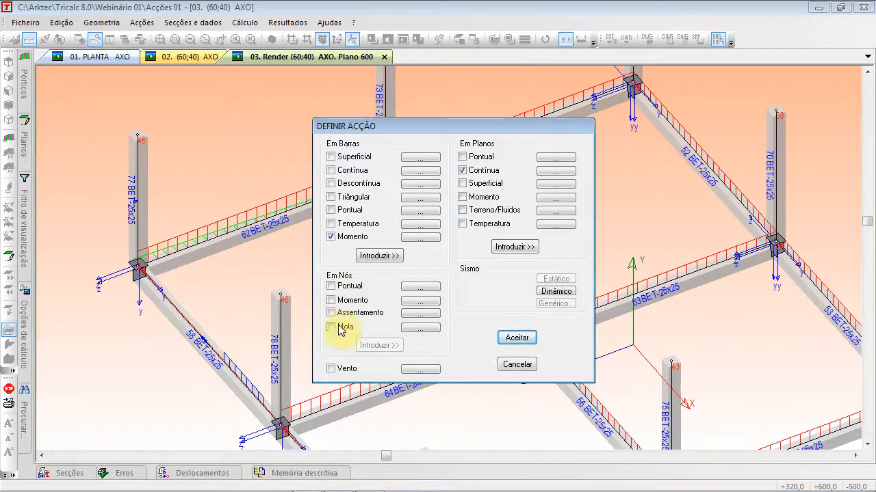
- Start introducing a Pontual action on nodes with P of 10 kN, vector Yg- and hypothesis 0 G Permanentes
left_click(348, 290)
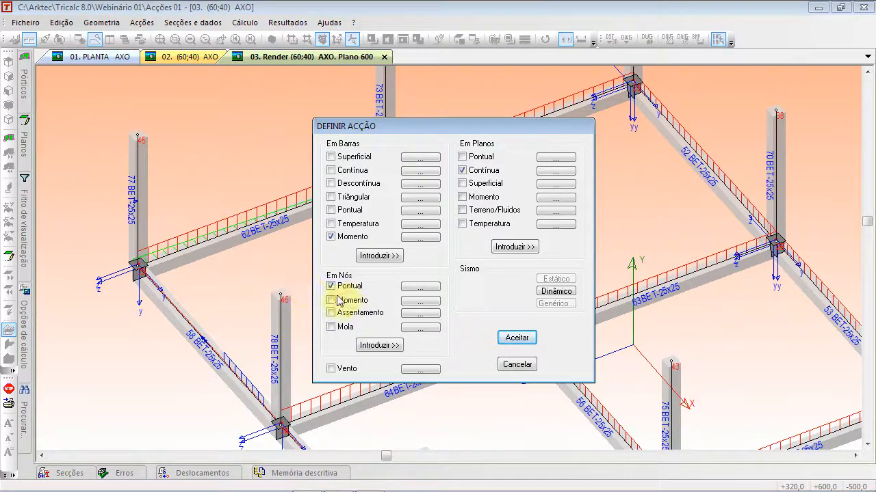
left_click(422, 290)
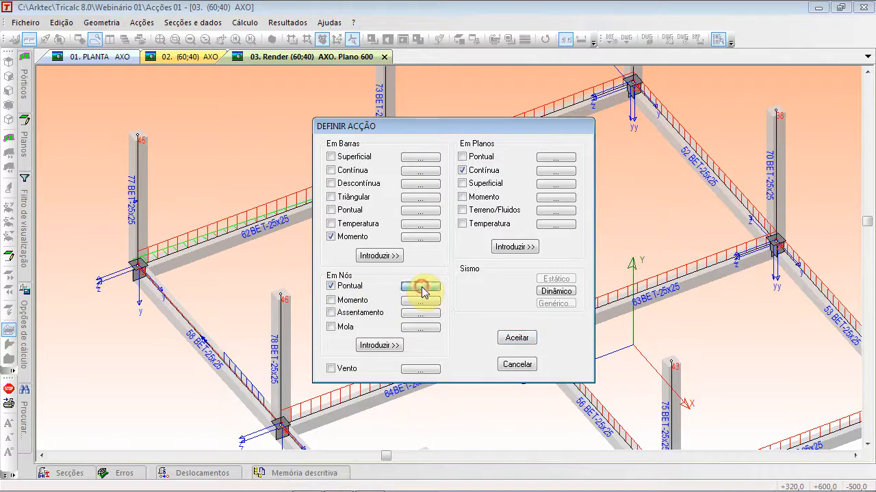
double_click(431, 239)
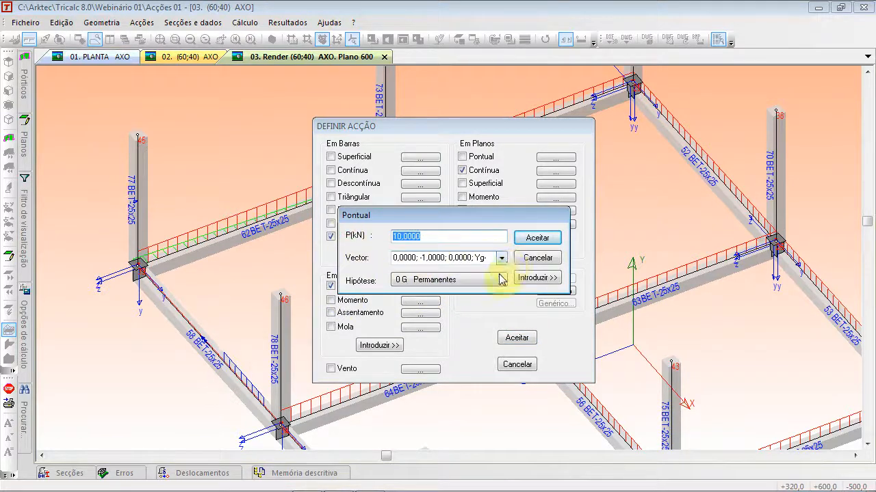
left_click(538, 279)
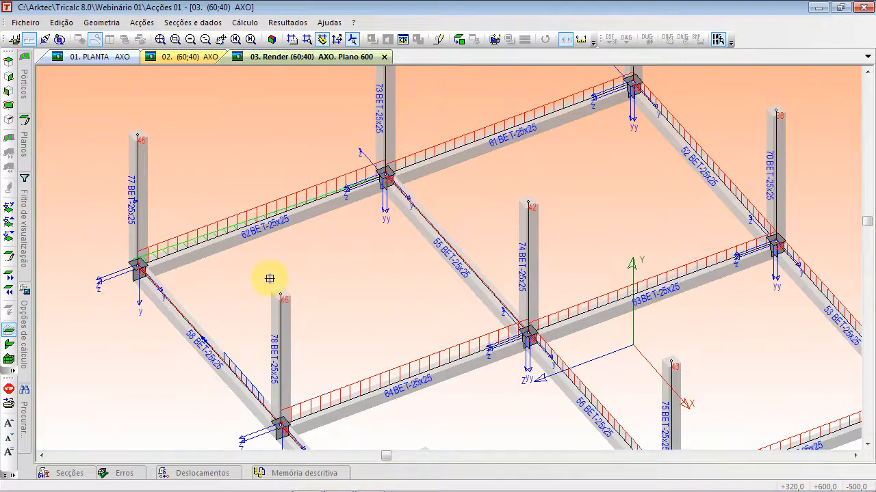
- Place the point load on node 46, check its arrow symbol, and finish the placement
scroll(300, 308, "up", 5)
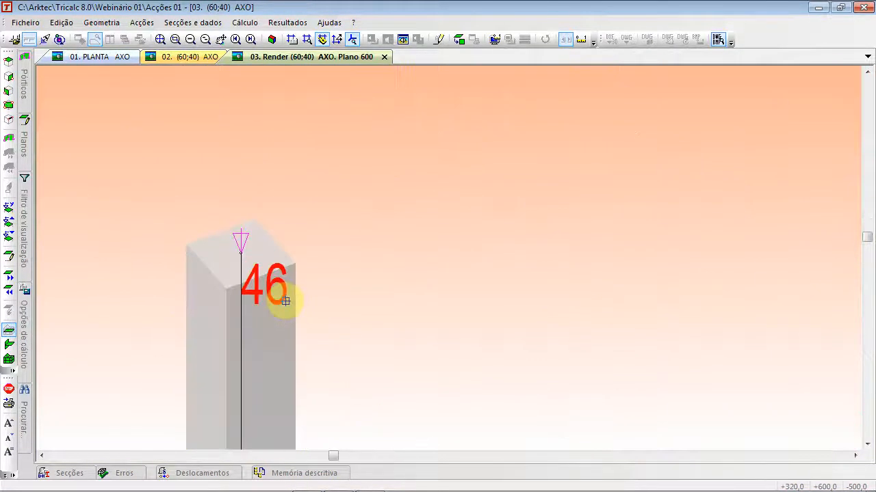
scroll(284, 306, "up", 1)
scroll(282, 311, "down", 6)
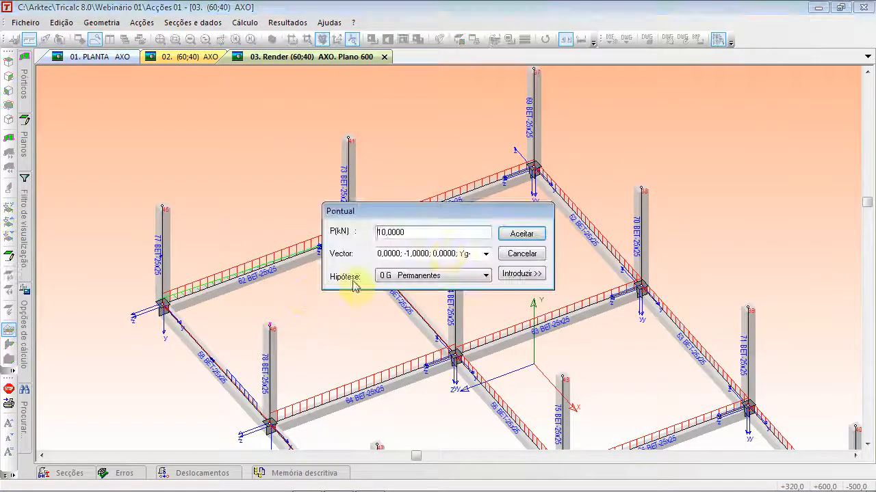
left_click(522, 253)
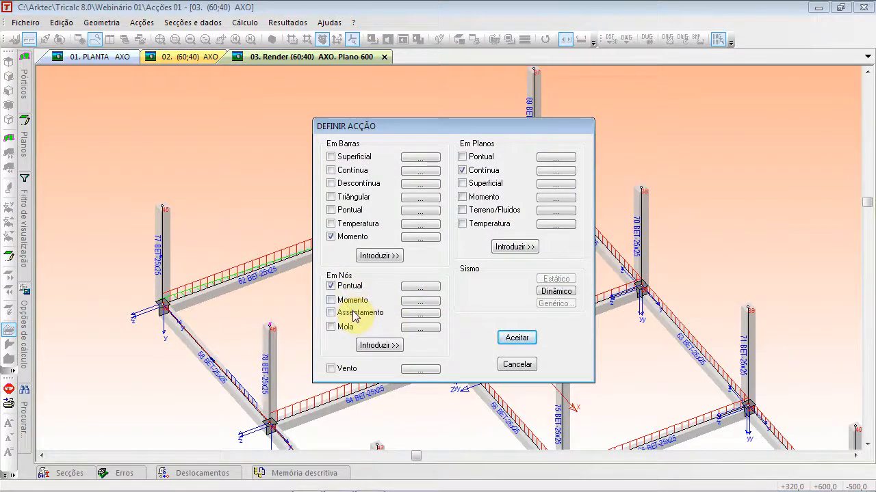
- Start introducing a Momento action on nodes with M of 15 kNm, a listed direction vector and hypothesis 0 G Permanentes
left_click(418, 301)
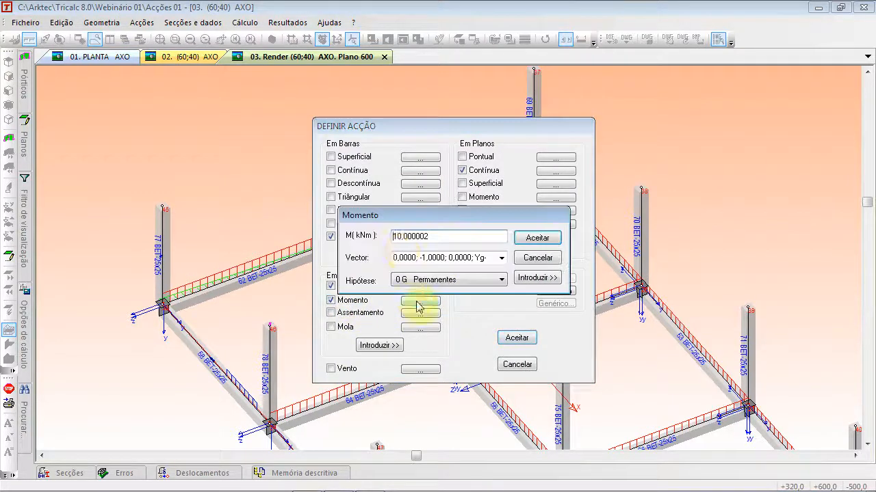
left_click_drag(452, 236, 346, 240)
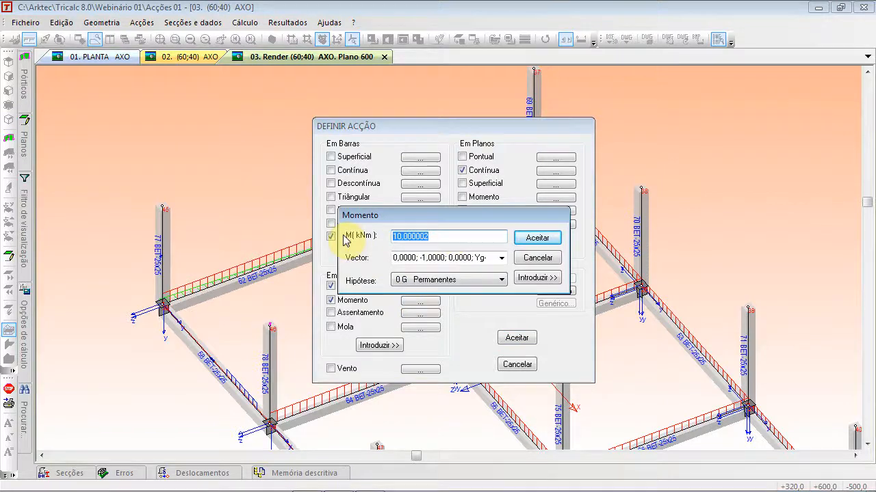
type("15")
left_click(502, 258)
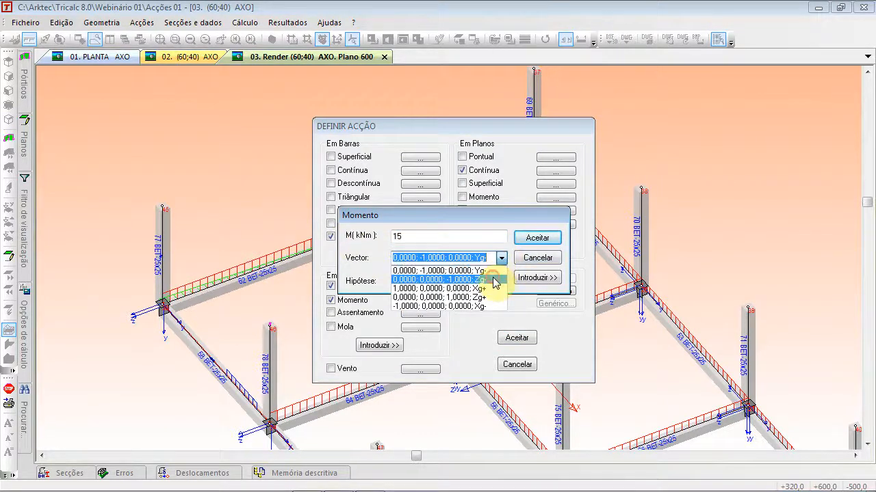
left_click(493, 280)
left_click(533, 279)
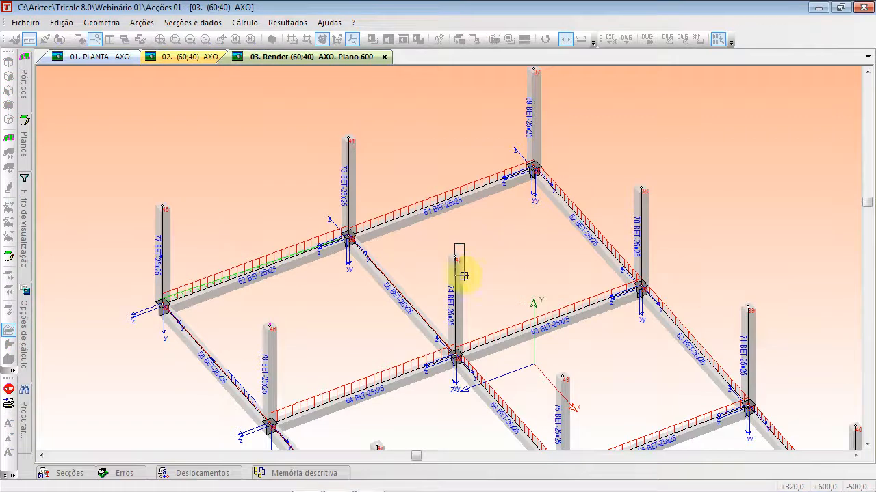
- Place the moment on node 42, check its double-arrow symbol, and finish the placement
scroll(451, 257, "up", 6)
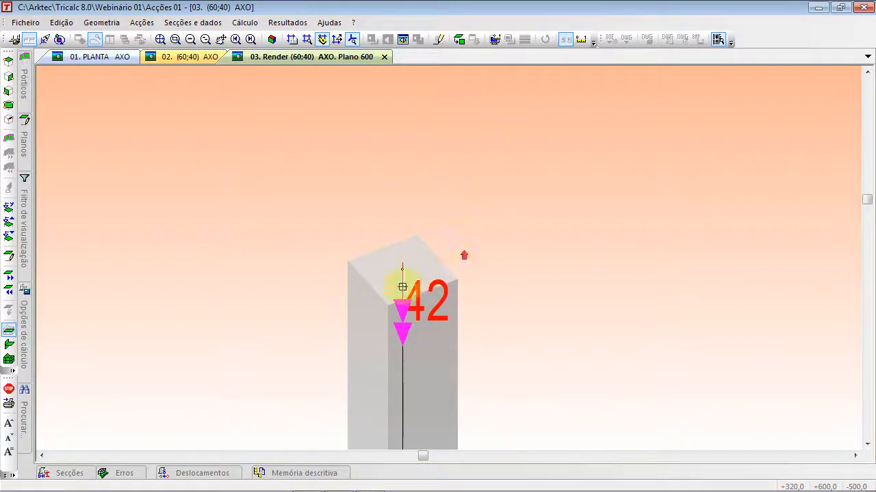
scroll(386, 359, "down", 6)
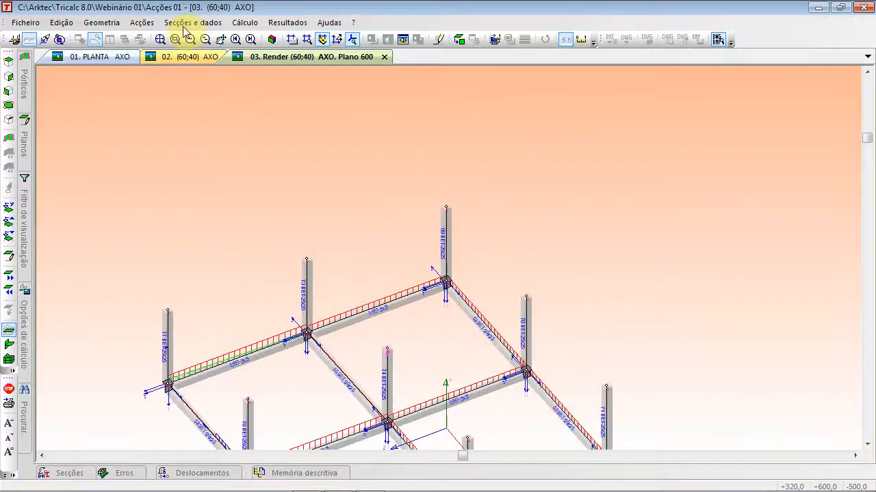
left_click(225, 129)
left_click(510, 255)
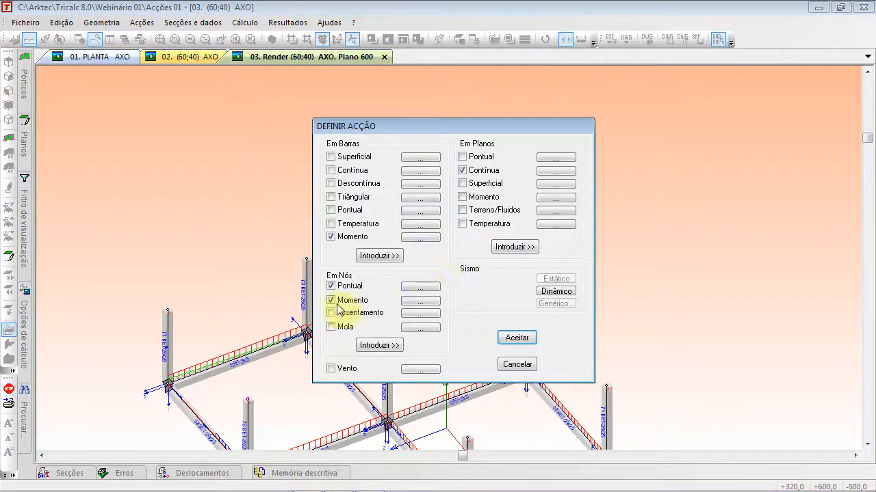
- Choose only the Assentamento action on nodes, with a value of 2 cm, vector Yg- and hypothesis 0 G Permanentes, and start introducing it
left_click(333, 287)
left_click(335, 312)
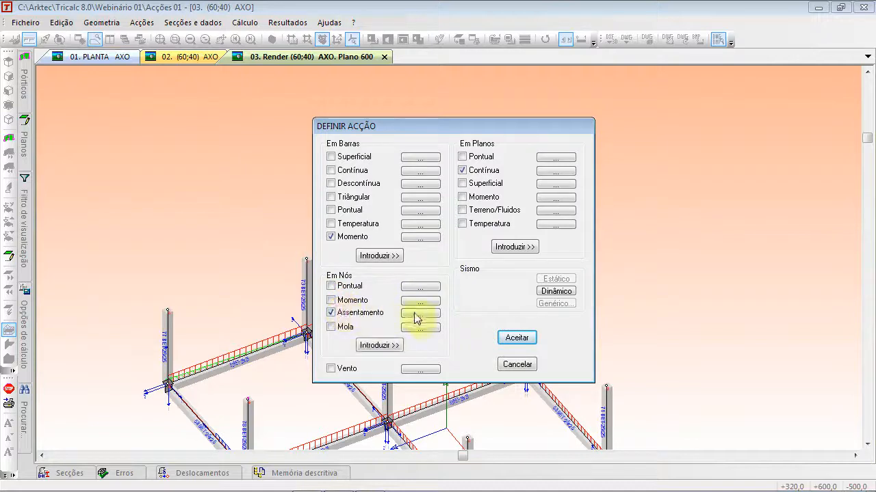
left_click(422, 316)
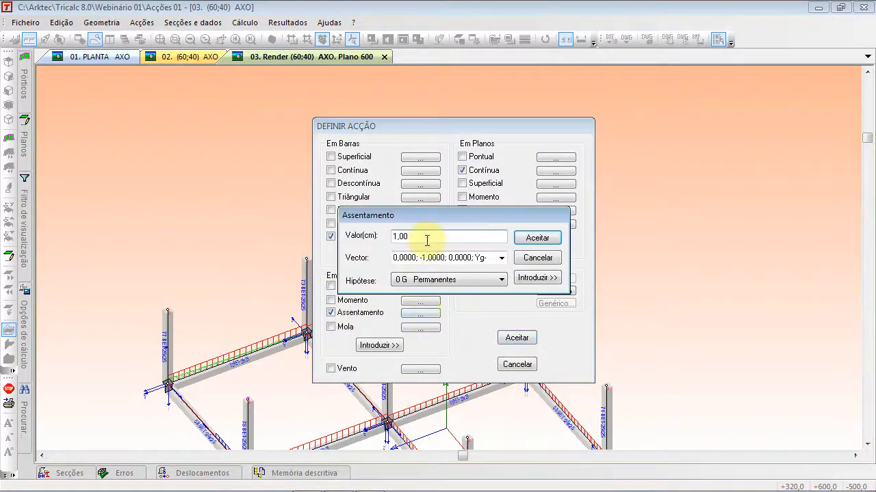
left_click_drag(428, 235, 293, 226)
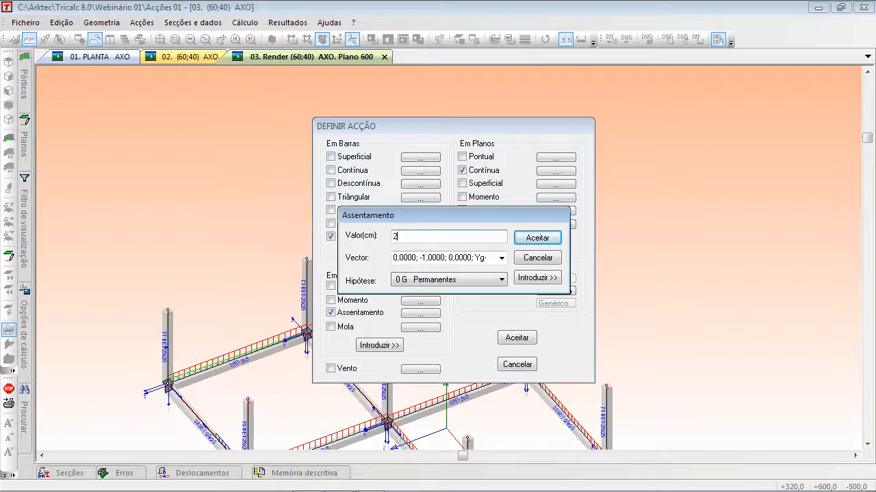
left_click(548, 278)
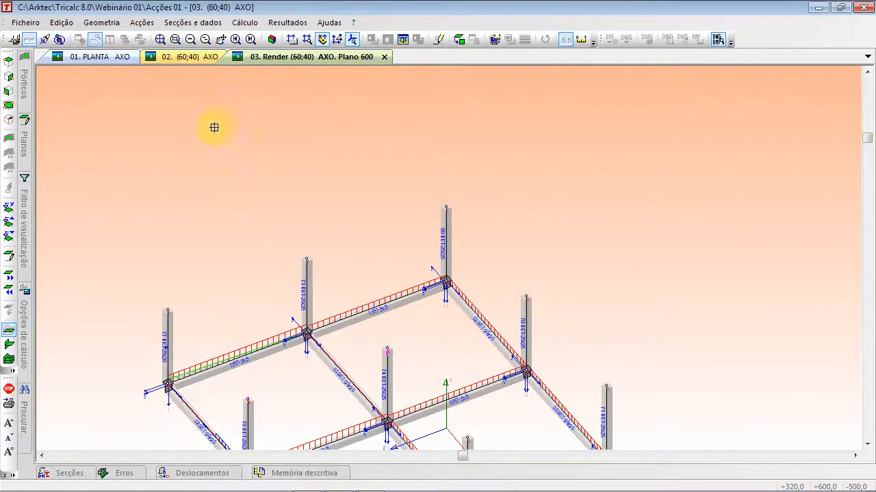
- Display plane 0, locate the base node of column 26 for the settlement, and finish the placement
left_click(24, 152)
left_click(46, 87)
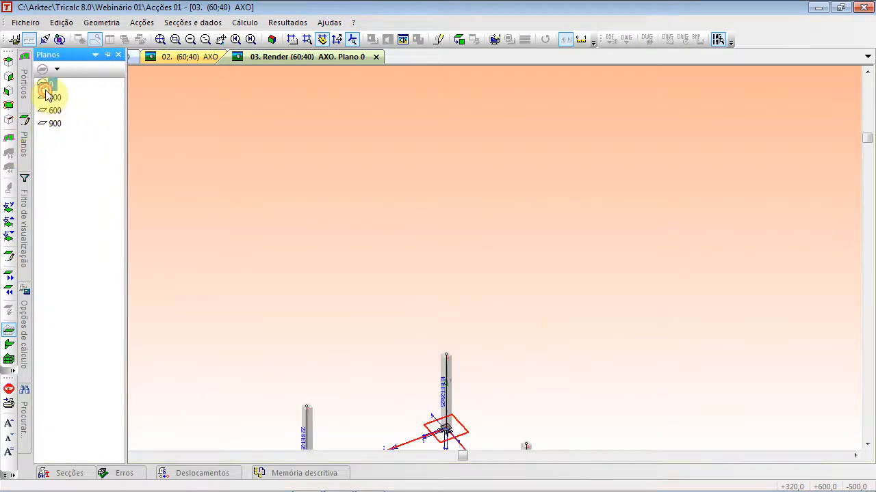
left_click(160, 39)
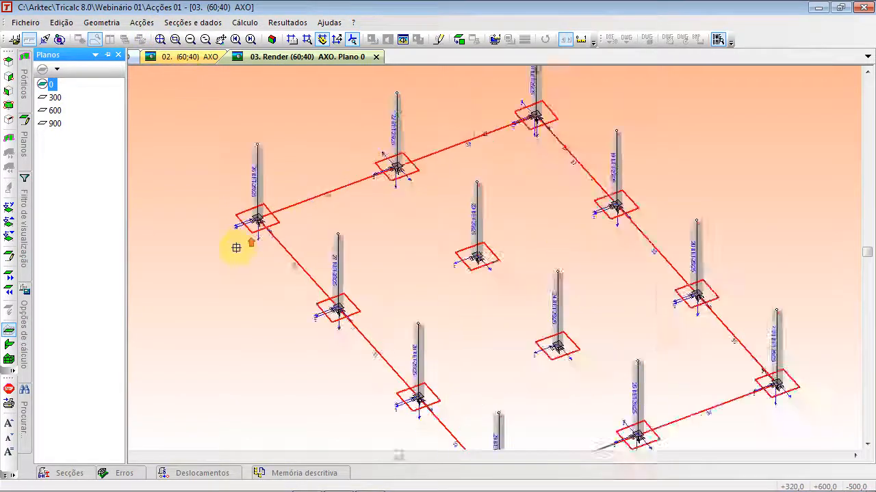
scroll(236, 247, "up", 5)
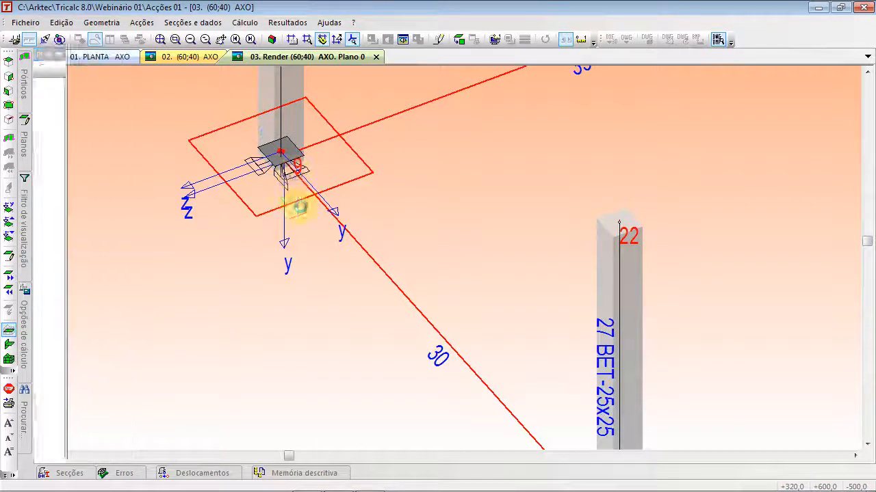
left_click(299, 209)
left_click(519, 255)
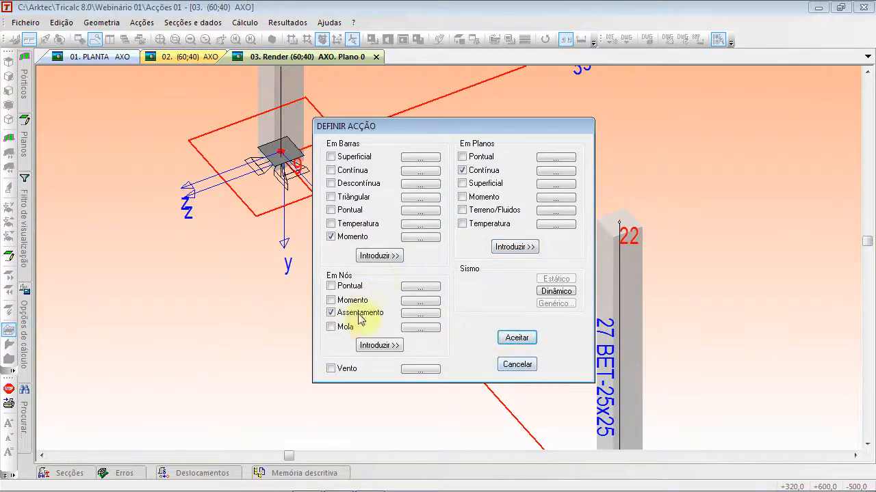
- Choose the Mola action on nodes instead of Assentamento, keep 1,00e+020 kN/m and 1,00e+016 kNm/rad stiffnesses, and start introducing it
left_click(330, 312)
left_click(330, 327)
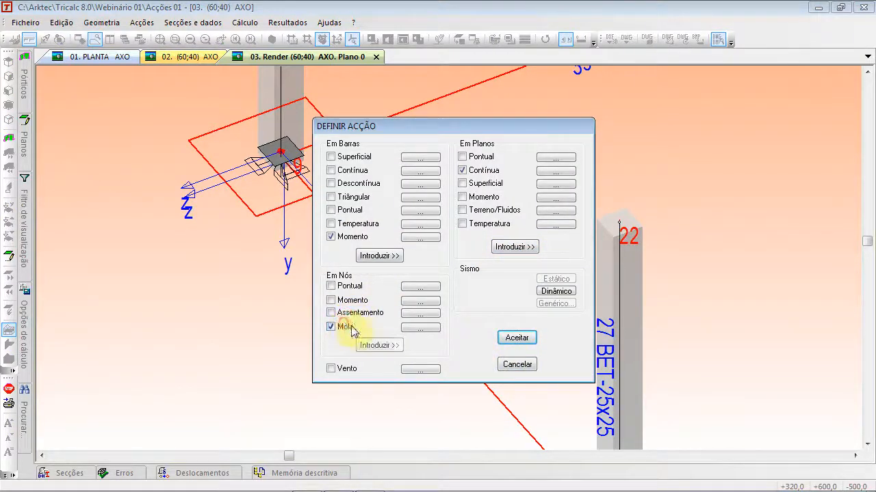
left_click(426, 329)
left_click_drag(440, 210, 344, 192)
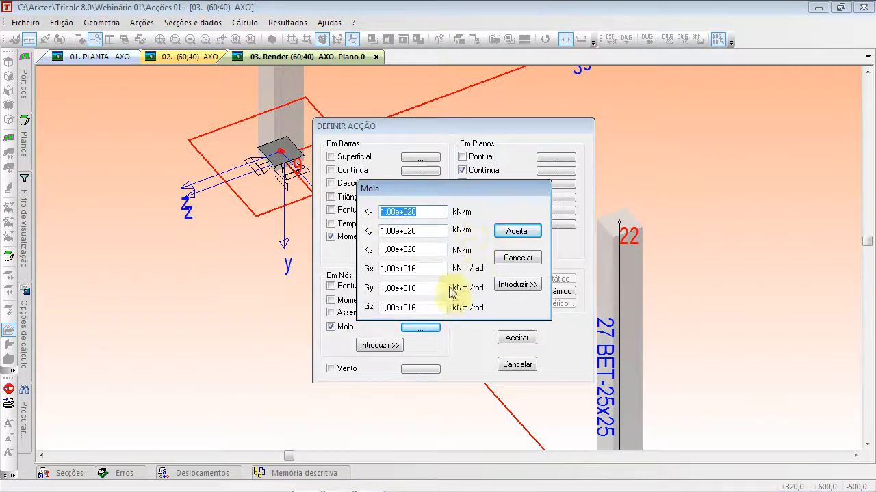
left_click(533, 294)
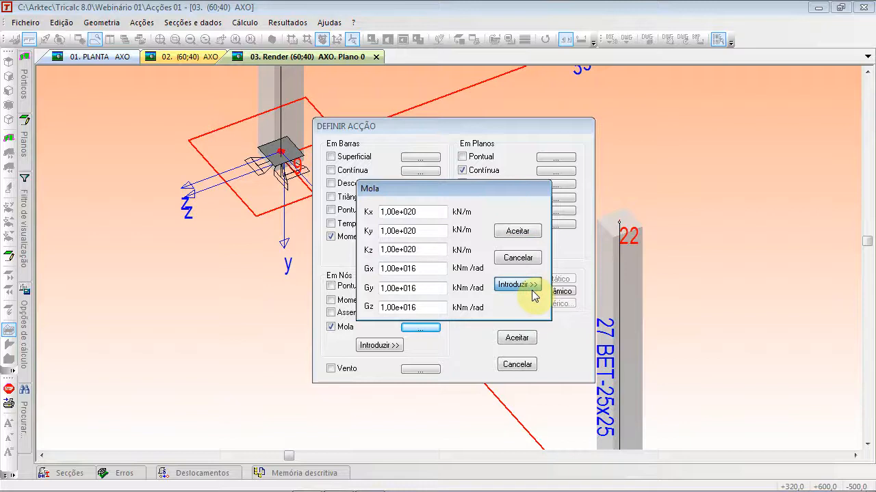
- Place the spring on node 22, check its circle symbol, deselect the Mola action, and leave the action definition
scroll(470, 324, "down", 4)
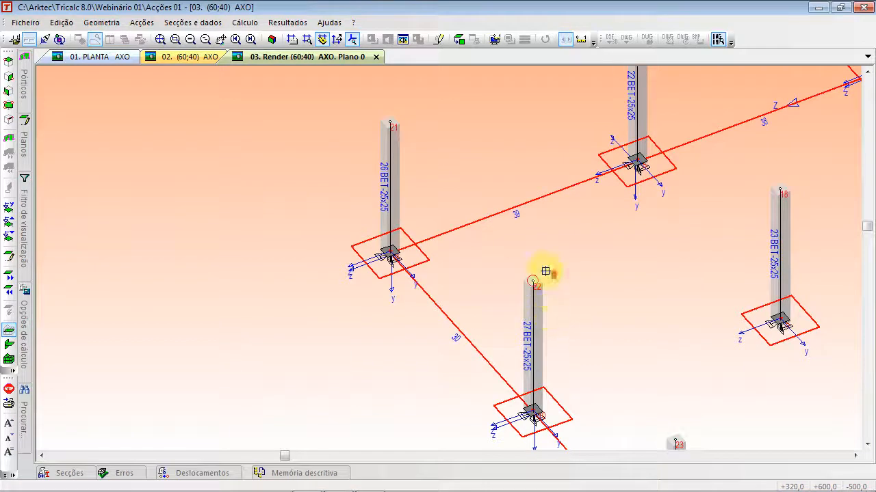
scroll(551, 271, "up", 4)
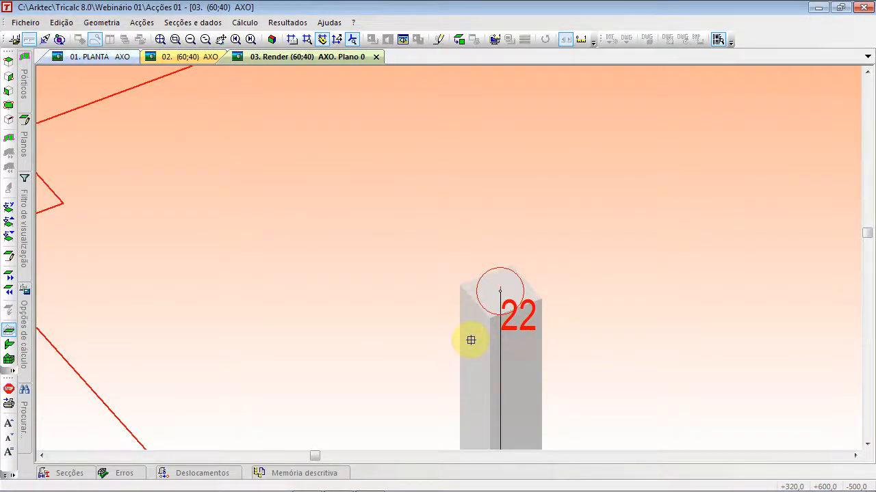
left_click(161, 39)
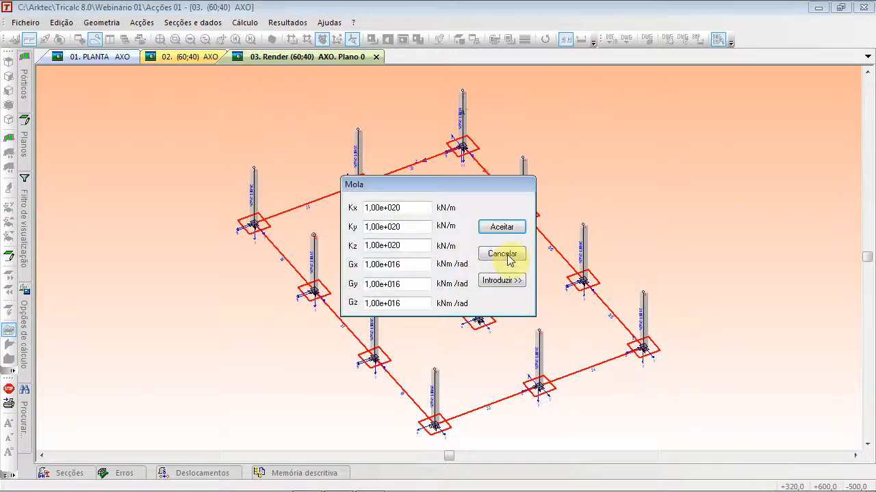
left_click(506, 257)
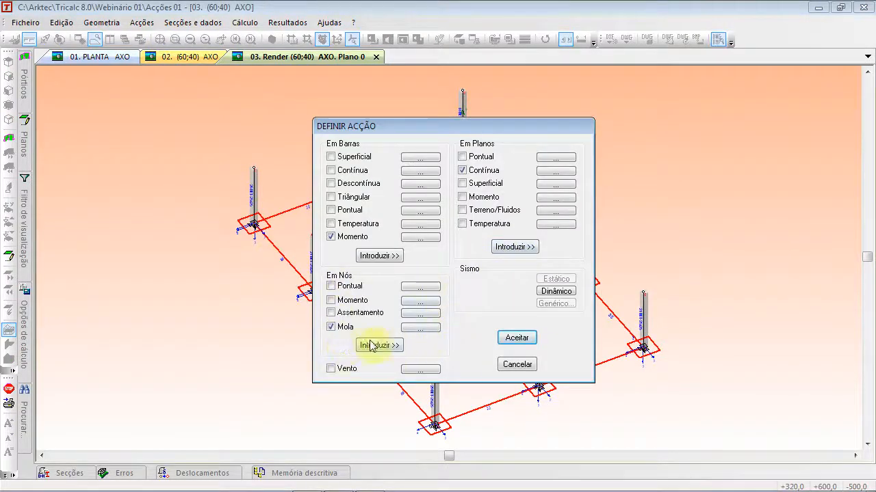
left_click(333, 329)
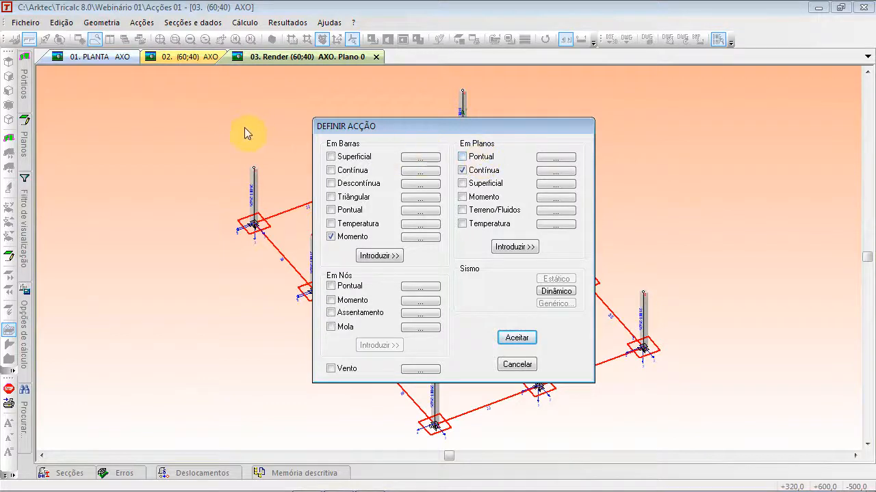
left_click(517, 364)
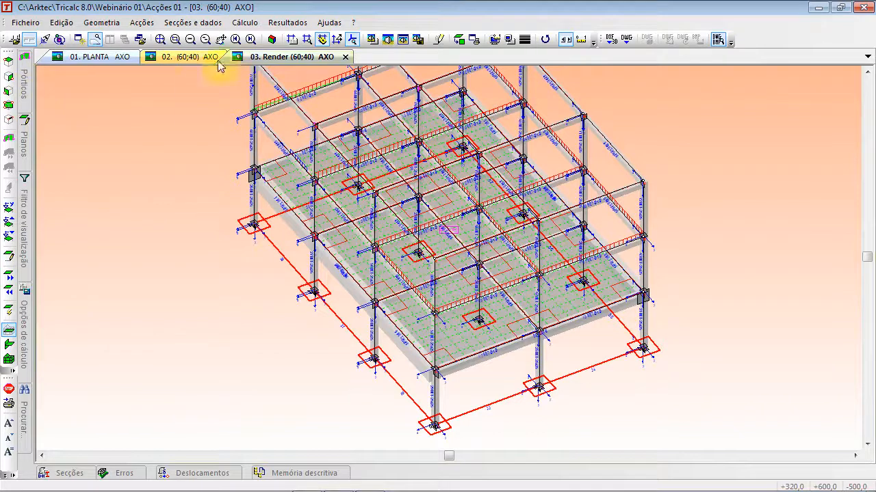
- Display only plane 300 by picking the node on the slab's corner
left_click(9, 62)
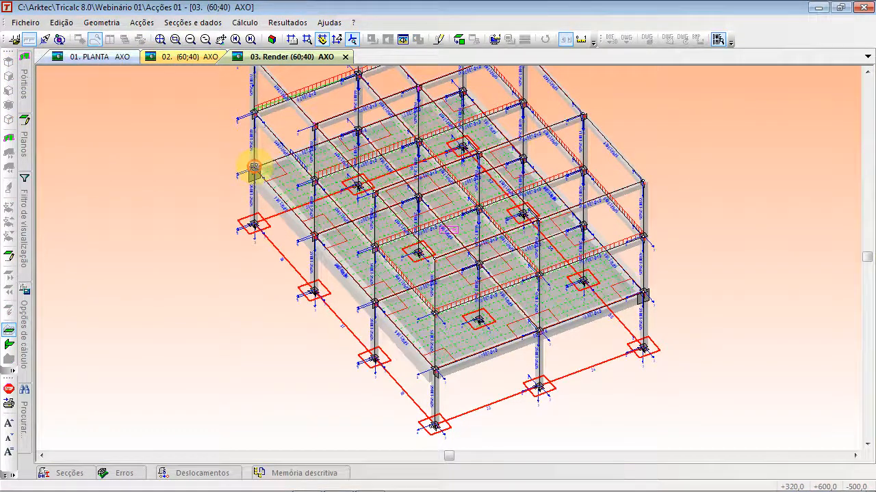
left_click(256, 171)
scroll(288, 255, "down", 3)
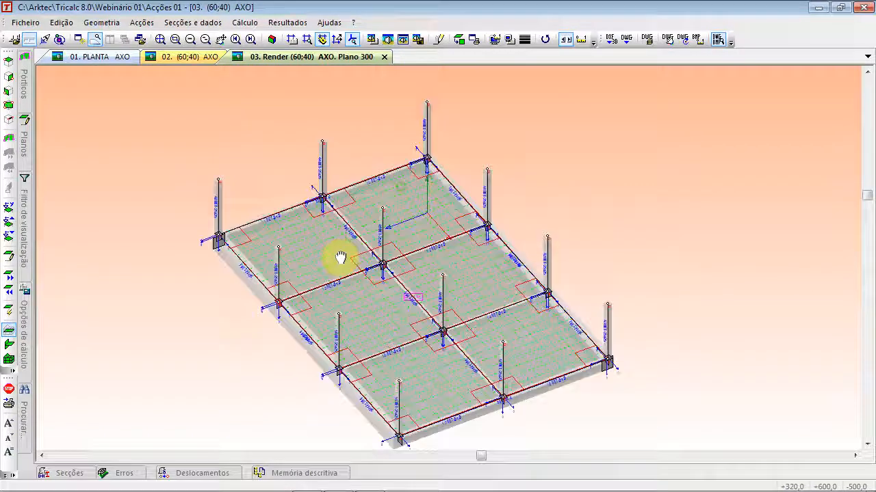
scroll(355, 269, "down", 2)
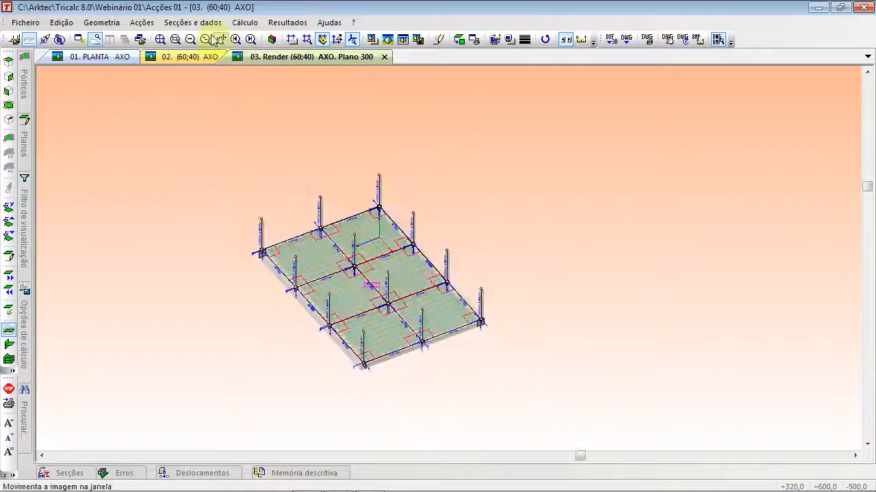
- Define the section as series BET, profile 30x45, and assign it to all the beams and columns shown on plane 300
left_click(193, 22)
left_click(209, 81)
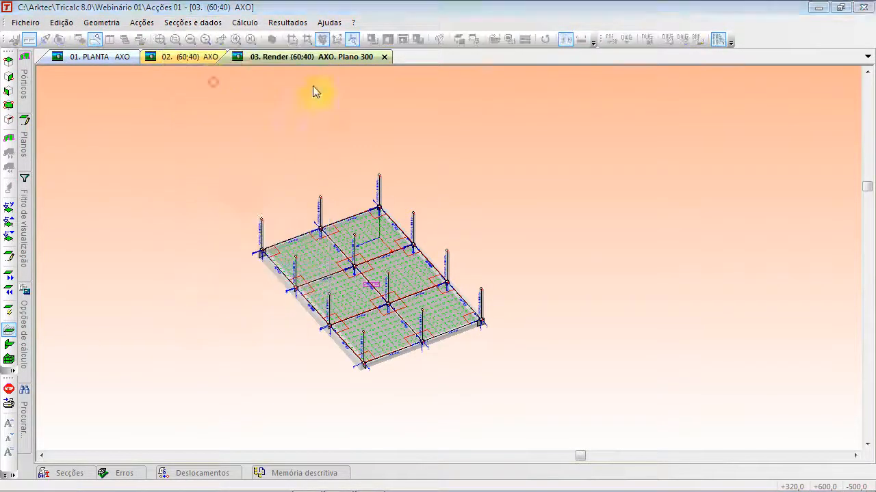
type("30x45")
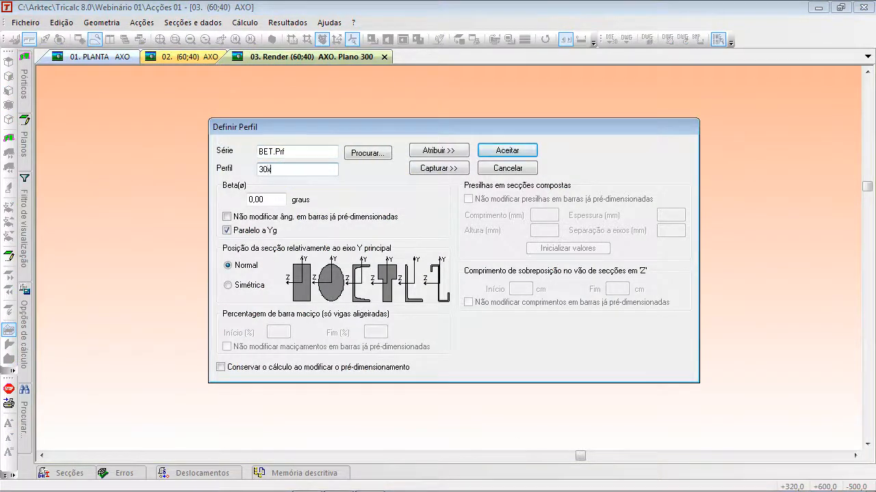
left_click(437, 150)
left_click(208, 151)
left_click(564, 402)
scroll(362, 334, "up", 5)
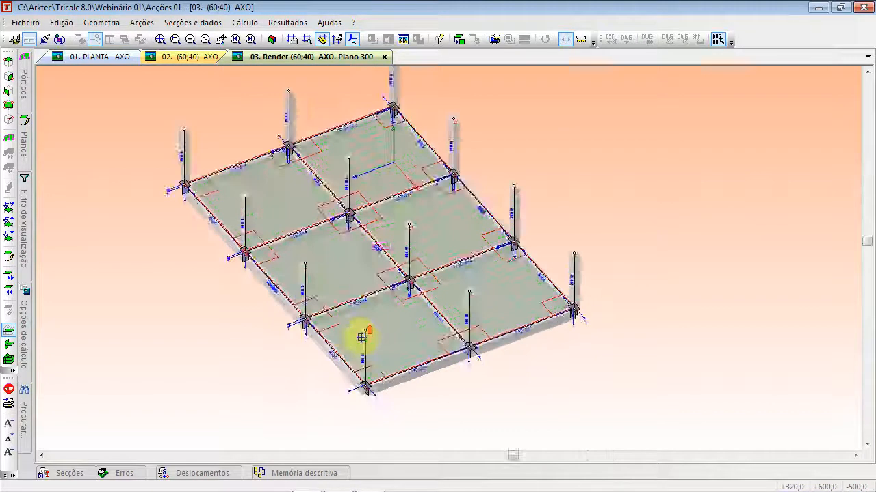
left_click(580, 125)
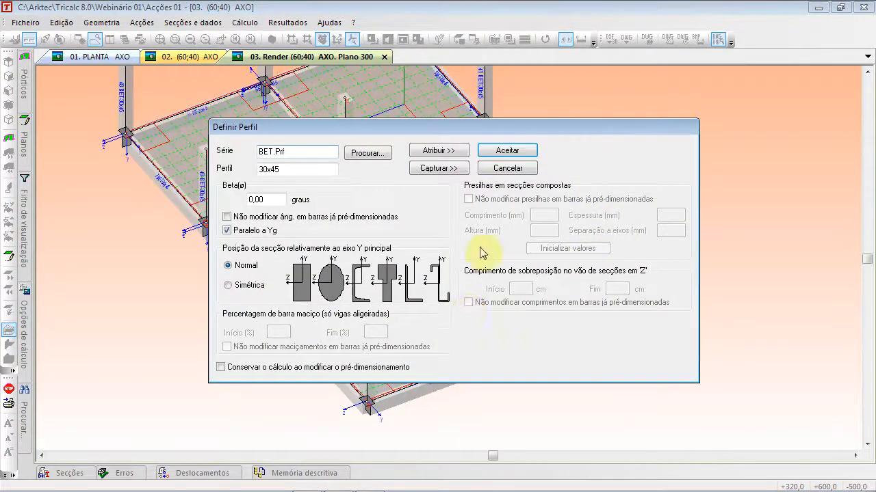
left_click(510, 168)
scroll(331, 237, "up", 2)
scroll(334, 249, "down", 2)
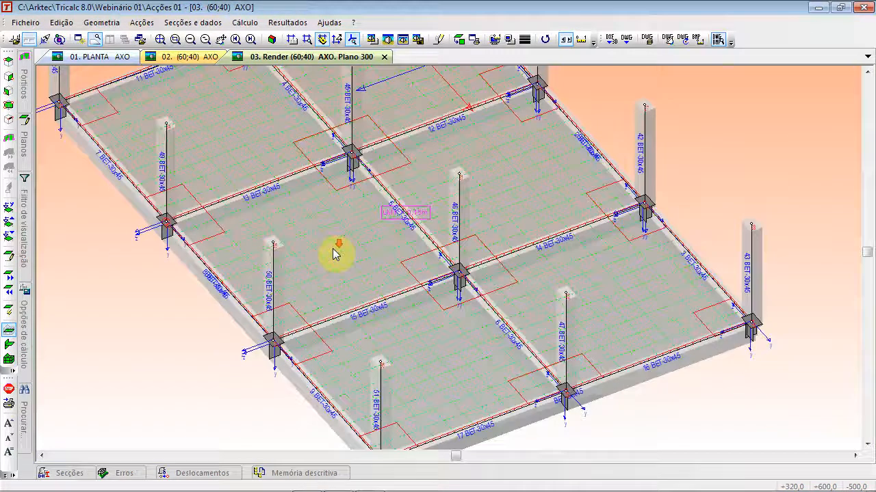
- Verify the structure's geometry with the default options and close the error list
left_click(96, 23)
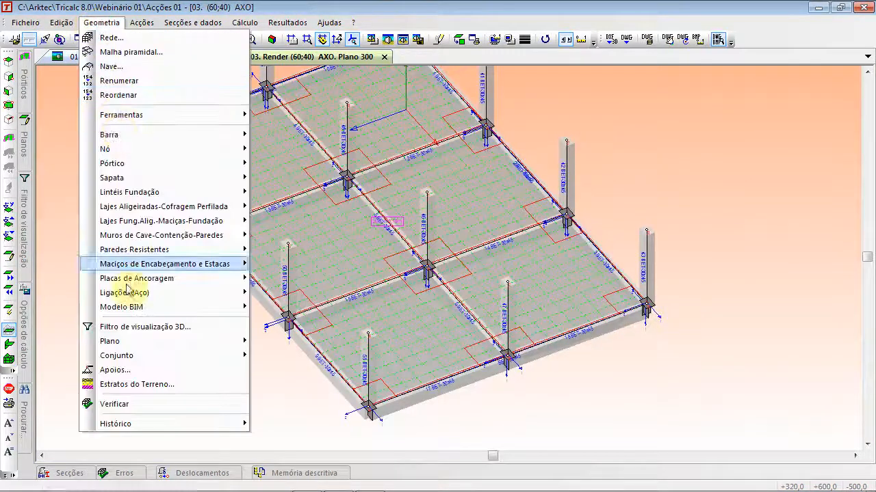
left_click(89, 401)
left_click(432, 355)
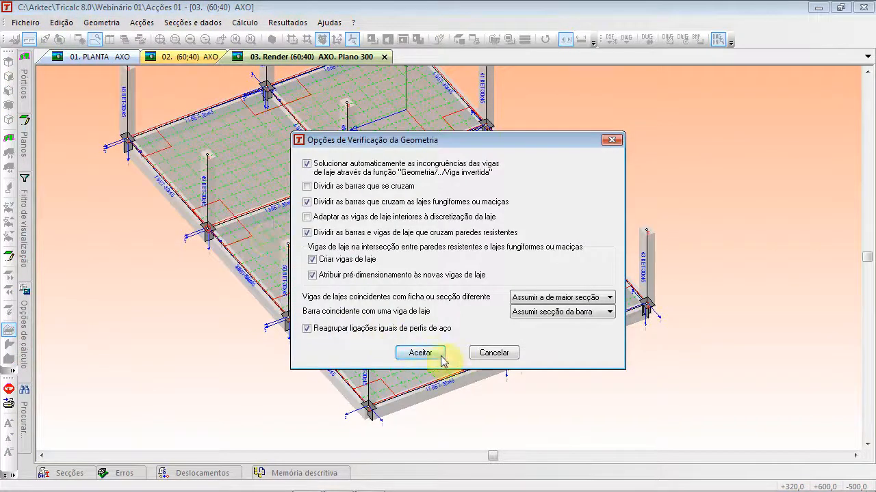
left_click(512, 287)
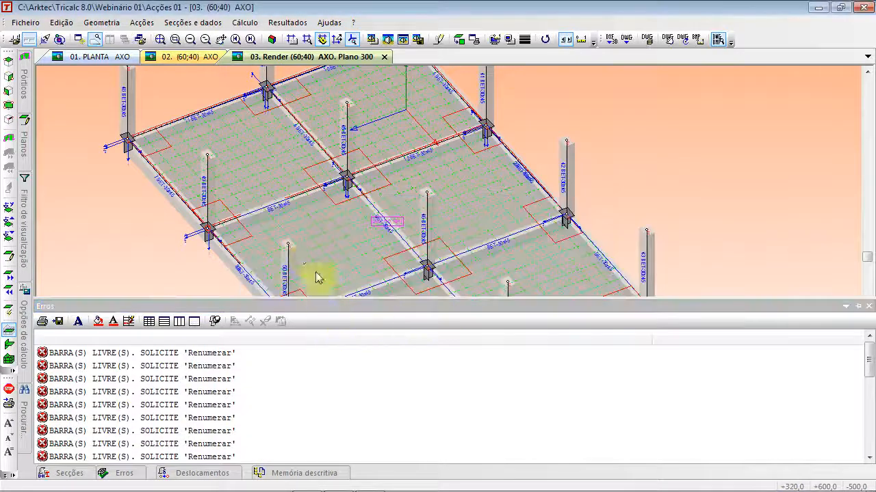
scroll(263, 271, "up", 3)
scroll(304, 275, "down", 3)
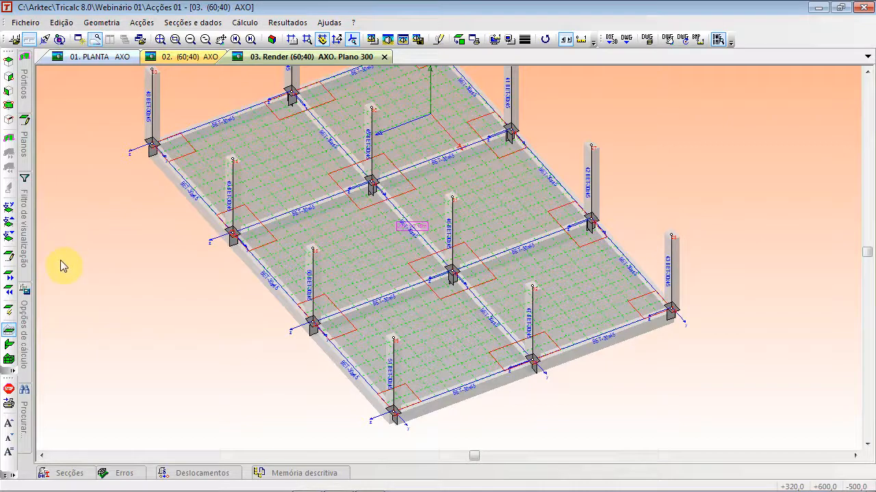
- Activate the Múltiplos Planos mode and display plane 600 together with plane 300, closing in on the corner bars
mouse_move(28, 231)
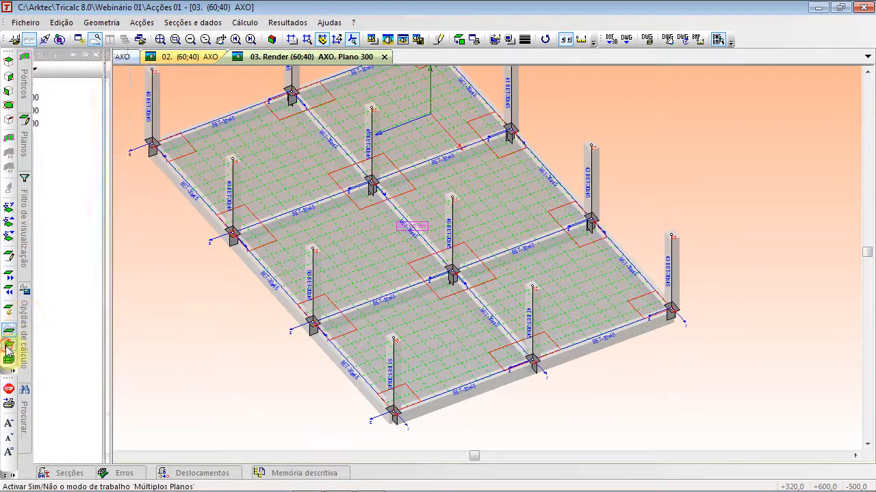
left_click(8, 346)
left_click(25, 167)
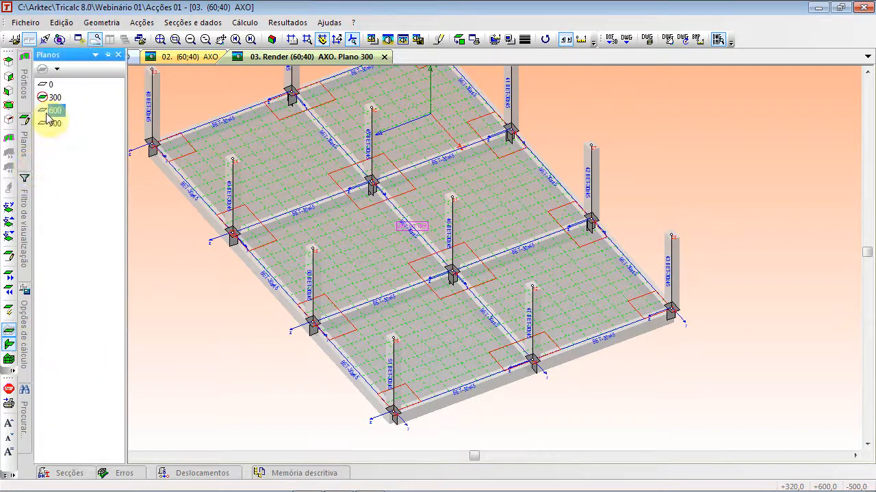
left_click(55, 110)
scroll(290, 251, "up", 5)
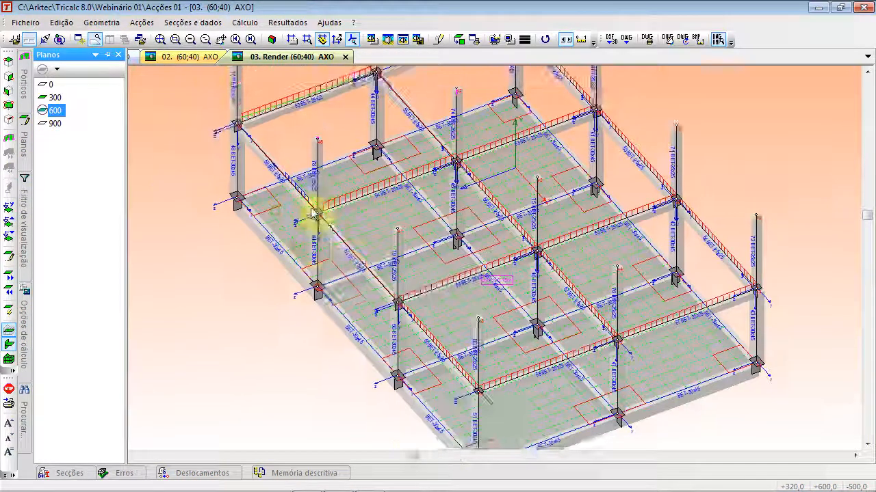
scroll(293, 249, "up", 2)
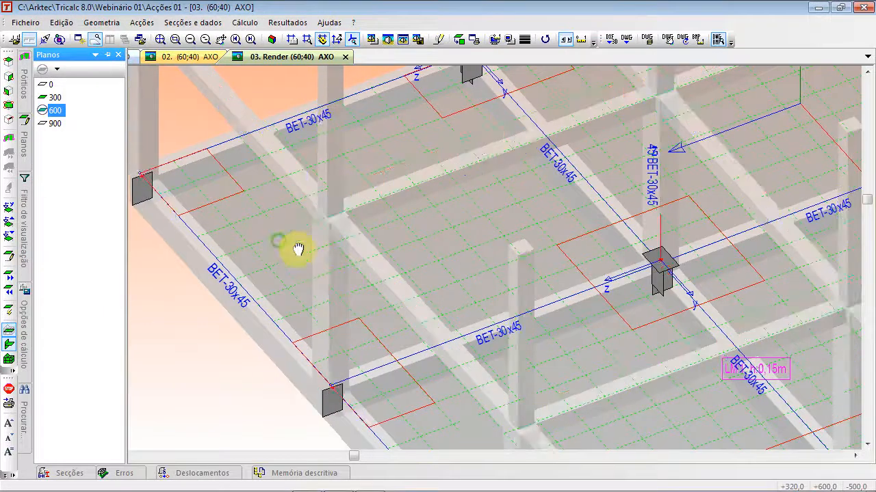
scroll(381, 303, "down", 2)
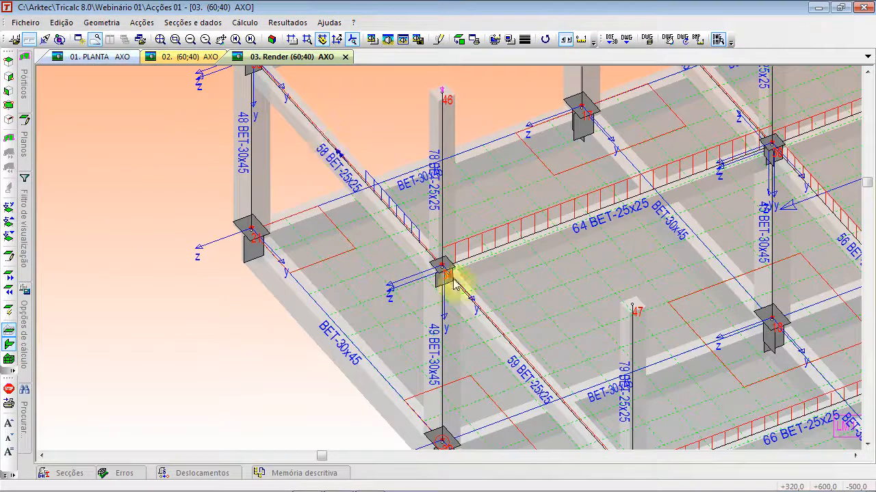
key("Print")
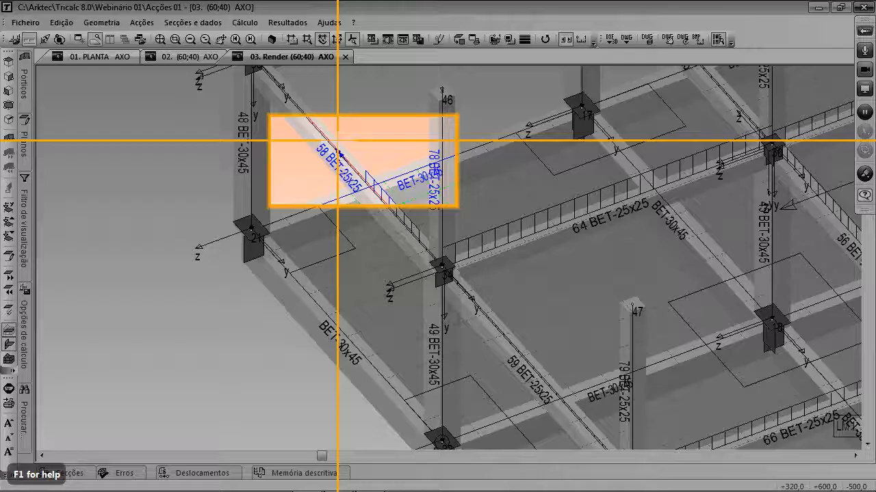
key("Escape")
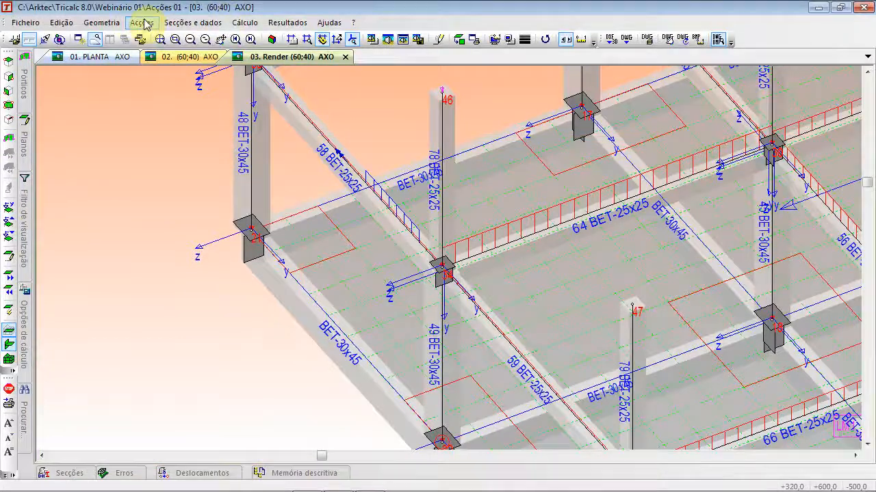
- Switch off the drawing of actions on the structure
left_click(104, 22)
mouse_move(141, 22)
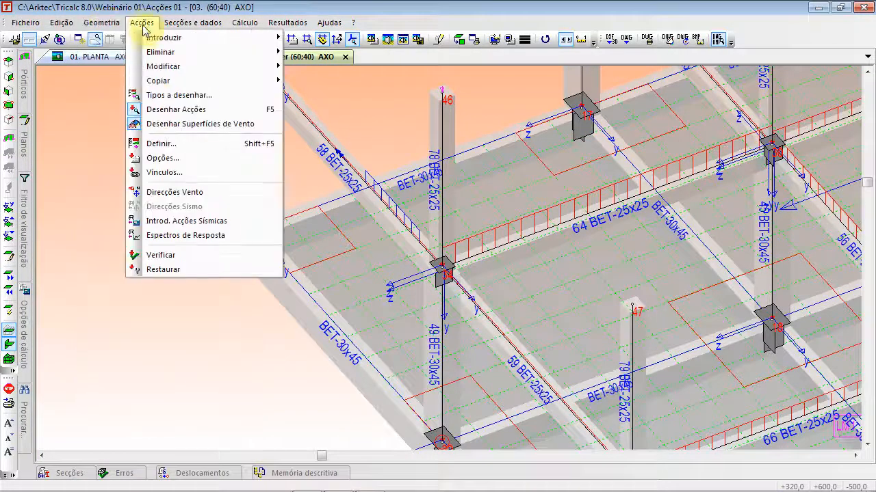
left_click(164, 110)
- Examine the 25x25 bar 58 on plane 600 and compare it with the 30x45 slab edge beam between nodes 21 and 22
scroll(364, 180, "up", 2)
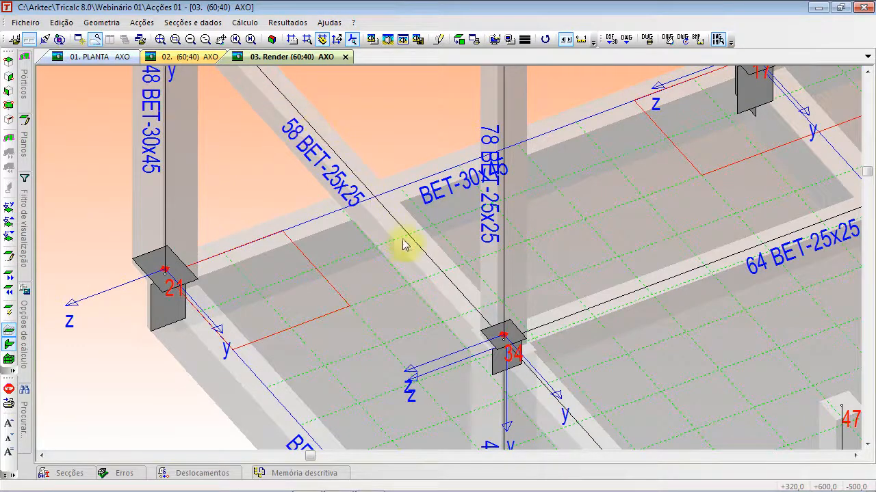
middle_click_drag(401, 228, 515, 364)
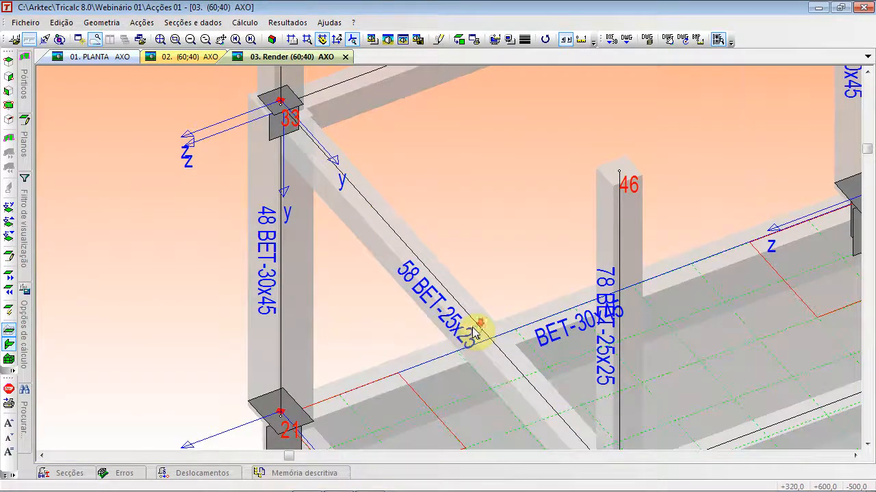
scroll(476, 333, "down", 2)
middle_click_drag(469, 332, 327, 132)
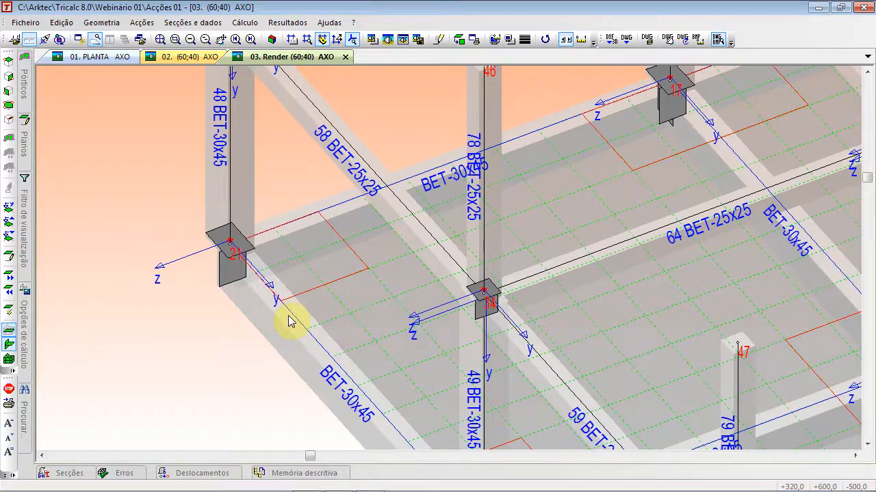
scroll(399, 419, "up", 2)
middle_click_drag(371, 395, 387, 248)
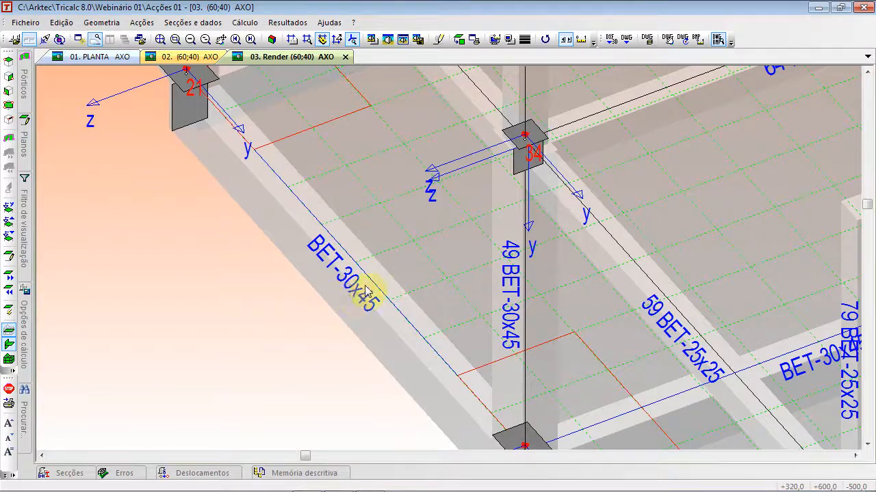
scroll(383, 267, "down", 2)
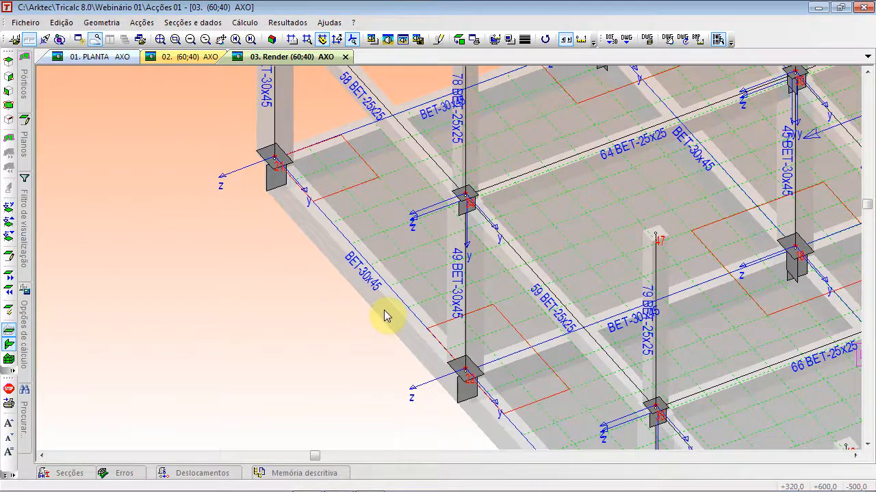
scroll(374, 305, "up", 2)
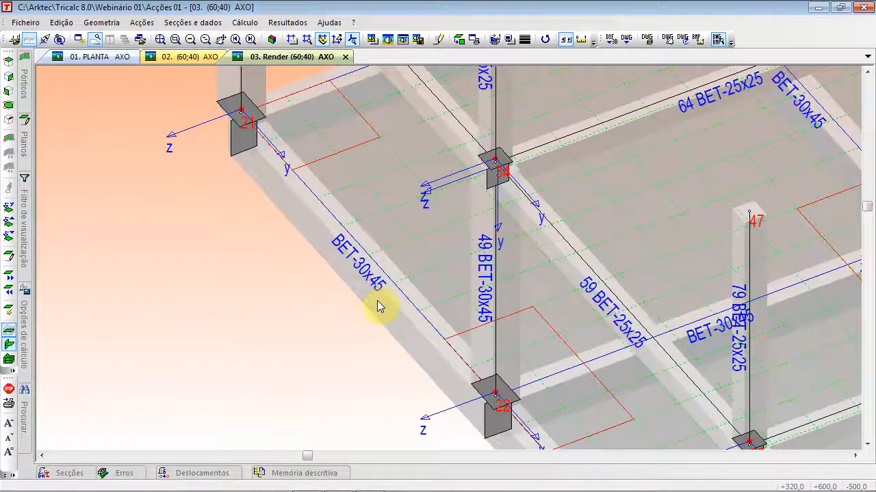
scroll(380, 306, "down", 1)
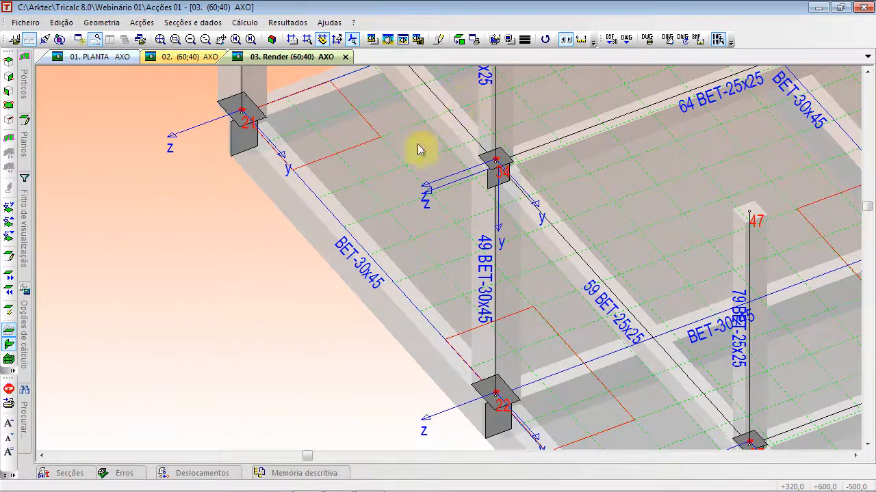
left_click(102, 22)
left_click(110, 132)
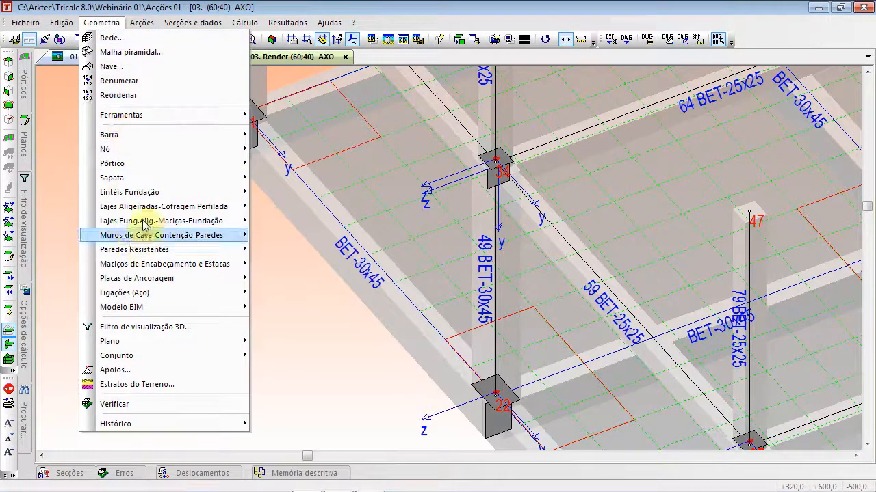
mouse_move(171, 221)
left_click(322, 258)
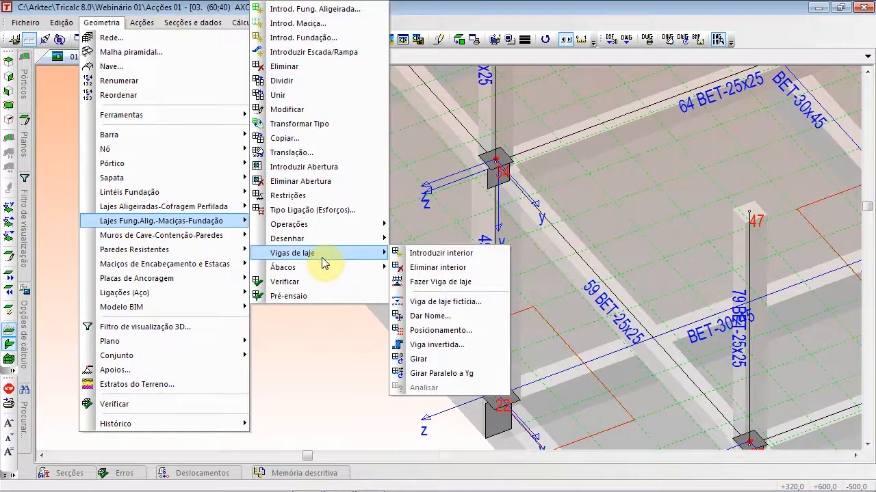
left_click(311, 296)
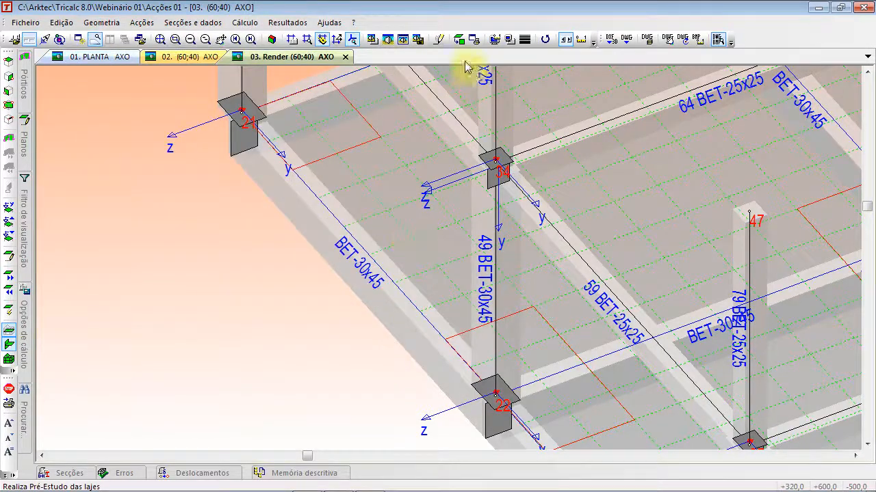
left_click(193, 22)
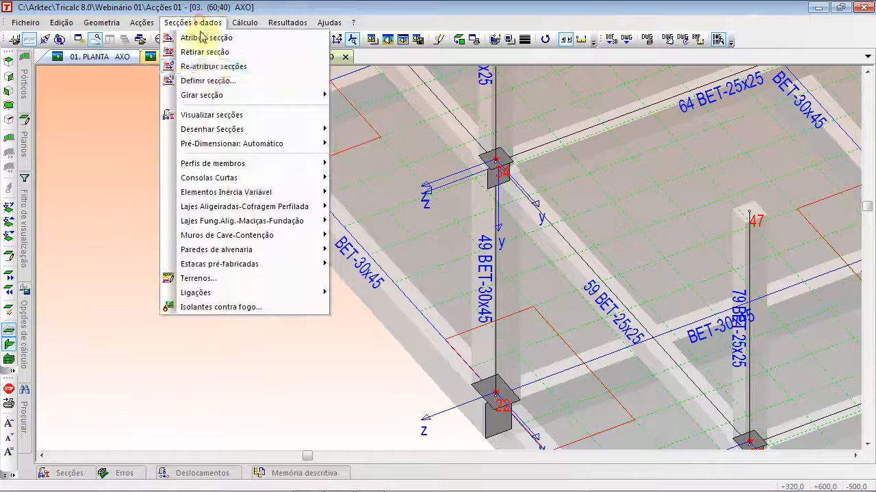
left_click(208, 80)
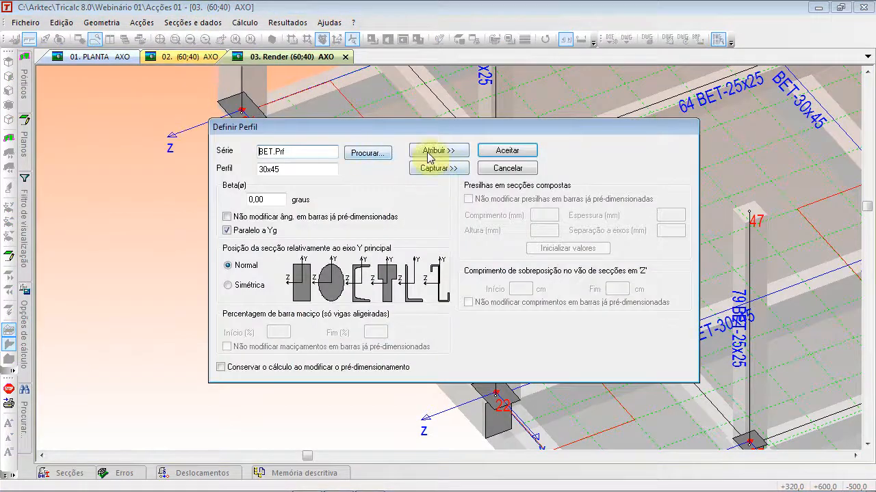
left_click(428, 153)
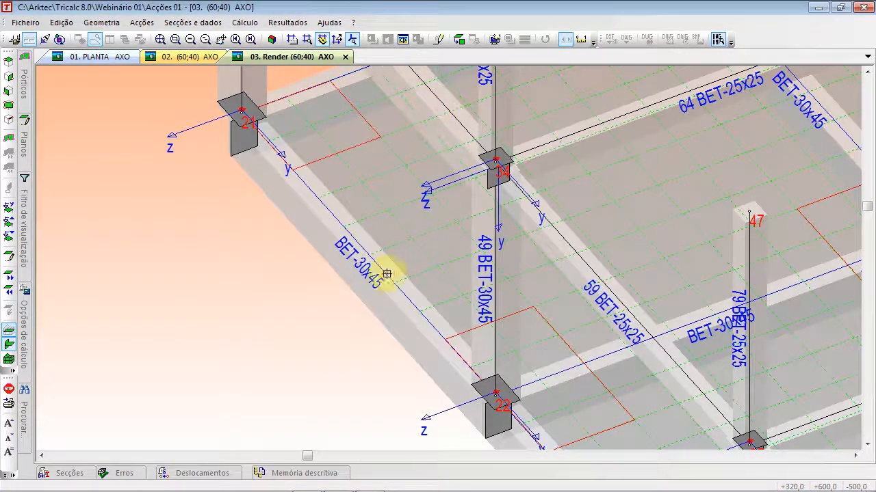
left_click(232, 297)
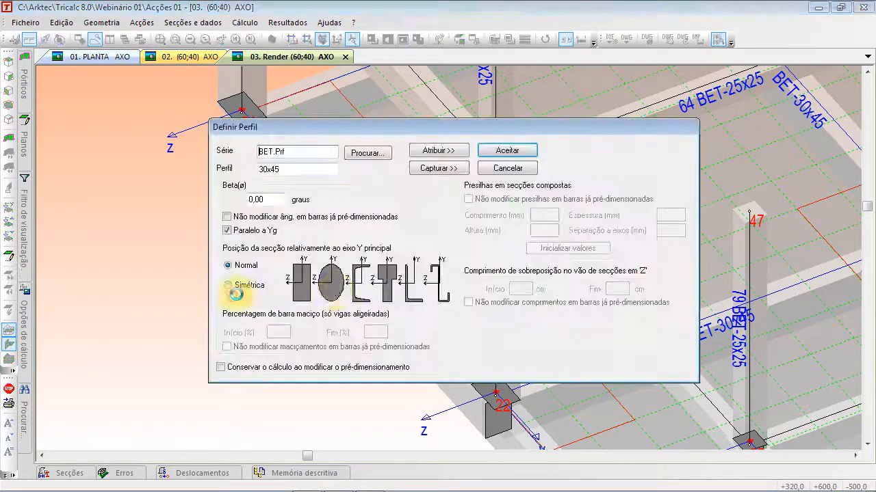
left_click(523, 169)
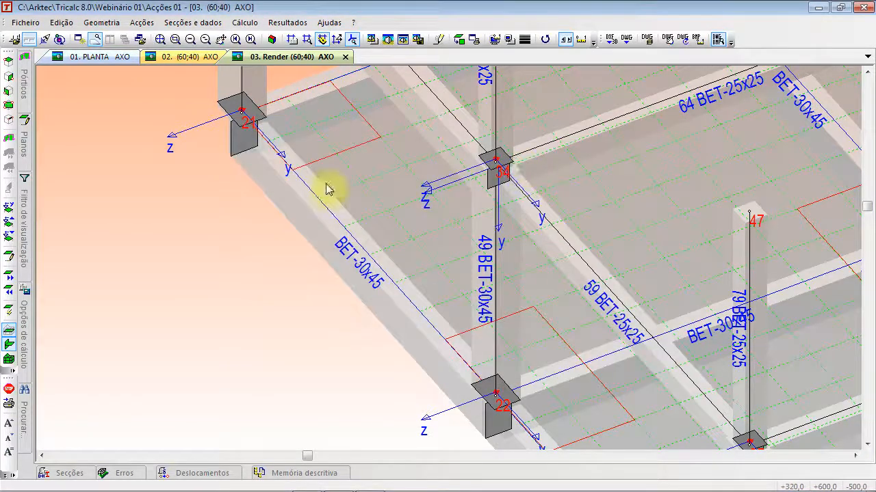
- Verify the structure's geometry with the verification options left as they are
scroll(356, 274, "down", 2)
scroll(362, 272, "up", 2)
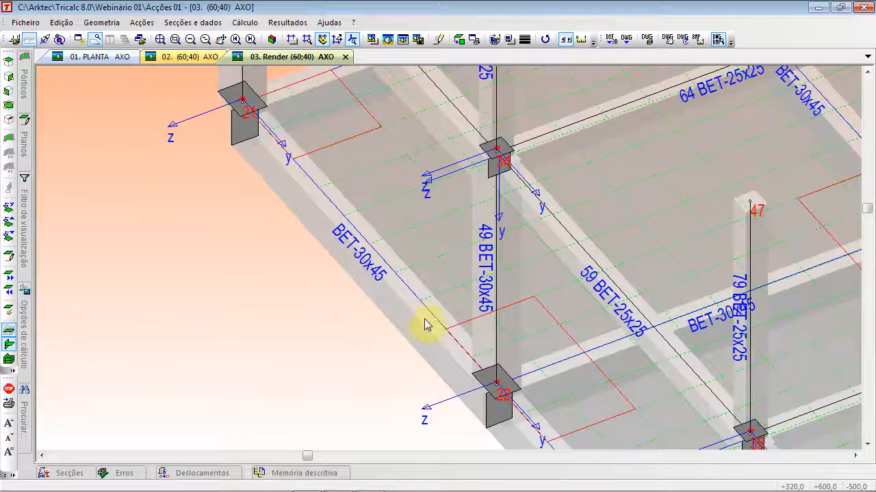
scroll(410, 308, "down", 3)
scroll(342, 212, "up", 1)
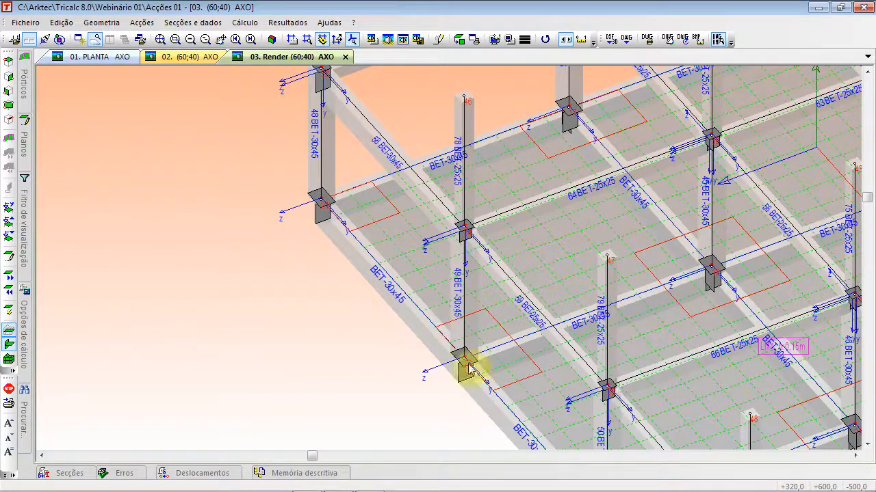
scroll(417, 304, "up", 1)
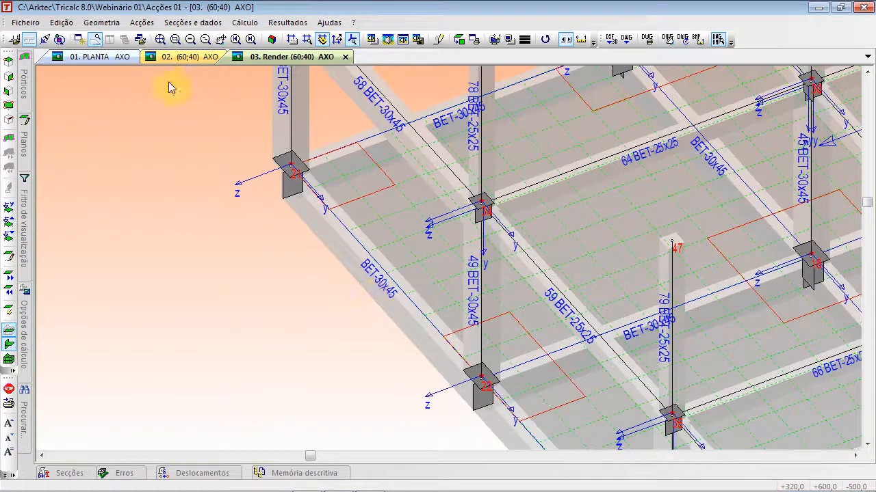
left_click(101, 22)
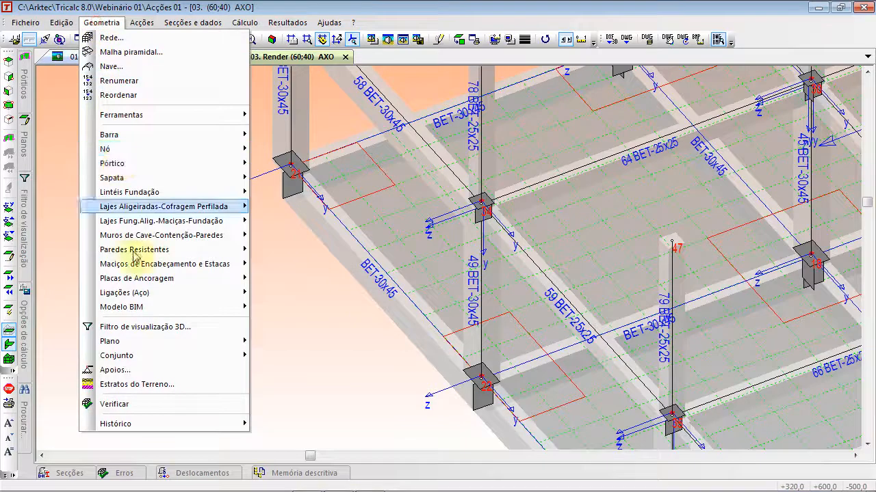
left_click(164, 404)
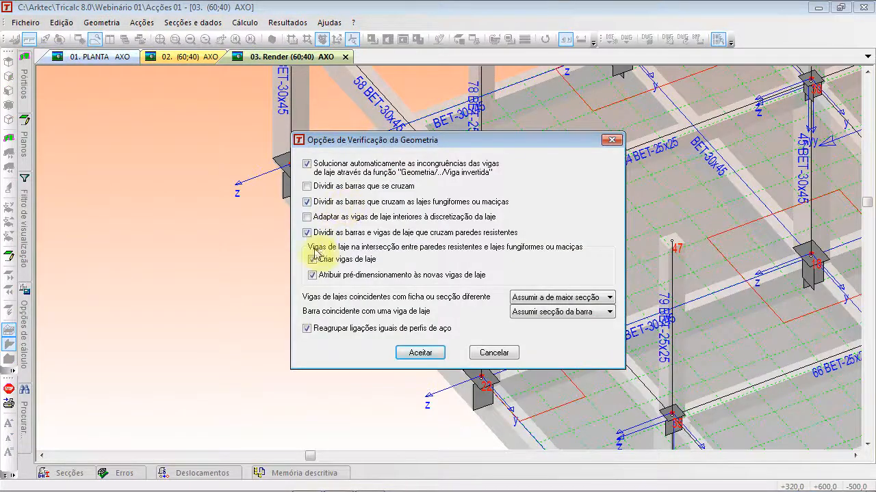
left_click(420, 353)
left_click(490, 285)
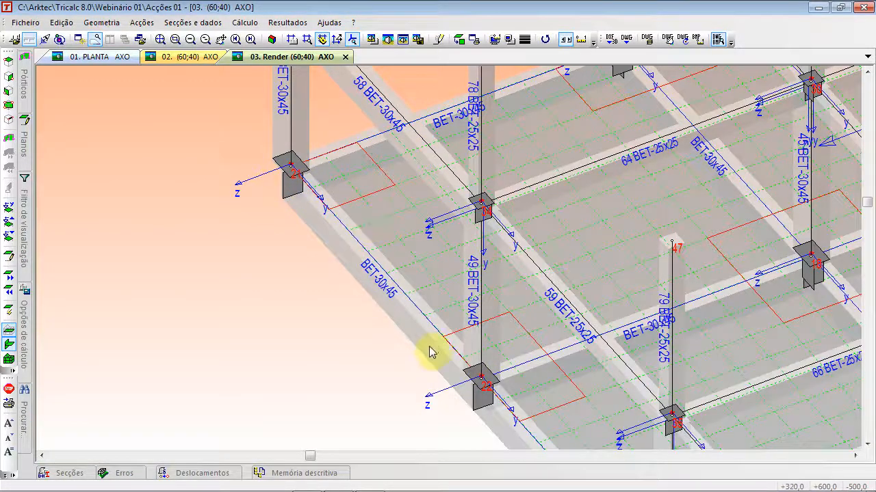
- Show only horizontal plane 300, defined through a corner node of the slab
scroll(431, 352, "down", 1)
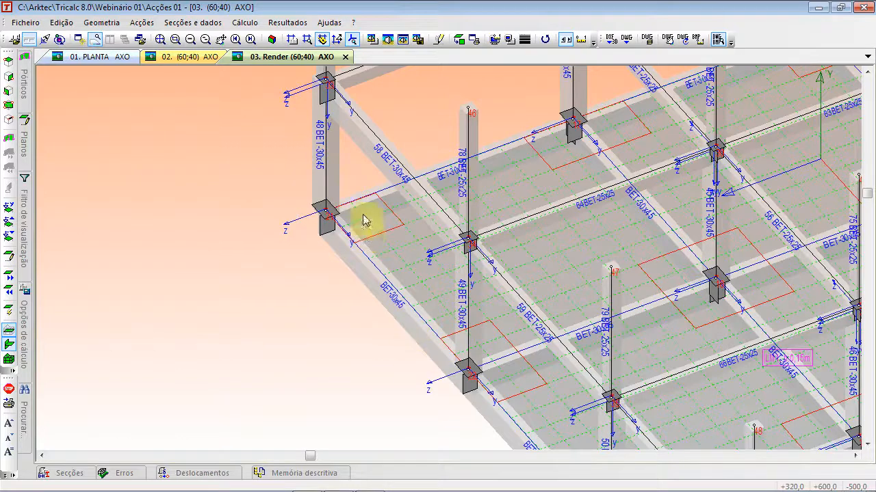
scroll(425, 308, "down", 1)
scroll(430, 300, "up", 1)
scroll(433, 302, "up", 2)
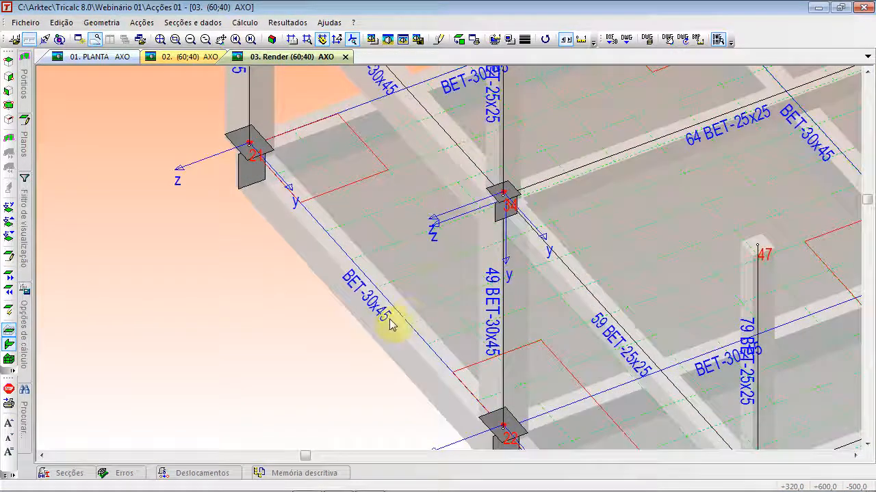
scroll(386, 311, "up", 1)
scroll(388, 311, "down", 3)
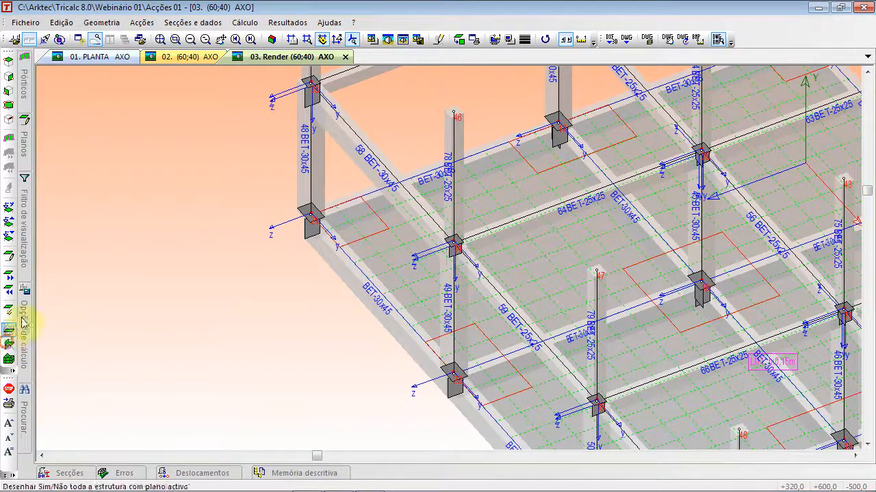
left_click(26, 152)
left_click(15, 88)
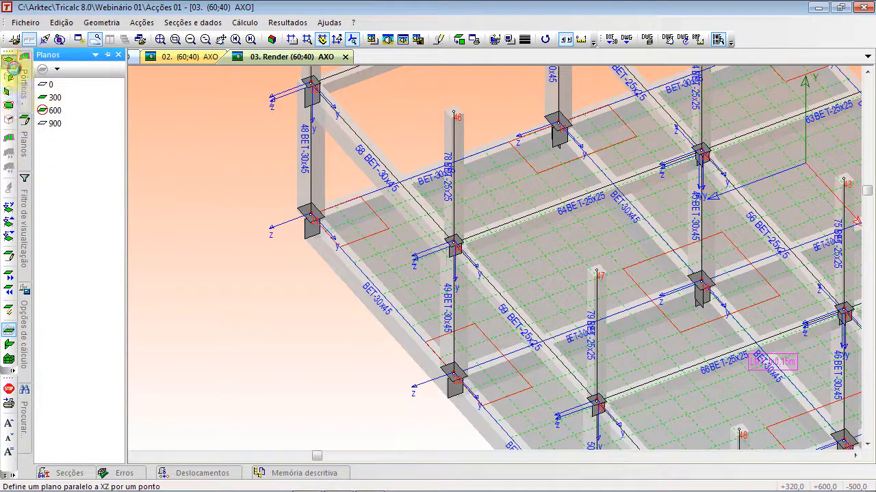
left_click(312, 215)
scroll(549, 247, "down", 3)
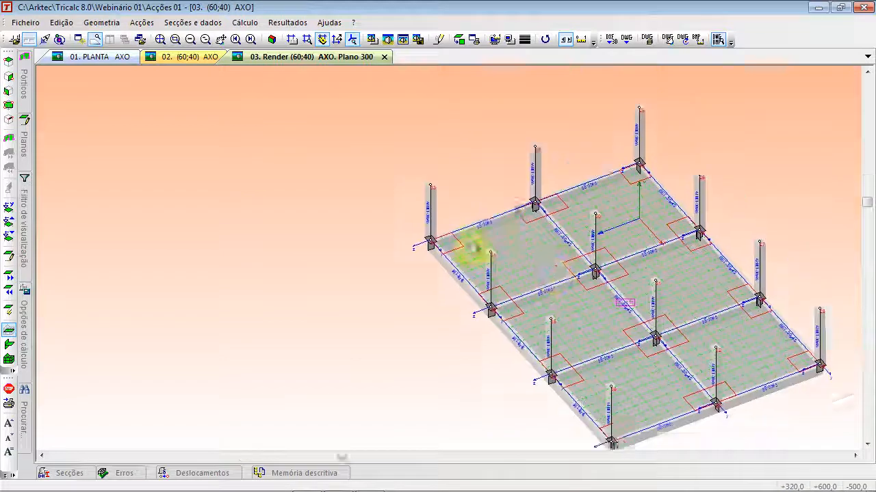
middle_click_drag(473, 251, 357, 249)
scroll(382, 233, "up", 3)
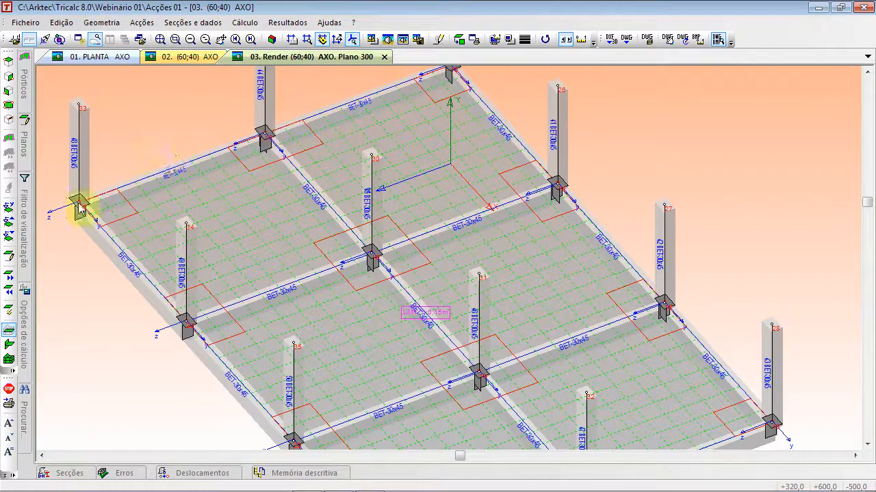
- Define a continuous plane action of 10 kN/ml in hypothesis 0 G Permanentes, directed along Yg-, and place it along the slab's back edge
left_click(141, 23)
left_click(171, 143)
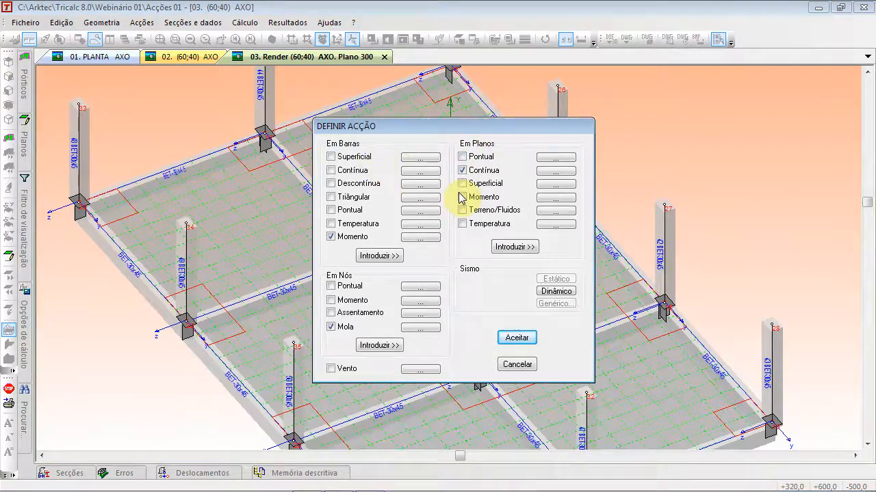
left_click_drag(489, 126, 460, 189)
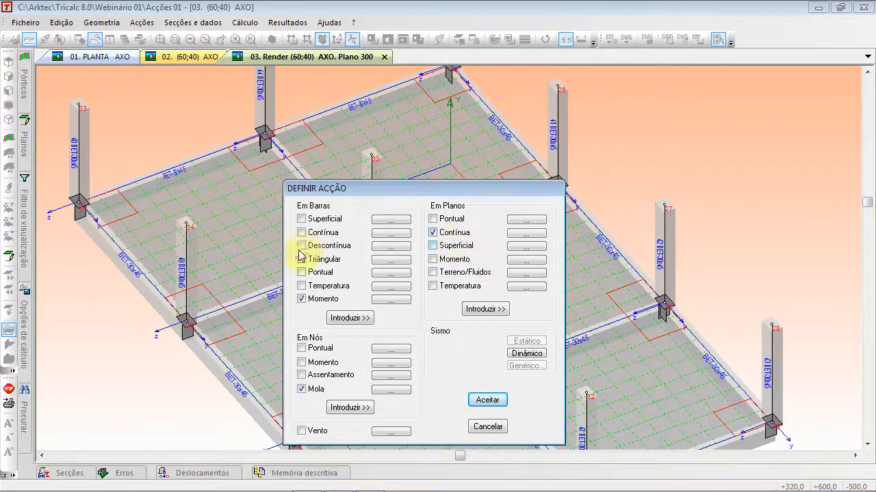
left_click(537, 237)
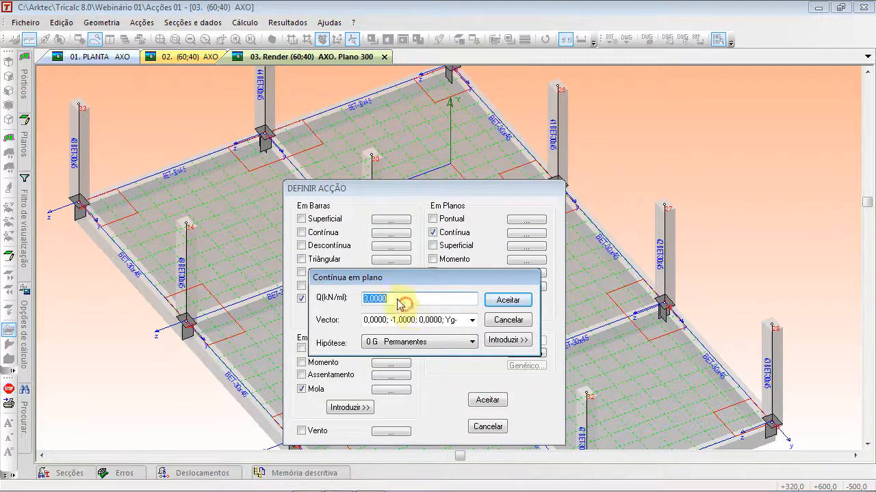
type("10")
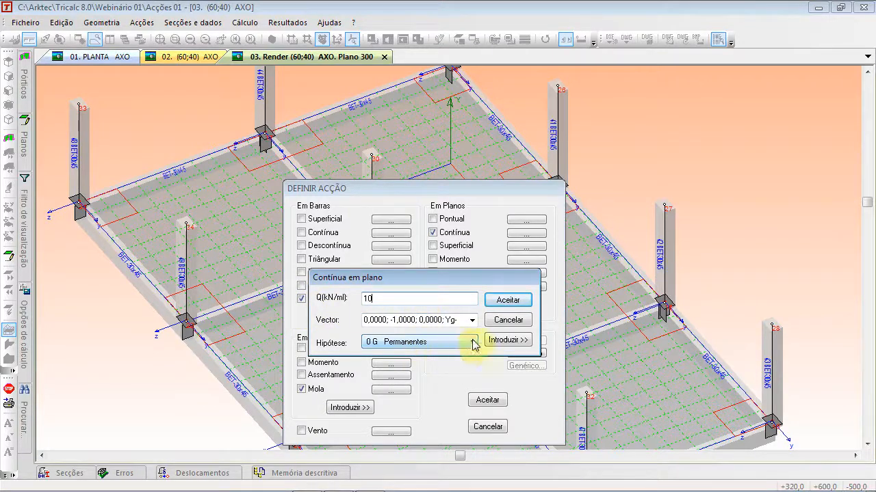
left_click(514, 340)
left_click(79, 201)
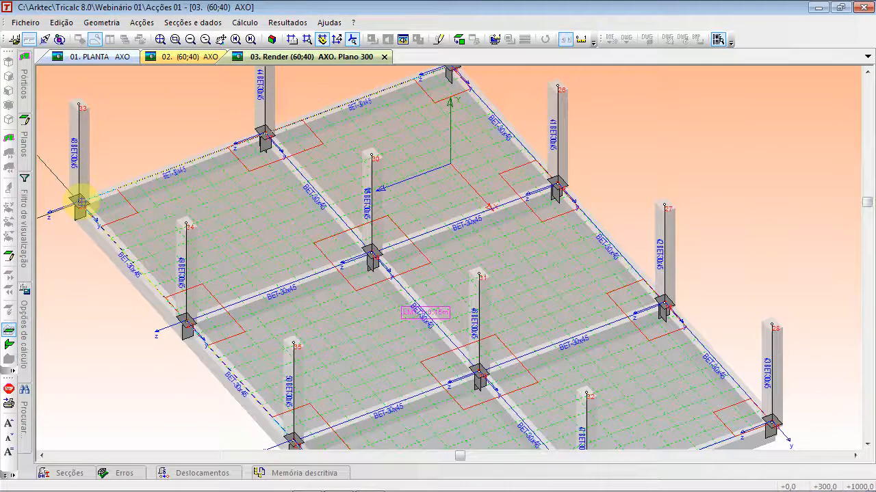
scroll(469, 108, "up", 3)
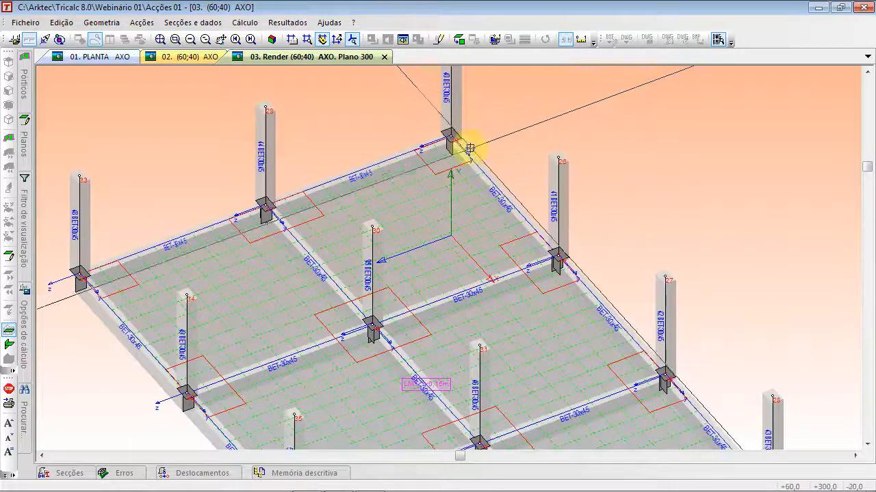
left_click(470, 148)
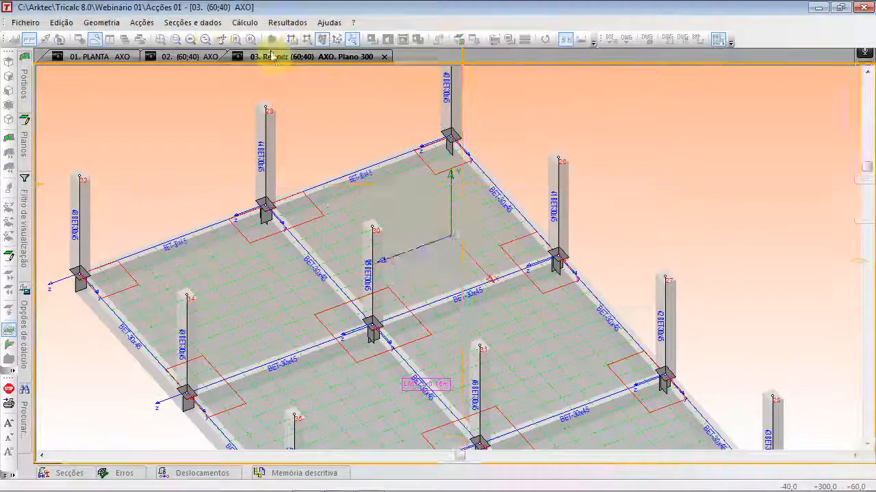
left_click(520, 234)
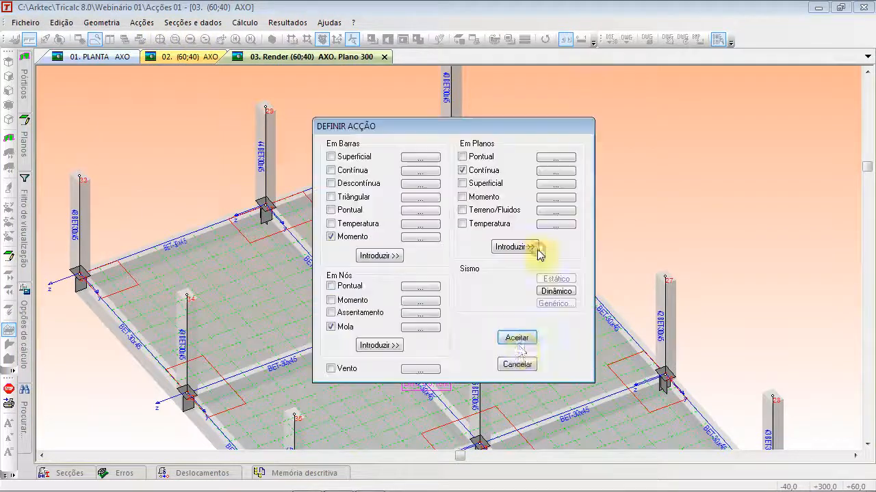
left_click(521, 341)
- Switch on the drawing of actions on the structure
left_click(142, 23)
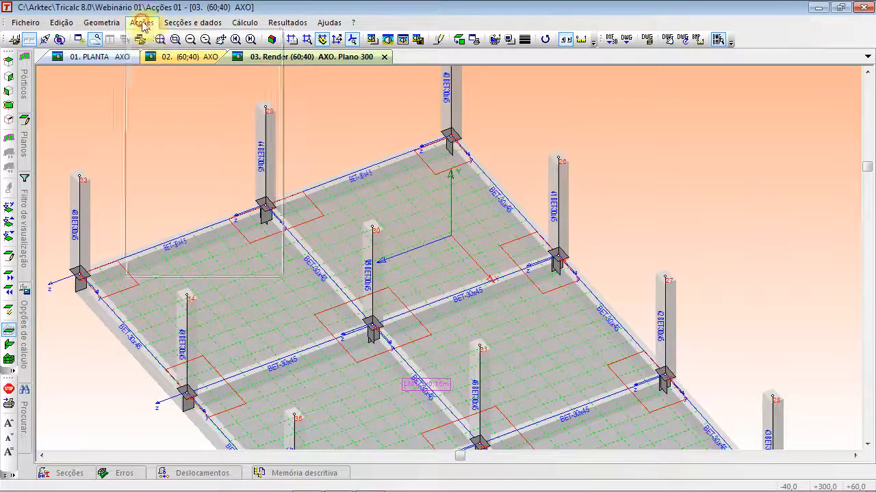
left_click(176, 112)
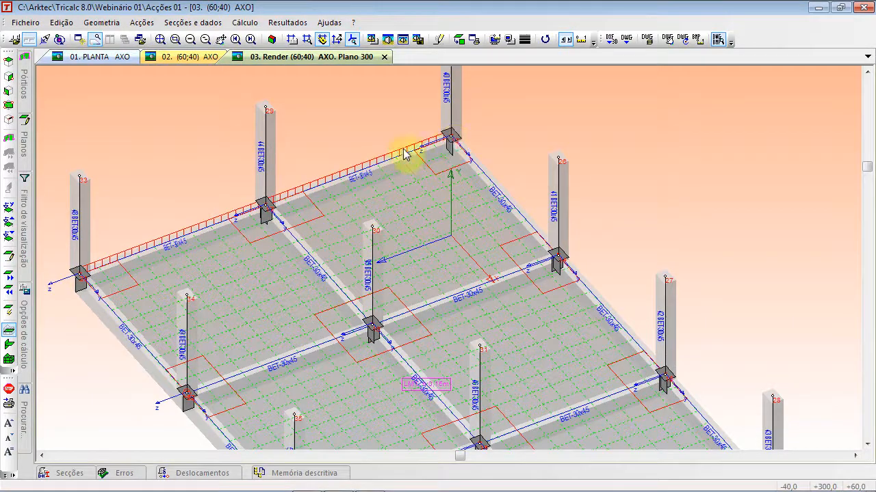
scroll(391, 211, "down", 2)
scroll(338, 181, "up", 1)
middle_click_drag(339, 181, 325, 182)
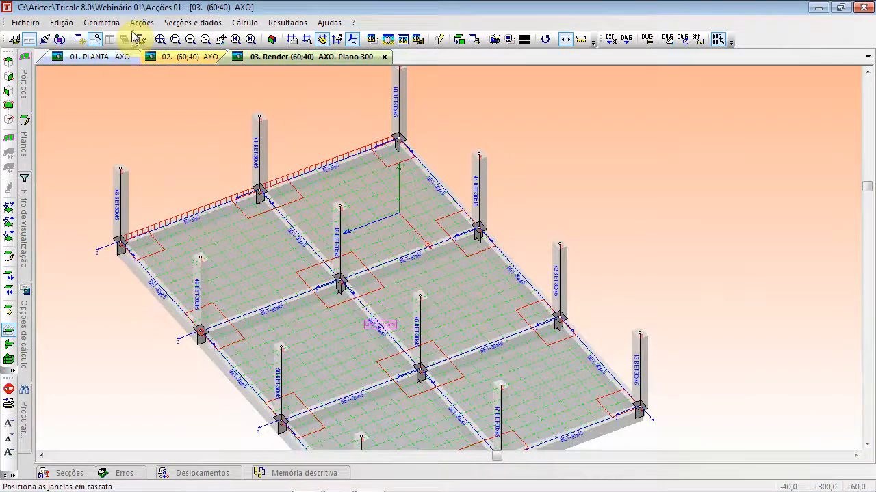
- Introduce the 10 kN/ml continuous plane action along the remaining three slab edges, from corner to corner, in hypothesis 0 G Permanentes
left_click(141, 22)
left_click(181, 143)
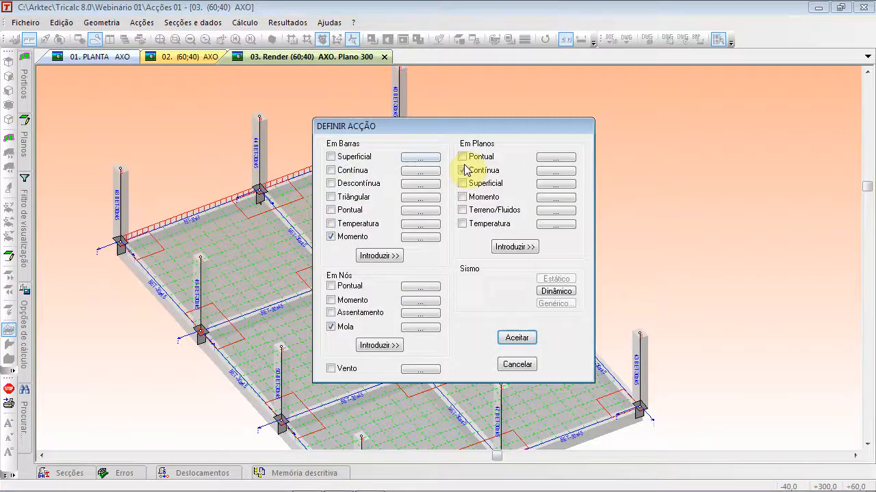
left_click(549, 170)
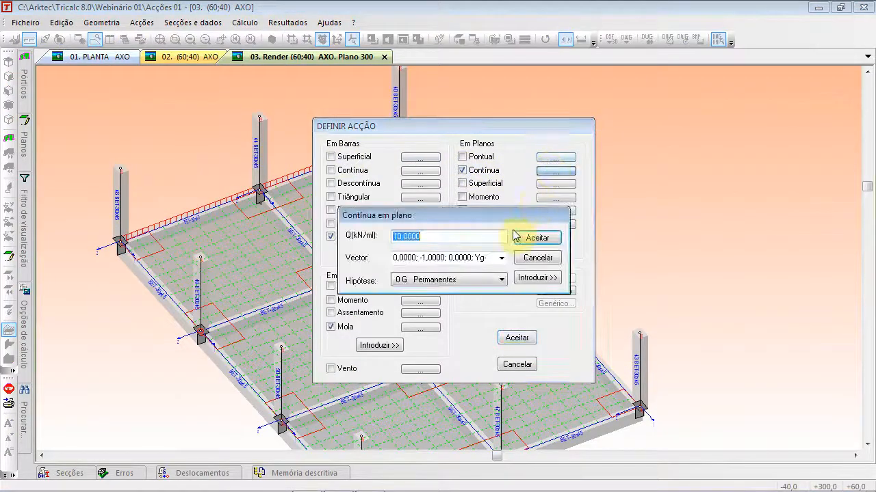
left_click(539, 280)
left_click(401, 138)
left_click(638, 408)
scroll(584, 369, "down", 1)
middle_click_drag(582, 370, 584, 235)
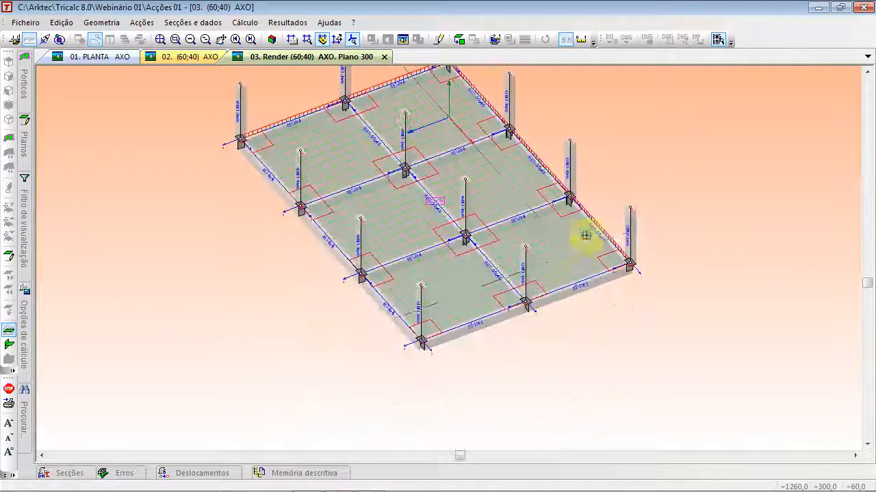
left_click(630, 263)
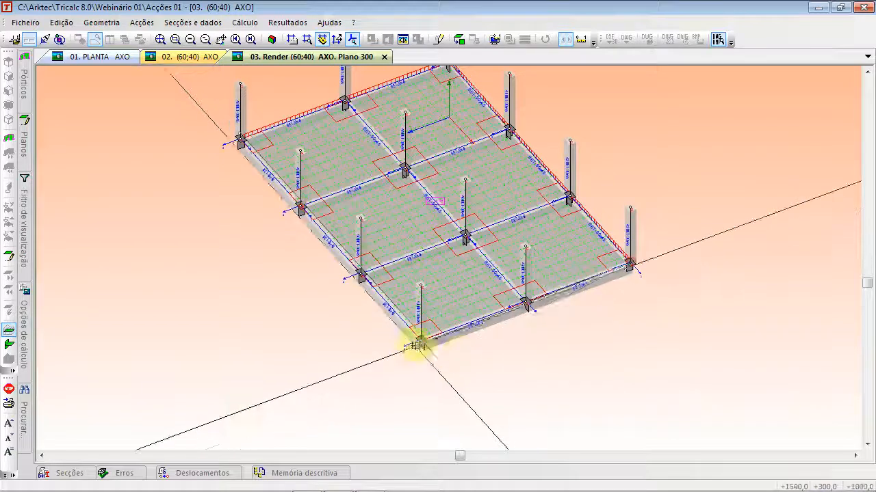
left_click(420, 341)
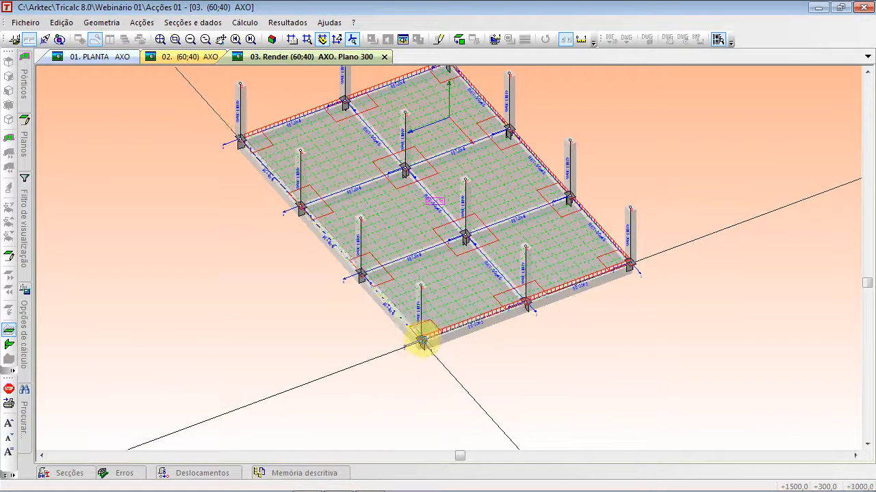
left_click(234, 139)
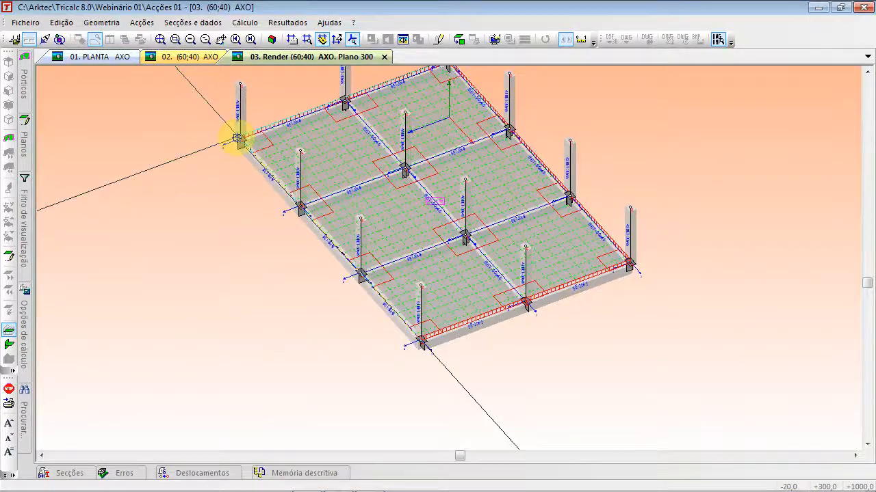
- Place two more 10 kN/ml continuous actions obliquely across the slab interior, crossing the central beam line, and end the command
scroll(362, 214, "up", 2)
left_click(352, 198)
left_click(537, 183)
left_click(485, 291)
left_click(551, 231)
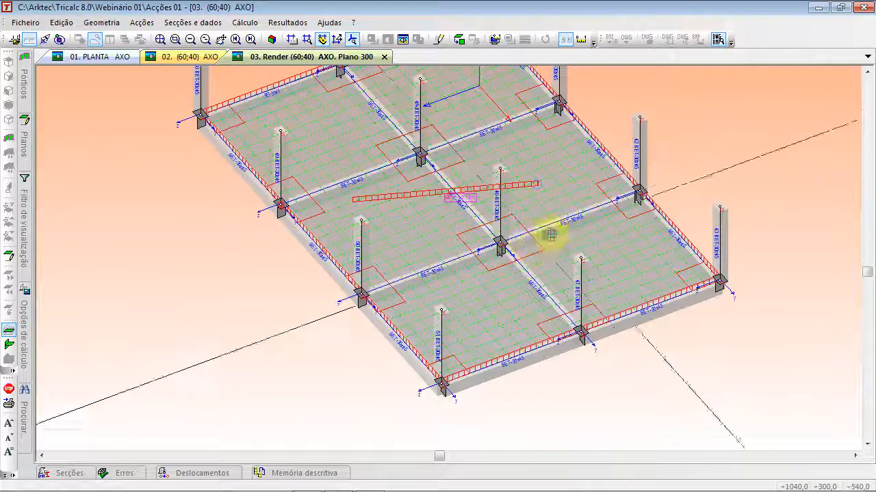
scroll(552, 245, "up", 2)
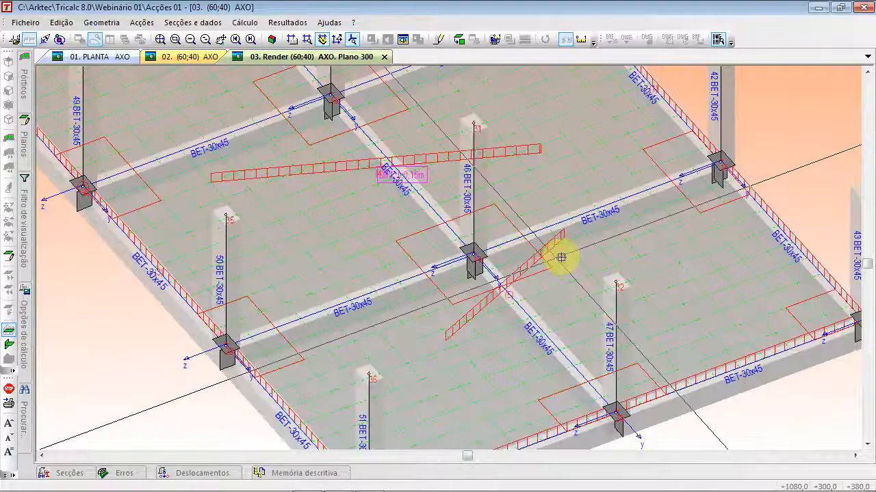
scroll(573, 263, "down", 4)
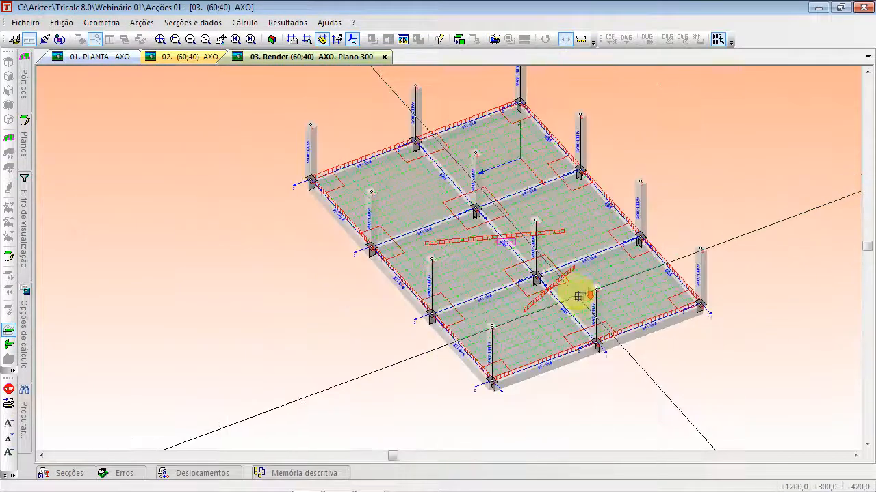
scroll(582, 238, "up", 3)
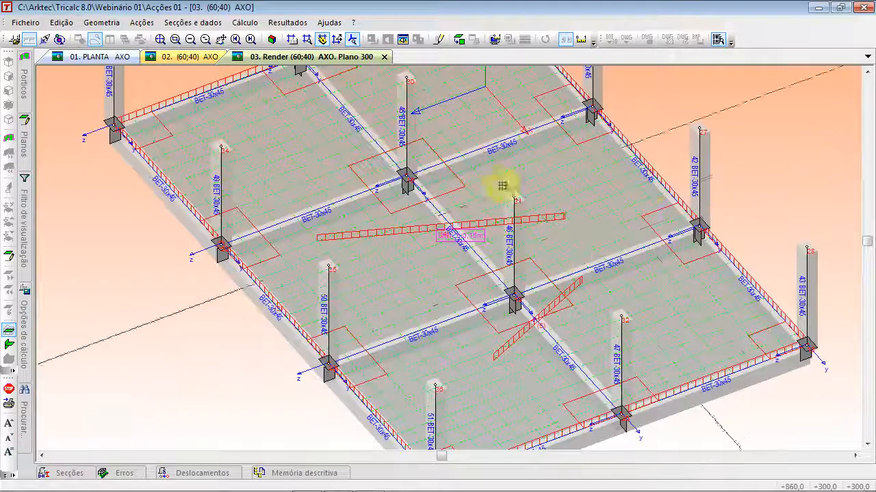
left_click(707, 86)
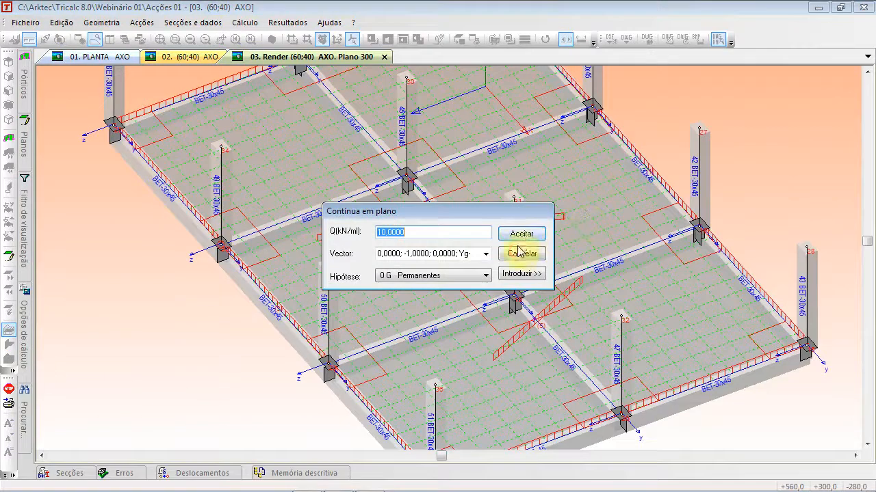
left_click(518, 251)
- Define a surface plane action of 3 kN/m2 in hypothesis 0 G Permanentes plus 1 kN/m2 in 1 Q1 Sobrecargas, directed along Yg-
left_click(471, 173)
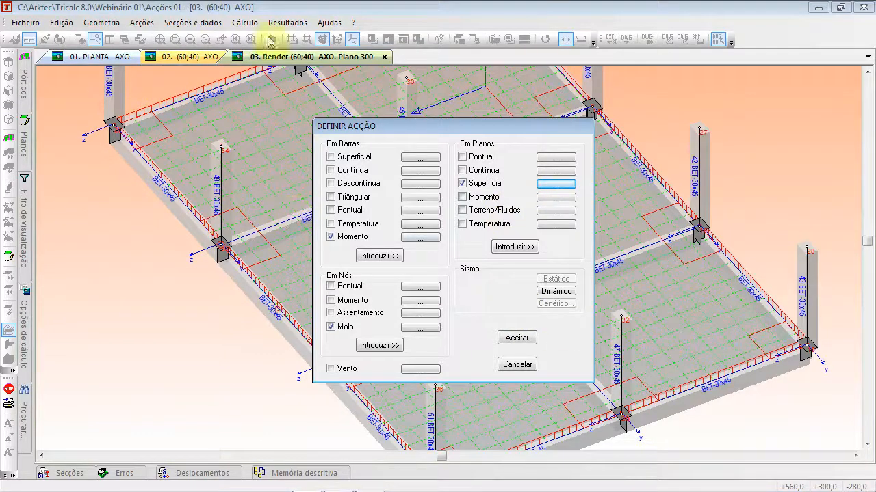
left_click(557, 184)
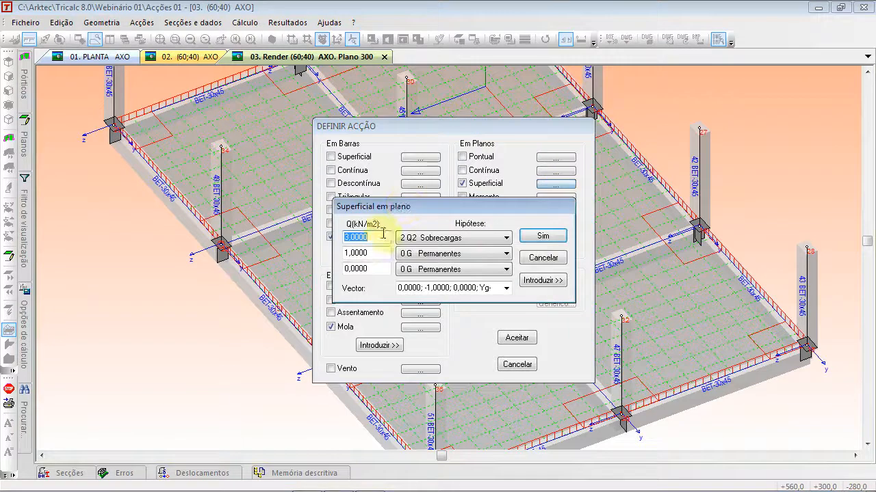
double_click(374, 254)
left_click(410, 238)
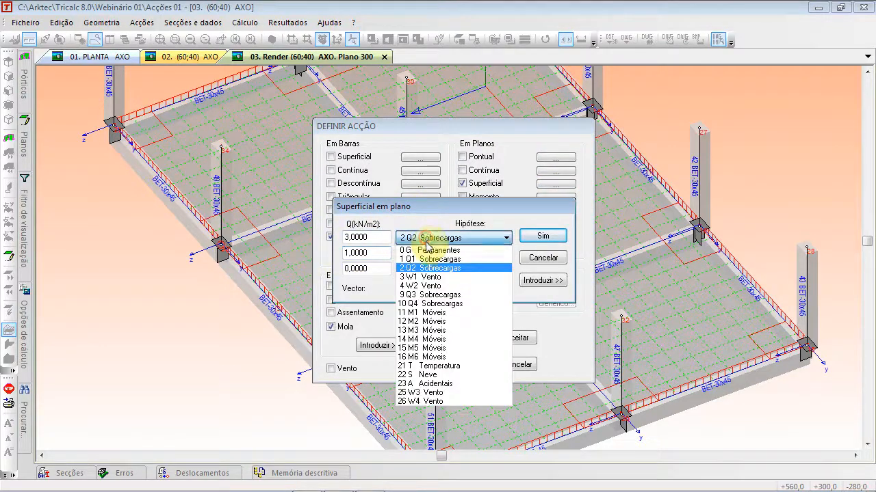
left_click(431, 250)
left_click(427, 254)
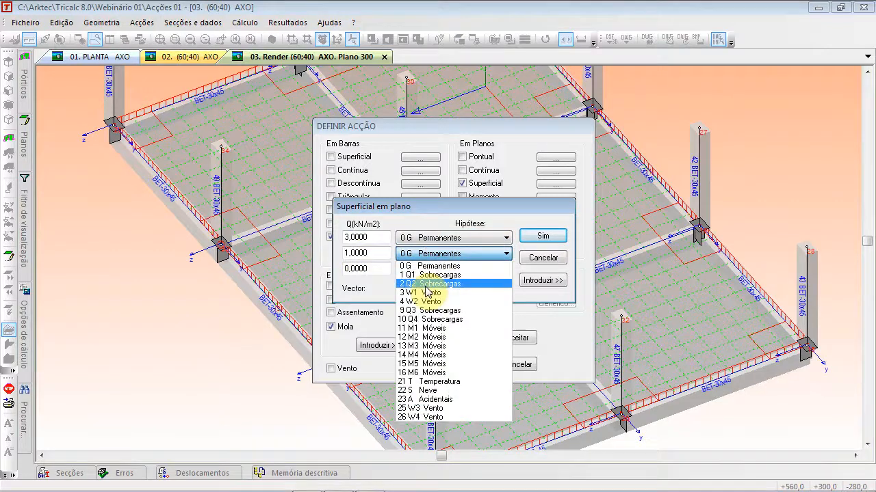
left_click(425, 275)
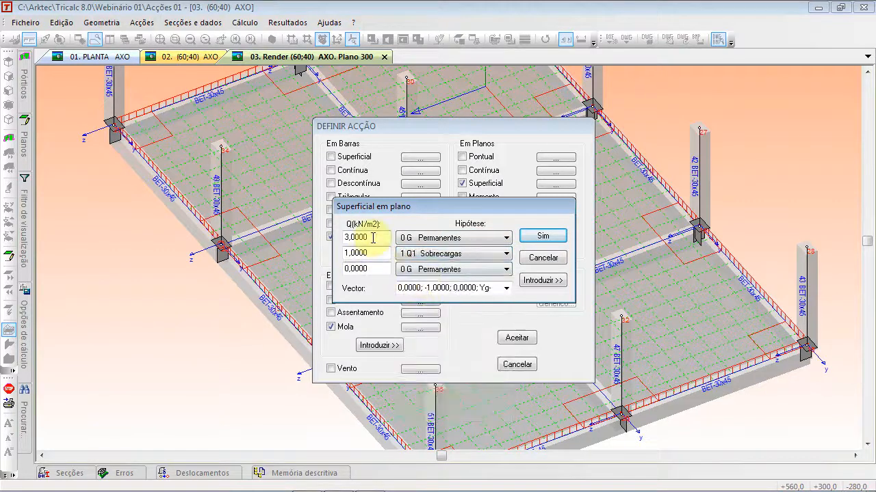
- Introduce the surface action over the corner slab panel bounded by columns 44, 45, 48 and 49, inspect it closely and end the command
left_click(540, 282)
scroll(351, 267, "up", 3)
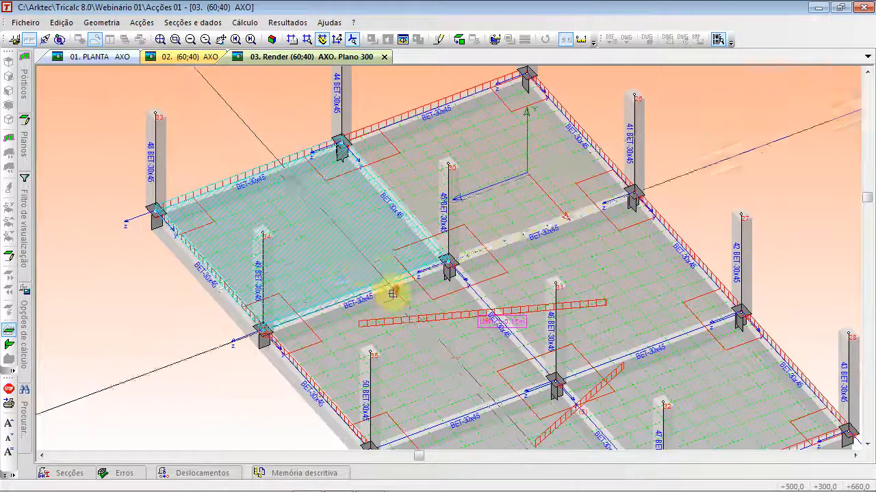
scroll(393, 294, "up", 3)
scroll(398, 296, "down", 1)
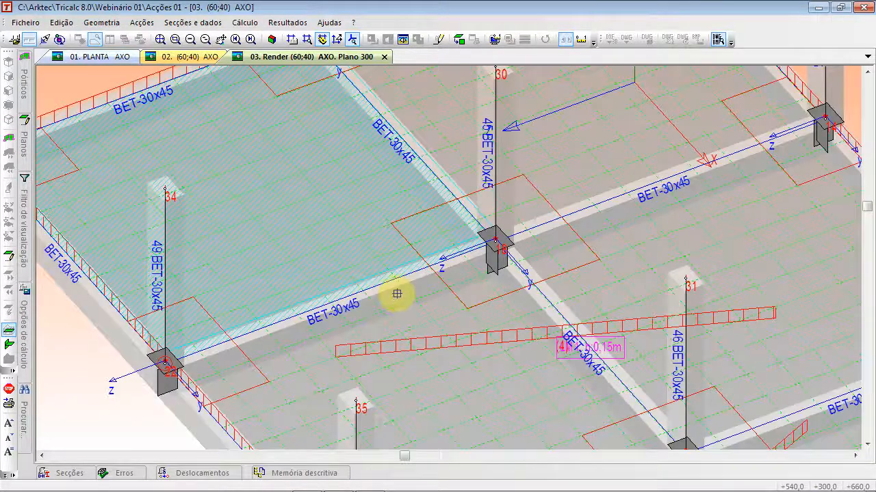
key("Down")
key("Down")
key("Down")
scroll(396, 347, "up", 1)
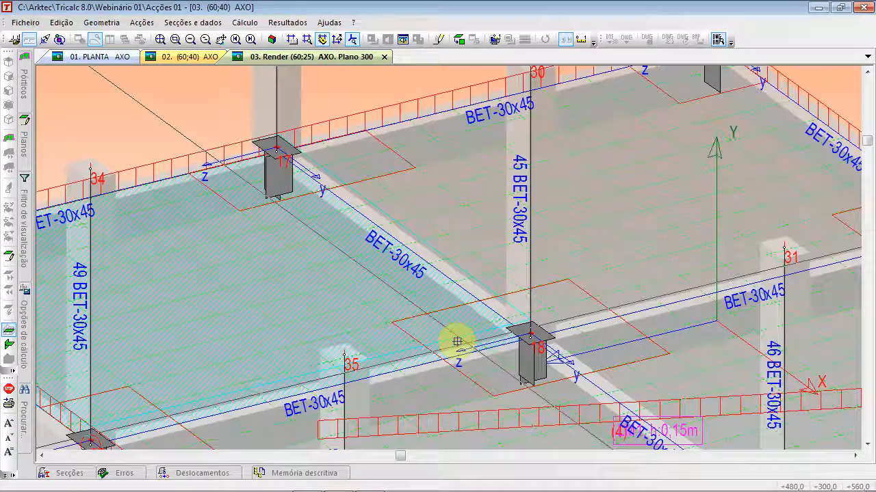
scroll(457, 330, "down", 2)
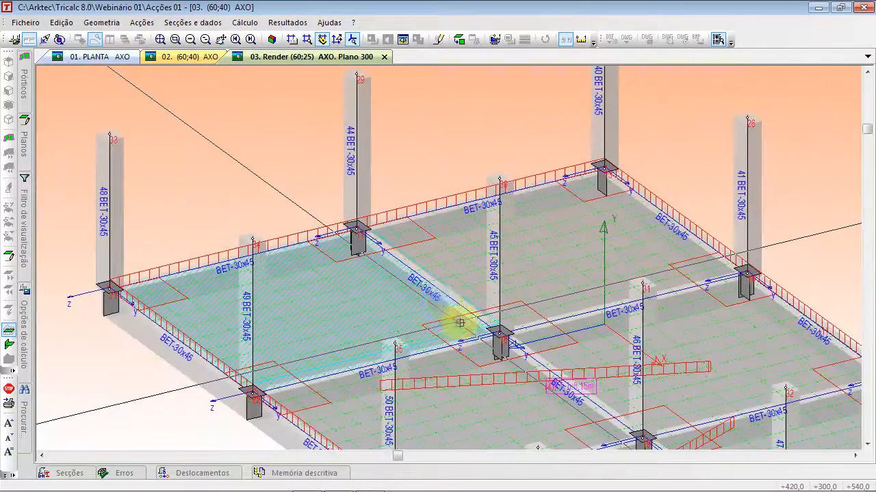
right_click(316, 159)
- Choose the point action (Pontual) instead of the surface action as the plane action type to define
left_click(542, 256)
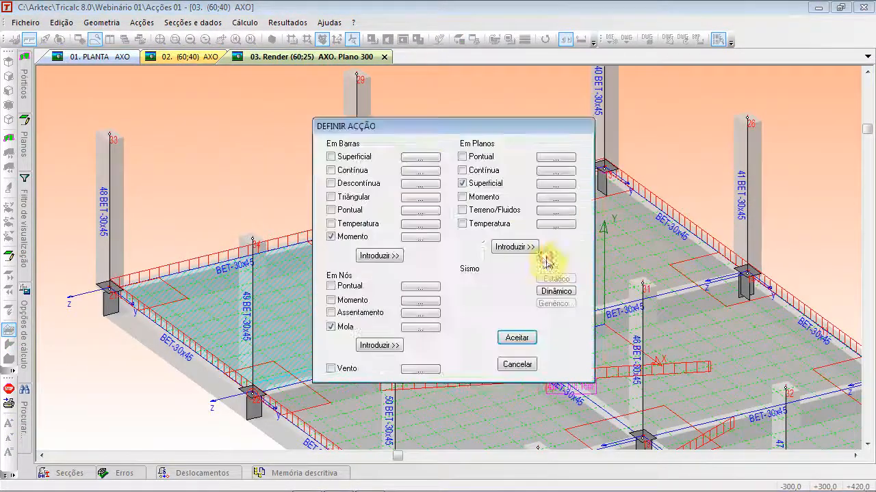
left_click(481, 183)
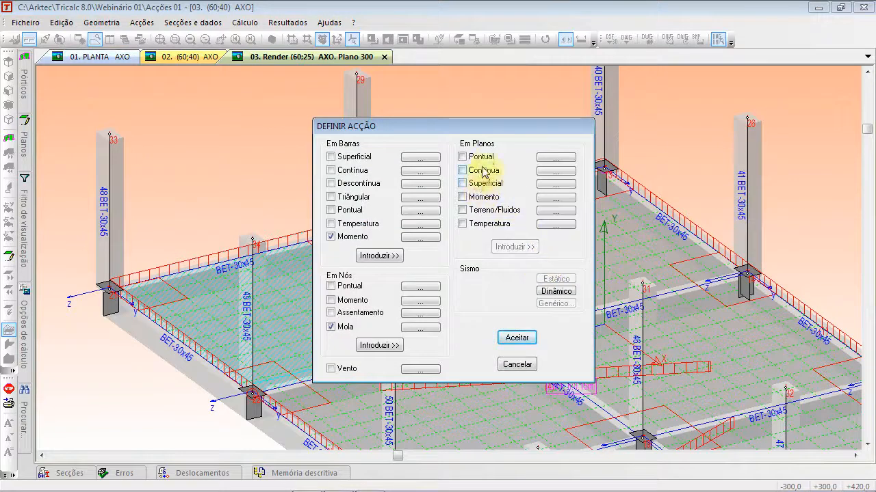
left_click(486, 158)
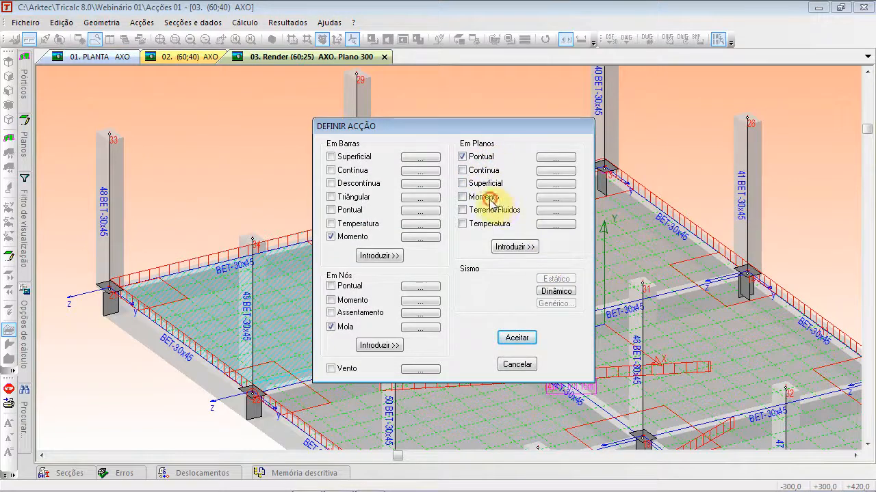
left_click(483, 158)
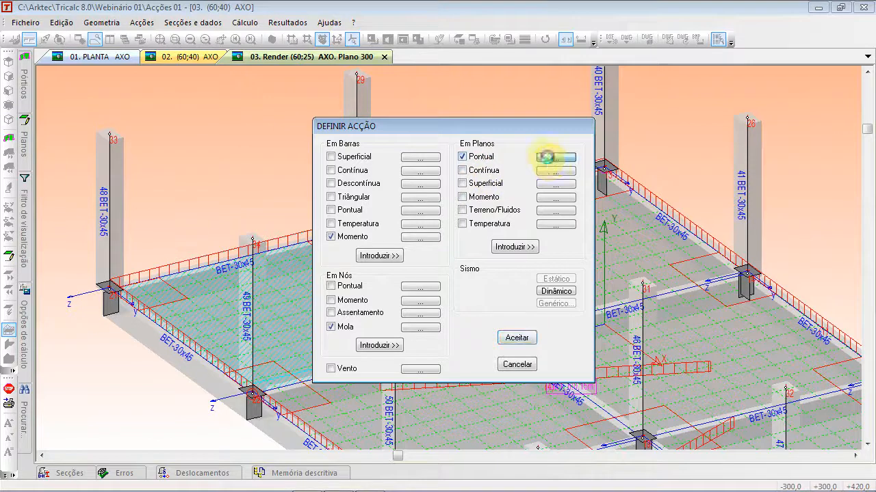
- Place four permanent point loads of 10 kN in the Yg- direction on the slab at plane 300
left_click(547, 158)
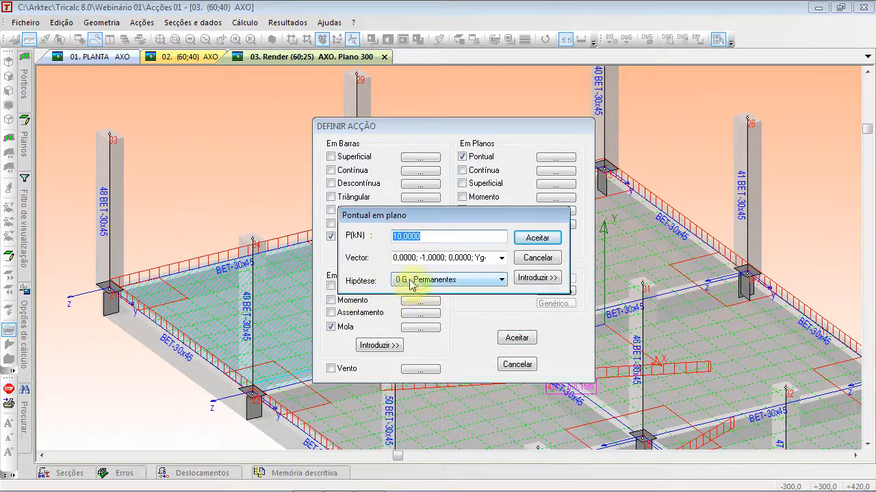
left_click(537, 279)
scroll(527, 273, "up", 3)
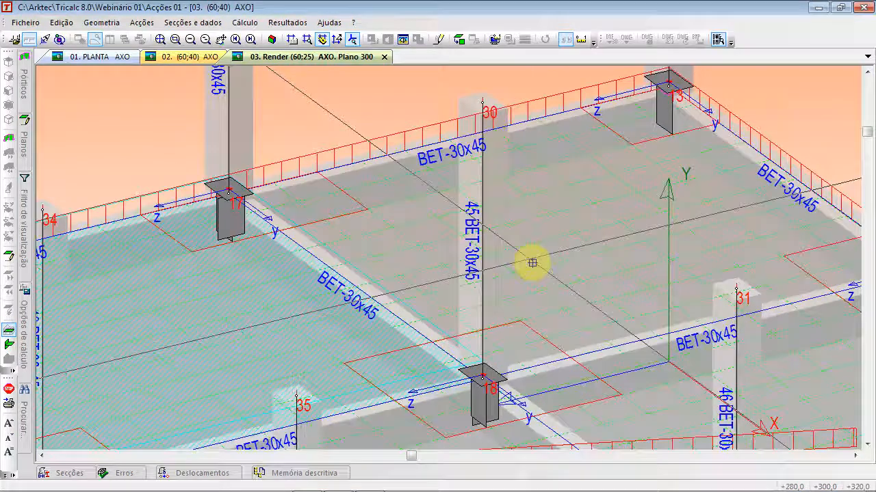
scroll(528, 260, "down", 3)
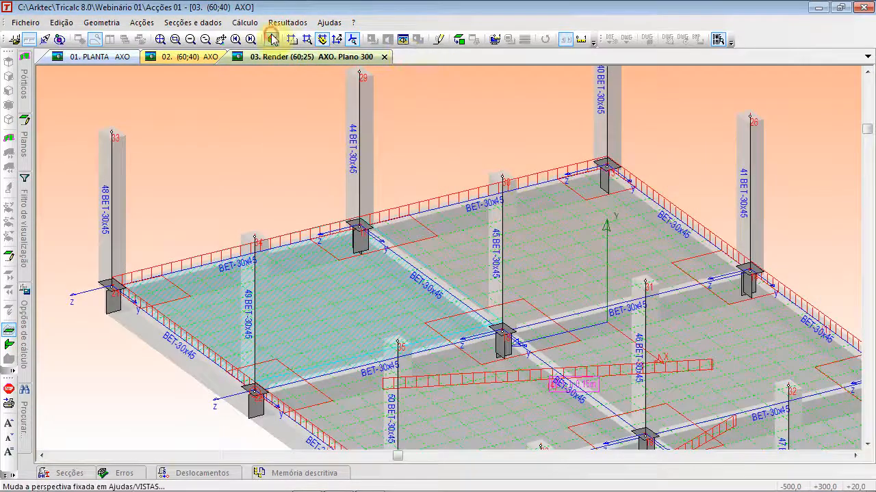
left_click(292, 39)
scroll(440, 229, "up", 5)
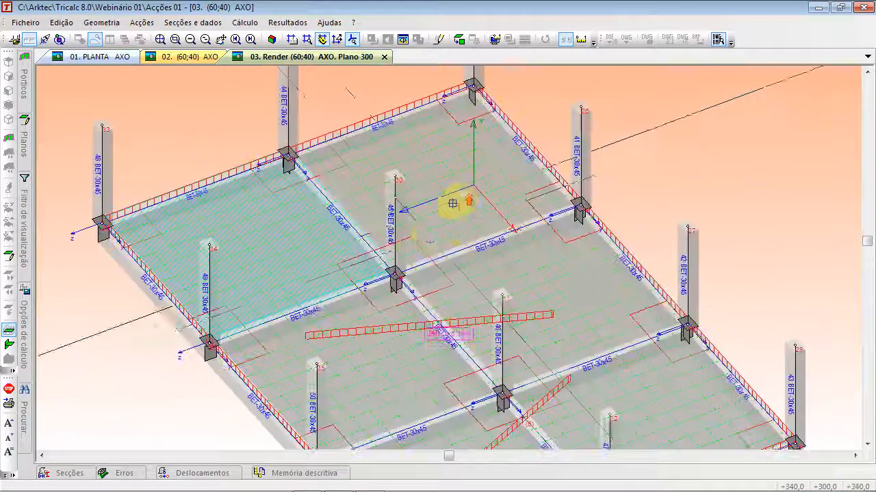
scroll(415, 271, "up", 3)
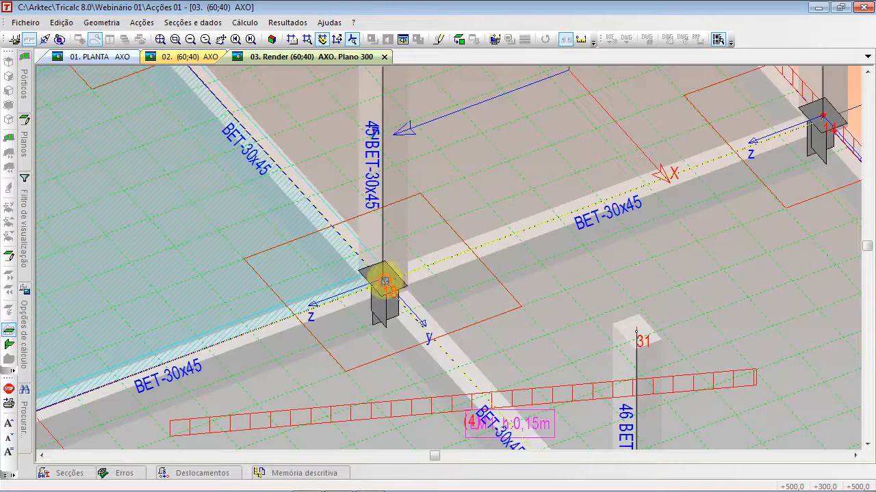
scroll(393, 291, "up", 4)
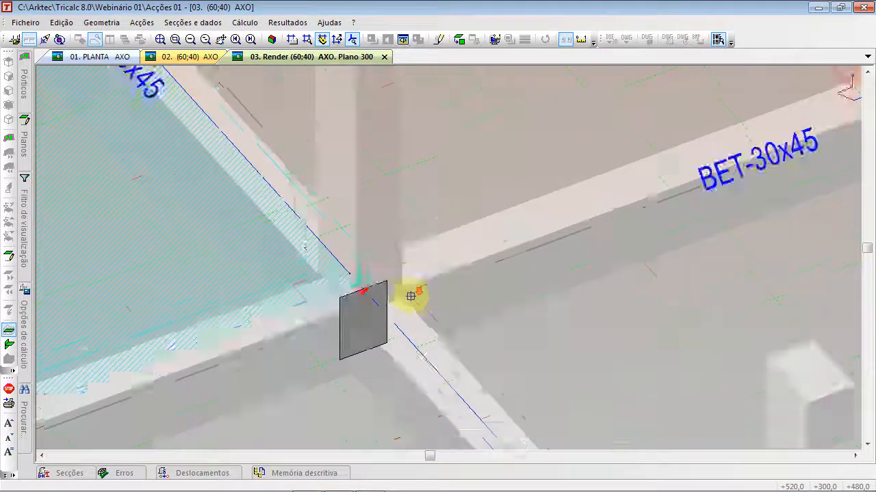
scroll(410, 296, "down", 5)
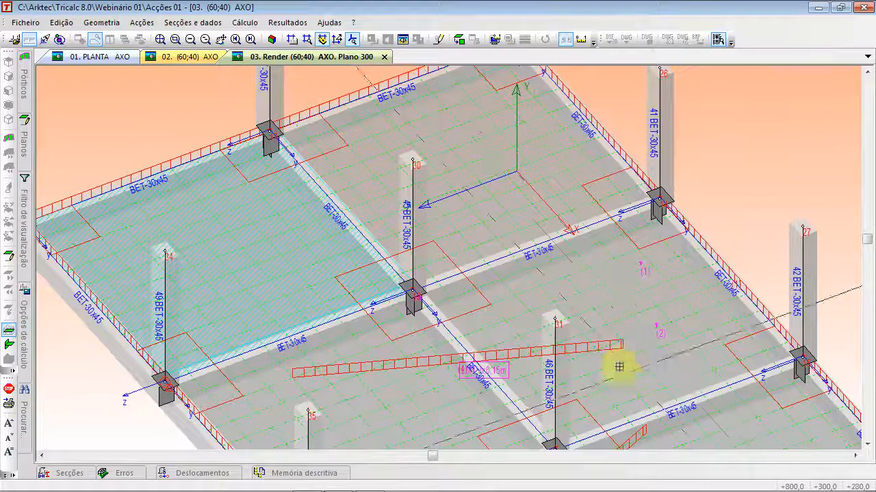
left_click(591, 280)
left_click(502, 213)
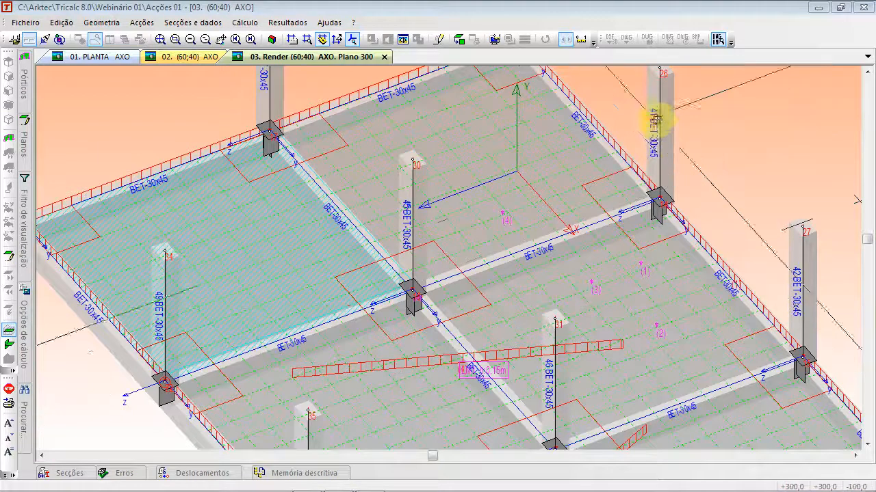
left_click(707, 150)
left_click(542, 236)
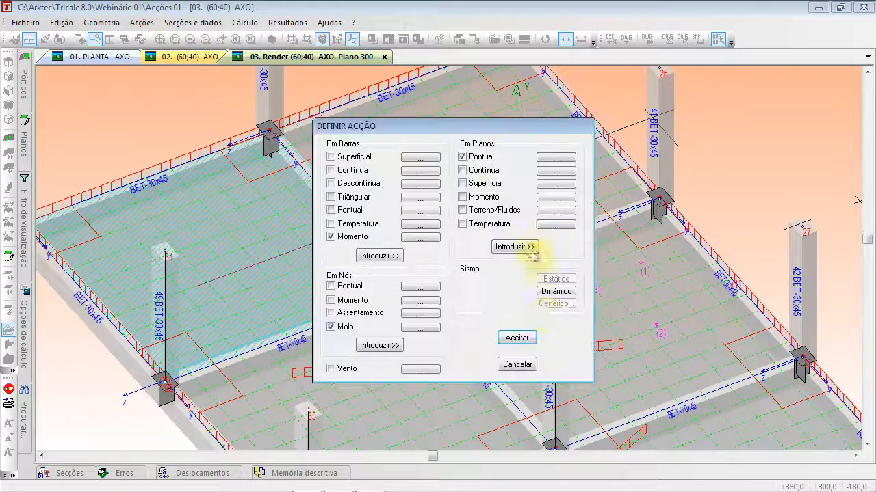
left_click(518, 364)
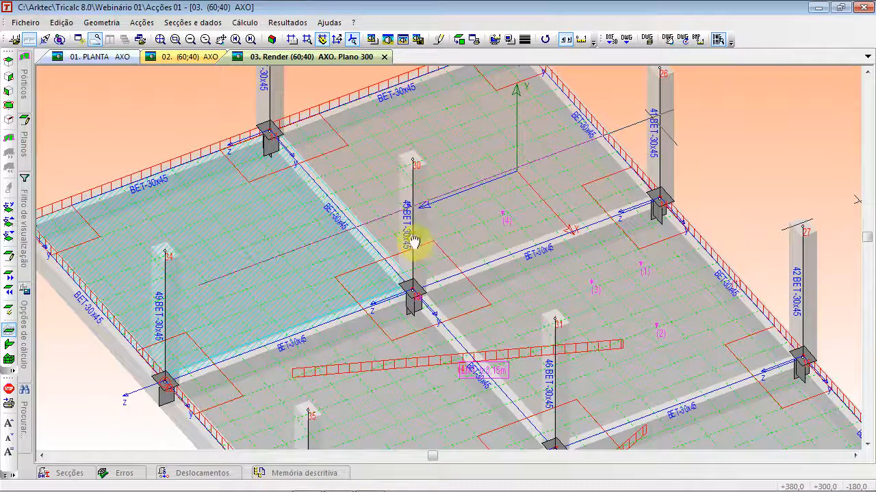
- Define a plane temperature action with T+ 45 ºC and T- 18 ºC in hypothesis 21 T for an entire slab or wall
middle_click_drag(415, 239, 497, 301)
scroll(497, 301, "down", 2)
left_click(141, 23)
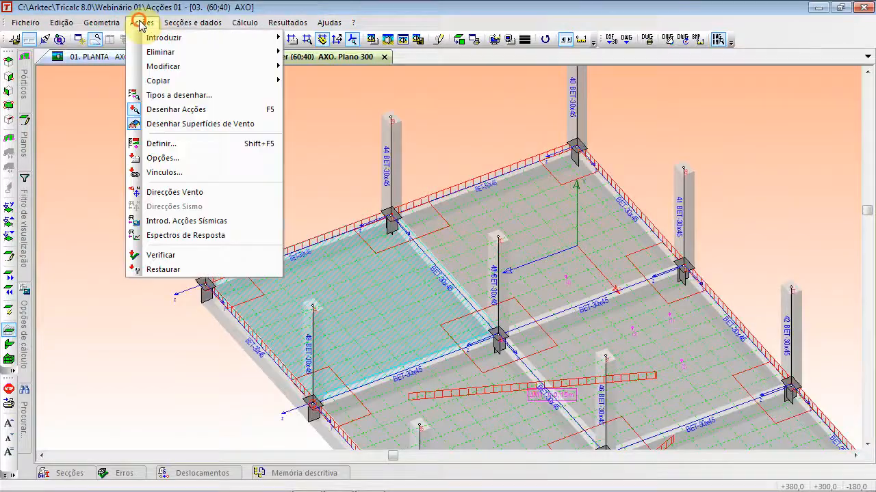
left_click(173, 144)
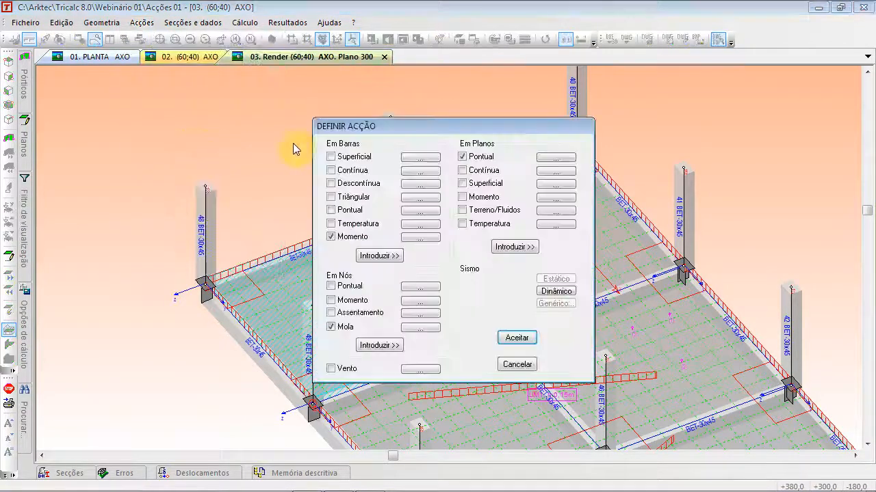
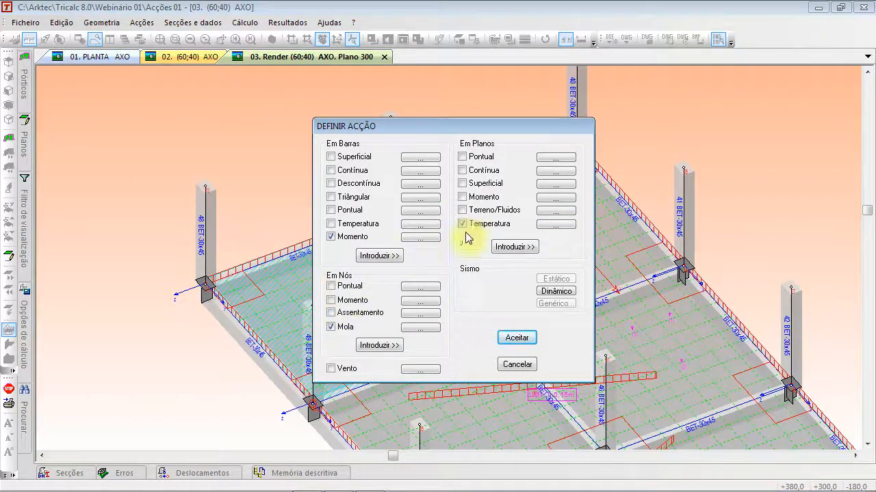
left_click(554, 225)
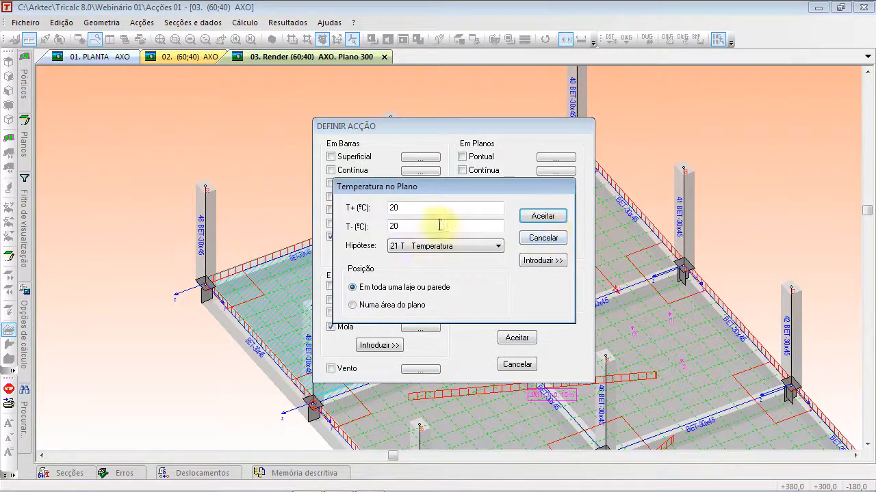
left_click_drag(425, 212, 375, 208)
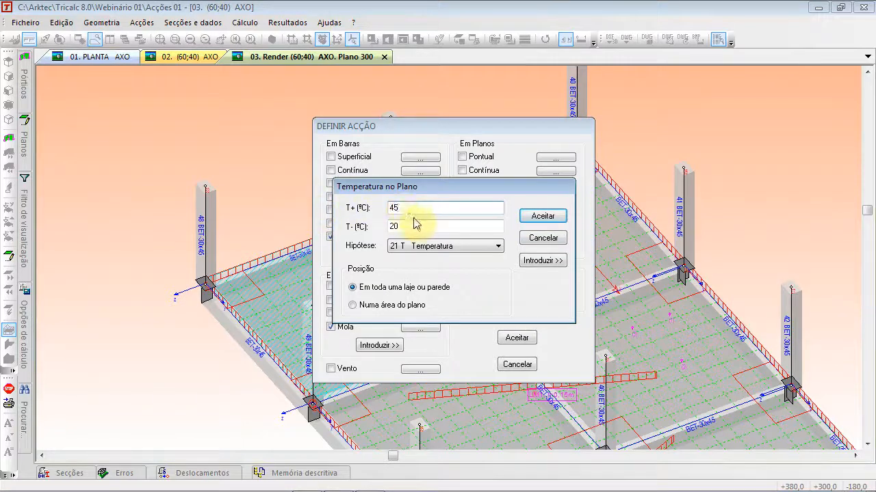
left_click_drag(411, 224, 360, 225)
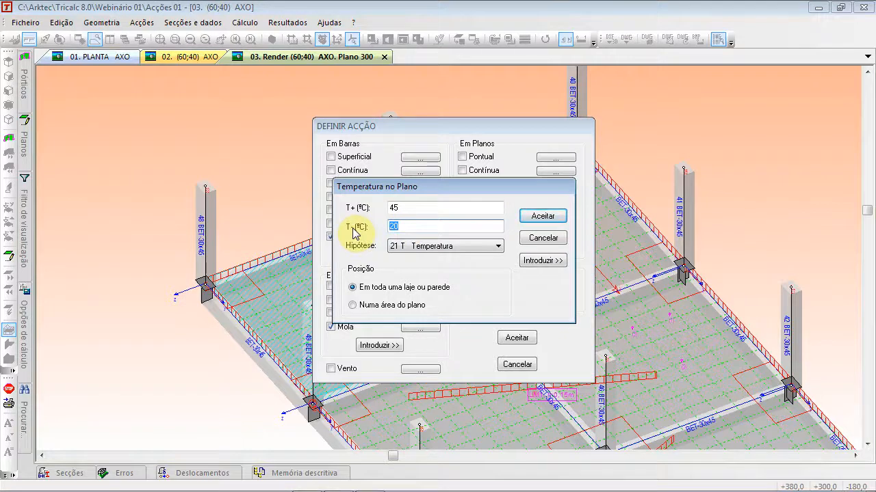
type("18")
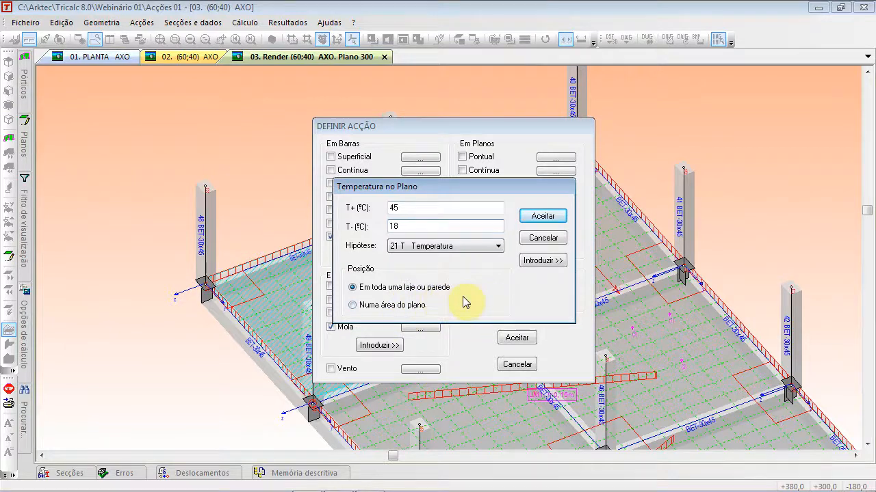
left_click(551, 262)
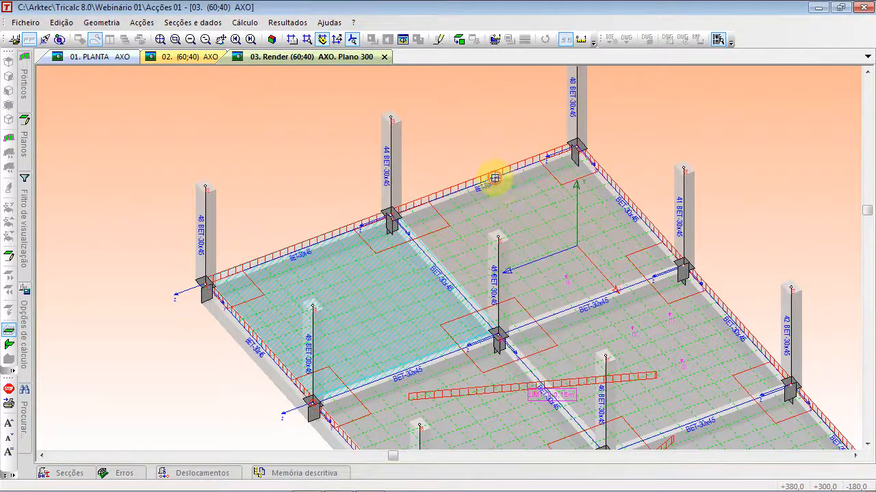
- Apply the temperature action to the slabs by enclosing the whole floor in a selection window, and finish defining actions
scroll(567, 283, "down", 3)
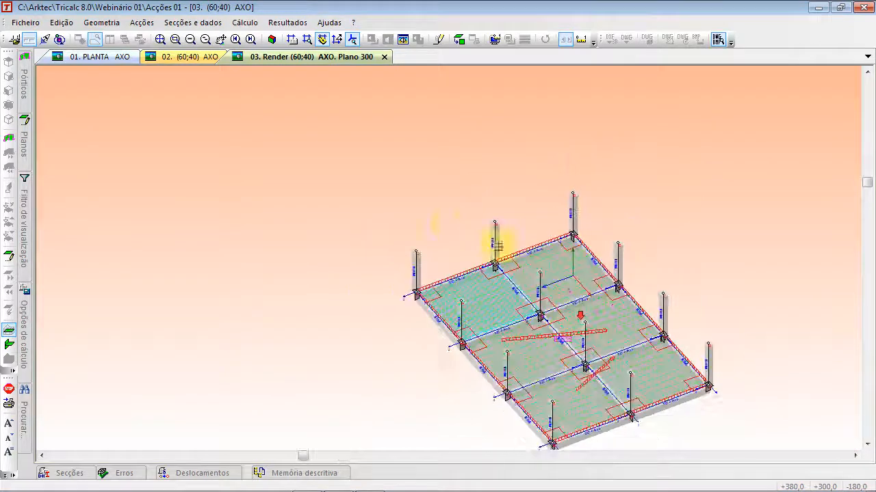
left_click(342, 162)
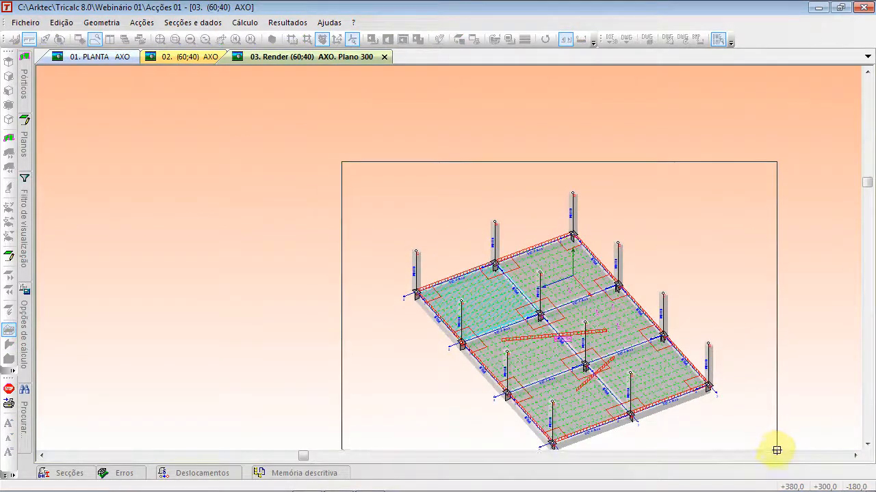
left_click(775, 446)
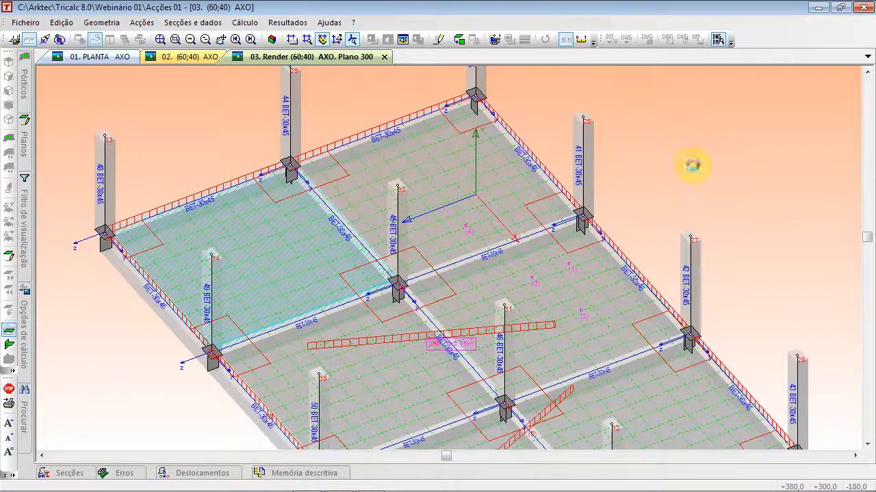
right_click(693, 165)
left_click(518, 233)
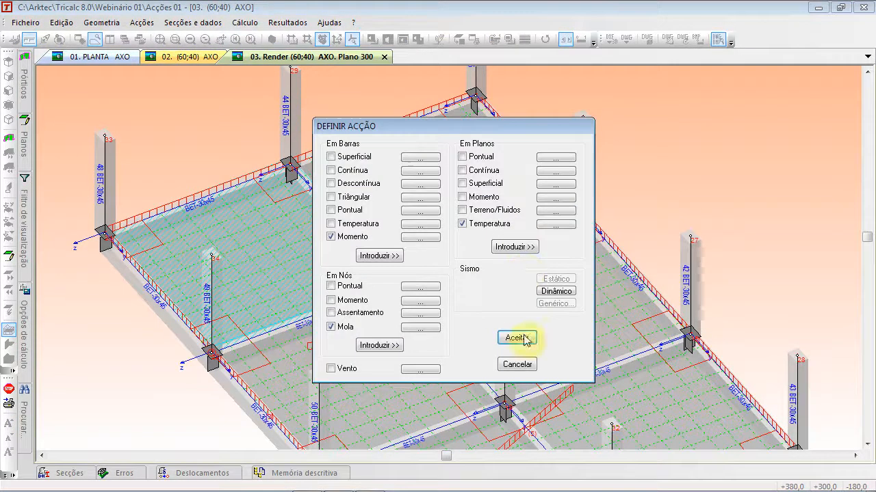
left_click(514, 363)
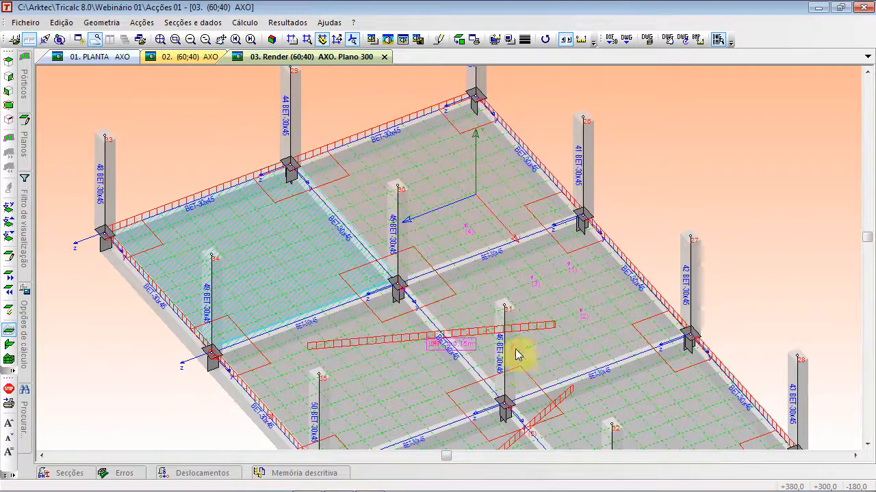
- Show the complete structure again and isolate beam 91 BET-25x25 on the upper level
left_click(251, 39)
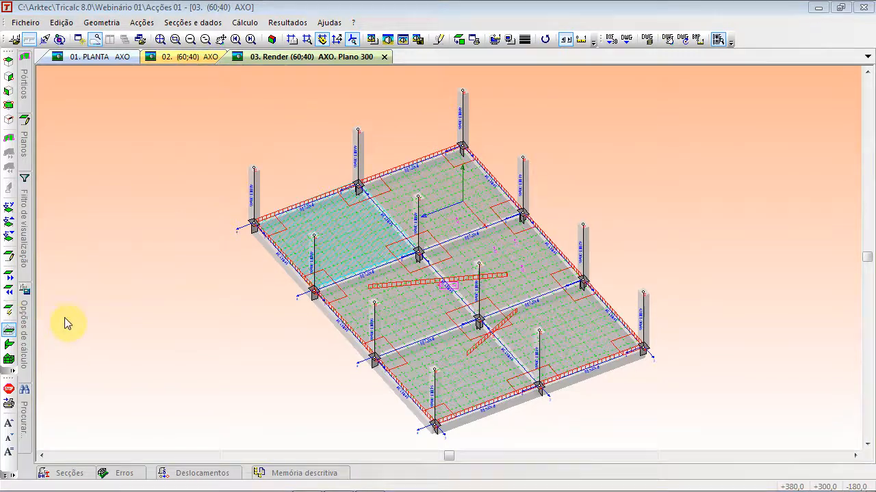
left_click(9, 358)
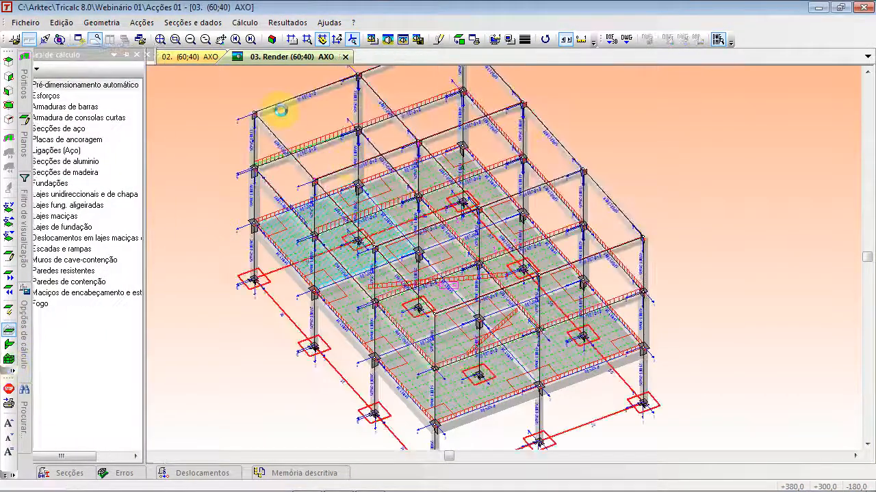
scroll(307, 168, "up", 5)
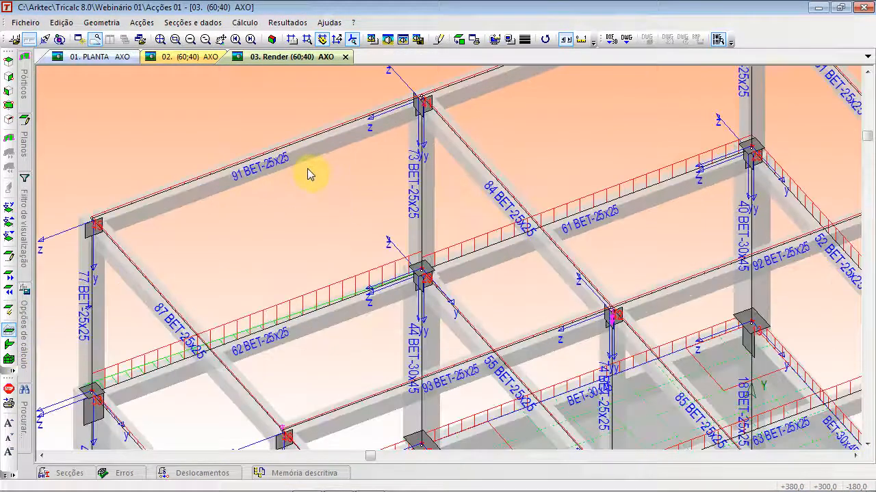
left_click(9, 122)
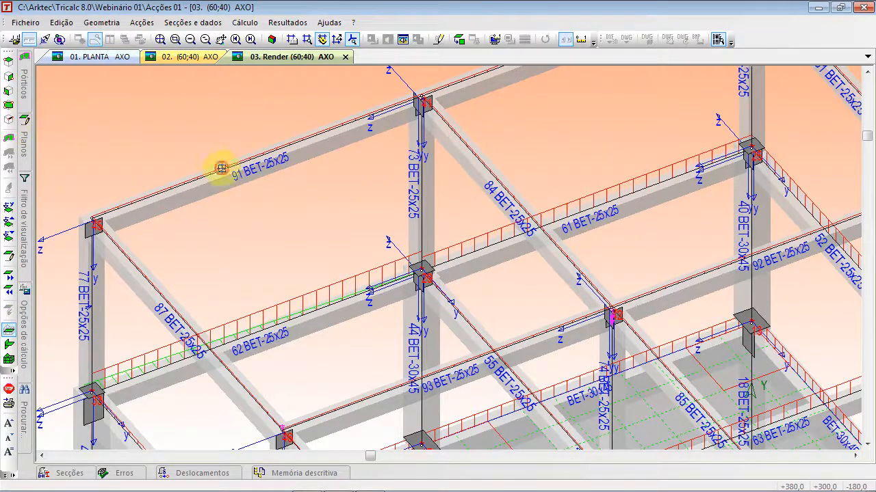
left_click(221, 169)
middle_click_drag(328, 136, 504, 185)
scroll(429, 181, "up", 1)
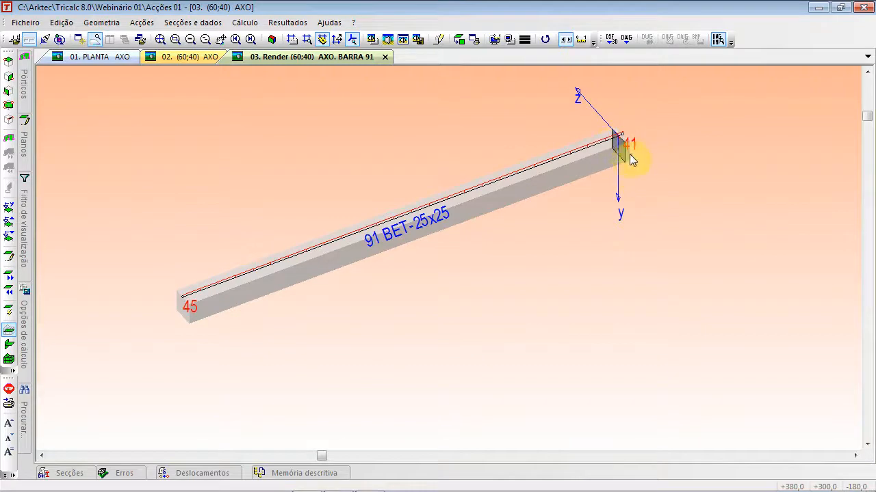
- Define a point action for bars of 300 kN at a distance of 100 cm, in the Yg- direction and hypothesis 0 G Permanentes
left_click(147, 22)
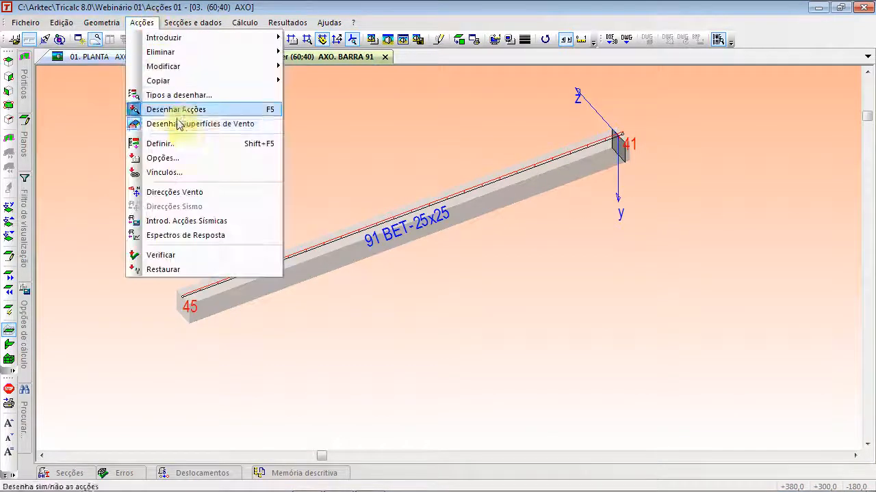
left_click(189, 142)
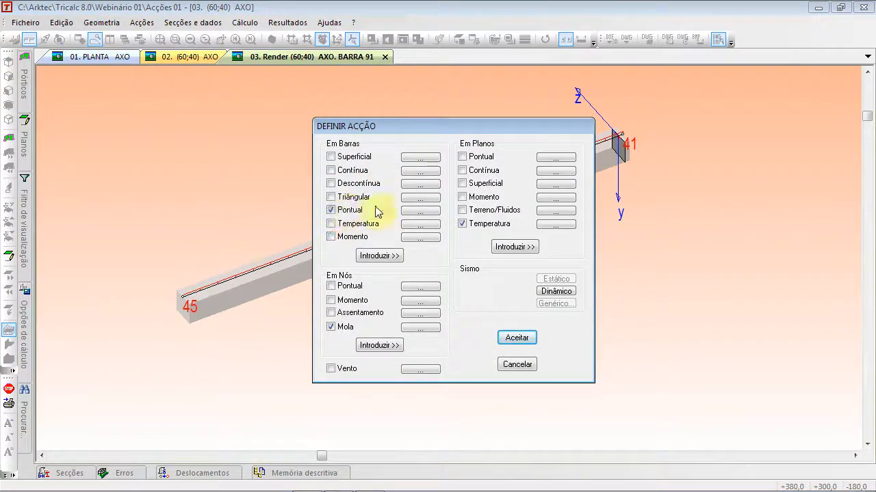
left_click(424, 211)
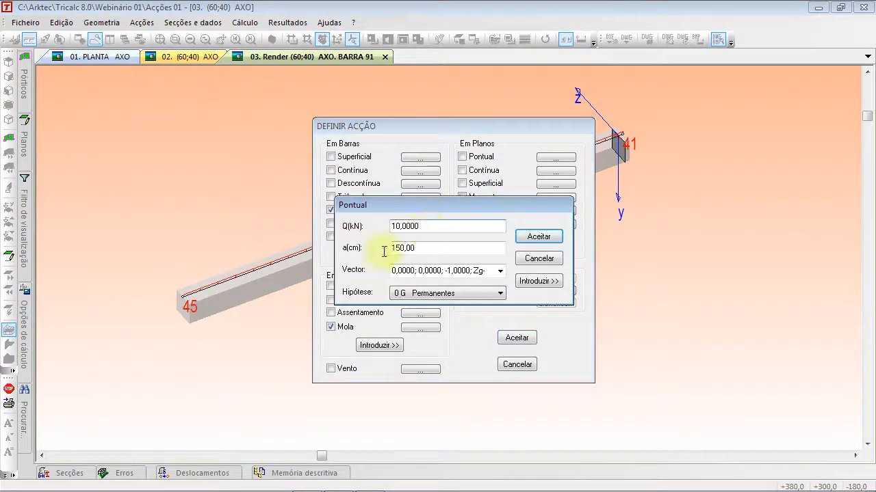
left_click_drag(440, 225, 370, 223)
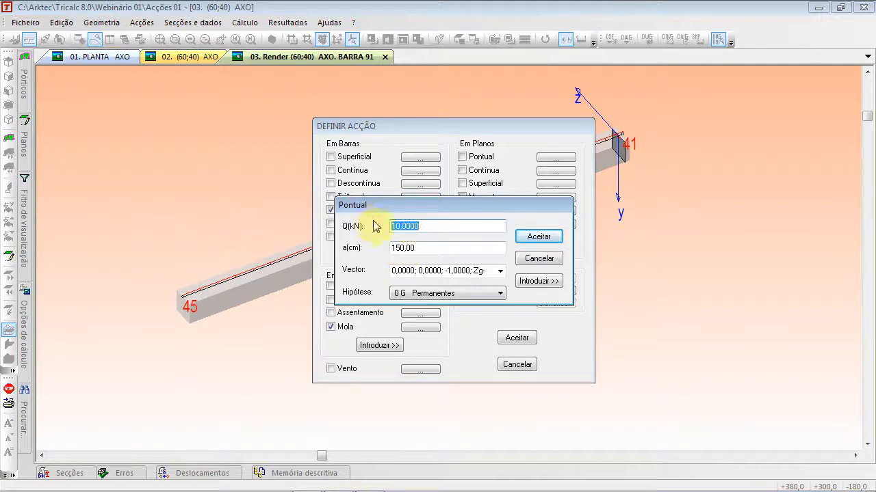
type("1")
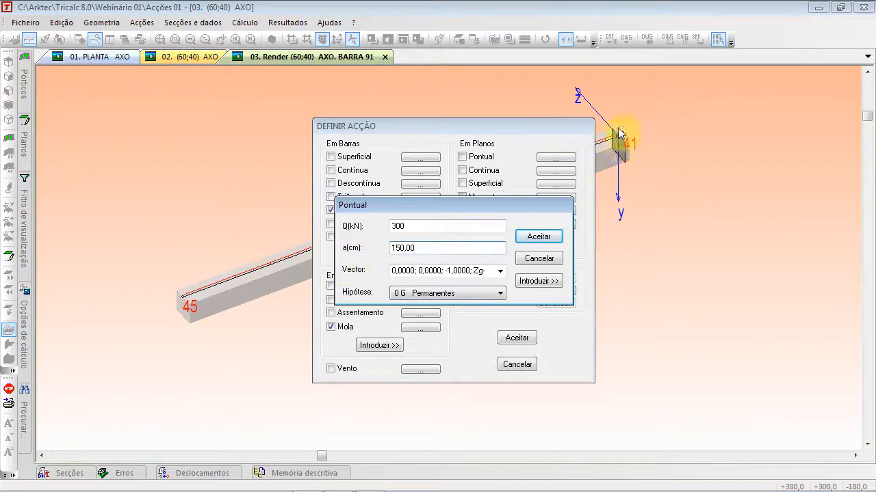
double_click(453, 248)
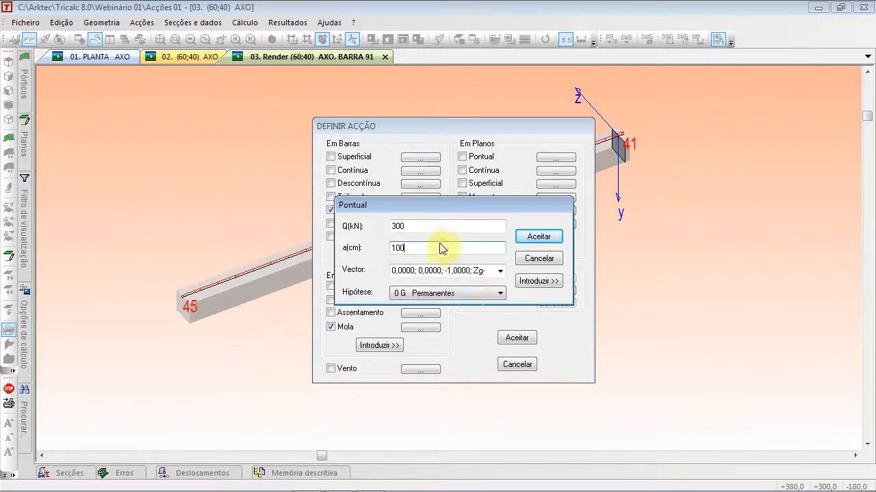
left_click(500, 273)
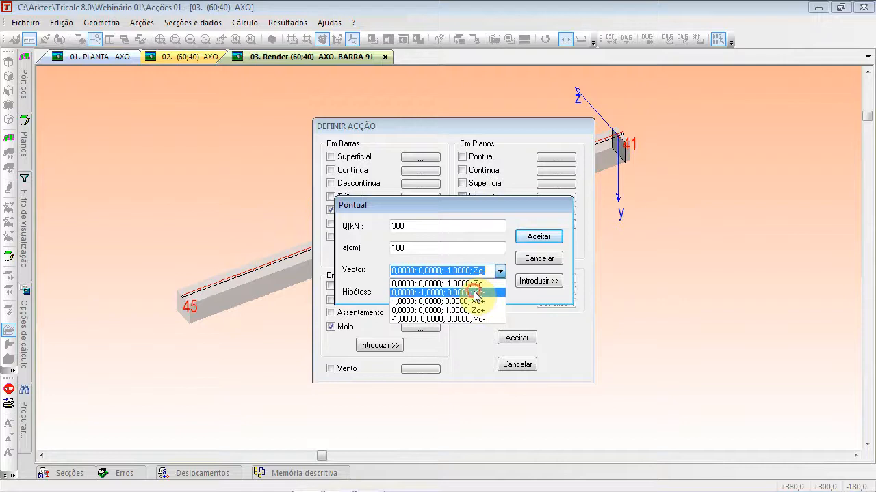
left_click(475, 293)
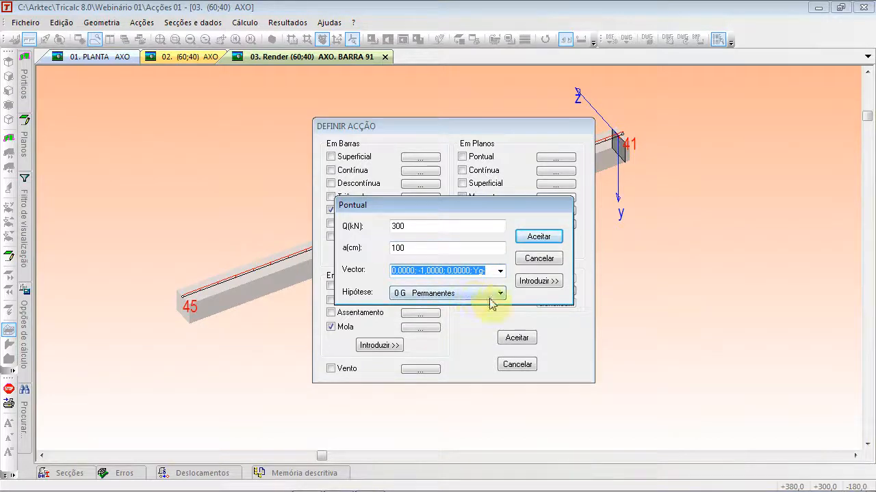
left_click(461, 297)
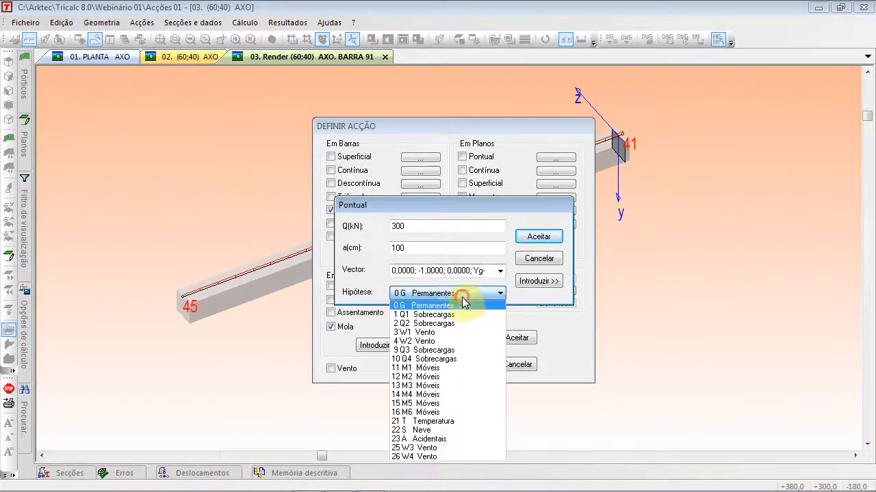
left_click(466, 307)
- Apply the point action to beam 91 near node 41 and finish defining actions
left_click(527, 281)
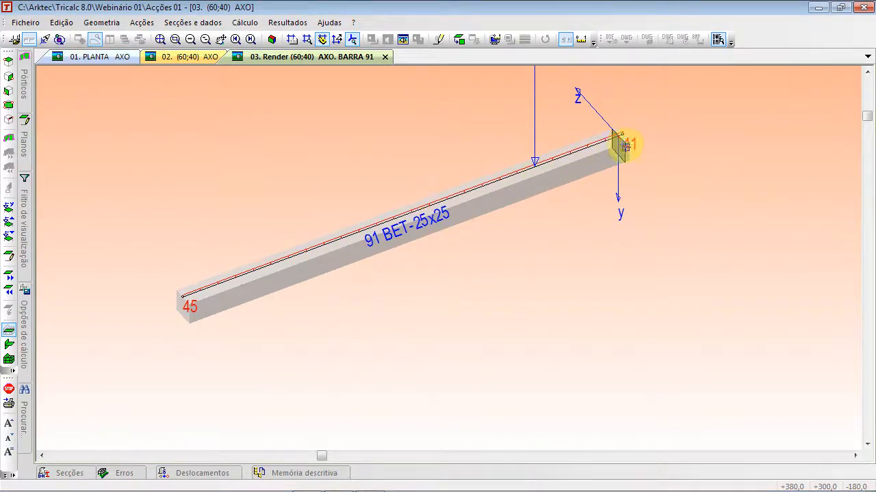
scroll(584, 198, "down", 2)
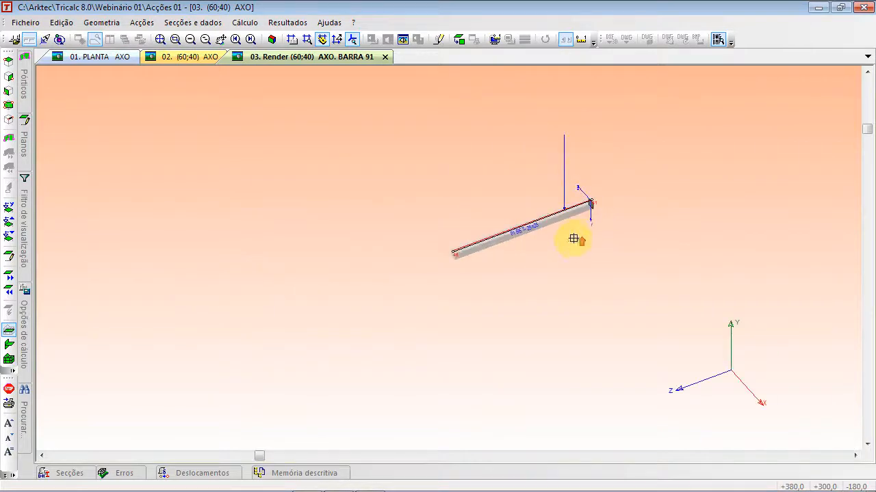
scroll(573, 239, "up", 2)
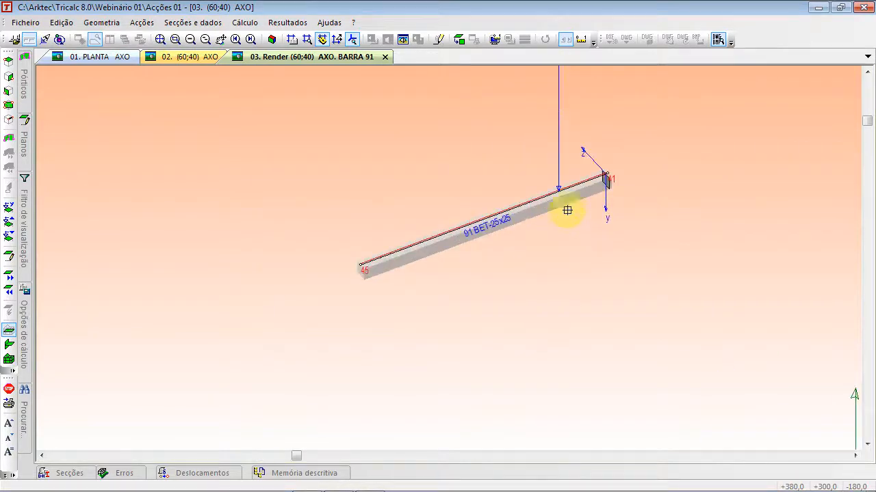
left_click(371, 155)
left_click(528, 238)
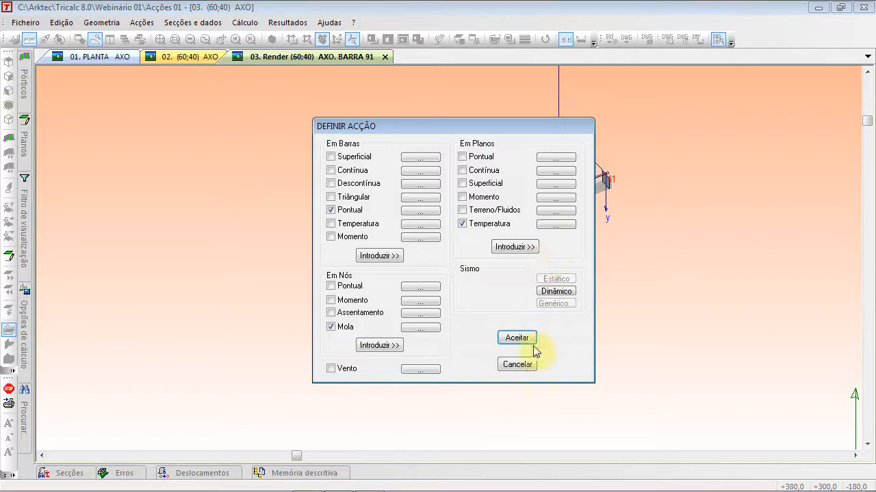
left_click(525, 366)
- Show the complete structure again in place of the isolated beam 91
scroll(583, 196, "up", 2)
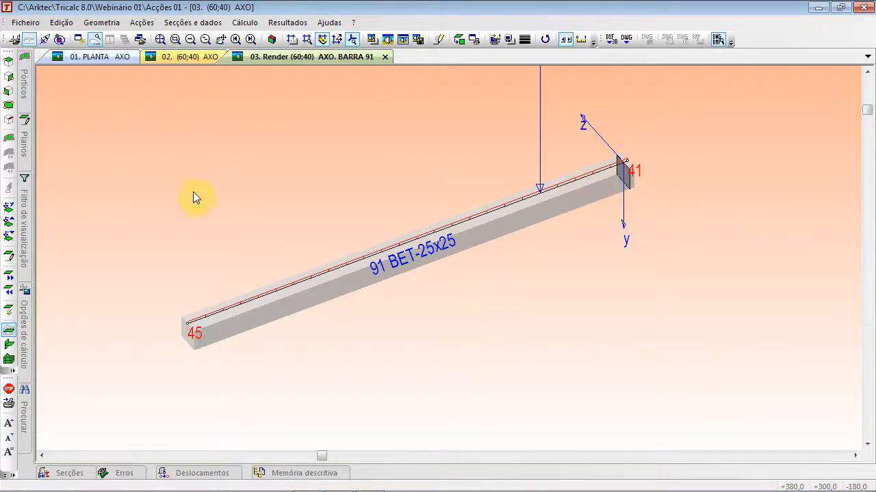
double_click(259, 234)
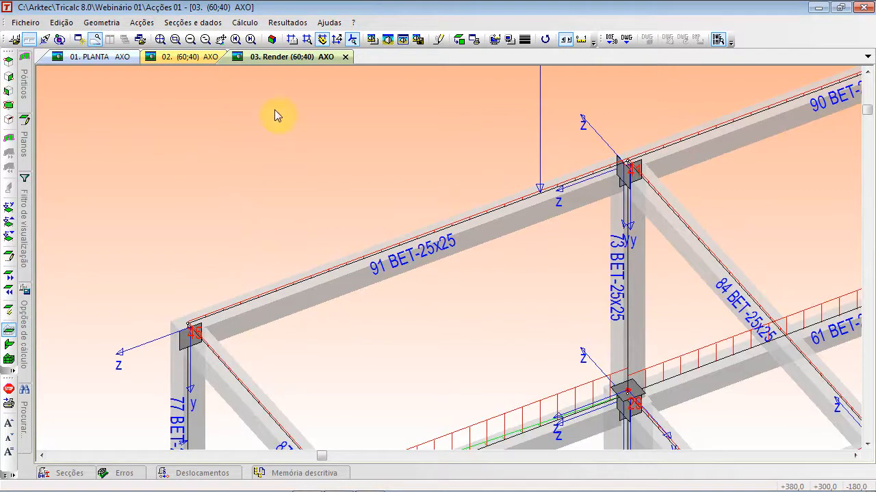
left_click(271, 39)
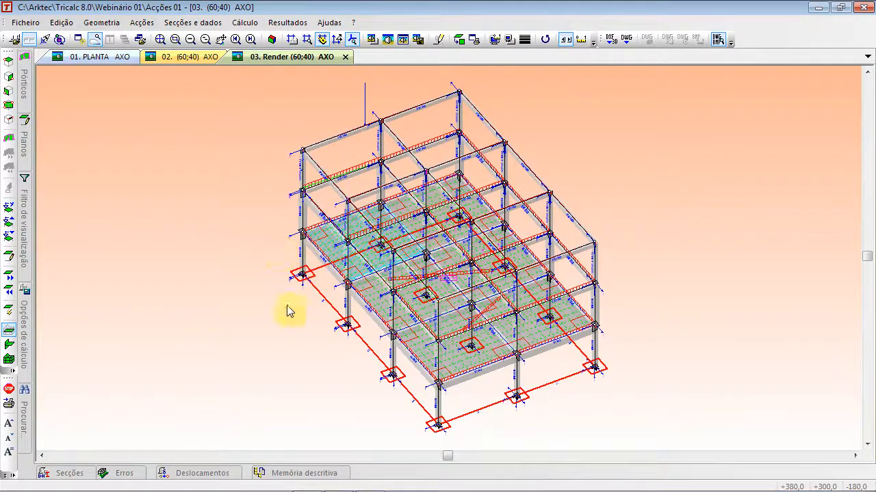
- Set up a resistant wall along the front base nodes with a top level of 300 cm and Encastrado XYZ supports
left_click(102, 23)
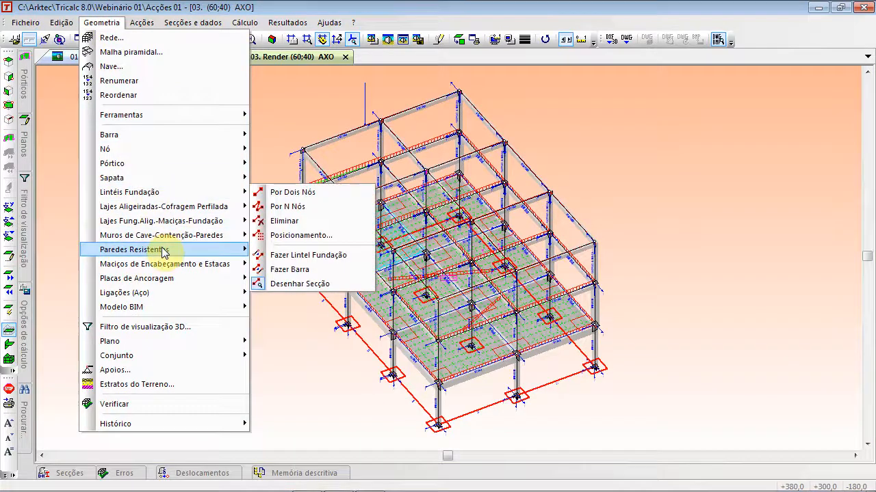
left_click(351, 14)
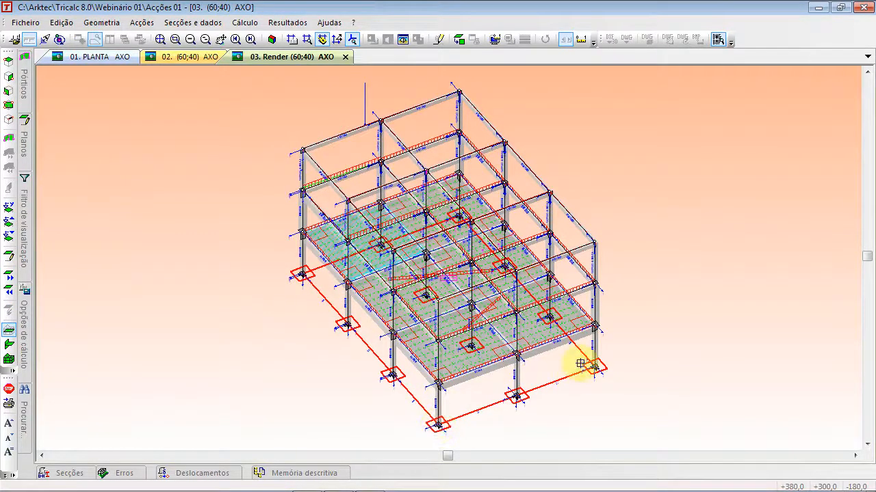
right_click(654, 297)
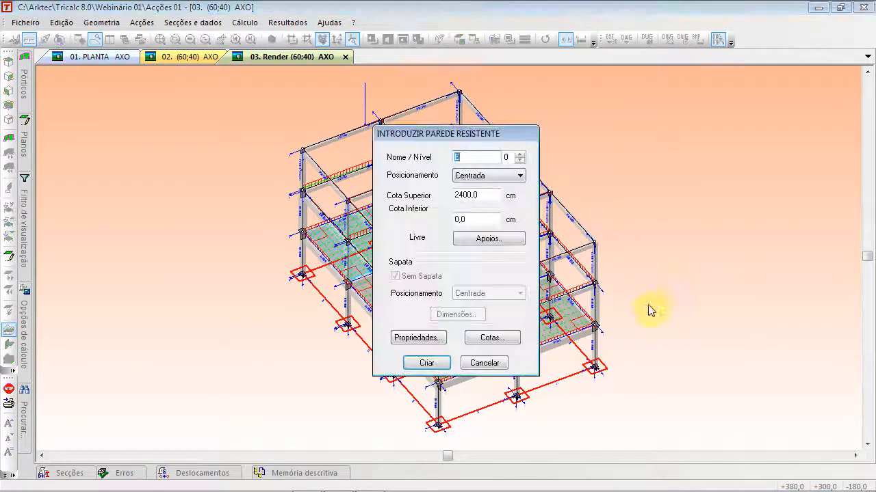
double_click(485, 197)
type("300")
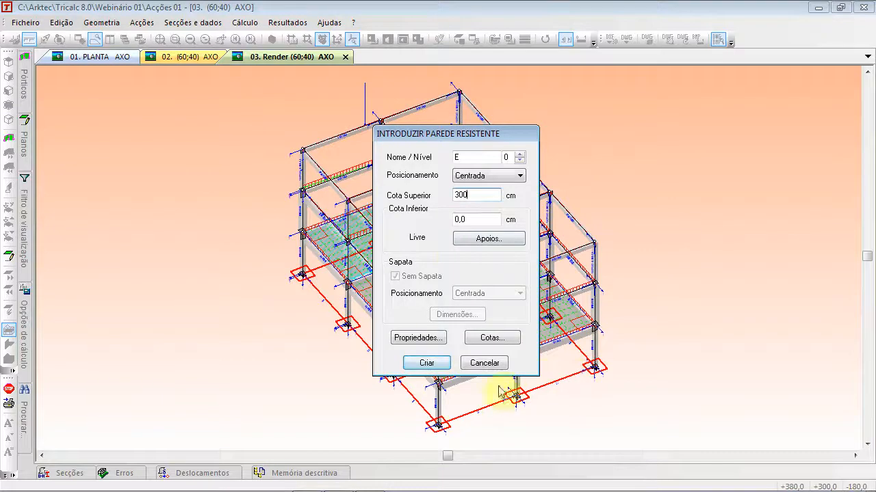
left_click(477, 239)
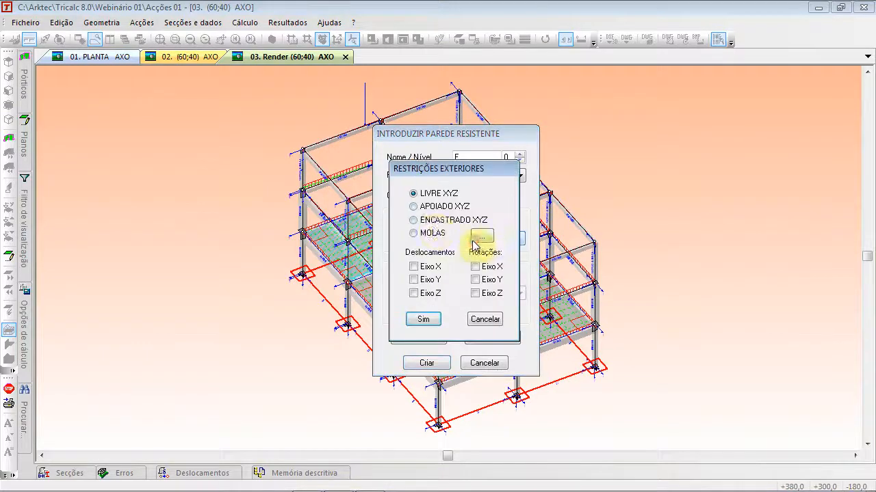
left_click(433, 220)
left_click(425, 322)
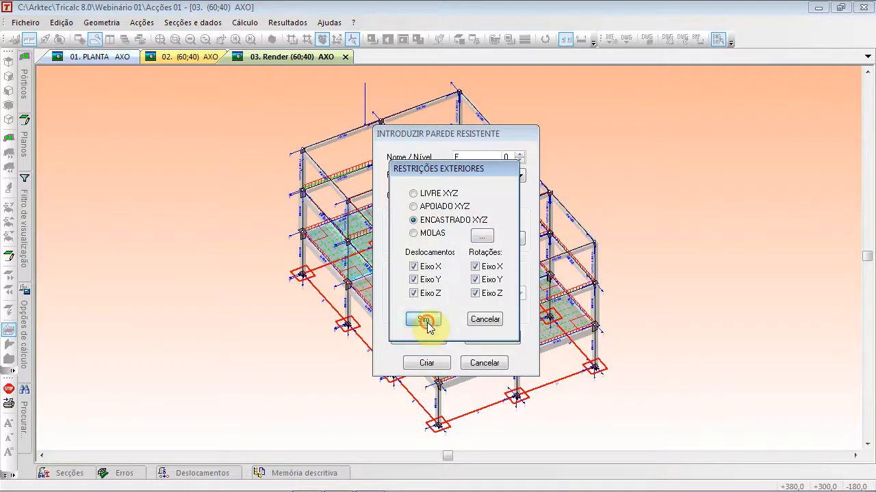
- Set the wall's material to Betão with that material's default values and create the wall
left_click(436, 338)
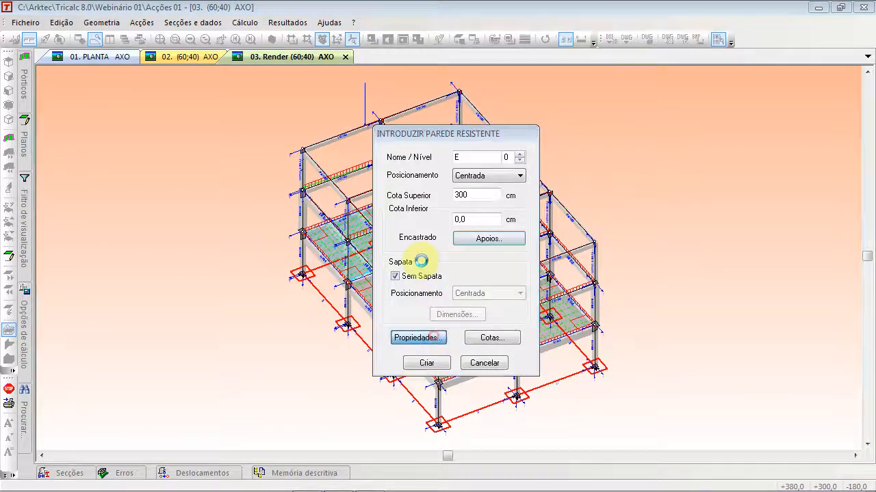
left_click(383, 119)
left_click(367, 132)
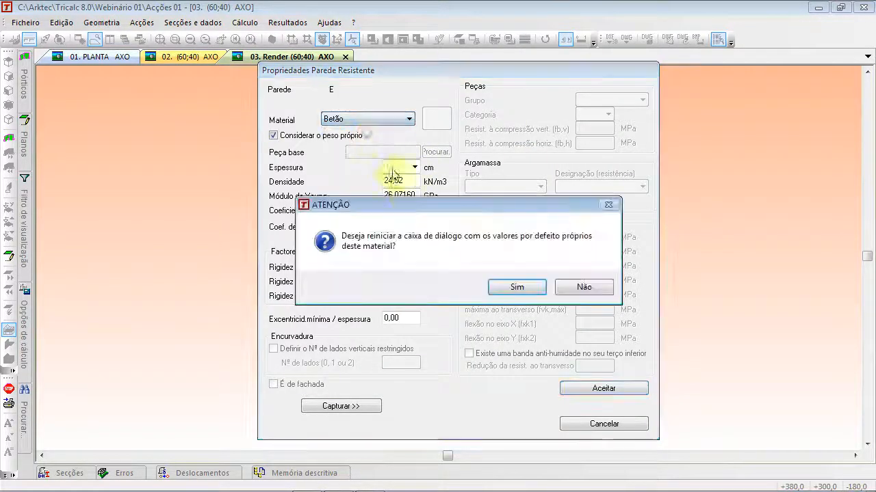
left_click(512, 233)
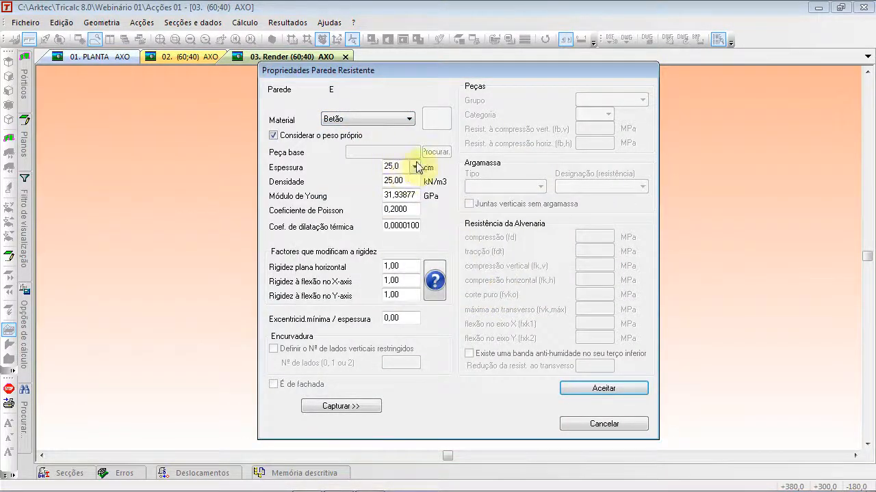
left_click(573, 389)
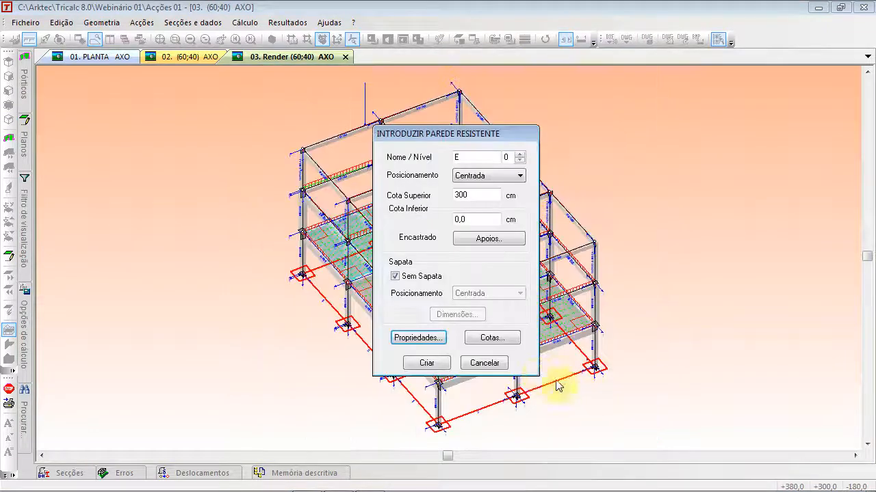
left_click(438, 364)
scroll(489, 391, "up", 2)
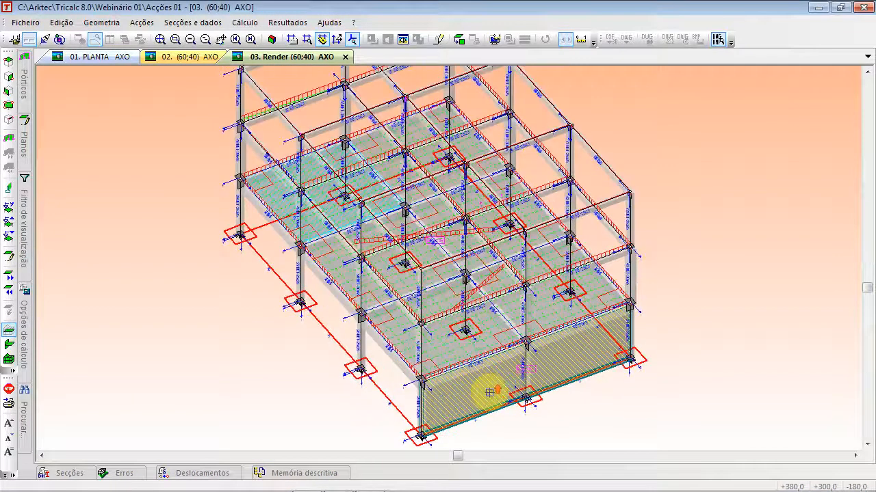
scroll(490, 392, "down", 3)
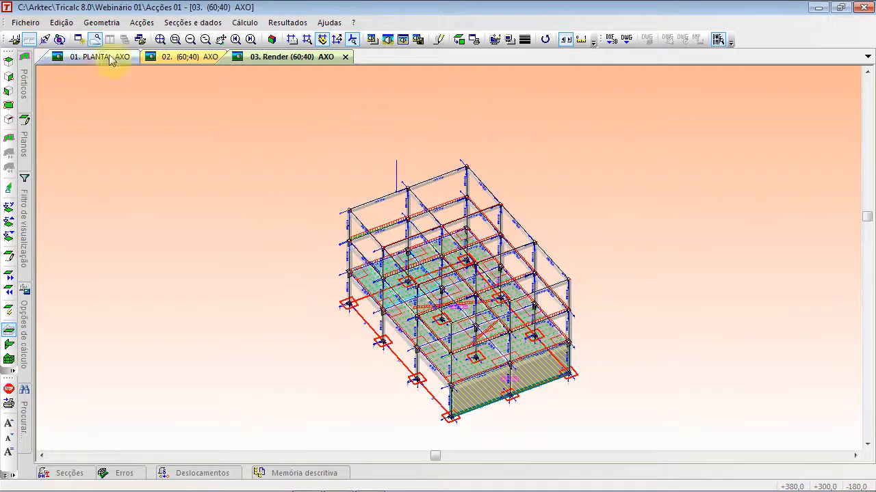
left_click(102, 23)
mouse_move(147, 177)
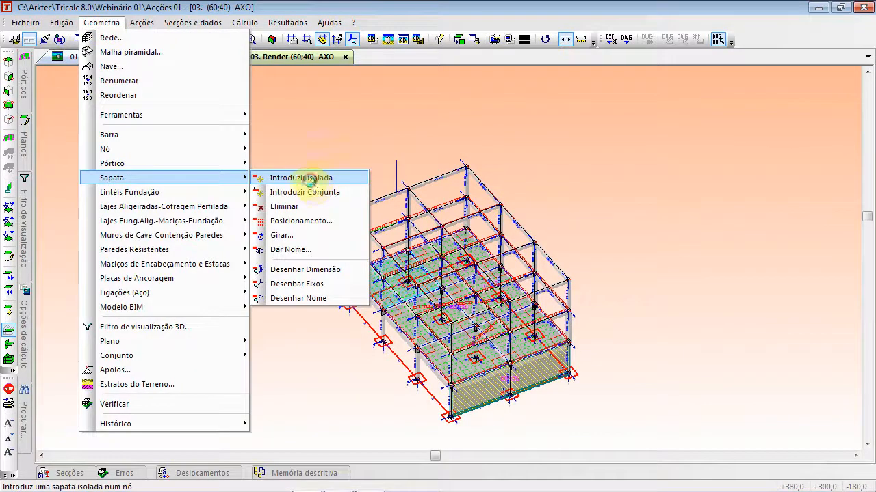
left_click(318, 175)
middle_click_drag(525, 424, 500, 287)
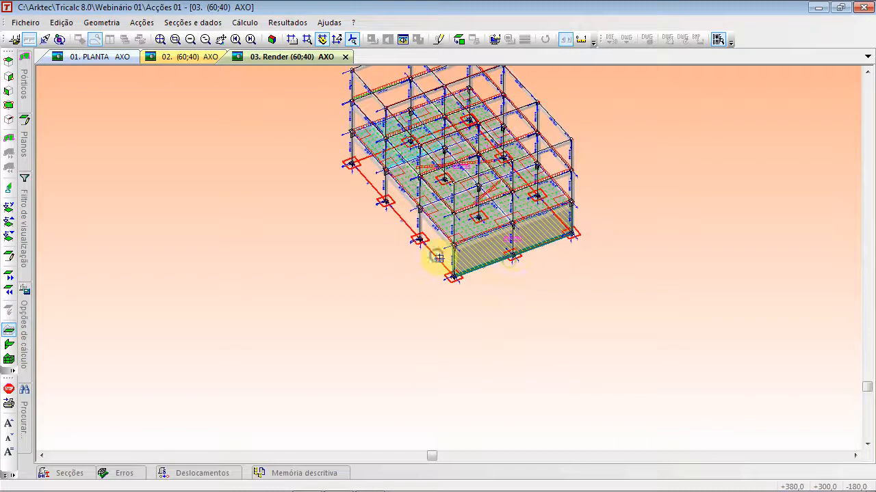
left_click(513, 257)
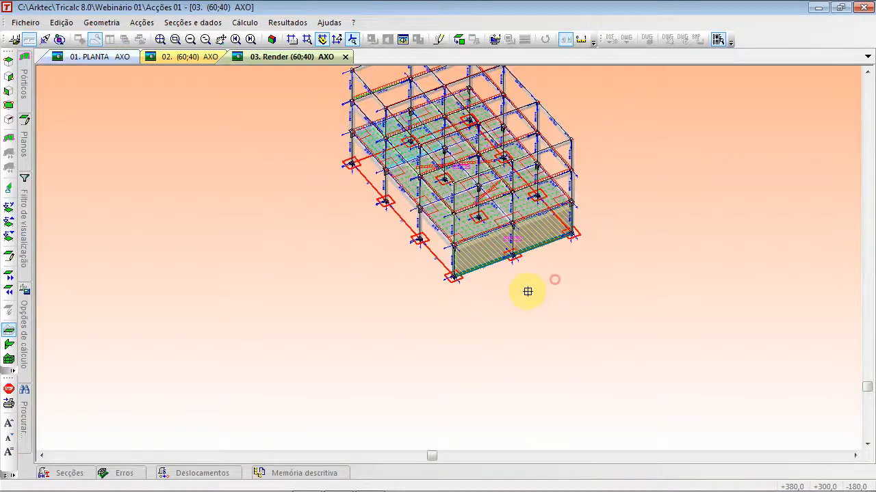
- Delete the three footings at the base nodes beneath the new resistant wall
left_click(103, 22)
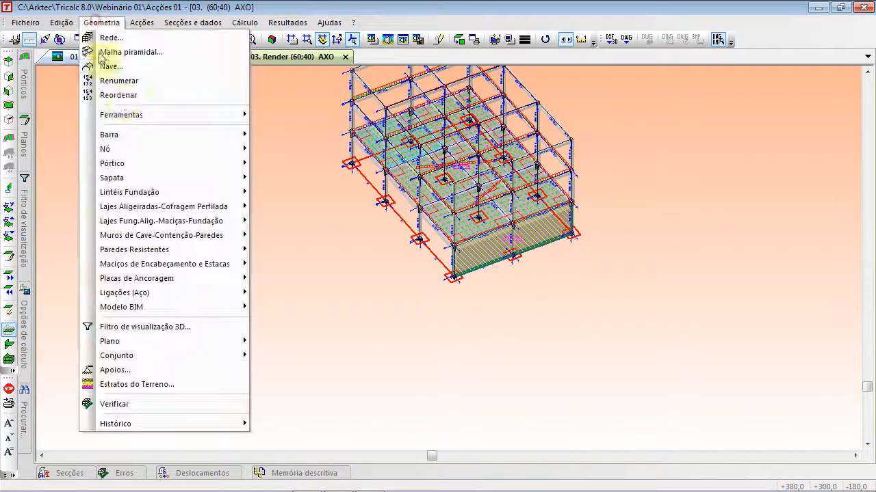
mouse_move(138, 179)
left_click(321, 210)
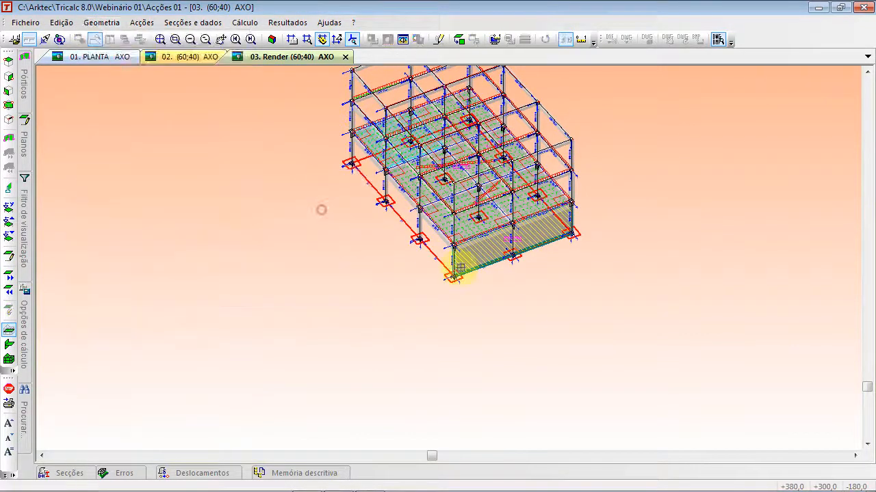
left_click(449, 262)
left_click(510, 250)
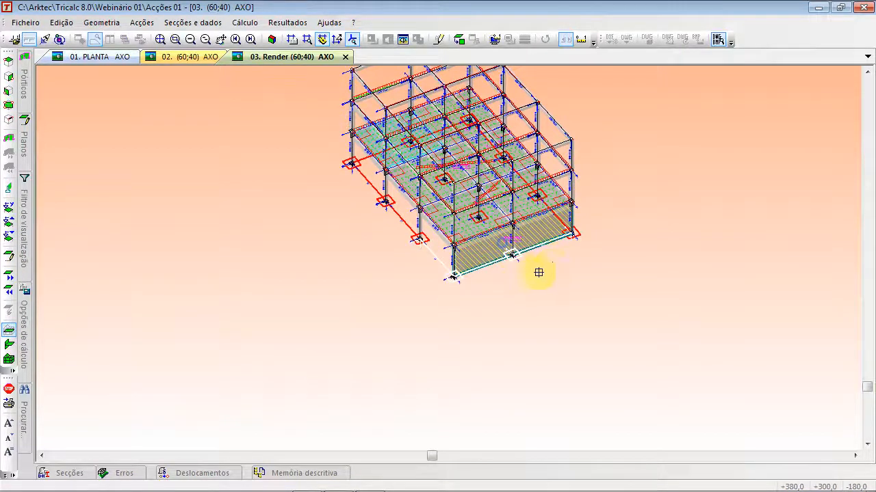
left_click(556, 225)
scroll(547, 287, "up", 3)
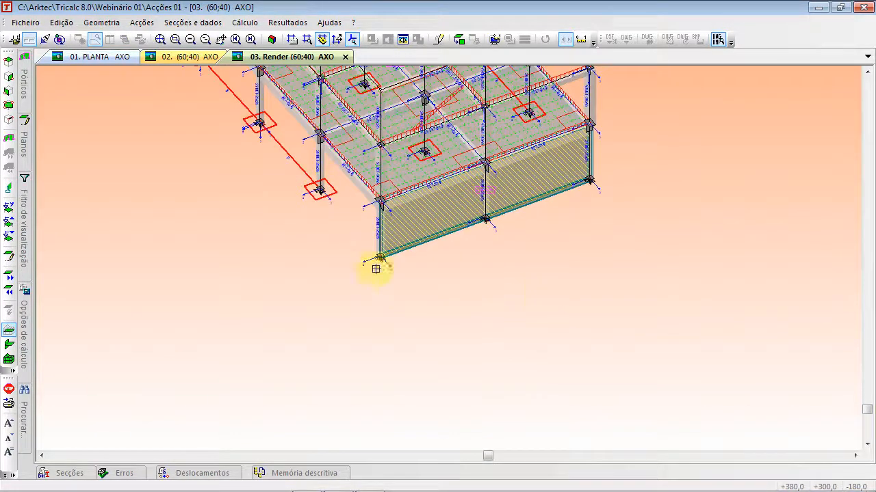
- Turn off the display of the bars' section axes in the render view
scroll(472, 292, "up", 3)
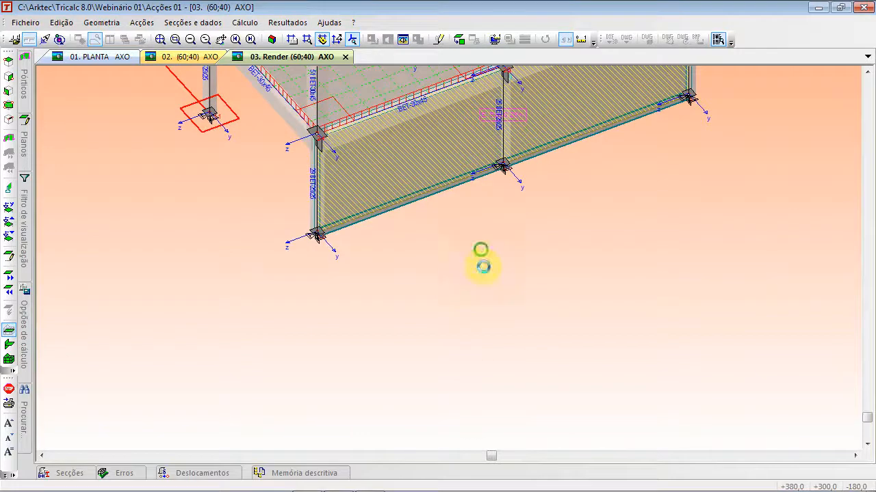
scroll(482, 266, "down", 2)
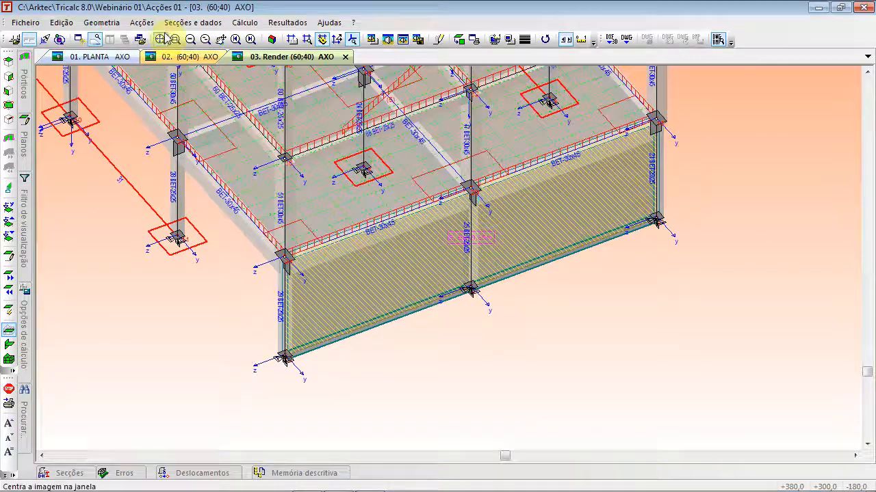
left_click(206, 39)
left_click(213, 21)
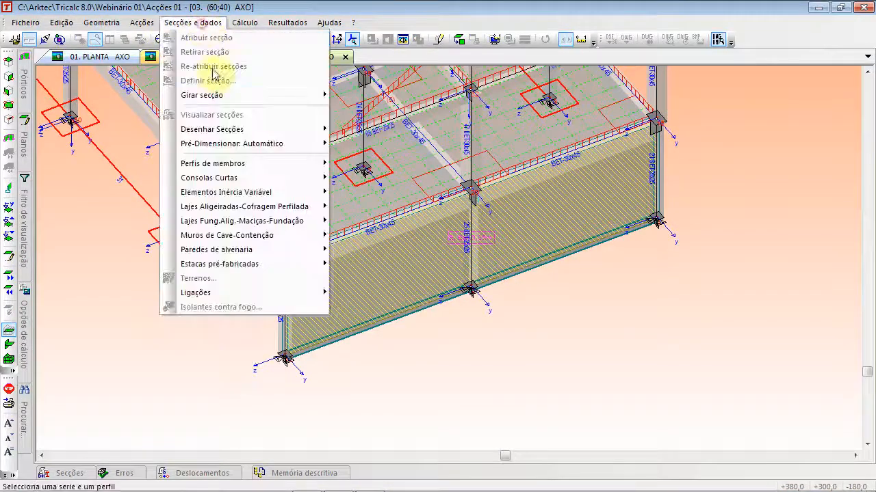
mouse_move(223, 134)
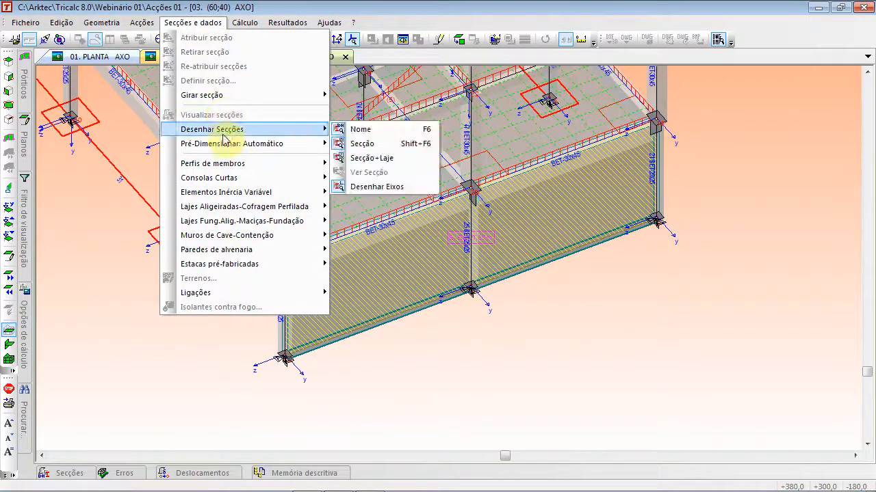
left_click(370, 188)
scroll(336, 356, "up", 1)
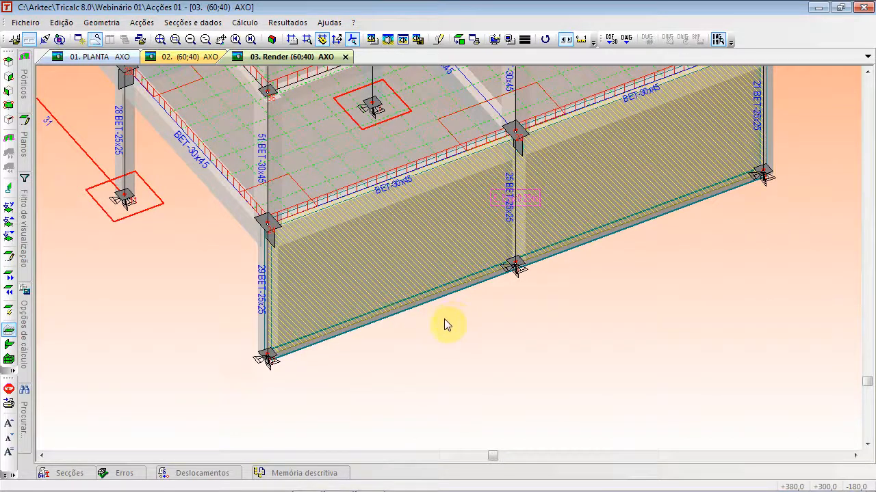
- Display the resistant wall's local axes and examine their directions at the wall's lower front corner
left_click(115, 24)
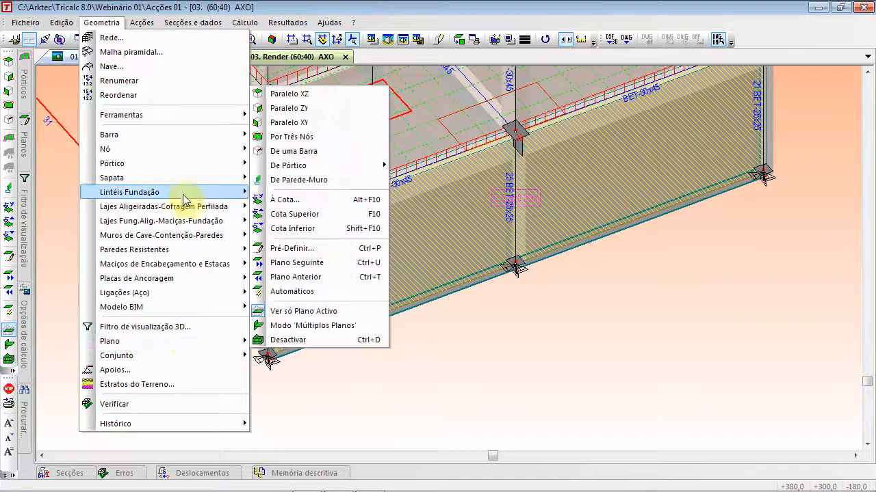
mouse_move(196, 248)
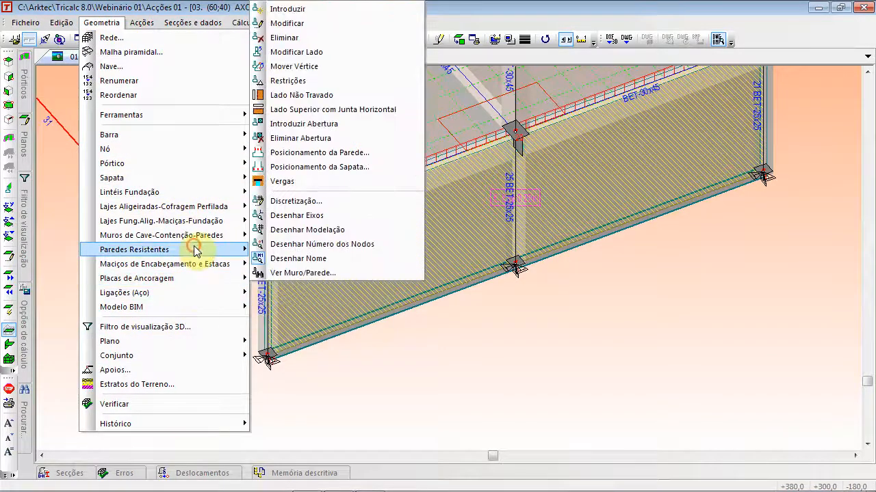
left_click(333, 216)
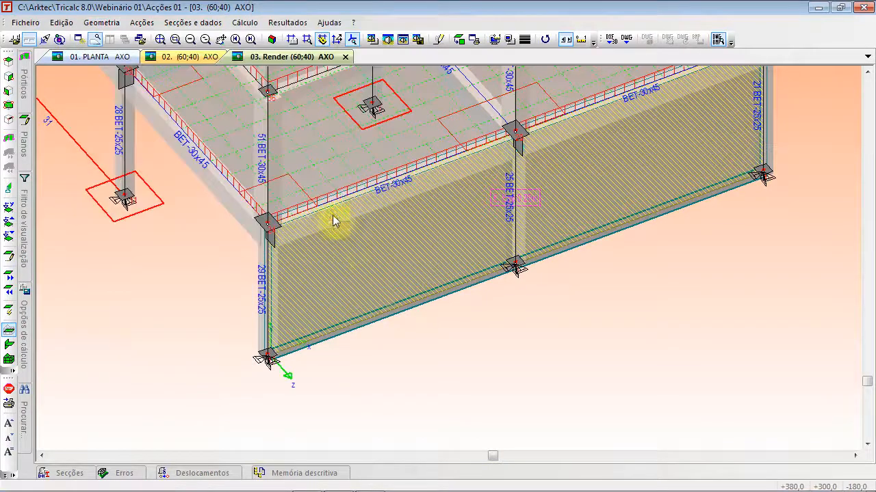
scroll(274, 377, "up", 3)
scroll(274, 378, "up", 1)
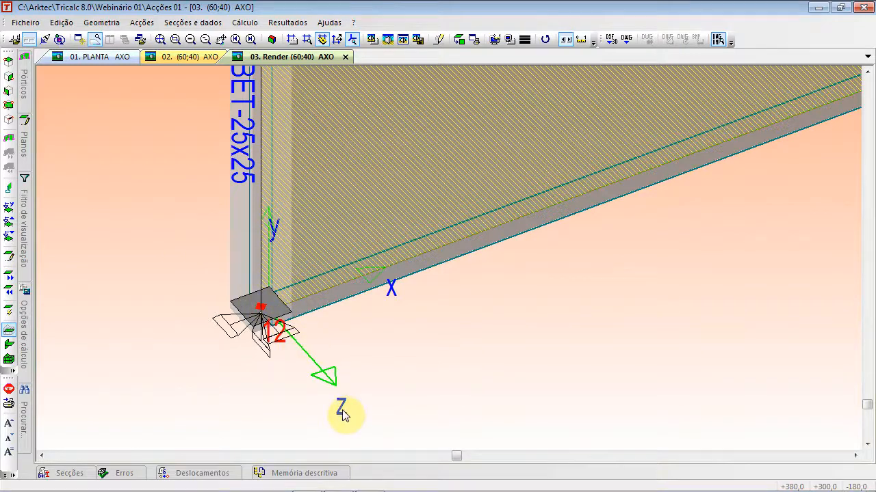
left_click(258, 307)
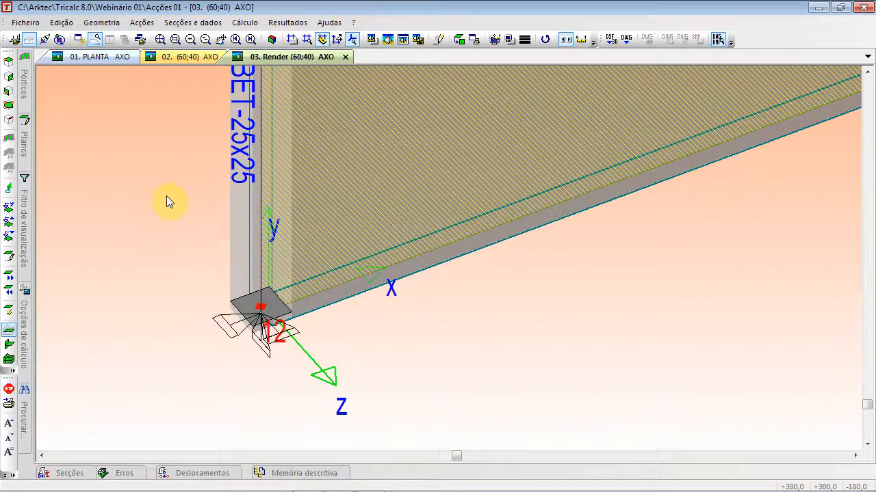
- Choose Terreno/Fluidos instead of Temperatura as the action type on planes and open its terrain settings
scroll(173, 202, "down", 3)
middle_click_drag(235, 164, 289, 264)
scroll(297, 260, "down", 2)
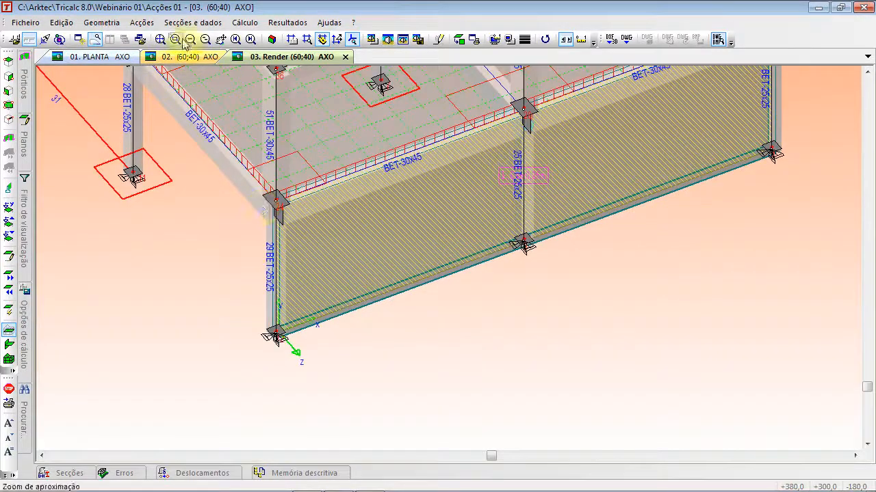
left_click(142, 23)
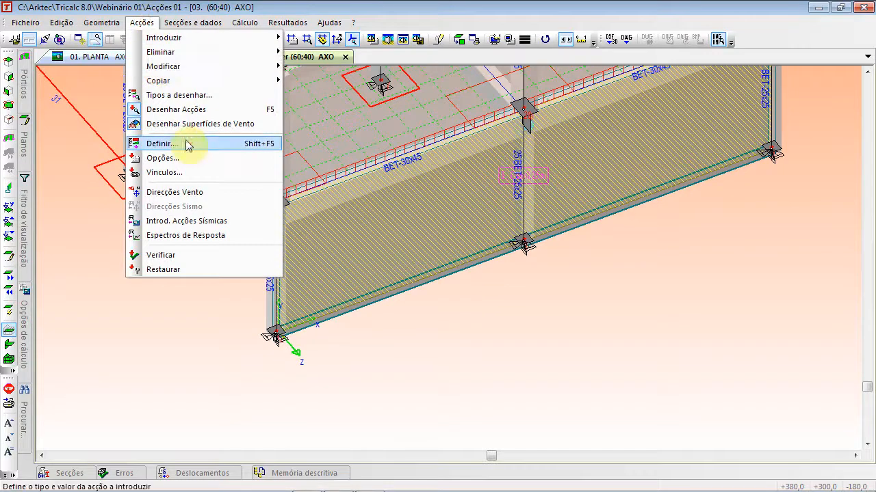
left_click(162, 143)
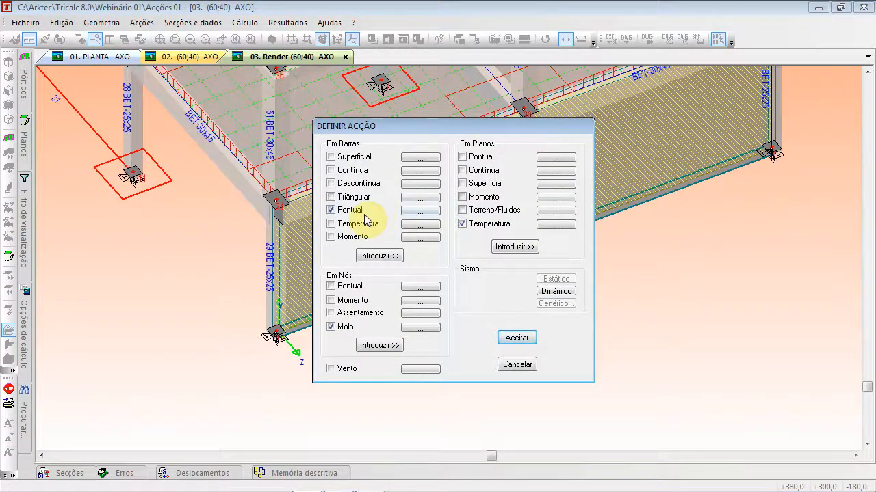
left_click(472, 210)
left_click(479, 223)
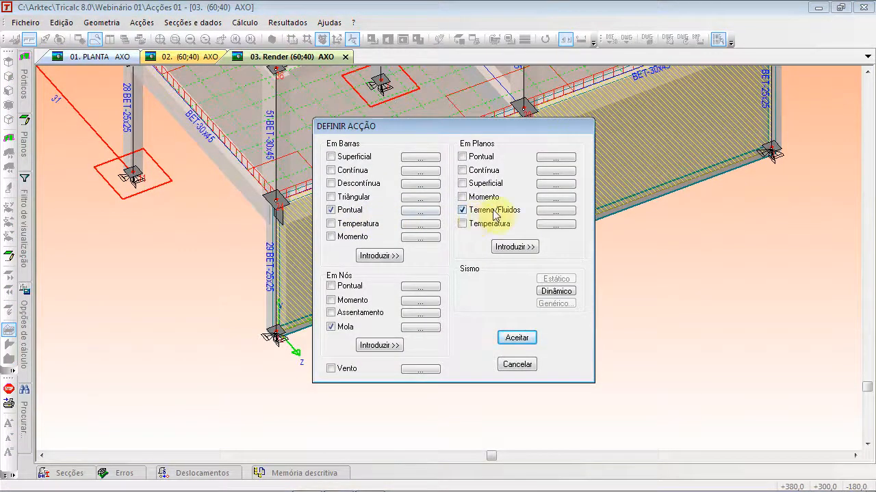
left_click(551, 212)
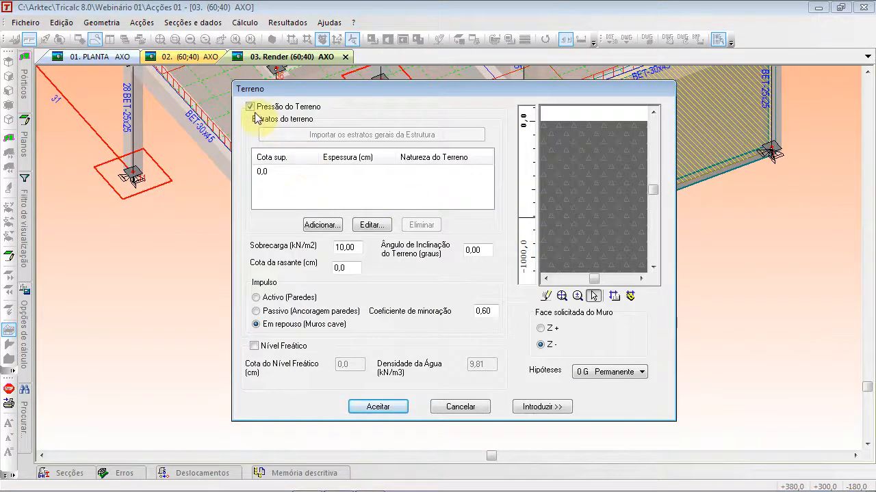
left_click(251, 107)
left_click(252, 107)
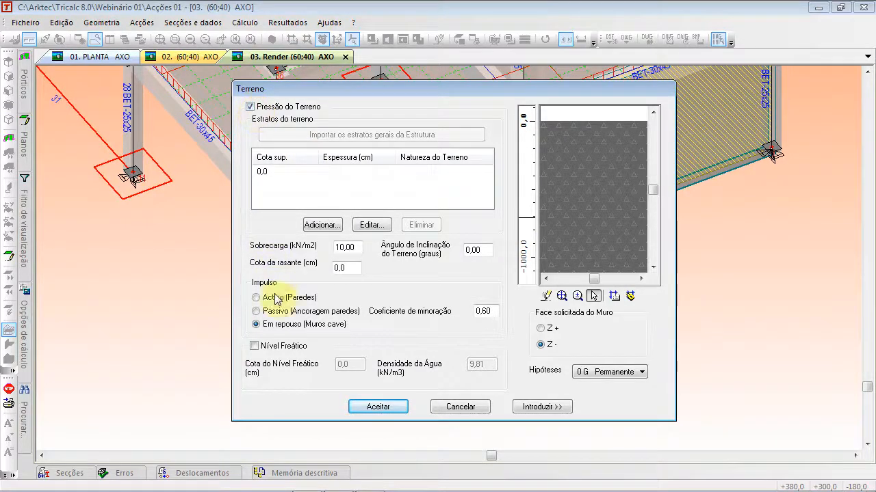
left_click(256, 346)
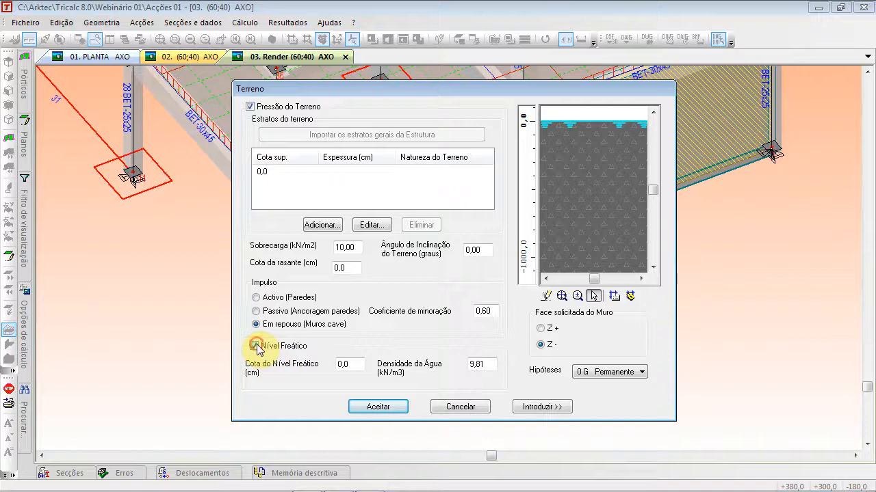
left_click(254, 346)
left_click(256, 347)
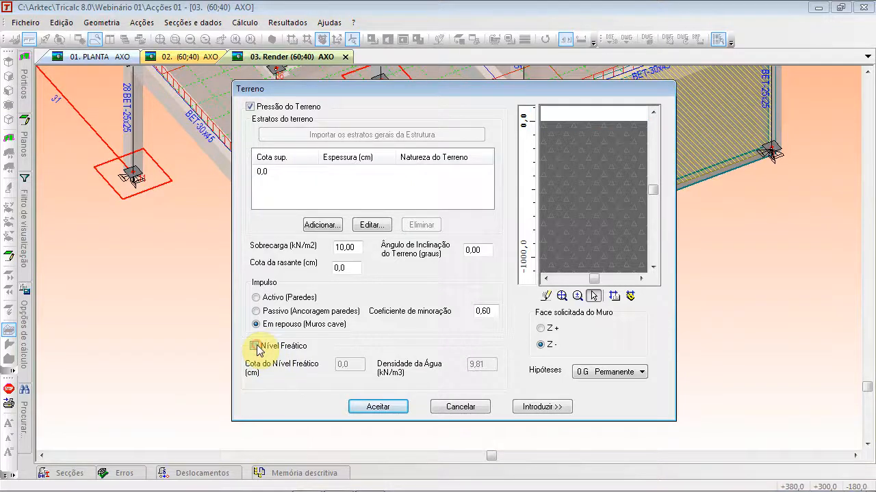
- Add a terrain stratum with a top level of -100 cm and properties copied from Argila semi-dura
left_click(265, 178)
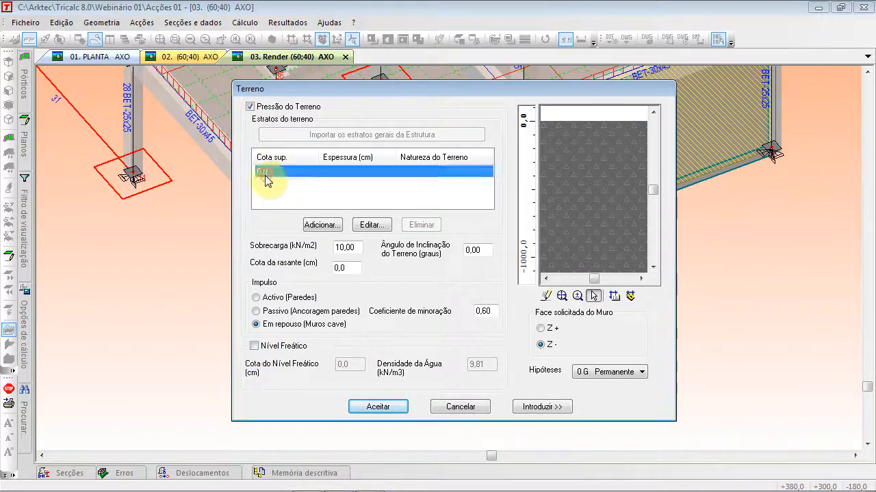
left_click(334, 225)
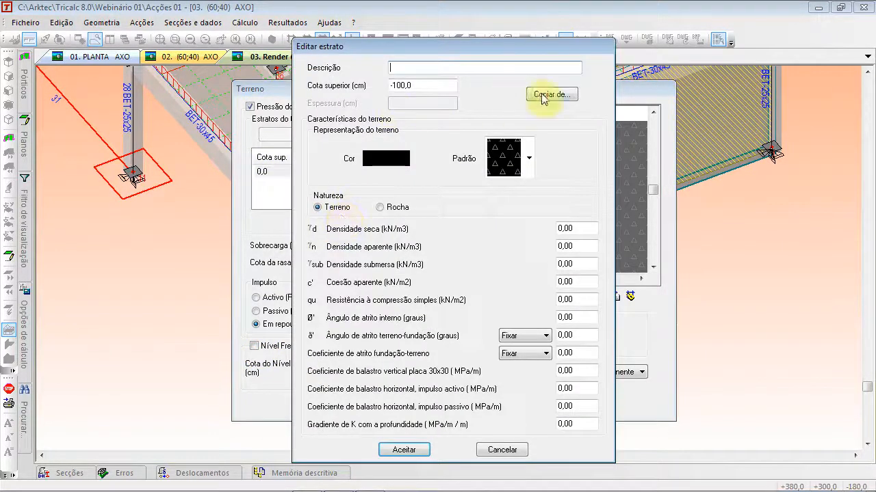
left_click(552, 94)
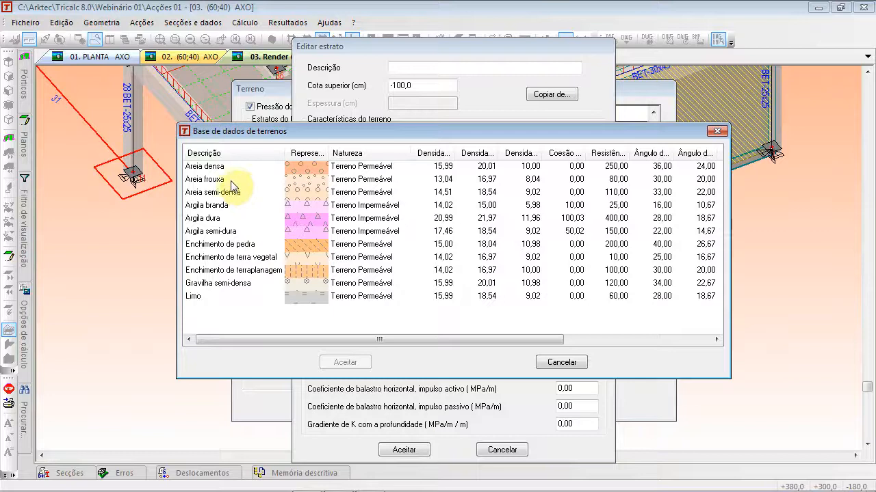
left_click(221, 234)
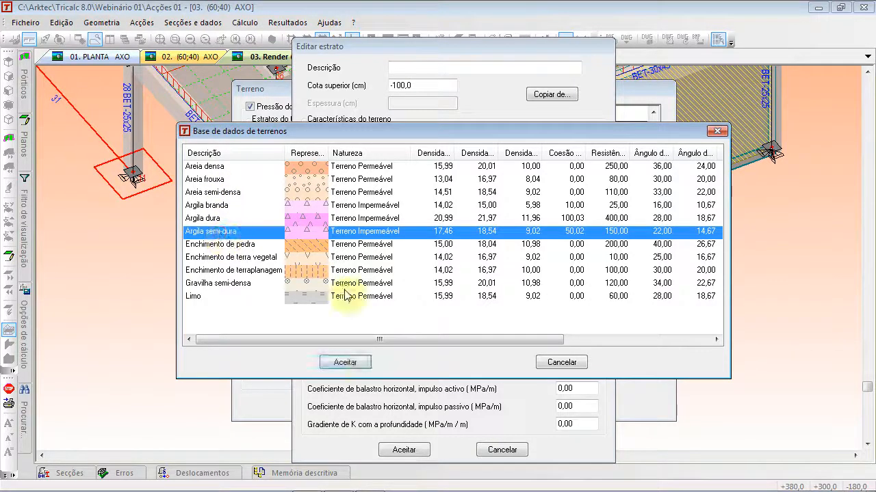
left_click(344, 363)
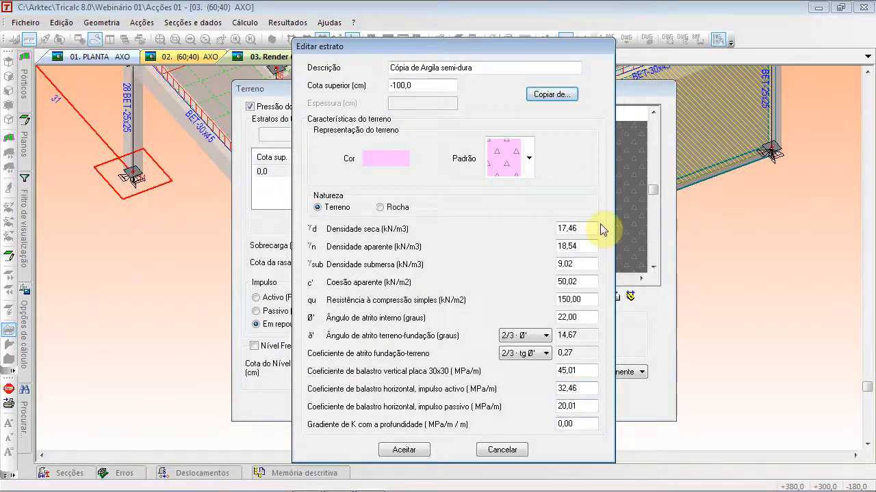
left_click(402, 451)
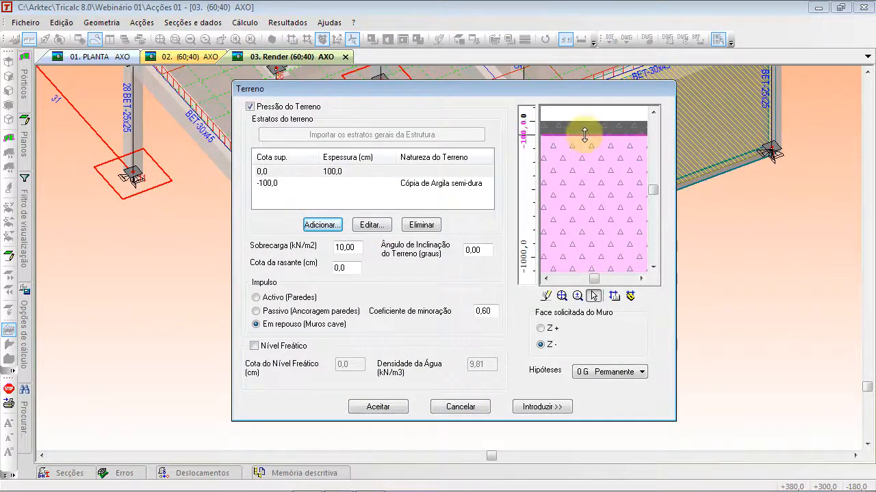
left_click_drag(584, 135, 584, 118)
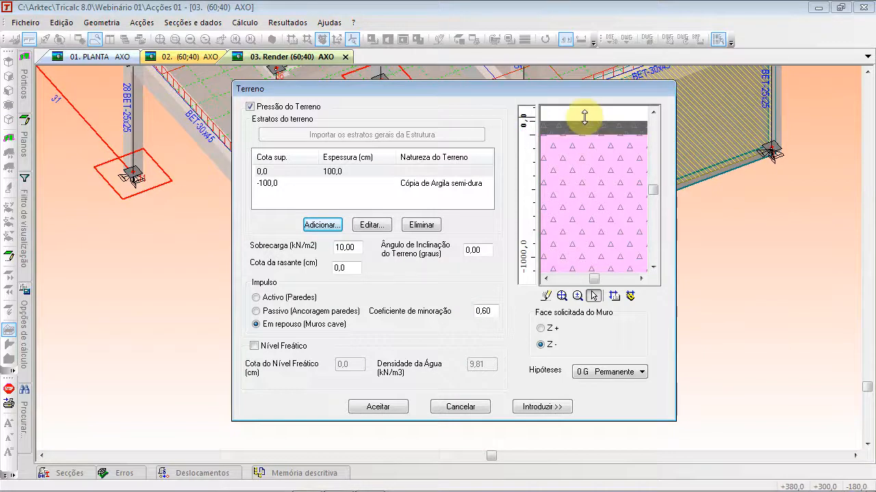
- Give the uppermost stratum the properties of Argila branda from the terrain database
left_click(393, 173)
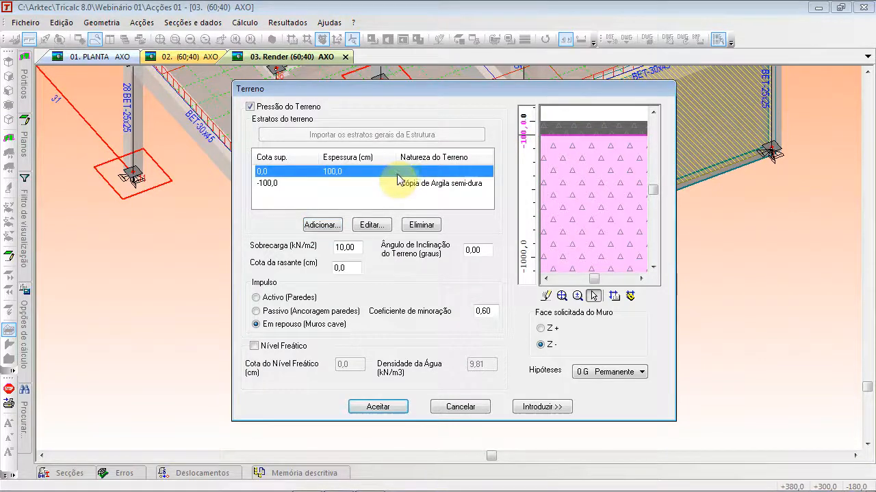
left_click(370, 224)
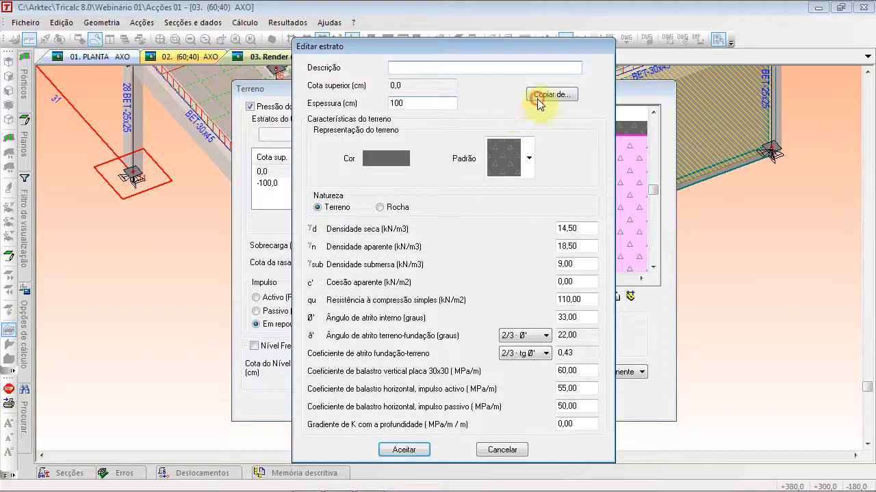
left_click(538, 103)
left_click(217, 205)
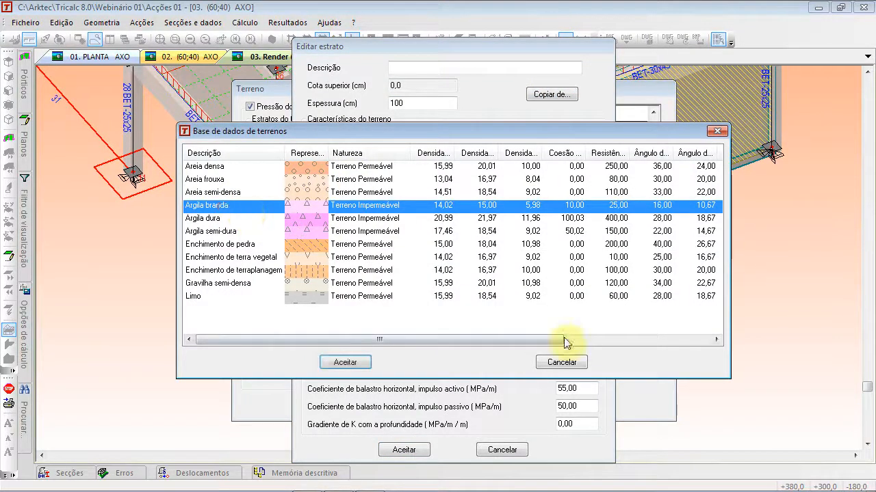
left_click(342, 362)
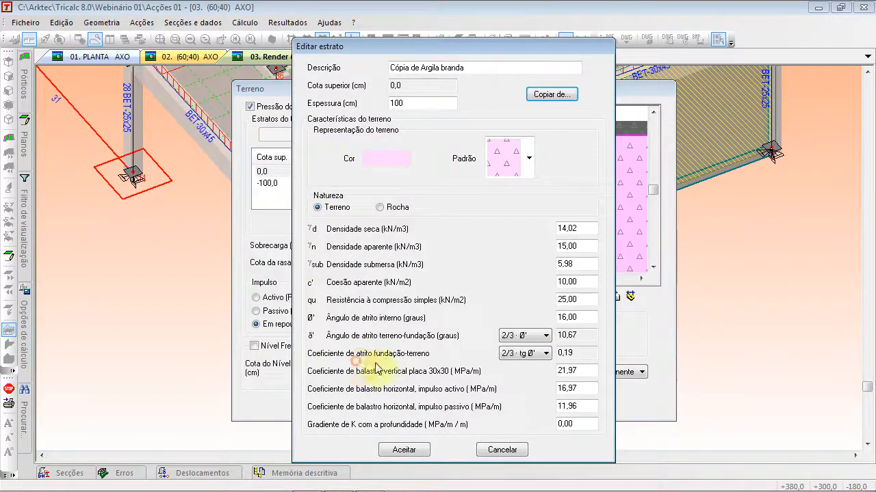
left_click(415, 453)
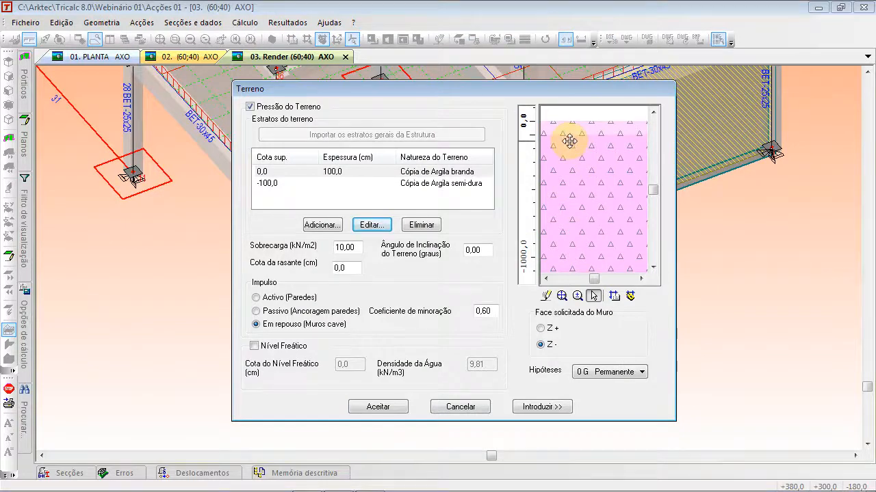
- Shift the boundary between the two clay strata in the preview to make the upper one 179.5 cm thick, and review its properties
mouse_move(573, 134)
left_mouse_down()
mouse_move(574, 154)
mouse_move(572, 141)
left_mouse_up()
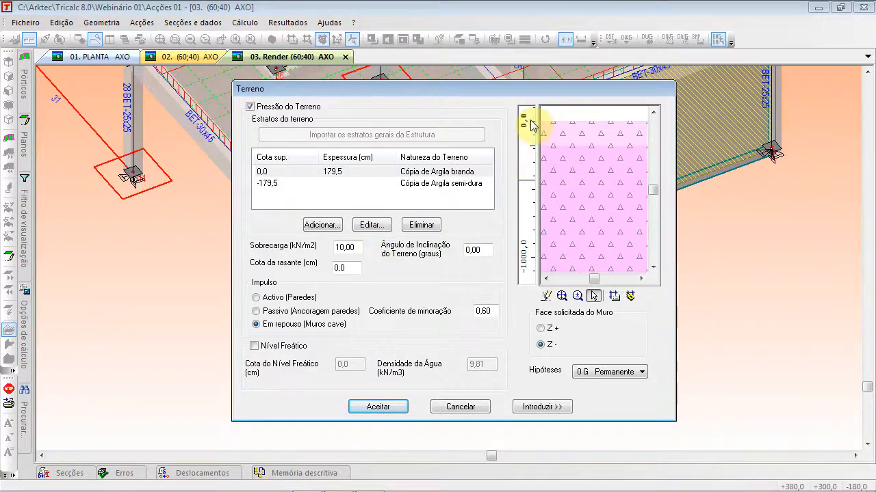
left_click(297, 172)
left_click(367, 224)
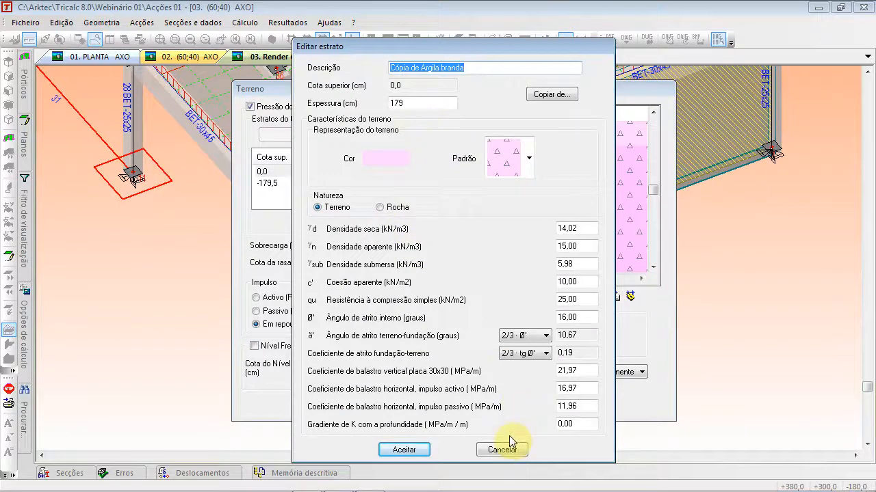
left_click(506, 448)
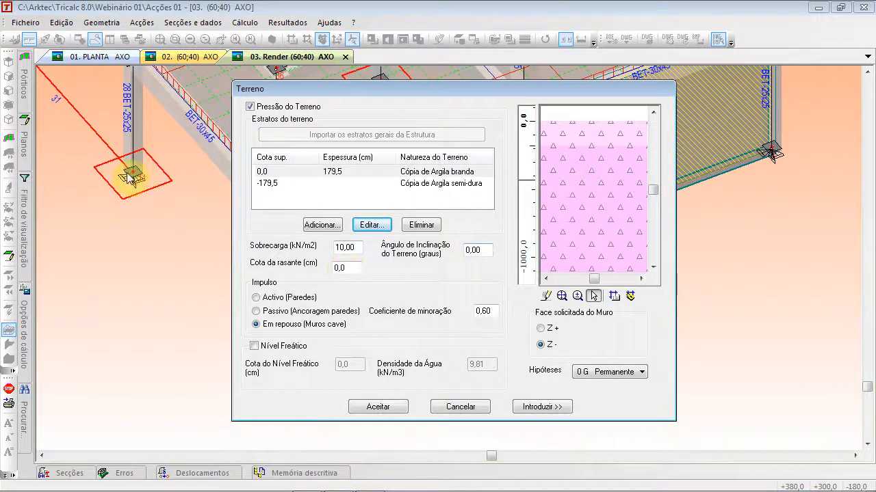
- Set the terrain's Cota da rasante to 300 cm and bring the ground surface into the strata preview
left_click(349, 267)
type("300")
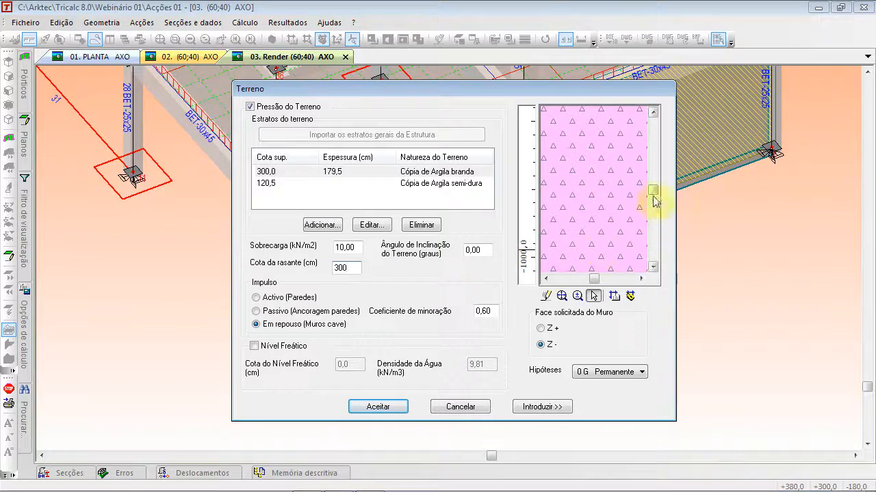
left_click_drag(654, 192, 655, 167)
left_click(655, 113)
left_click(654, 114)
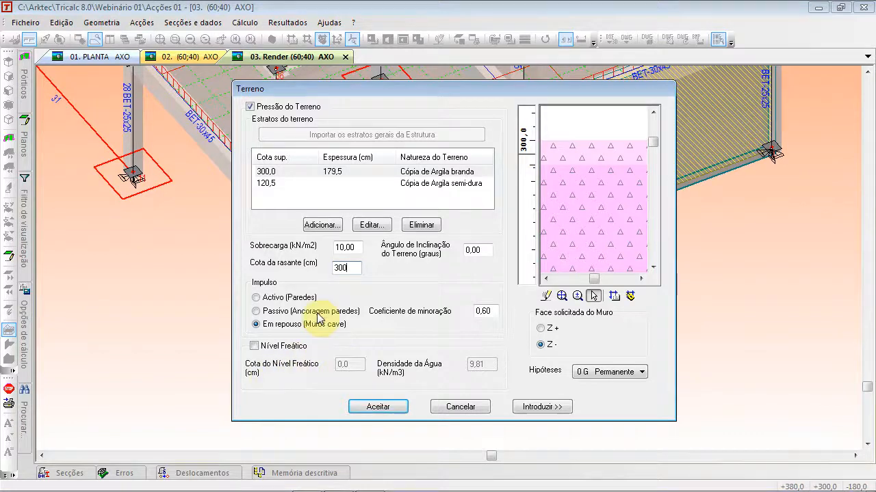
- Set the terrain's Sobrecarga to 2 kN/m2, try a ground inclination angle of 15 degrees, and set it back to 0
left_click_drag(355, 250, 333, 249)
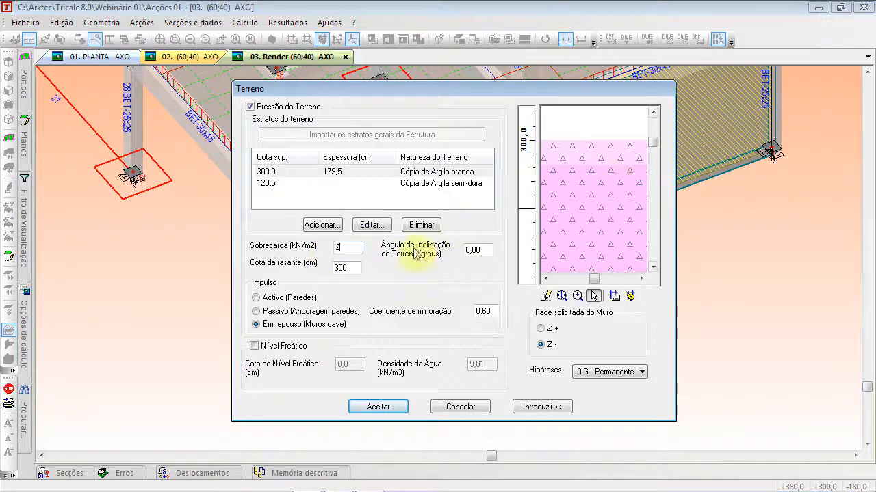
double_click(487, 250)
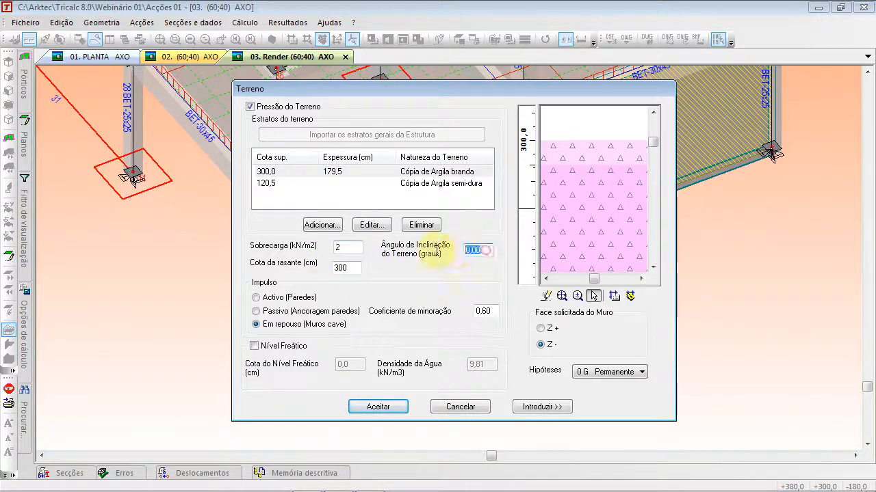
type("15")
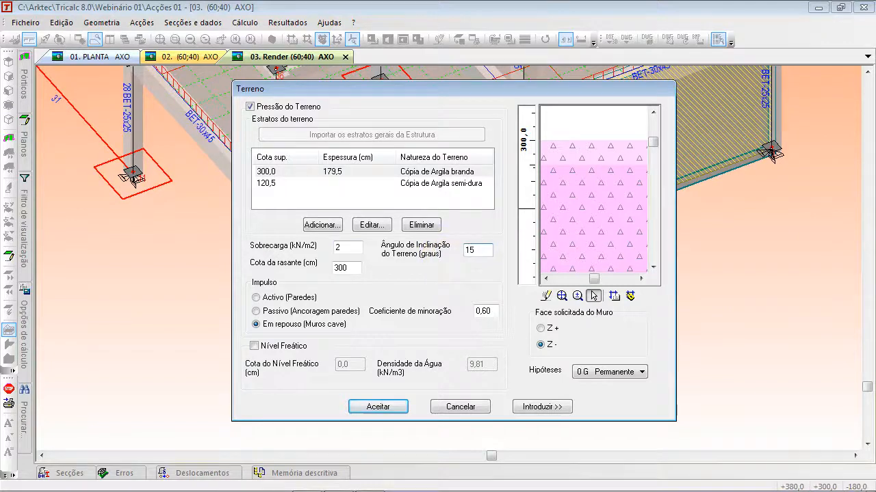
double_click(486, 251)
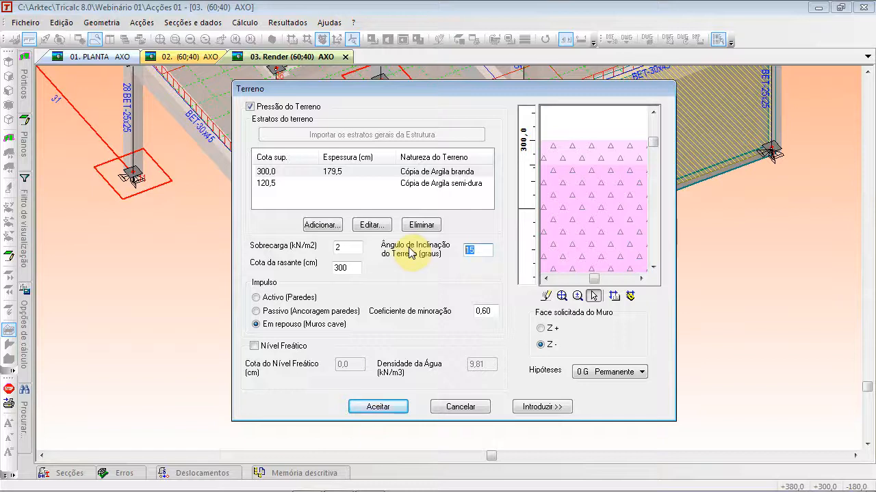
type("0")
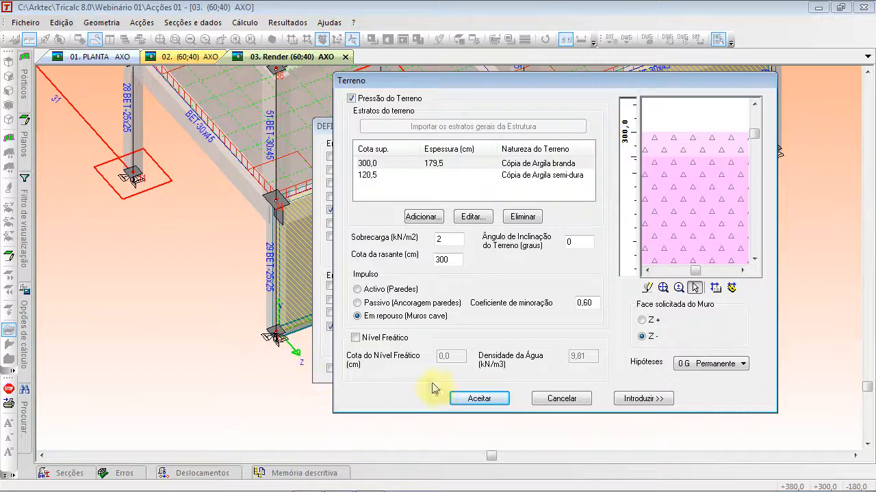
- Make Z+ the loaded wall face and enable the Nível Freático at a level of 200 cm
left_click(643, 320)
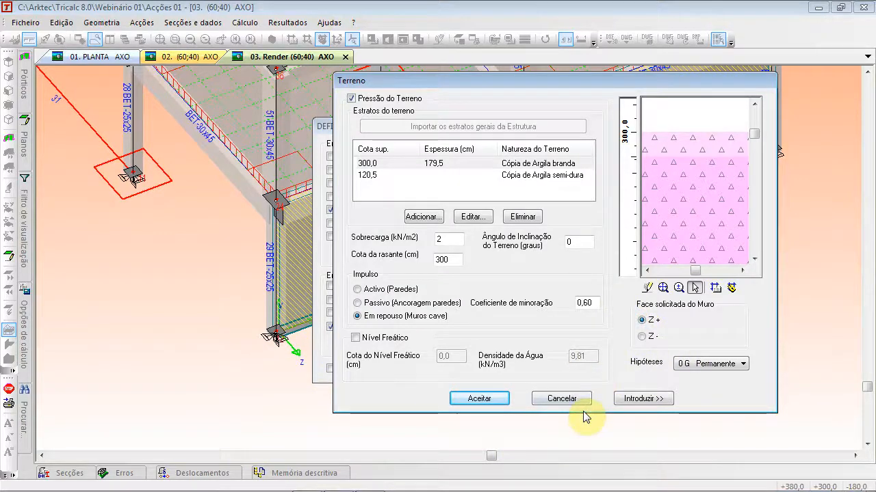
left_click(356, 338)
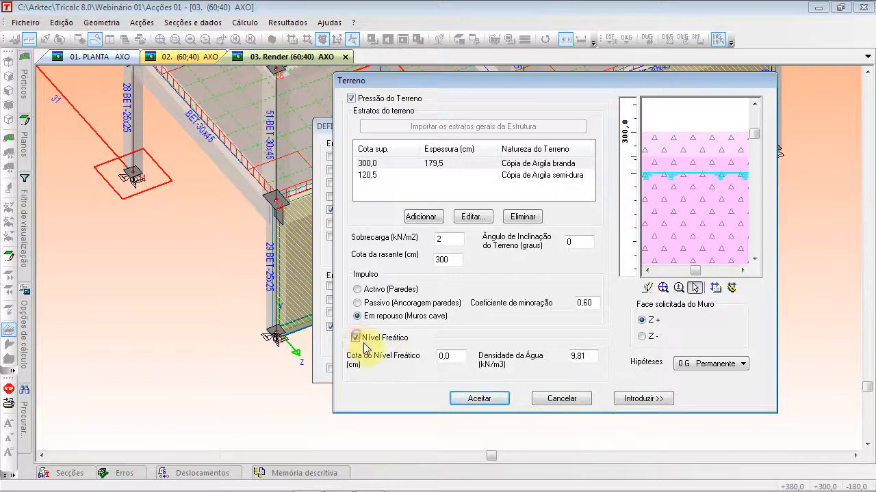
double_click(456, 354)
type("200")
left_click(672, 142)
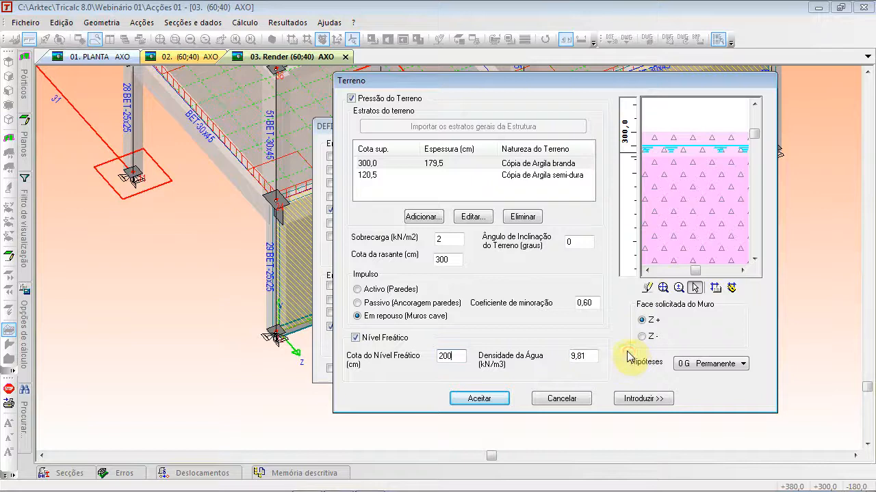
- Apply the defined terrain and water pressure to the Z+ face of the ground-floor resistant wall and inspect the load diagram
left_click(643, 338)
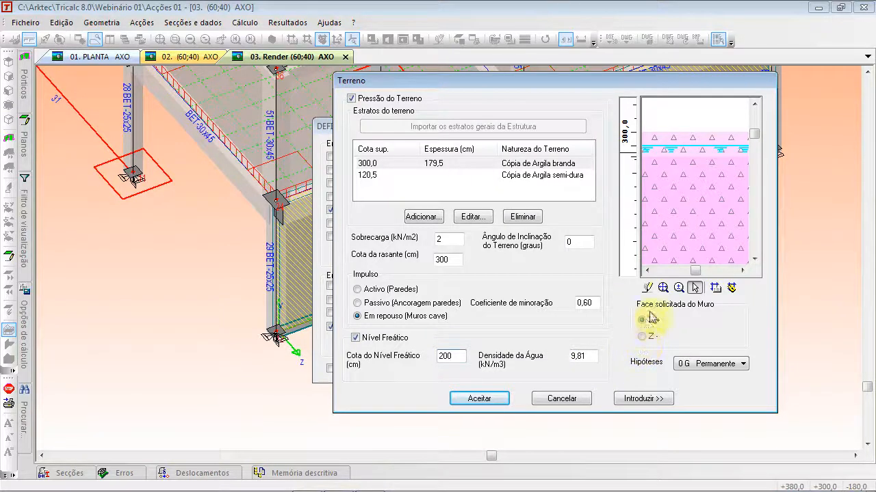
left_click(645, 398)
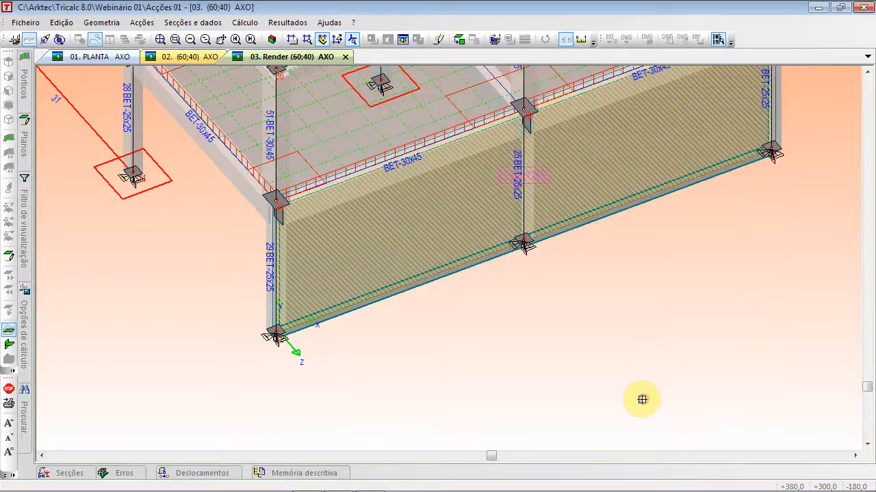
left_click(335, 314)
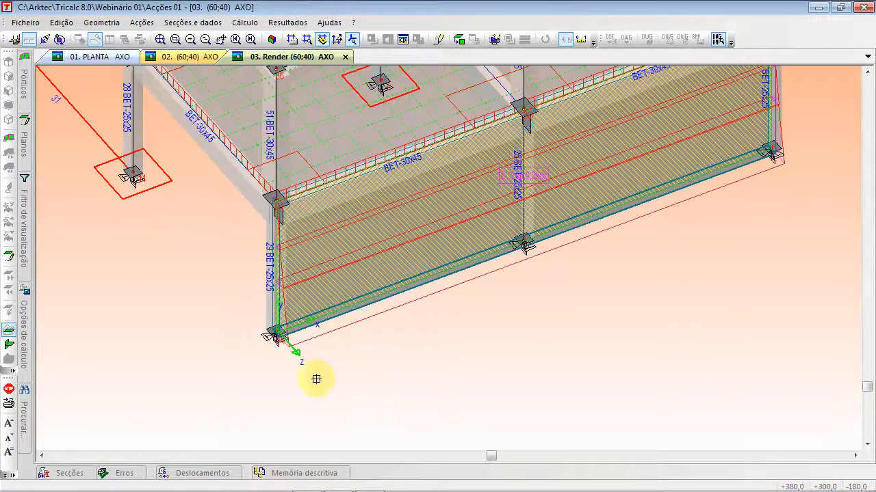
scroll(259, 275, "up", 3)
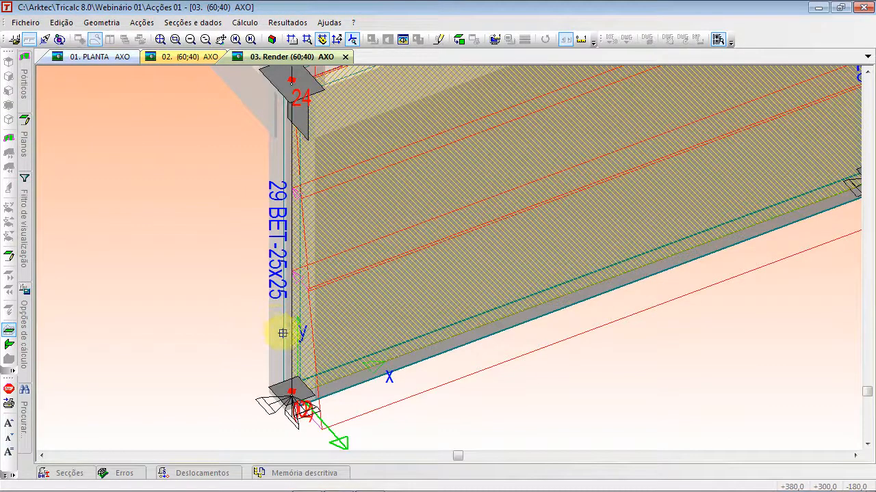
middle_click_drag(287, 336, 317, 354)
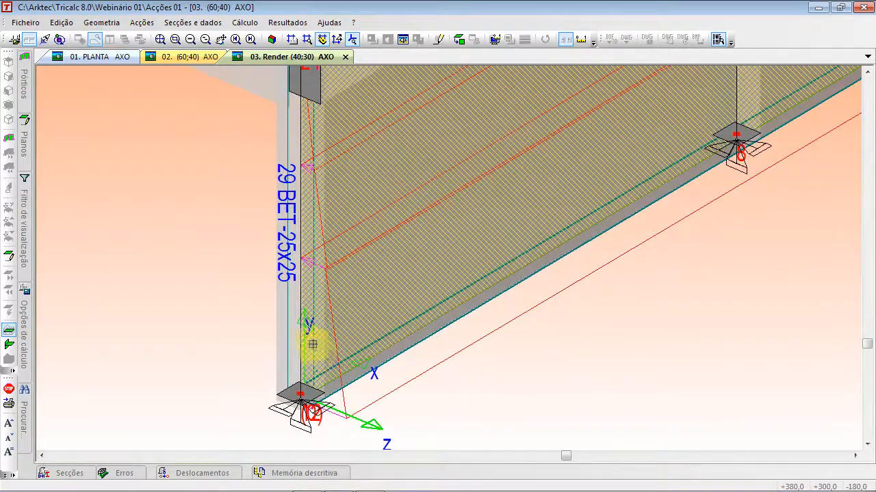
- Edit the Terreno/Fluidos action to exclude the terrain pressure and set the Cota do Nível Freático to 150 cm
left_click(235, 277)
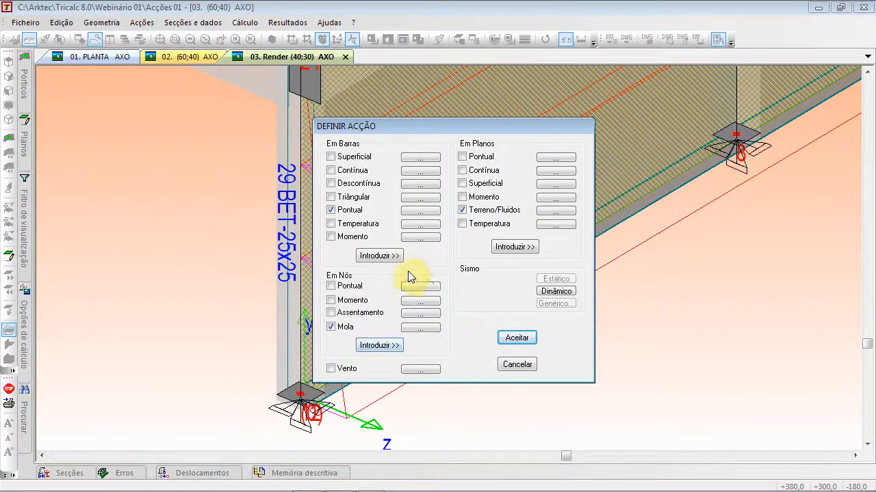
left_click(550, 211)
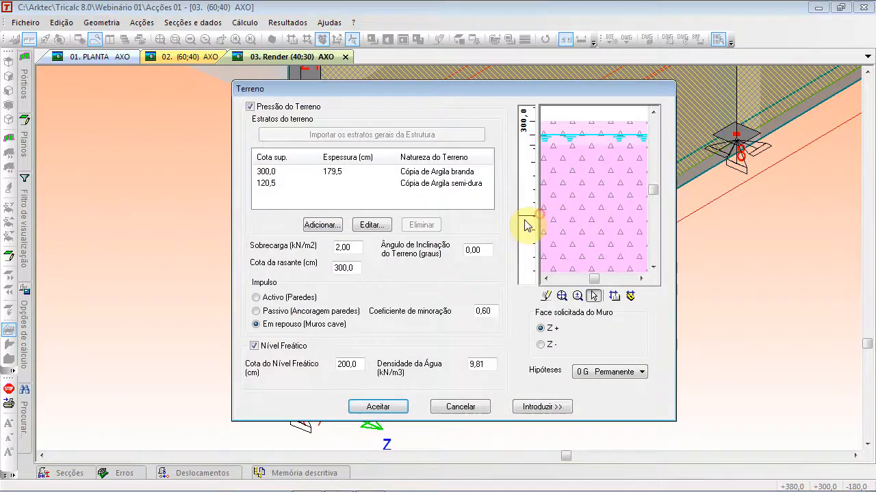
left_click(276, 108)
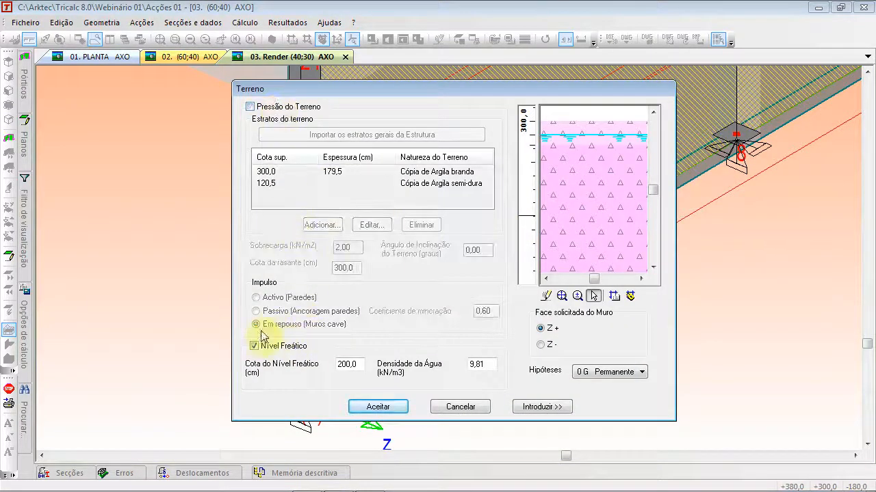
left_click_drag(363, 367, 330, 368)
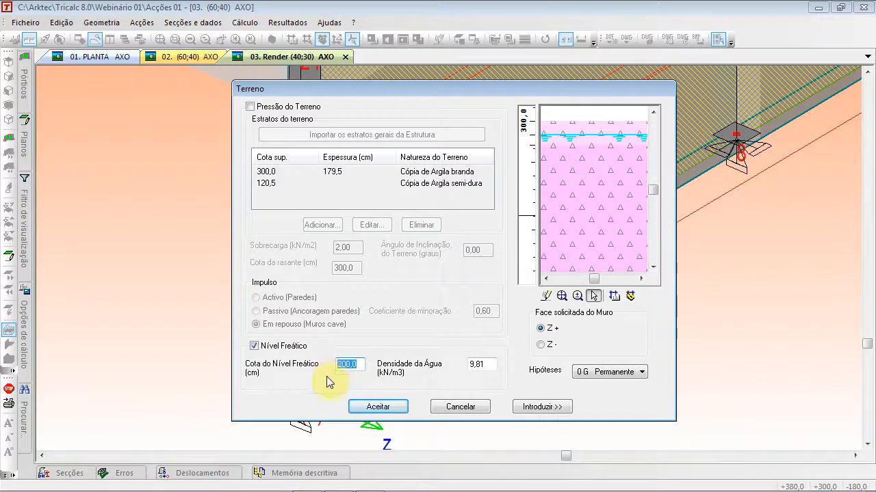
type("150")
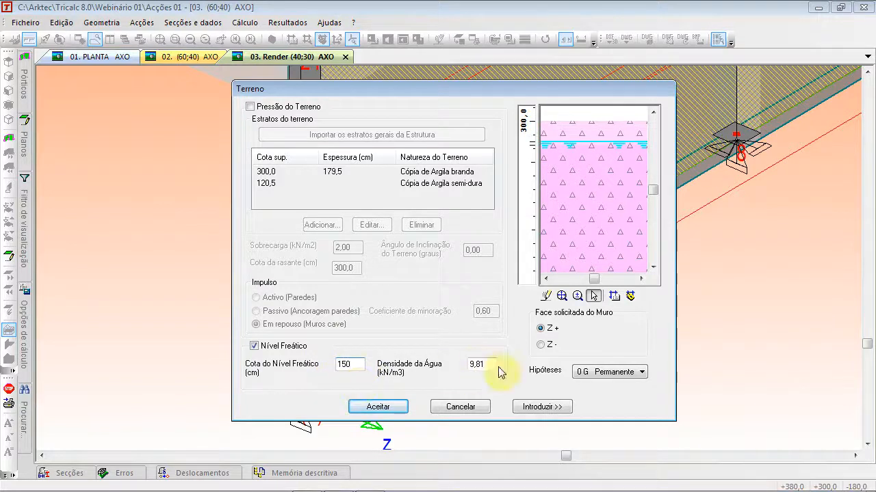
- Assign the fluid pressure to hypothesis 1 Q1 Sobrecargas on face Z- and apply it to the ground-floor resistant wall
left_click(590, 371)
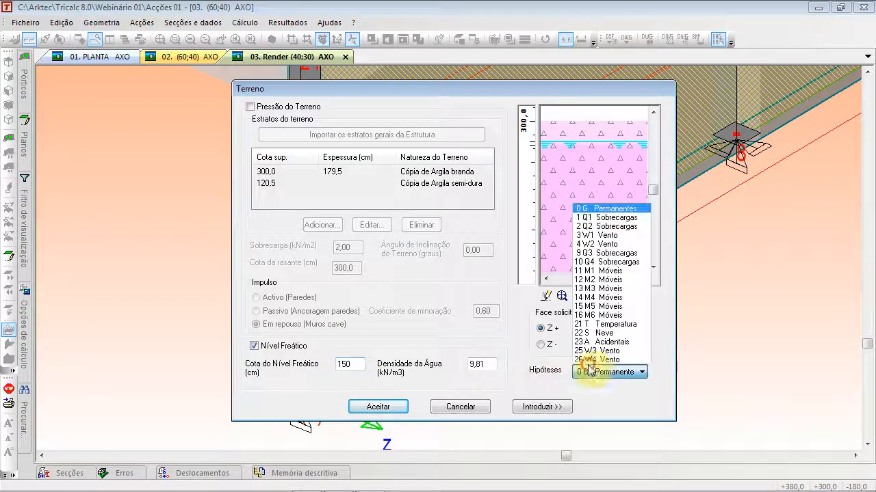
left_click(608, 217)
left_click(541, 344)
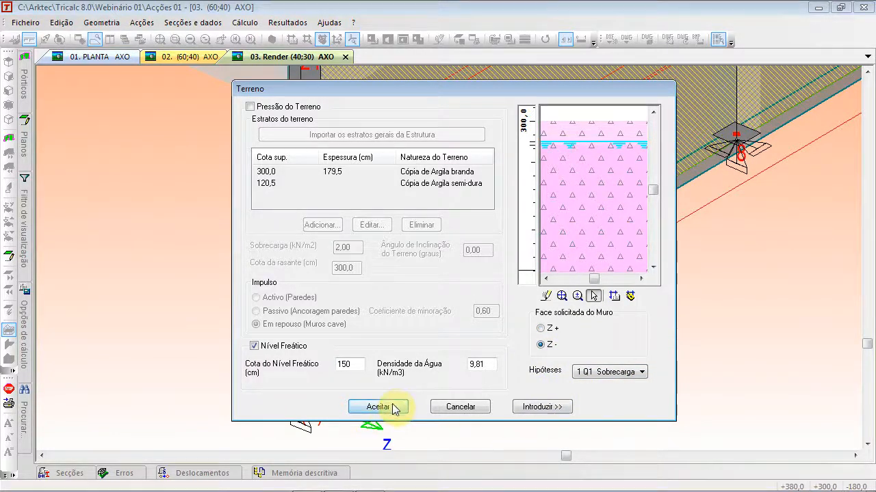
left_click(395, 407)
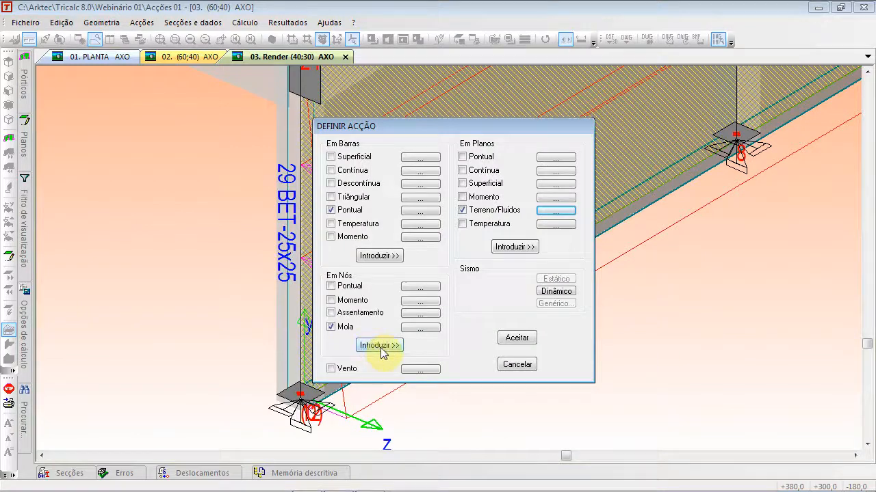
left_click(513, 247)
left_click(554, 210)
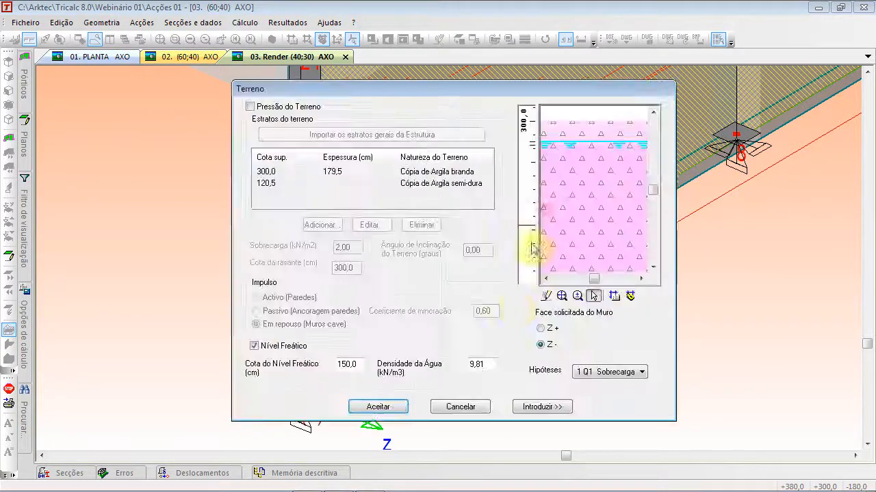
left_click(536, 407)
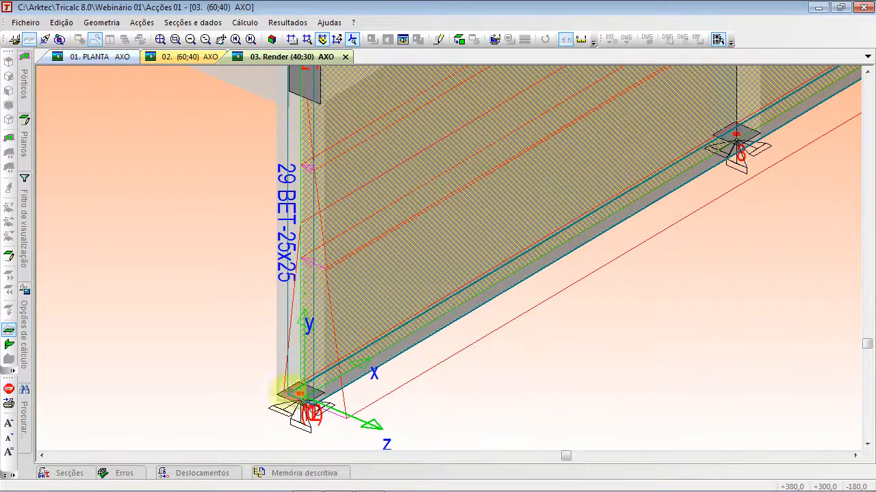
- Examine the pressure diagrams on both faces of the resistant wall from the side and at an angle
scroll(310, 395, "up", 1)
scroll(311, 394, "down", 2)
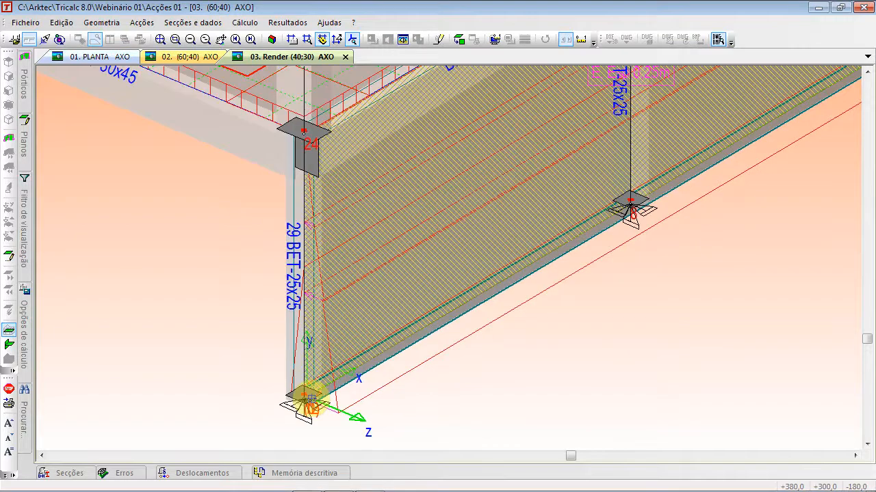
scroll(310, 396, "down", 3)
scroll(308, 336, "up", 2)
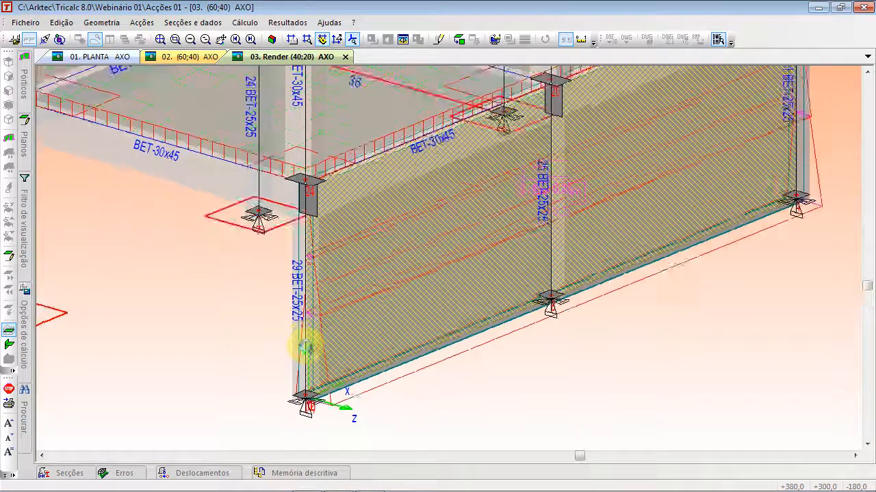
scroll(309, 342, "down", 9, "ctrl")
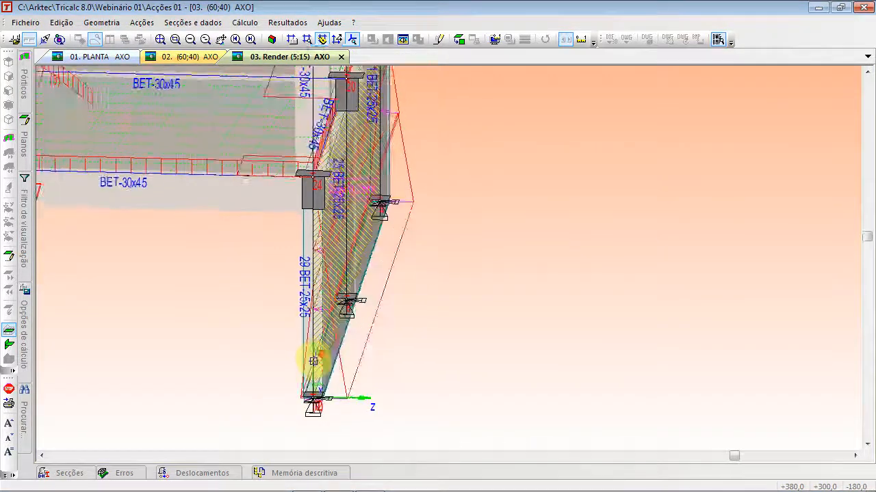
scroll(313, 361, "up", 1, "ctrl")
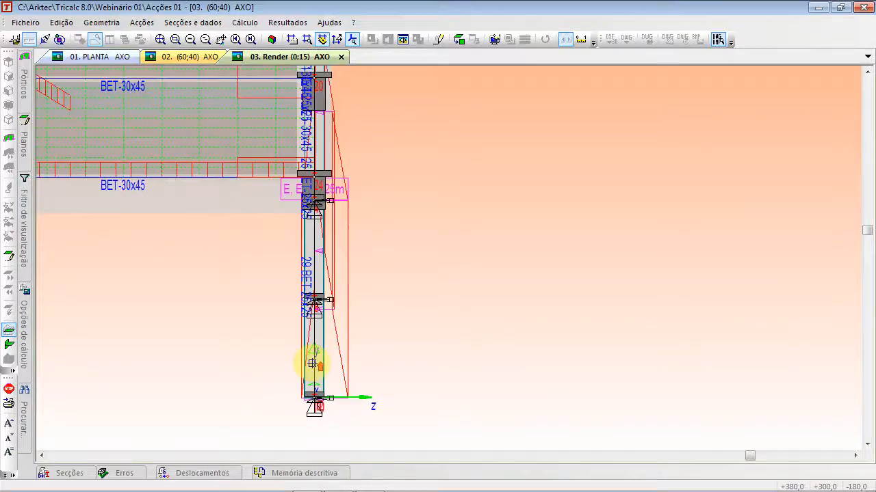
scroll(312, 363, "up", 2, "ctrl")
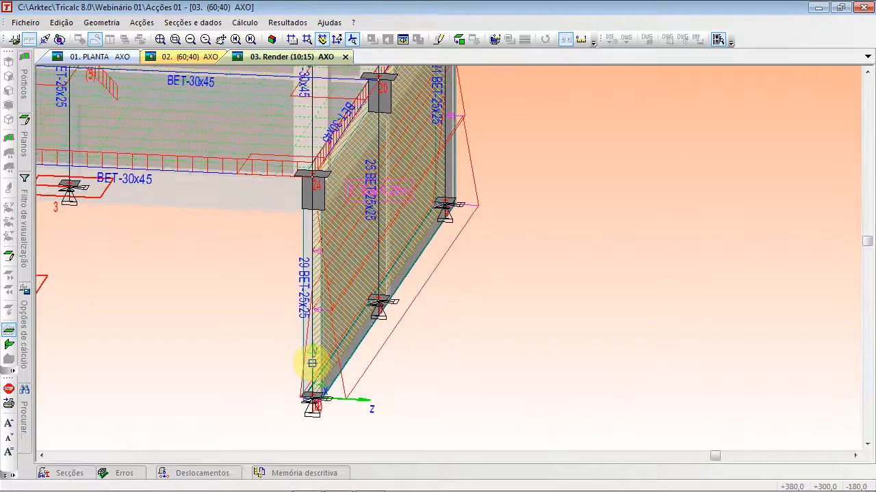
scroll(312, 363, "up", 1)
scroll(308, 368, "up", 1)
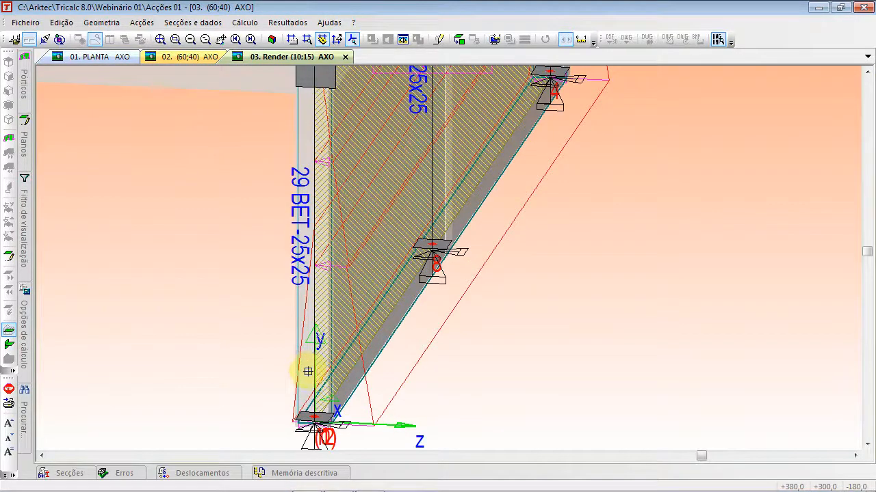
- Hide the bars' section labels and end the definition of actions
key("F4")
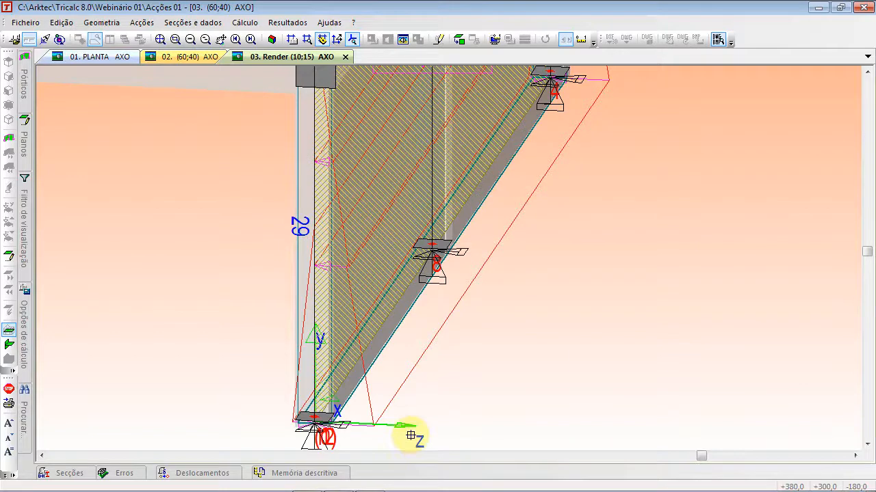
scroll(413, 434, "down", 2)
right_click(573, 335)
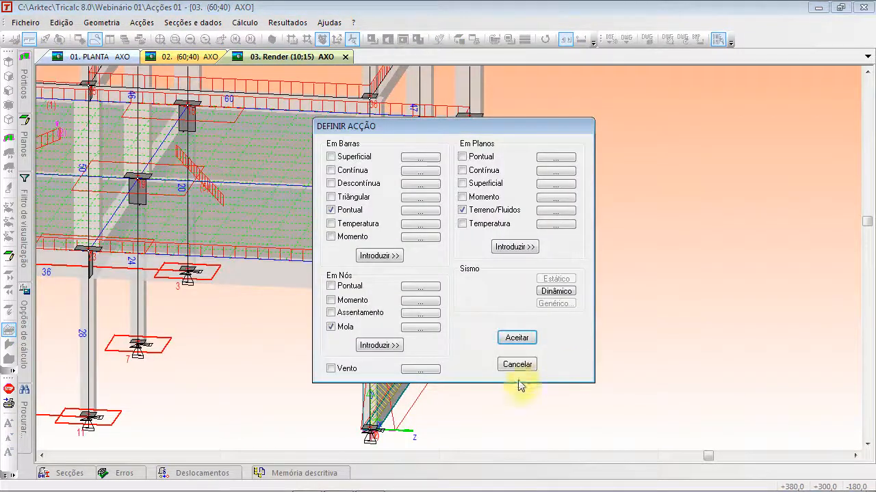
left_click(517, 368)
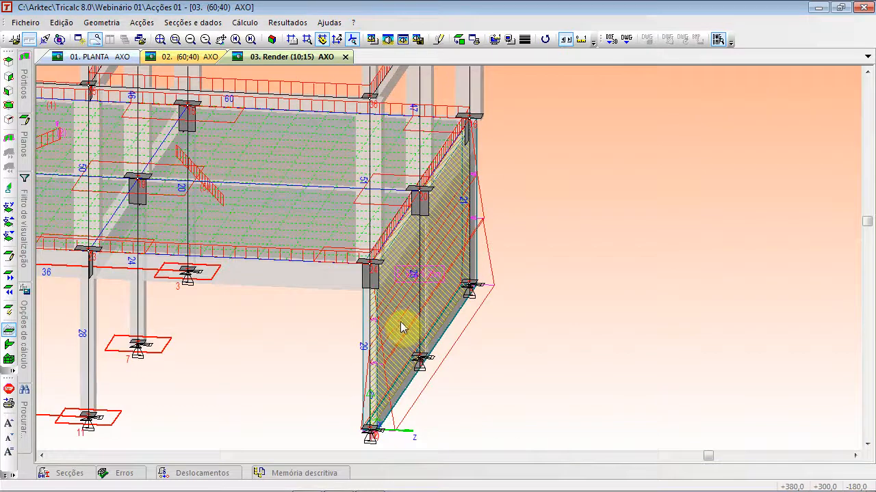
left_click(157, 41)
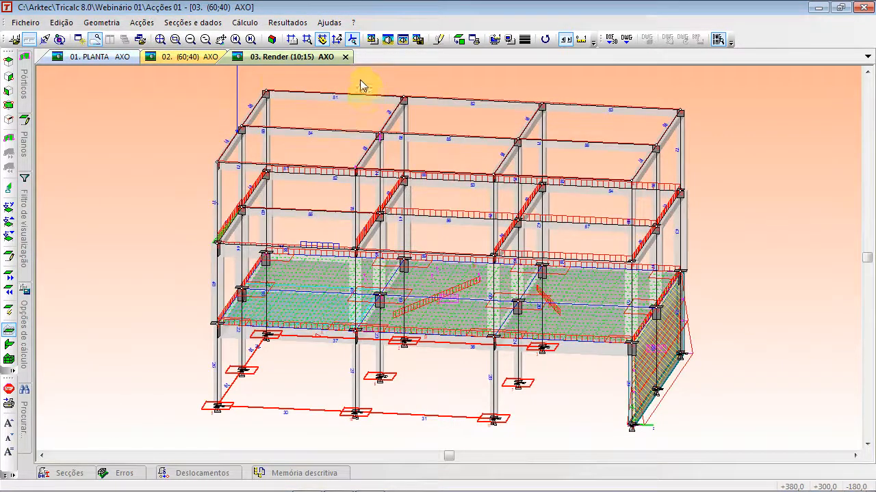
left_click(271, 39)
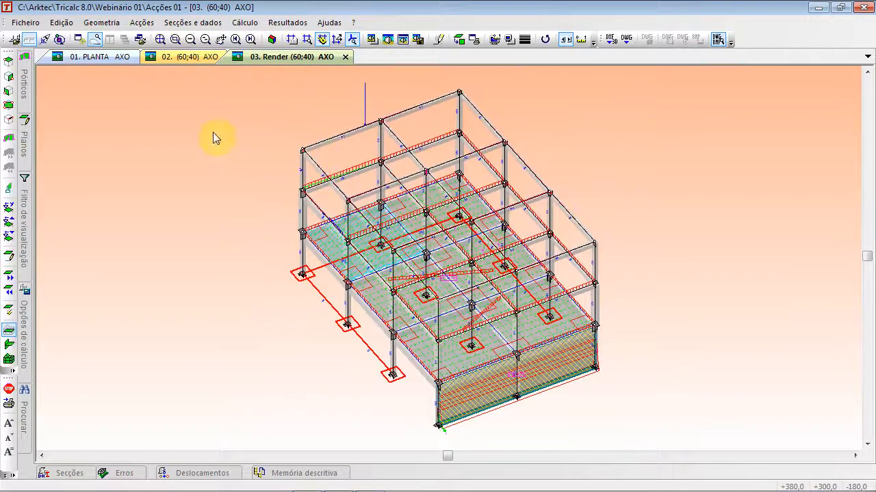
left_click(141, 22)
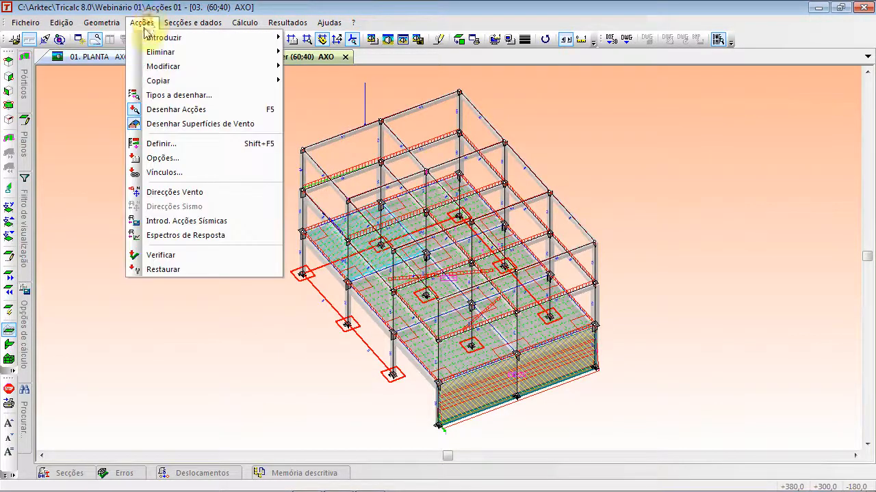
left_click(180, 146)
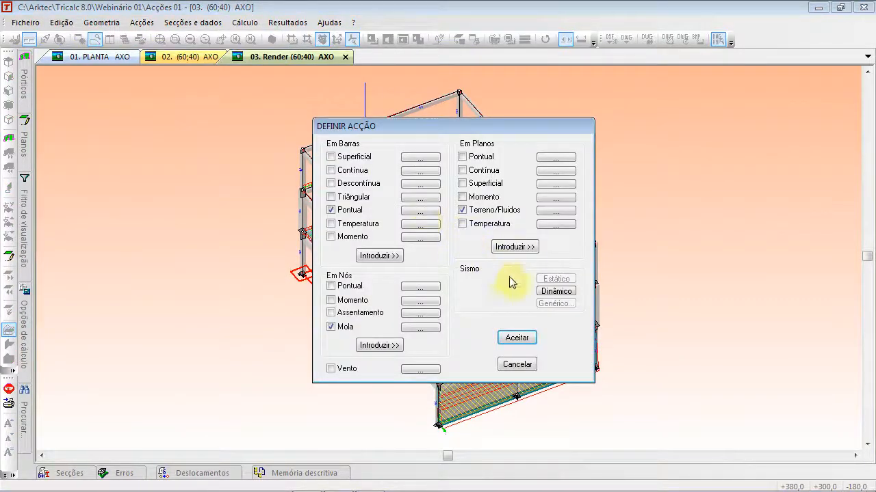
left_click(344, 373)
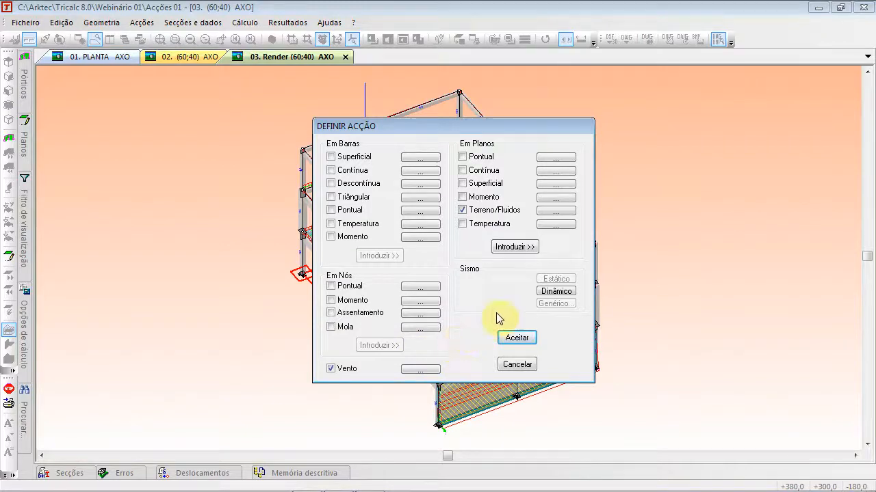
left_click(520, 364)
- Set the seismic regulation in the hypothesis combination options to RSA Dinâmico and accept the options
left_click(134, 21)
mouse_move(122, 21)
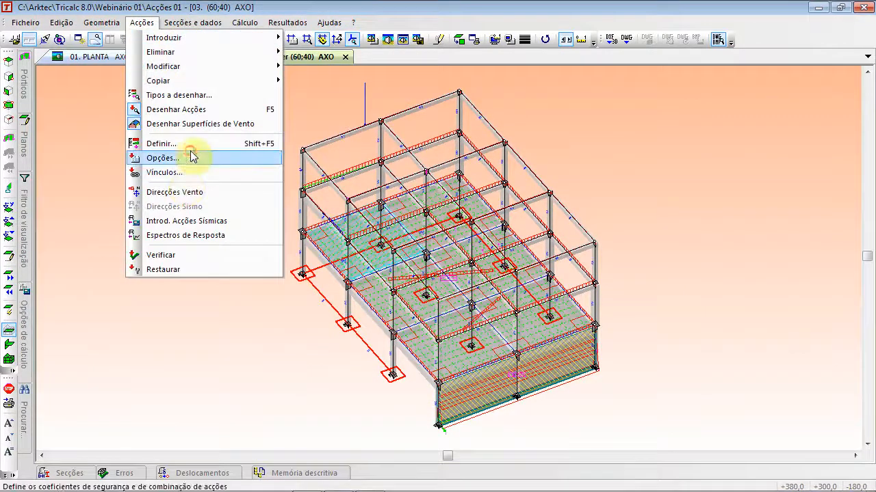
left_click(183, 158)
left_click(488, 300)
left_click(483, 310)
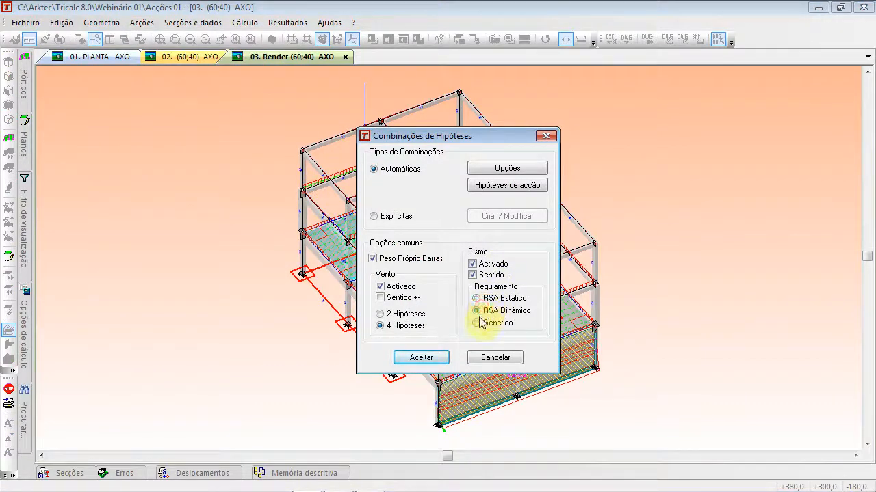
left_click(477, 324)
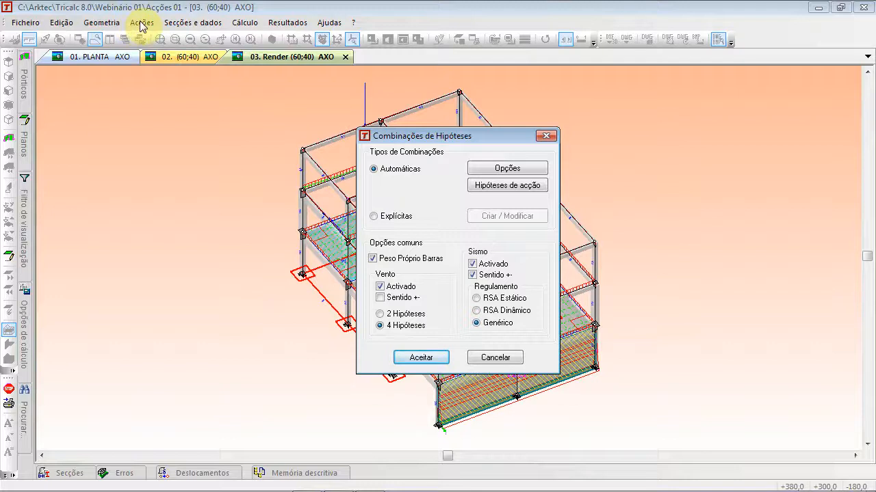
left_click(475, 311)
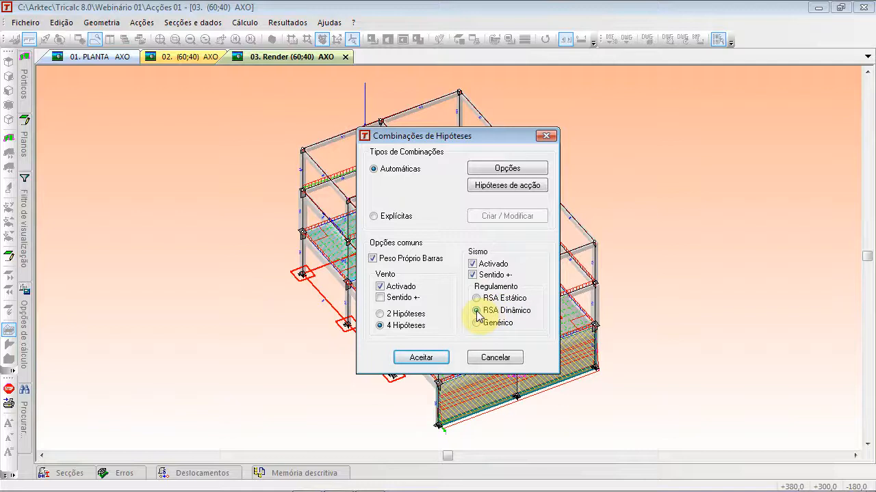
left_click(490, 297)
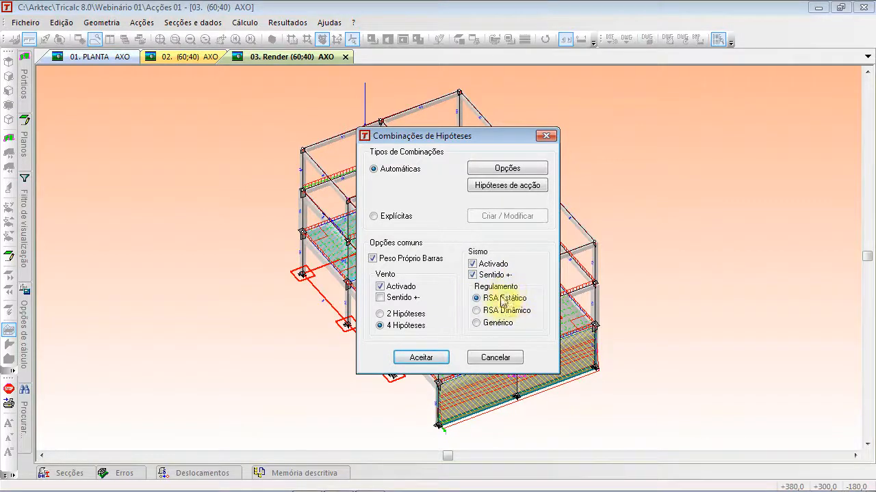
left_click(476, 311)
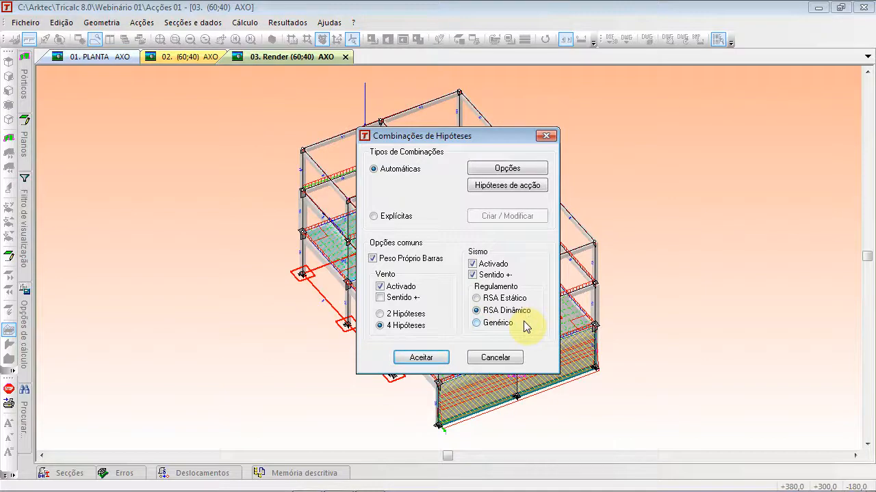
left_click(431, 359)
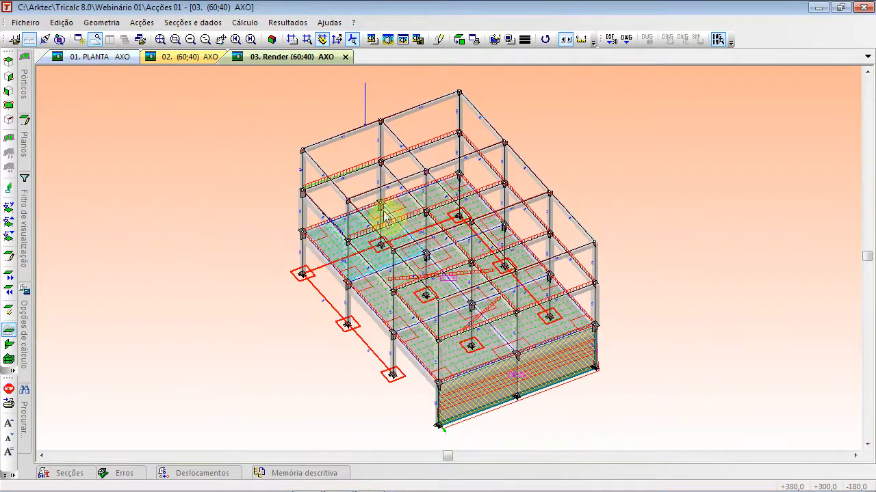
- Open the dynamic seismic options from the action definition, keeping the structure in view beside the dialog
key("Down")
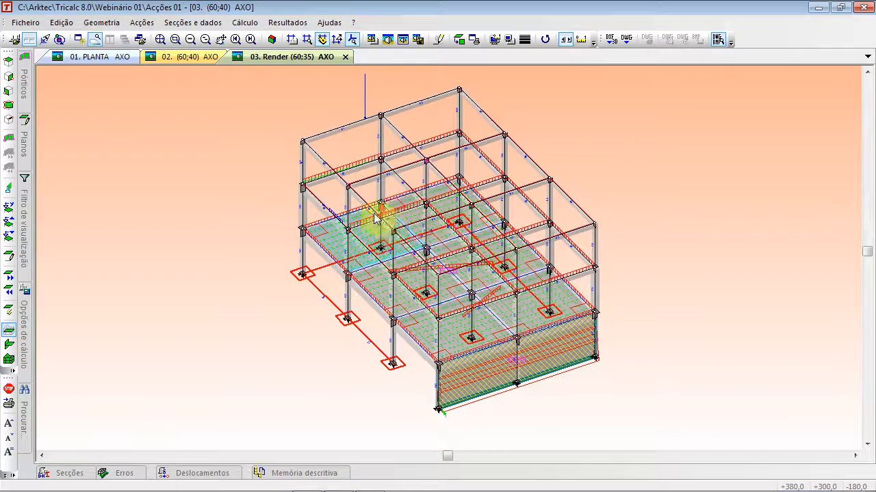
key("Right")
key("Right")
left_click(141, 22)
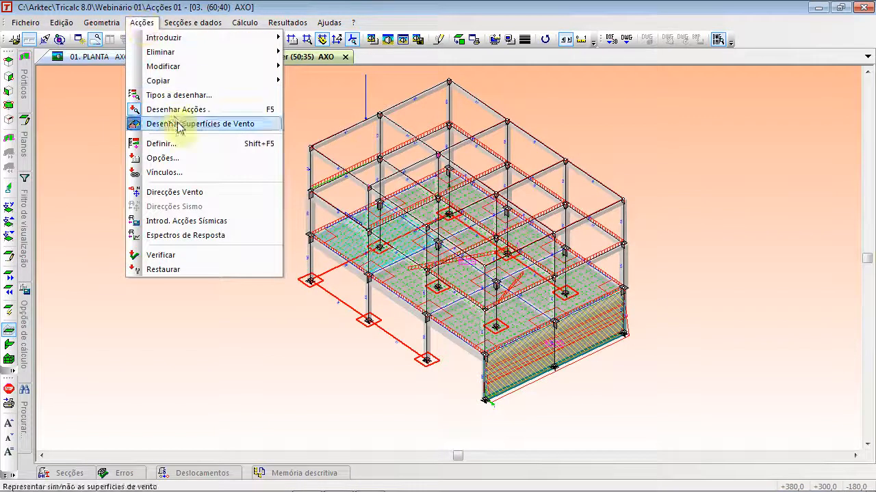
left_click(161, 144)
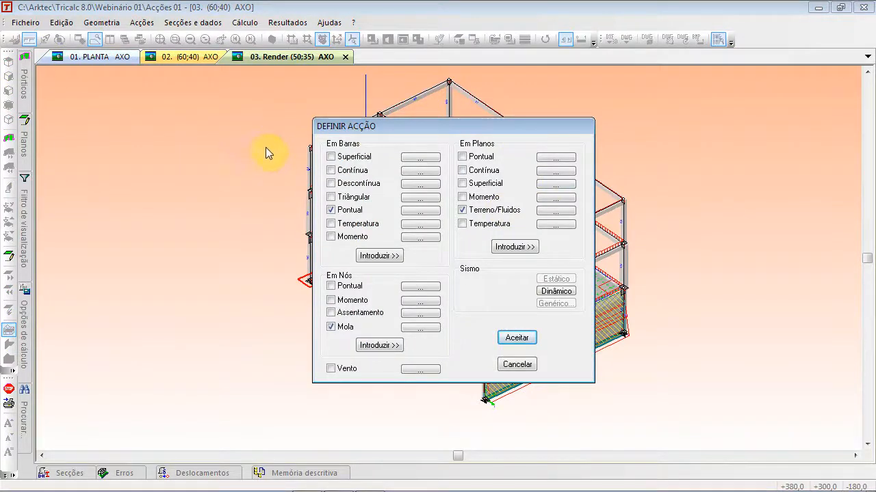
left_click_drag(266, 147, 265, 147)
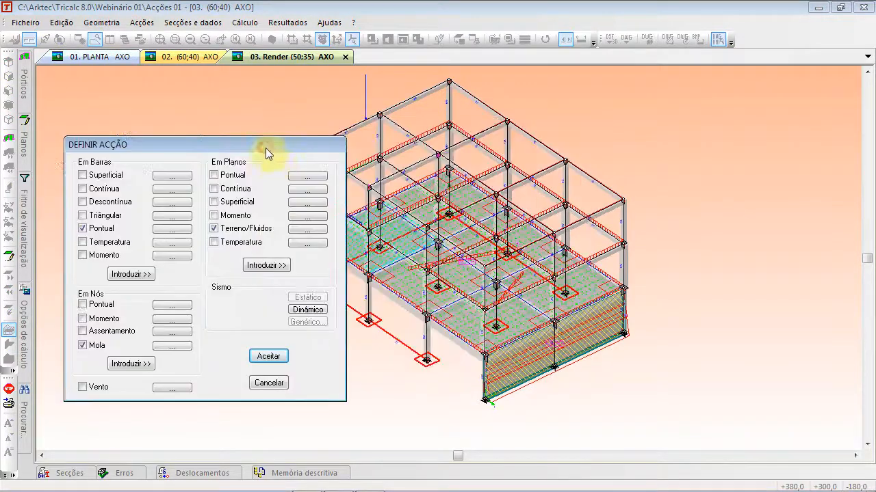
left_click(306, 312)
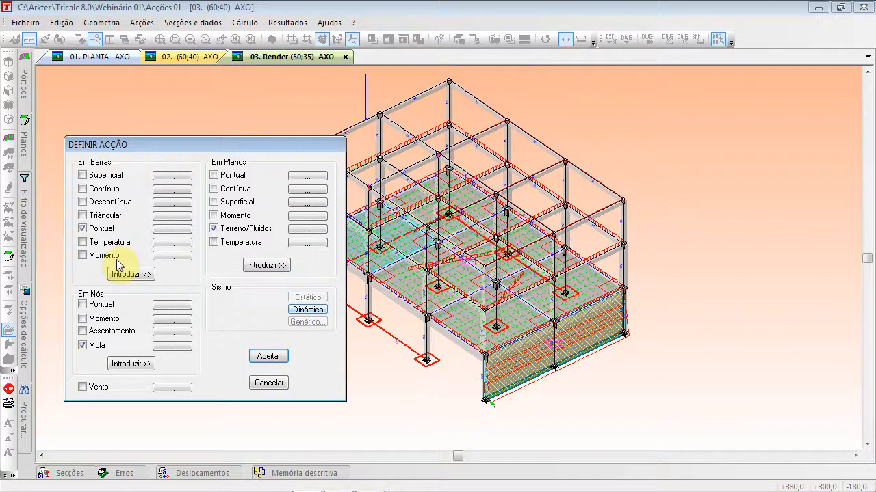
left_click(314, 311)
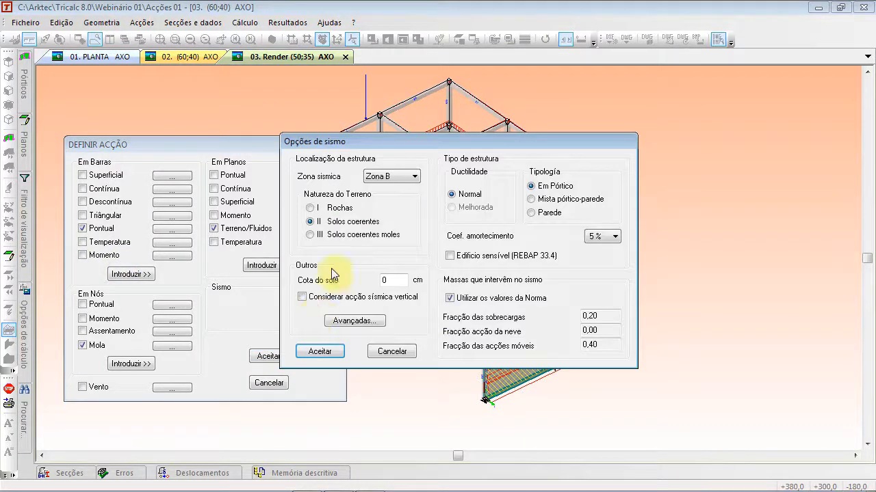
- Set the structure's seismic zone to Zona B and its Natureza do Terreno to II Solos coerentes
left_click(383, 177)
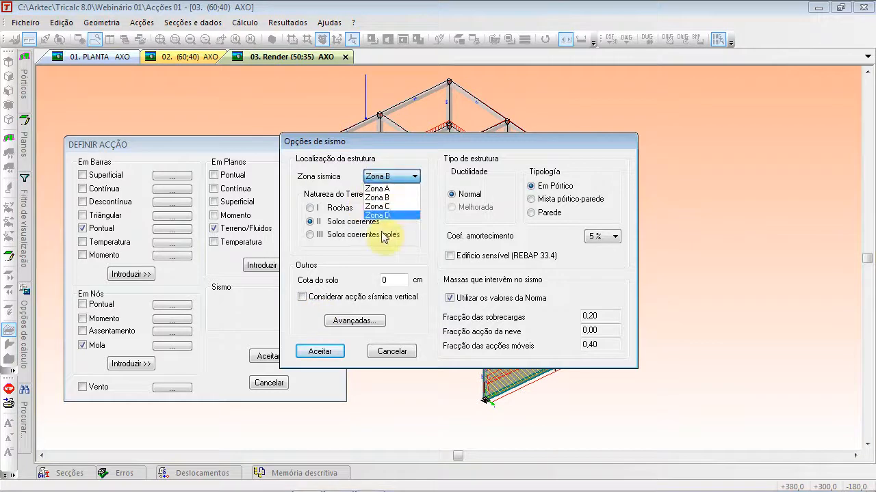
left_click(387, 189)
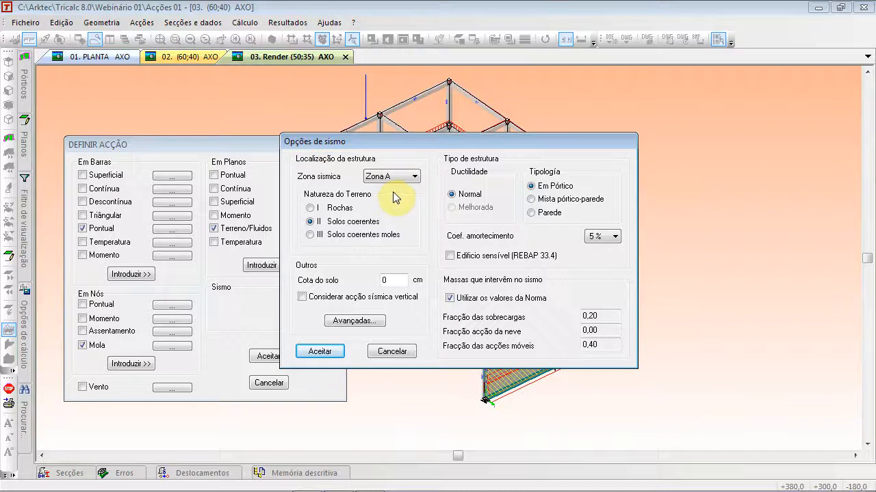
left_click(390, 177)
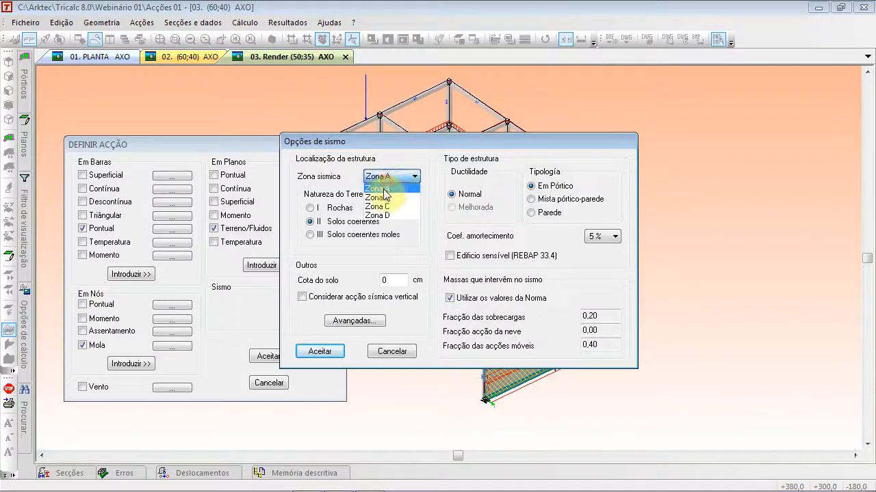
left_click(389, 216)
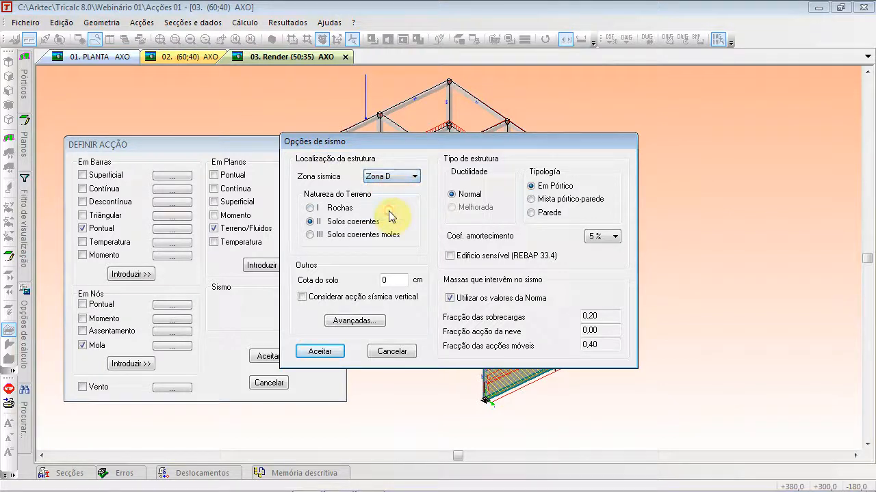
left_click(415, 178)
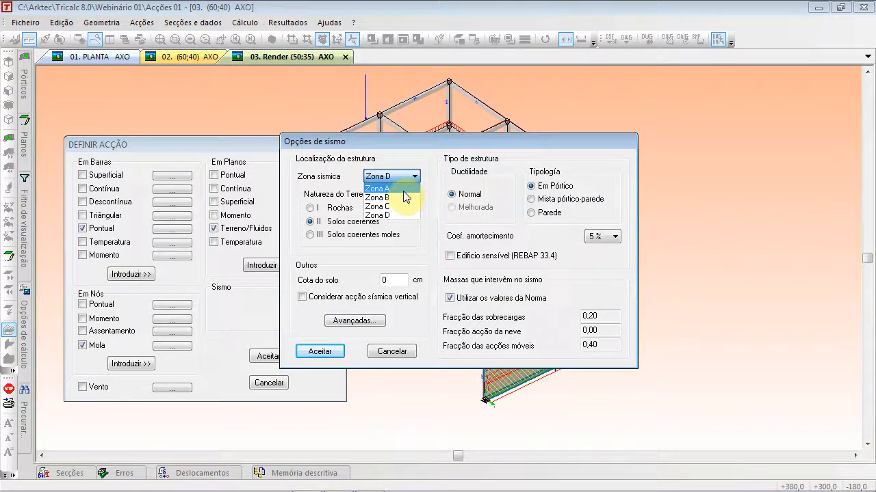
left_click(400, 198)
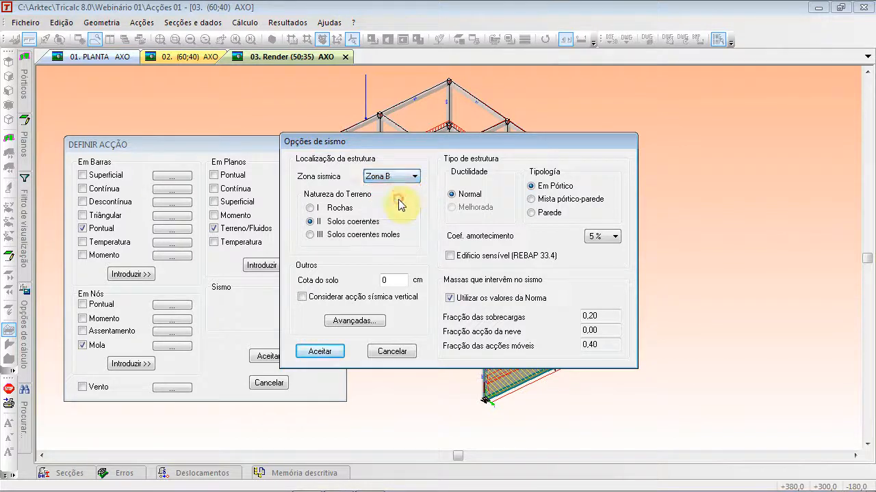
left_click(312, 208)
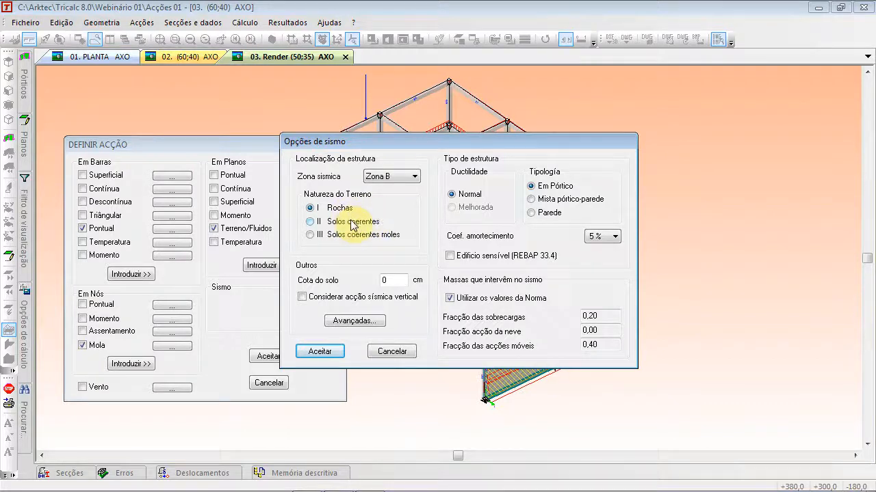
left_click(311, 221)
left_click(310, 235)
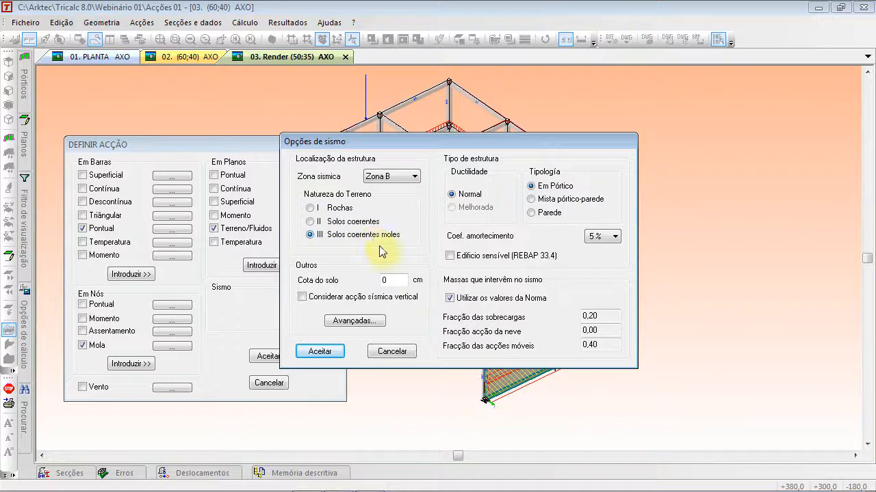
left_click(310, 221)
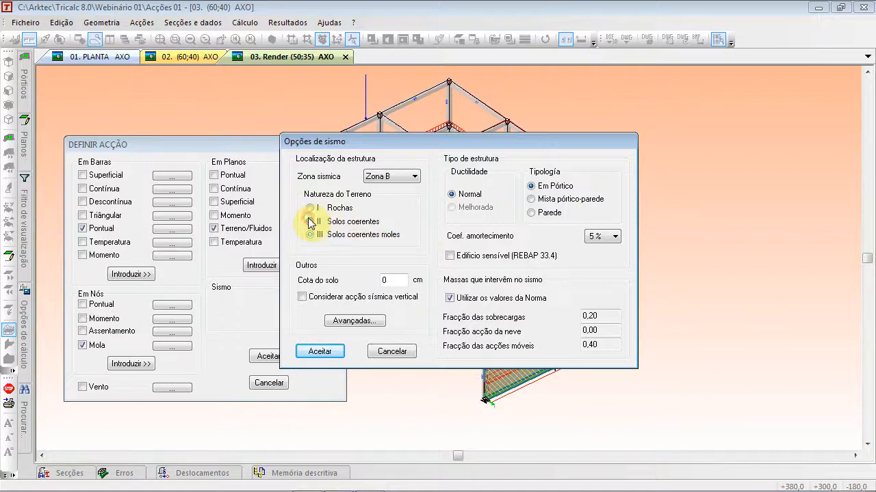
- Try including the vertical seismic action in the seismic options
double_click(385, 280)
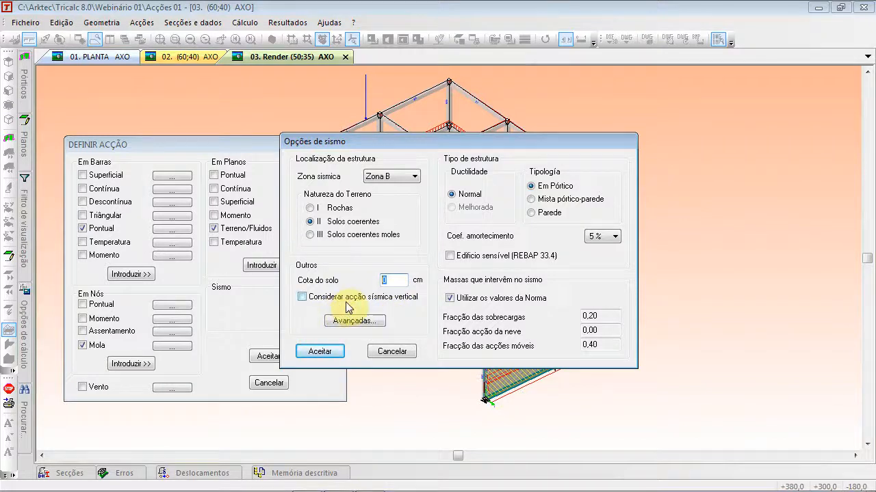
left_click(303, 297)
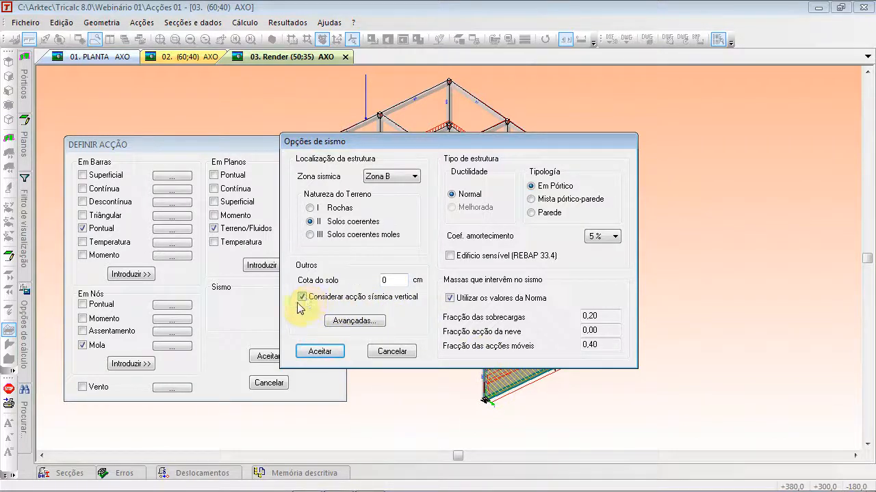
left_click(309, 299)
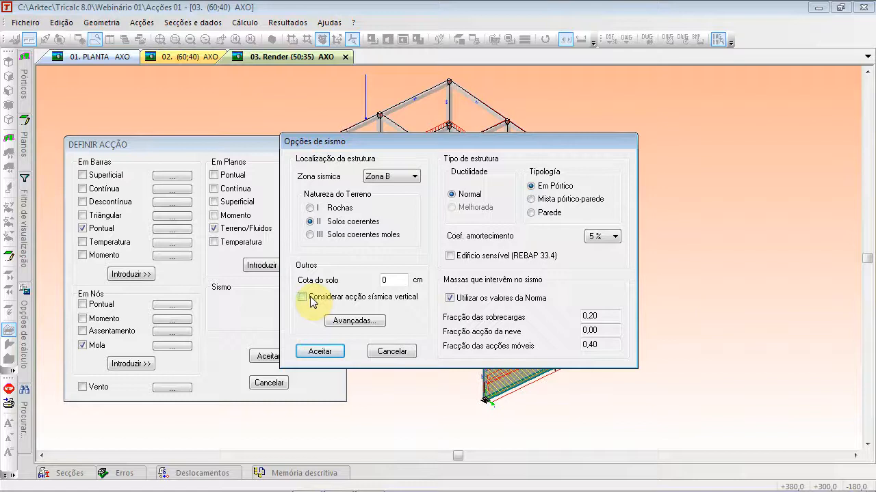
- Try toggling rotational mass, accidental eccentricity and the 30% horizontal combination rule in the advanced seismic options
left_click(354, 320)
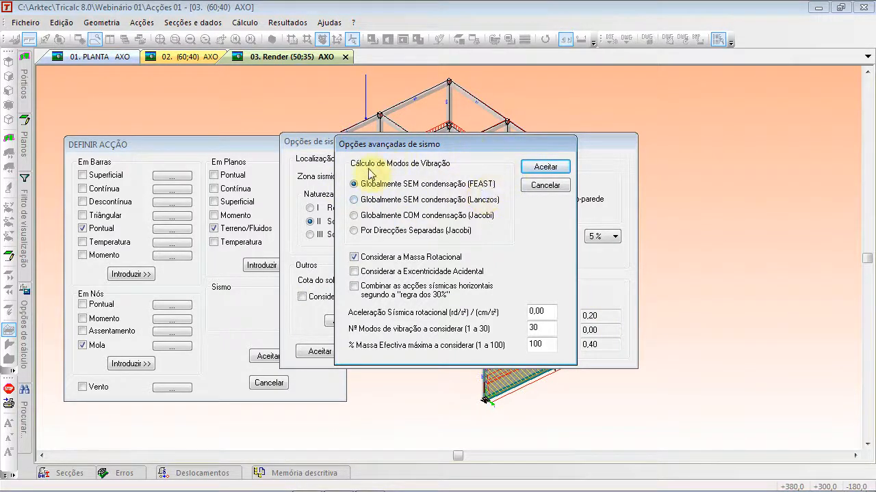
left_click(369, 259)
left_click(372, 264)
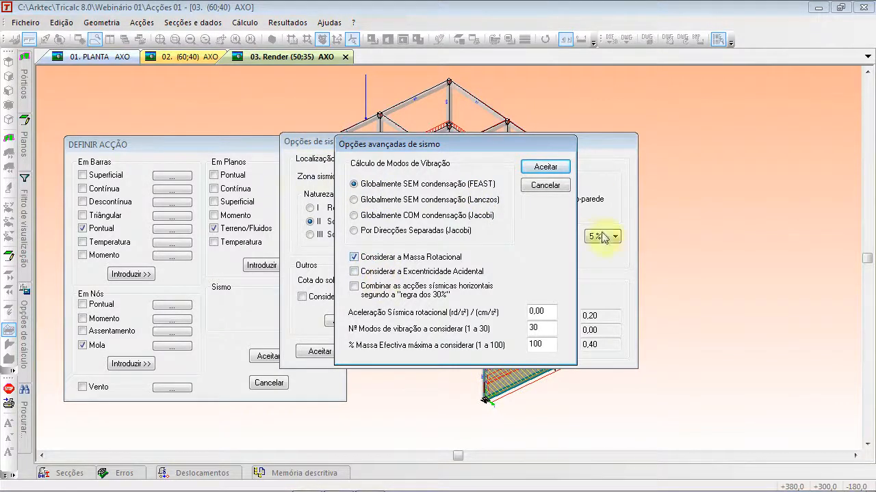
left_click(373, 273)
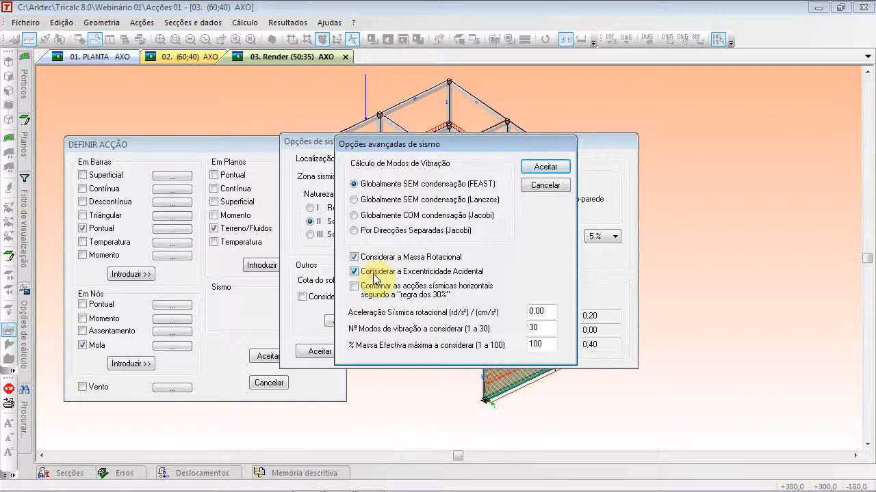
left_click(375, 277)
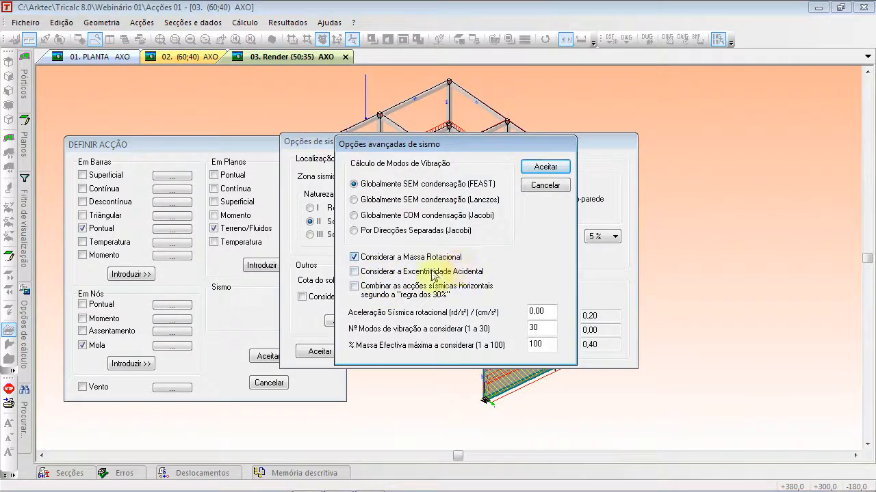
left_click(379, 274)
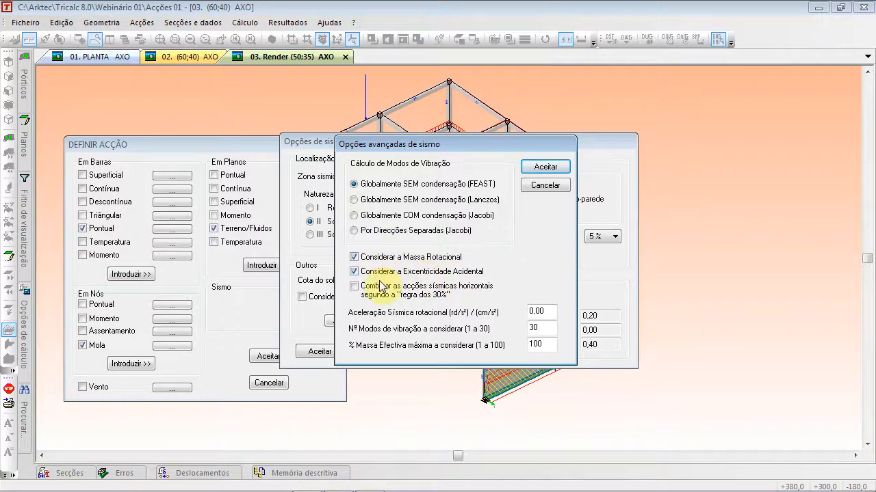
left_click(385, 273)
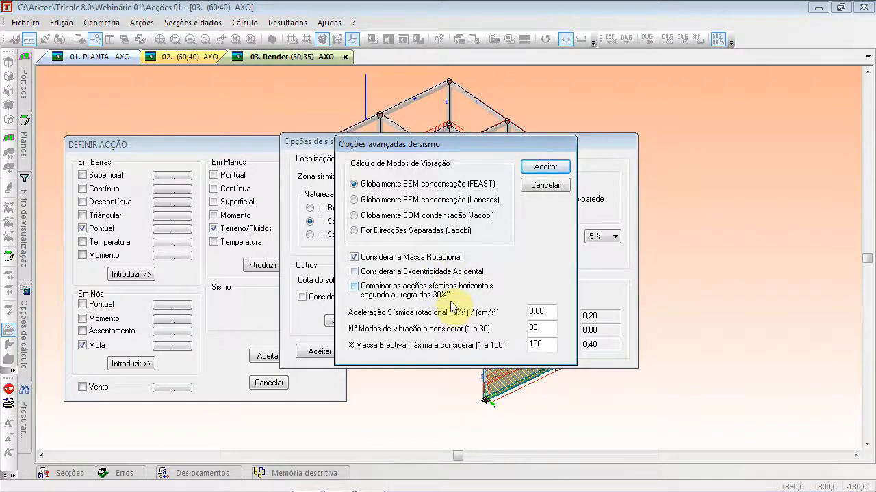
left_click(354, 286)
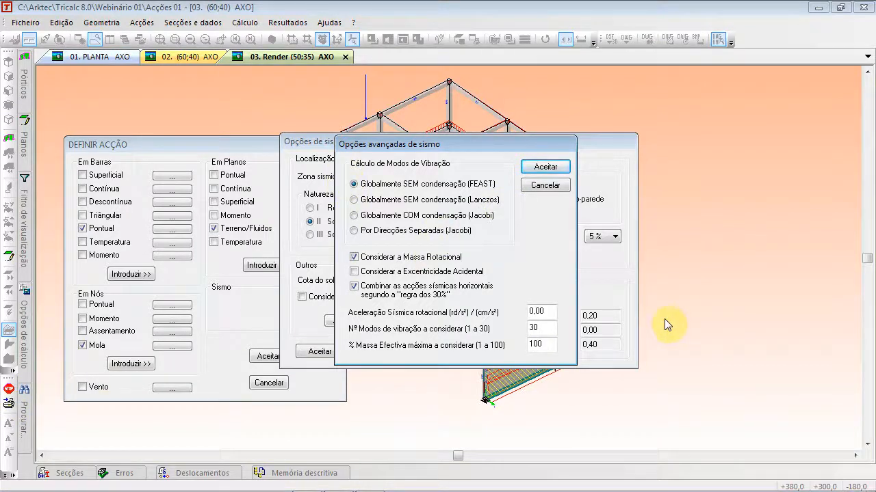
left_click(353, 286)
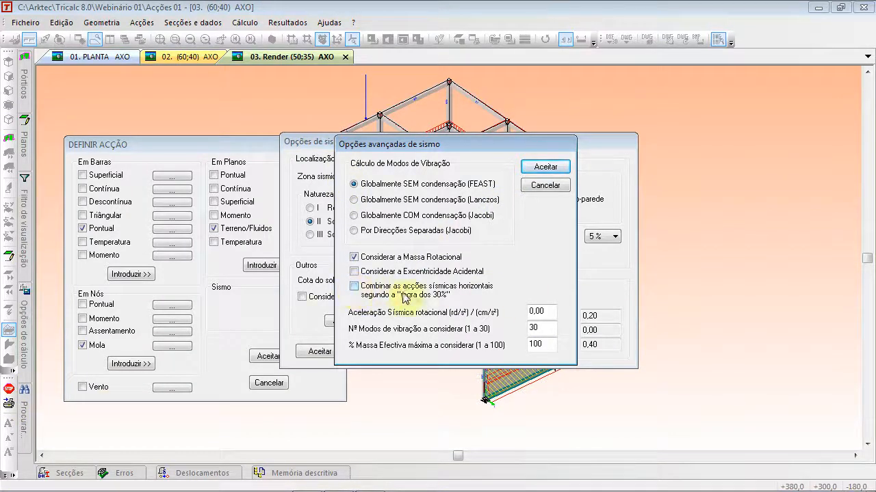
- Review the rotational seismic acceleration, number of vibration modes and maximum effective mass, and accept the advanced seismic options
double_click(536, 311)
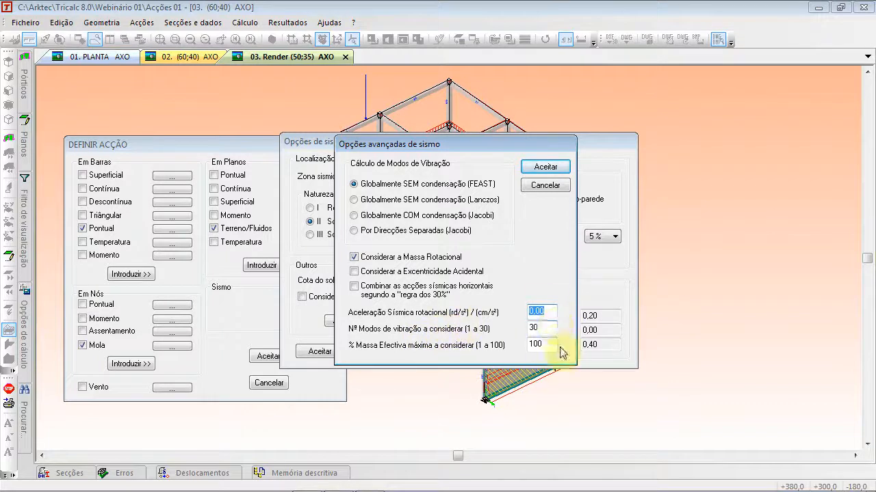
double_click(551, 328)
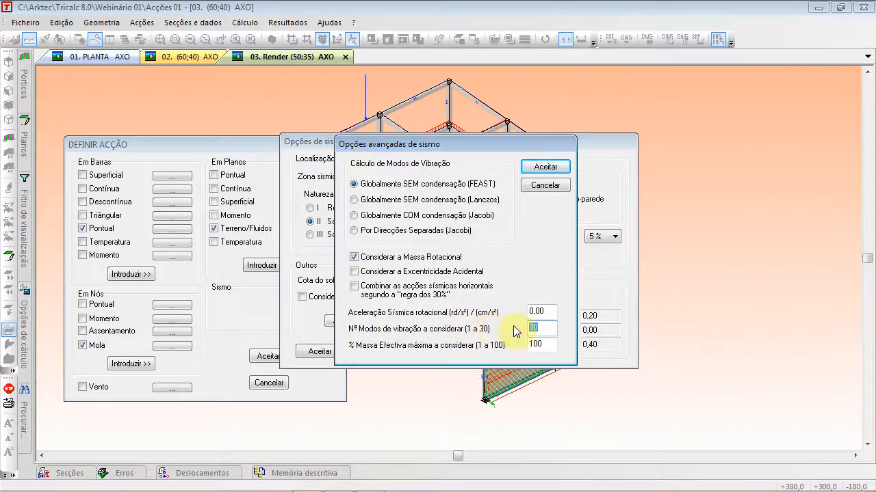
double_click(537, 344)
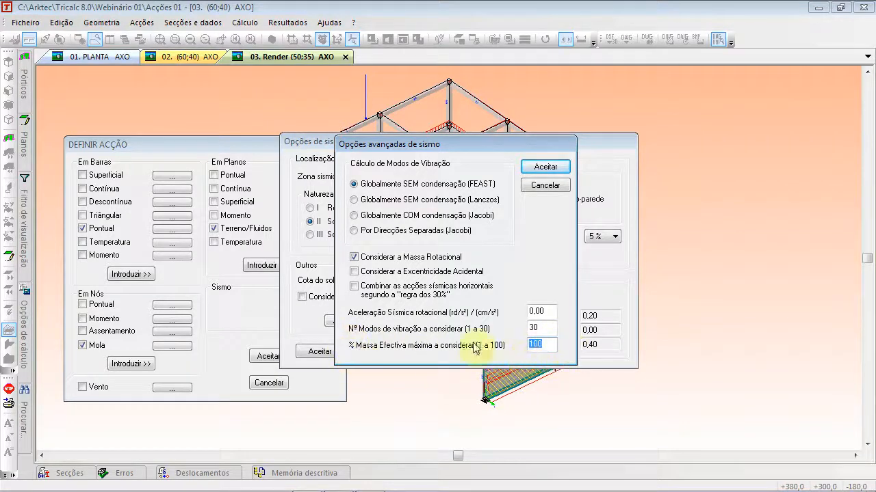
double_click(534, 327)
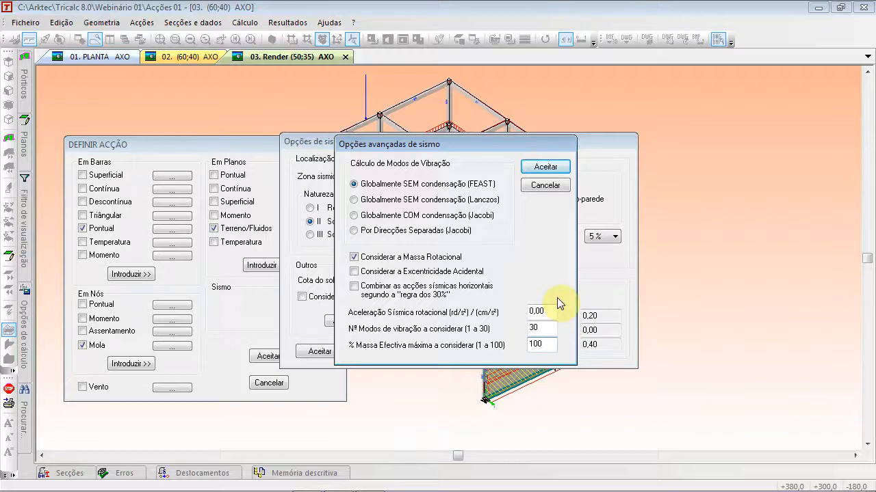
left_click_drag(531, 346, 507, 351)
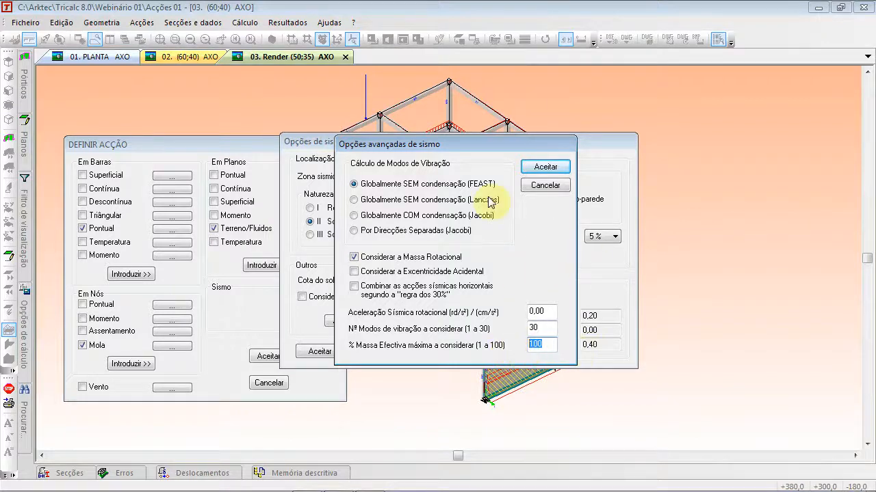
left_click(551, 169)
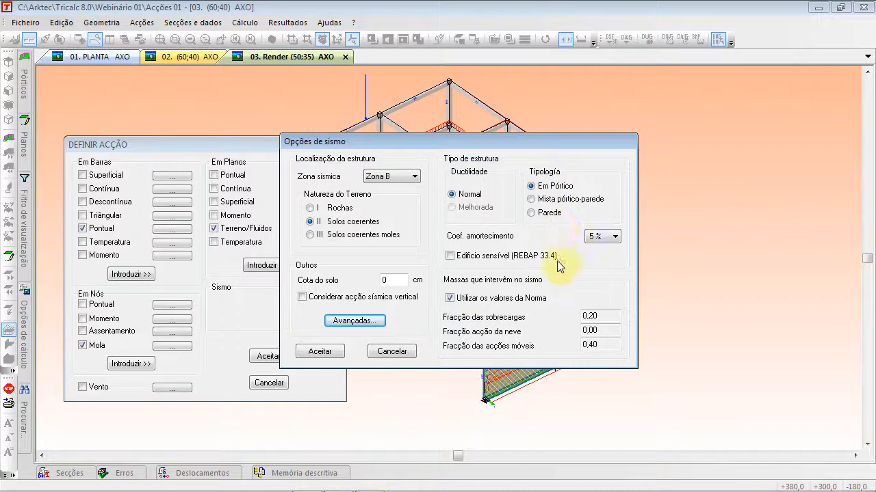
- Check the damping coefficient choices and try marking the structure as Edificio sensível (REBAP 33.4)
left_click(600, 237)
left_click(653, 235)
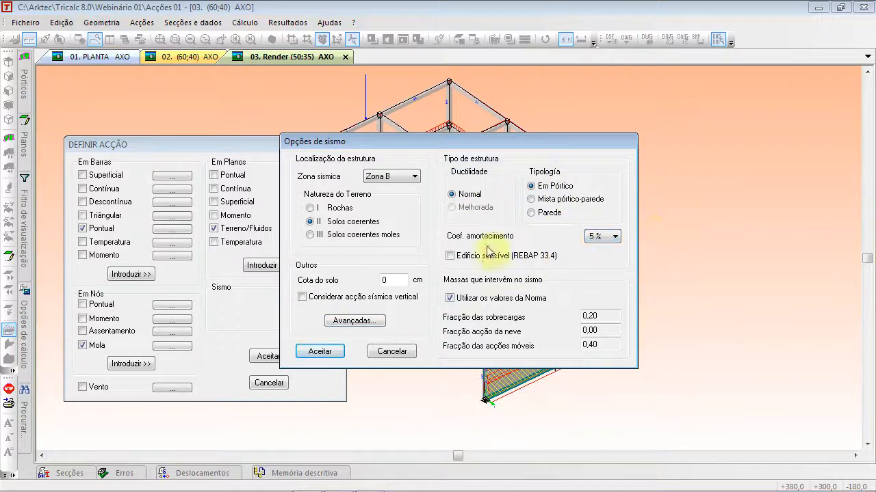
left_click(492, 259)
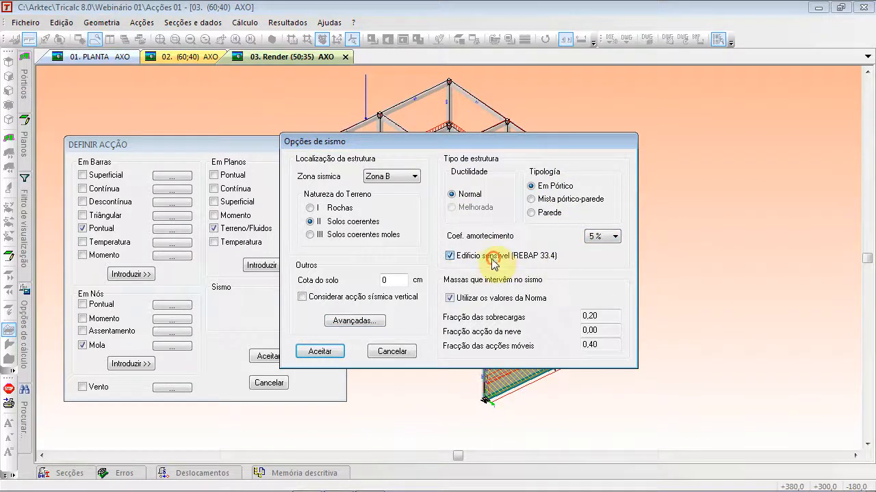
left_click(485, 264)
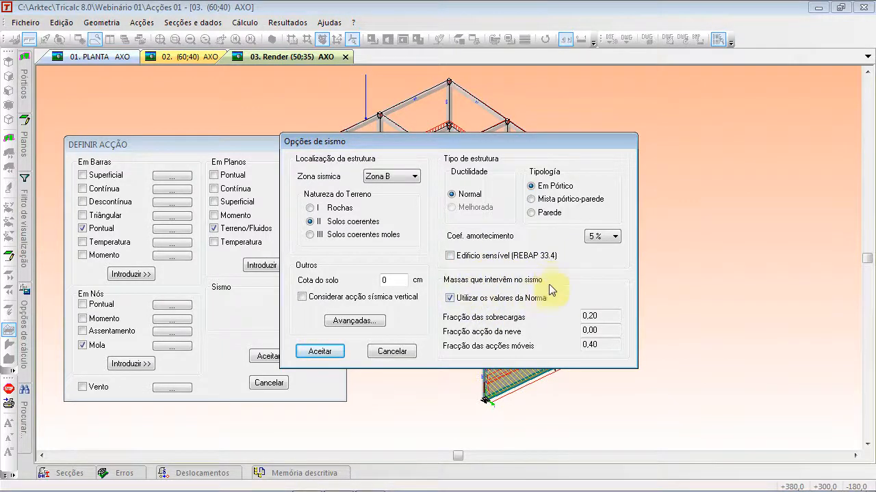
- Keep the seismic mass fractions on the Norma values, and accept the seismic options and the action definition
left_click(457, 300)
left_click(457, 300)
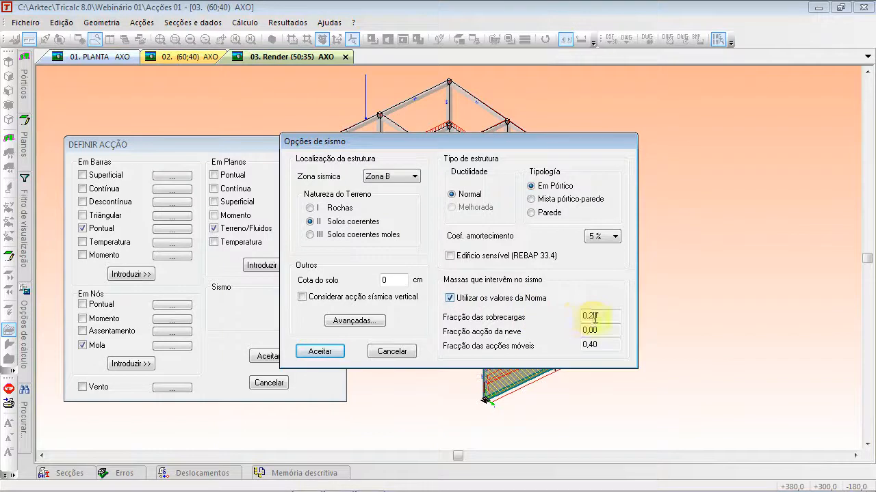
left_click(450, 298)
left_click(472, 302)
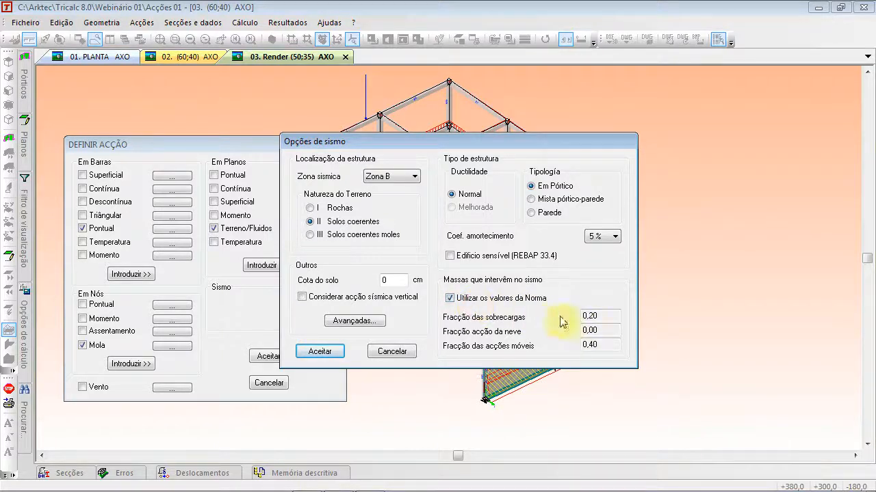
double_click(602, 316)
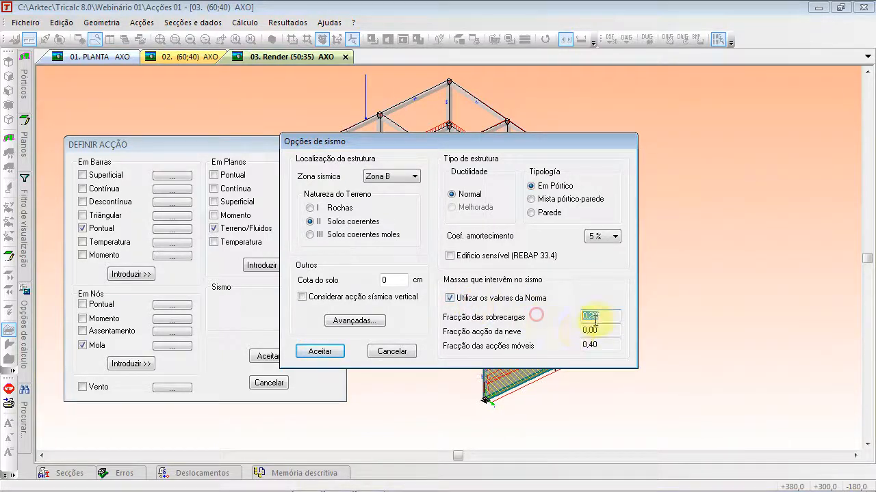
double_click(600, 344)
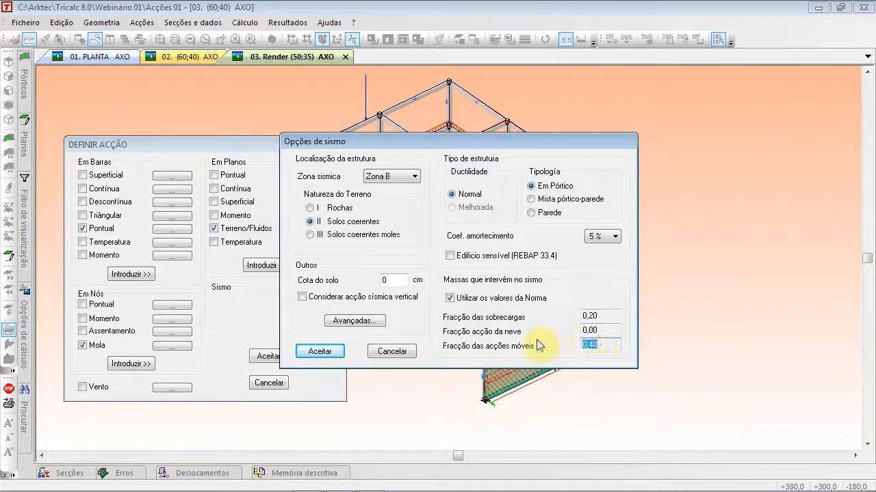
left_click(455, 299)
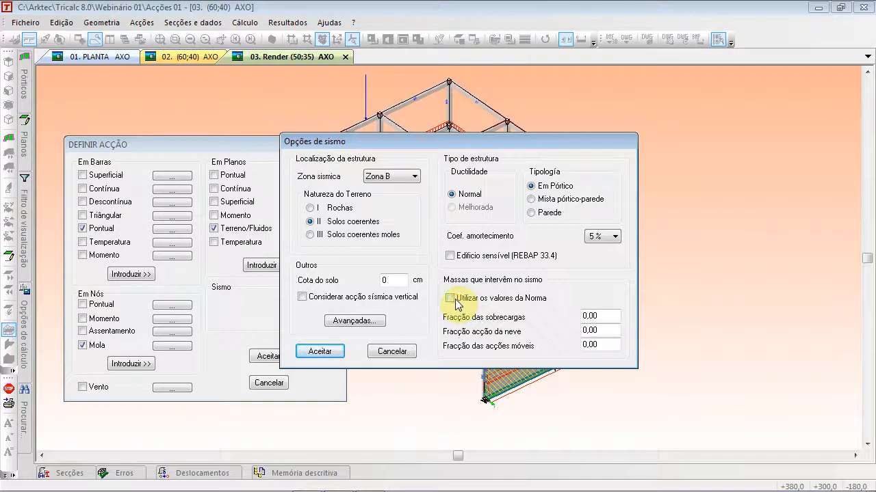
left_click(454, 301)
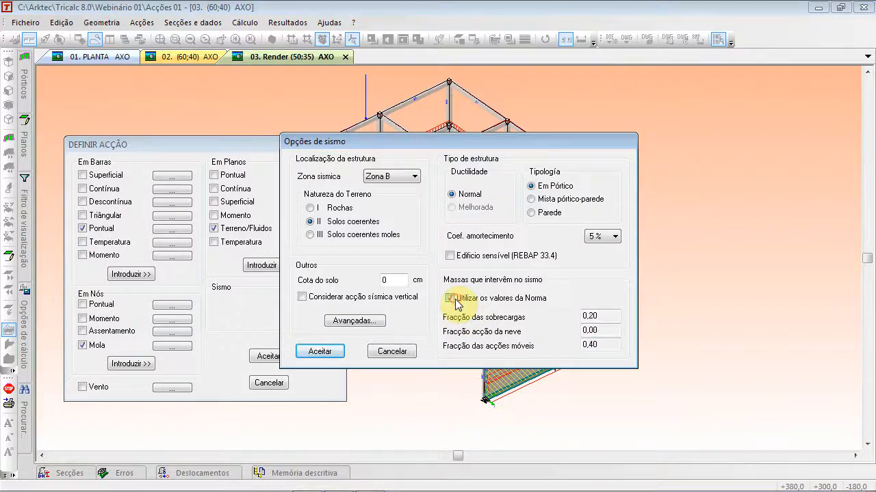
left_click(319, 351)
left_click(264, 357)
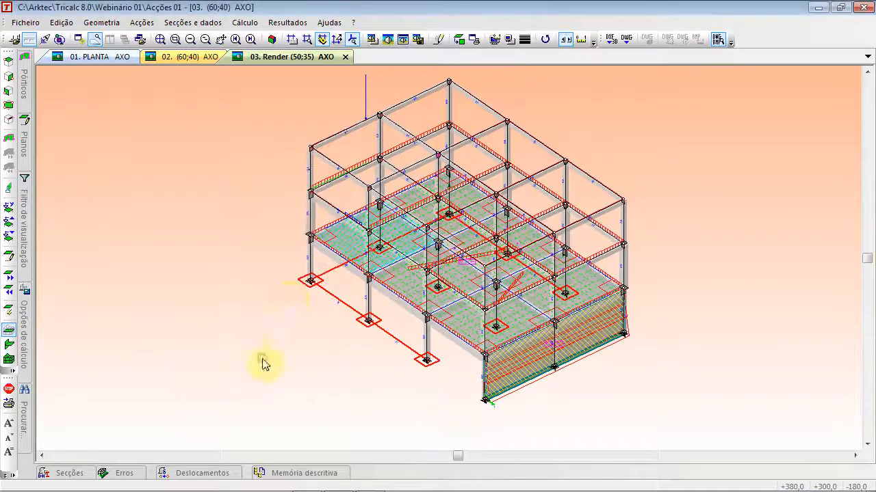
- Renumber and reorder the structure's geometry in preparation for introducing the seismic actions
left_click(142, 22)
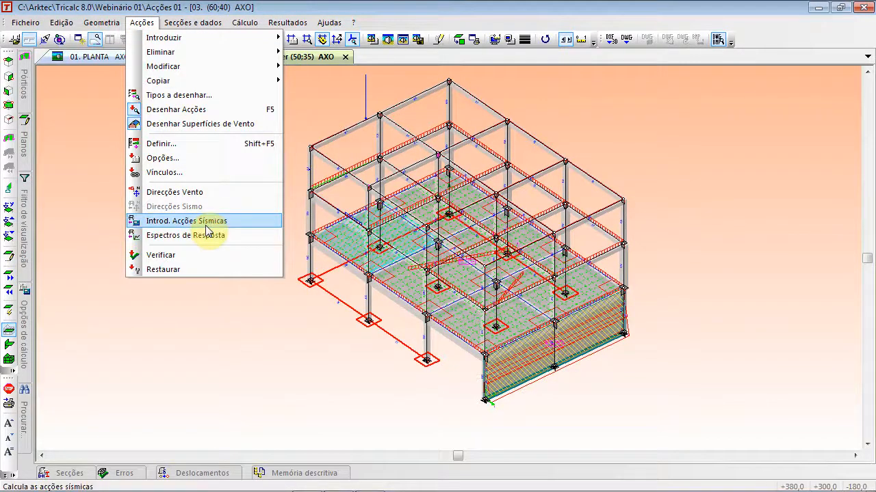
left_click(481, 305)
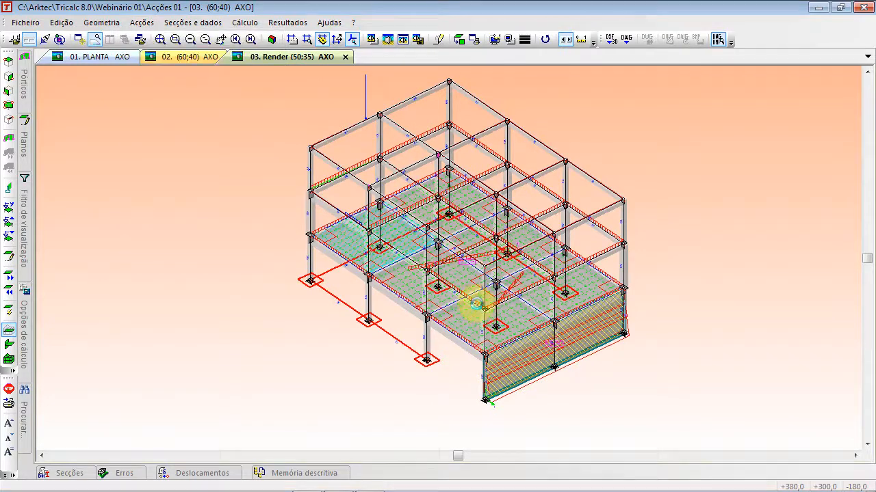
left_click(102, 22)
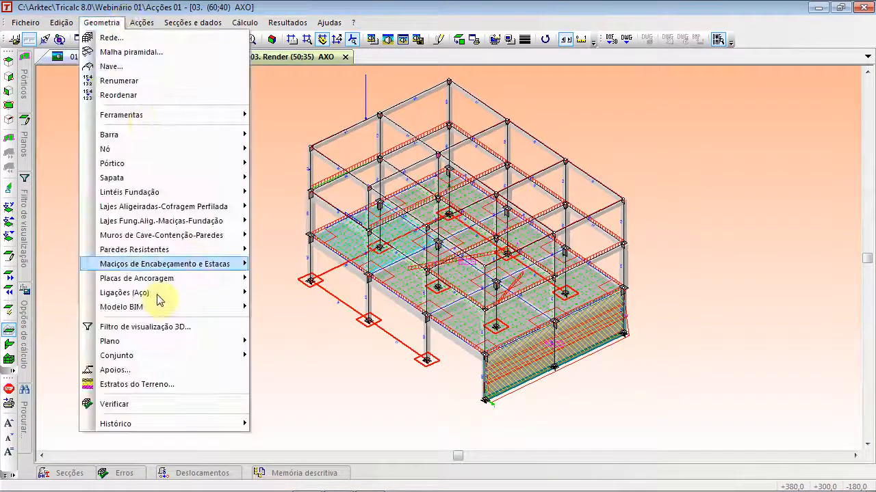
left_click(173, 80)
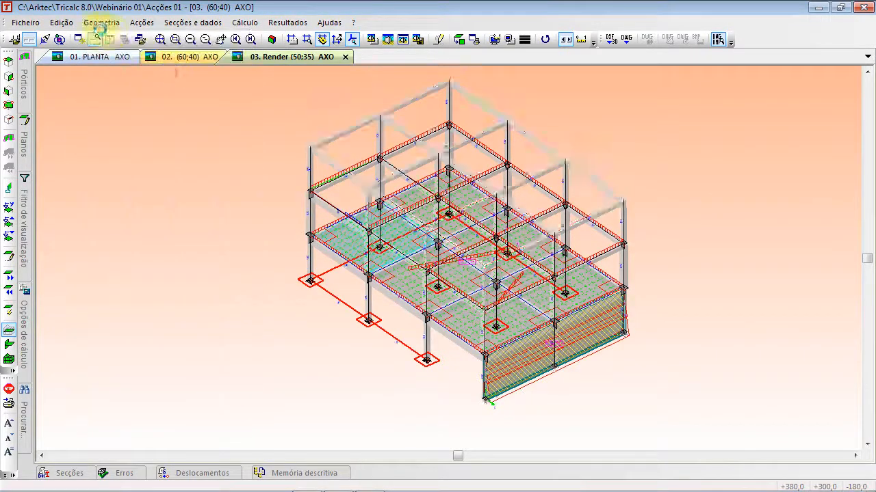
left_click(101, 23)
left_click(119, 95)
- Verify the structure's geometry with the current verification options and return to the model view
left_click(103, 22)
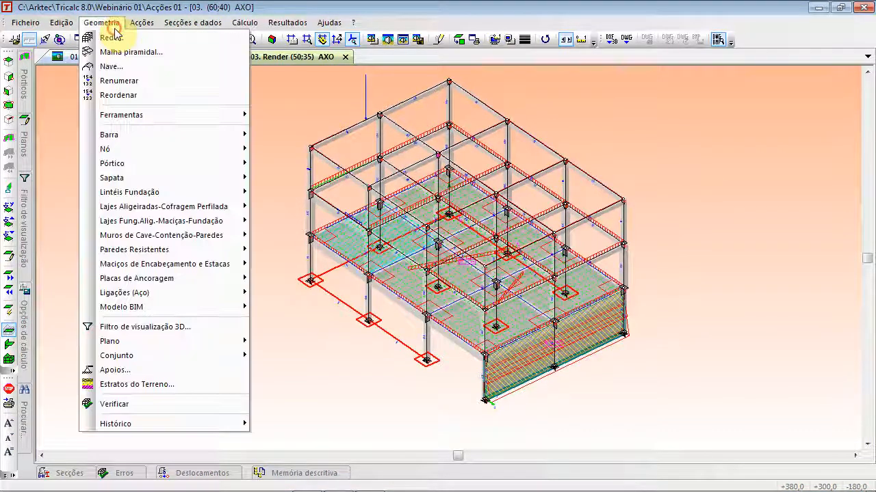
left_click(123, 404)
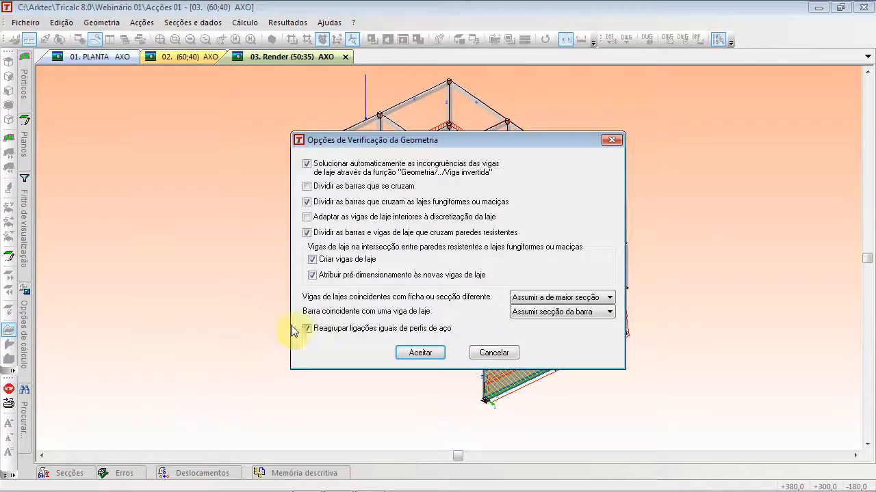
left_click(420, 353)
left_click(444, 289)
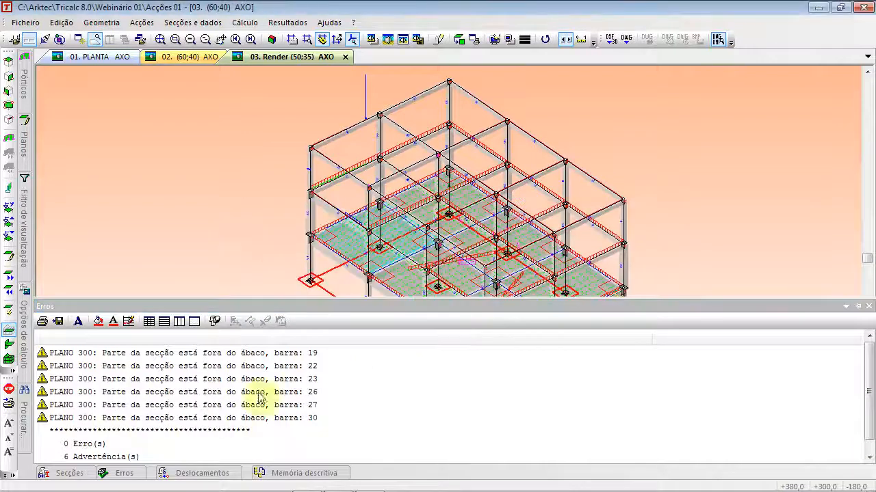
left_click(245, 236)
left_click(159, 54)
- Calculate the seismic actions, deactivating the consideration of column dimensions in slabs and the in-plane rigid horizontal slabs option
left_click(141, 22)
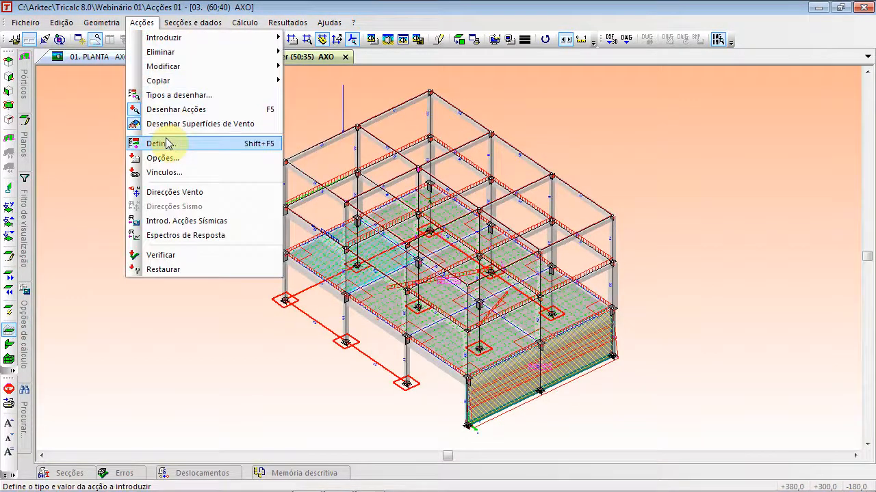
left_click(182, 221)
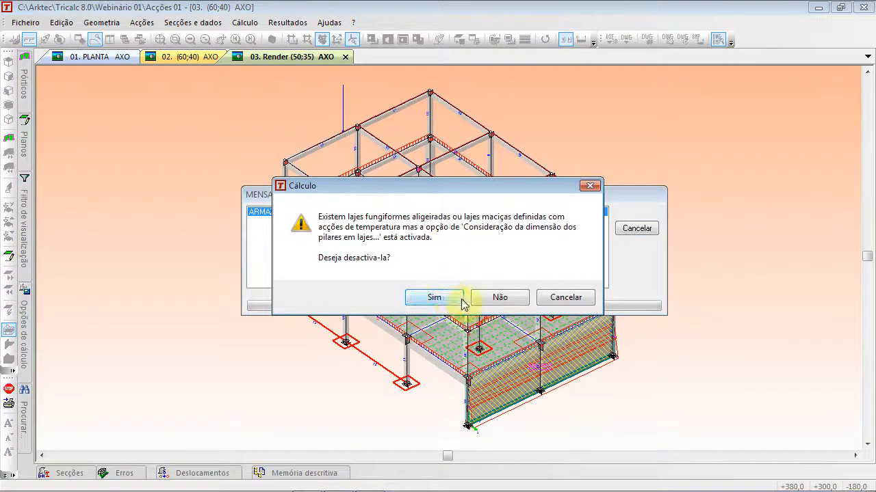
left_click(459, 302)
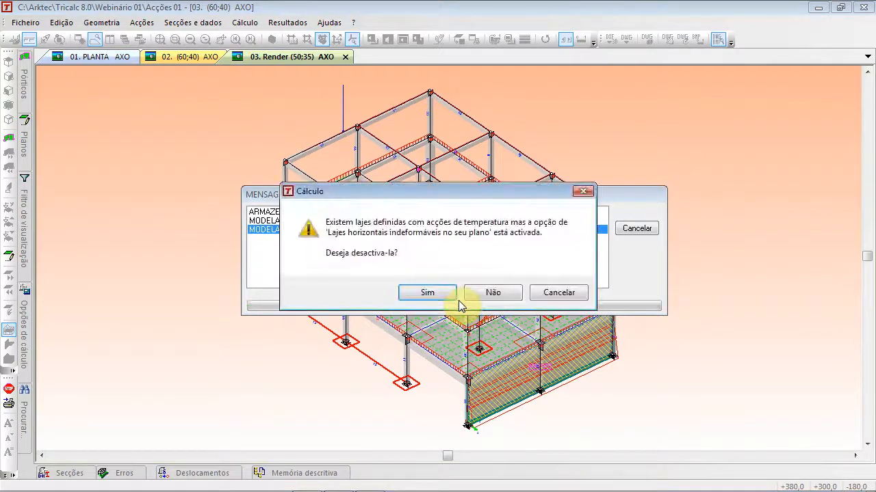
left_click(440, 298)
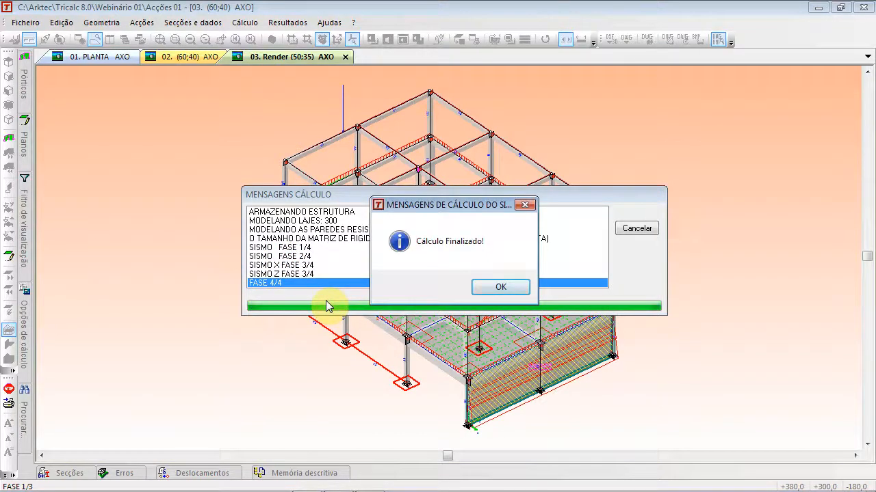
- Close the calculation message, isolate plane 300, and graph its centres of mass and rigidity (Centros de Massa e Rigidez)
left_click(501, 285)
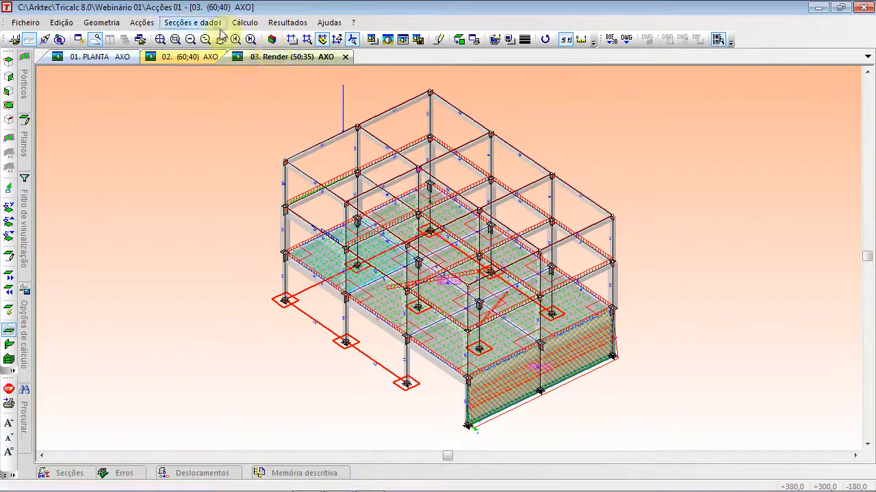
mouse_move(21, 163)
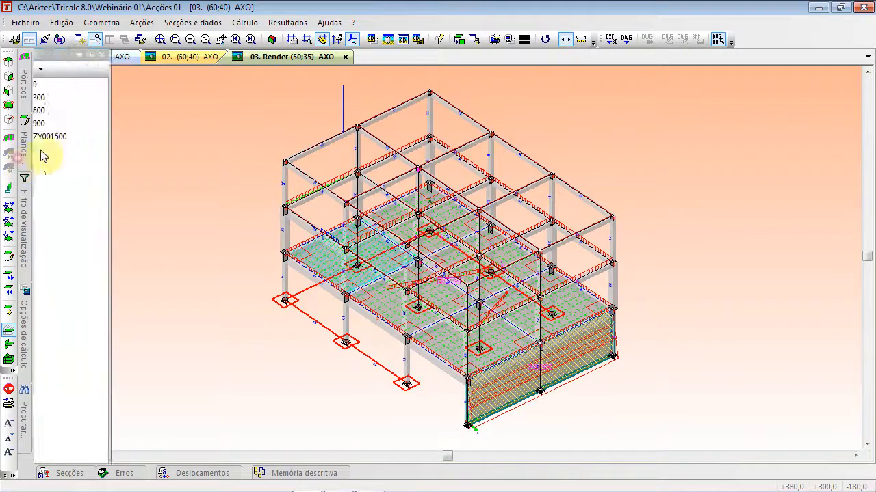
left_click(55, 97)
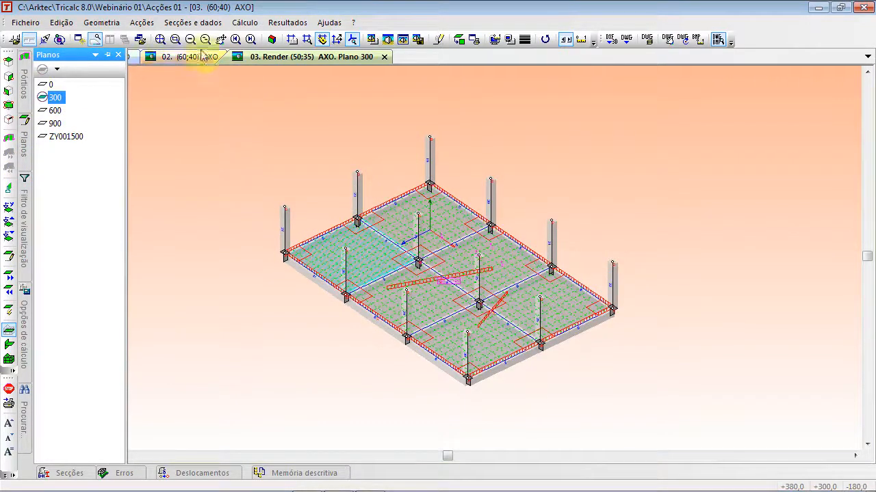
left_click(164, 39)
left_click(287, 22)
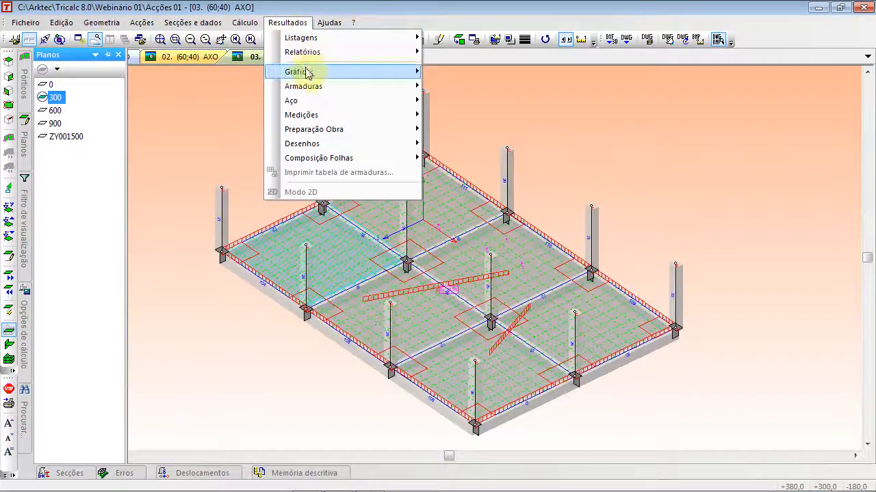
mouse_move(306, 73)
left_click(514, 275)
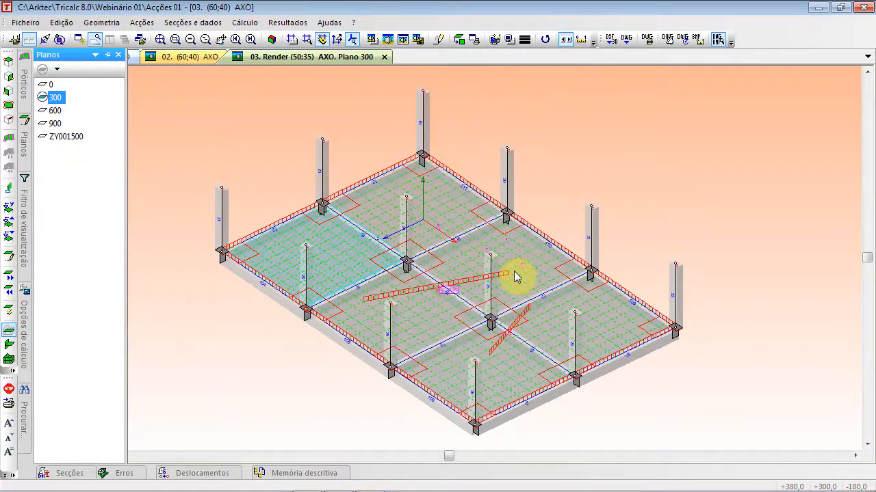
- Switch plane 300 to plan view and graph the centres of mass and rigidity there
left_click(466, 42)
scroll(461, 289, "up", 3)
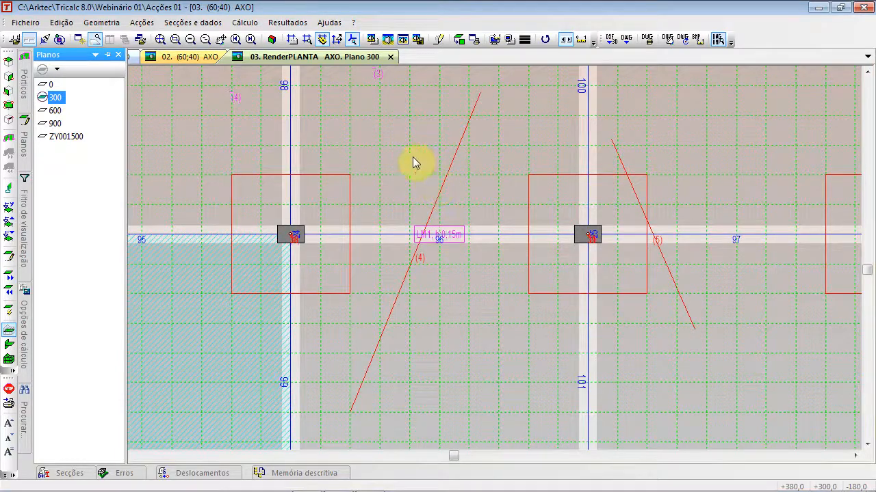
left_click(287, 23)
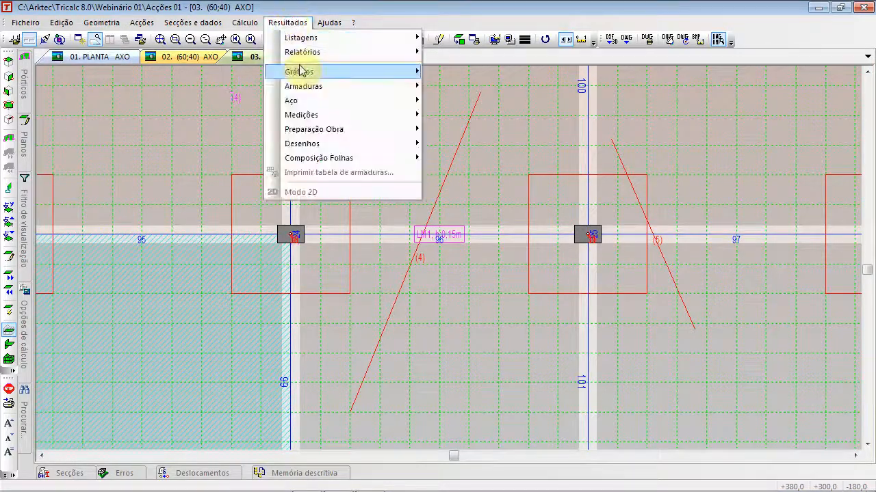
mouse_move(299, 71)
left_click(518, 275)
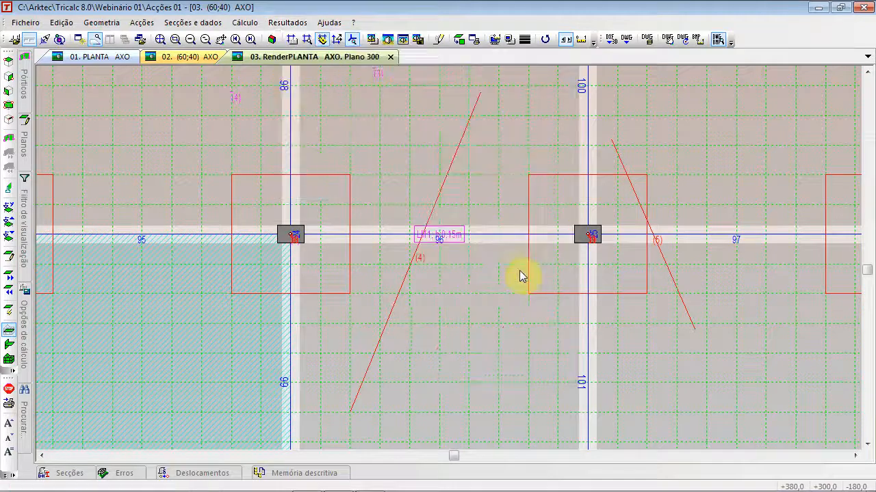
scroll(510, 271, "down", 3)
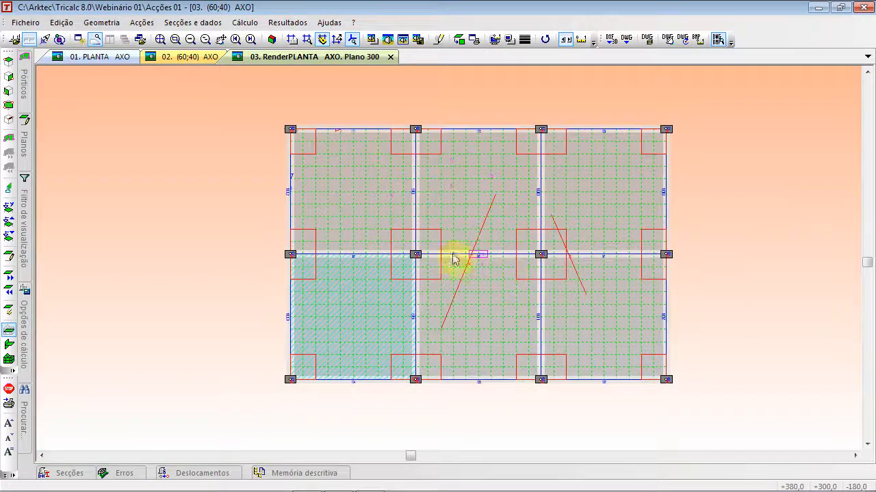
- Leave plane 300 and return to the (60;40) axonometric view of the whole structure
left_click(272, 39)
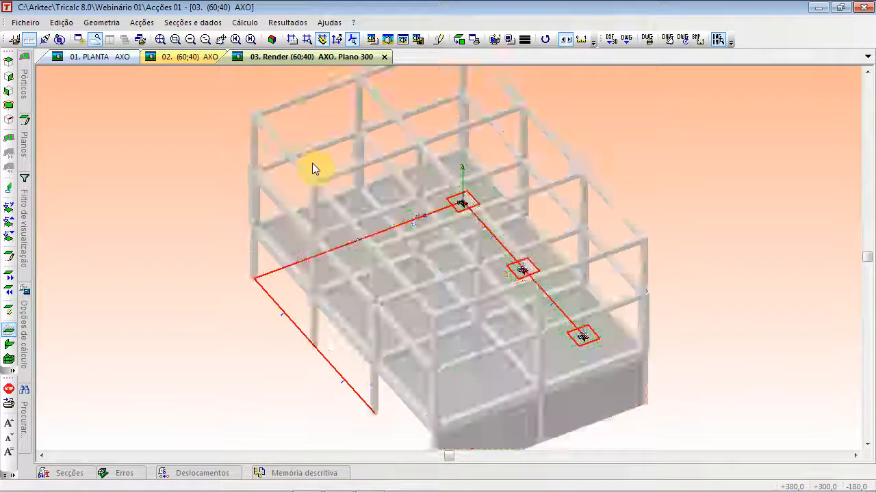
left_click(271, 40)
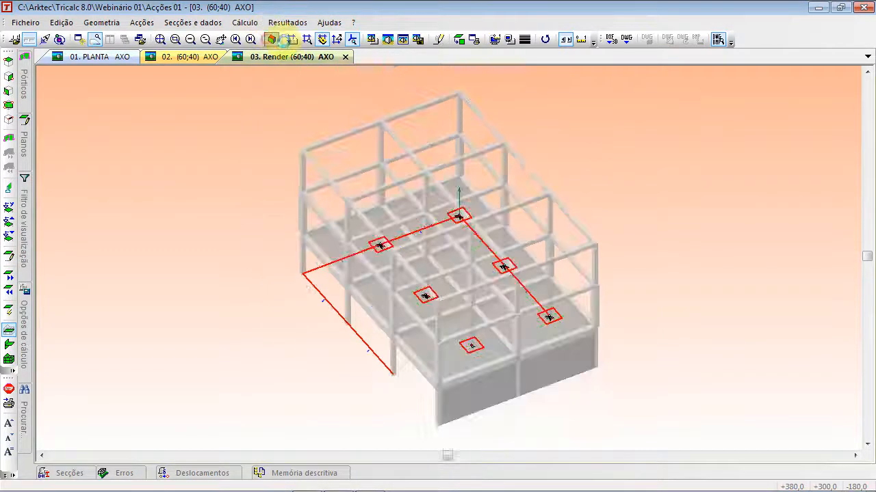
left_click(288, 22)
left_click(175, 115)
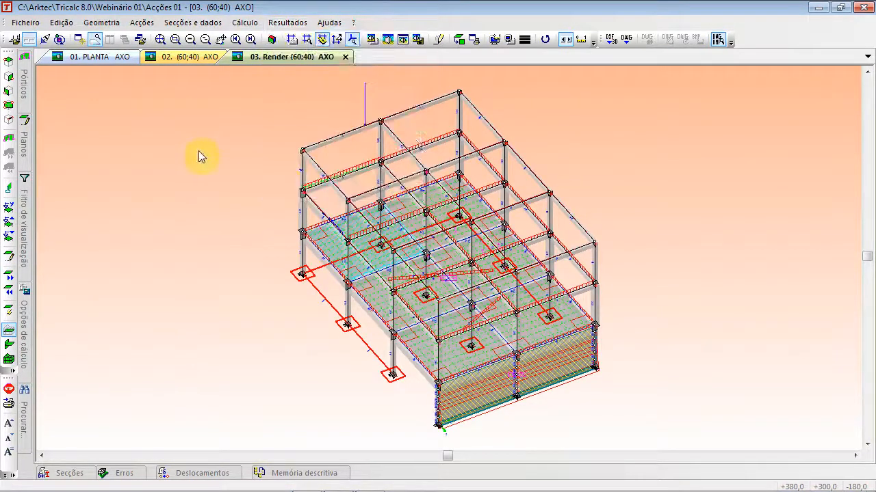
scroll(441, 228, "up", 2)
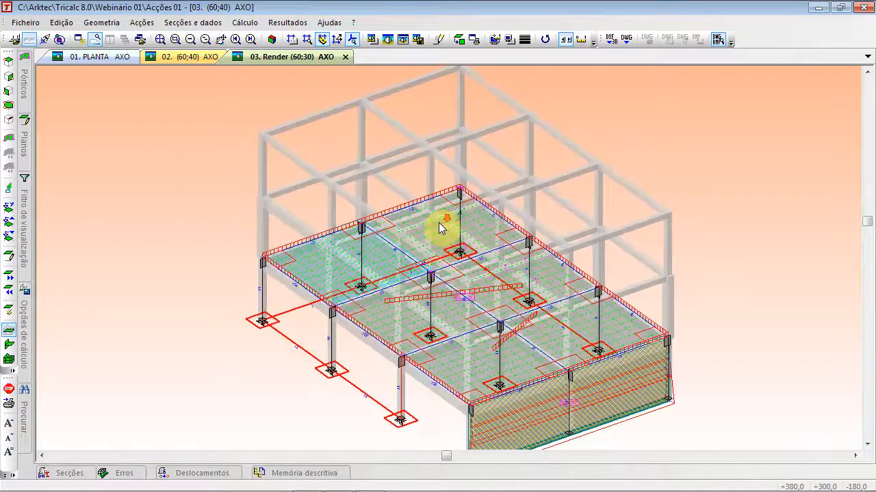
left_click(273, 41)
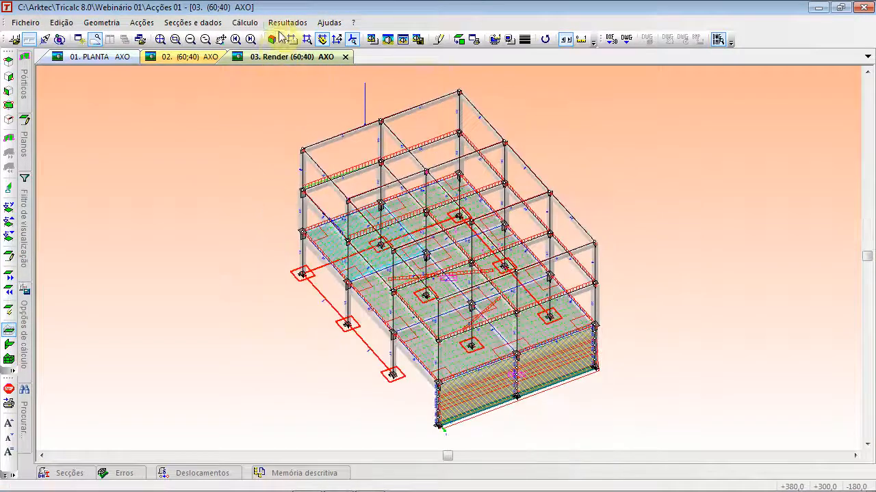
- Generate the seismic animation of modes 1 to 5 with the default options and a scale factor (Factor de Escala) of 50
left_click(287, 22)
mouse_move(303, 72)
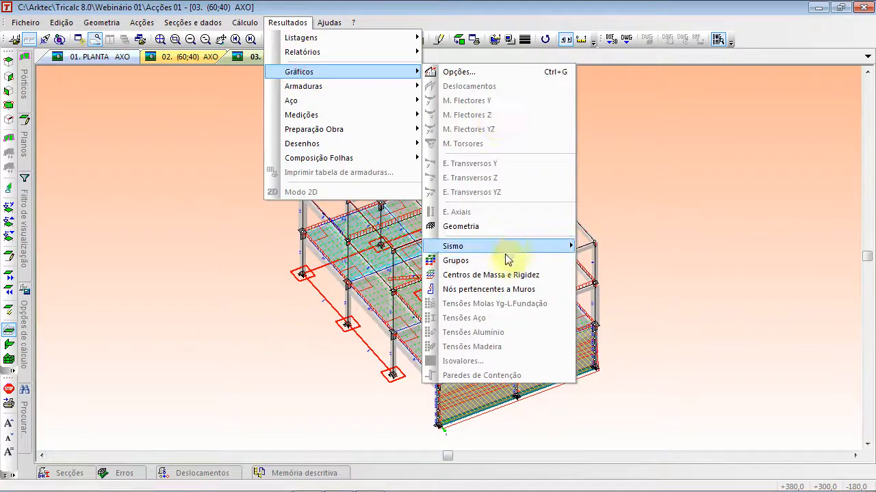
mouse_move(511, 248)
left_click(619, 261)
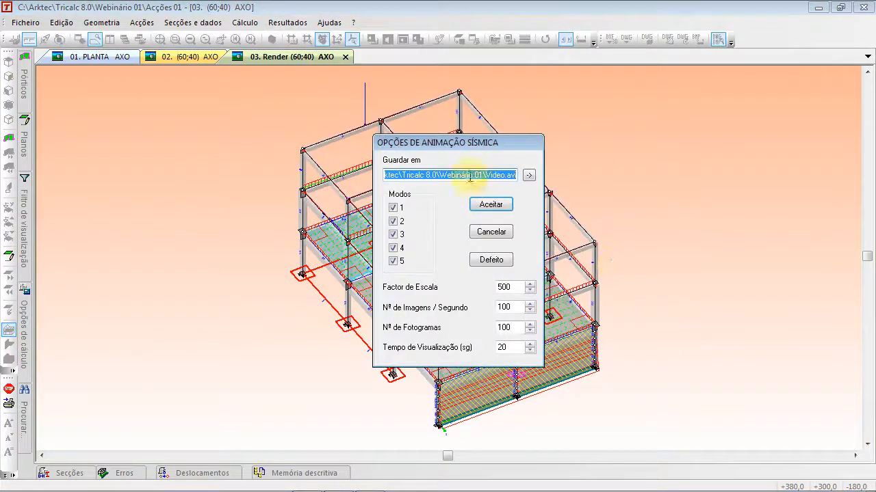
left_click(489, 267)
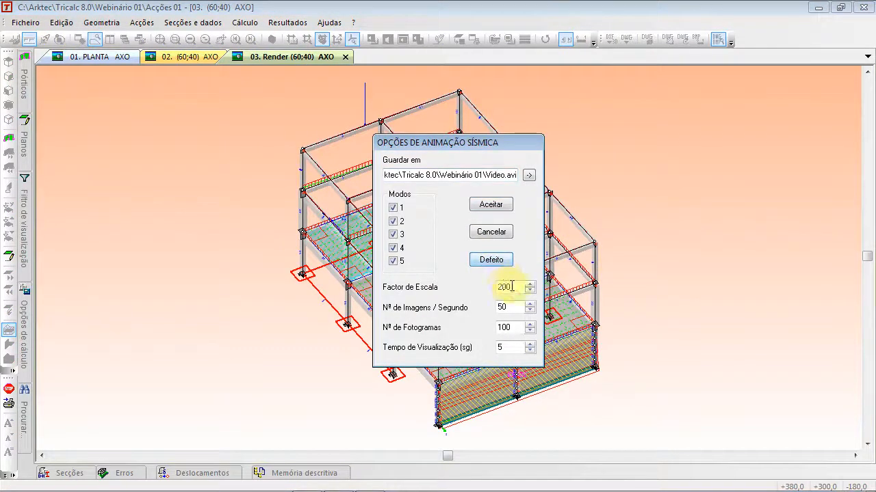
double_click(507, 287)
type("50")
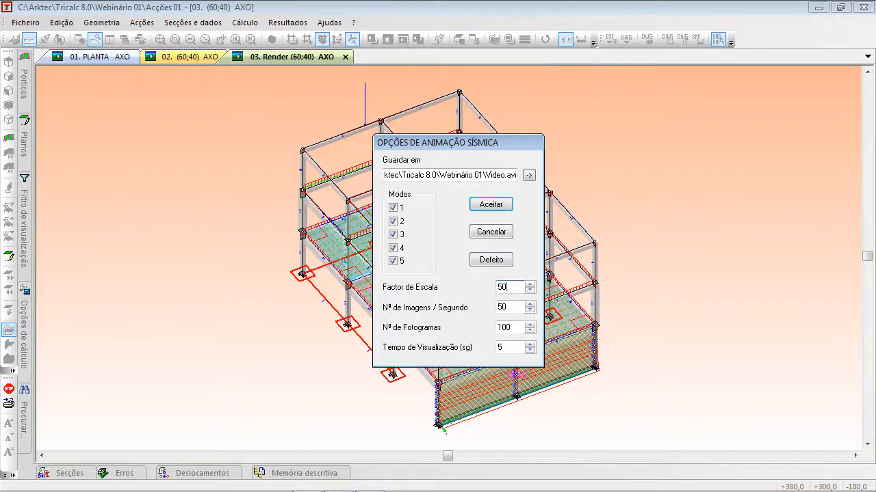
left_click(497, 208)
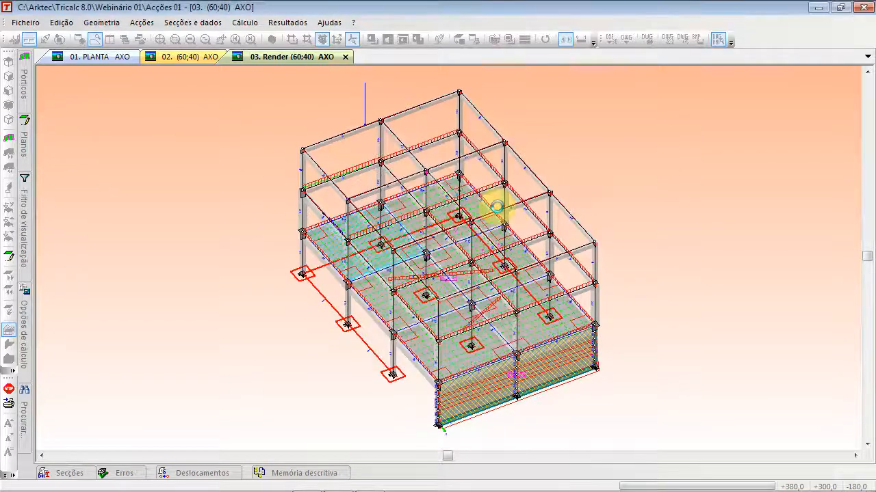
left_click(520, 217)
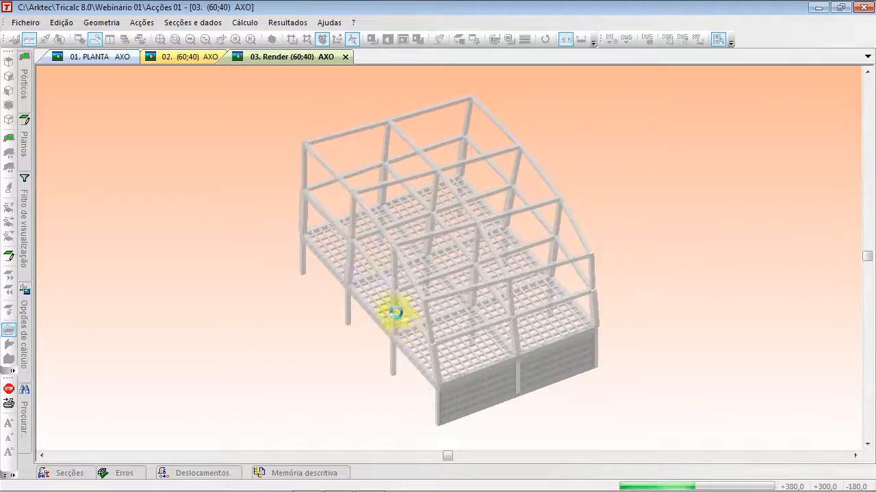
- Examine the seismic animation up close, then stop it and return to the model
scroll(340, 307, "up", 3)
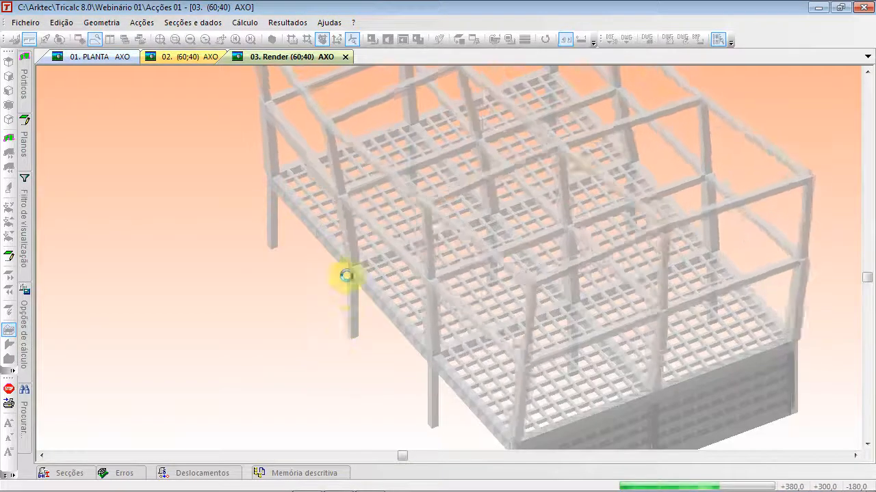
key("Escape")
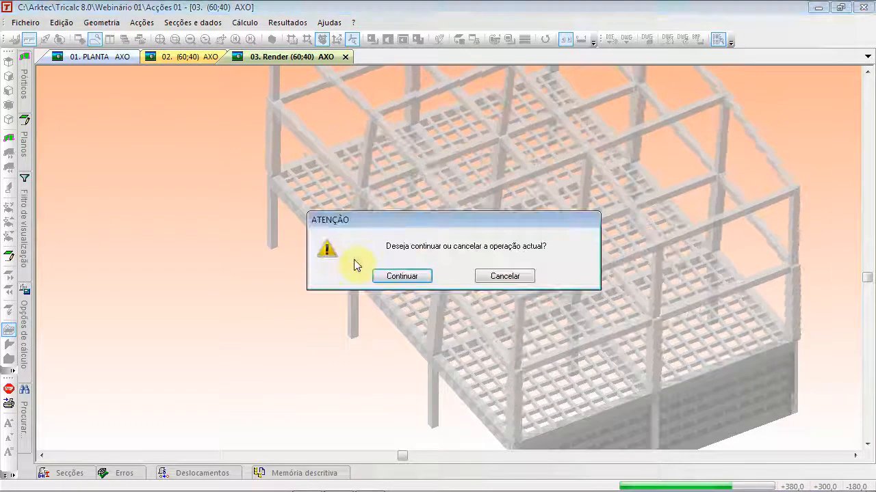
left_click(504, 277)
scroll(289, 182, "up", 4)
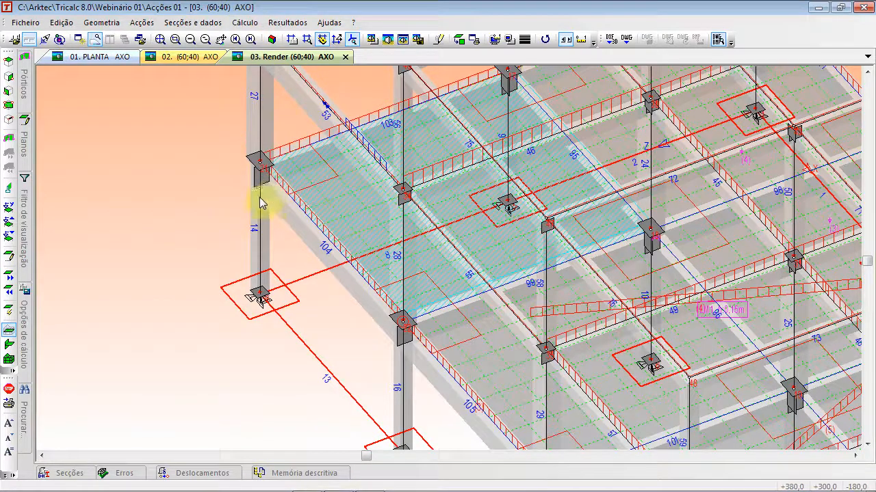
left_click(140, 21)
left_click(162, 158)
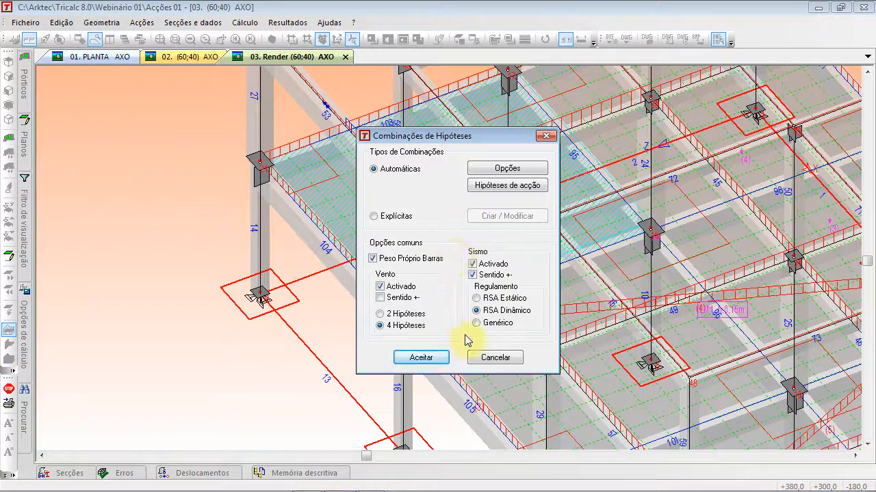
left_click(494, 359)
- Change the ground level (Cota do solo) in the seismic options and close the action definition
left_click(145, 22)
left_click(176, 145)
left_click(555, 290)
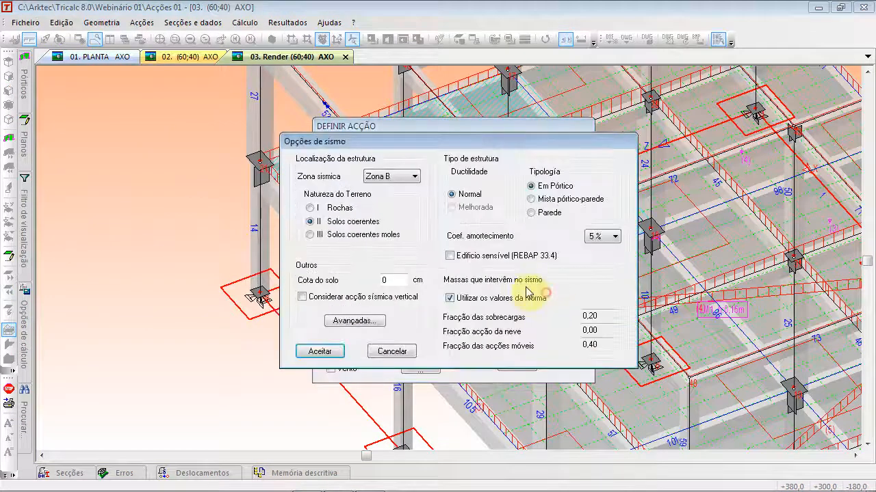
double_click(384, 280)
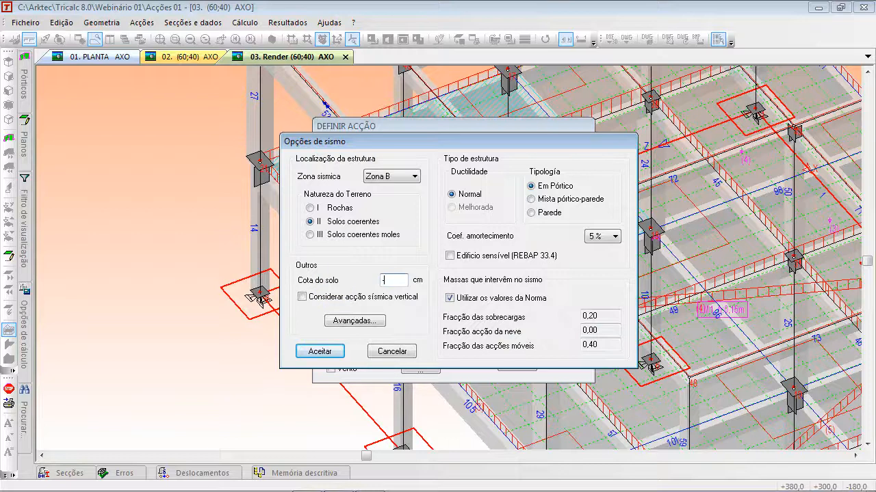
left_click(336, 352)
left_click(481, 296)
left_click(513, 337)
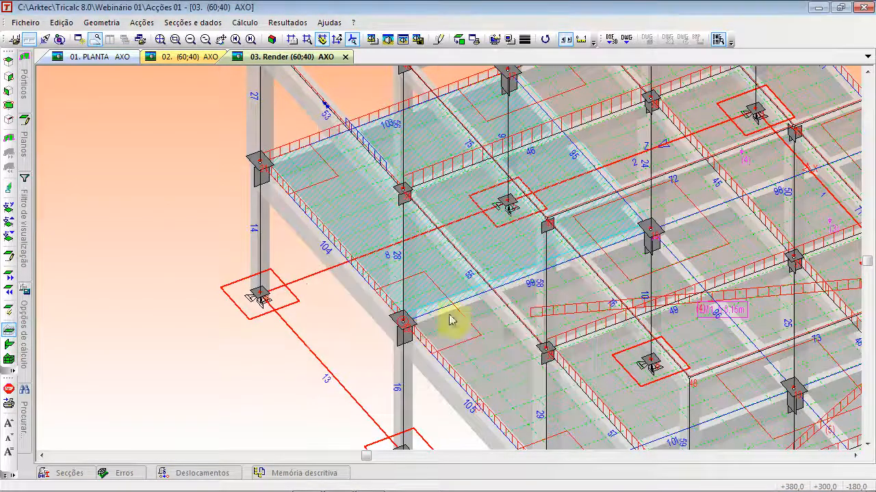
- Examine the footings, ground-floor columns and plane 300 of the structure from different angles
scroll(297, 258, "down", 2)
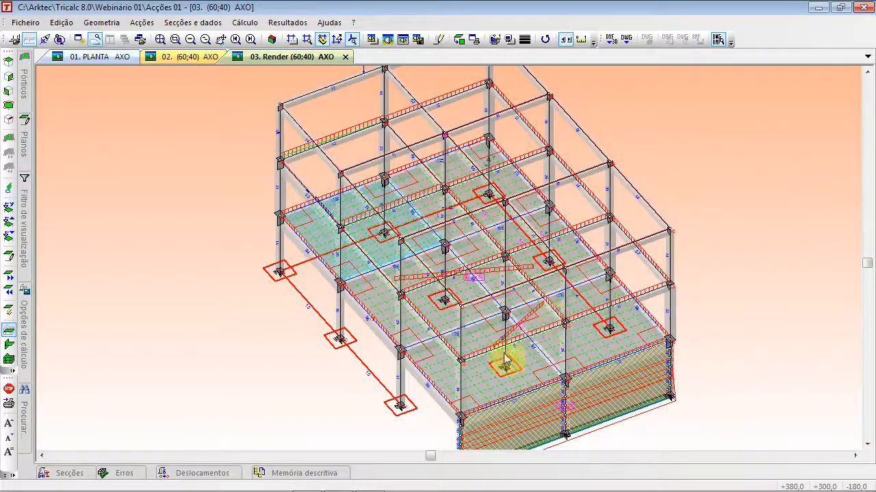
scroll(368, 287, "down", 1)
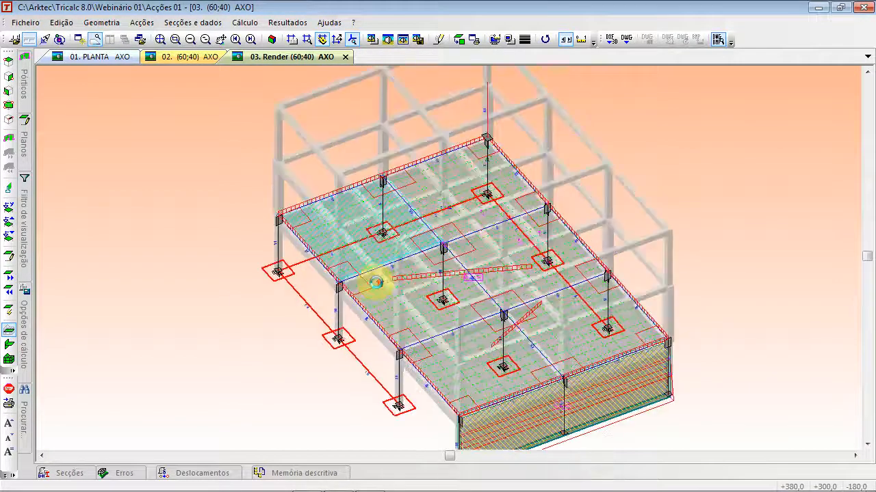
scroll(383, 286, "up", 2)
scroll(427, 302, "down", 2)
scroll(454, 297, "up", 1)
scroll(453, 297, "up", 1)
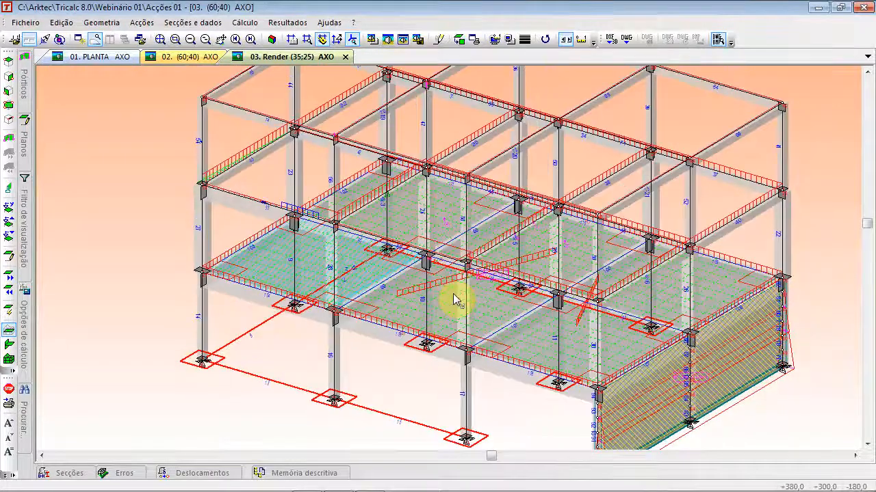
scroll(457, 274, "up", 1)
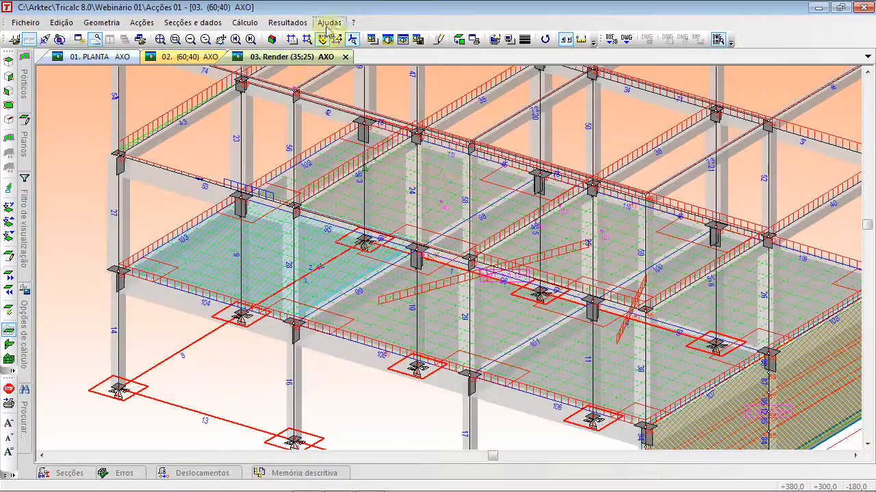
- Request the seismic periods and frequencies listing (Períodos/Frequências) without recalculating, and return to the overall (60;40) view of the structure
left_click(303, 22)
mouse_move(309, 40)
mouse_move(493, 107)
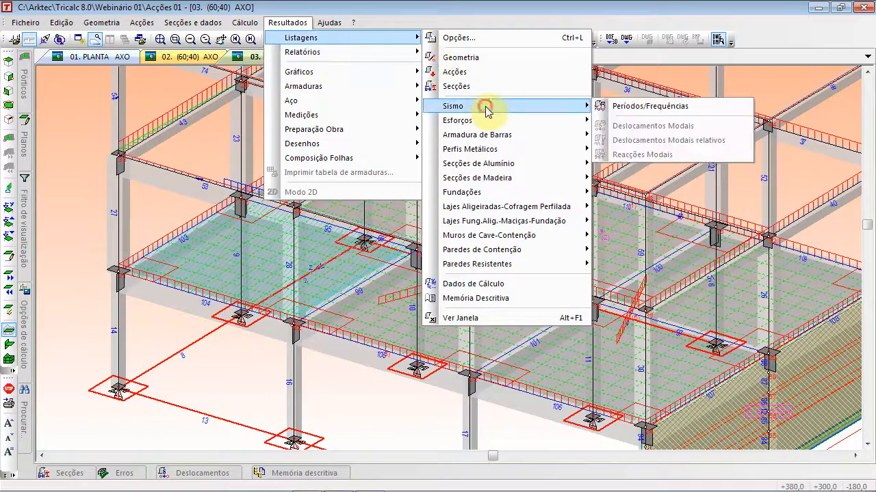
left_click(655, 109)
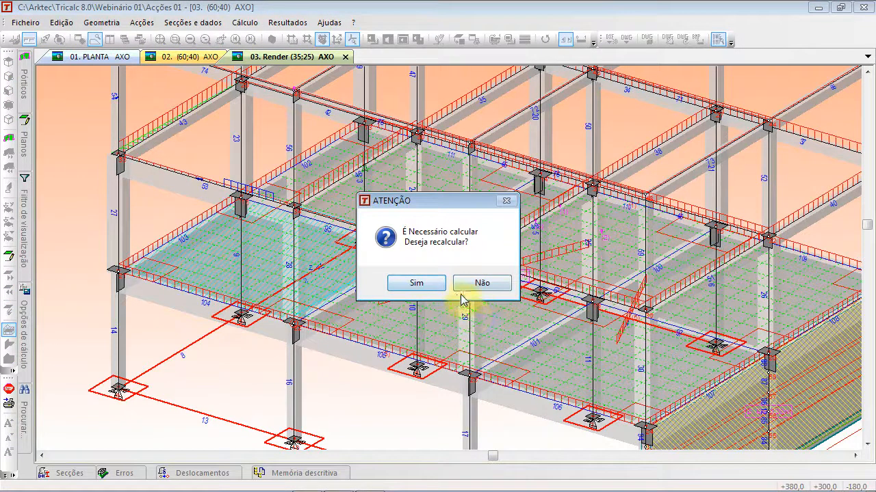
left_click(480, 285)
scroll(457, 248, "down", 3)
scroll(458, 249, "up", 3)
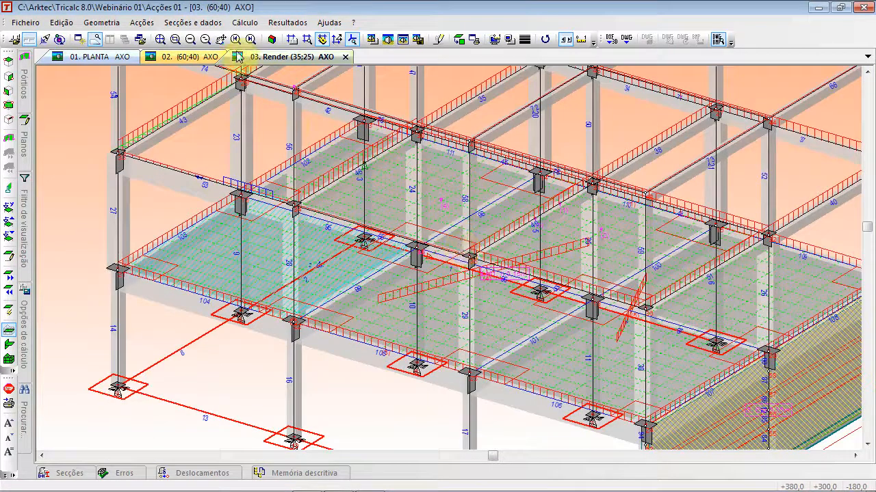
left_click(272, 39)
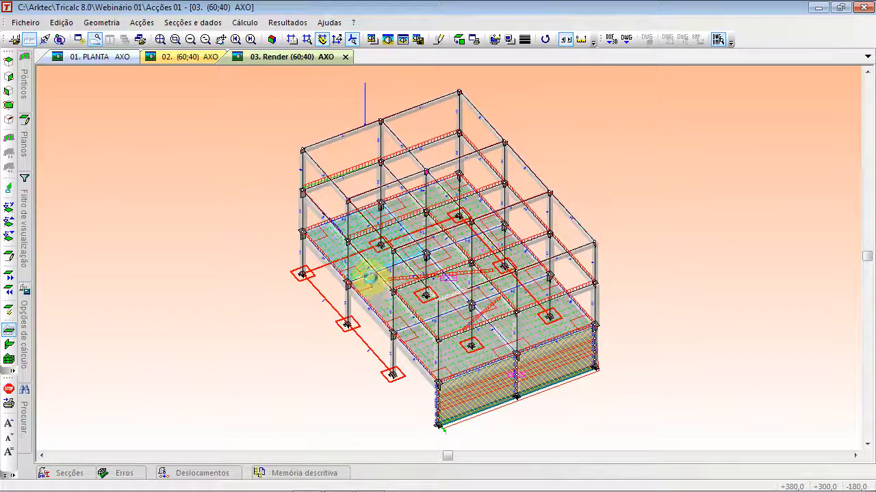
- Examine the loaded structure up close from the (40;30) viewing angle
scroll(370, 286, "up", 1)
scroll(384, 265, "up", 4, "shift")
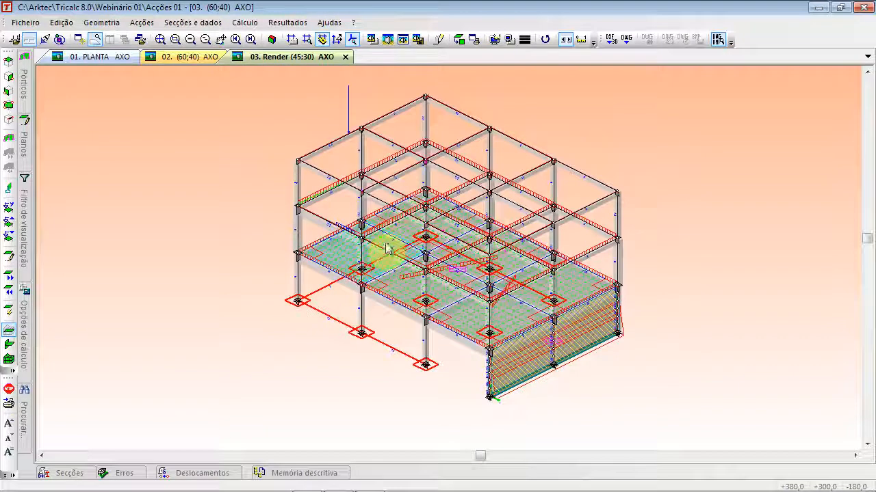
middle_click_drag(411, 224, 365, 239)
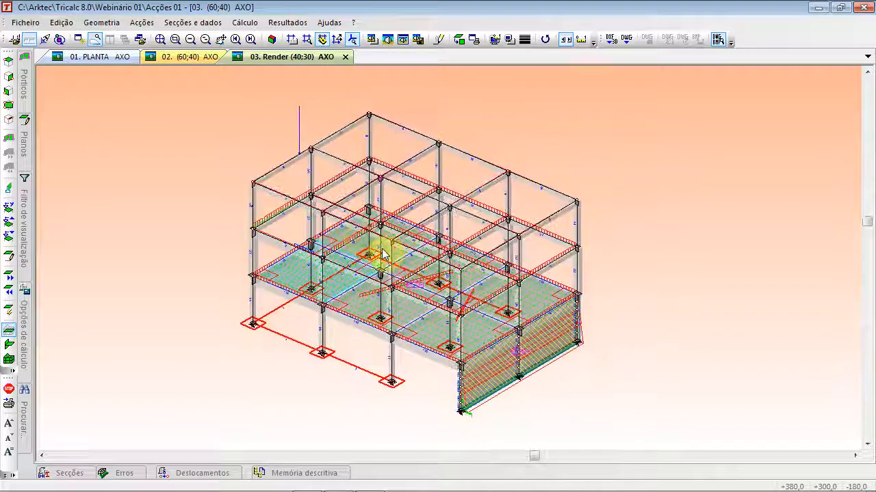
scroll(384, 252, "up", 1)
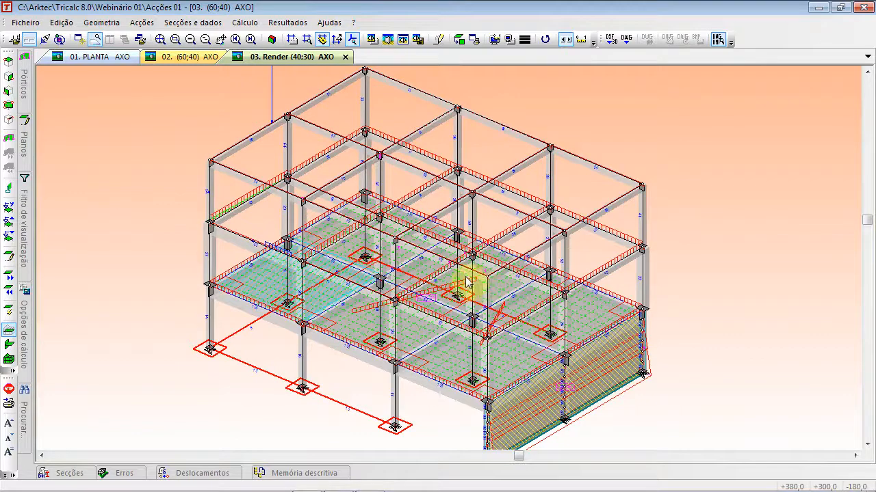
scroll(325, 247, "down", 3)
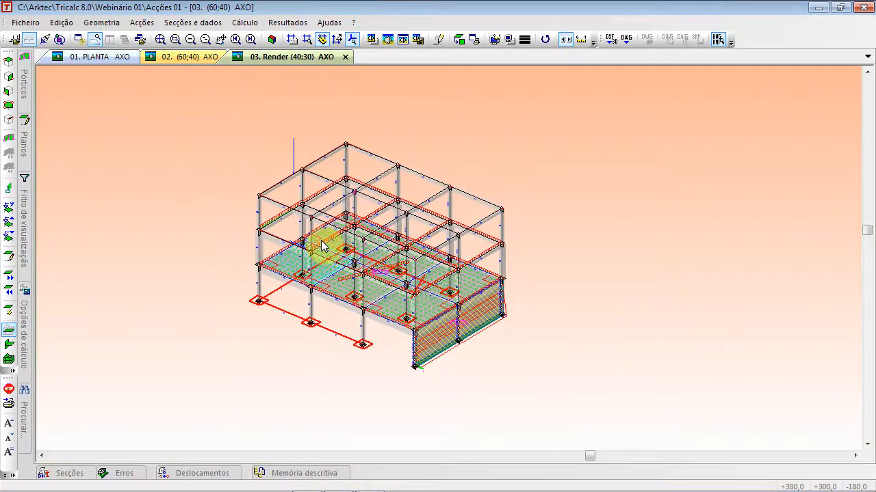
scroll(331, 251, "up", 2)
scroll(411, 244, "up", 1)
scroll(416, 251, "down", 2)
scroll(420, 233, "up", 1)
scroll(420, 238, "up", 1)
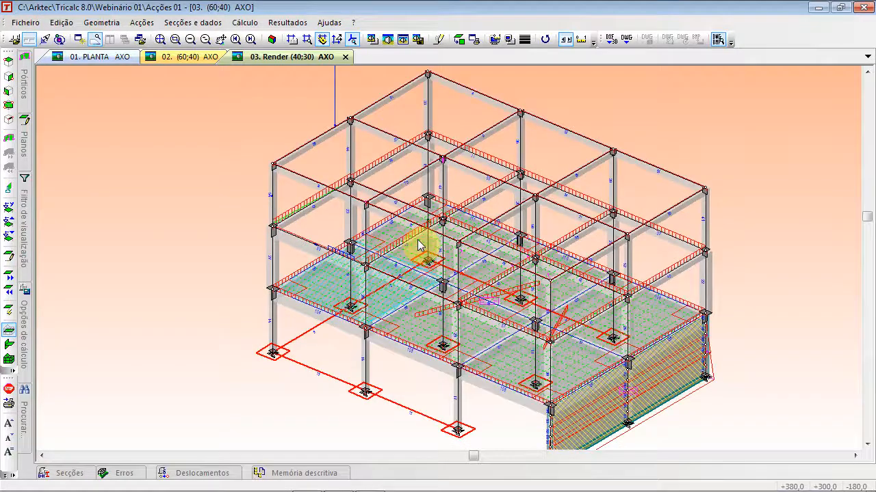
left_click(858, 35)
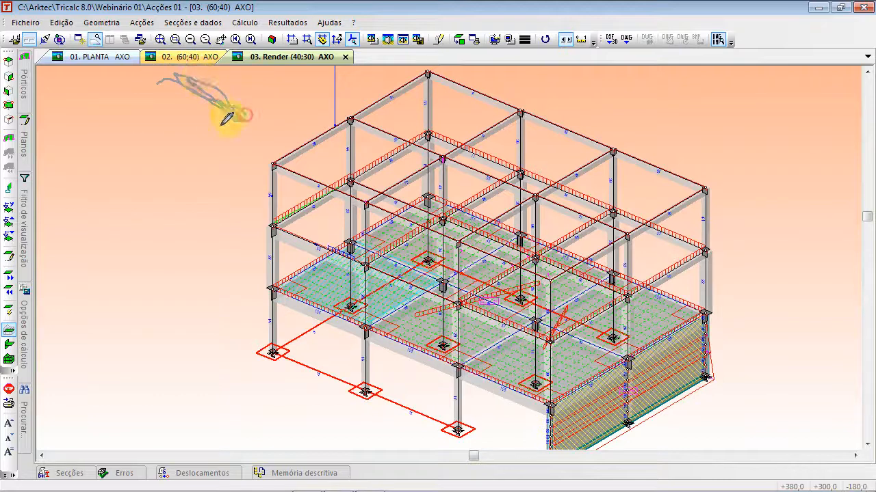
left_click(260, 97)
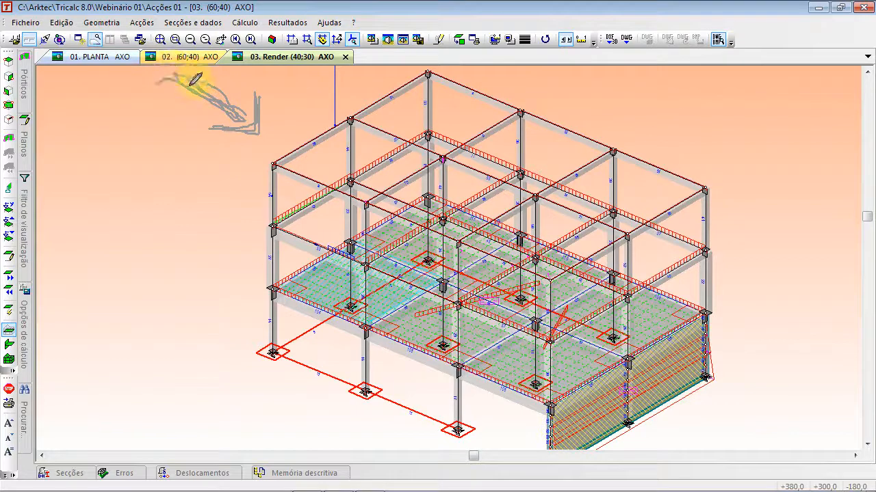
left_click(87, 87)
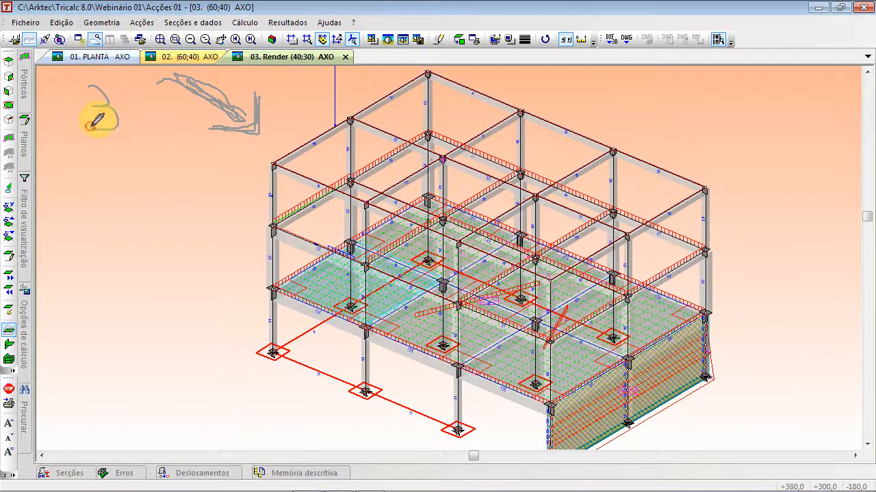
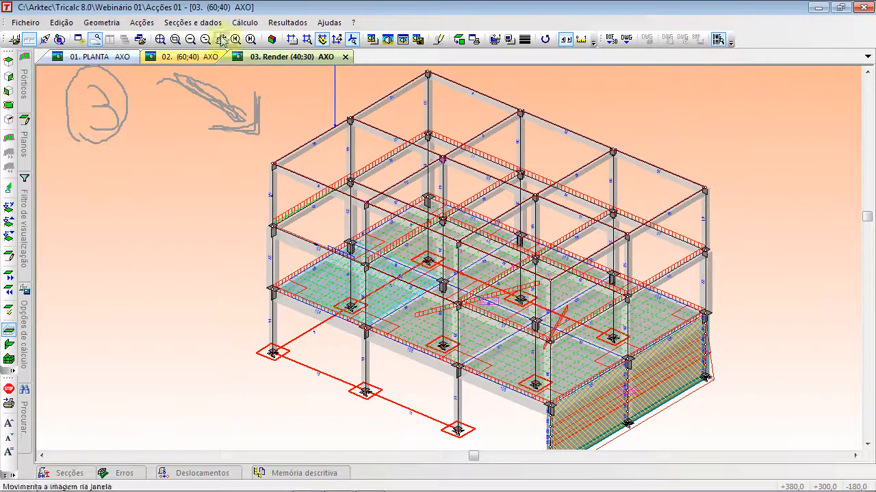
- Enable the wind action (Vento) in the action definition and open its settings, keeping hypothesis W1 for direction 1
left_click(137, 23)
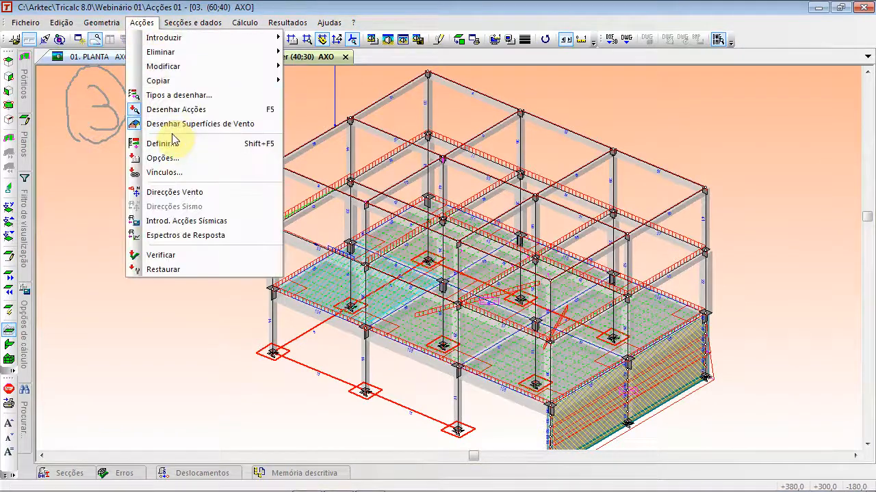
left_click(172, 141)
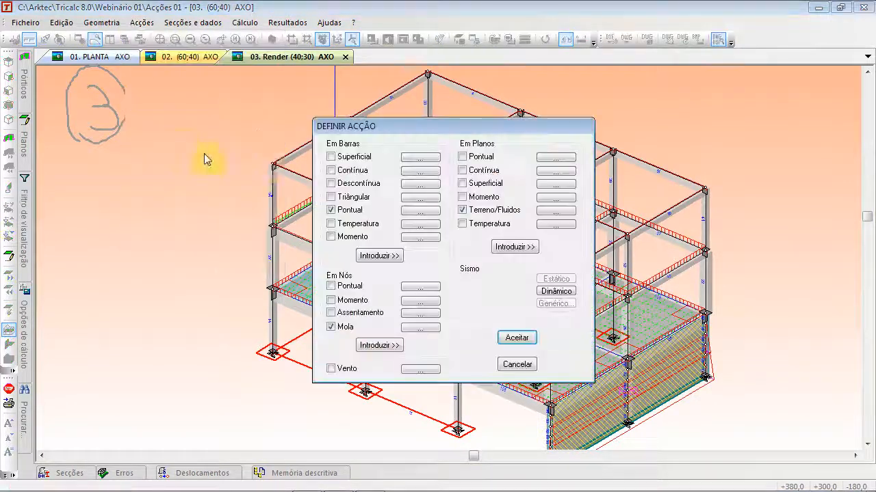
left_click(331, 370)
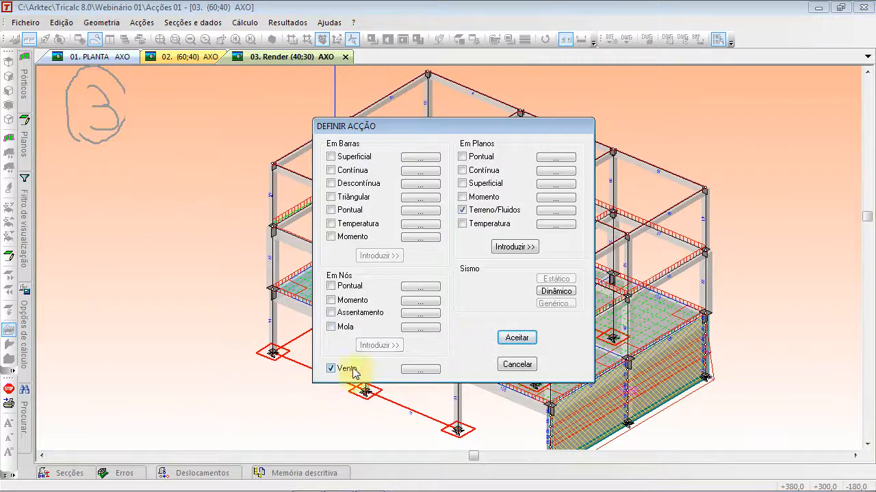
left_click(417, 370)
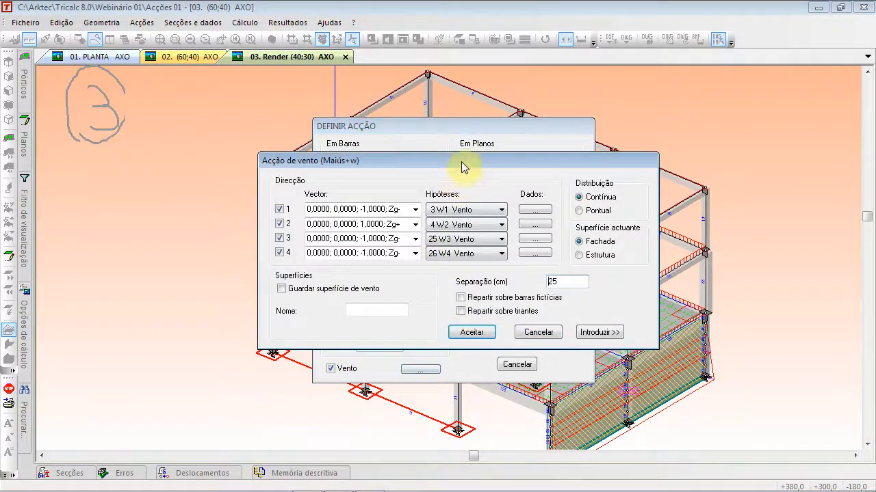
left_click_drag(501, 167, 542, 166)
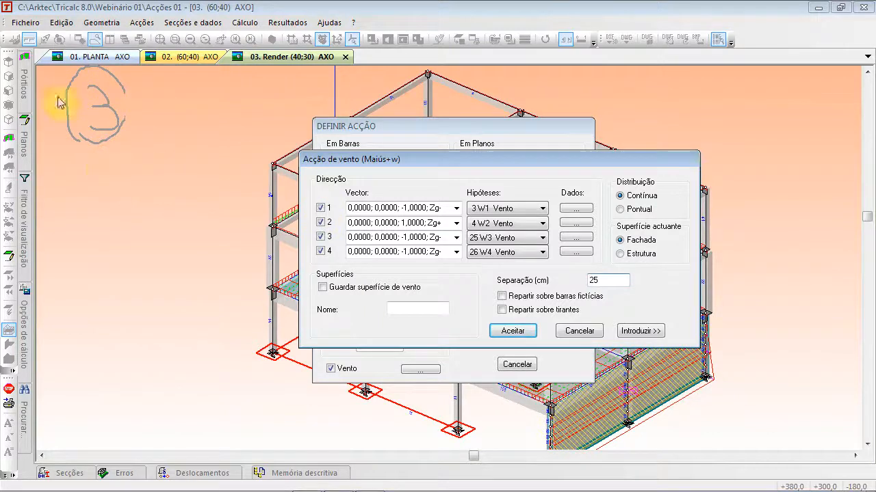
left_click(503, 208)
left_click(490, 221)
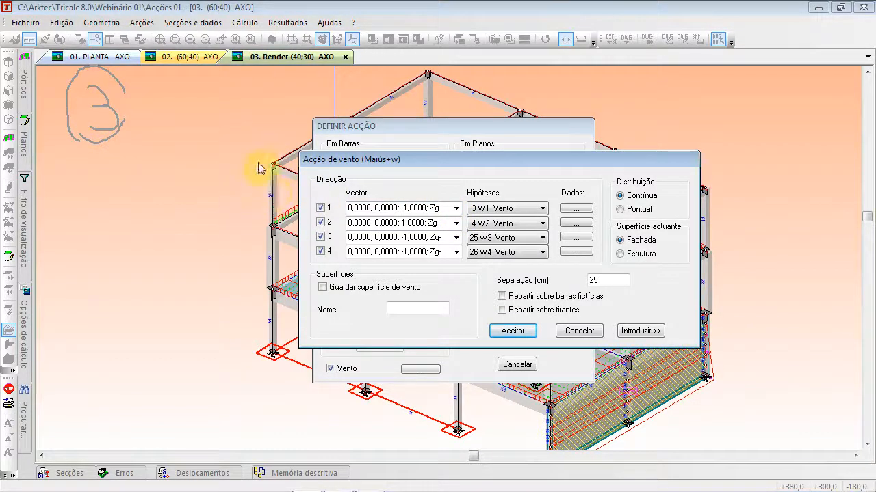
- Set wind direction 1 to the Xg+ vector with a dynamic pressure of 1,2 kN/m2
left_click(456, 208)
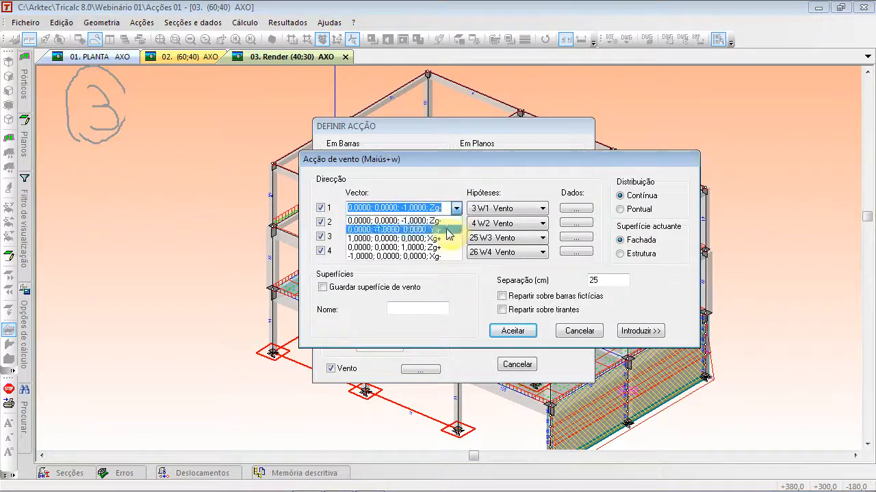
left_click(444, 245)
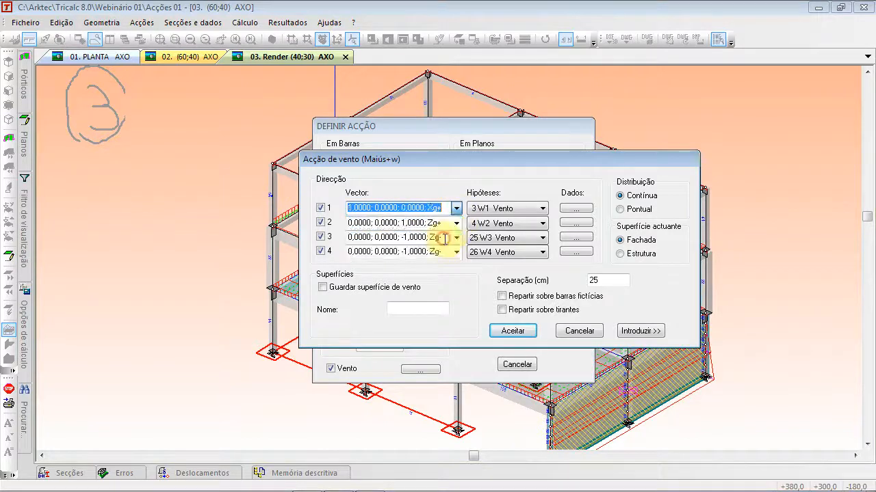
left_click(576, 208)
left_click_drag(504, 230, 374, 228)
type("1,2")
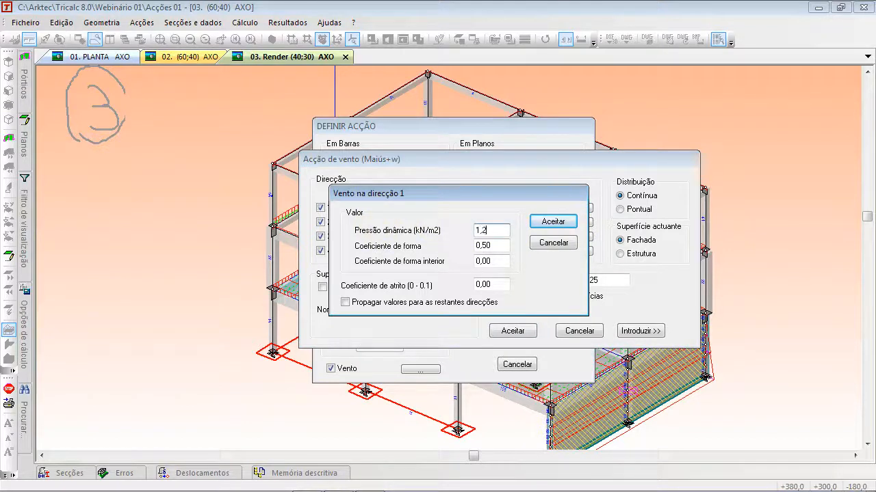
left_click(499, 247)
left_click(561, 224)
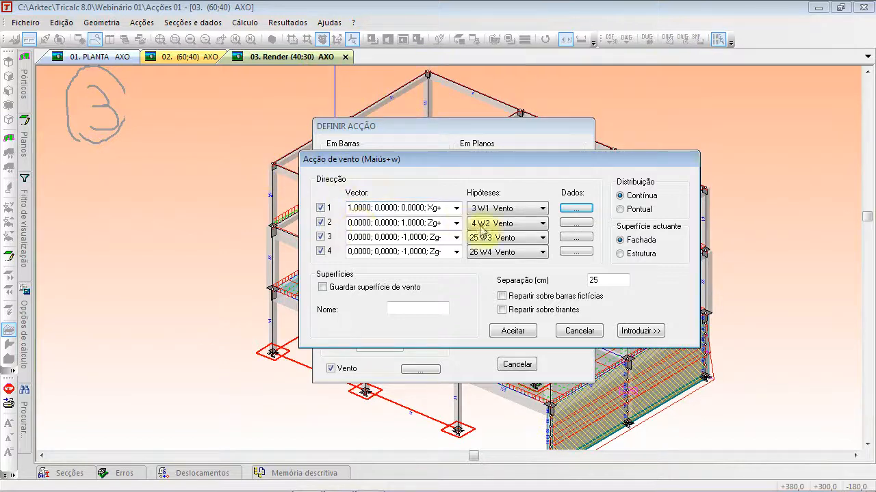
- Set wind direction 2 to the Xg- vector with a dynamic pressure of 1,2 kN/m2 and a shape coefficient of 0,5
left_click(503, 231)
left_click(440, 237)
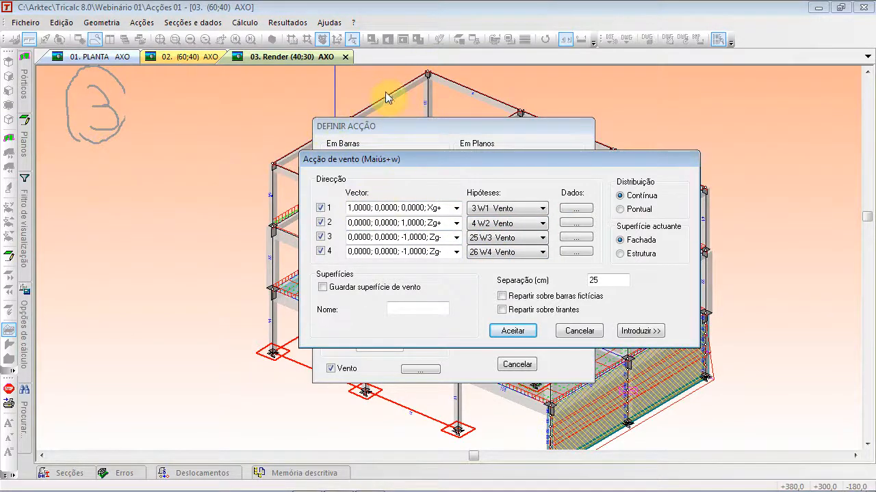
left_click(457, 223)
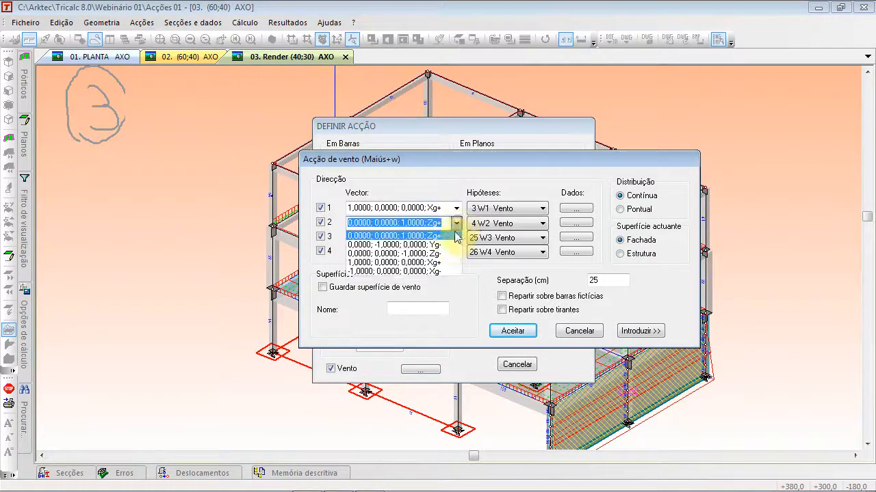
left_click(446, 271)
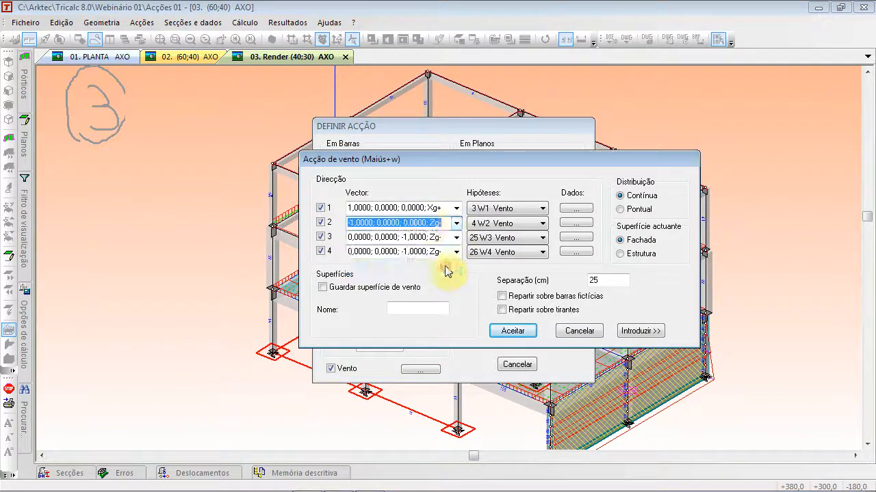
left_click(560, 224)
left_click_drag(504, 234, 391, 226)
type("1,2")
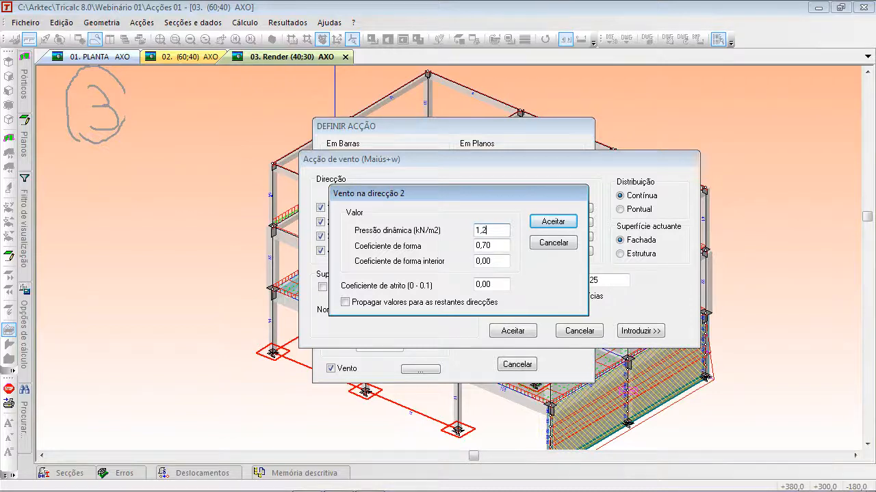
left_click_drag(487, 245, 522, 249)
key("BackSpace")
key("BackSpace")
type("5")
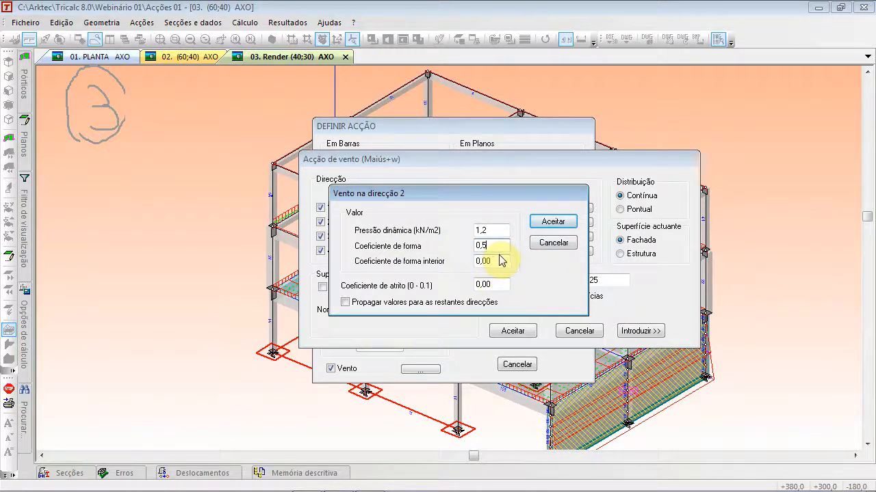
left_click(566, 224)
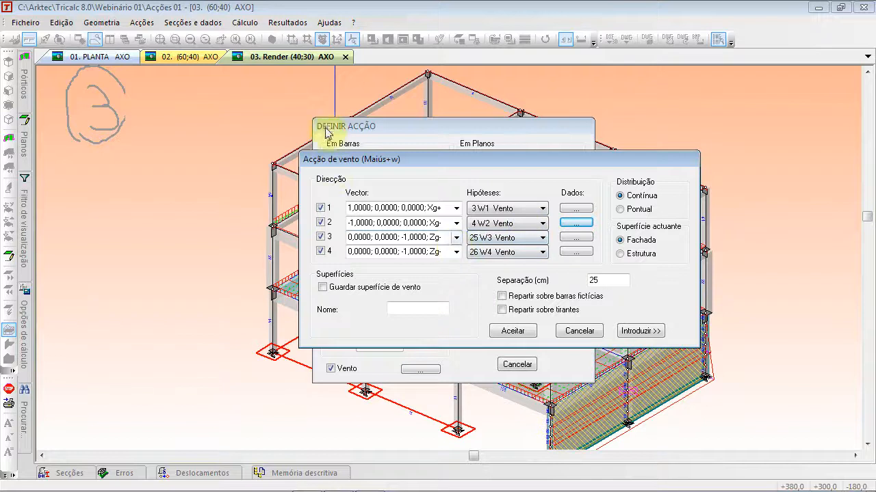
- Set wind direction 3 to the Xg- vector with a dynamic pressure of 1,2 kN/m2 and a shape coefficient of 0,3
left_click(456, 239)
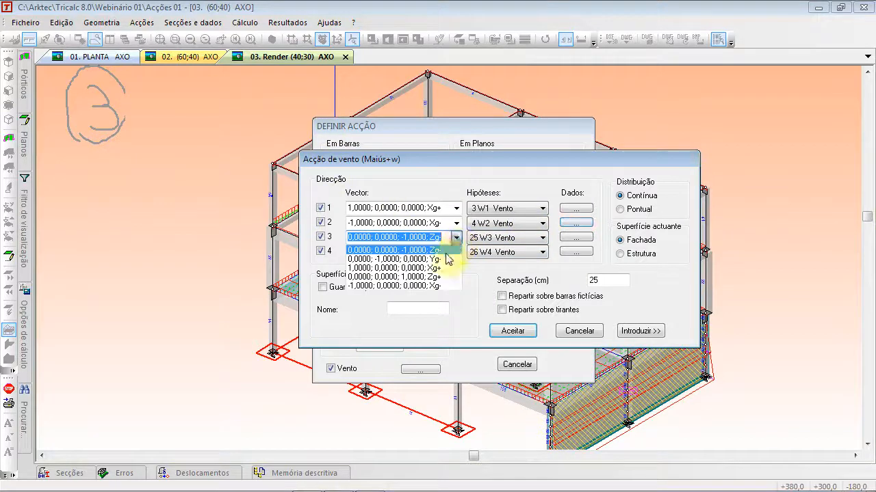
left_click(441, 290)
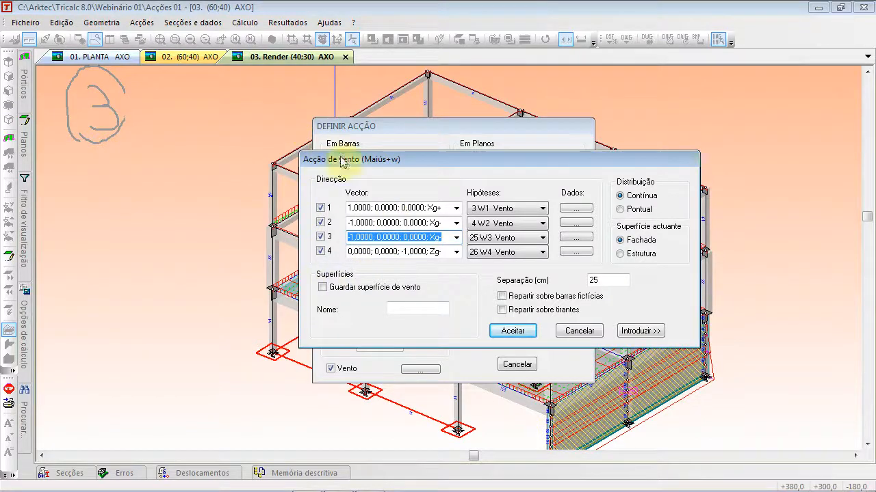
left_click(577, 239)
type("1,2")
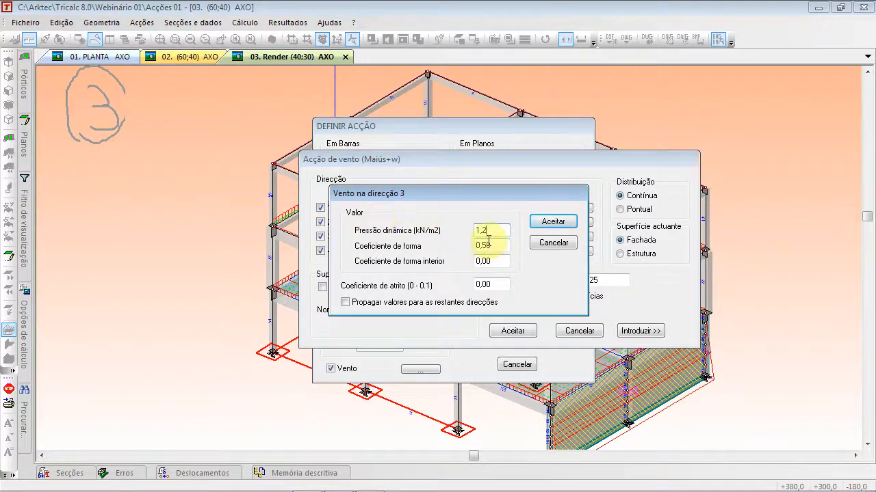
left_click(500, 247)
type("0,3")
left_click(533, 219)
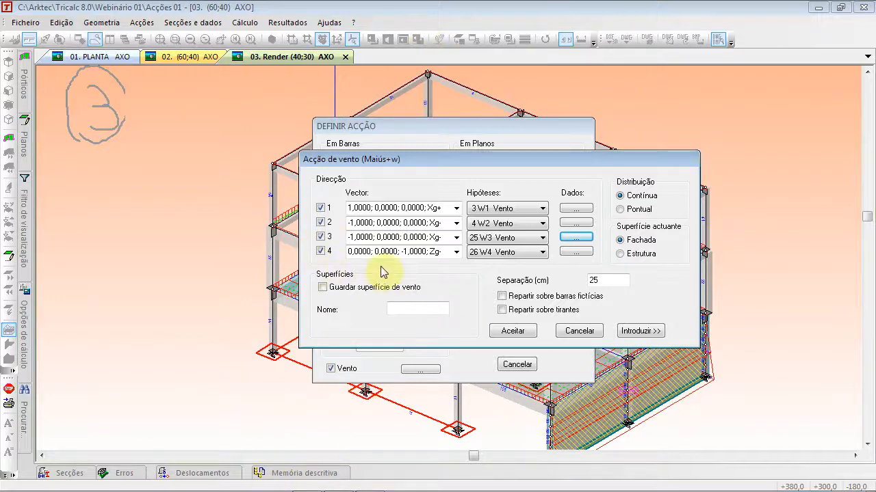
- Give wind direction 4 the Xg- vector, 1,2 kN/m2 dynamic pressure and 0,5 shape coefficient, with Fachada as the acting surface
left_click(456, 252)
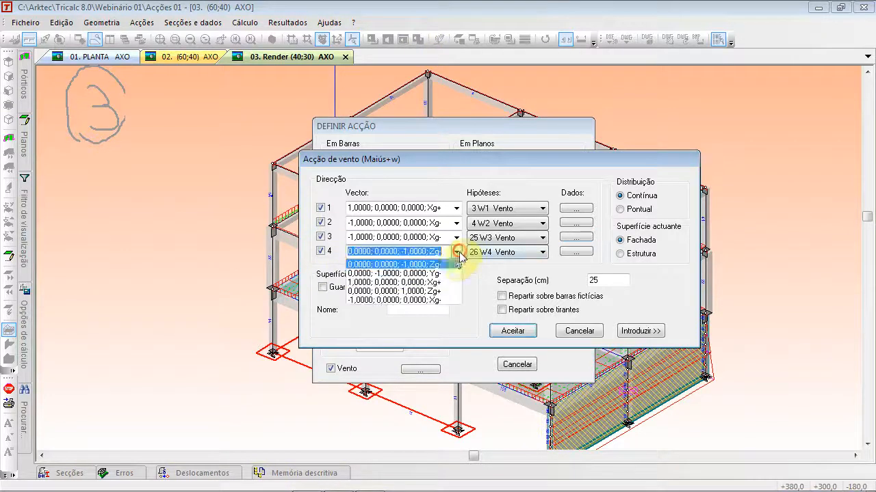
left_click(440, 300)
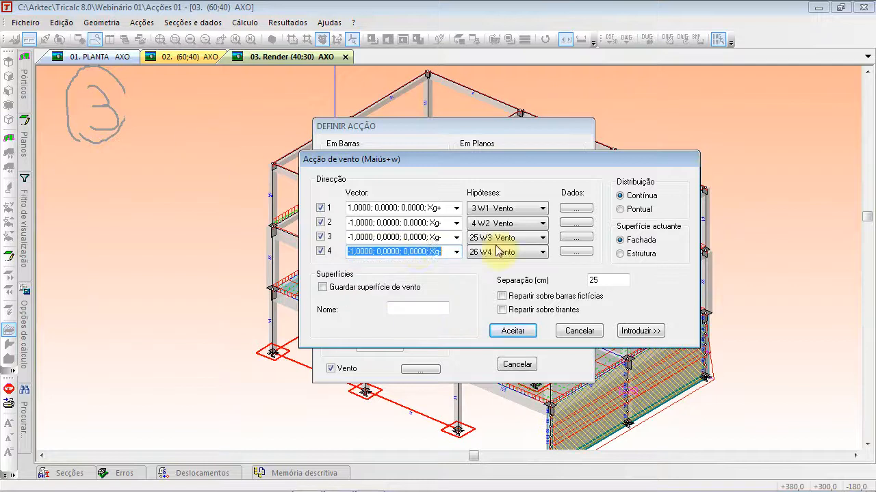
left_click(566, 253)
double_click(495, 229)
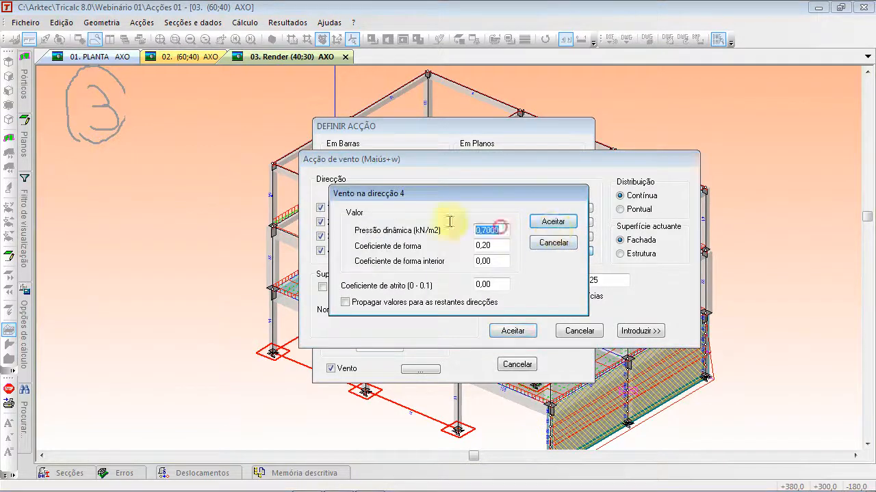
type("1,2")
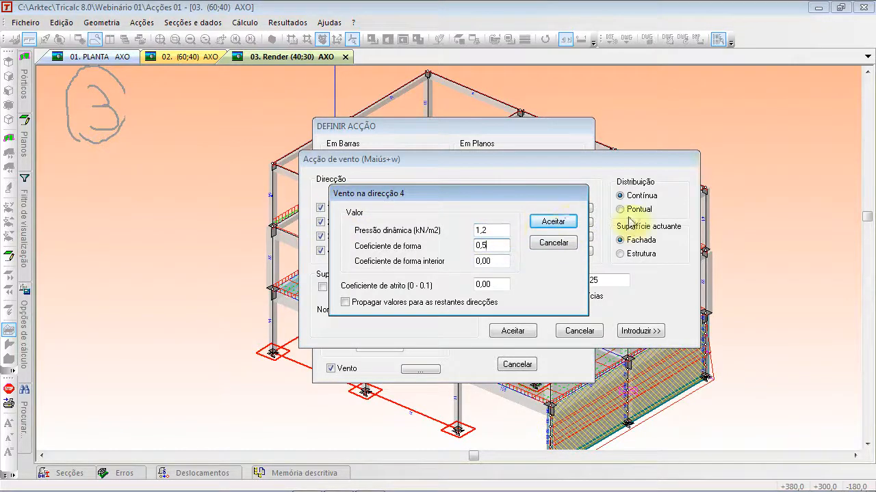
left_click(571, 222)
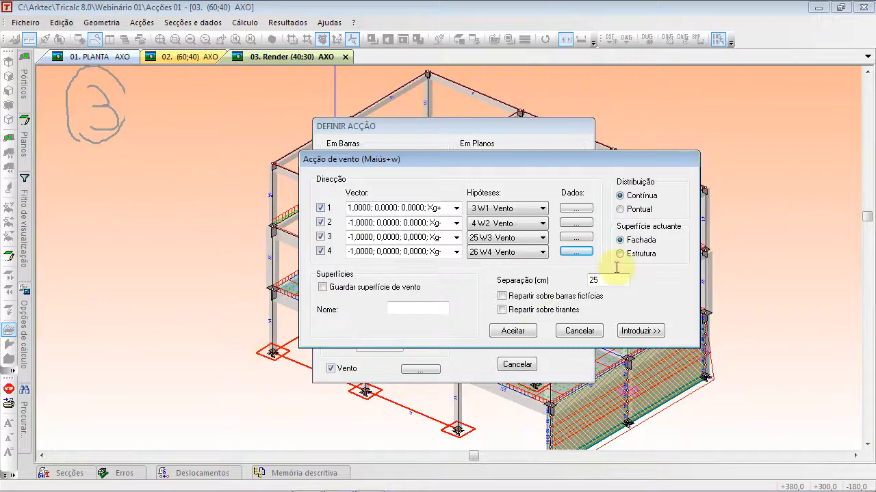
left_click(620, 240)
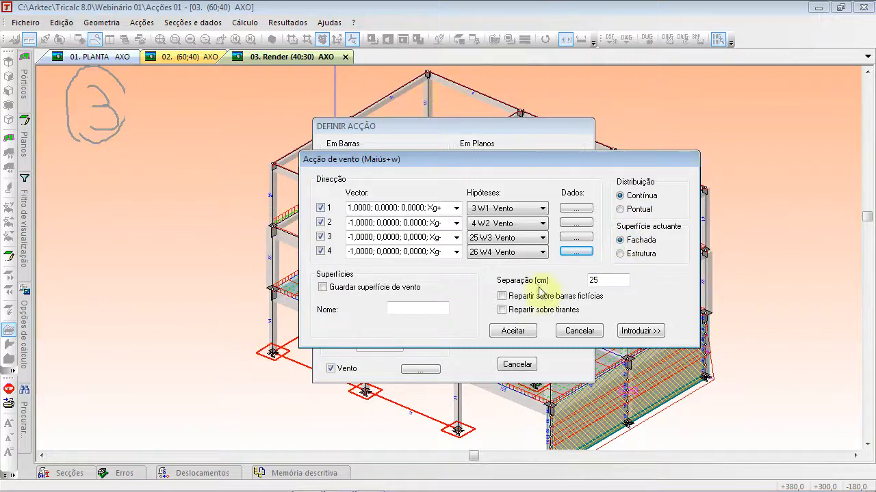
- Keep Fachada as the wind action's acting surface, save the wind surface under the name A, and start placing it
left_click(621, 255)
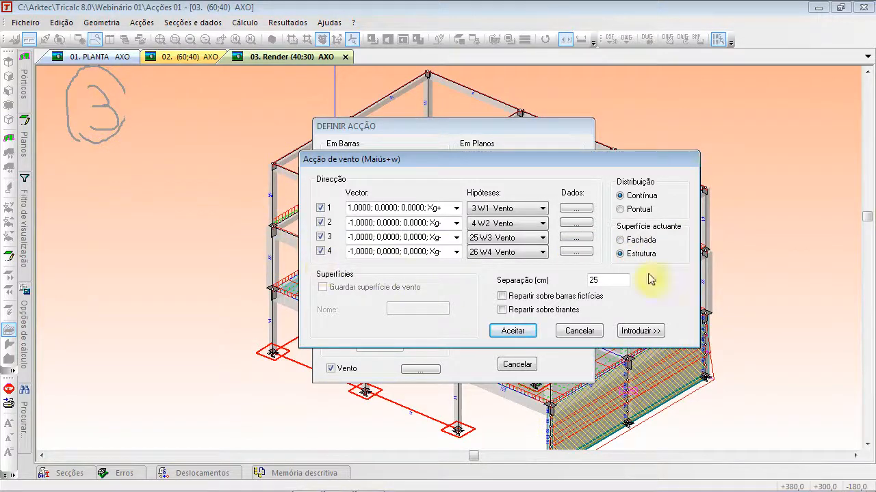
left_click(643, 241)
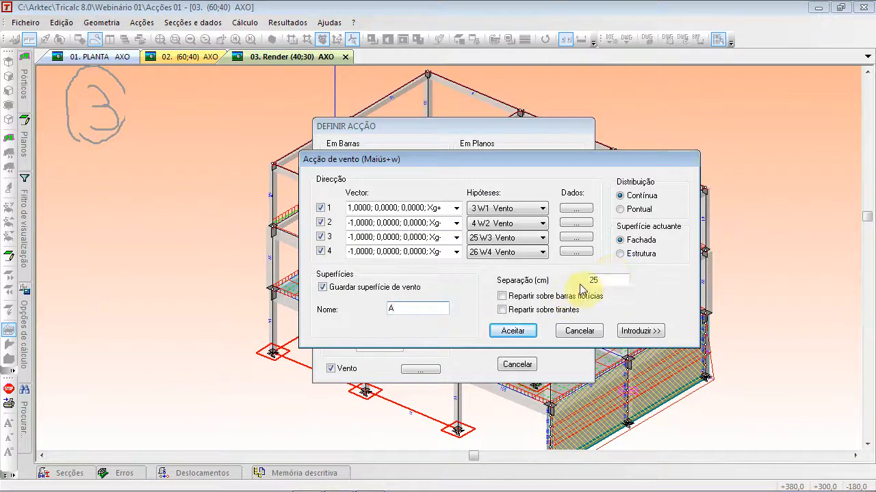
left_click(641, 331)
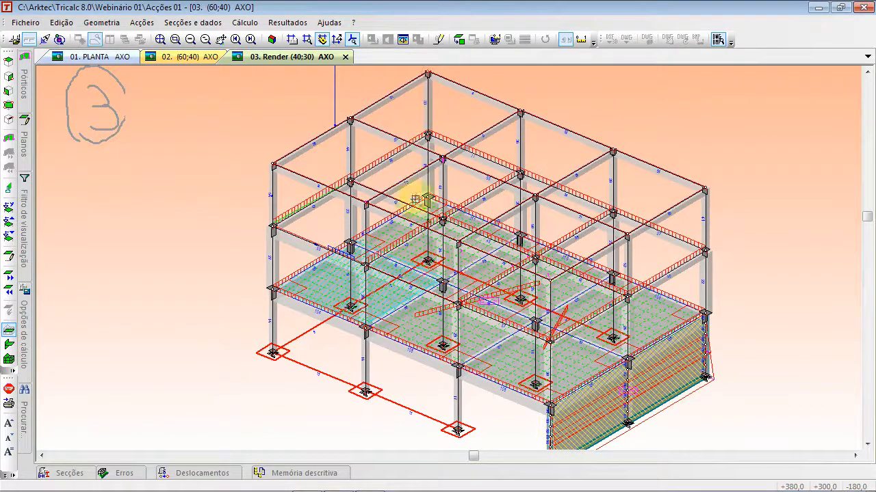
- Outline wind surface A over the full end façade in the vertical ZY plane, define its distribution direction, and close the action dialogs
left_click(272, 352)
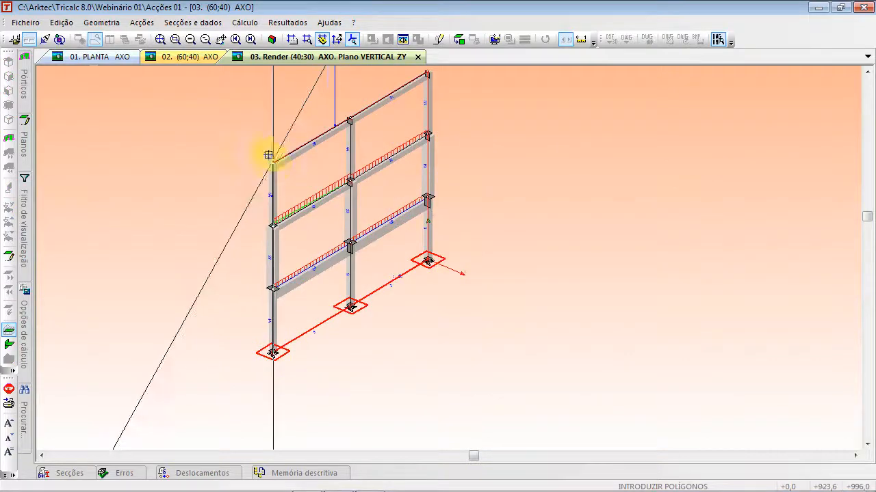
left_click(426, 73)
left_click(274, 161)
right_click(221, 152)
left_click(272, 163)
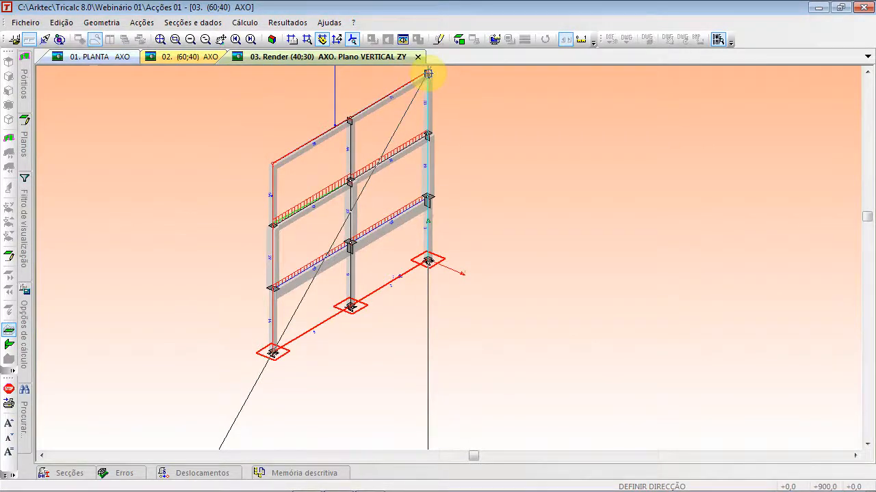
left_click(427, 74)
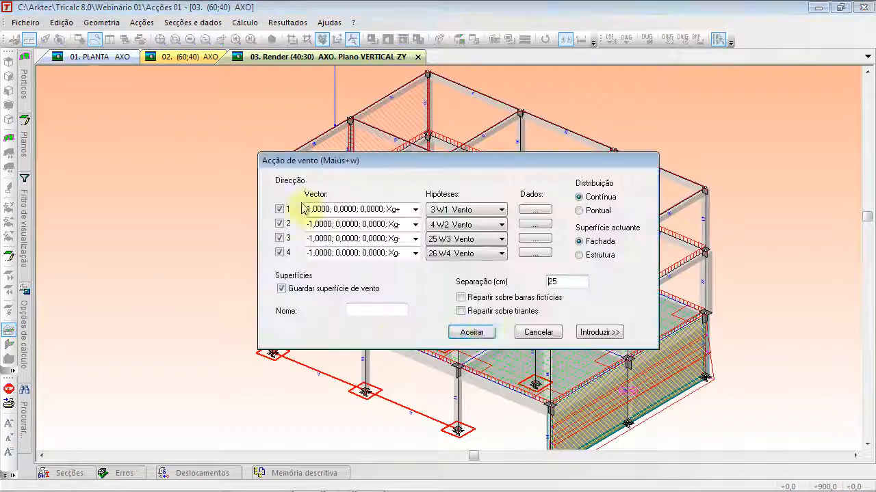
left_click(538, 333)
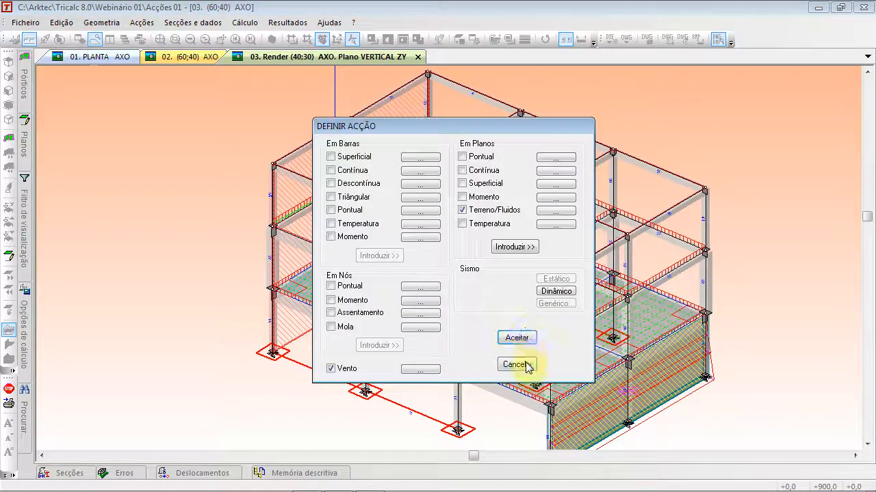
left_click(522, 364)
- List the actions on bar 33, the top-storey column at the far corner of the wind-loaded façade
scroll(344, 153, "up", 5)
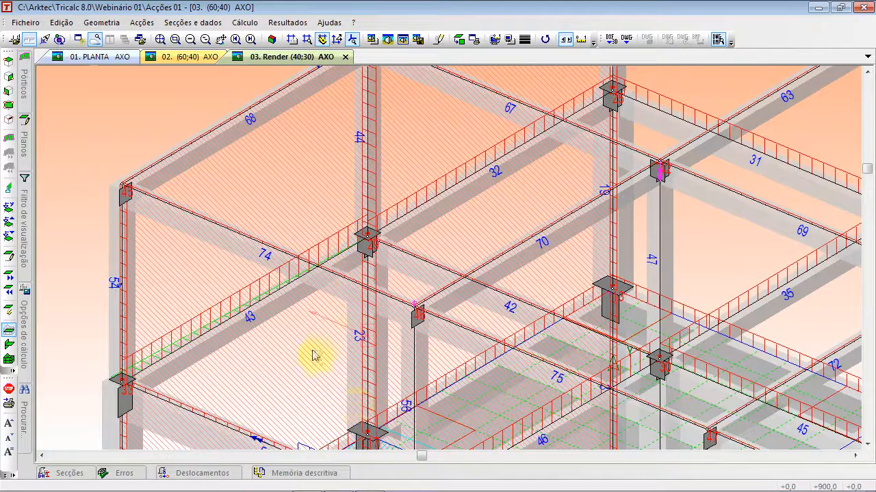
scroll(133, 336, "down", 2)
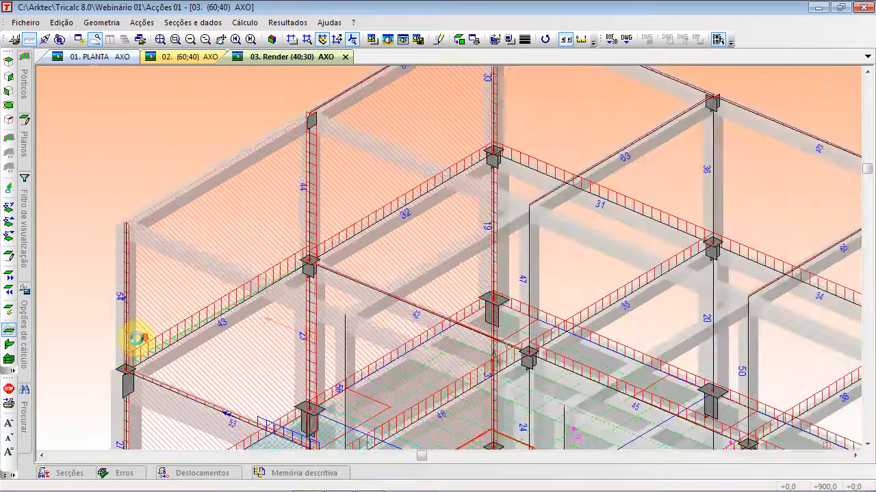
scroll(140, 346, "down", 1)
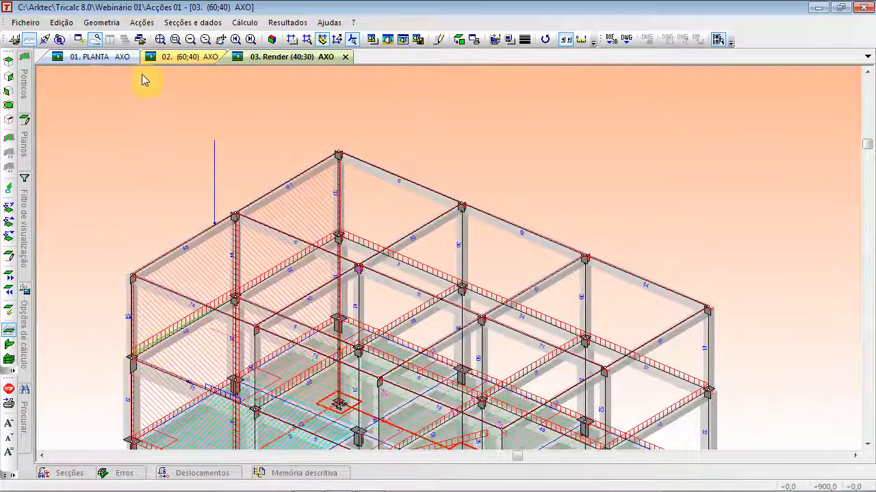
left_click(141, 23)
mouse_move(157, 66)
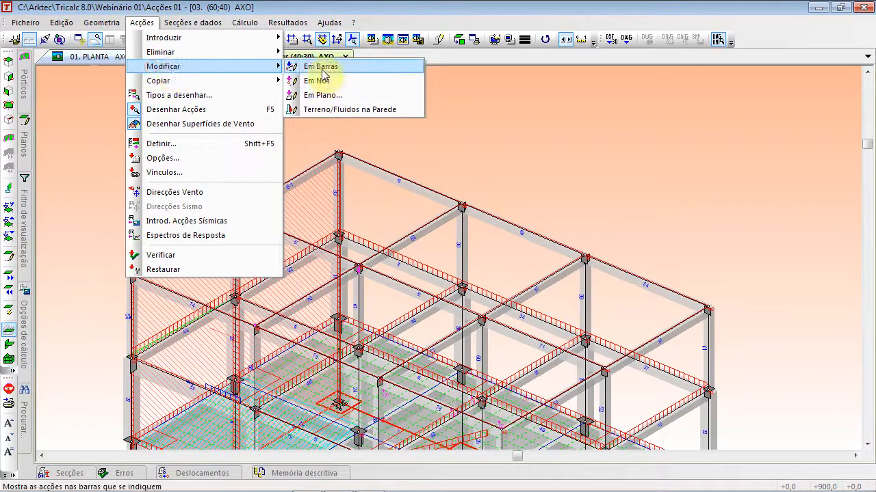
left_click(318, 73)
left_click(340, 184)
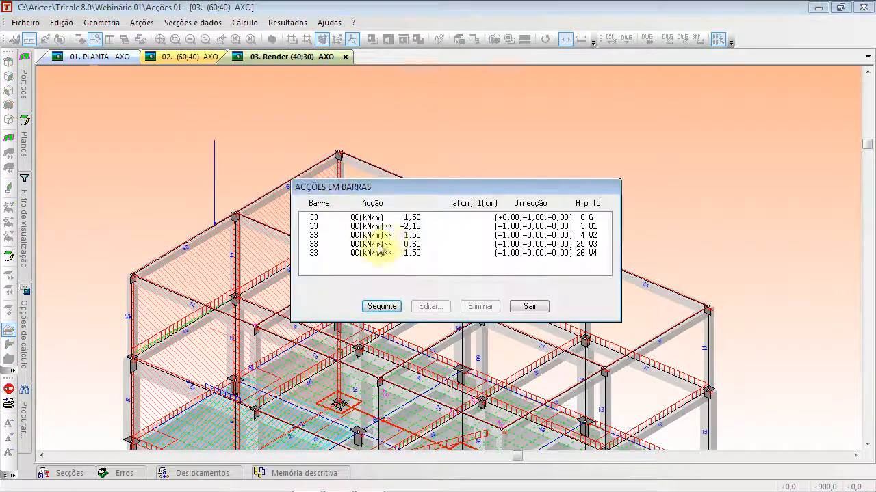
- Examine the W1 to W4 wind entries for bar 33 and close the list of bar actions
left_click(388, 227)
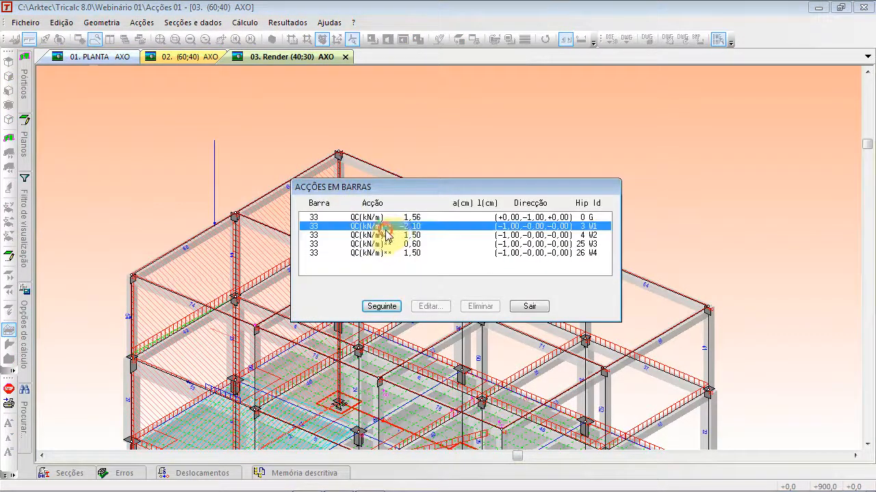
left_click(587, 236)
left_click(592, 244)
left_click(593, 254)
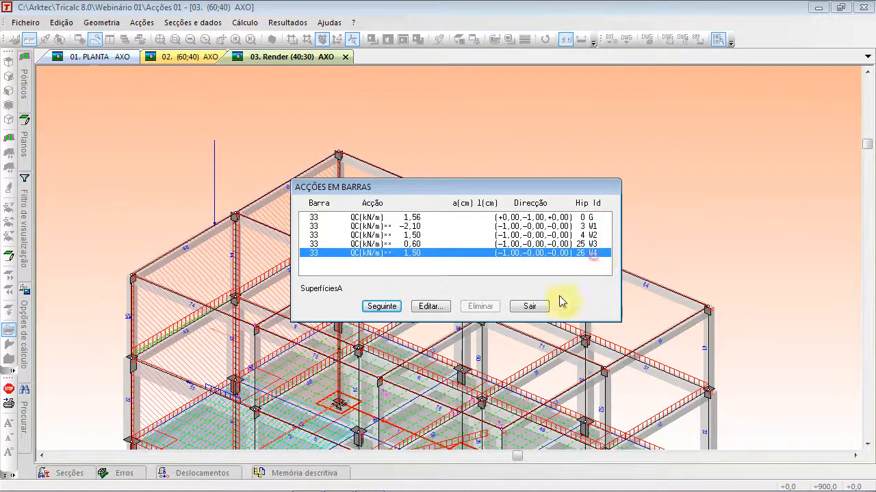
left_click(427, 226)
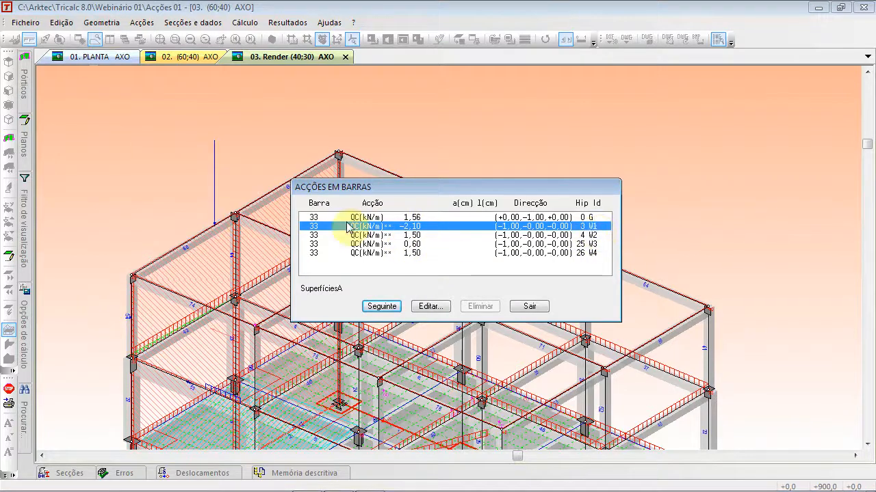
left_click(413, 236)
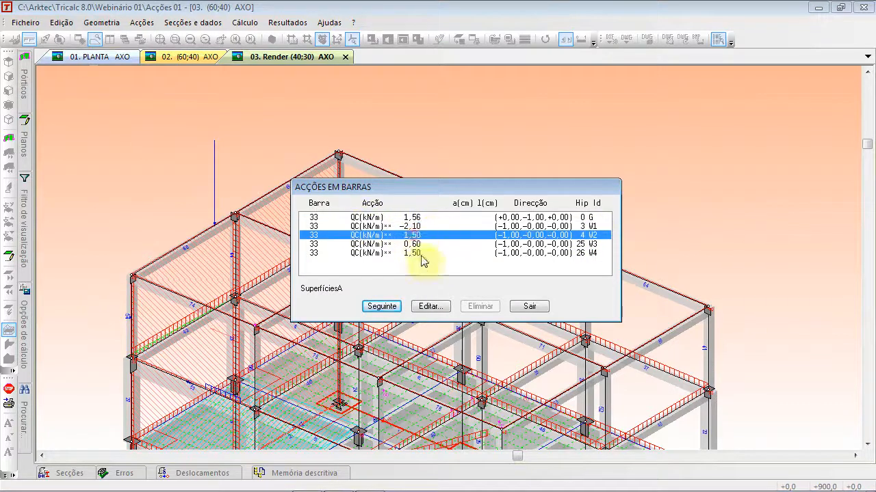
left_click(412, 253)
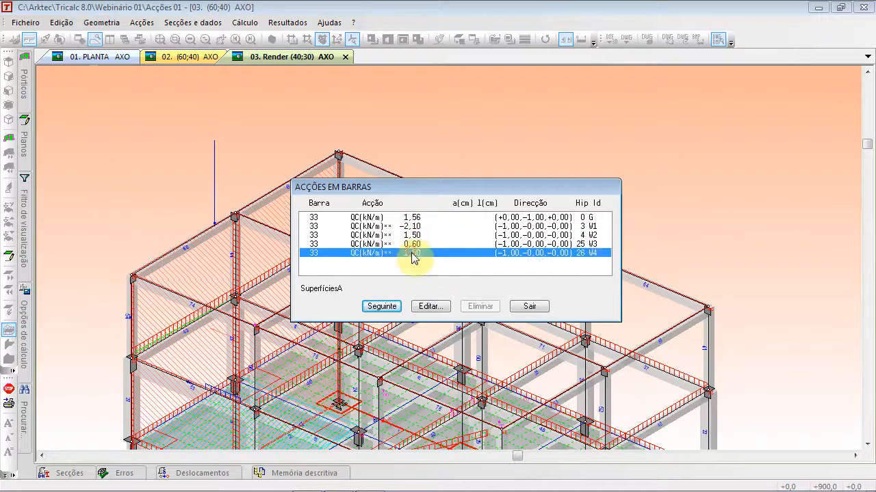
left_click(522, 308)
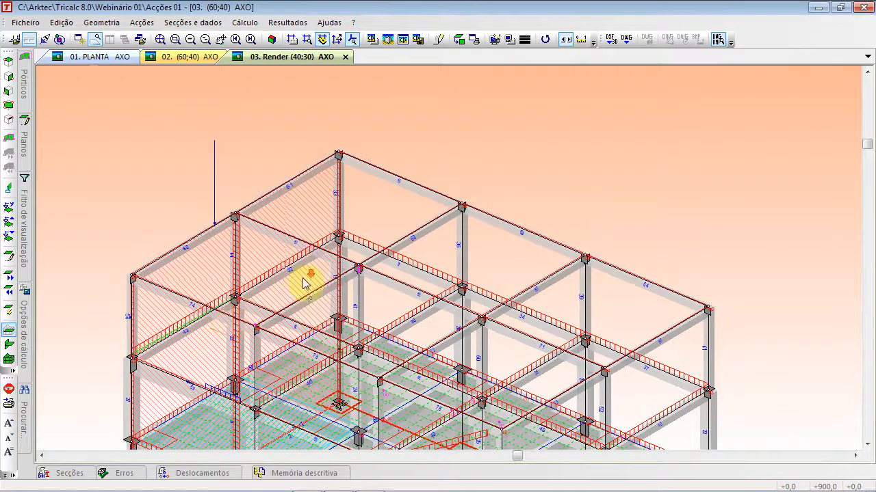
- Examine the wind-loaded end façade and the other loads on the structure, finishing with the whole model in view
scroll(280, 287, "down", 3)
scroll(260, 287, "up", 2)
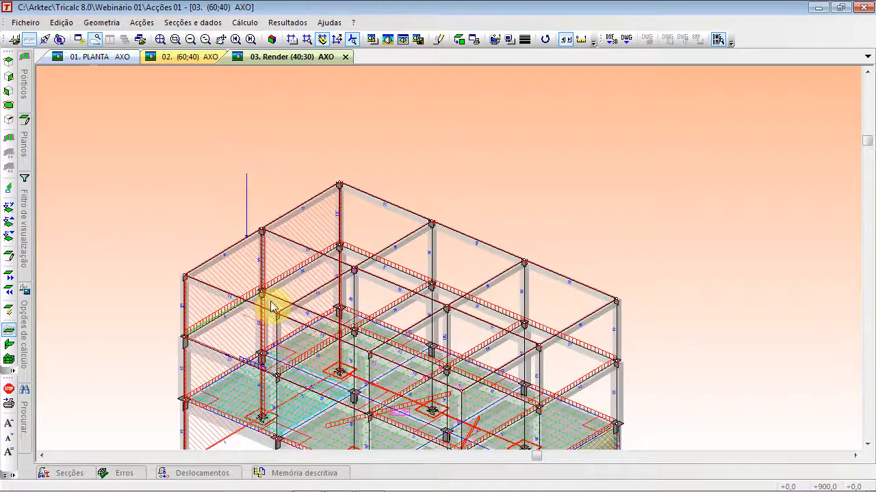
scroll(274, 304, "up", 2)
scroll(300, 249, "down", 2)
left_click(278, 314)
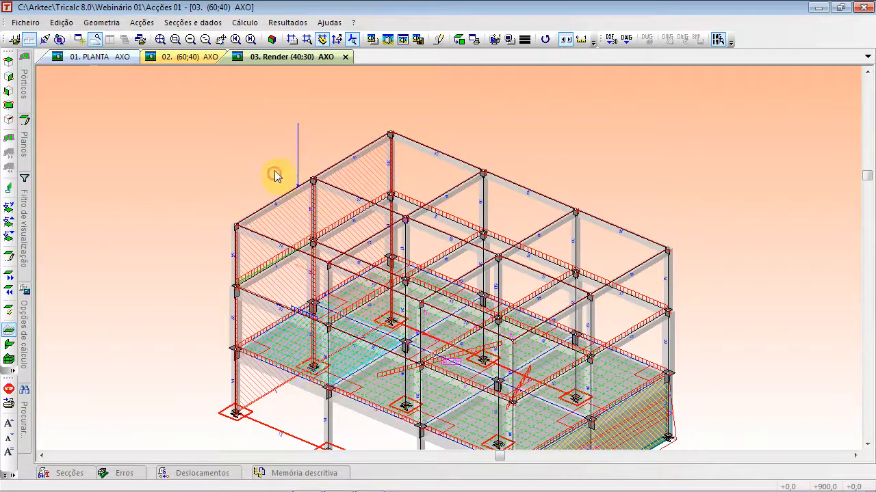
left_click(159, 39)
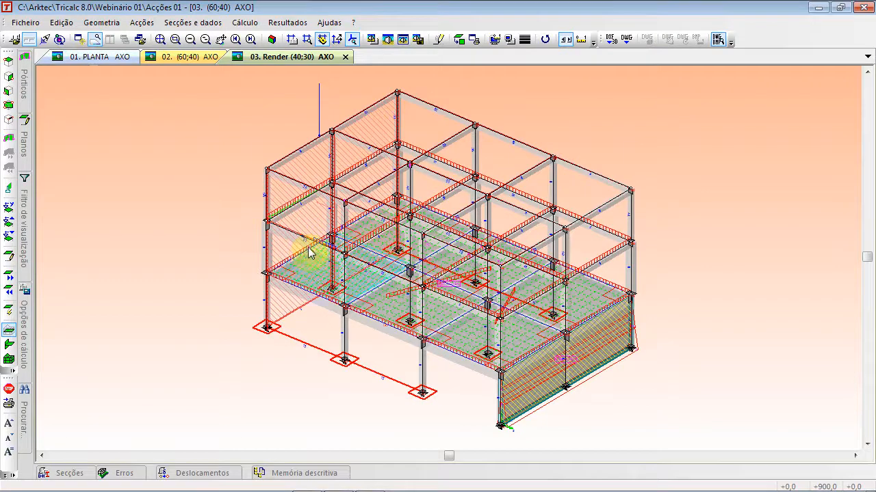
scroll(300, 191, "up", 1)
scroll(336, 212, "down", 1)
middle_click_drag(335, 212, 239, 235)
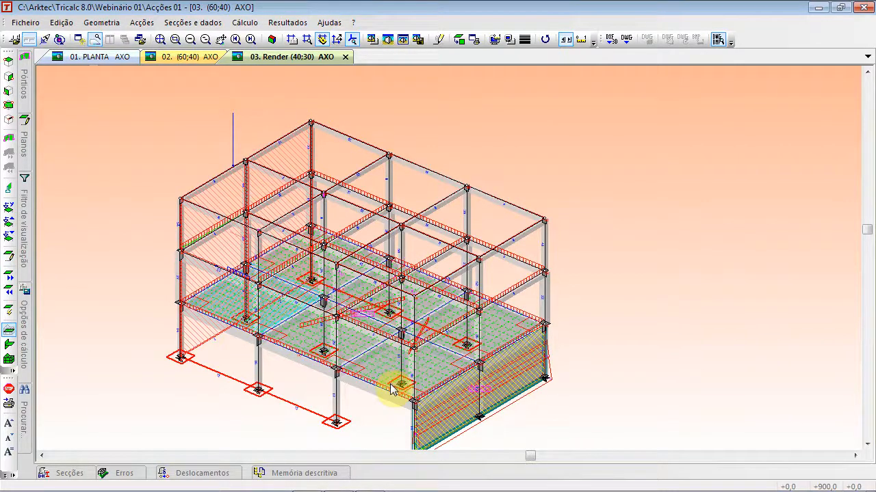
scroll(391, 388, "down", 1)
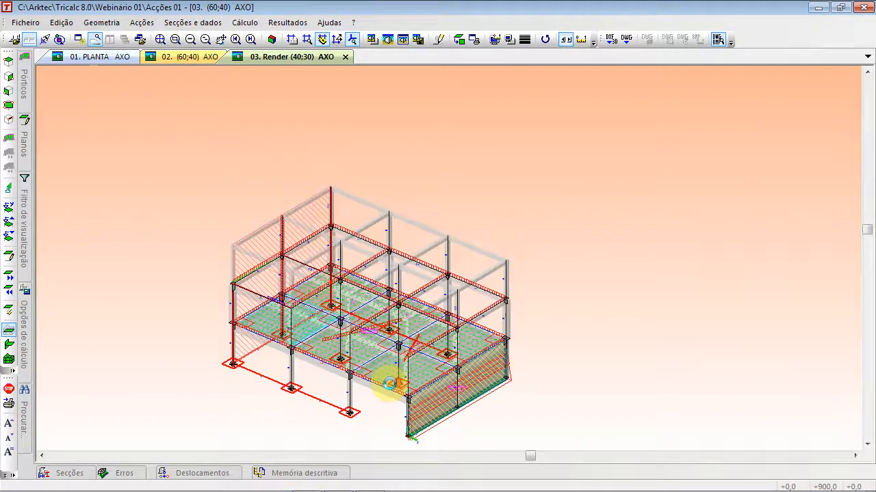
left_click(160, 39)
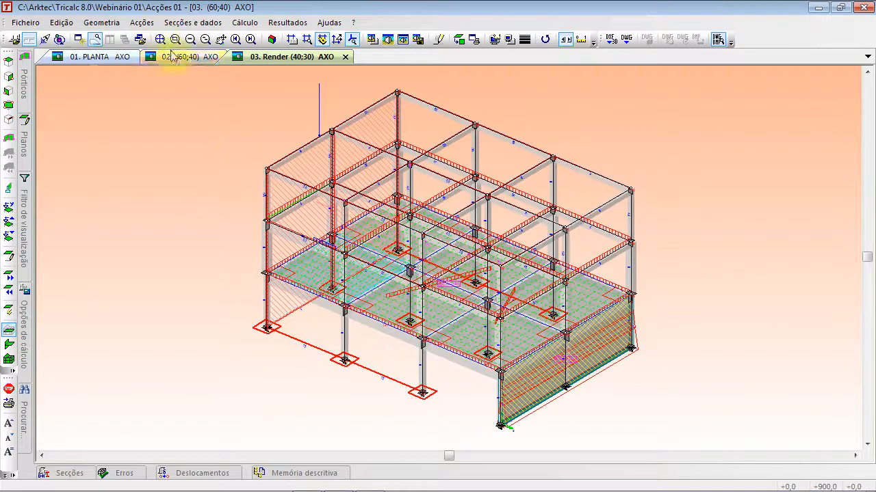
- Review the action types available in the action definition dialog and close it without changes
left_click(142, 22)
left_click(182, 145)
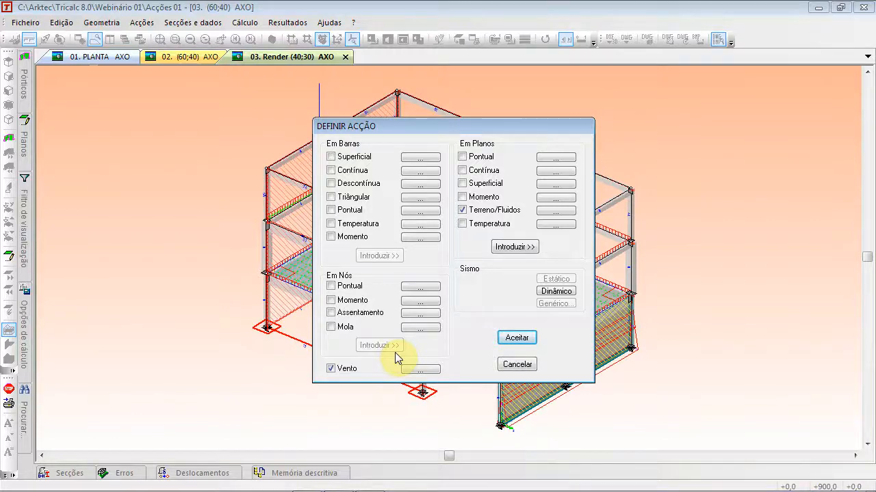
left_click(521, 365)
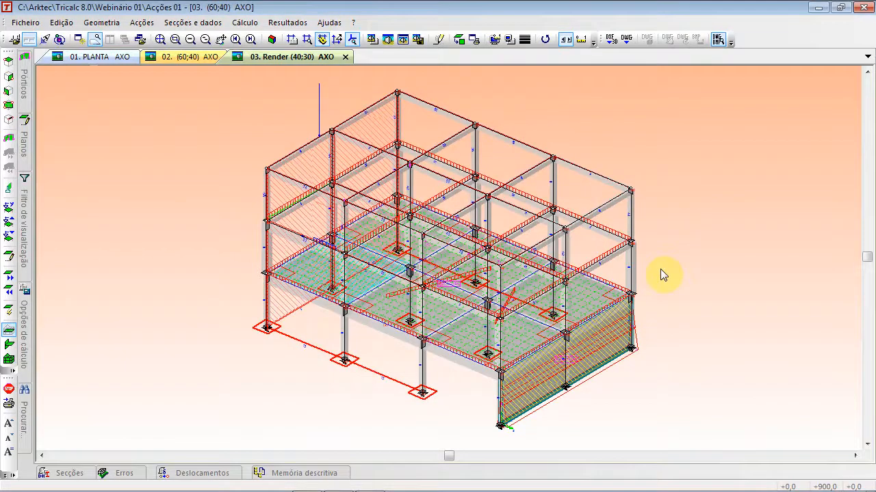
key("alt+Tab")
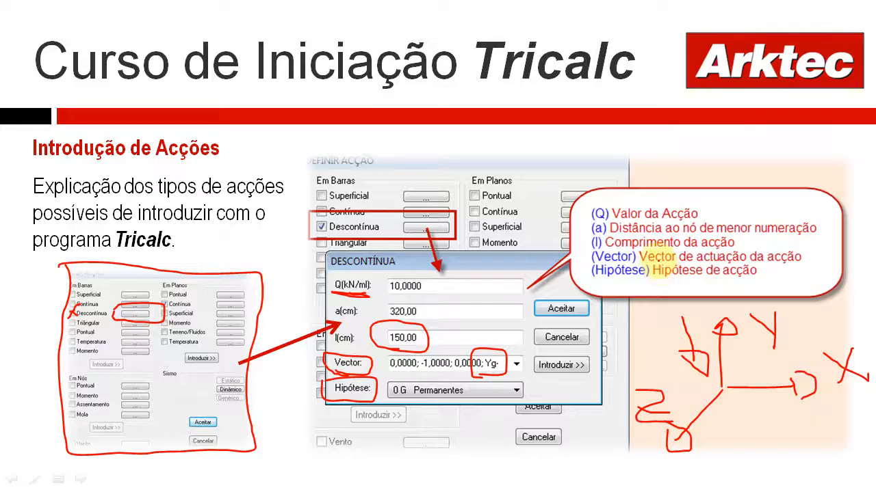
left_click(657, 258)
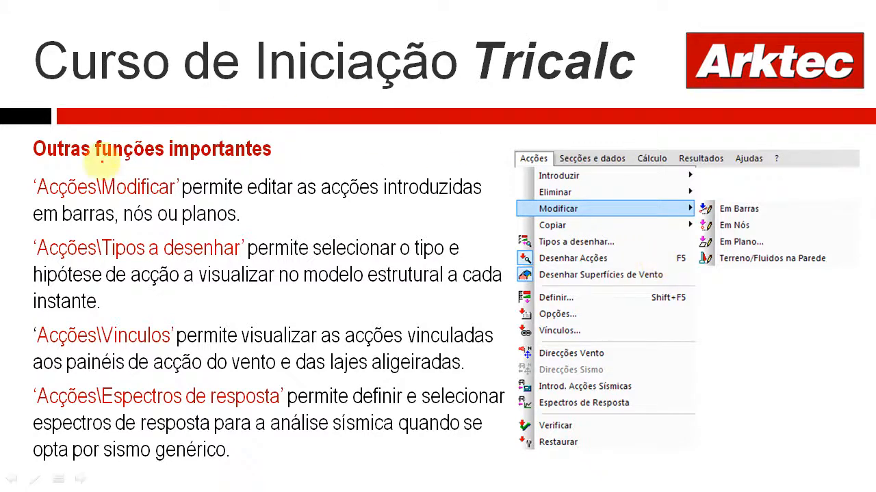
left_click_drag(172, 199, 24, 204)
left_click_drag(48, 260, 209, 259)
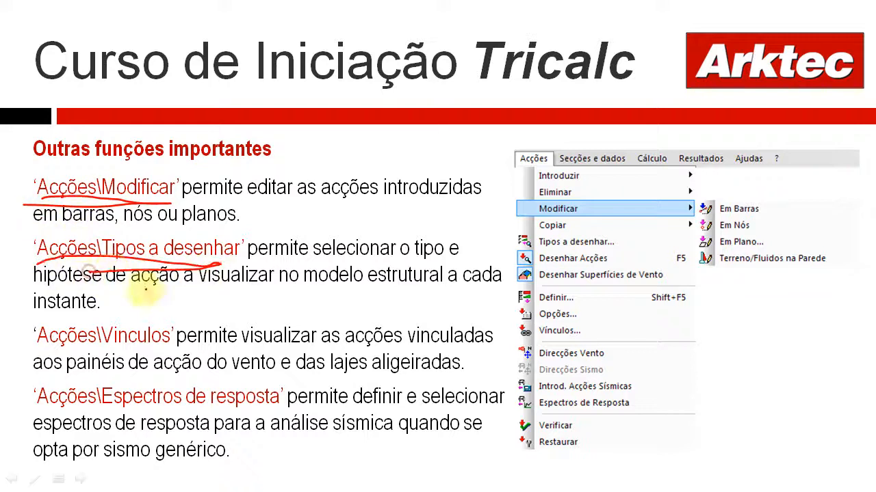
key("alt+Tab")
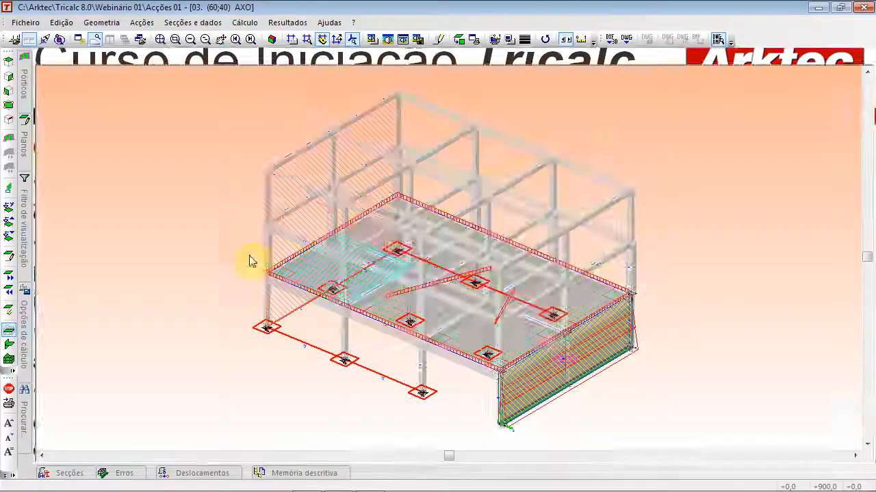
- Exclude load hypothesis 0 G (Permanentes) from the actions drawn on the model
scroll(365, 163, "up", 5)
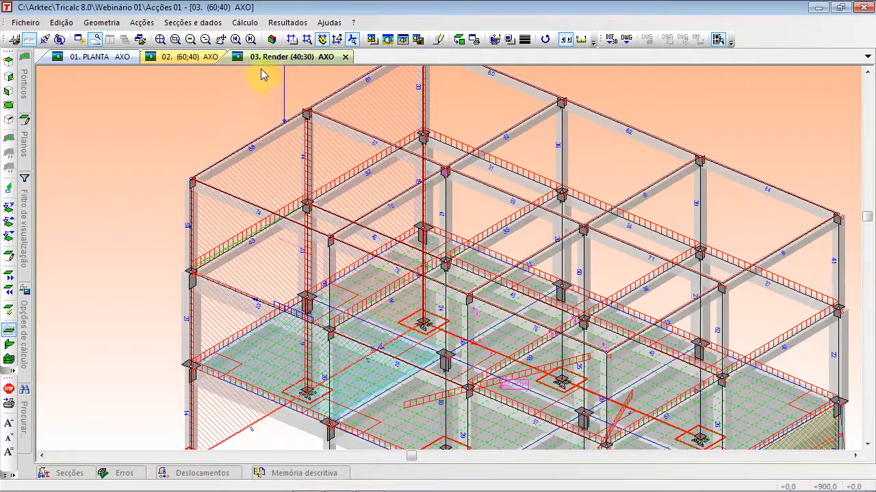
left_click(145, 23)
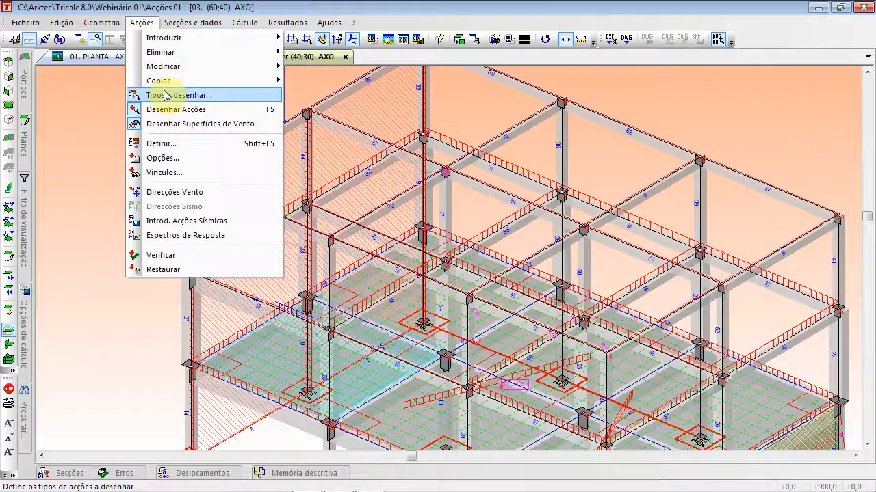
left_click(162, 92)
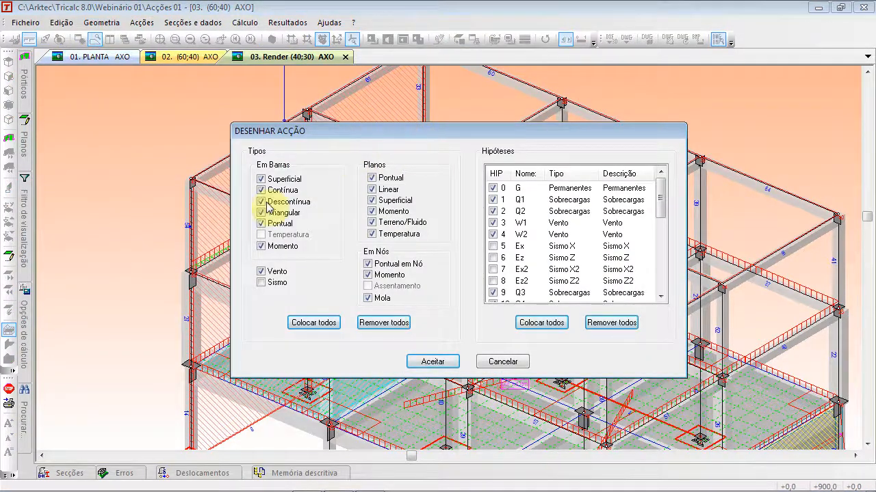
left_click_drag(499, 130, 307, 188)
left_click(302, 245)
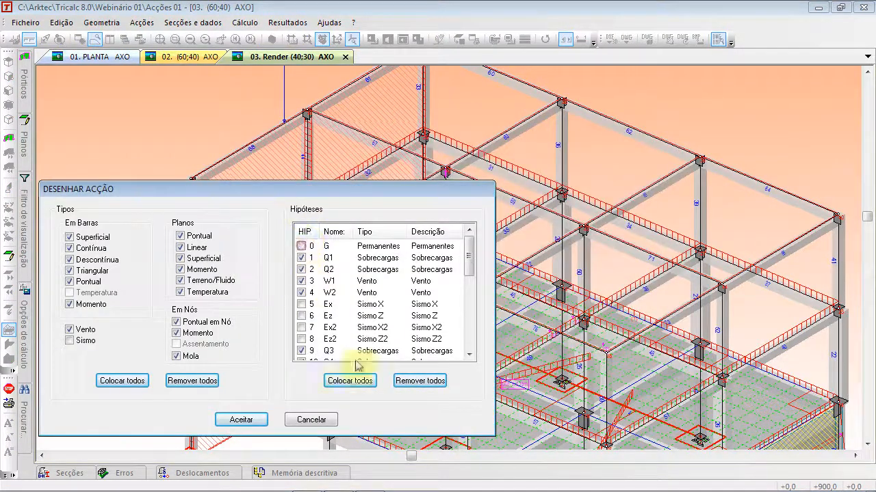
left_click(266, 421)
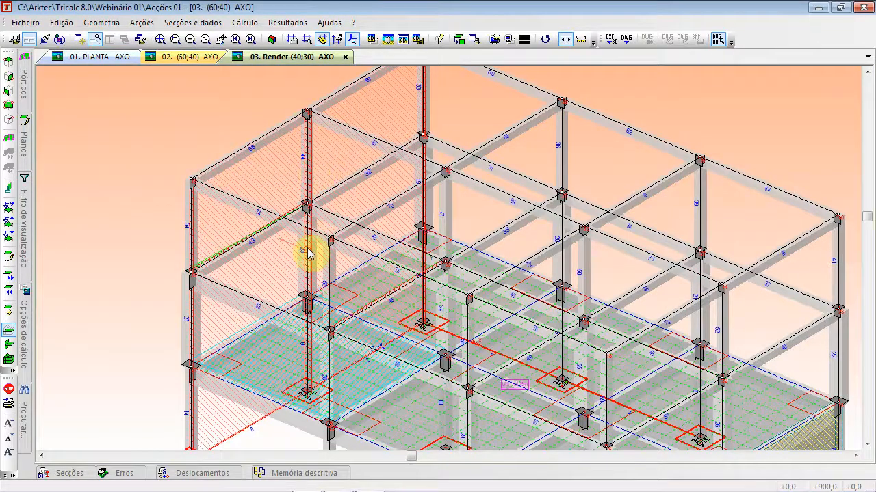
- Examine the actions that remain drawn on the wind-loaded façade and on the earth-loaded basement wall
scroll(208, 266, "up", 5)
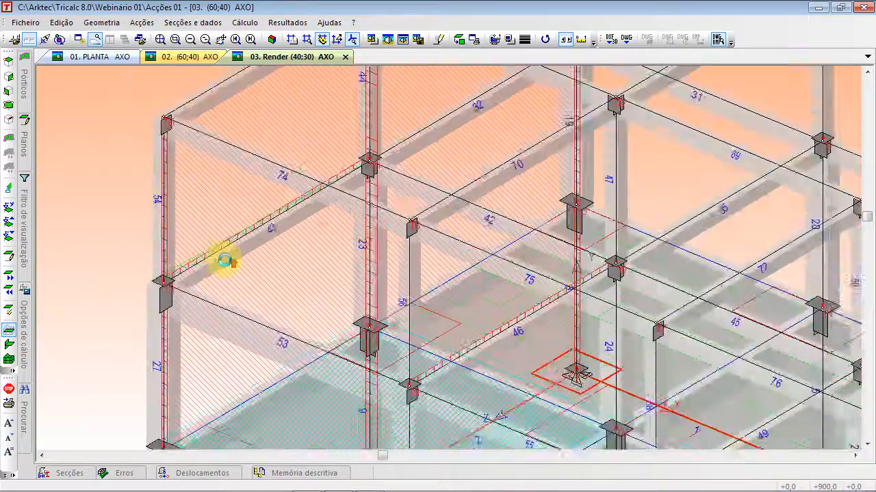
scroll(265, 239, "down", 4)
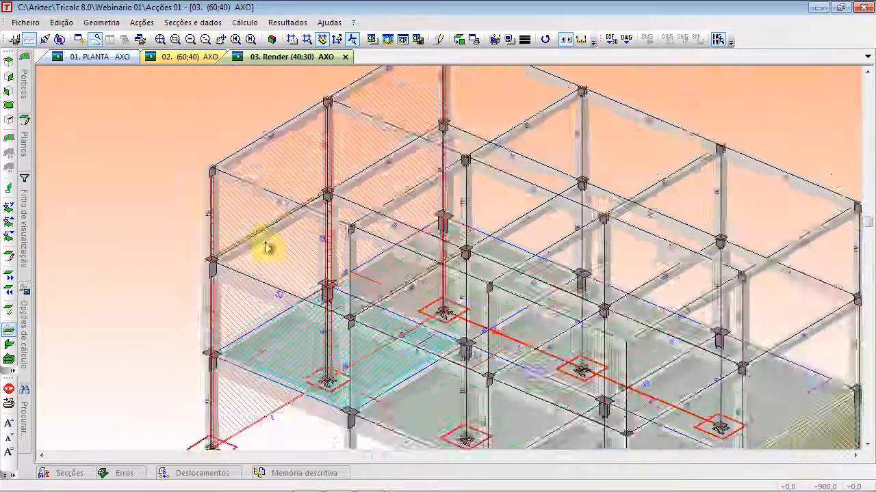
middle_click_drag(605, 309, 532, 158)
scroll(469, 372, "up", 6)
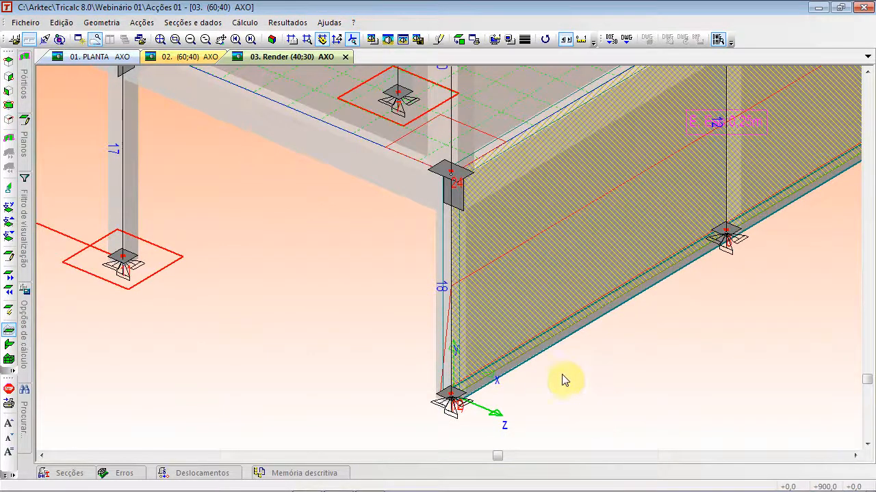
scroll(499, 281, "down", 6)
middle_click_drag(422, 108, 401, 214)
scroll(342, 204, "up", 1)
- Include load hypothesis 0 G (Permanentes) in the drawn actions again and hide the superficial actions on bars
left_click(145, 22)
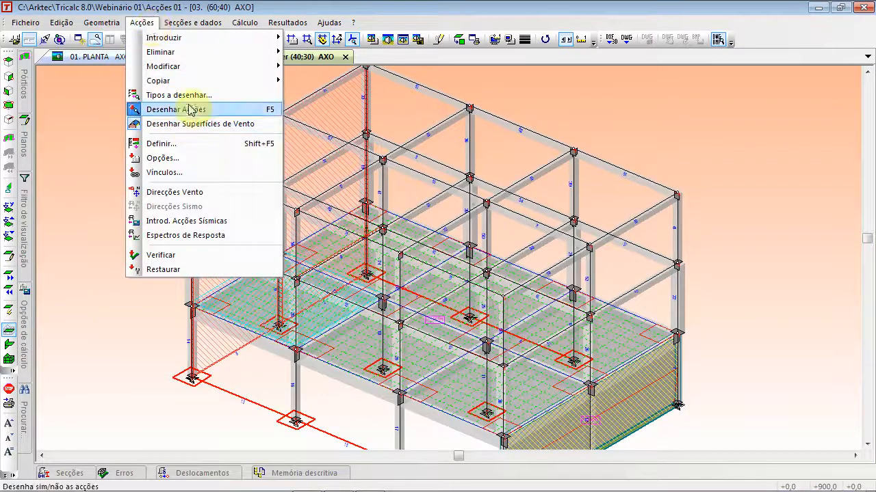
left_click(271, 111)
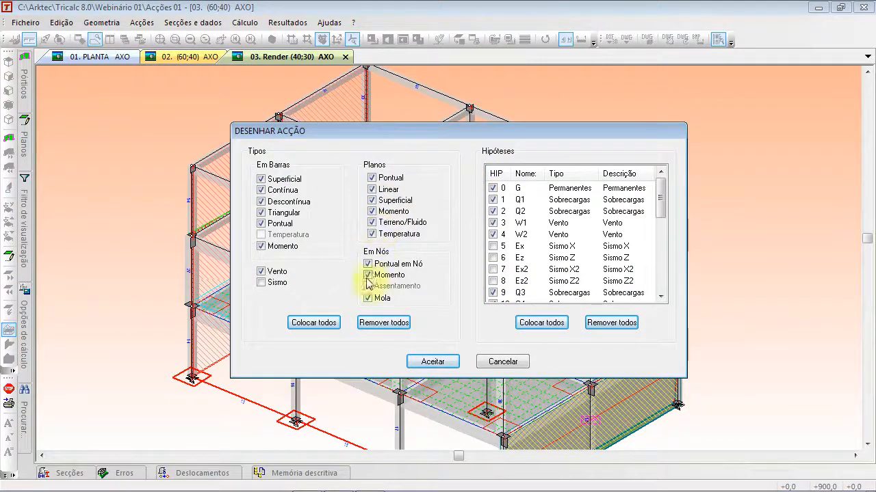
left_click_drag(391, 130, 487, 127)
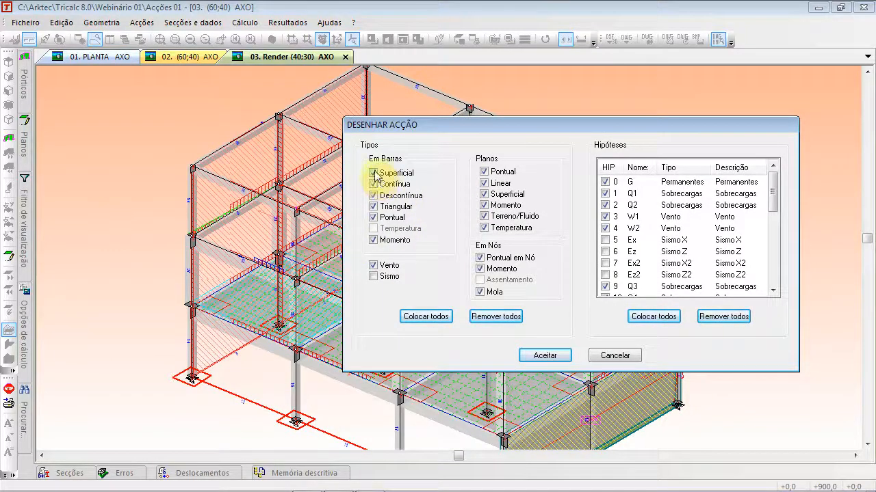
left_click(545, 355)
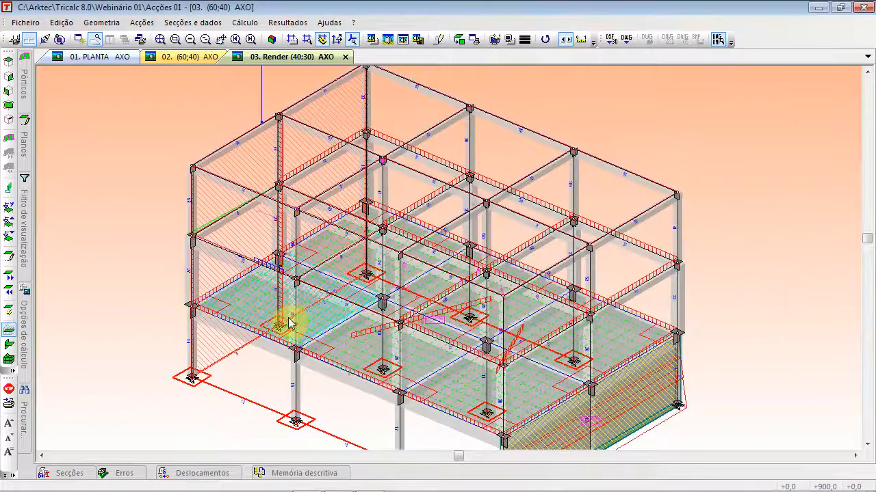
- Include the superficial actions on bars in the action types drawn on the model again
scroll(318, 320, "up", 5)
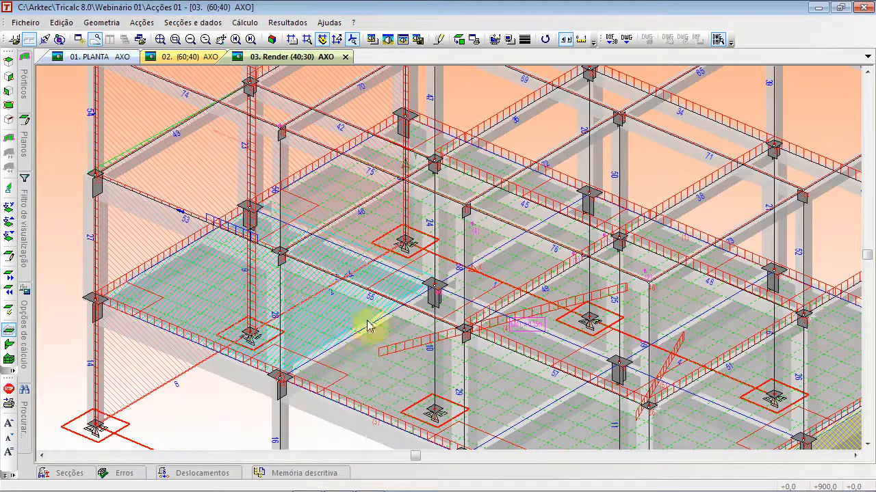
left_click(141, 21)
left_click(178, 95)
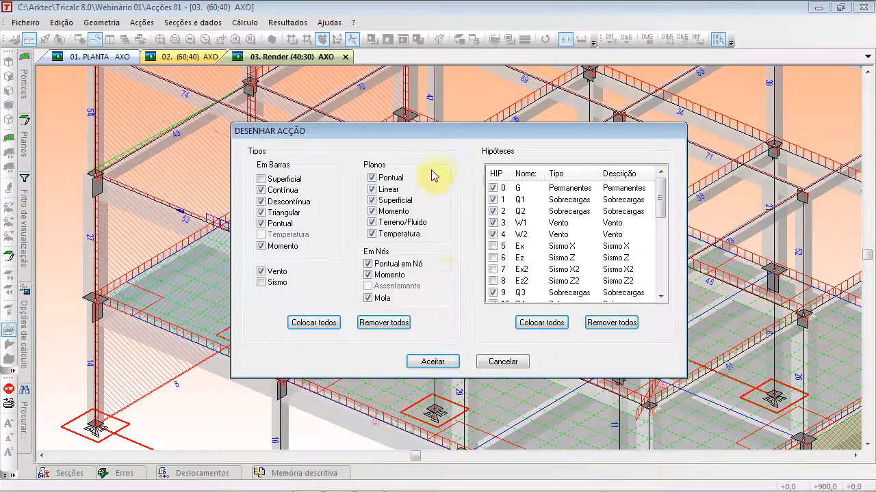
left_click_drag(431, 137, 616, 76)
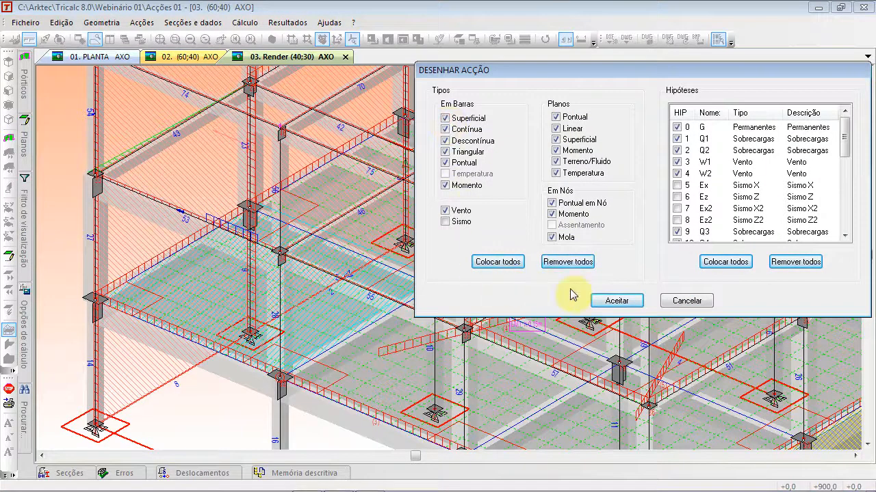
left_click(607, 301)
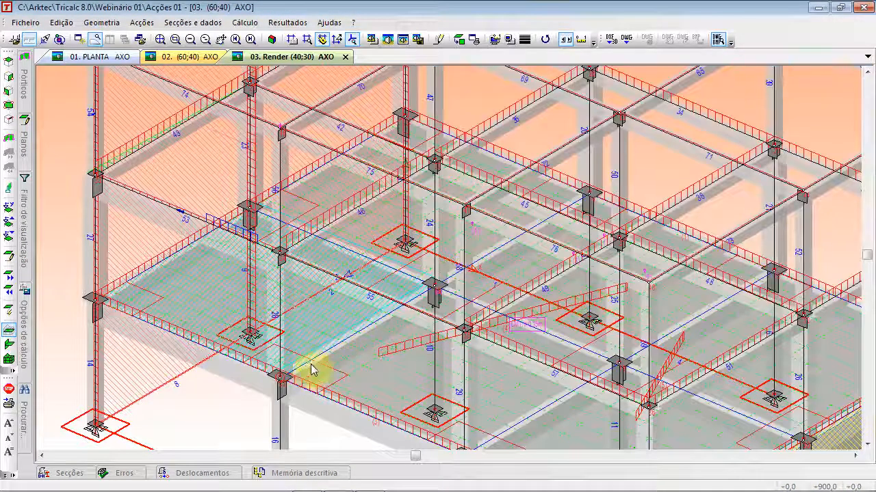
- Turn off the drawing of all actions on the model
scroll(358, 351, "down", 2)
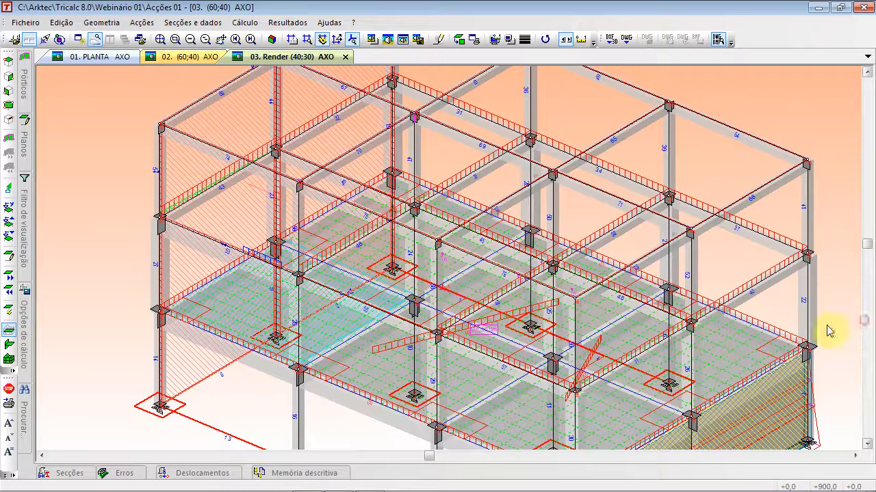
middle_click_drag(314, 214, 279, 280)
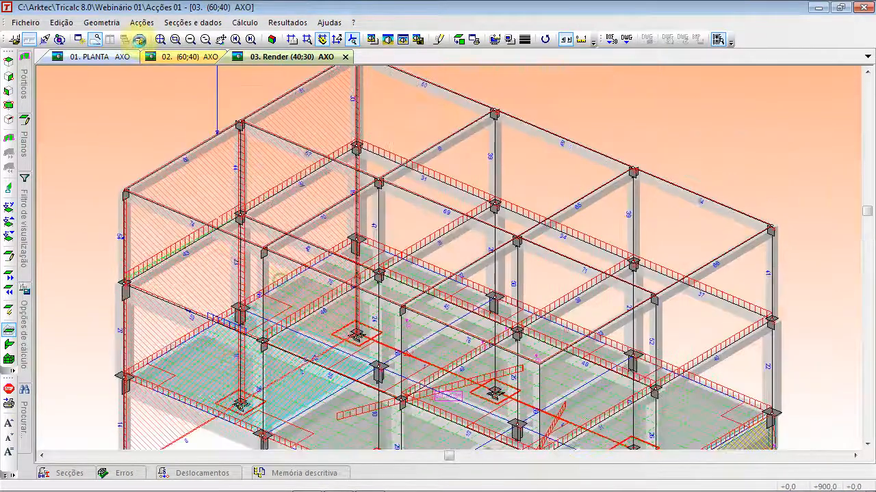
left_click(141, 22)
left_click(176, 107)
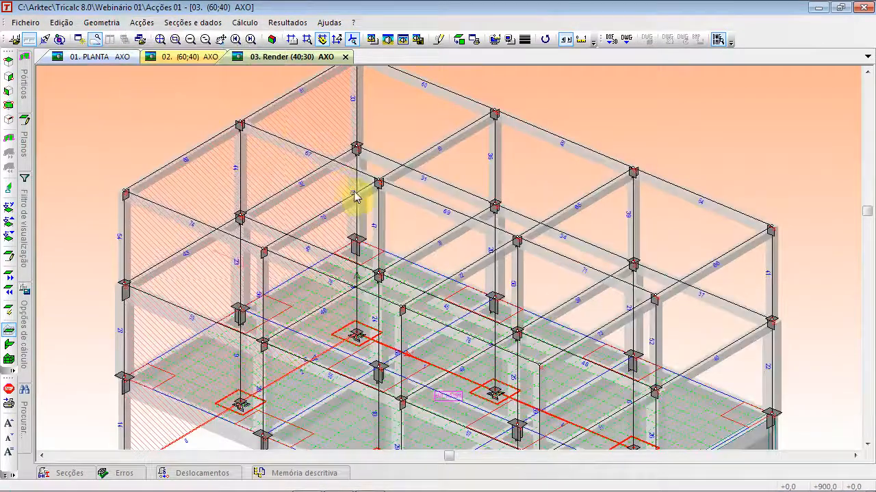
- Exclude the wind (Vento) type from the actions drawn on the model
left_click(142, 22)
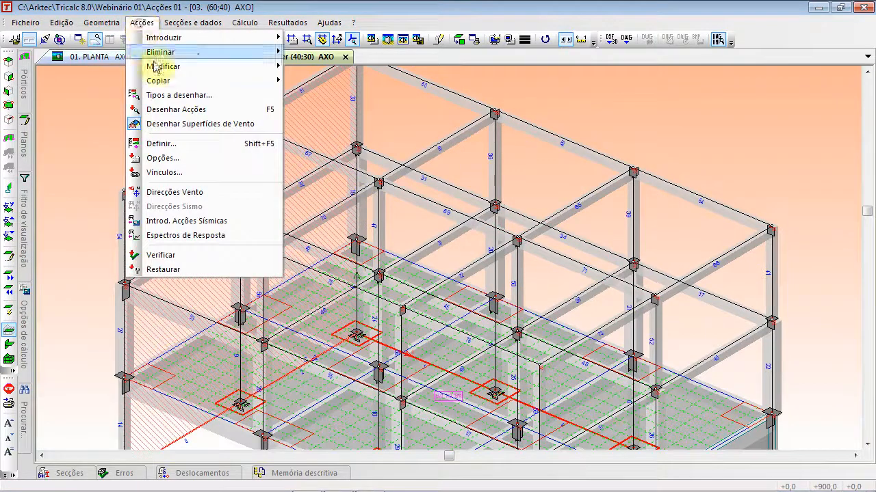
left_click(171, 100)
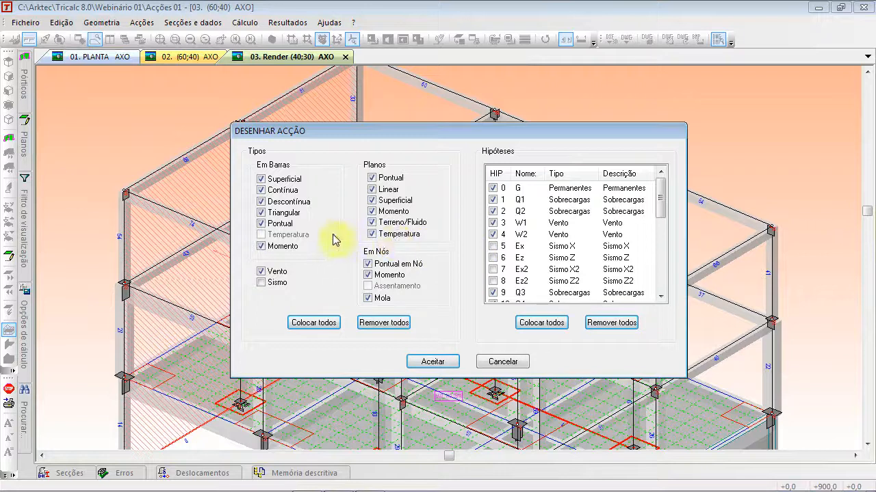
left_click(261, 271)
left_click(446, 358)
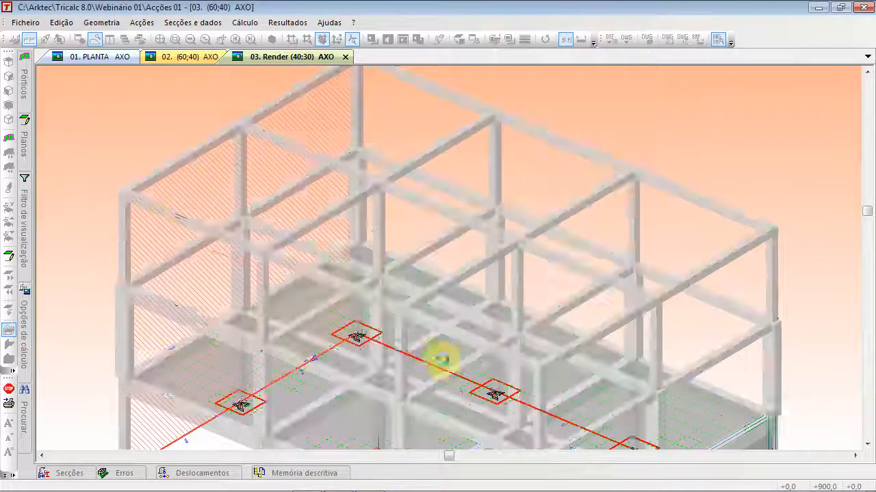
- Turn the drawing of actions back on and check the façade bars with wind excluded
scroll(127, 240, "up", 2)
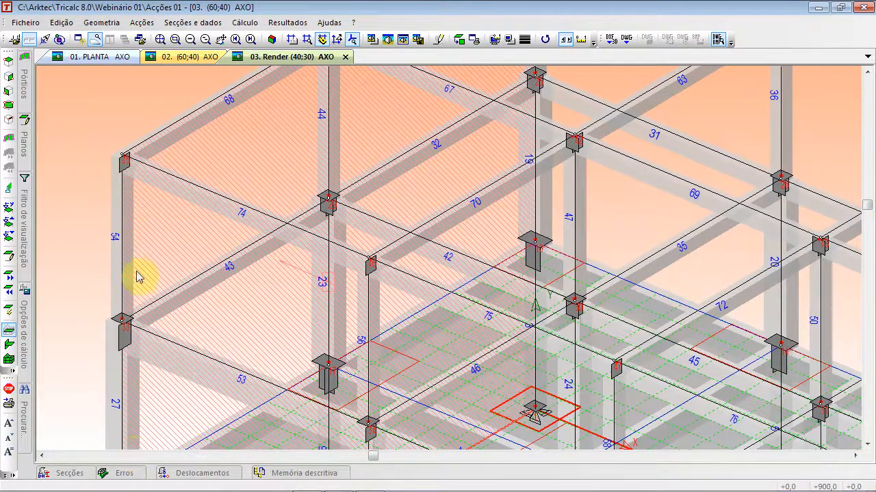
scroll(189, 260, "down", 2)
left_click(141, 22)
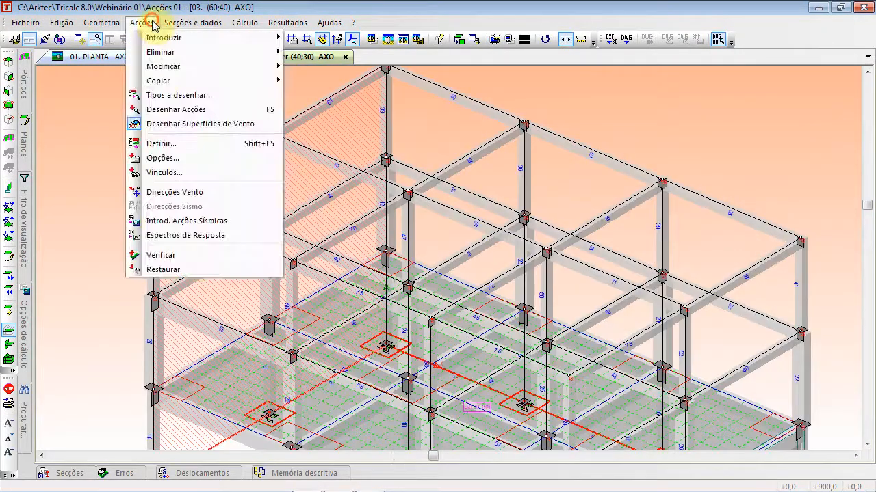
left_click(166, 107)
scroll(145, 280, "up", 2)
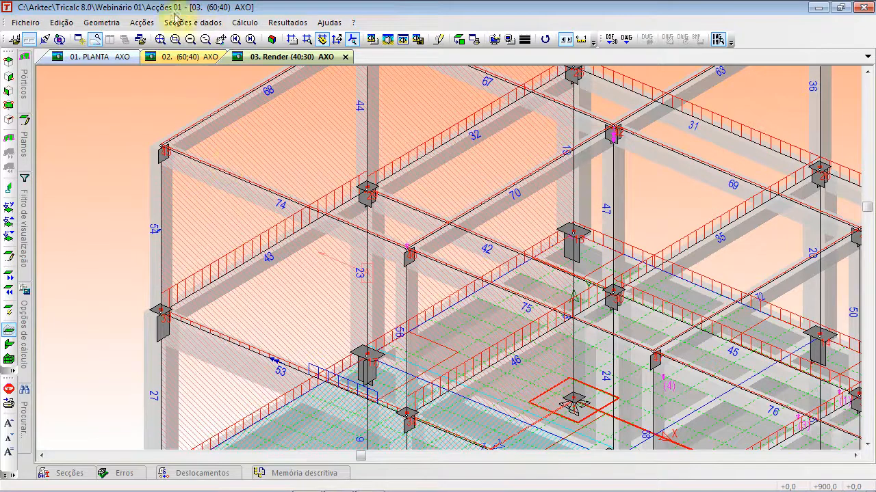
- Include the wind actions in the drawn types again and fit the whole model in view
left_click(144, 22)
left_click(191, 92)
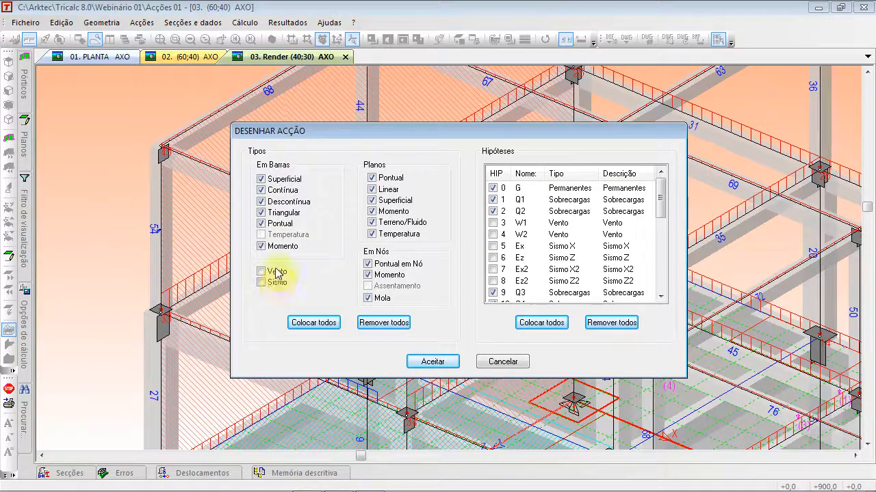
left_click(414, 362)
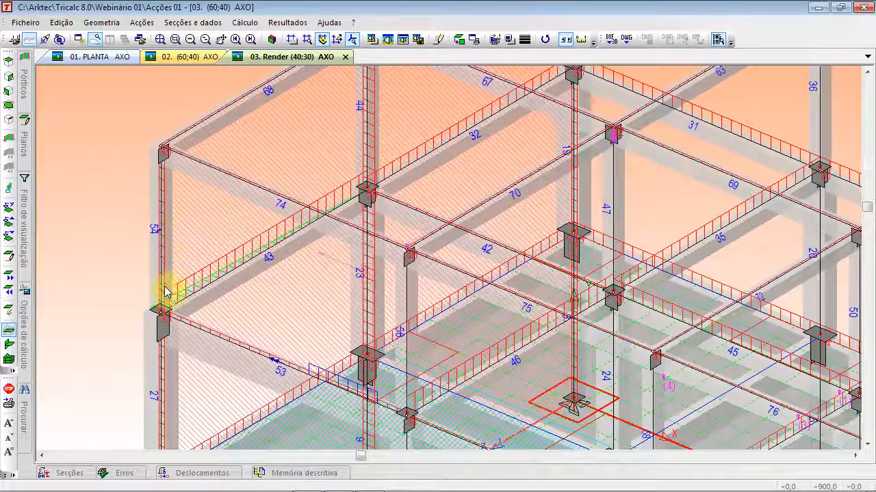
left_click(159, 39)
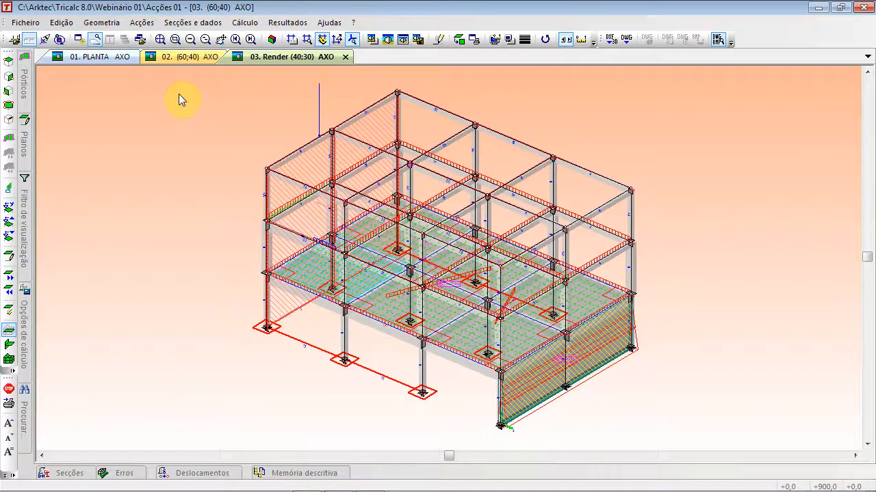
key("alt+Tab")
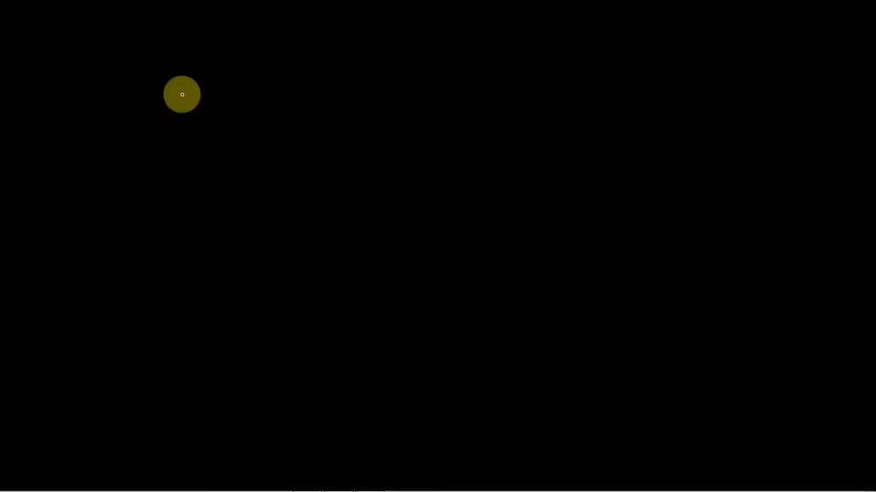
left_click_drag(48, 346, 155, 351)
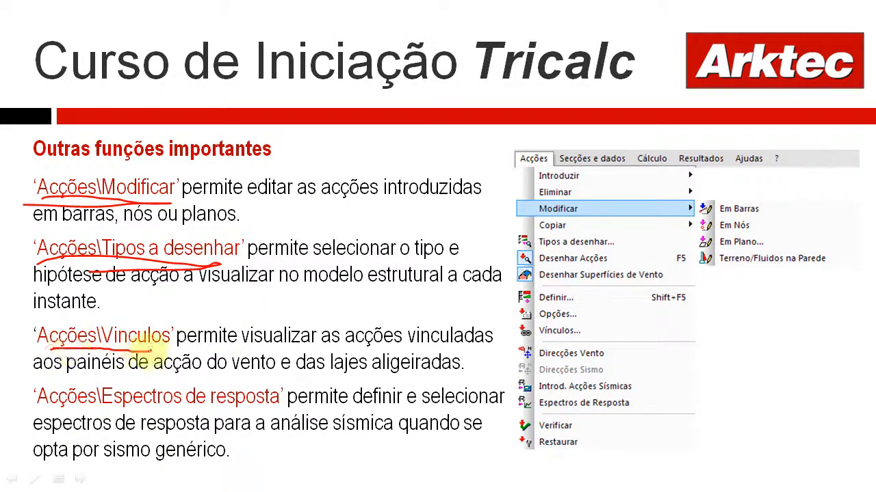
key("alt+Tab")
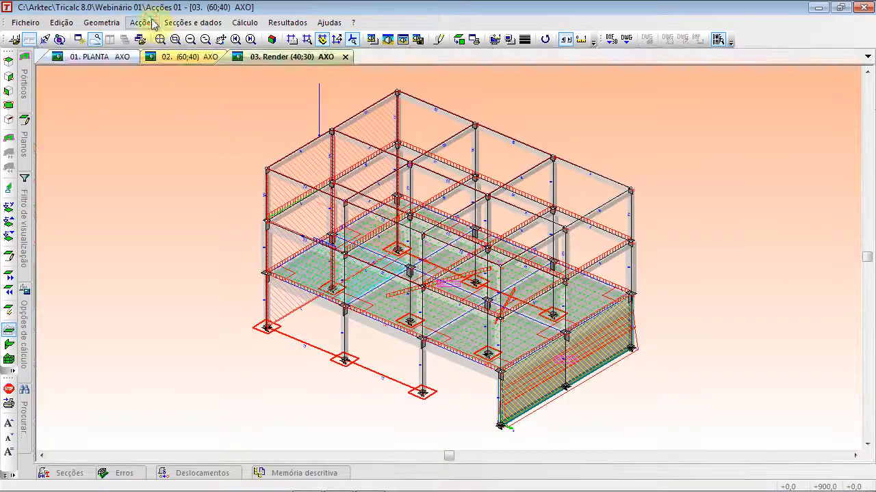
- Open the action links, select wind surface A and review its modification settings, leaving them without changes
left_click(141, 22)
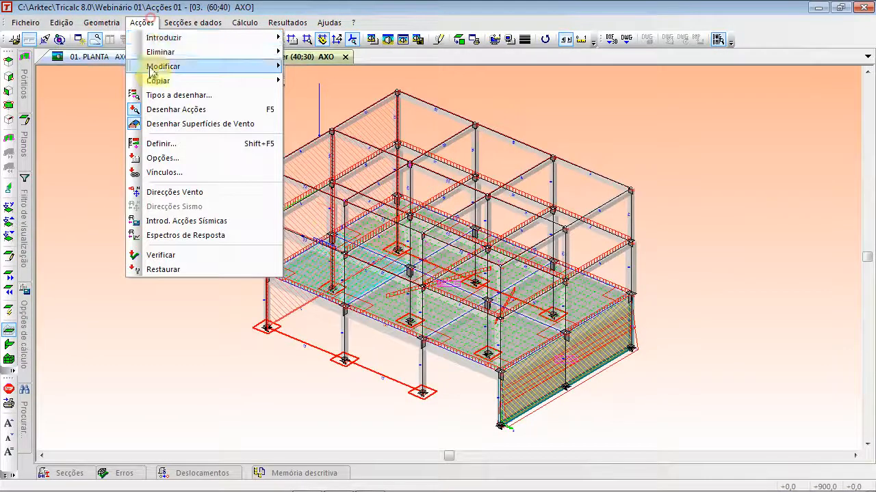
left_click(173, 173)
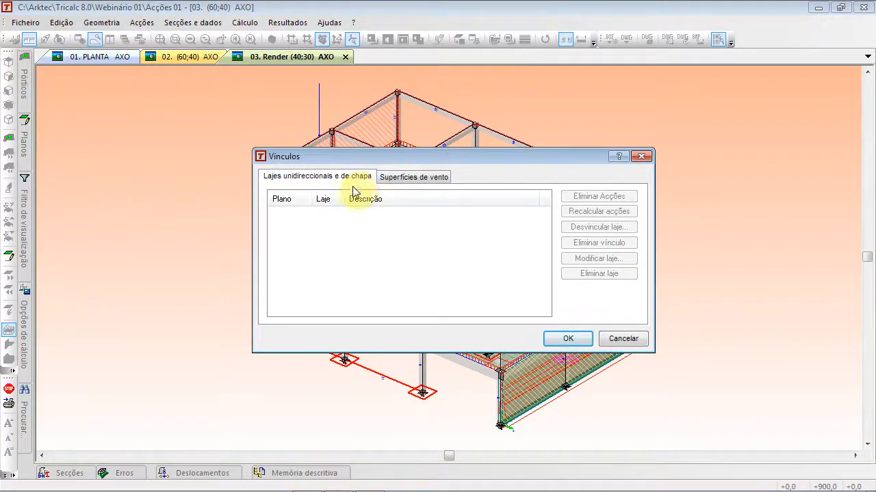
left_click(403, 180)
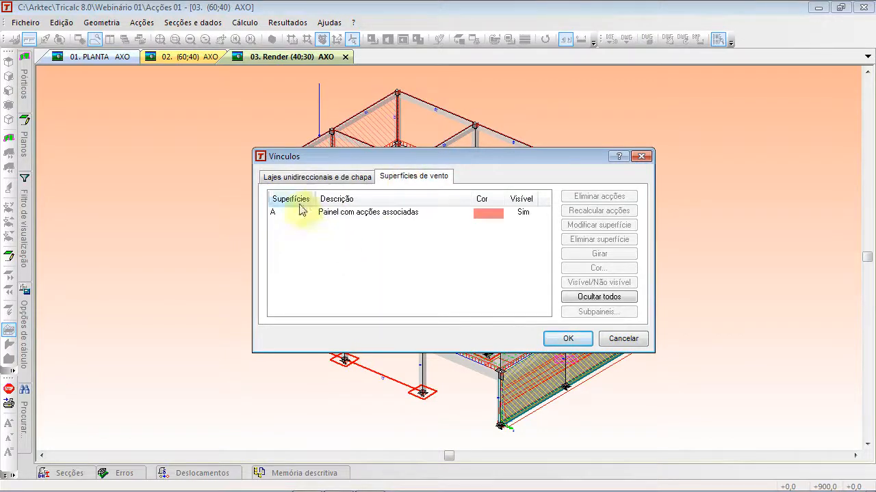
left_click(277, 214)
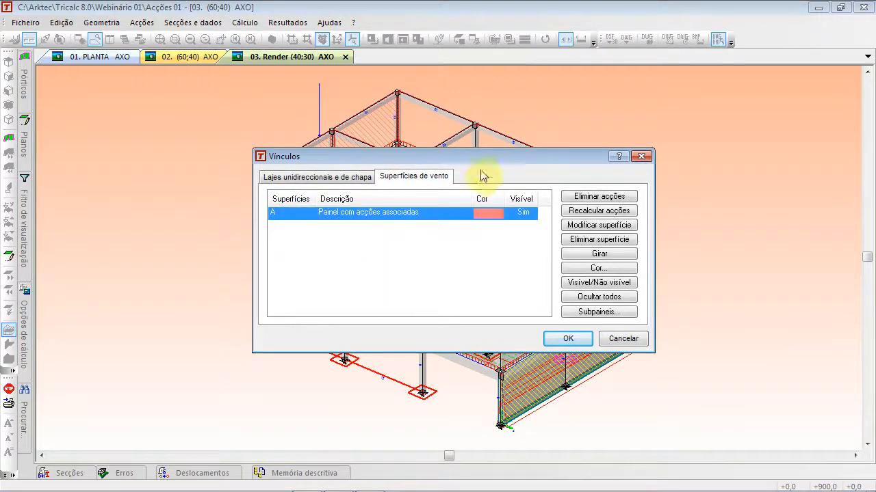
left_click_drag(484, 164, 412, 221)
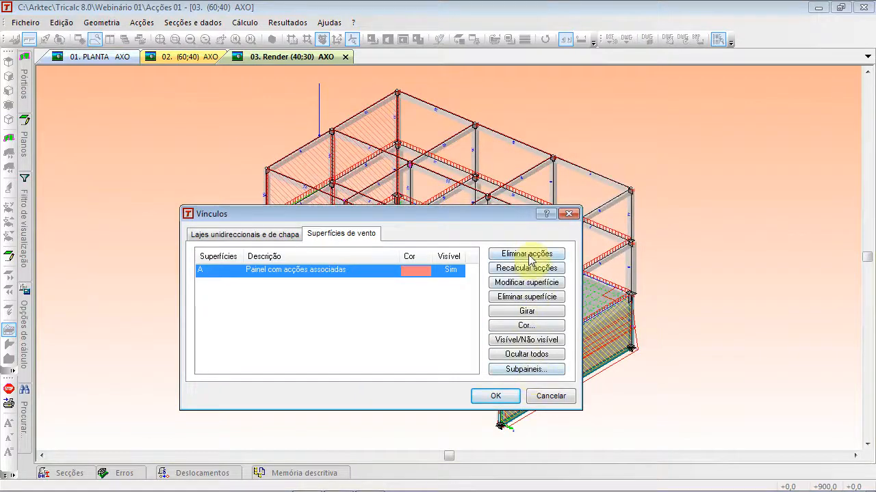
left_click(554, 283)
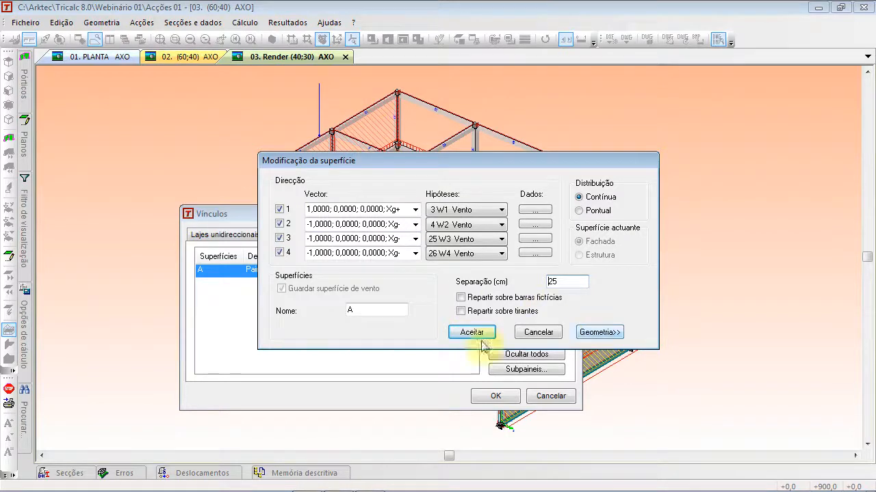
left_click(553, 333)
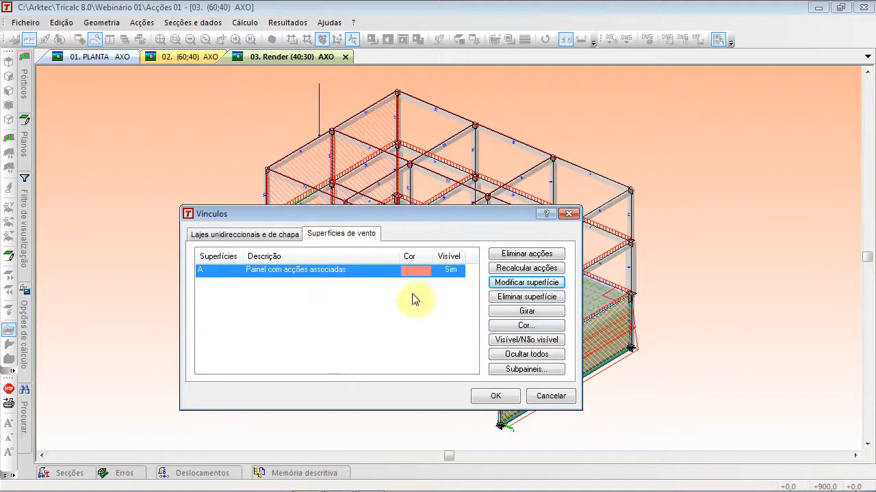
- Check the slab links and wind surface A's colour options, then close the action links without changes
left_click(258, 231)
left_click(338, 234)
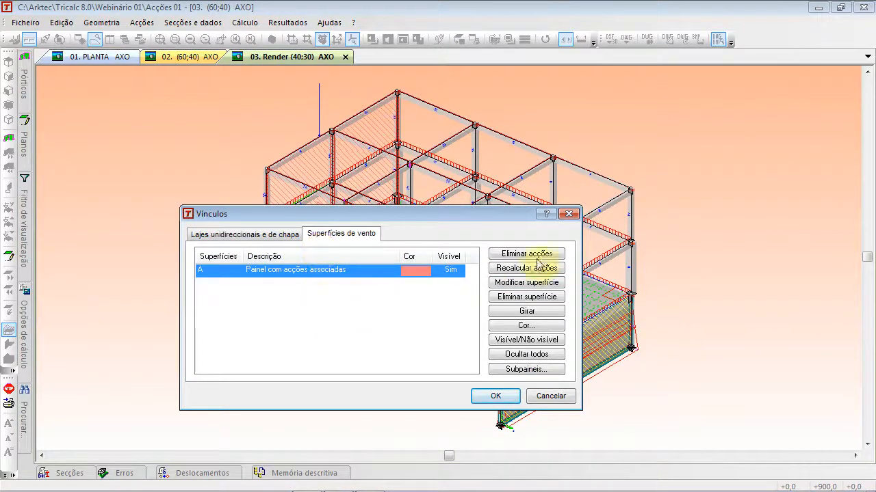
left_click(547, 327)
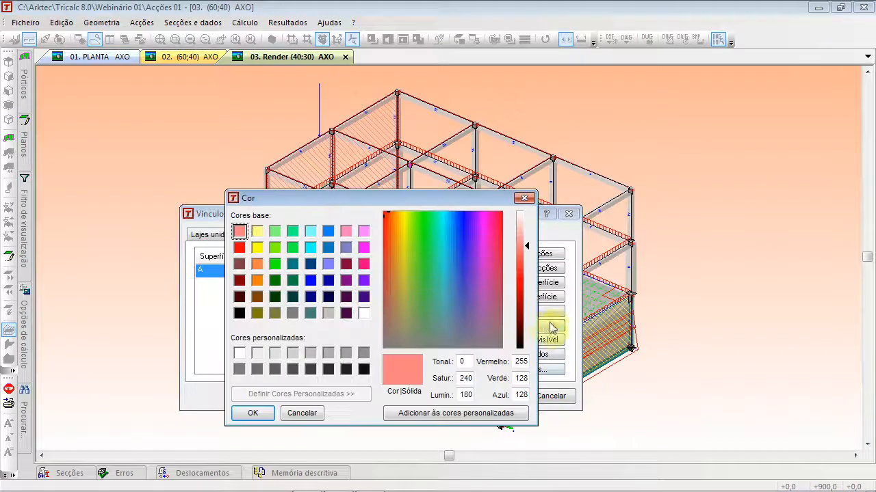
left_click(292, 415)
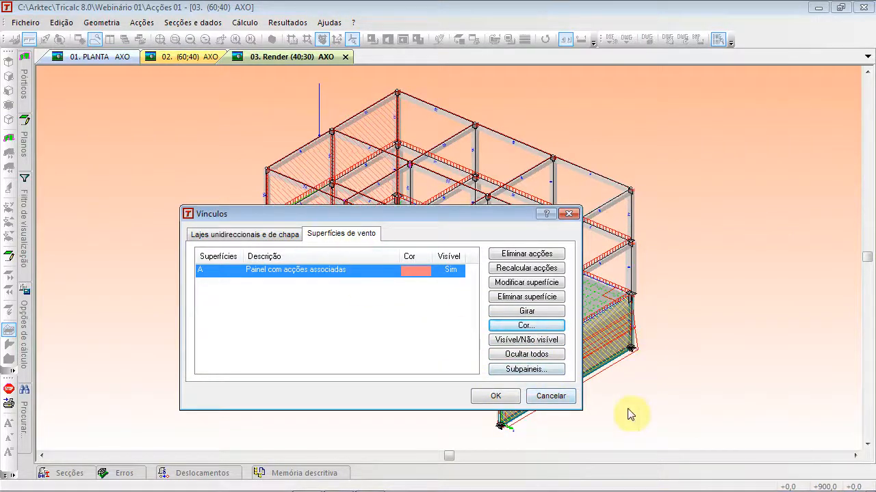
left_click(561, 404)
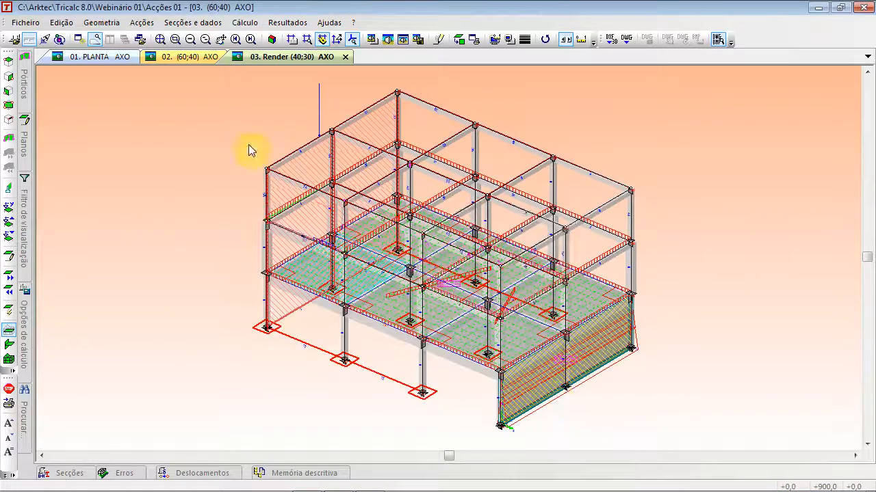
scroll(301, 178, "up", 5)
scroll(299, 181, "down", 5)
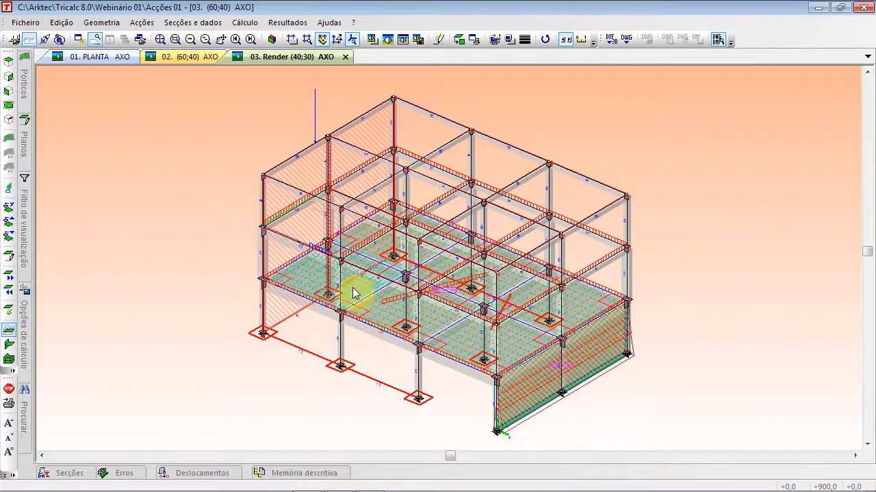
key("alt+Tab")
mouse_move(72, 409)
left_mouse_down()
mouse_move(208, 425)
mouse_move(273, 423)
left_mouse_up()
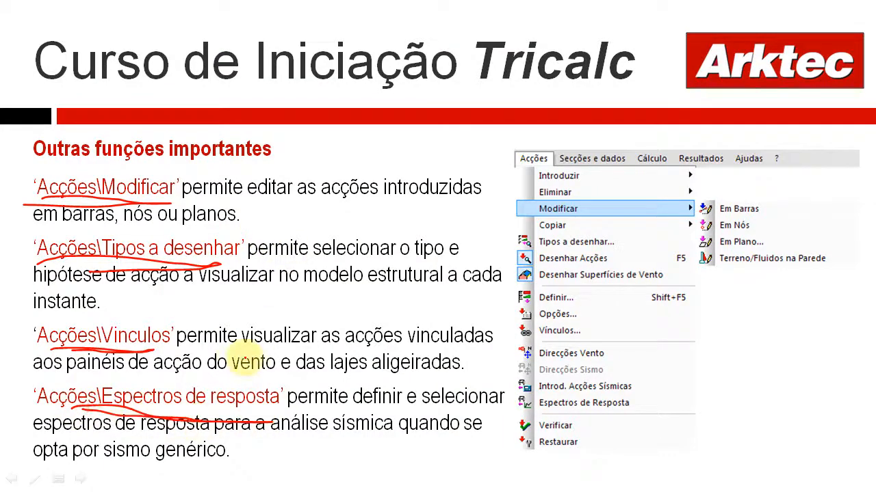
key("alt+Tab")
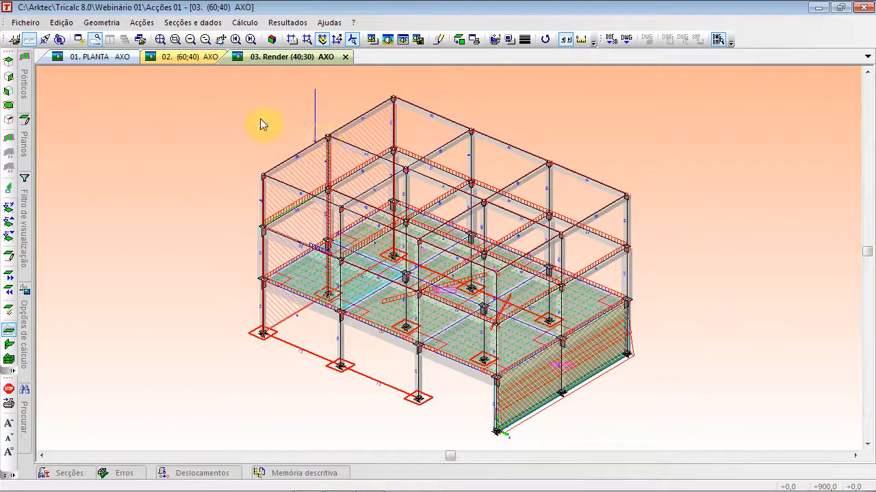
- Review the hypothesis combination options, including the seismic regulation choices, and accept them without changes
left_click(150, 26)
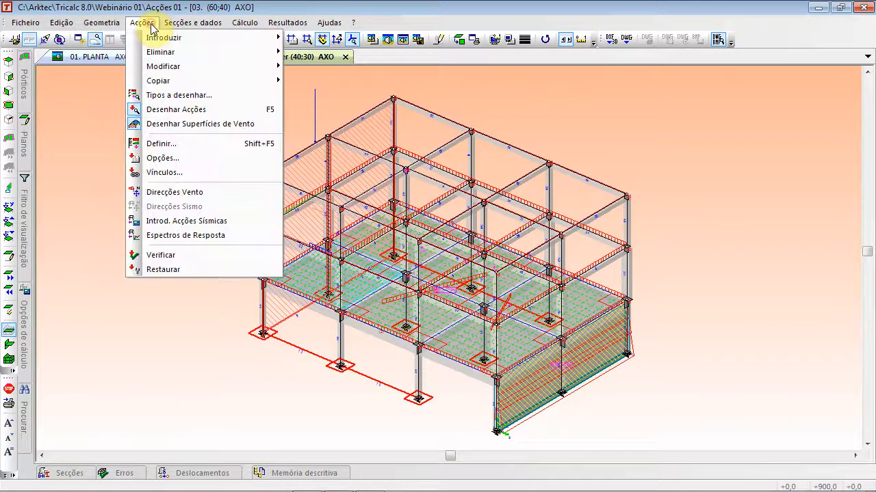
left_click(199, 153)
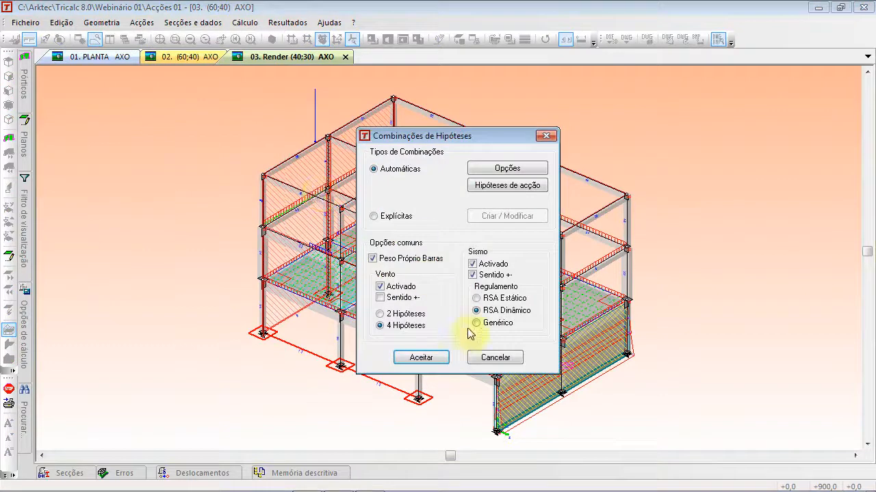
left_click(421, 358)
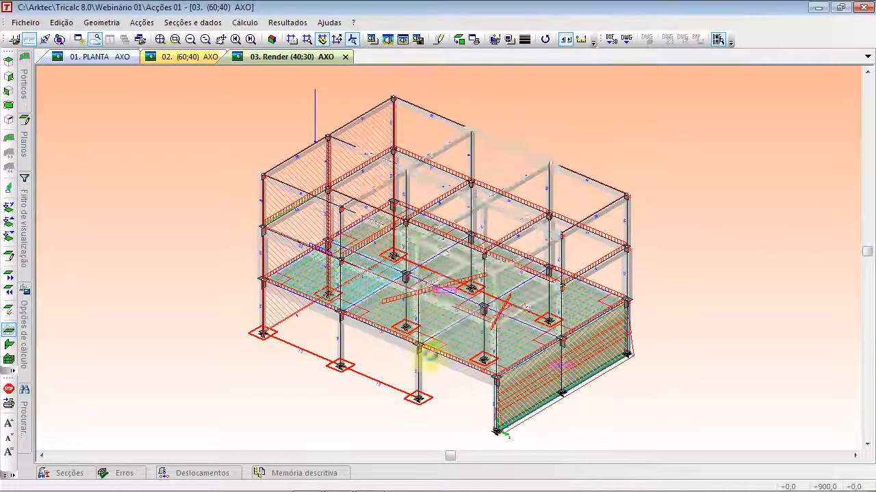
- Open the response spectra definitions and display the México C.F.E. Zona A, Suelo II, Grupo B, Q=1 spectrum
left_click(141, 23)
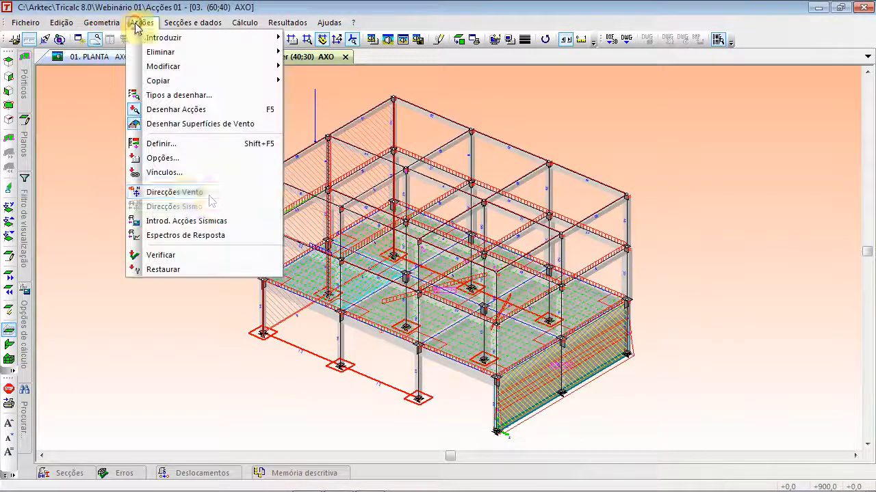
left_click(226, 234)
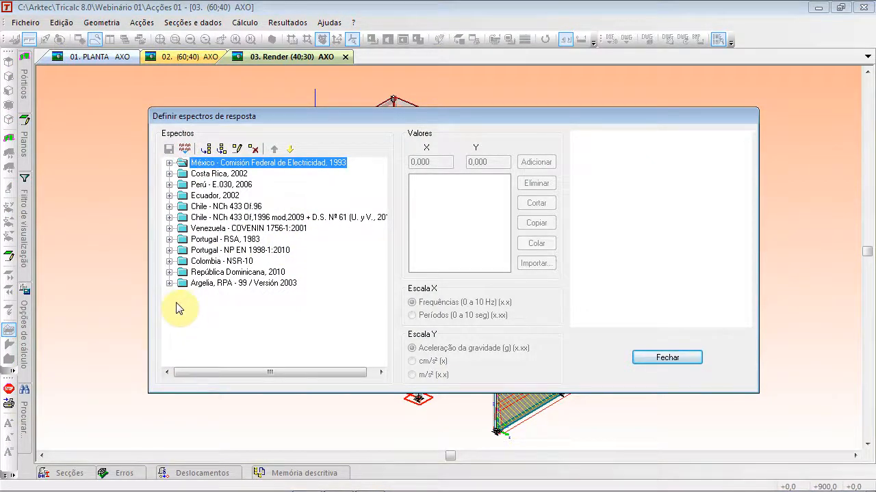
left_click(169, 163)
left_click(169, 164)
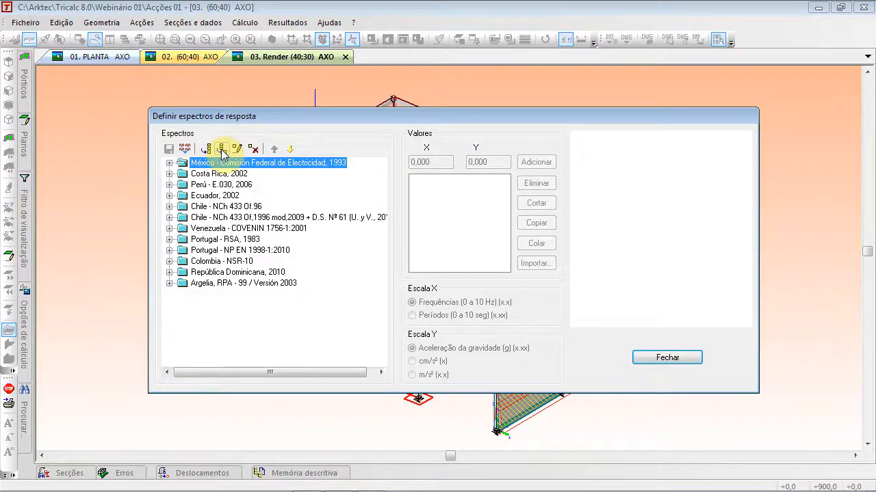
left_click(169, 163)
left_click(219, 185)
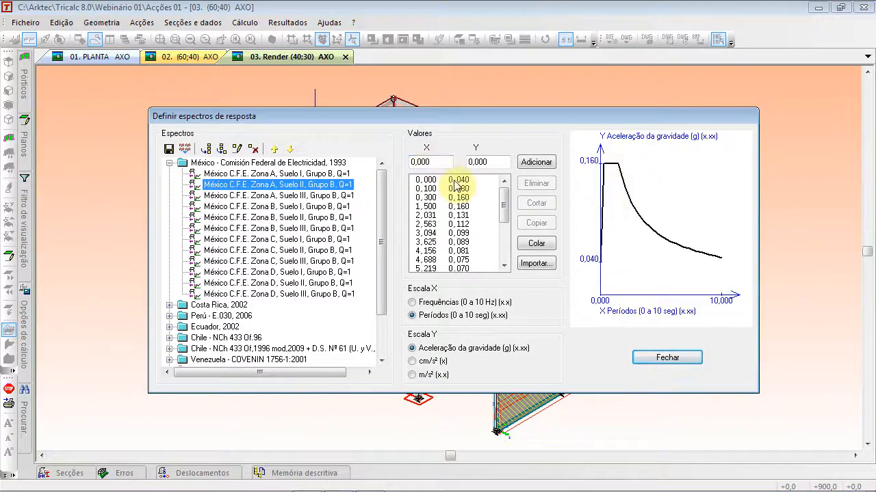
- Inspect several X-Y value pairs of the selected Mexican spectrum and their positions on the curve
left_click(422, 180)
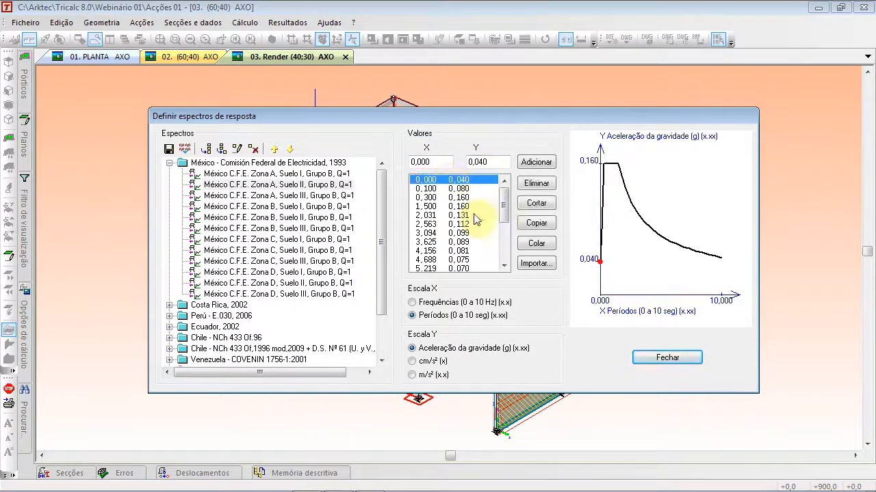
left_click(469, 189)
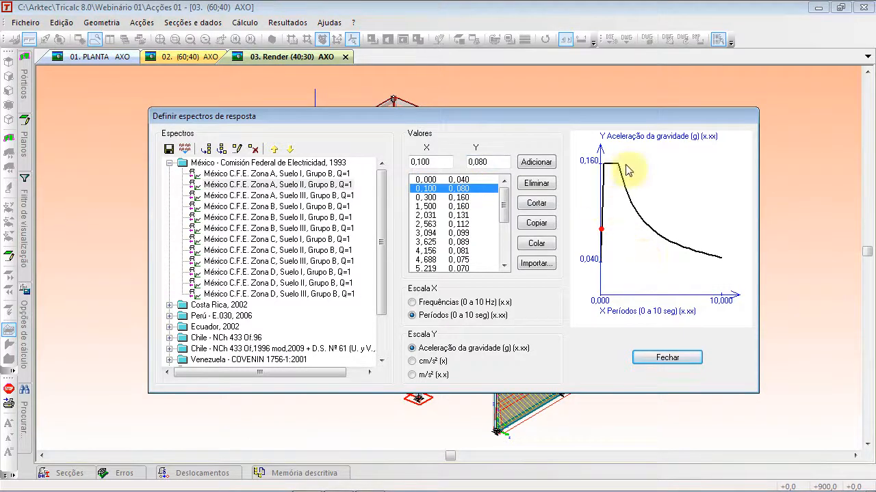
left_click(458, 206)
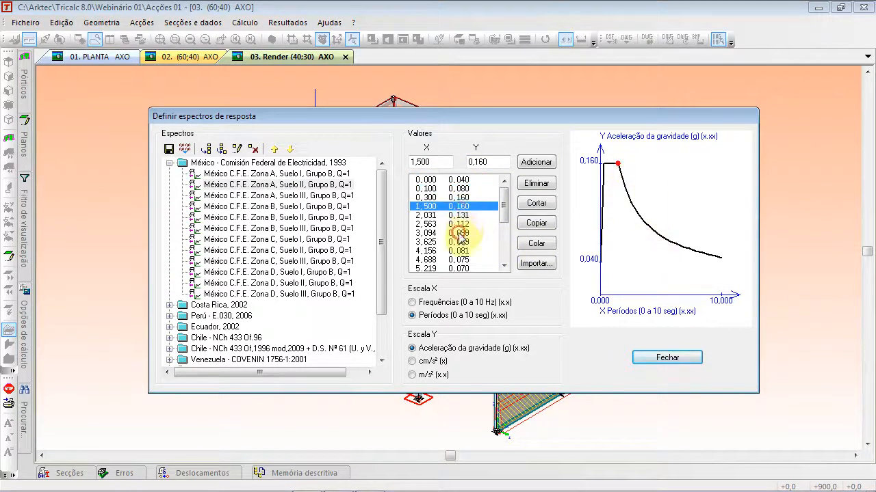
left_click(459, 233)
left_click(433, 250)
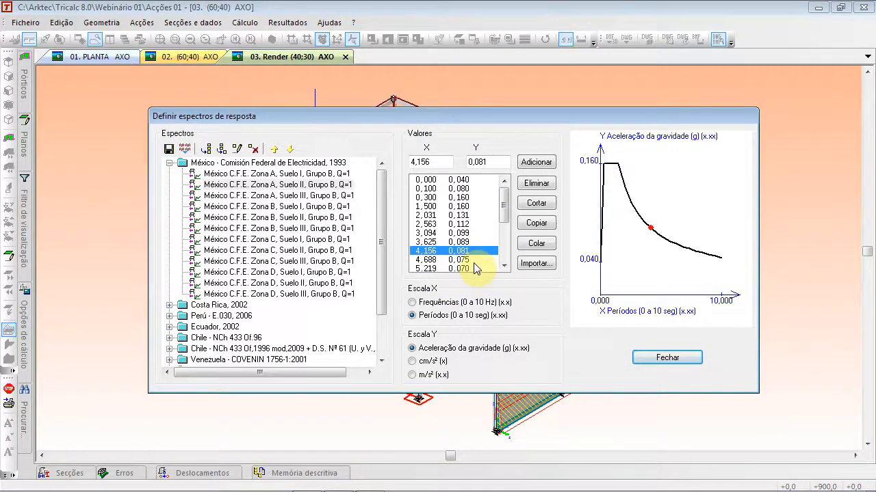
- Try the frequency X scale on the Mexican spectrum, return it to periods and collapse the México group
left_click(413, 303)
left_click(431, 317)
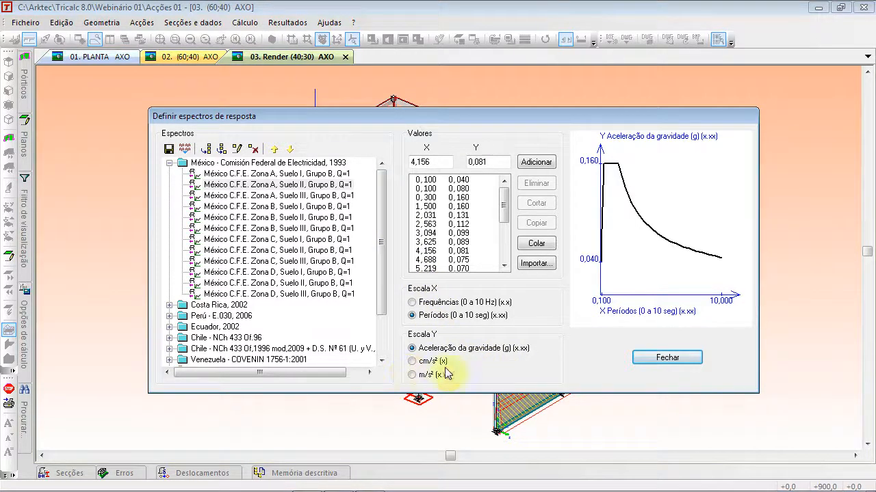
left_click(169, 163)
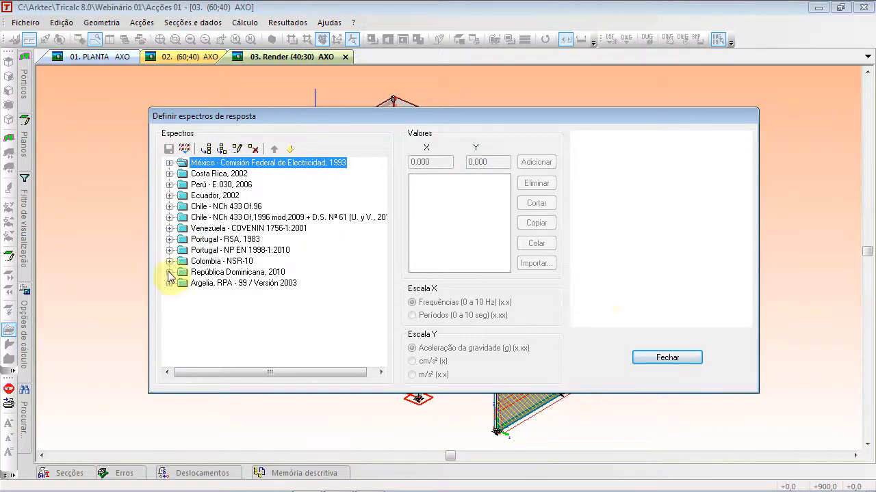
- Compare the Portugal - RSA, 1983 response spectra for Sismo Tipo I and II across terrain types, then collapse the group
left_click(169, 240)
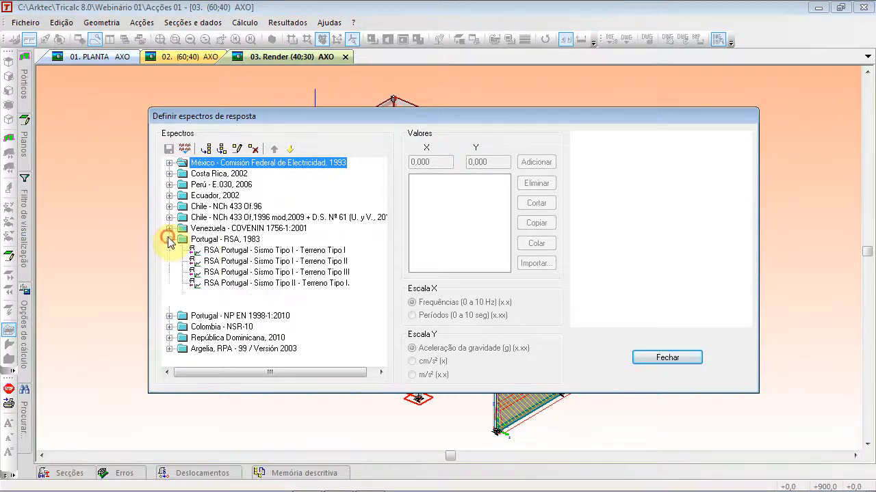
left_click(236, 252)
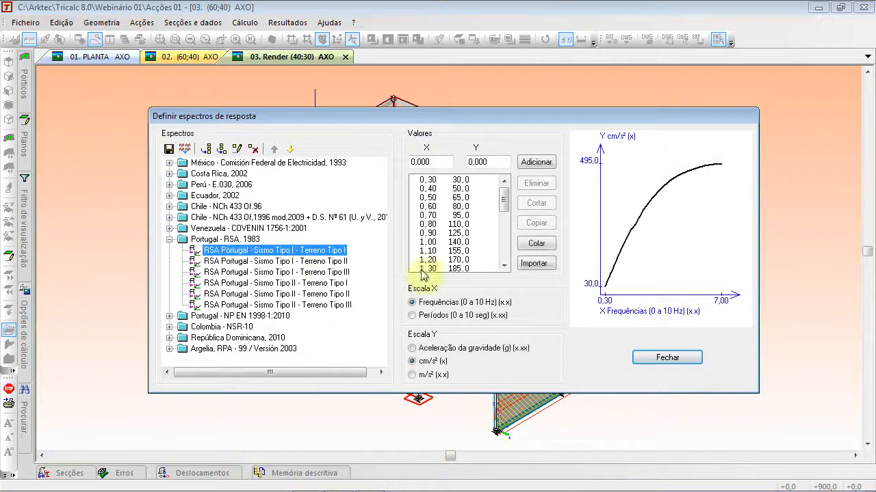
left_click(282, 263)
left_click(308, 284)
left_click(309, 295)
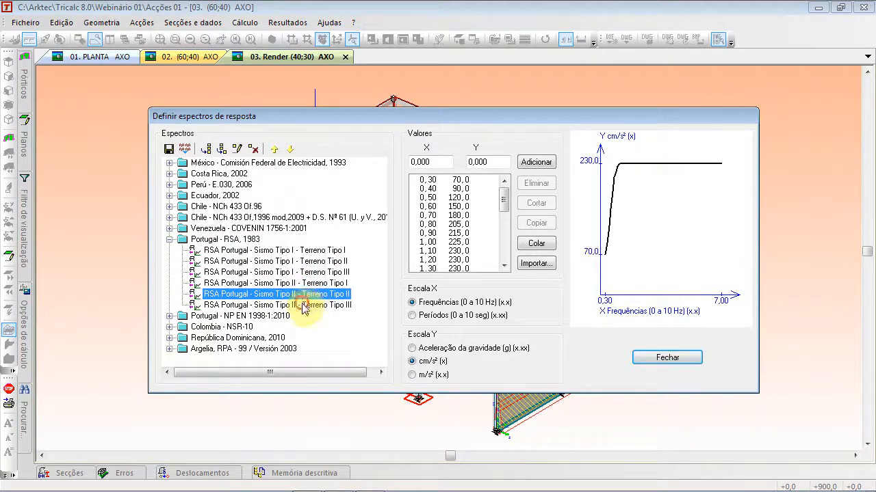
left_click(305, 305)
left_click(169, 239)
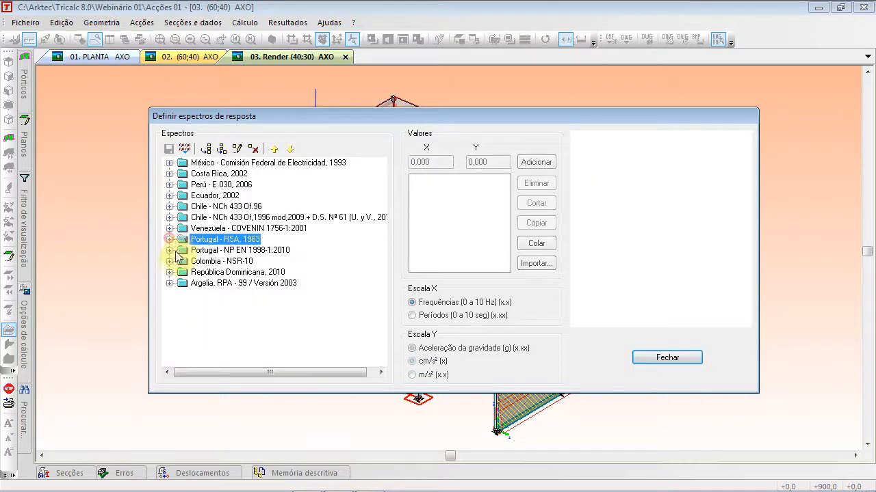
- Compare the Portugal - NP EN 1998-1:2010 Sismo 1 spectra for terrains A to D, then collapse the group
left_click(169, 250)
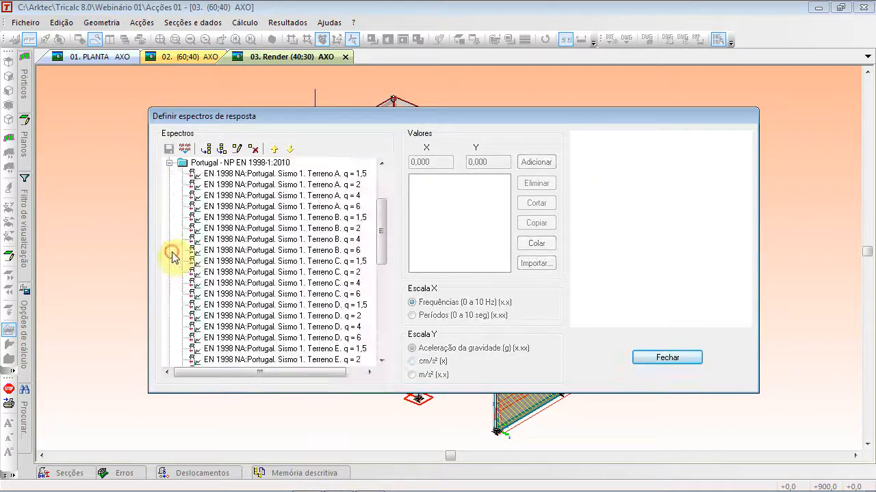
left_click(241, 175)
left_click(243, 195)
left_click(240, 228)
left_click(248, 261)
left_click(256, 283)
left_click(254, 306)
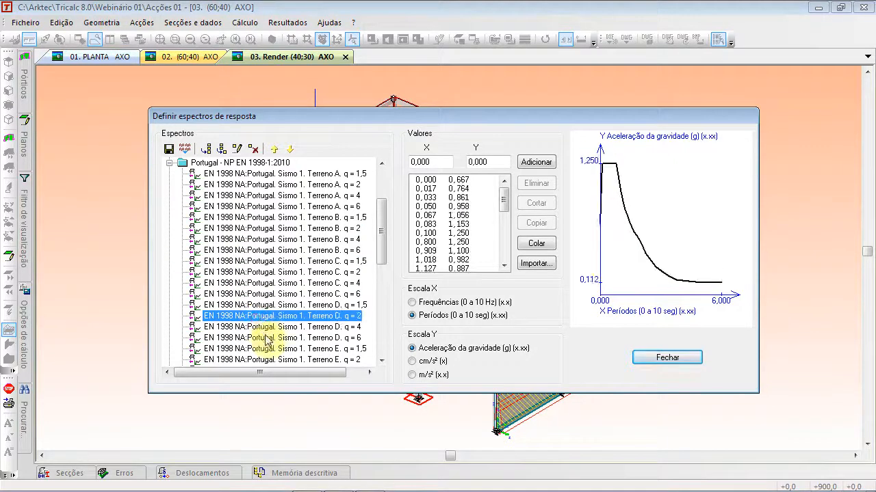
left_click(256, 337)
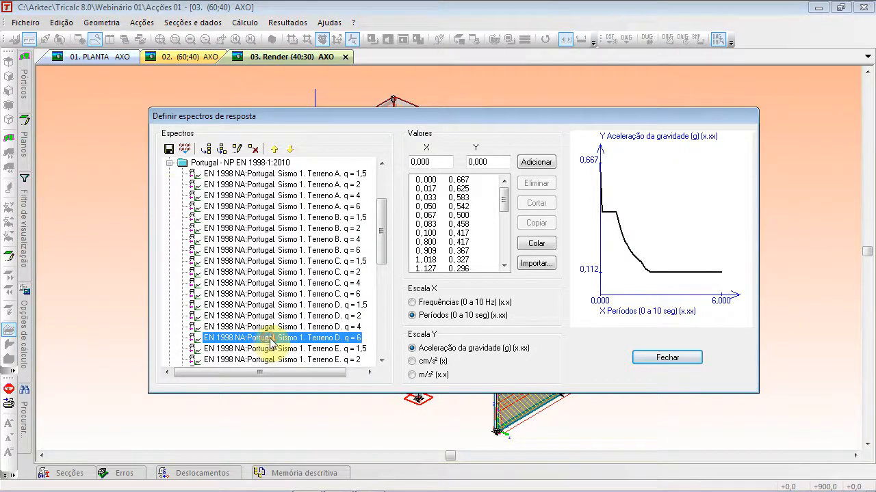
left_click(170, 164)
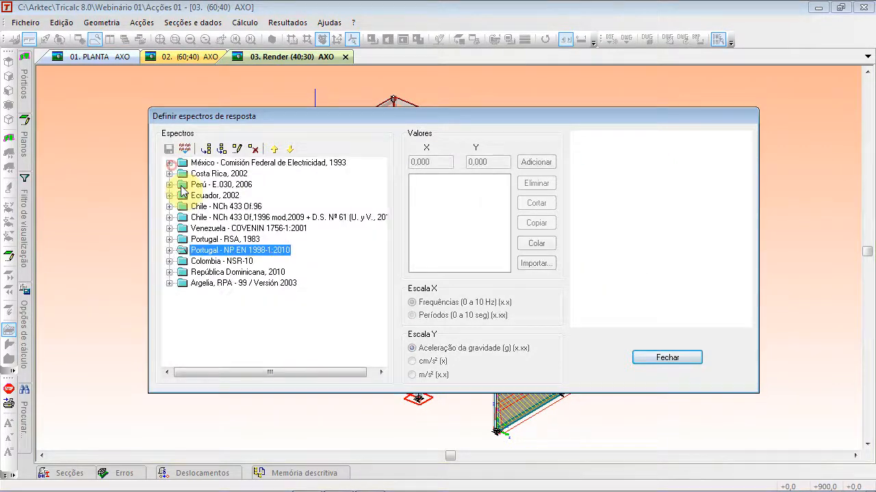
- View the Argelia 2003 Terreno S1, Q=1 spectra with R=4 and R=2 at 5% damping, then close the spectra definitions
left_click(169, 283)
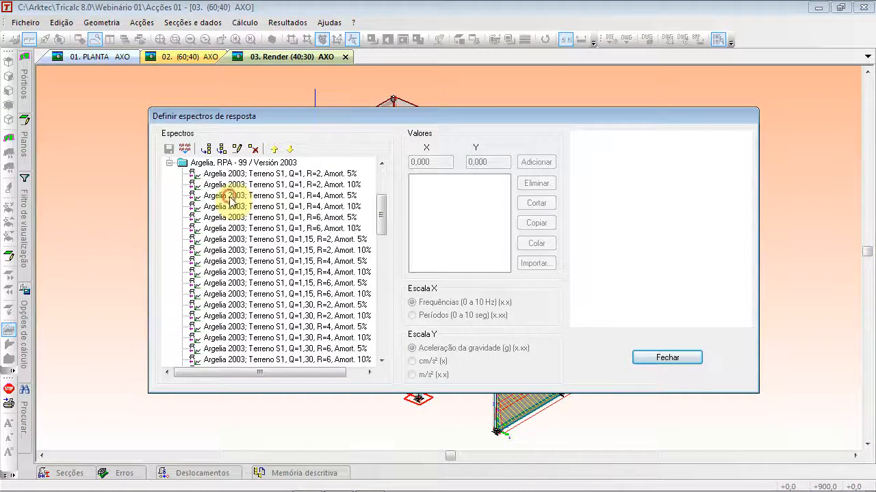
left_click(230, 196)
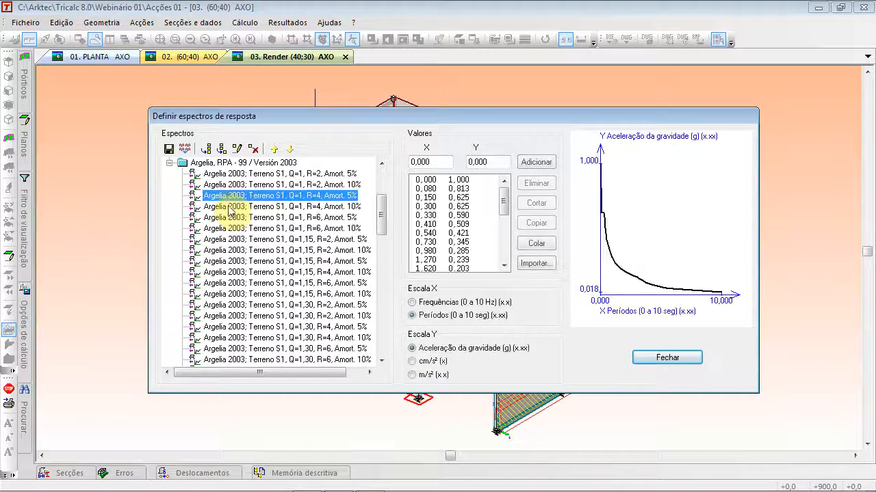
left_click(209, 173)
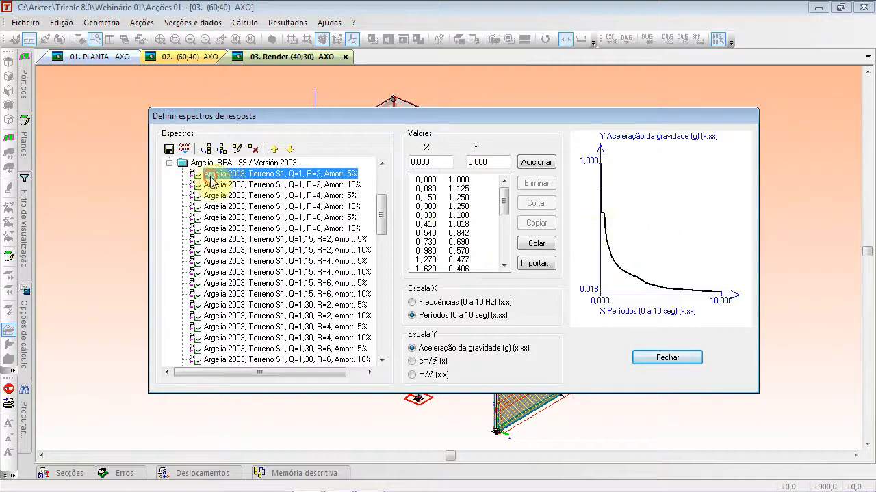
left_click(169, 163)
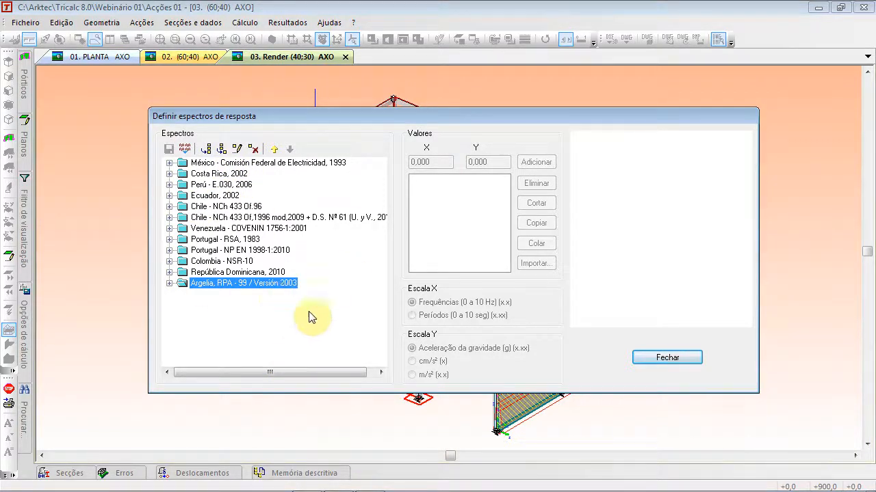
left_click(651, 358)
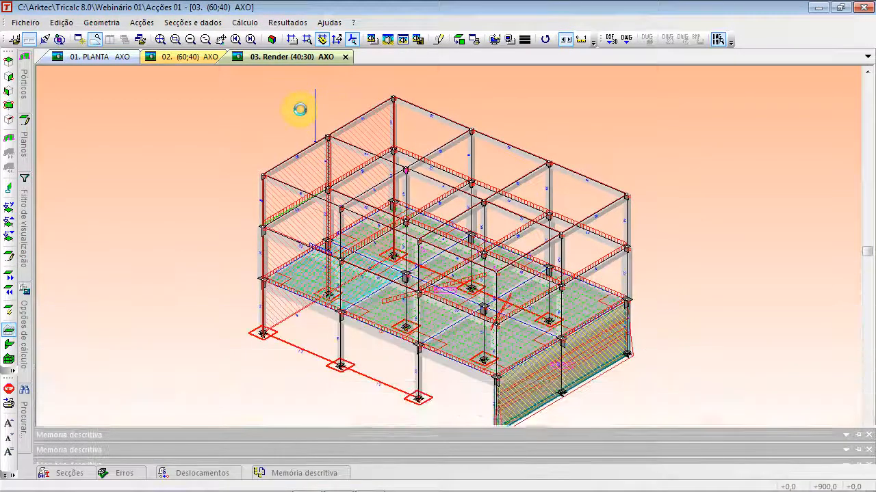
key("alt+Tab")
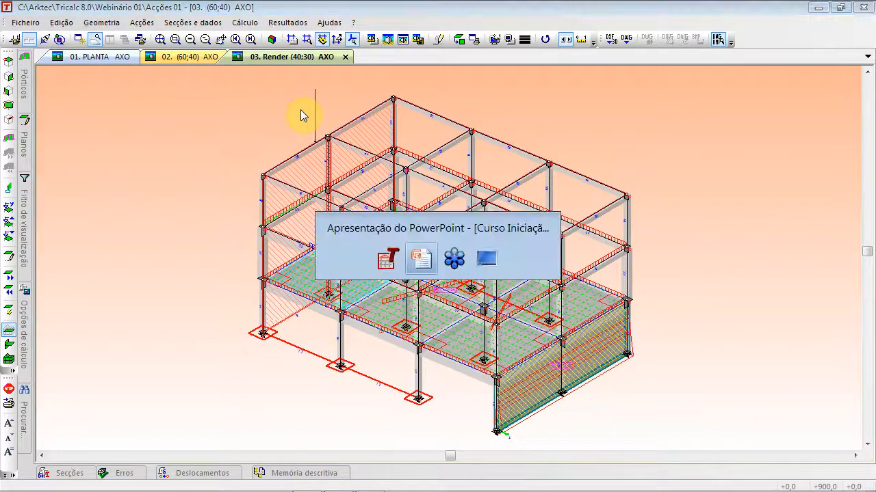
left_click(300, 110)
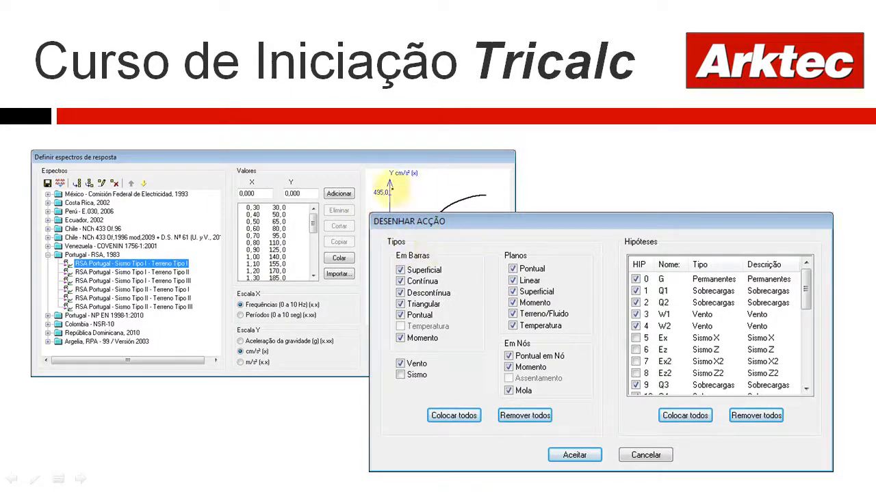
mouse_move(43, 172)
left_mouse_down()
mouse_move(58, 122)
mouse_move(51, 196)
left_mouse_up()
left_click_drag(361, 237, 363, 239)
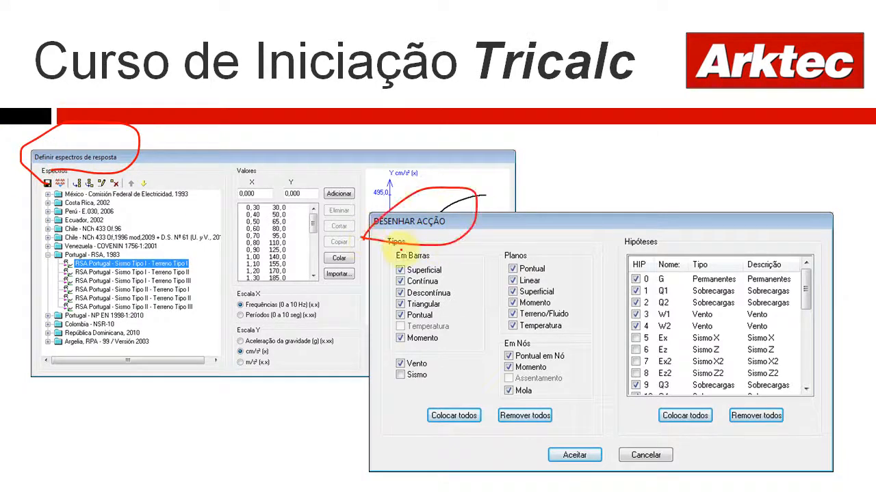
key("Right")
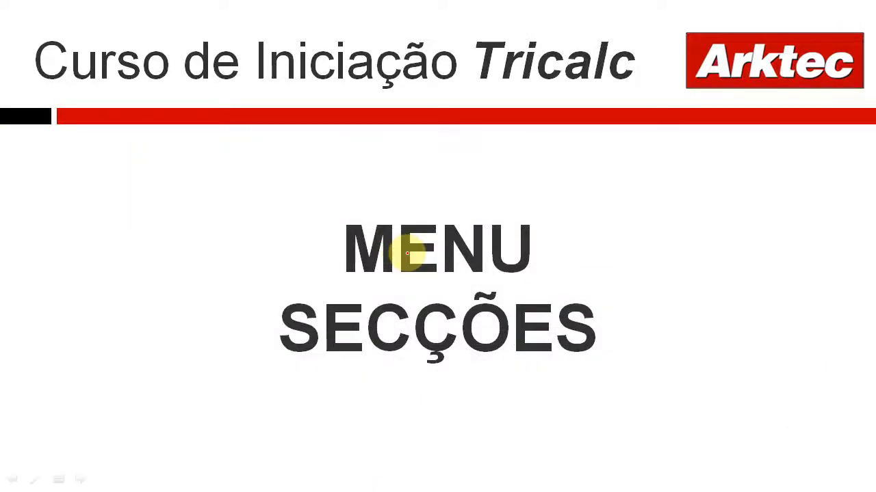
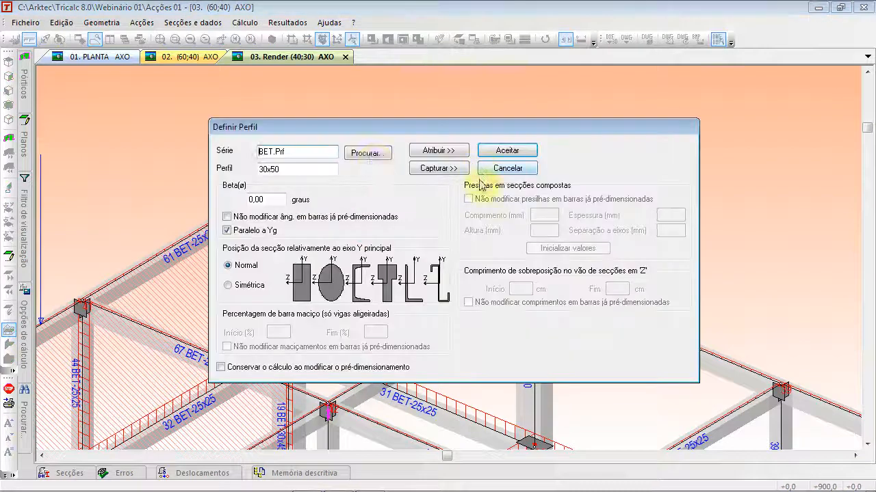
- Browse the profile database for the section definition, expanding the Aço Estrutural, Aluminio, Betão and Madeira groups to examine their series
left_click(263, 171)
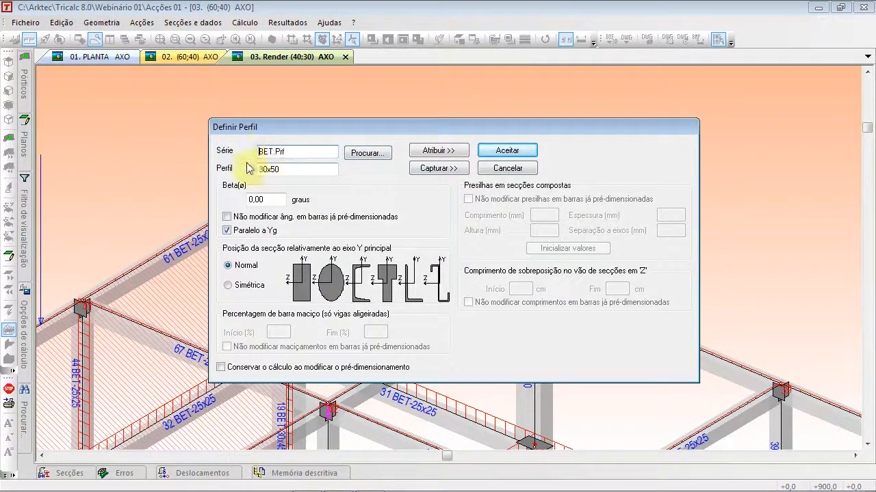
left_click(376, 155)
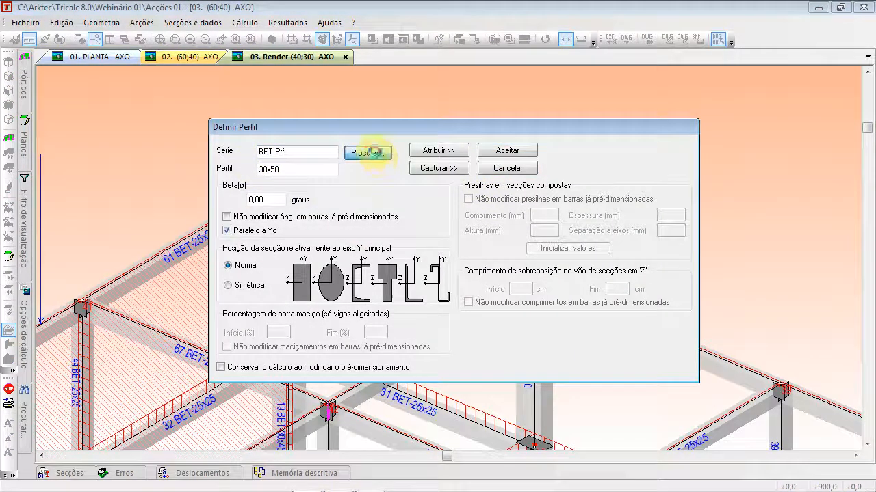
left_click(306, 183)
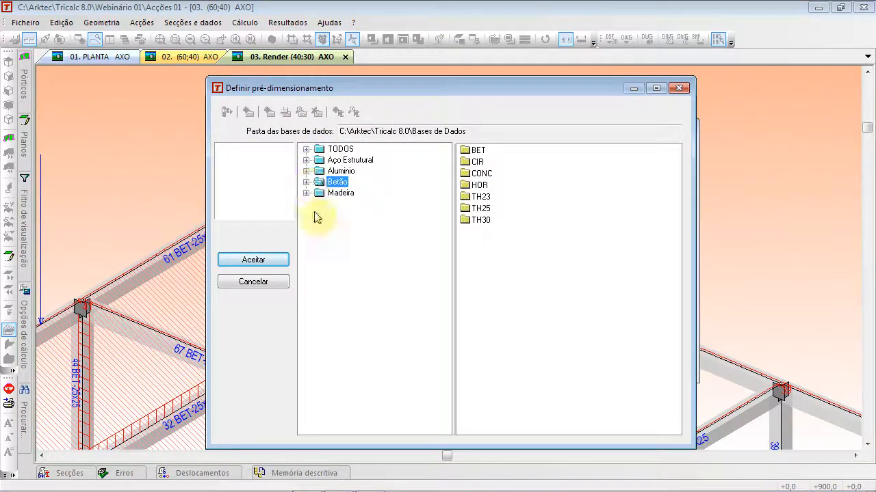
left_click(307, 160)
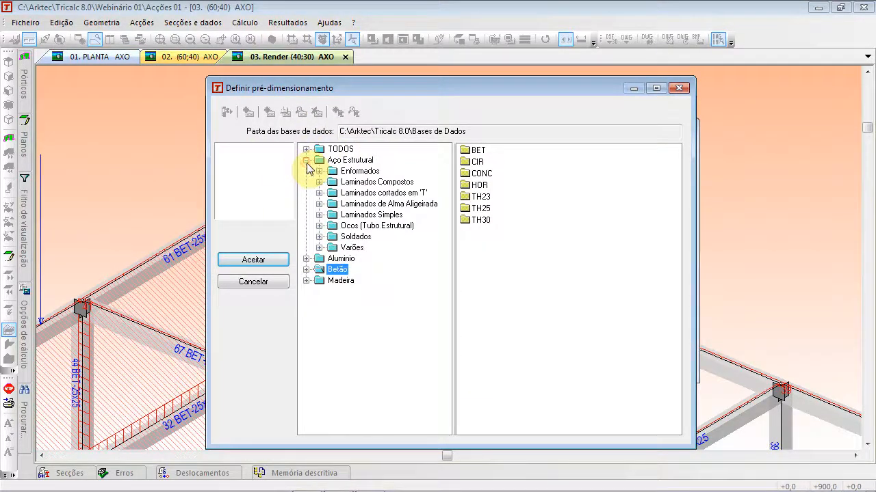
left_click(307, 258)
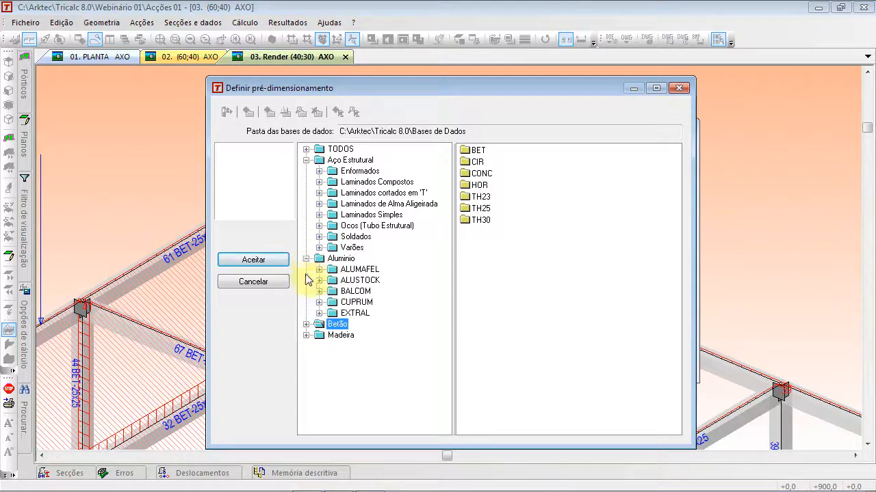
left_click(307, 324)
left_click(307, 412)
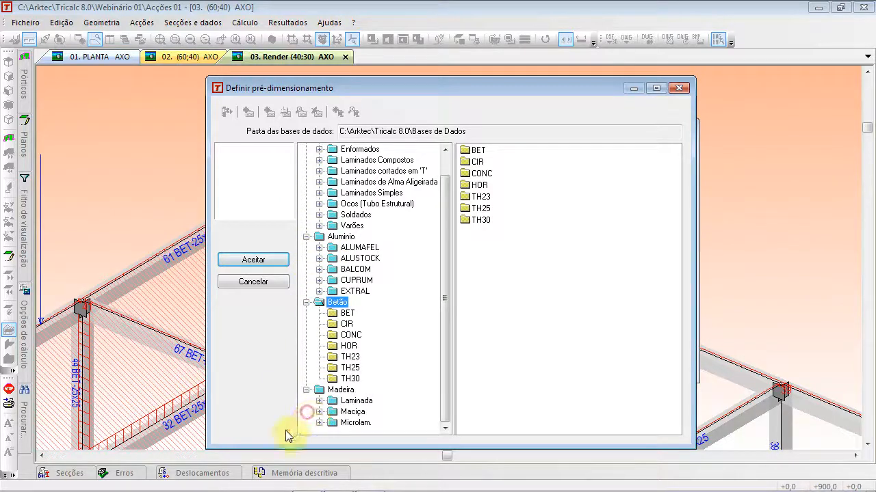
left_click_drag(444, 316, 442, 235)
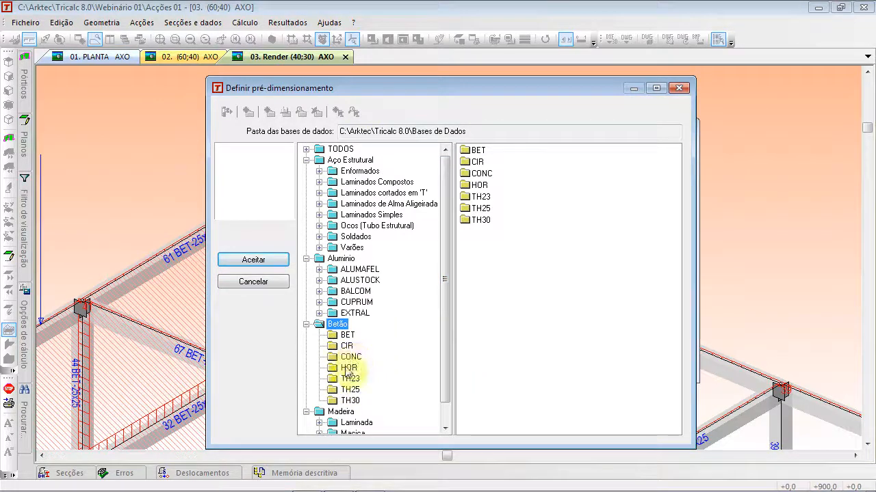
- Choose the 160B profile from the Arcelor-Mittal _HE series under Laminados Simples and assign it to roof beam 61
left_click(319, 215)
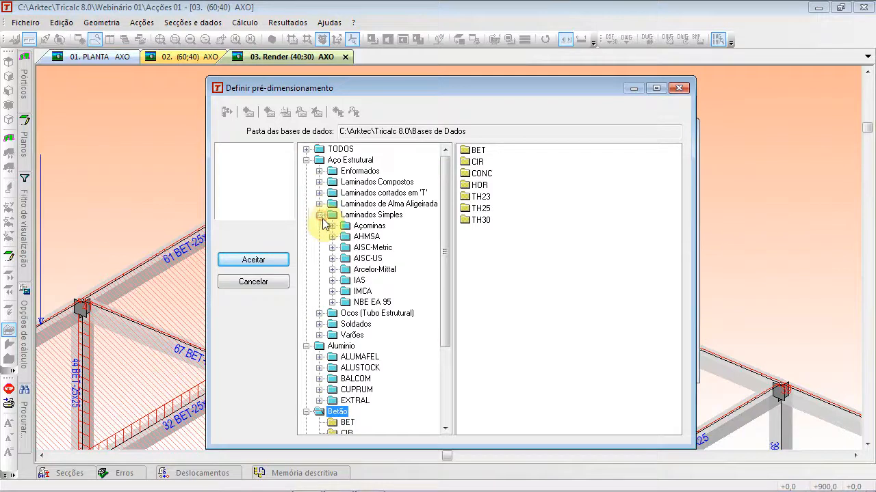
left_click(332, 270)
left_click(374, 291)
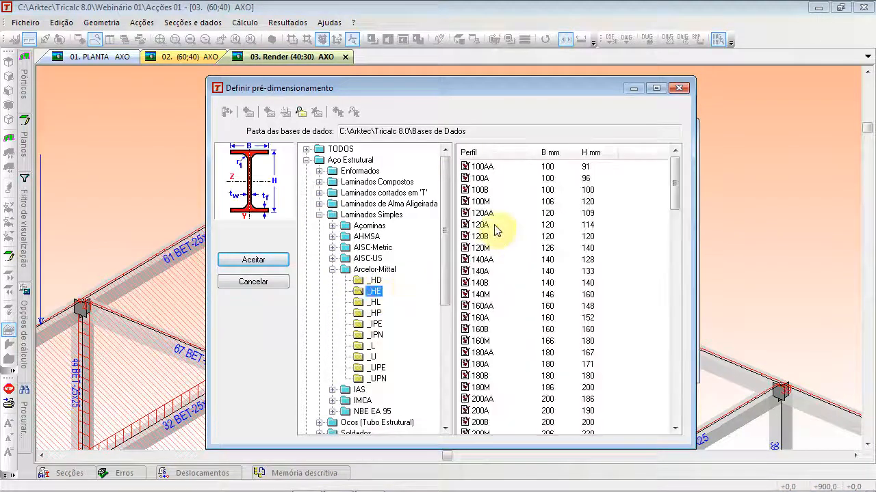
left_click(481, 237)
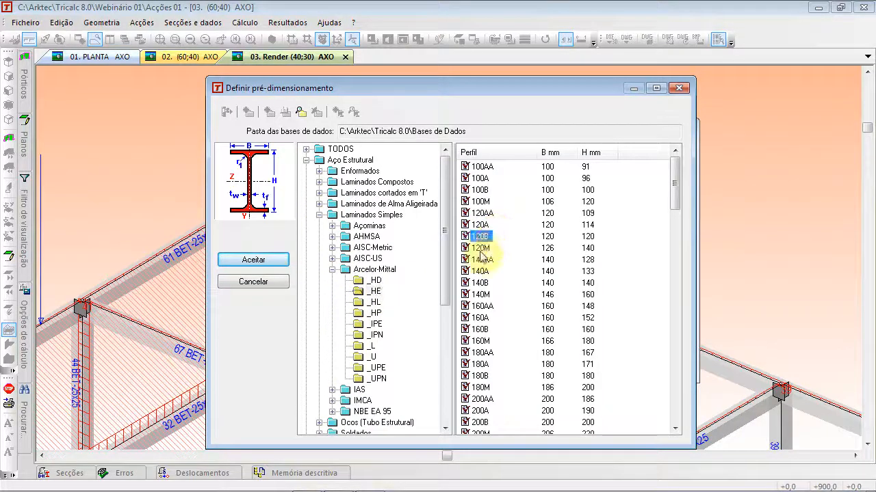
left_click(481, 329)
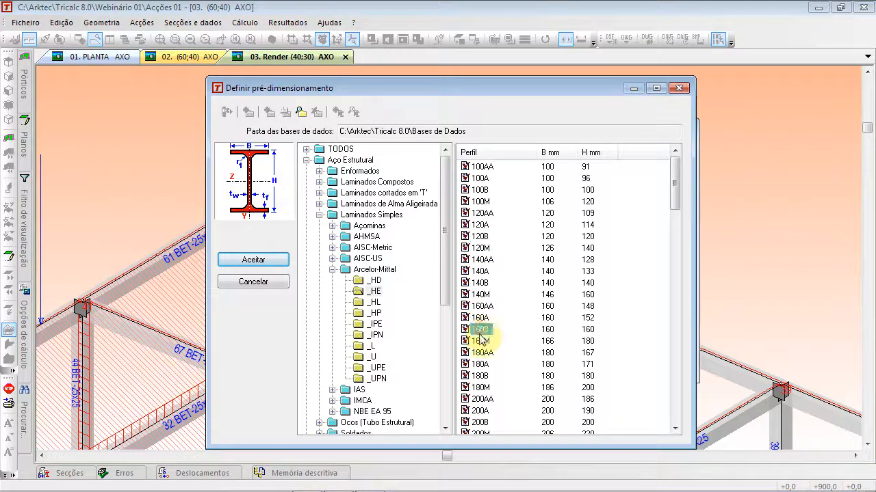
left_click(259, 259)
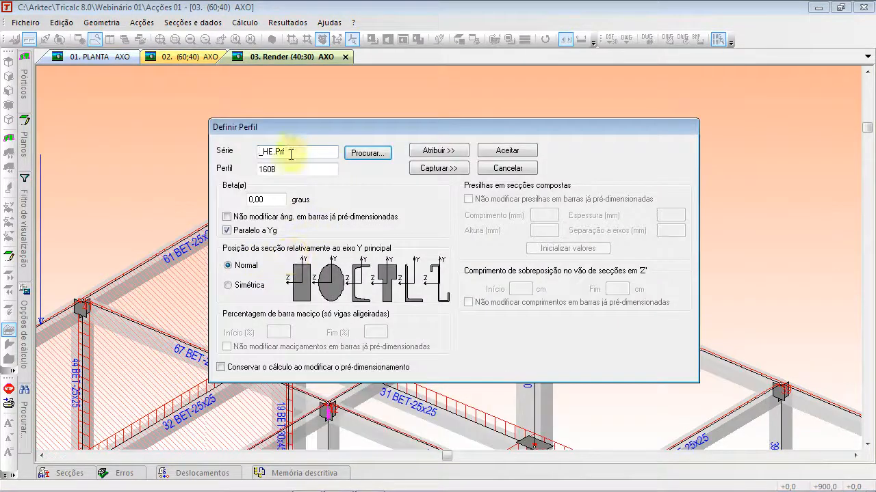
left_click(438, 150)
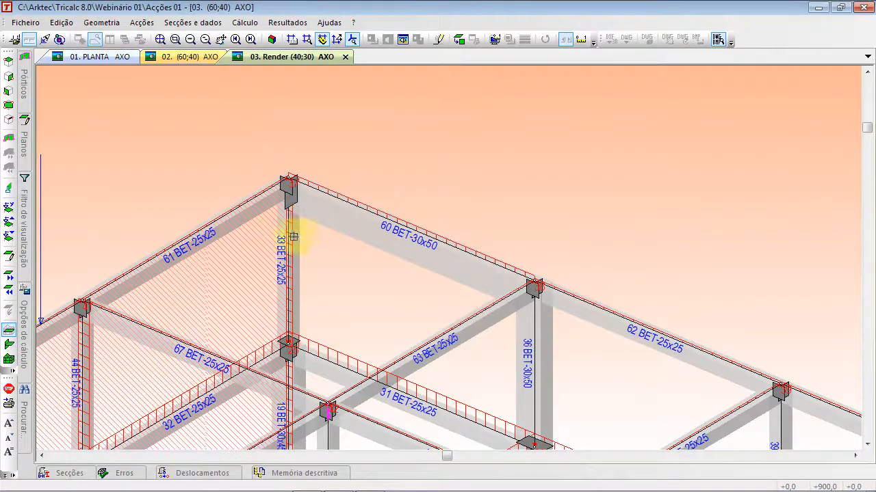
left_click(250, 200)
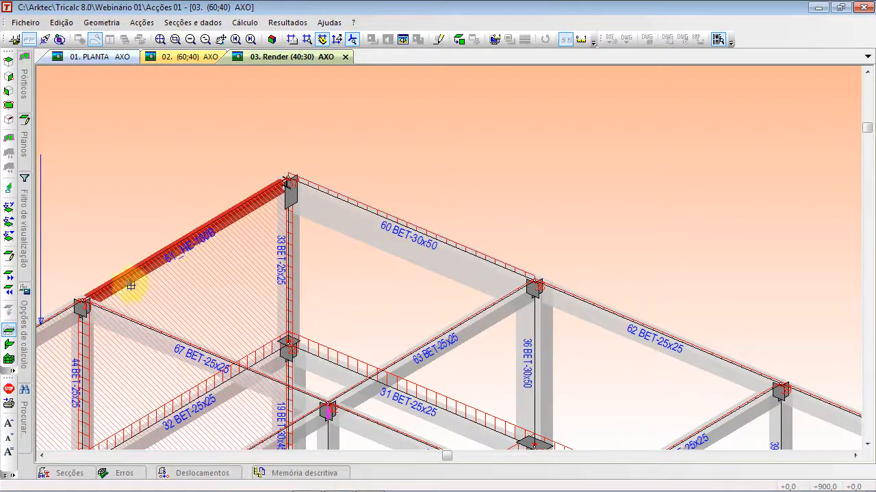
- Assign the _HE 160B steel profile to roof beams 67 and 63
scroll(273, 191, "up", 4)
scroll(277, 197, "up", 1)
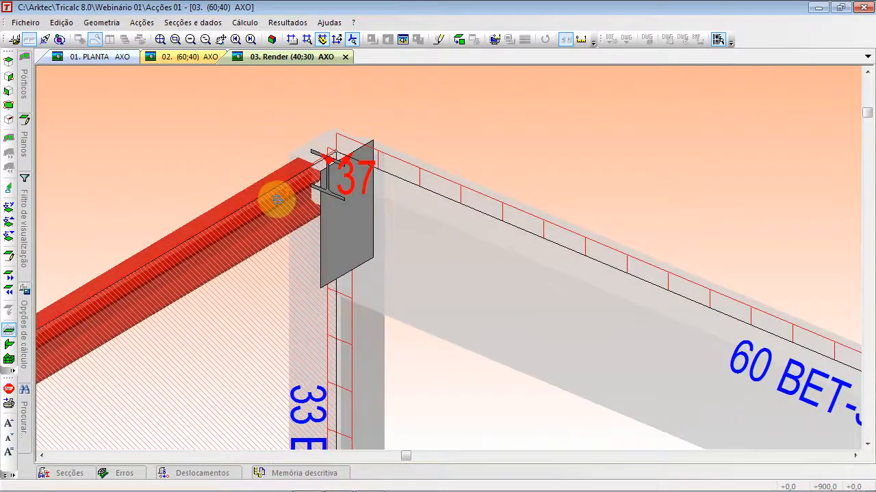
scroll(281, 198, "down", 5)
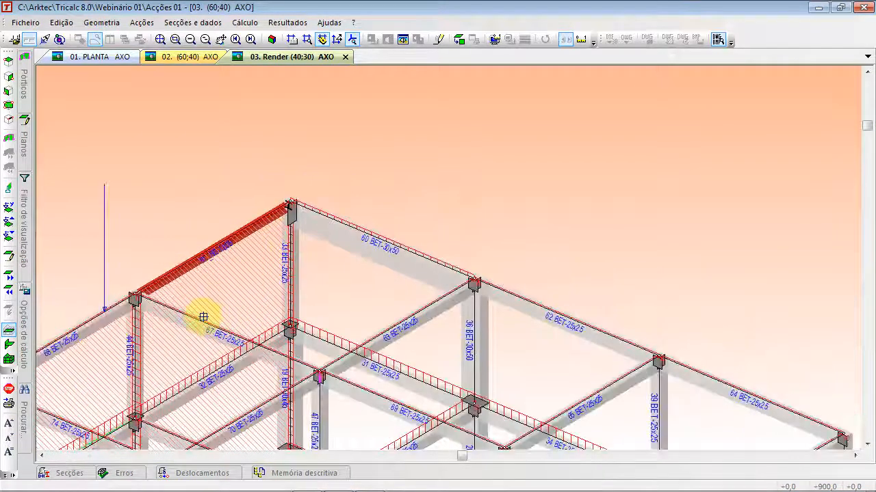
left_click(203, 319)
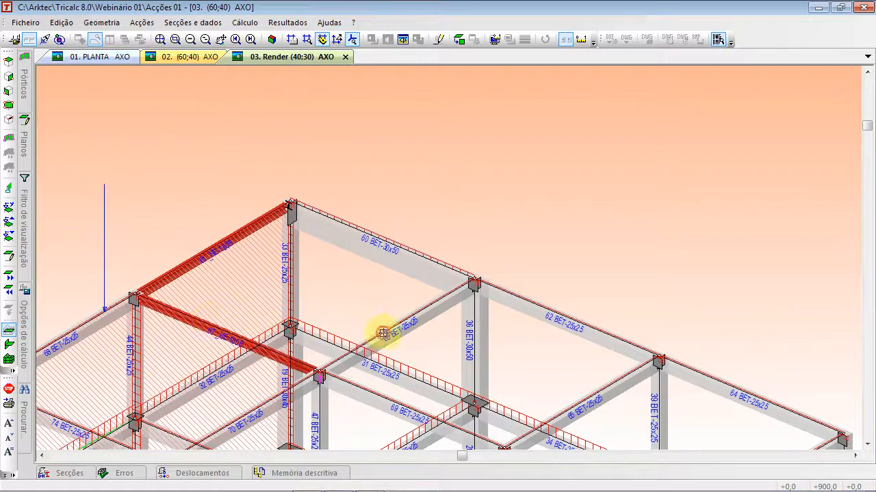
left_click(383, 333)
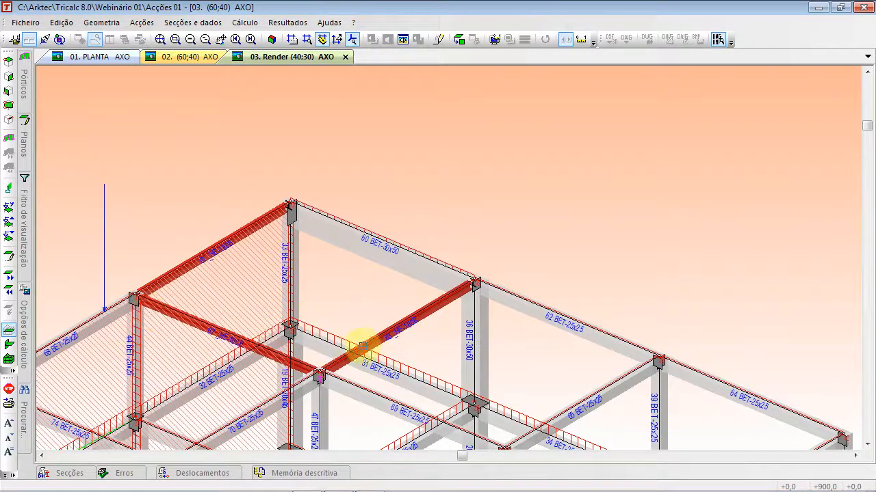
scroll(411, 333, "up", 4)
scroll(414, 336, "down", 2)
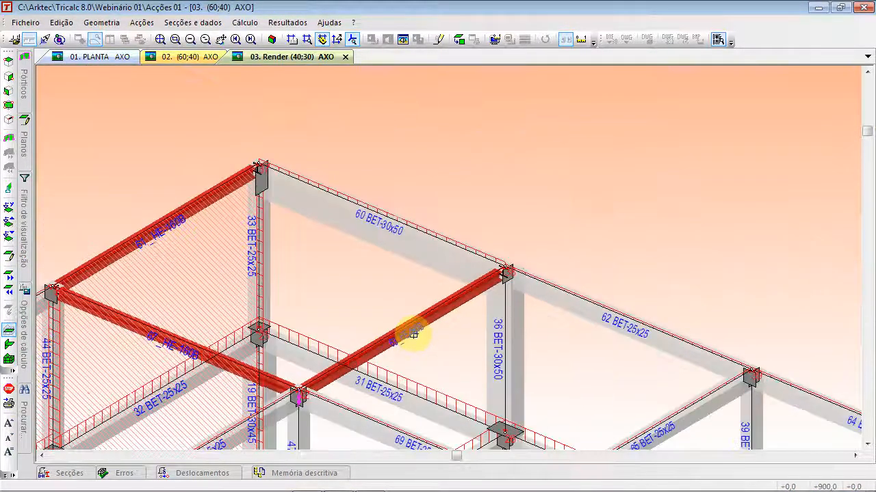
scroll(414, 336, "down", 1)
scroll(270, 350, "up", 5)
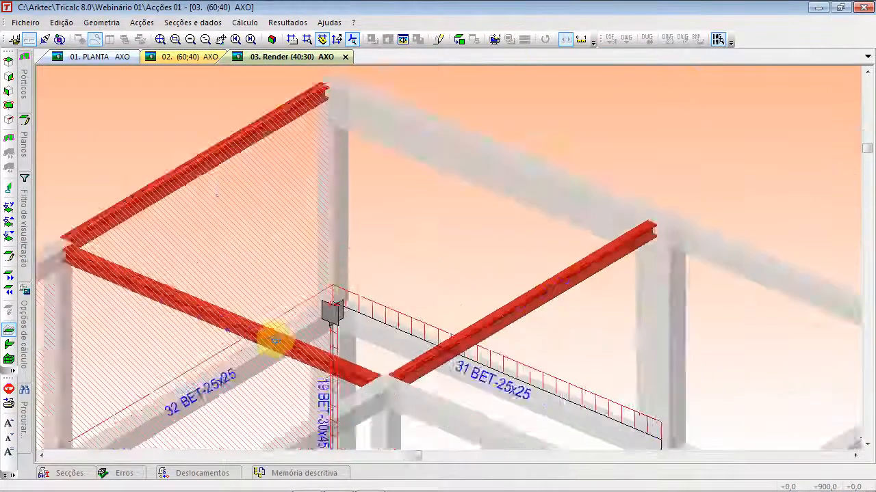
scroll(272, 340, "down", 5)
- Choose the 140x240 section of the BILA series from the laminated timber profiles as the profile definition
left_click(416, 173)
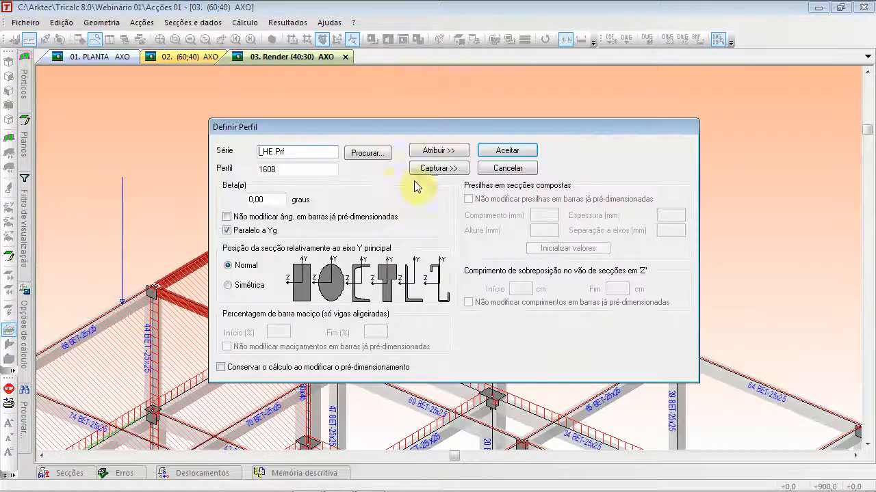
left_click(364, 153)
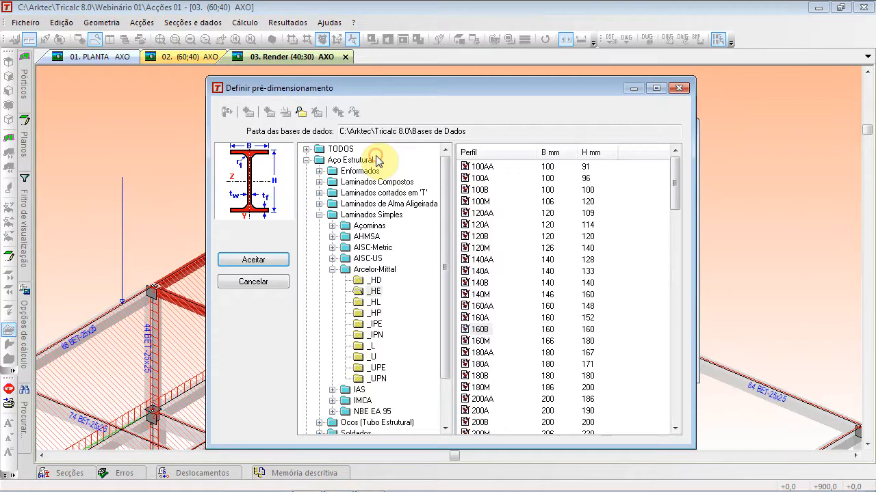
left_click(318, 216)
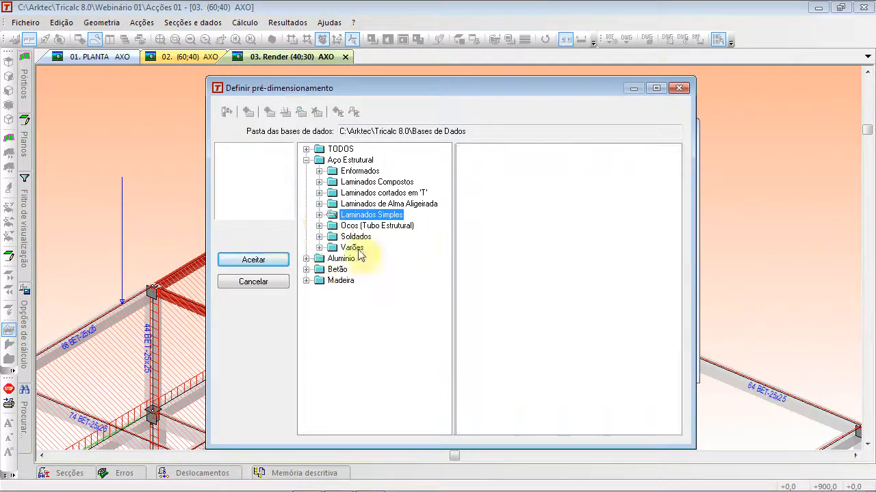
left_click(306, 280)
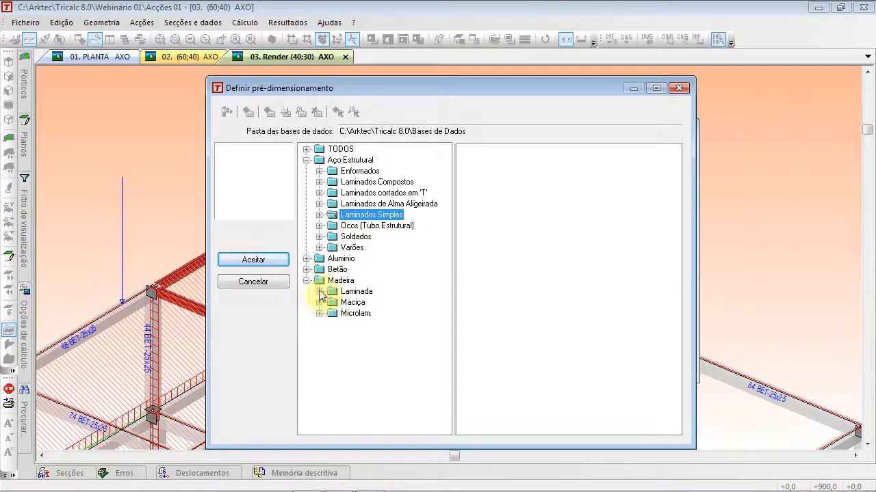
left_click(319, 292)
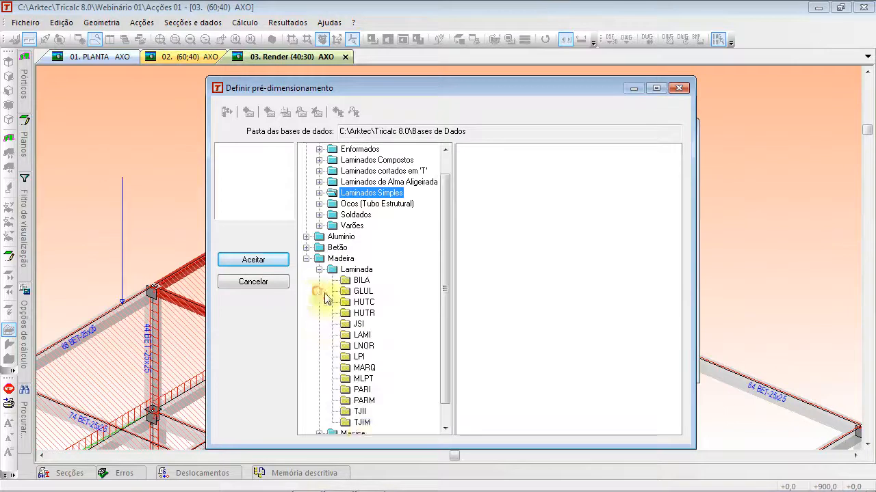
left_click(362, 292)
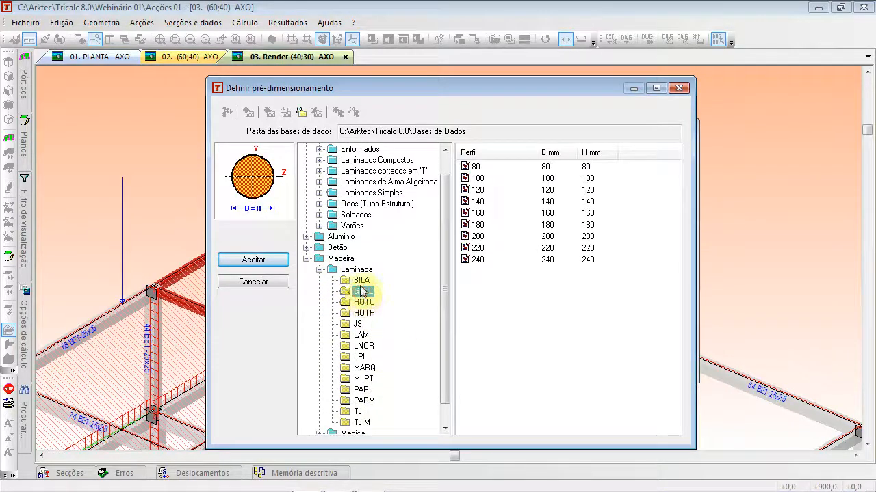
left_click(361, 280)
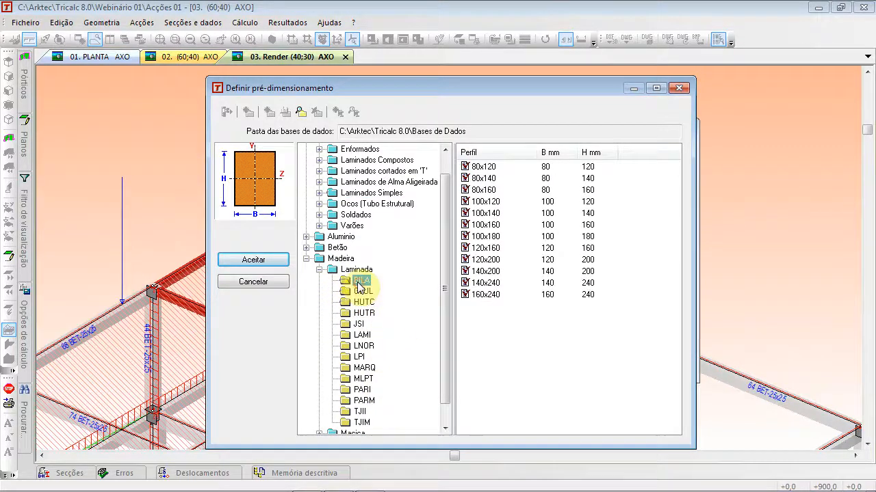
left_click(480, 283)
left_click(281, 262)
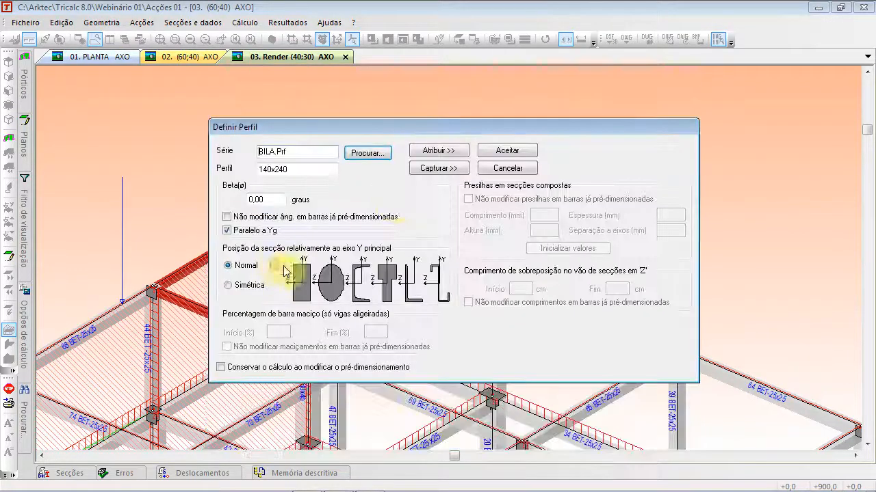
- Assign the BILA 140x240 timber profile to roof beam 60 and to beam 31 on the floor below
left_click(438, 151)
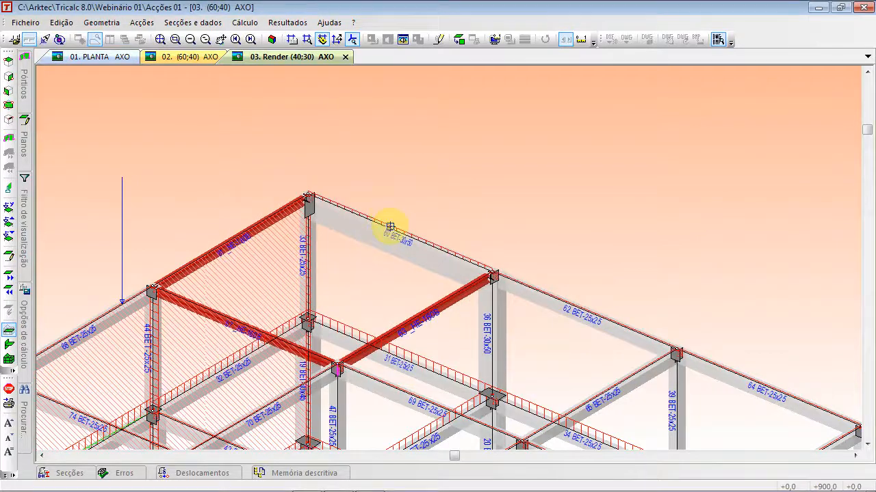
left_click(390, 227)
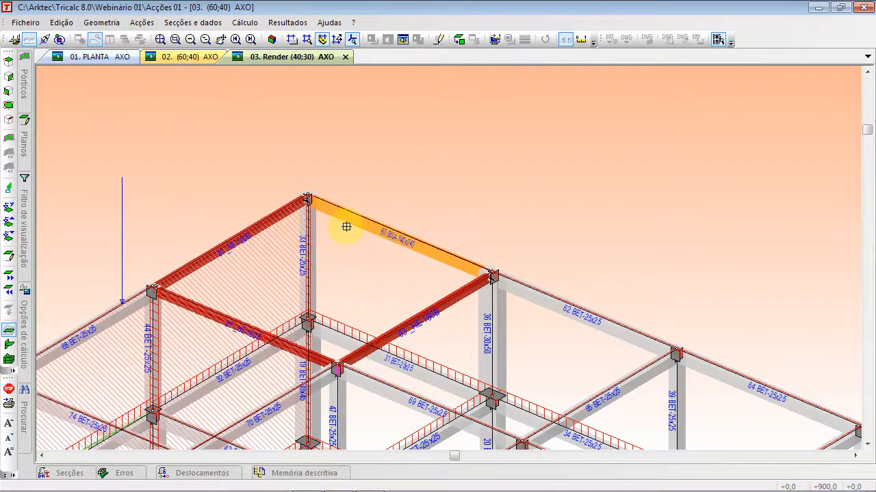
scroll(383, 219, "up", 3)
scroll(384, 235, "down", 5)
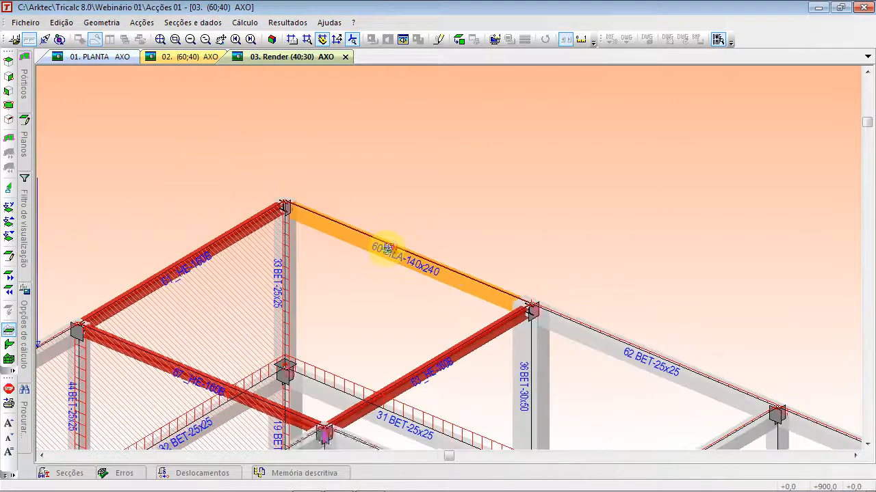
scroll(393, 254, "down", 2)
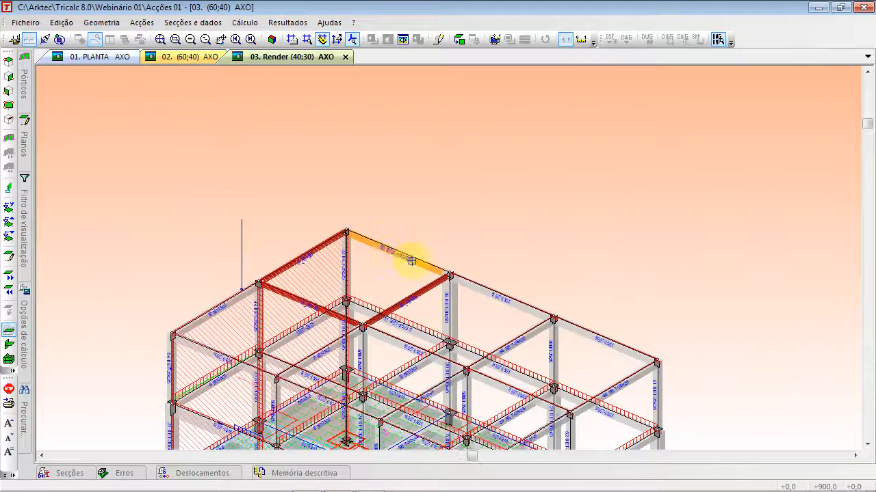
scroll(413, 266, "up", 3)
scroll(406, 263, "down", 1)
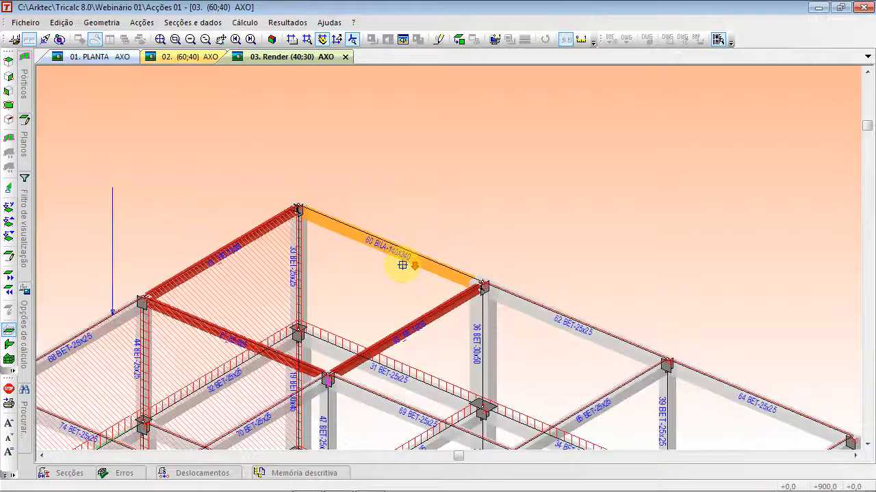
scroll(356, 341, "up", 1)
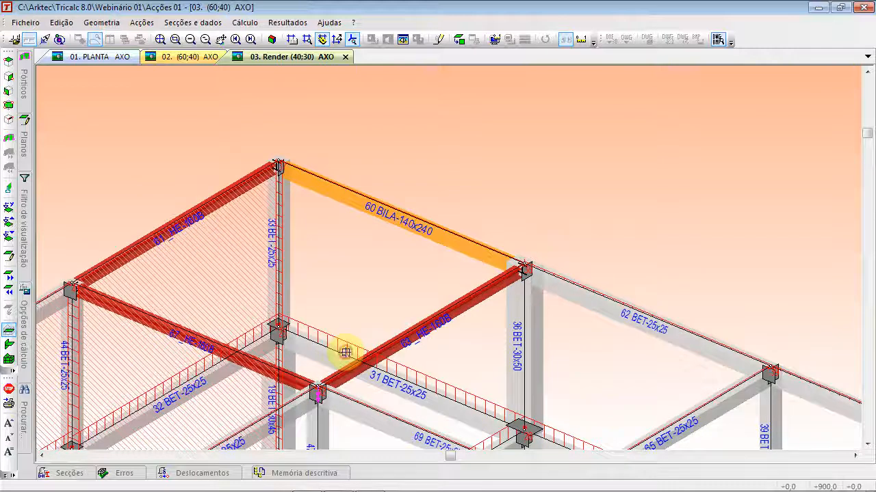
left_click(344, 360)
scroll(348, 361, "up", 2)
scroll(396, 374, "down", 4)
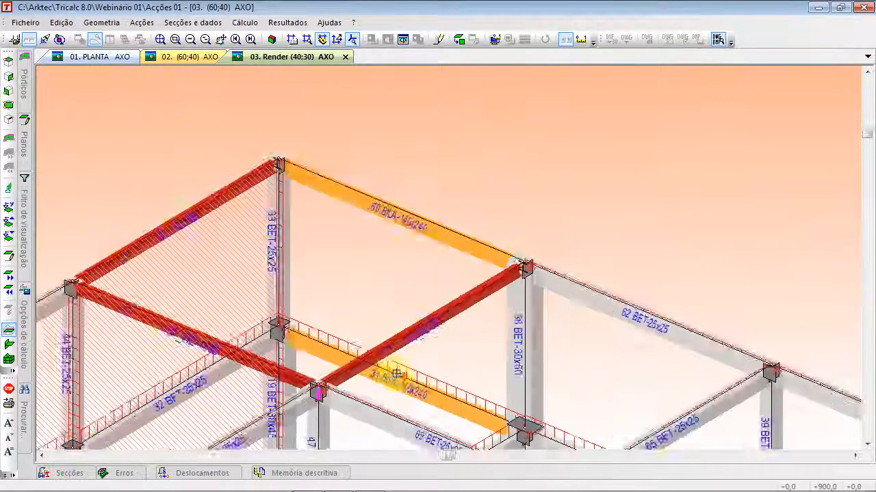
- Capture the profile definition from the existing steel roof beam 61
left_click(449, 221)
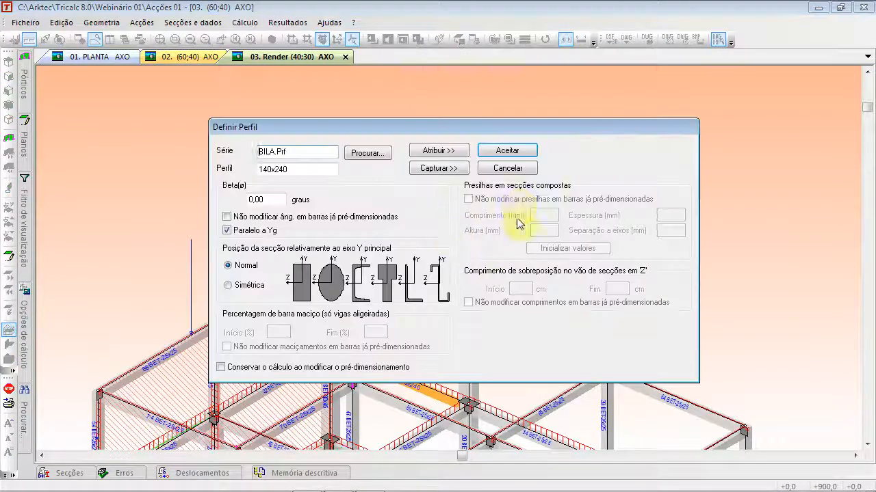
left_click(441, 169)
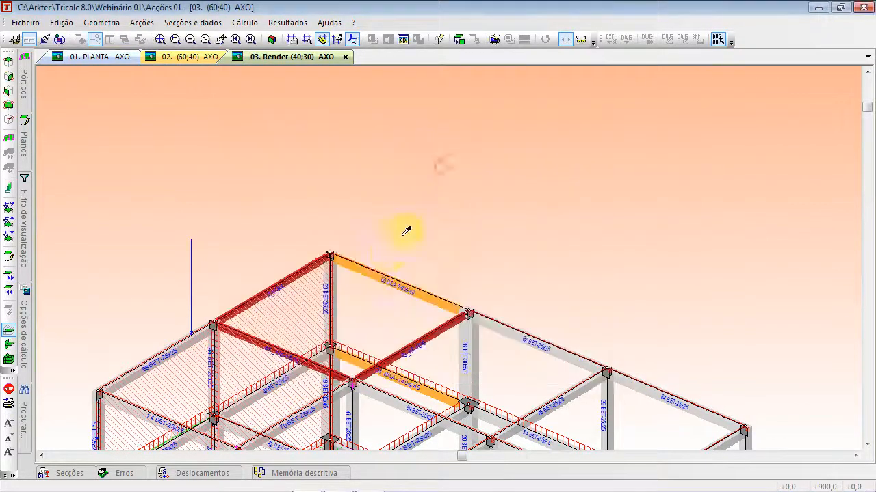
scroll(369, 263, "up", 4)
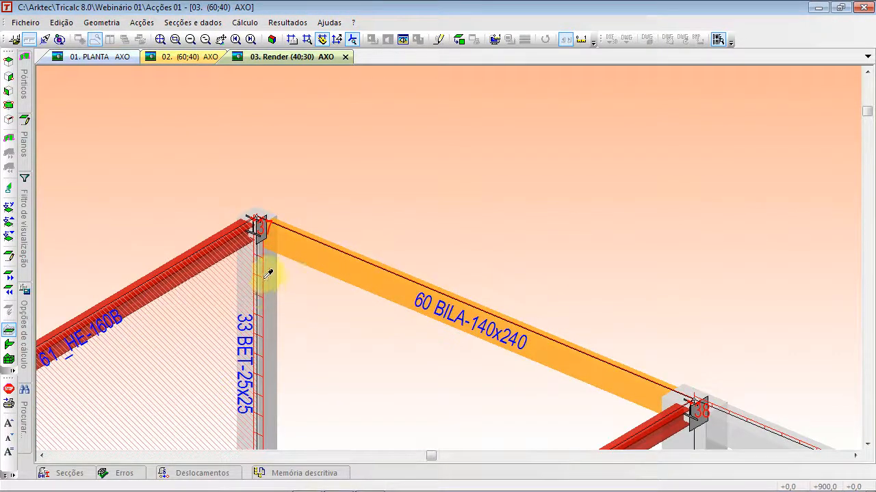
left_click(189, 254)
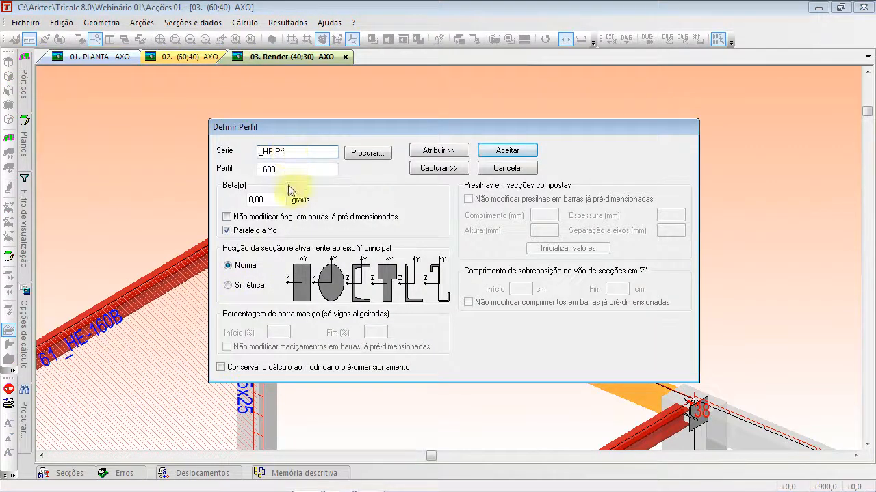
- Assign the captured _HE 160B profile to roof beams 62 and 69
left_click(426, 148)
scroll(575, 350, "down", 1)
middle_click_drag(546, 377, 633, 147)
scroll(438, 279, "down", 2)
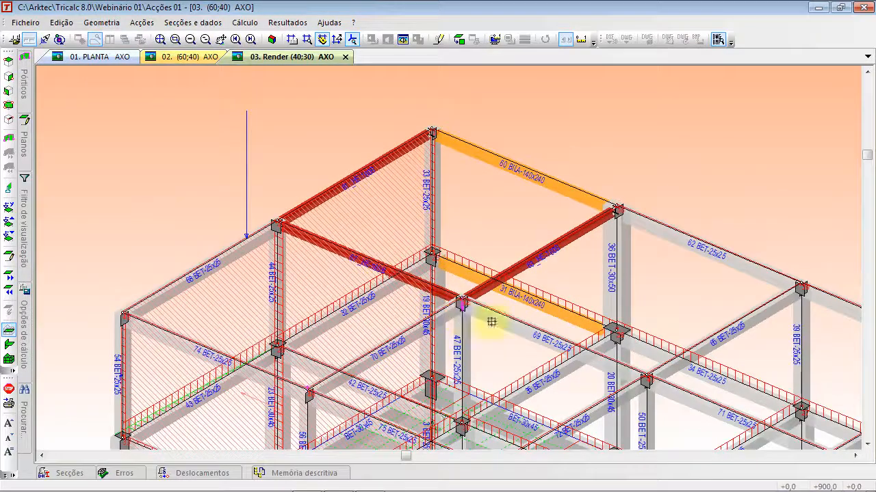
left_click(672, 228)
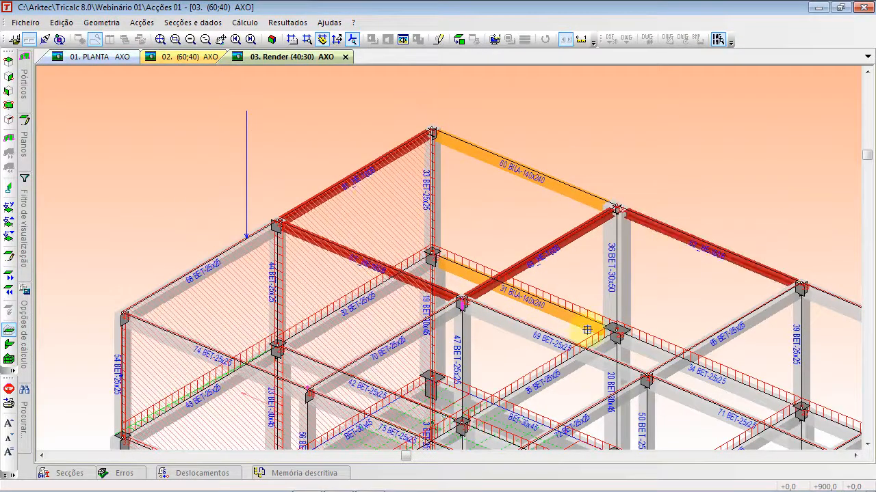
left_click(552, 336)
- Assign the _HE 160B profile to columns 33 and 36
right_click(640, 161)
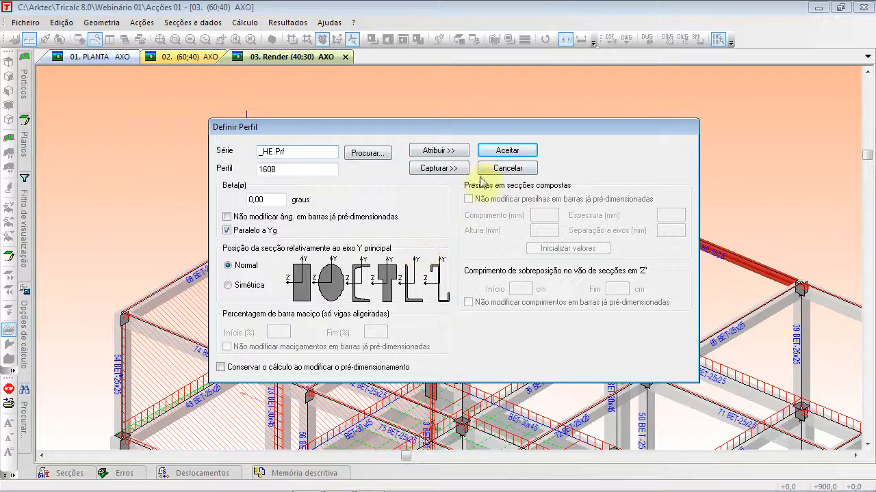
left_click(451, 151)
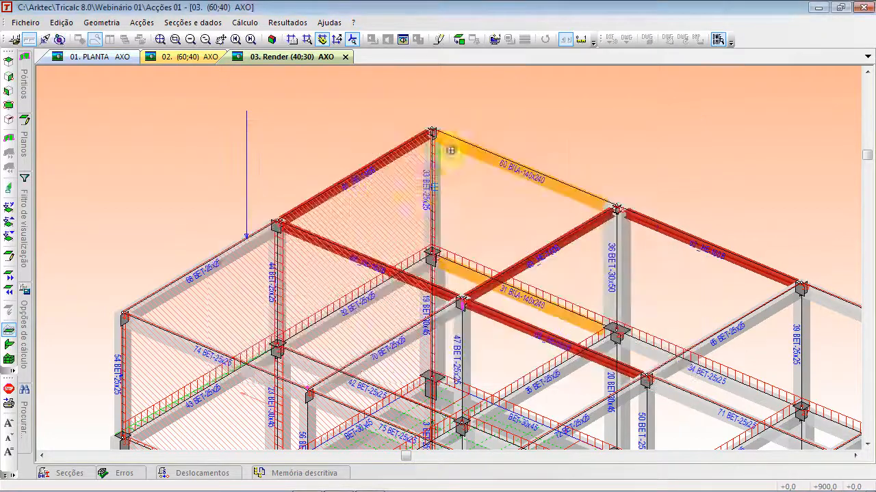
left_click(435, 185)
left_click(611, 250)
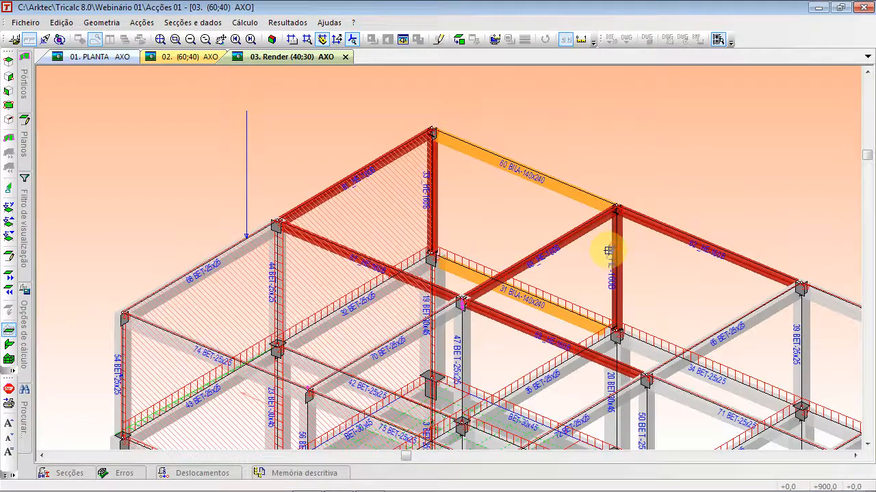
- Set the profile's Beta angle to 90 degrees and reassign it to column 33
scroll(606, 240, "up", 2)
scroll(303, 221, "up", 3)
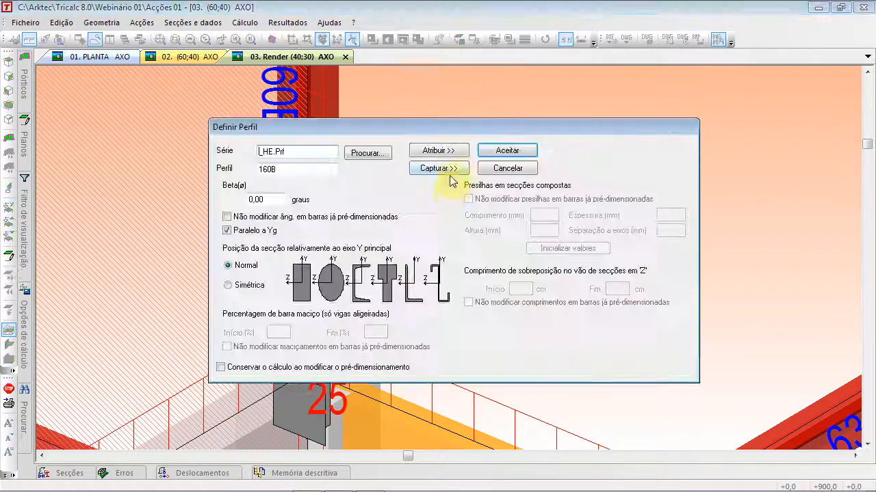
double_click(268, 200)
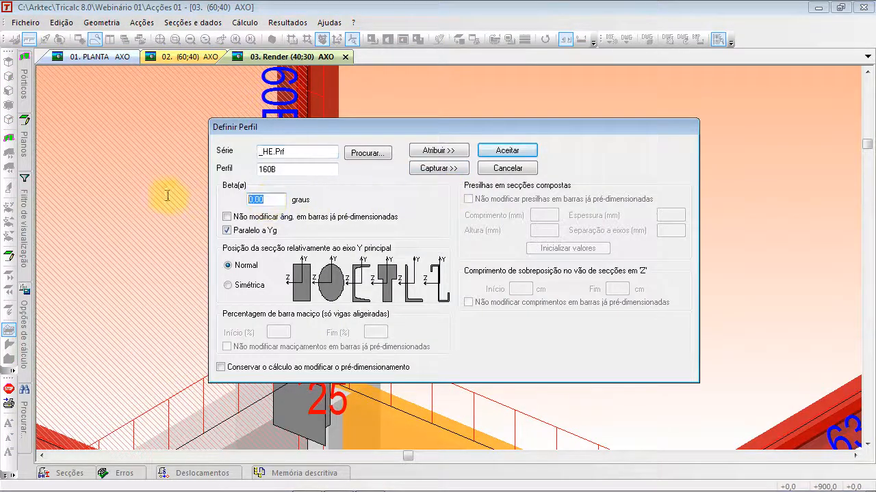
left_click_drag(411, 130, 575, 105)
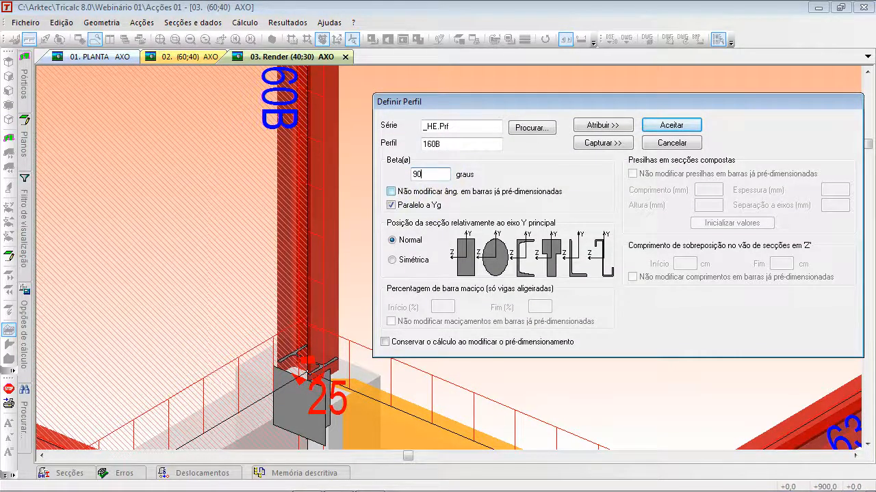
left_click(595, 125)
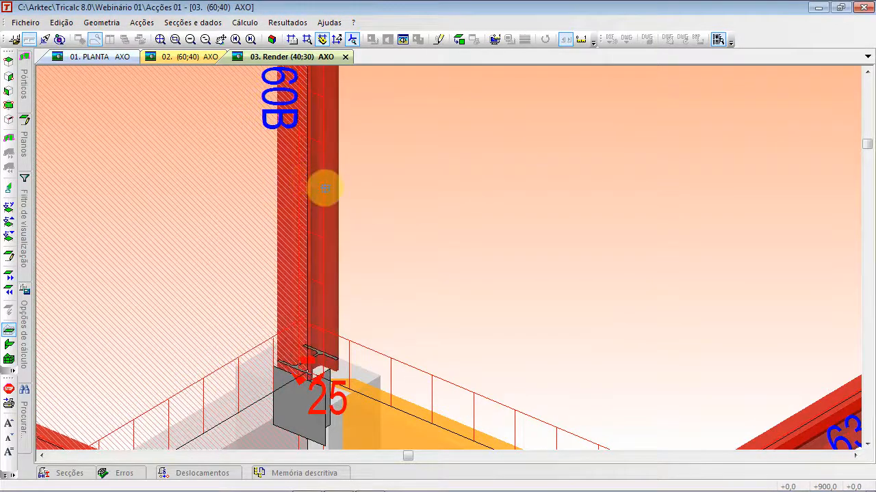
scroll(312, 333, "up", 2)
scroll(312, 331, "down", 3)
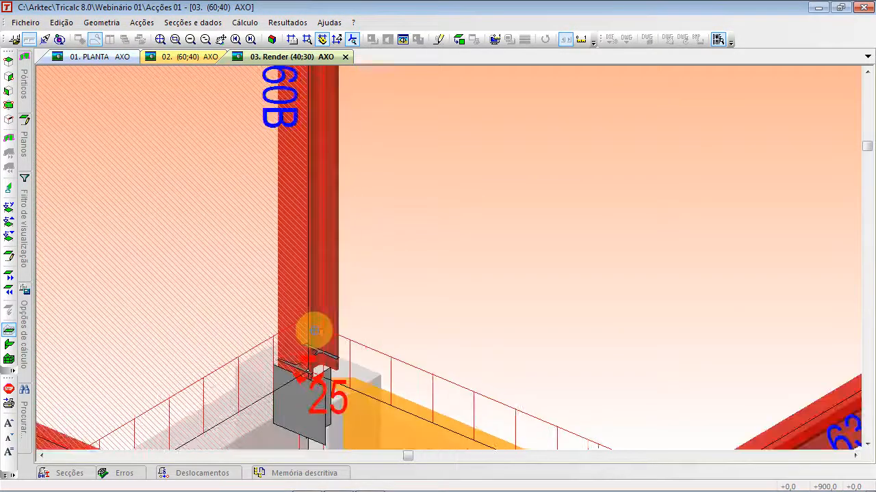
- Finish the profile assignment and rotate the section of column 33 by a given angle of 90 degrees
right_click(408, 192)
left_click(496, 170)
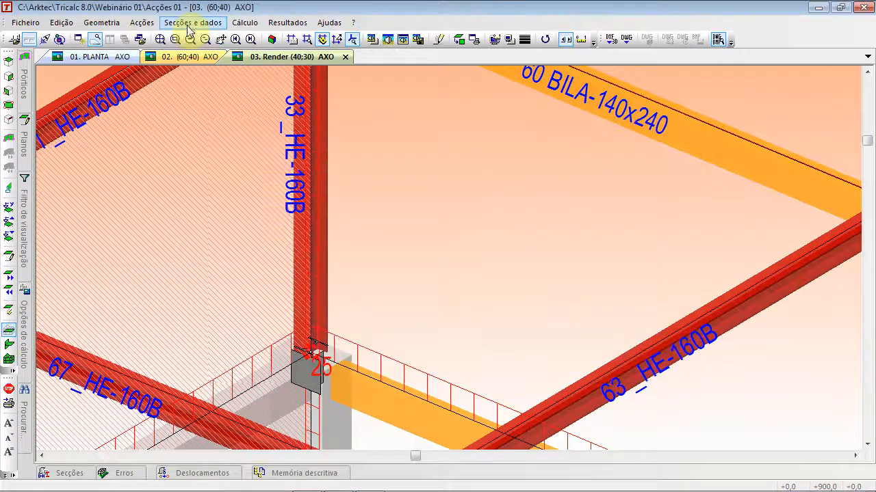
left_click(192, 23)
mouse_move(315, 95)
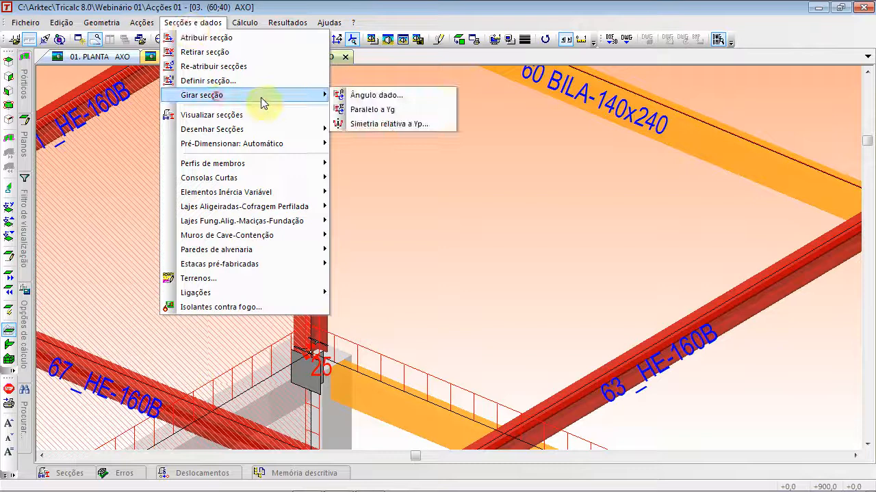
left_click(389, 95)
left_click_drag(421, 252, 364, 251)
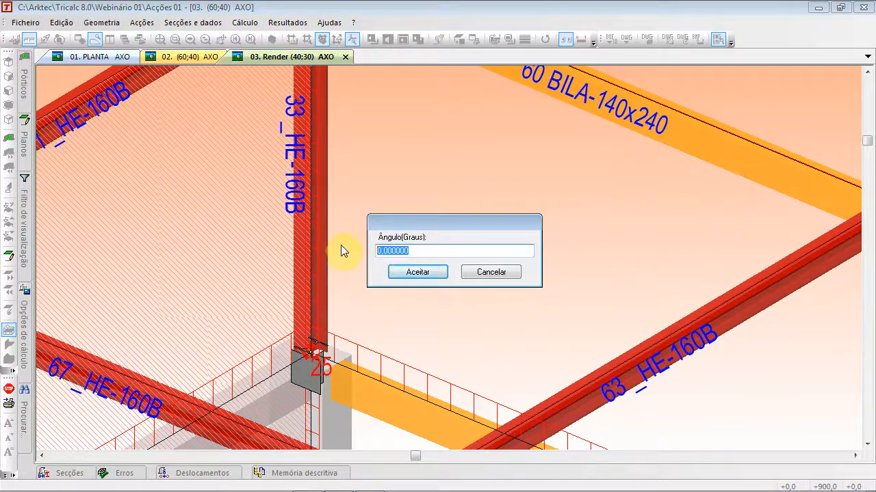
type("90")
left_click(417, 272)
left_click(309, 220)
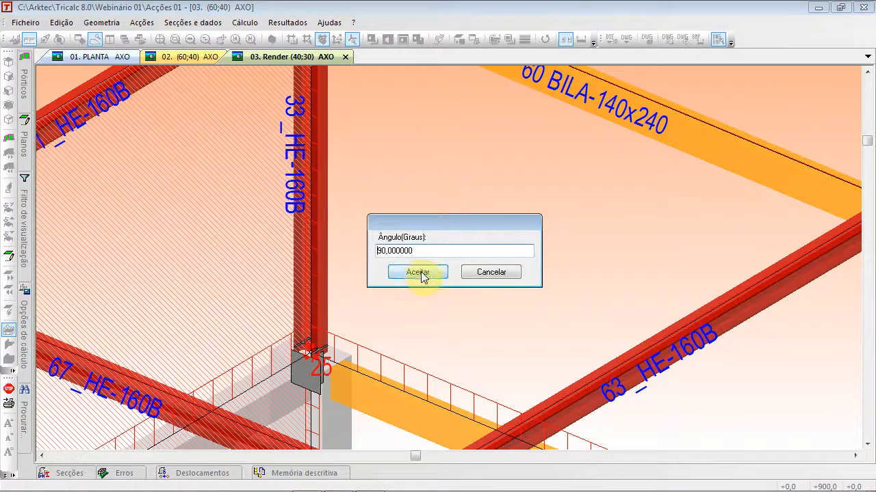
left_click(485, 272)
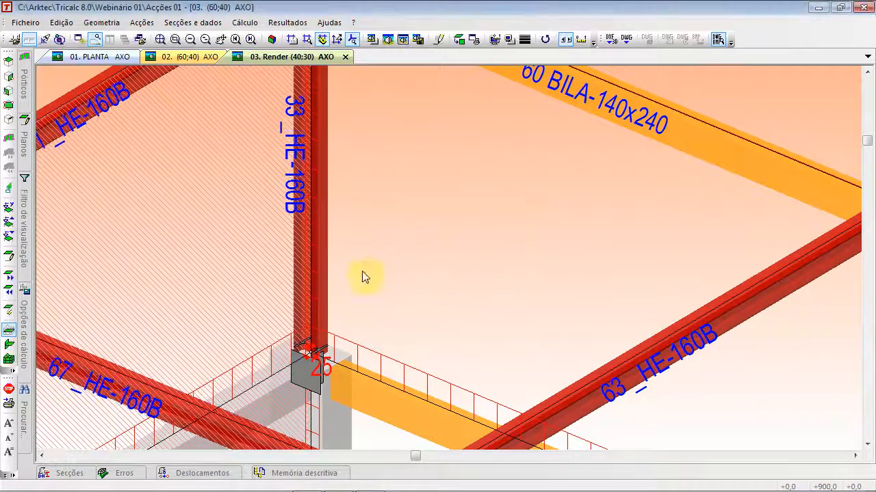
- Examine the material families available in the section database through the profile definition, without choosing another profile
scroll(424, 248, "down", 2)
scroll(424, 248, "down", 2)
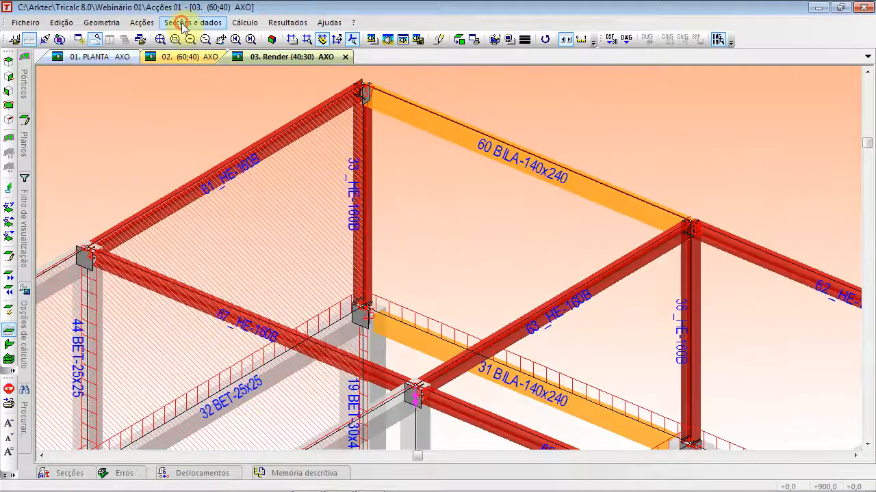
left_click(192, 23)
left_click(205, 81)
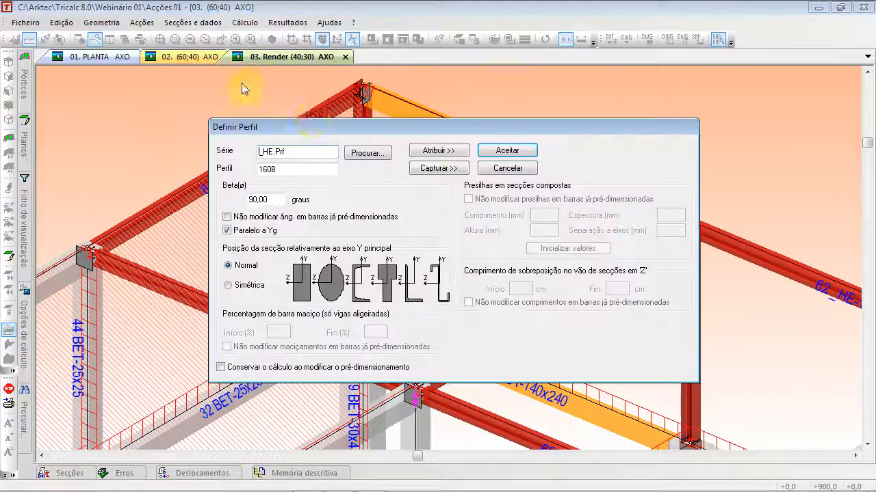
left_click(368, 155)
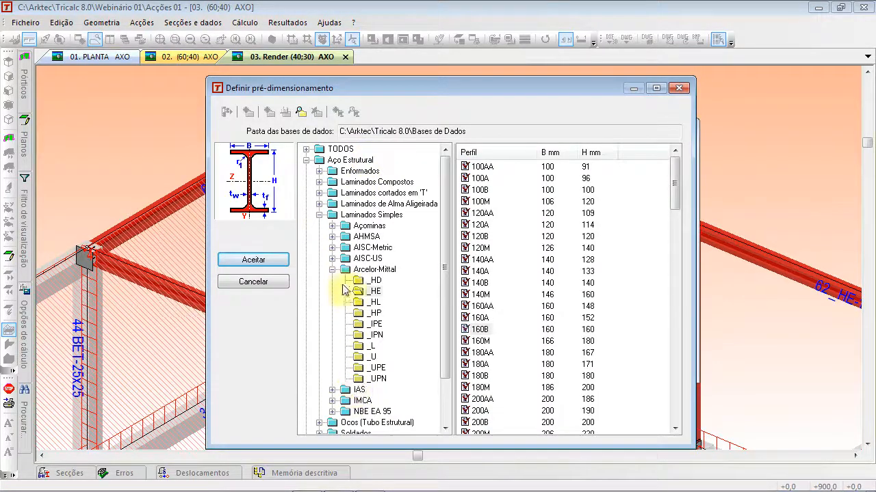
left_click(319, 216)
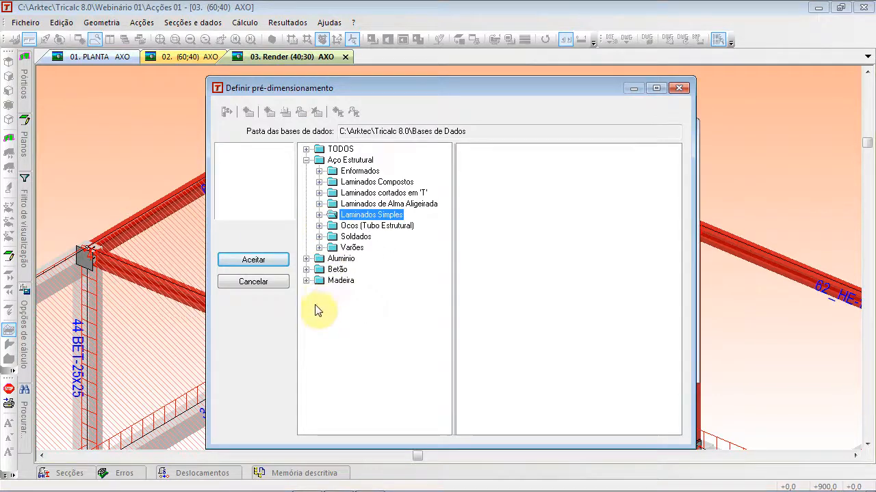
left_click(679, 88)
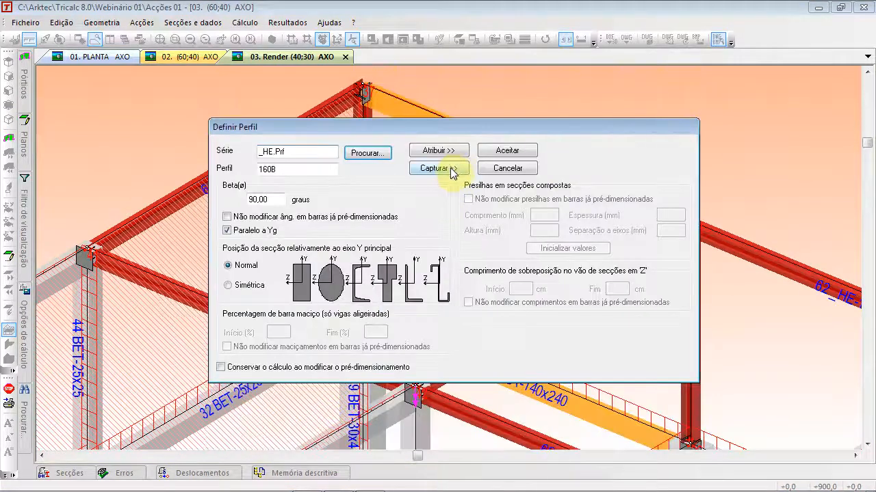
- Assign the _HE 160B profile to all the roof beams of the top level with one window selection
left_click(437, 150)
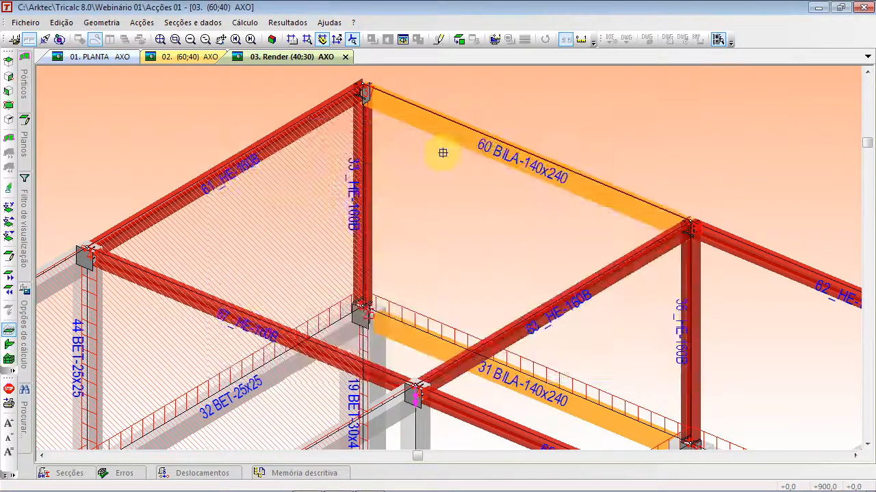
scroll(438, 238, "down", 5)
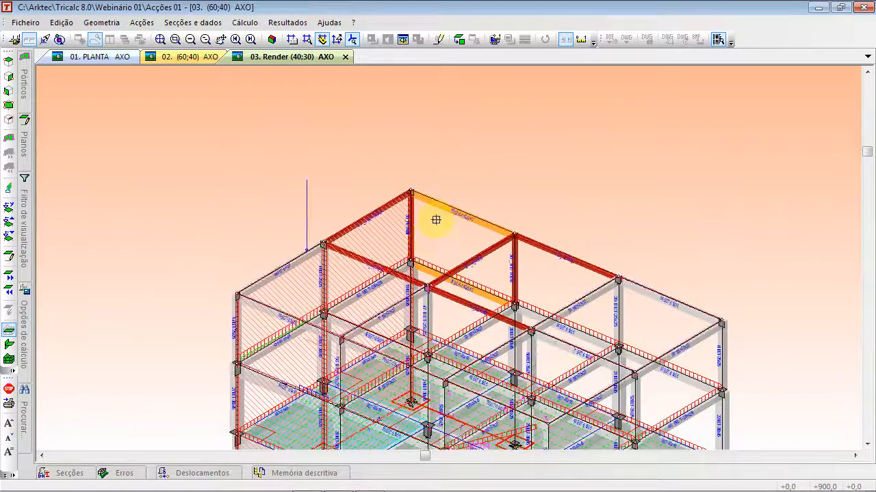
key("Up")
key("Up")
key("Up")
key("Up")
key("Up")
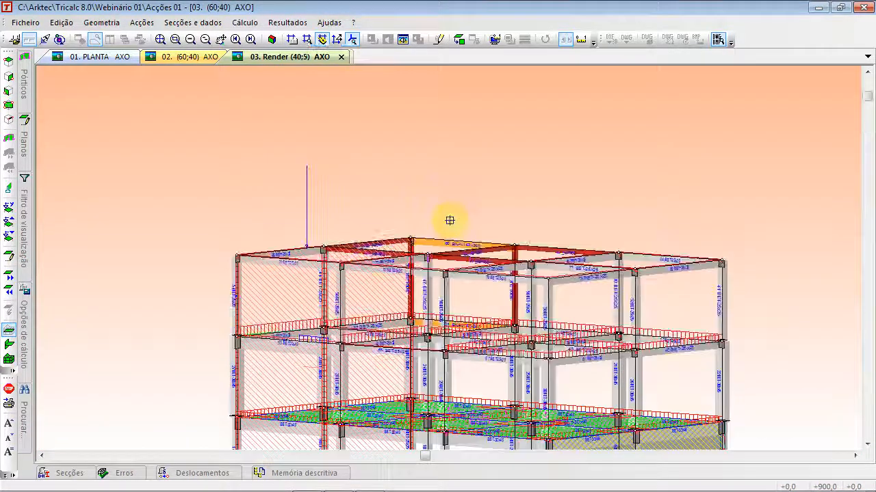
key("Up")
left_click(191, 181)
left_click(760, 278)
left_click(271, 39)
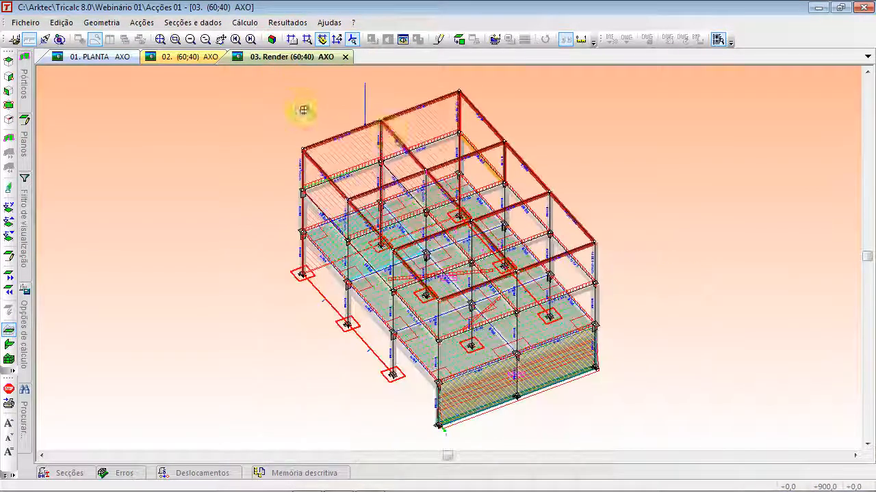
scroll(497, 136, "up", 3)
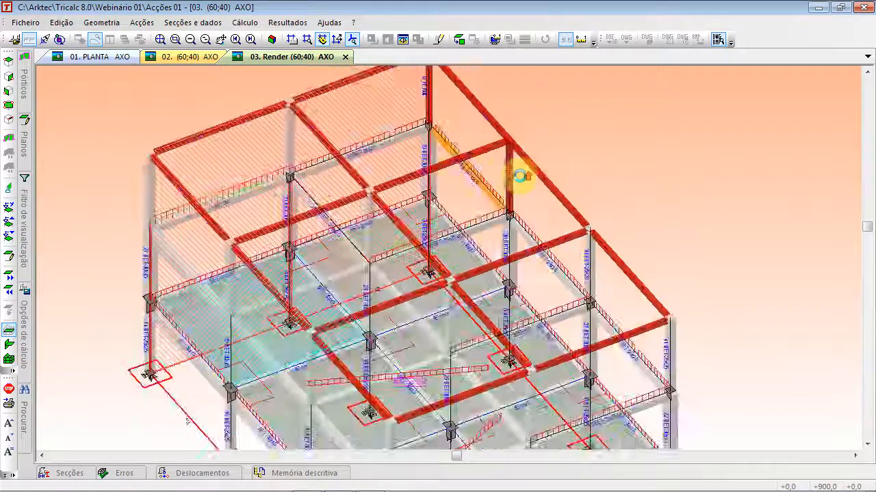
scroll(520, 176, "up", 3)
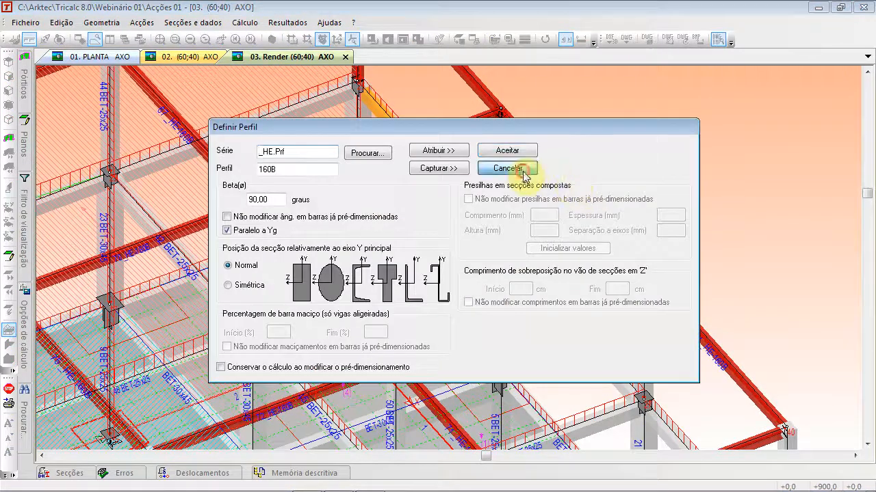
left_click(554, 169)
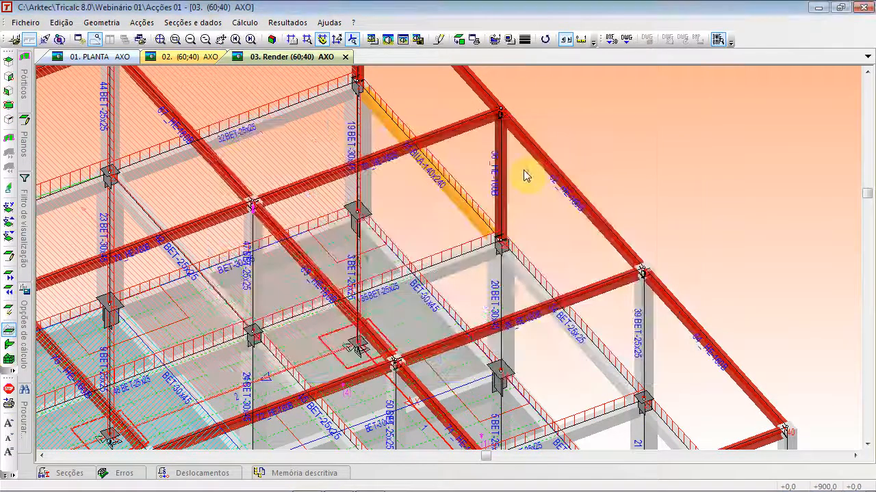
- Switch to the course presentation, view the slide on automatic pre-dimensioning, and return to Tricalc
key("alt+Tab")
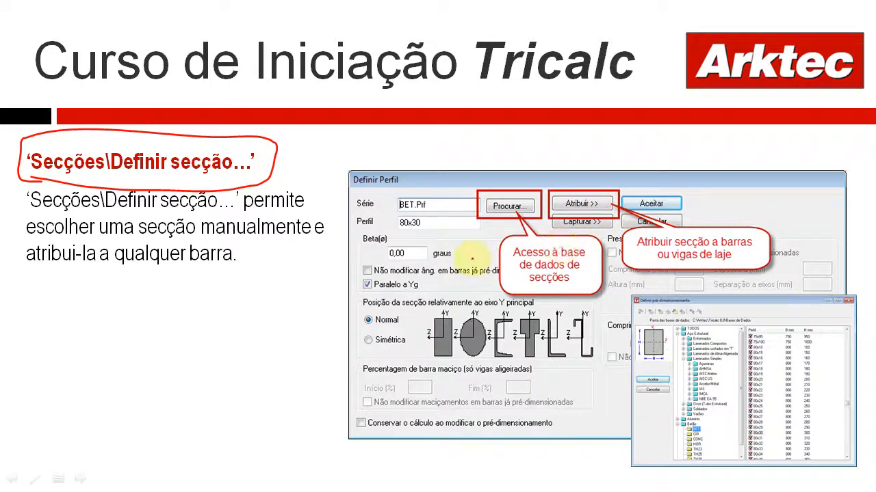
key("Right")
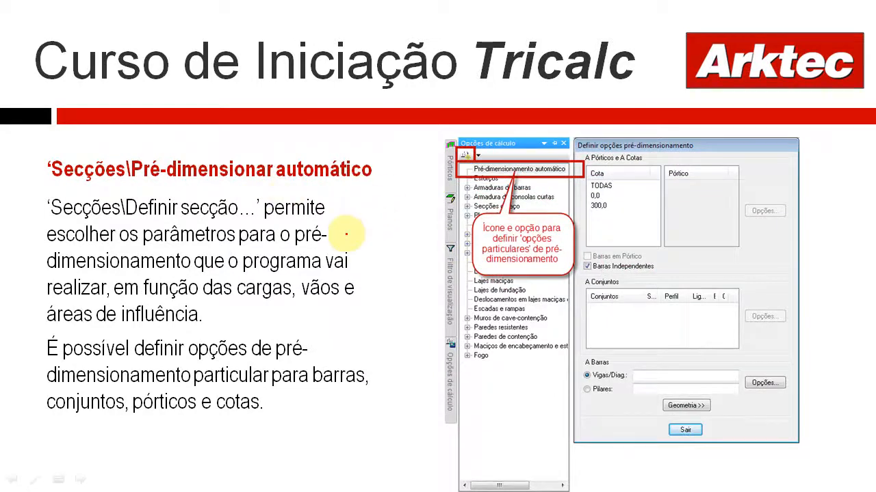
key("alt+Tab")
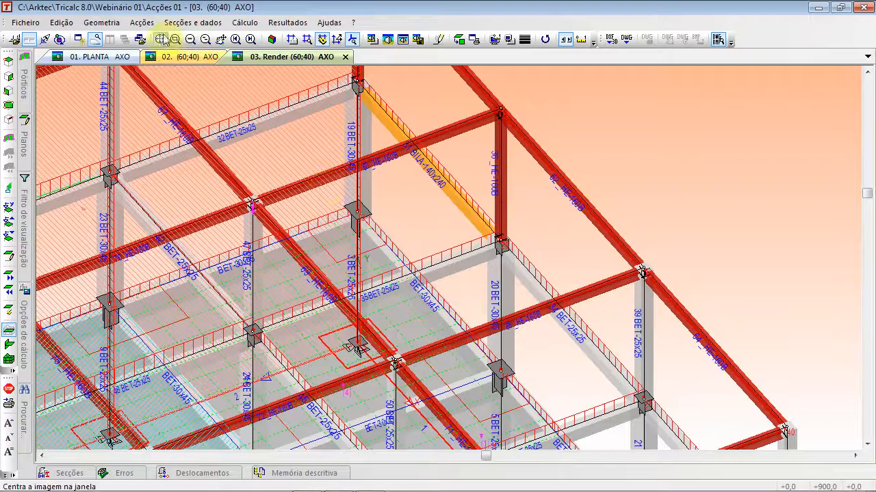
- Open the definition of added automatic pre-dimensioning options from the calculation options and place its dialog beside the model
left_click(173, 39)
left_click(582, 153)
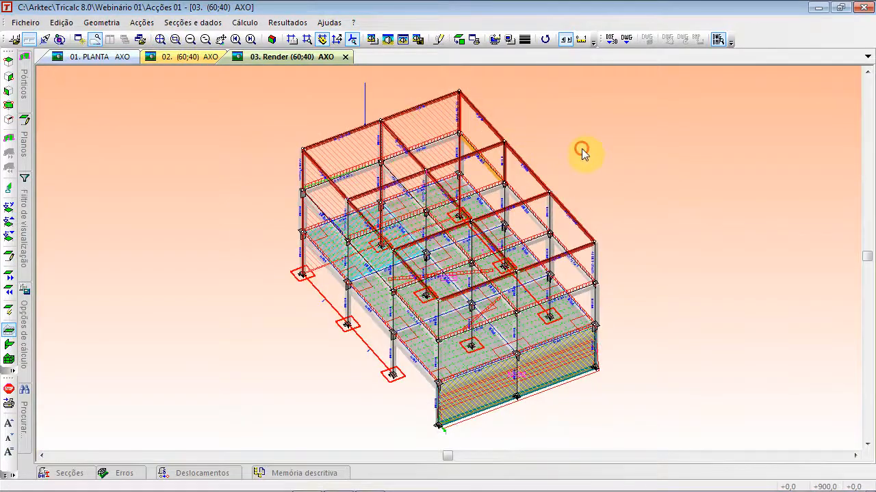
left_click(193, 22)
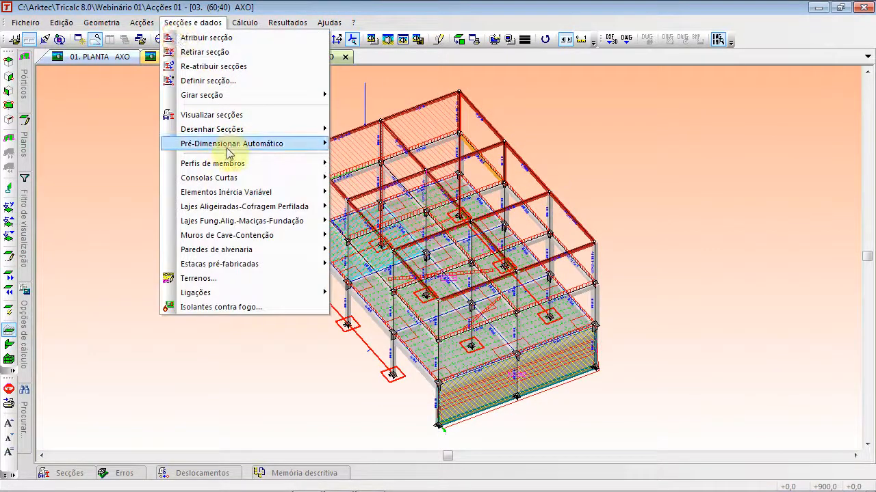
mouse_move(228, 146)
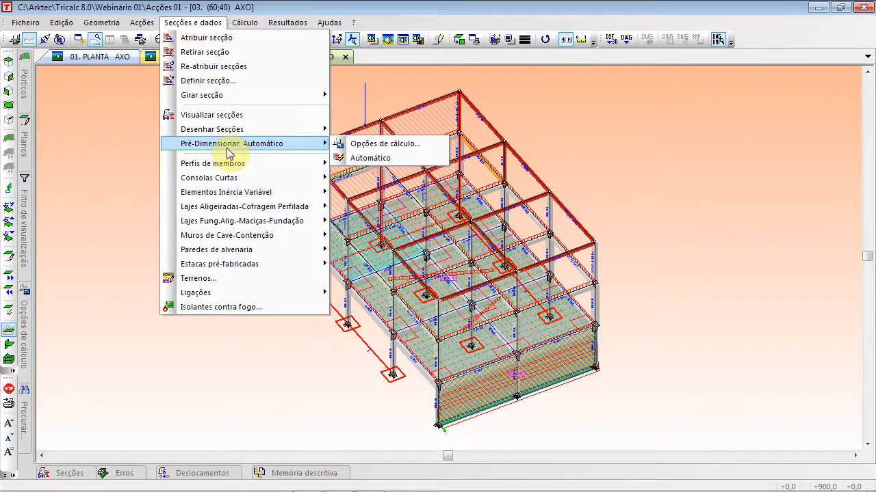
left_click(407, 150)
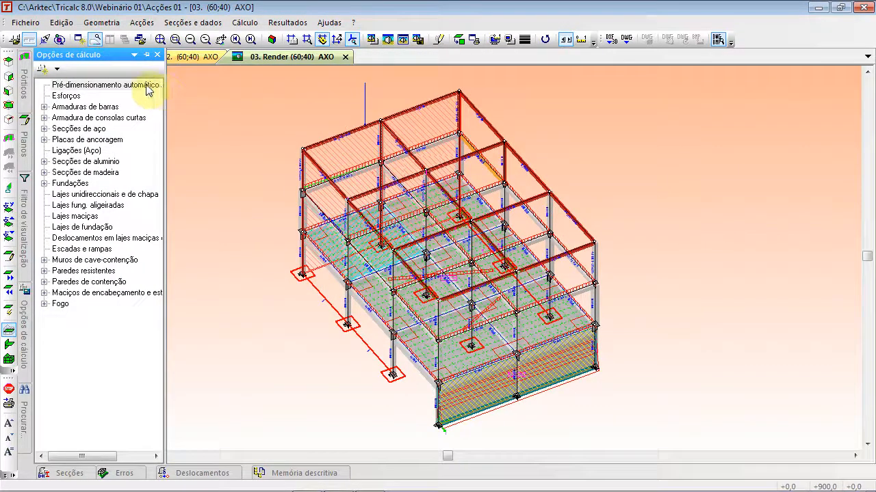
left_click(59, 87)
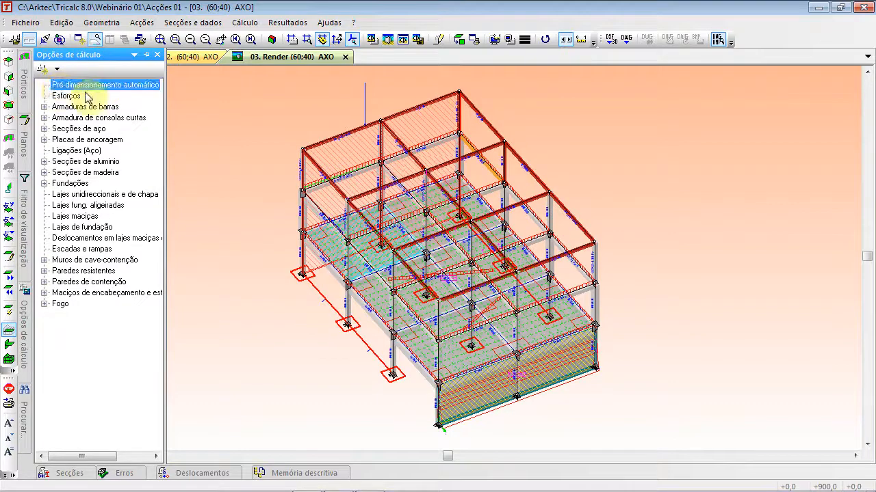
left_click(43, 71)
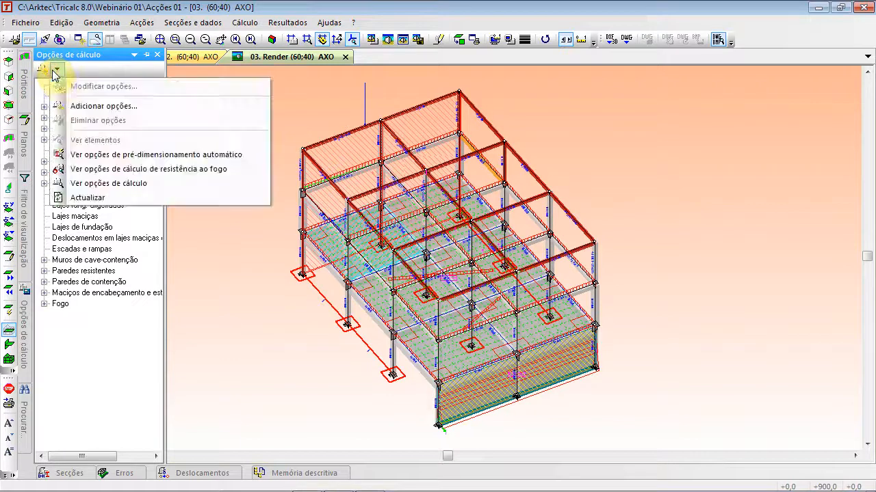
left_click(82, 108)
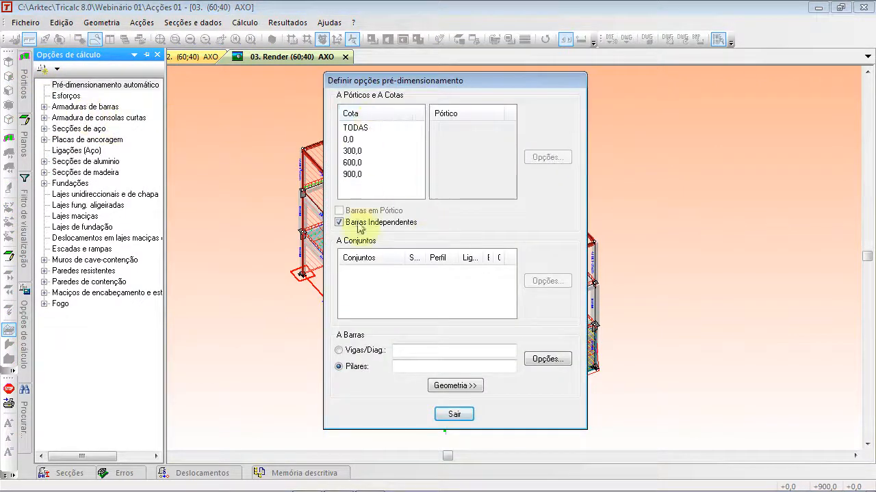
left_click(455, 80)
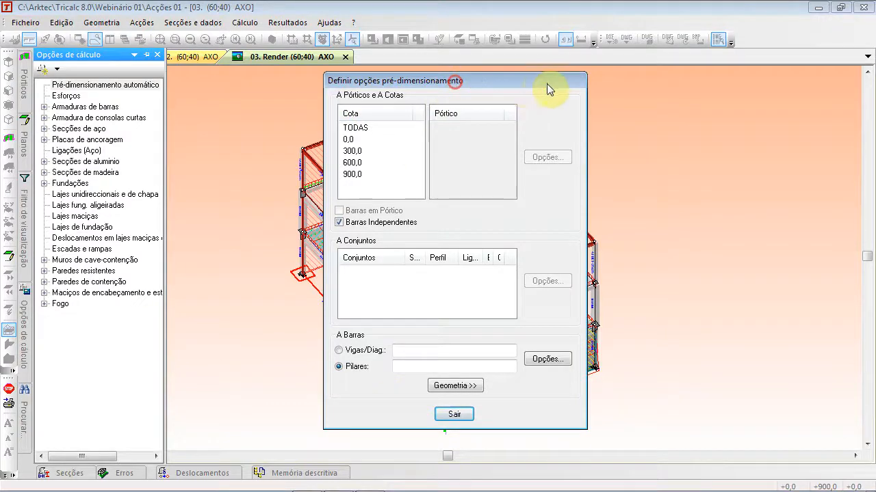
left_click_drag(455, 81, 642, 90)
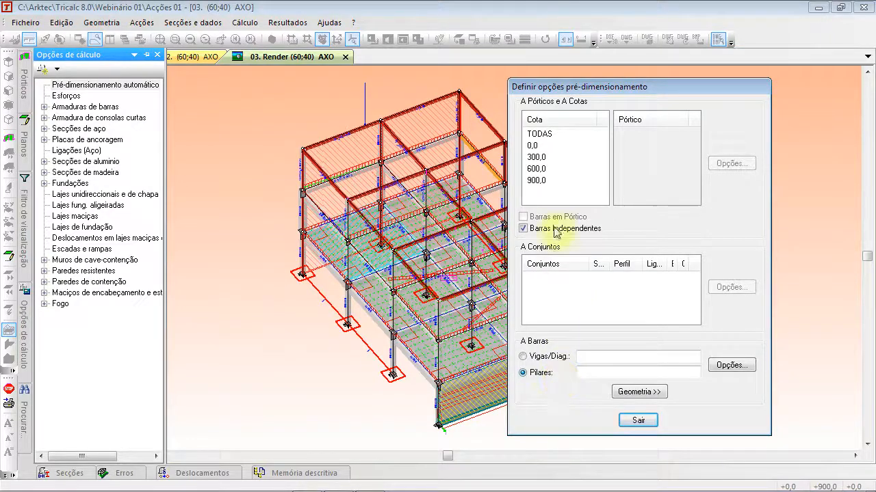
- For all levels (TODAS), set the beam pre-dimensioning options to B 30, H 35, minimum side 35 and increment 15
left_click(548, 134)
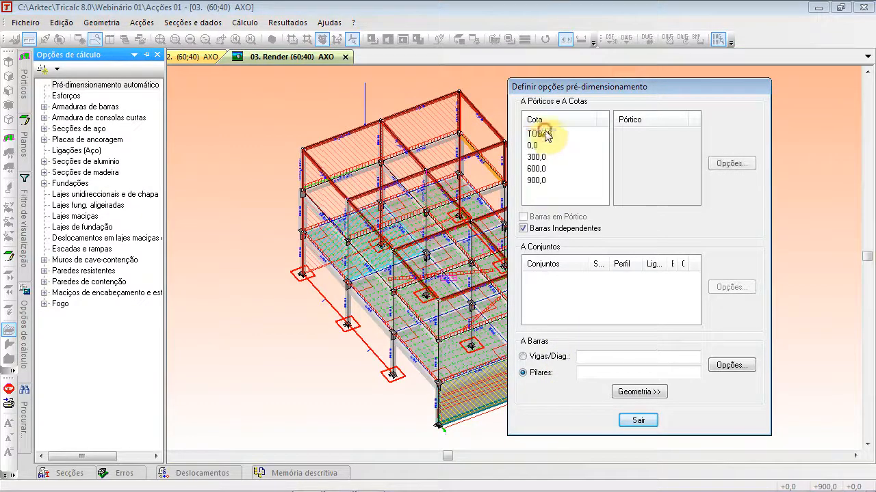
left_click(729, 163)
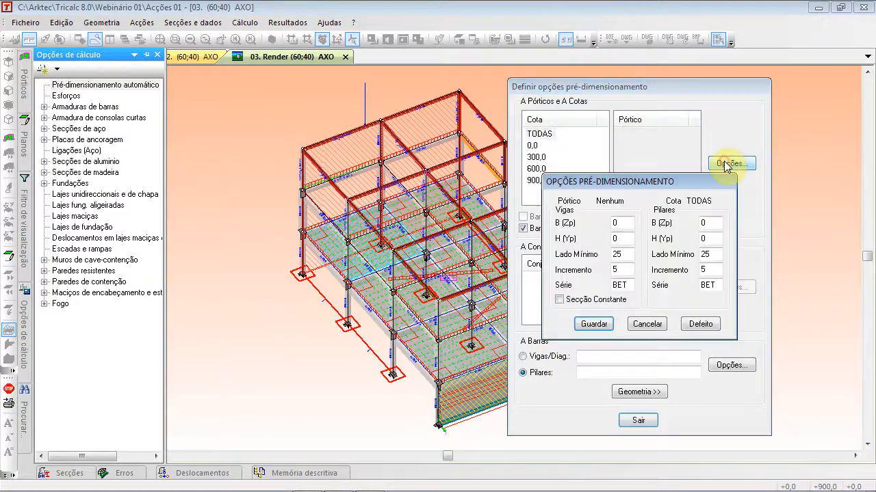
double_click(623, 286)
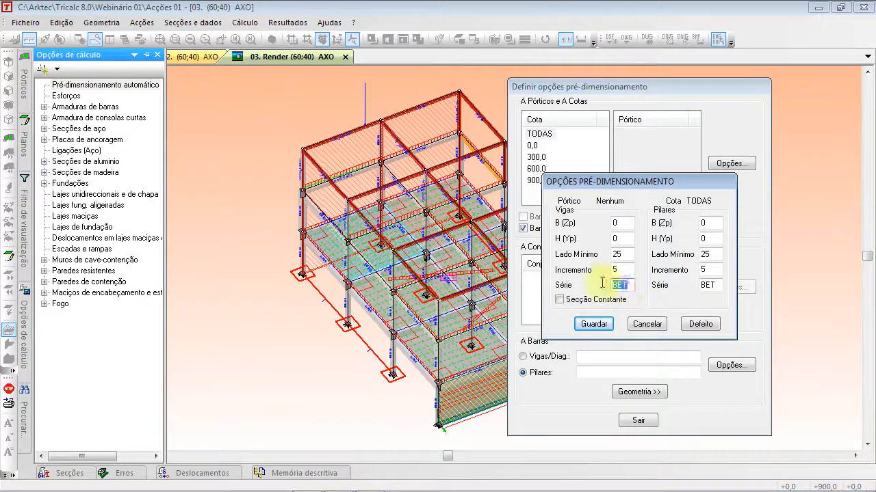
double_click(624, 226)
type("30")
double_click(627, 240)
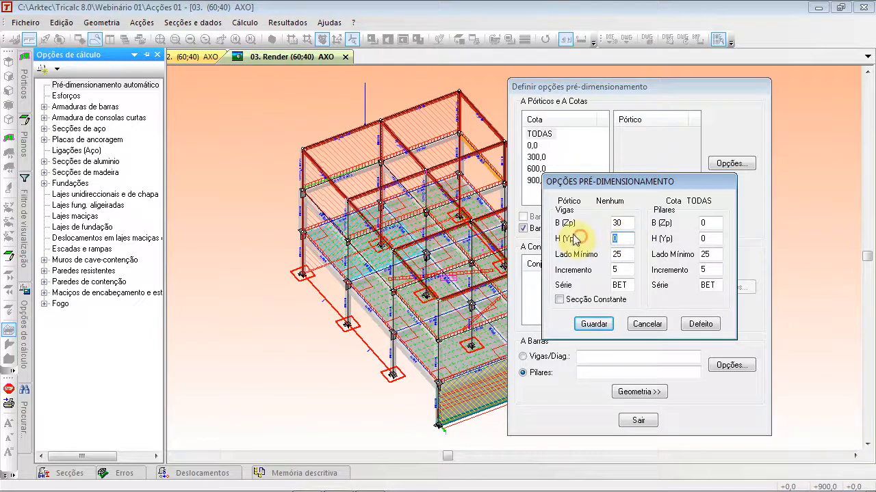
double_click(628, 255)
type("30")
double_click(623, 257)
type("35")
double_click(622, 271)
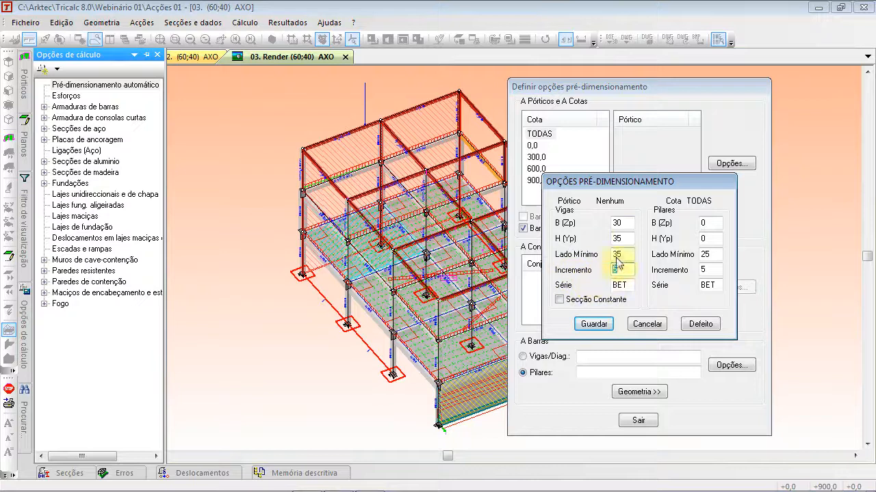
type("1")
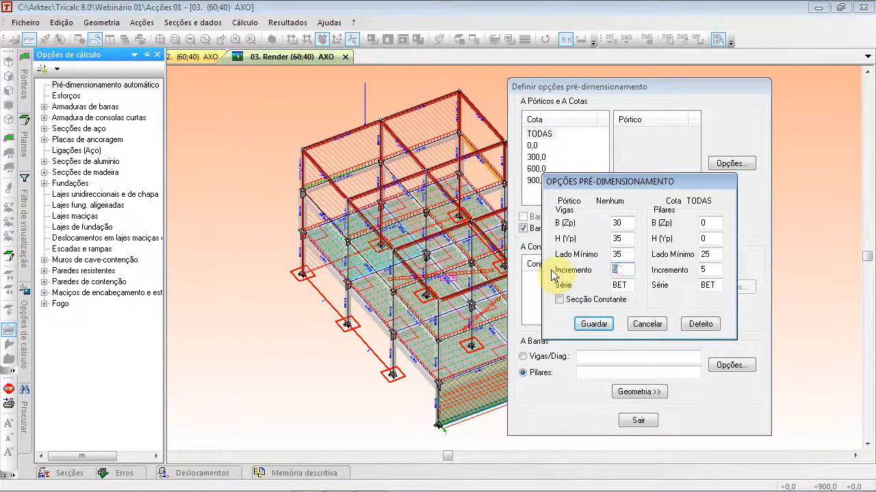
type("5")
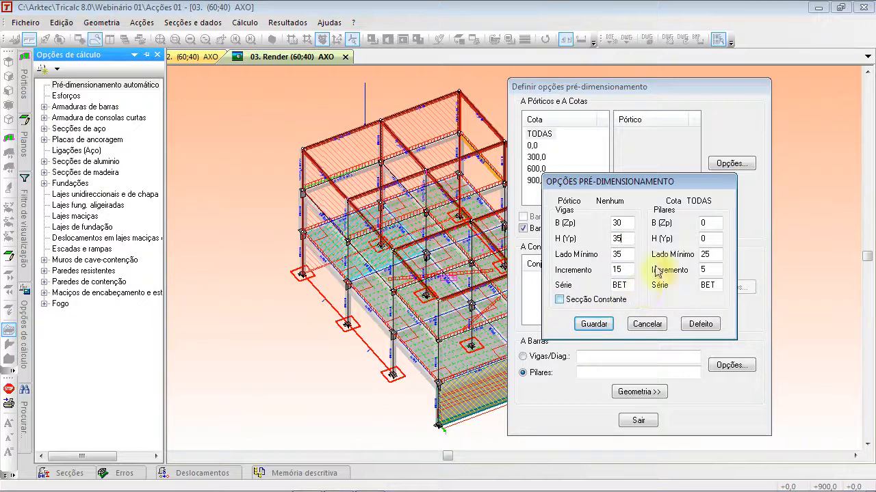
- Set the column pre-dimensioning options for all levels to B 30, minimum side 30 and increment 50, and save them
double_click(708, 224)
type("30")
double_click(715, 238)
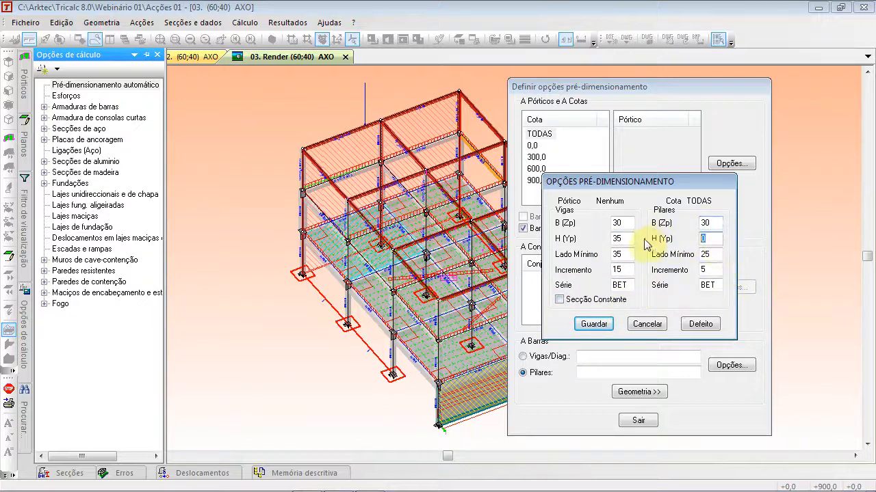
double_click(710, 254)
type("30")
double_click(710, 270)
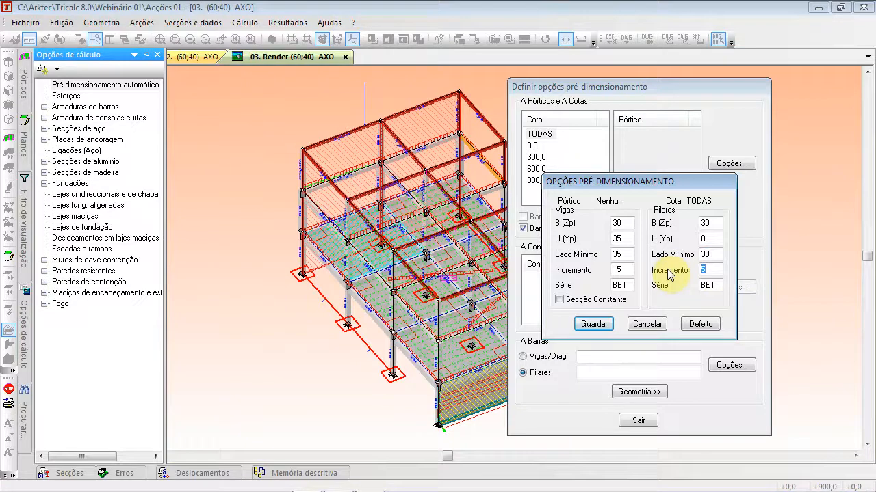
type("0")
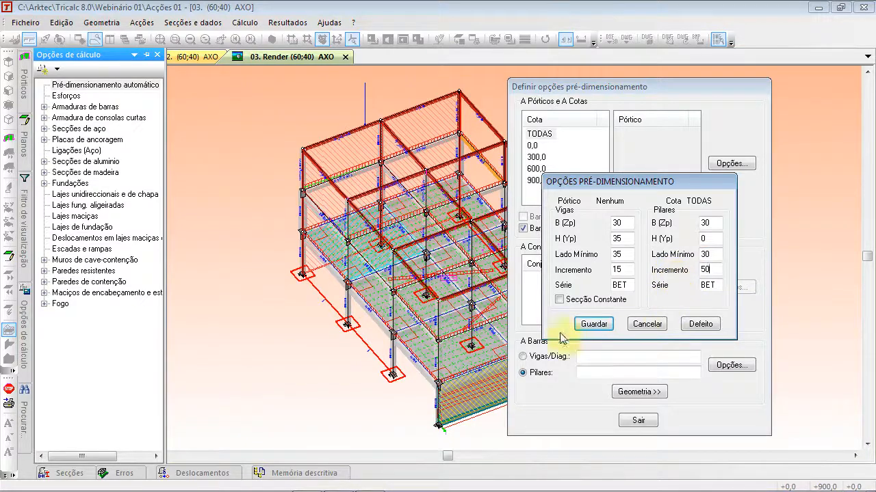
left_click(594, 324)
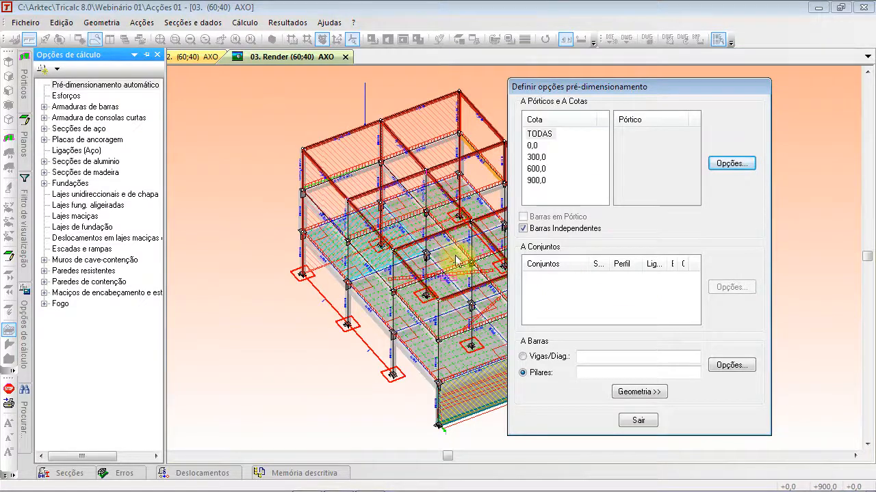
- Pick all the roof-level beams with a window in a front view as the bars for individual pre-dimensioning options
left_click(538, 359)
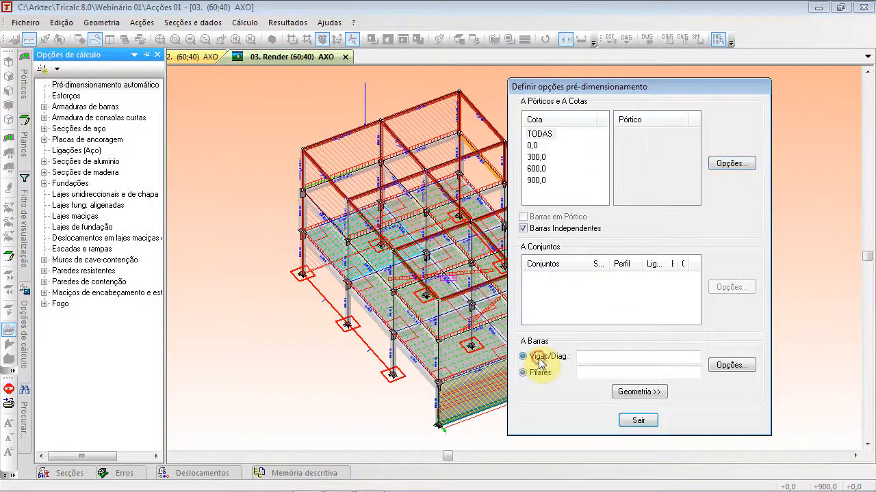
left_click(652, 396)
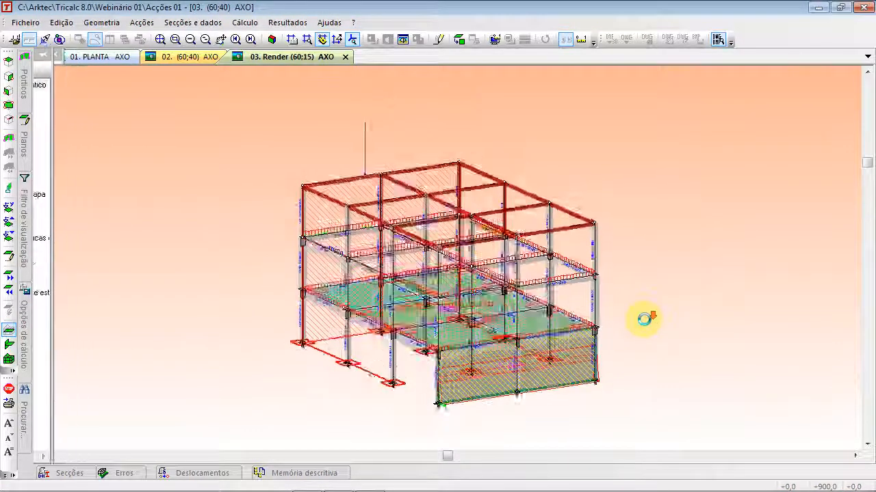
key("Up")
left_click(230, 192)
left_click(715, 234)
right_click(473, 145)
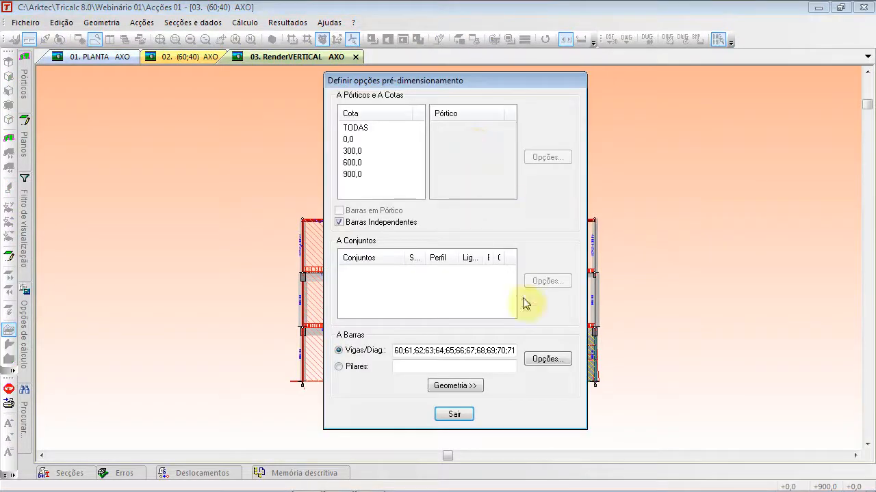
- Assign the HEB series to the picked roof beams' pre-dimensioning options, save them, and leave the options definition
left_click(548, 359)
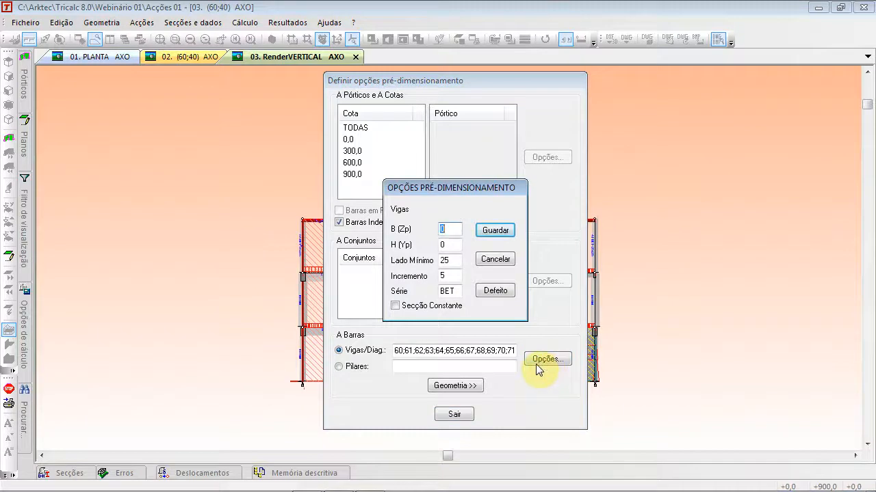
double_click(457, 291)
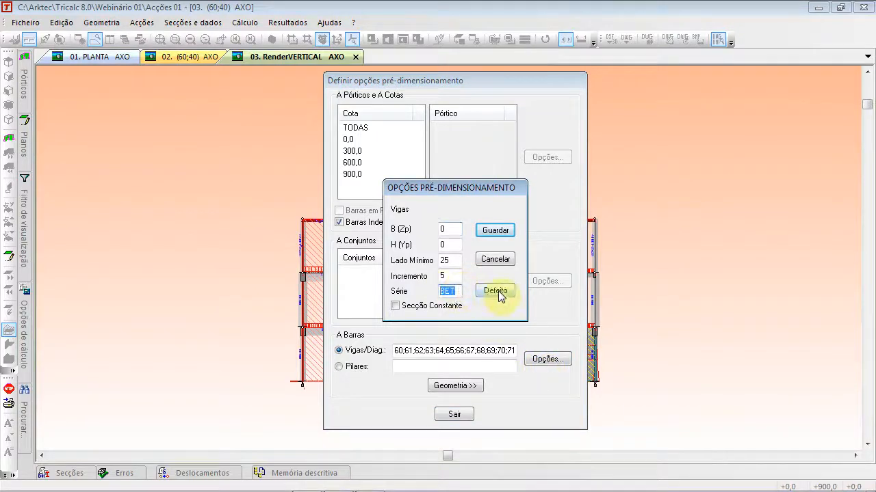
type("HE")
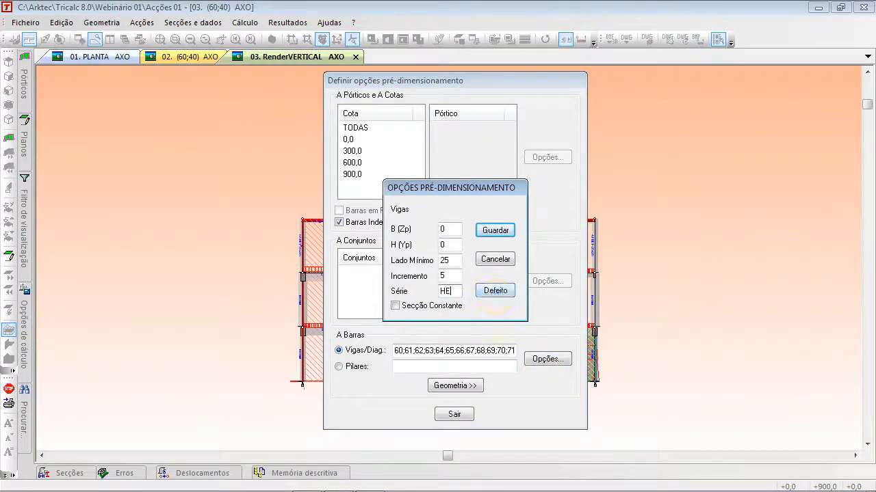
type("B")
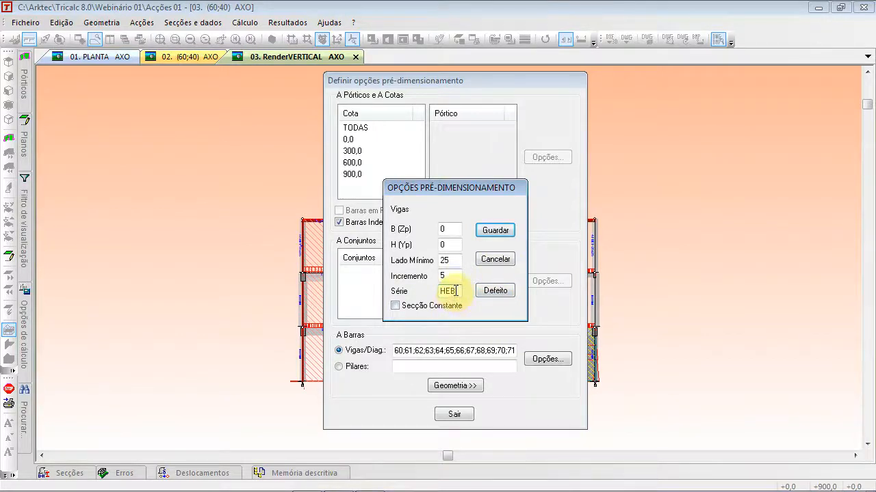
left_click(495, 230)
left_click(455, 414)
- Return to the axonometric view of the frame and run the automatic pre-dimensioning of its sections
left_click(272, 40)
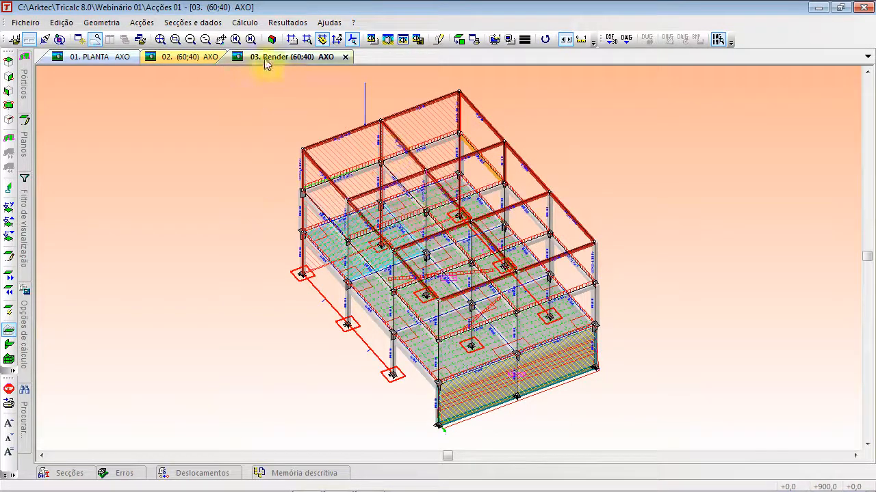
left_click(141, 22)
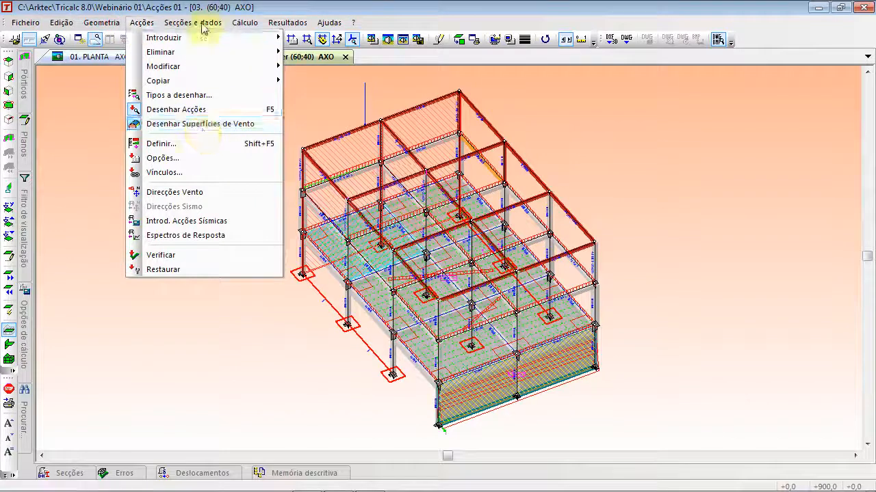
mouse_move(192, 22)
mouse_move(253, 143)
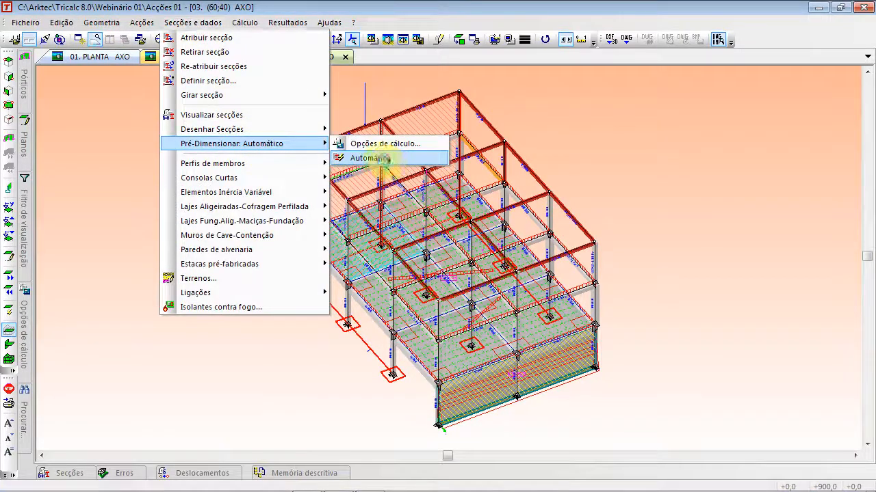
left_click(370, 158)
- Examine the section labels on the roof beams, lower beams and columns produced by the automatic pre-dimensioning
scroll(325, 196, "up", 3)
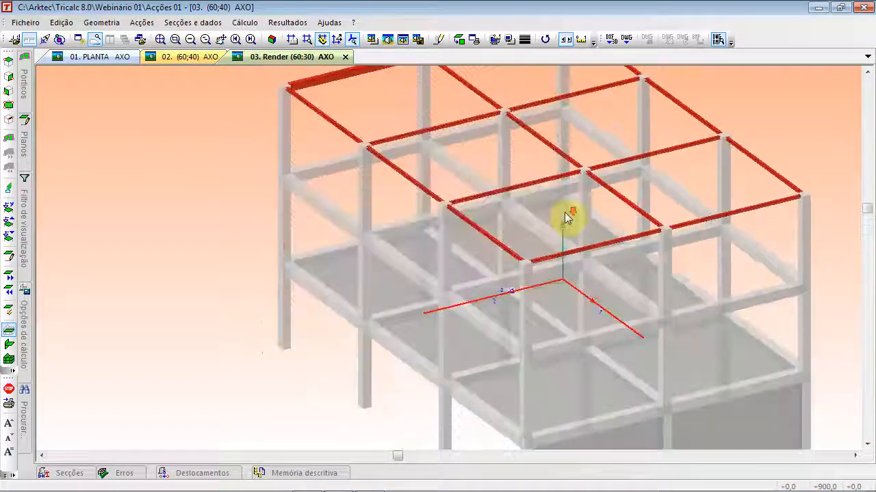
middle_click_drag(511, 152, 524, 273)
scroll(419, 180, "up", 5)
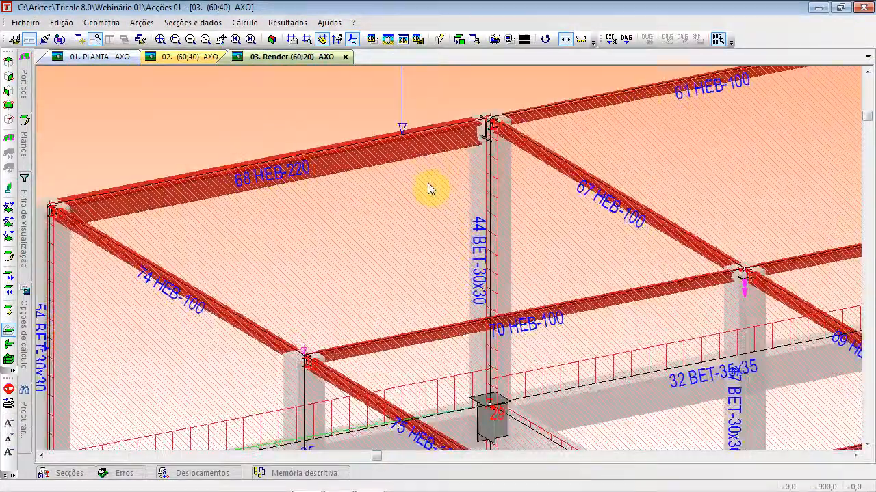
middle_click_drag(470, 166, 400, 256)
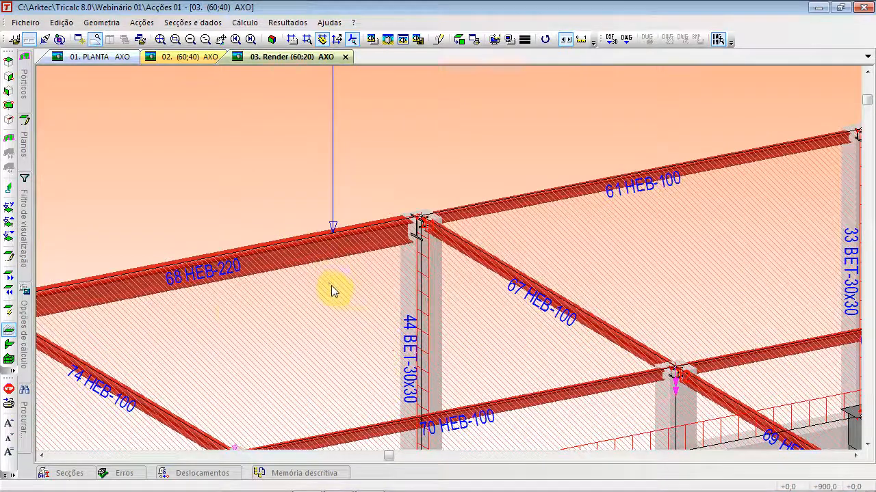
scroll(333, 290, "down", 2)
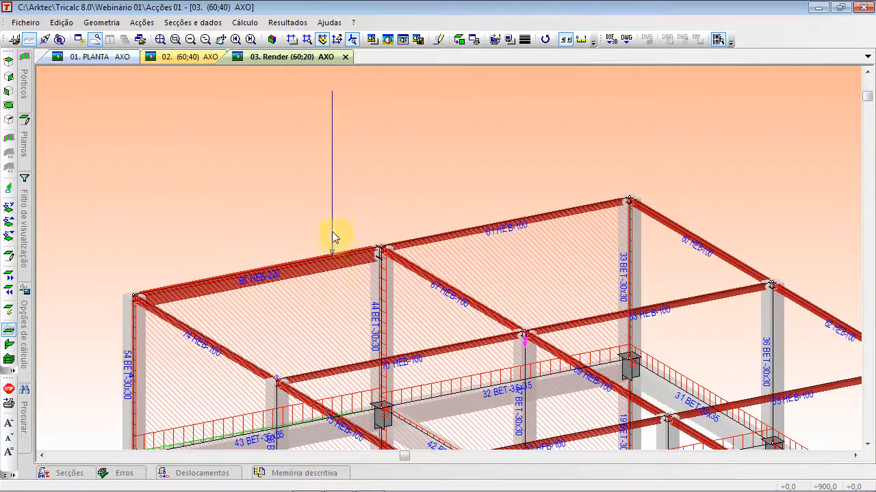
scroll(329, 264, "up", 2)
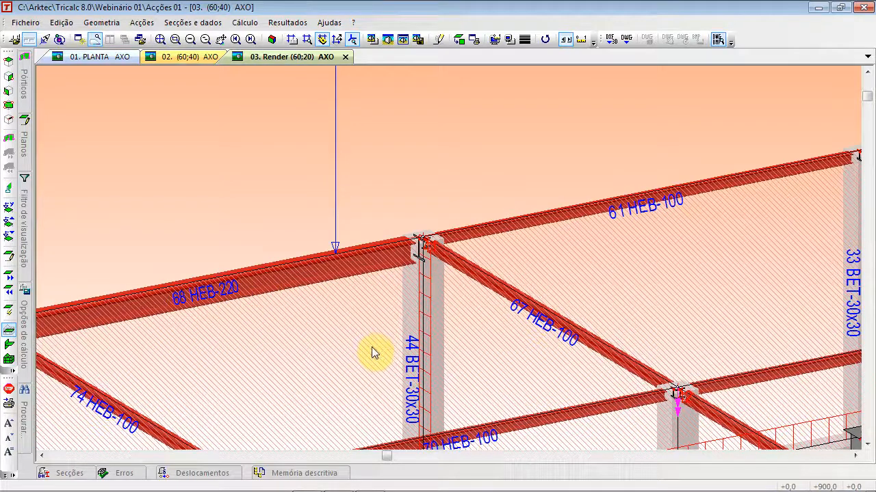
scroll(373, 352, "down", 3)
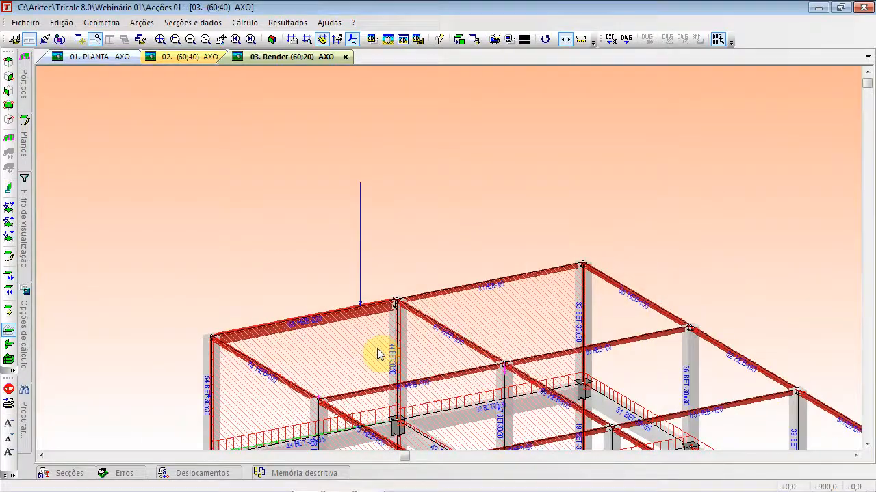
middle_click_drag(443, 389, 407, 228)
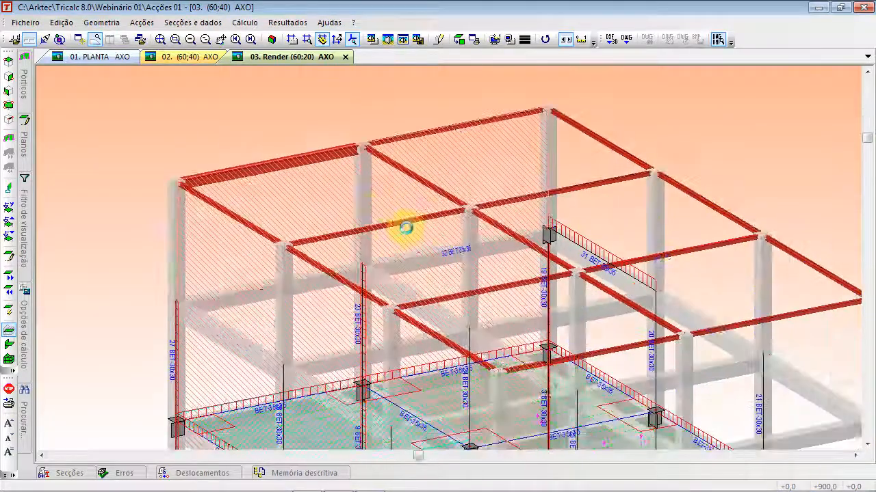
scroll(413, 279, "down", 1)
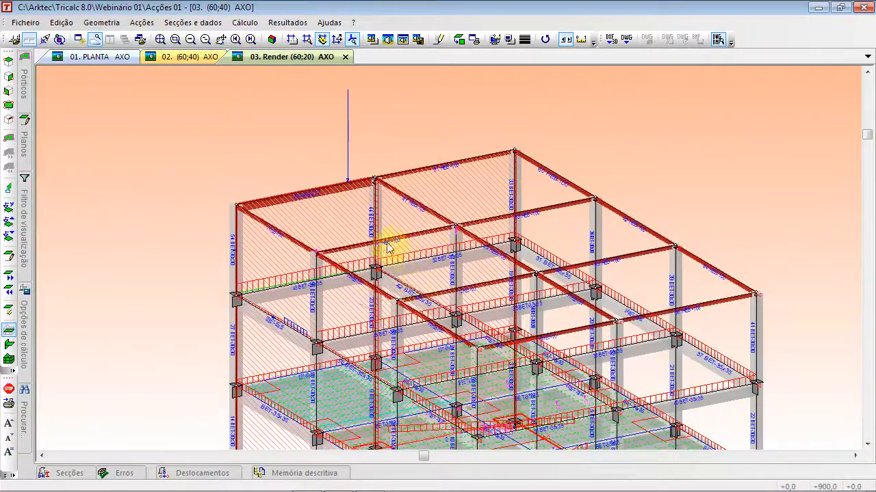
scroll(465, 346, "up", 3)
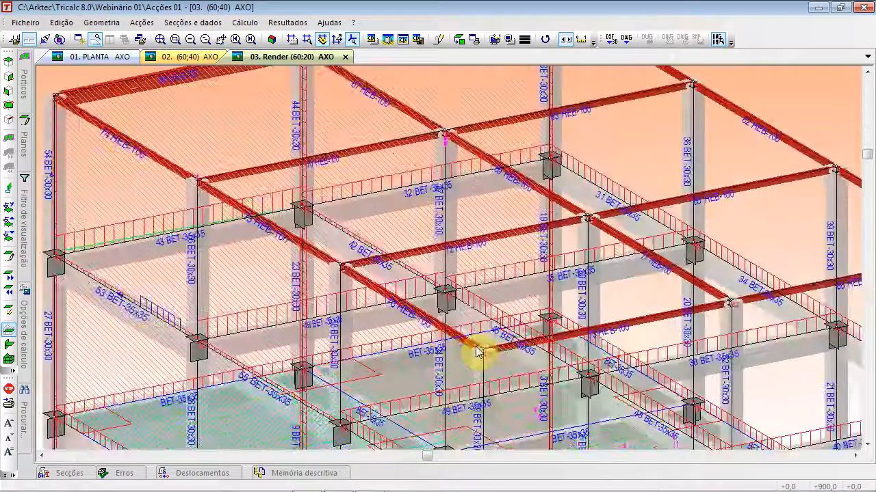
scroll(477, 351, "down", 3)
scroll(475, 345, "down", 1)
middle_click_drag(486, 322, 480, 204)
left_click_drag(463, 236, 463, 263)
- Switch to the course presentation and circle the options icon, TODAS, A Barras, Opções and Geometria on the pre-dimensioning slide
key("alt+Tab")
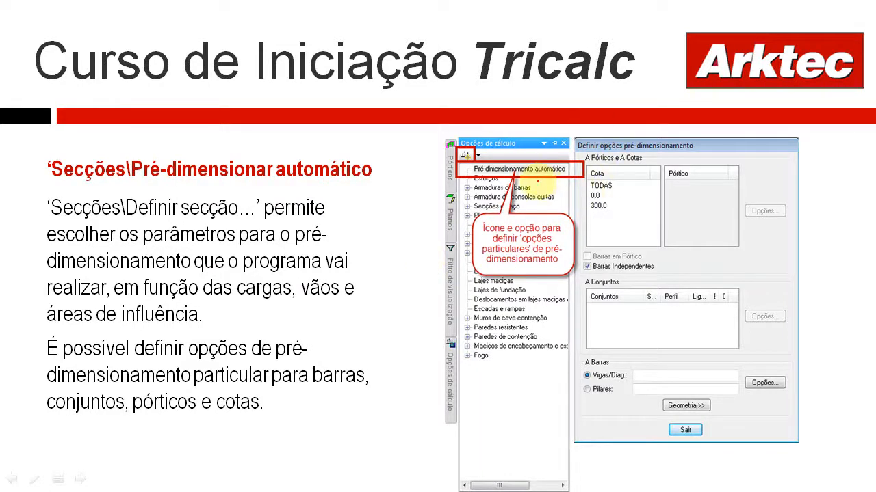
mouse_move(479, 146)
left_mouse_down()
mouse_move(462, 168)
mouse_move(471, 135)
mouse_move(451, 135)
mouse_move(463, 146)
left_mouse_up()
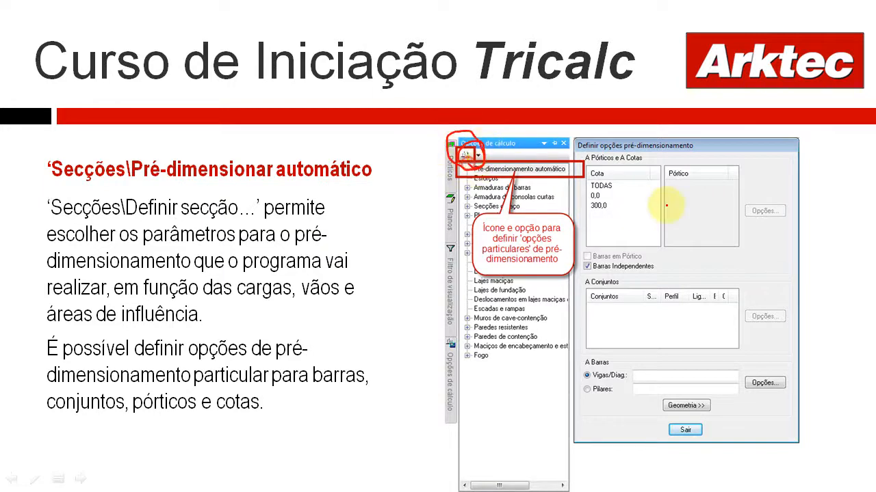
mouse_move(592, 197)
left_mouse_down()
mouse_move(586, 189)
mouse_move(587, 200)
left_mouse_up()
mouse_move(624, 356)
left_mouse_down()
mouse_move(580, 376)
mouse_move(627, 388)
mouse_move(605, 348)
left_mouse_up()
left_click_drag(756, 397, 769, 367)
mouse_move(663, 425)
left_mouse_down()
mouse_move(711, 397)
mouse_move(687, 431)
left_mouse_up()
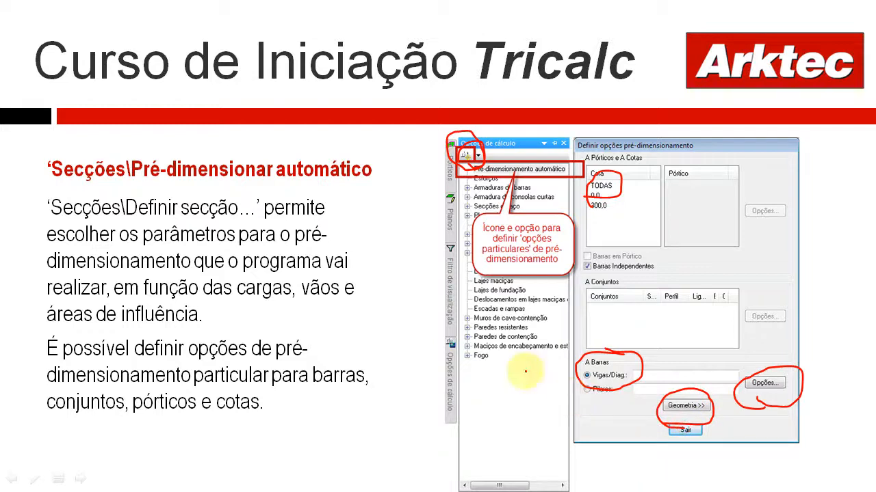
- Advance to the slide on re-assigning sections and draw a box around its heading
key("Right")
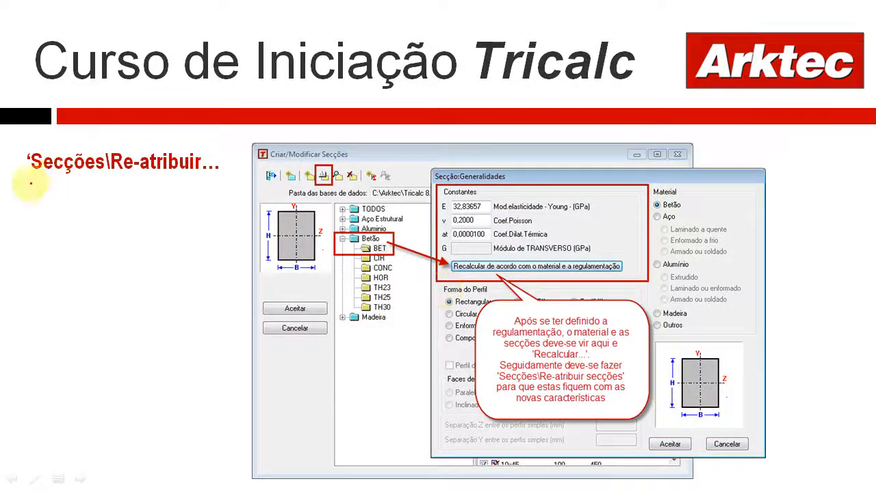
mouse_move(22, 143)
left_mouse_down()
mouse_move(22, 188)
mouse_move(225, 185)
mouse_move(172, 137)
mouse_move(12, 139)
left_mouse_up()
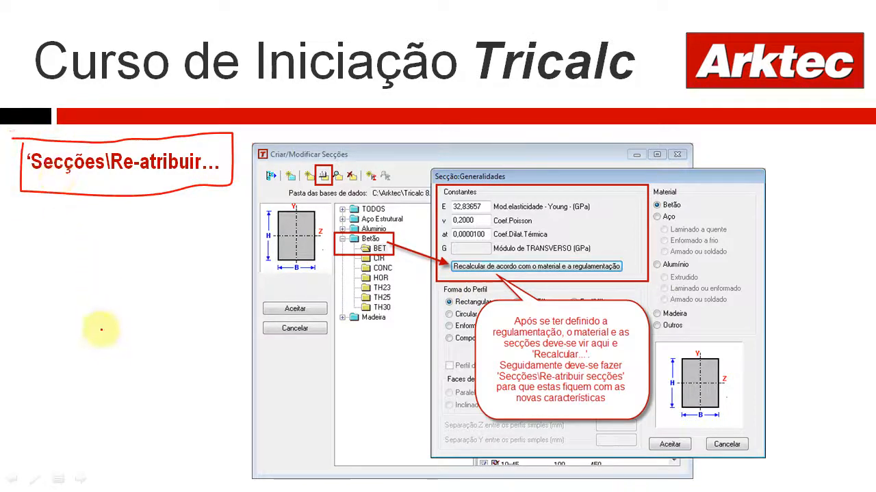
- Switch to Tricalc and set the reinforced concrete for beams and diagonals to C25/30 in the structure's materials
key("alt+Tab")
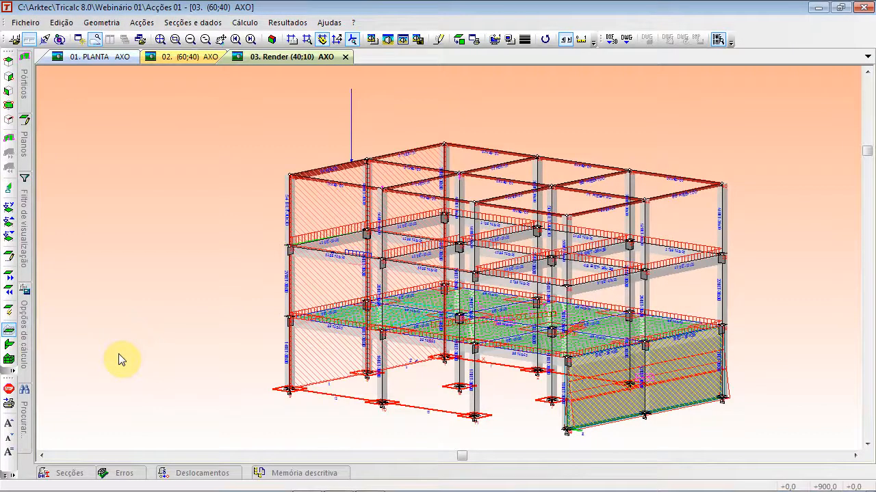
left_click(272, 39)
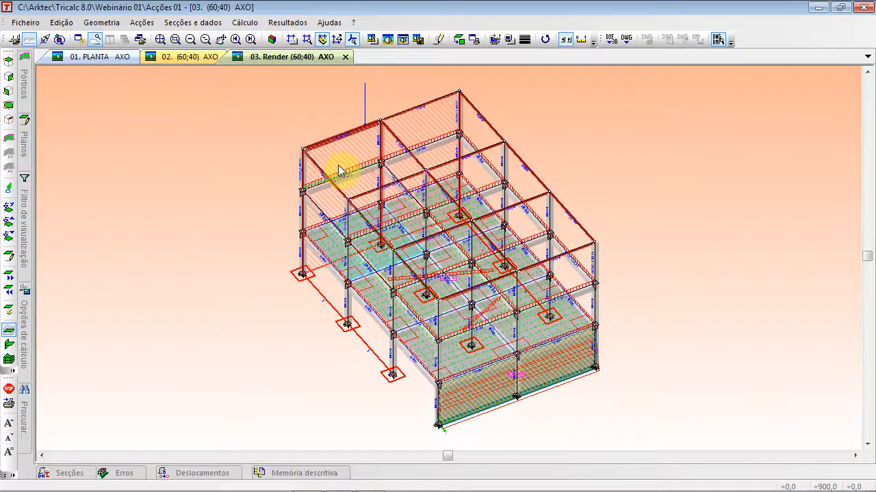
scroll(342, 205, "up", 5)
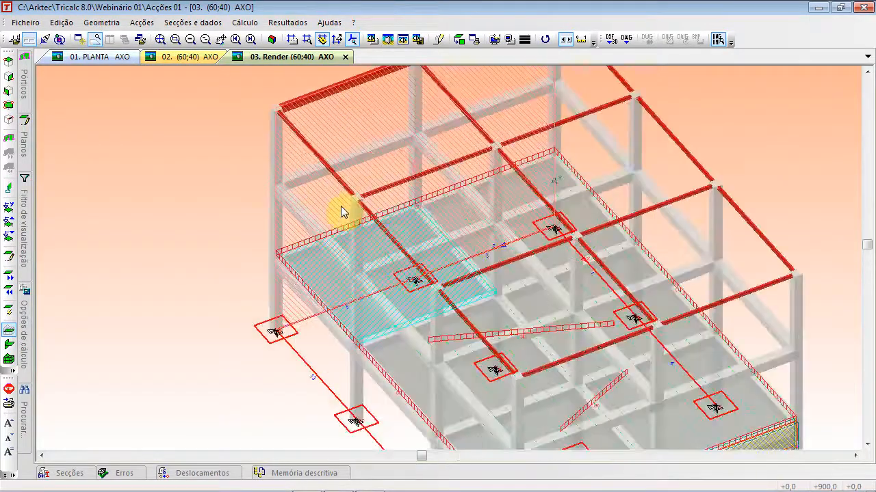
scroll(356, 247, "up", 3)
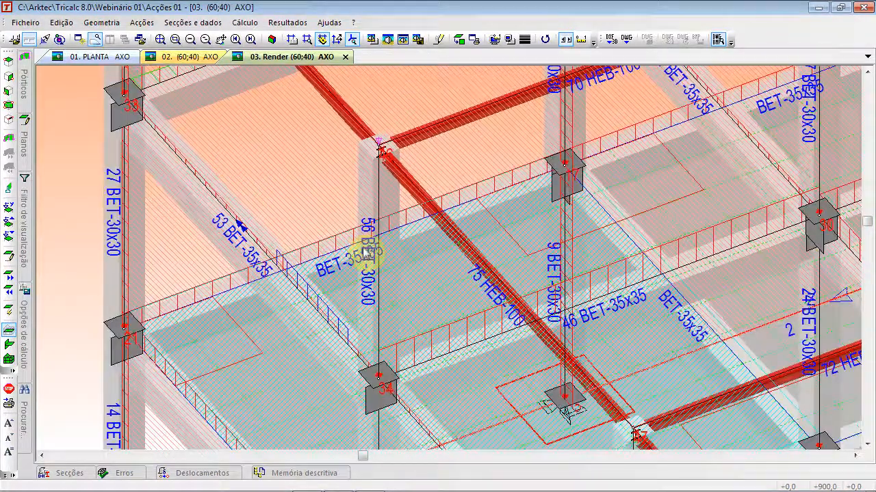
left_click(246, 22)
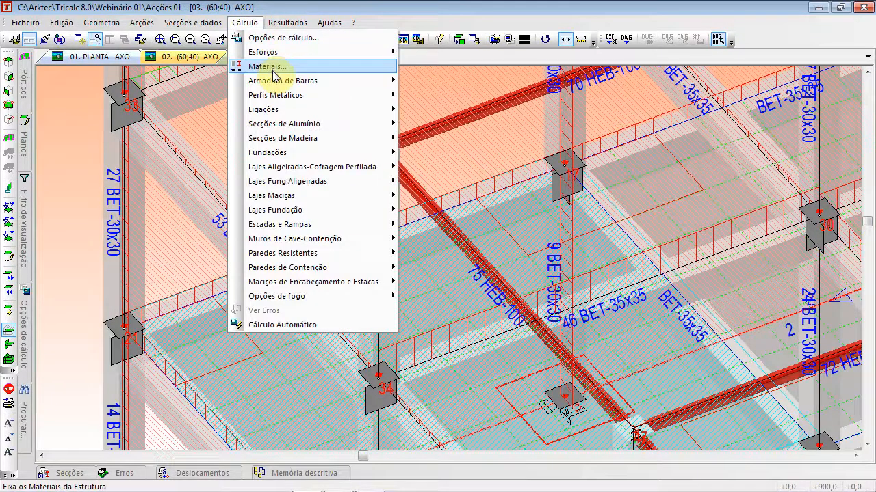
left_click(272, 69)
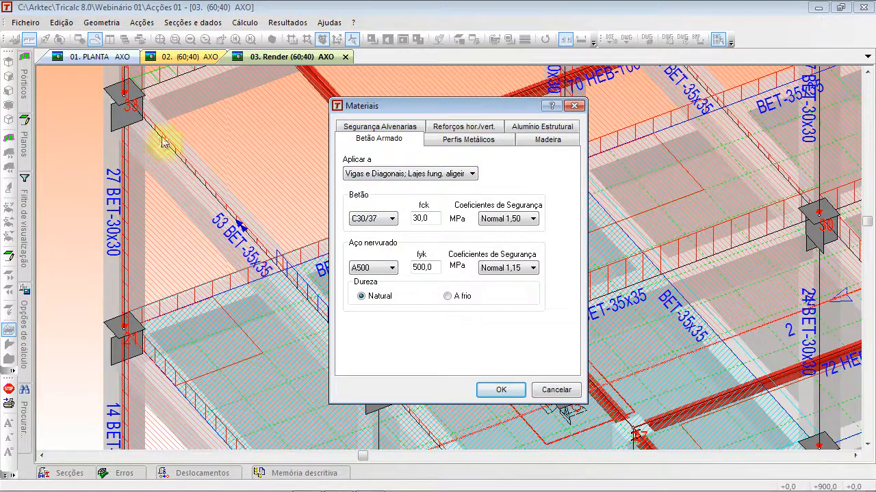
left_click(392, 218)
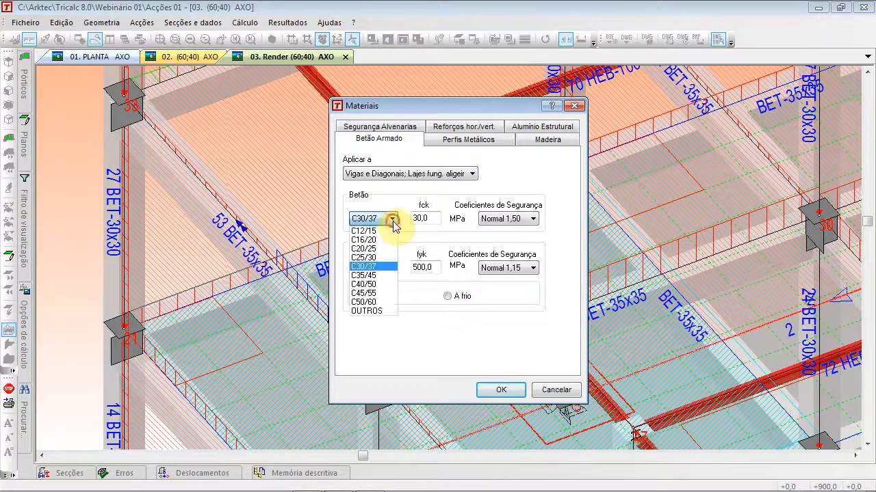
left_click(389, 259)
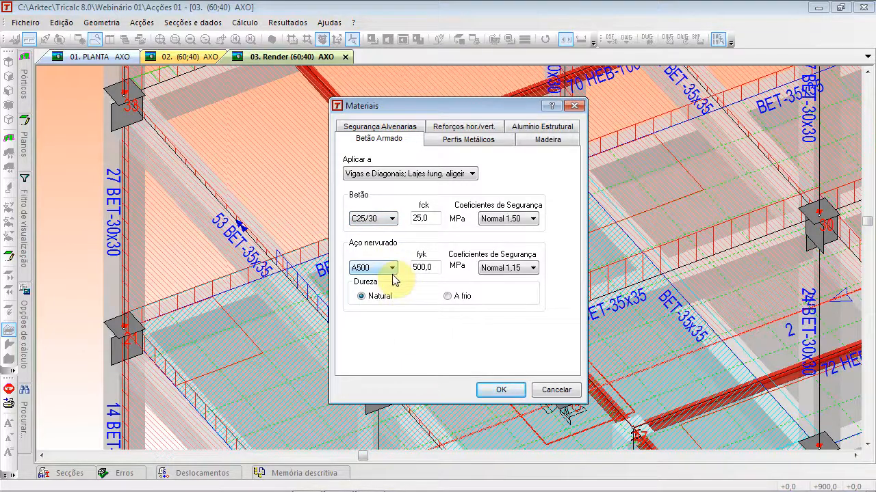
left_click(499, 389)
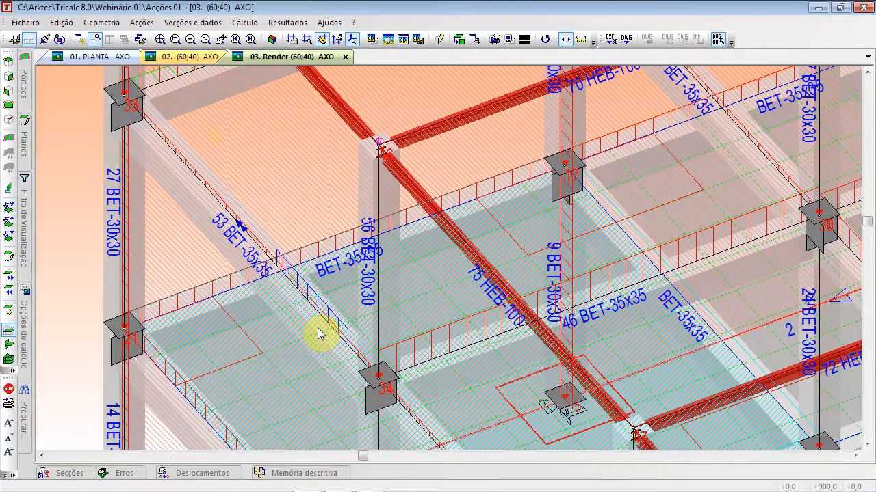
- Re-assign the sections to the frame's bars
left_click(214, 25)
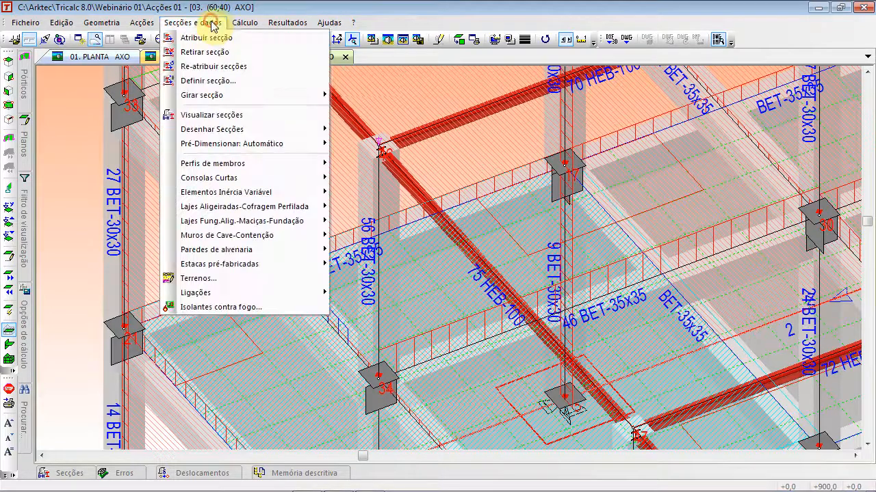
left_click(235, 68)
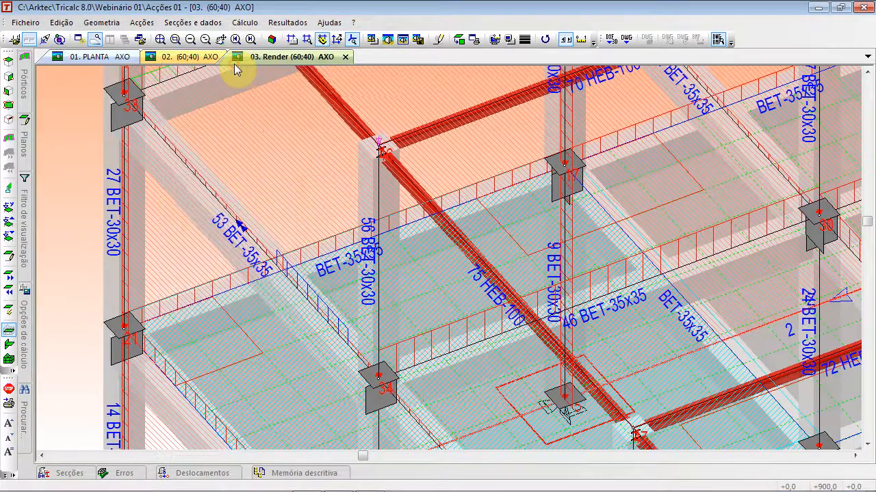
scroll(390, 281, "up", 5)
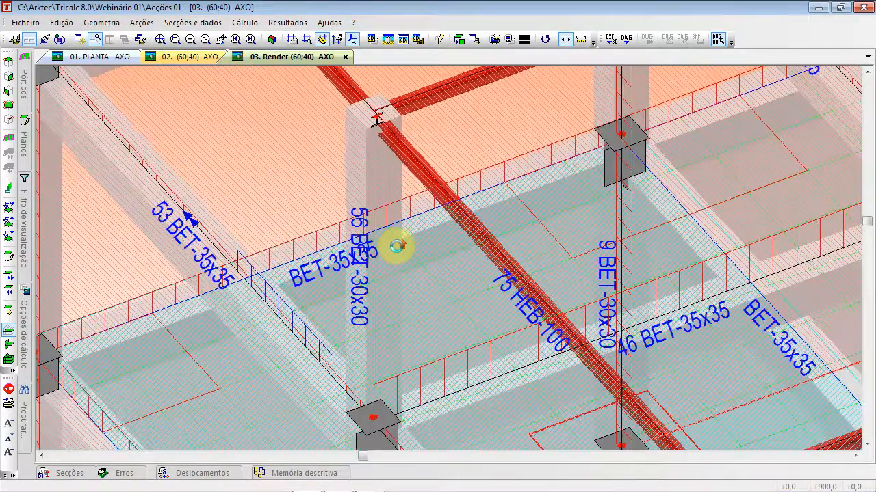
scroll(385, 253, "down", 3)
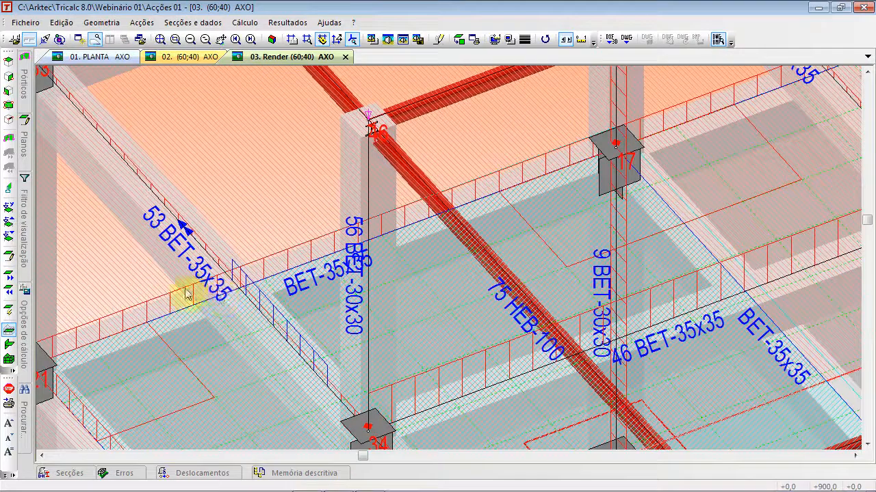
- Check the reinforced concrete settings in the structure's materials and leave them without changes
left_click(245, 22)
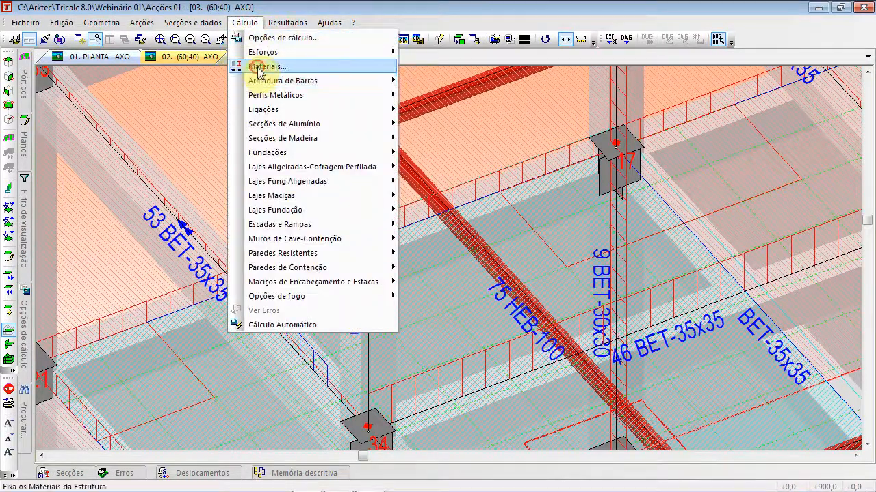
left_click(264, 66)
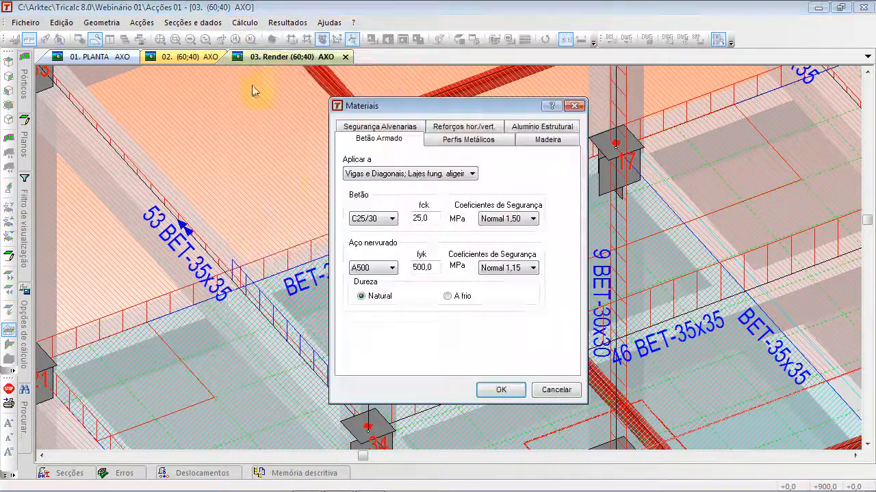
left_click(549, 395)
- Open the general data of the BET concrete section series and recalculate its constants according to the material and regulations
left_click(192, 22)
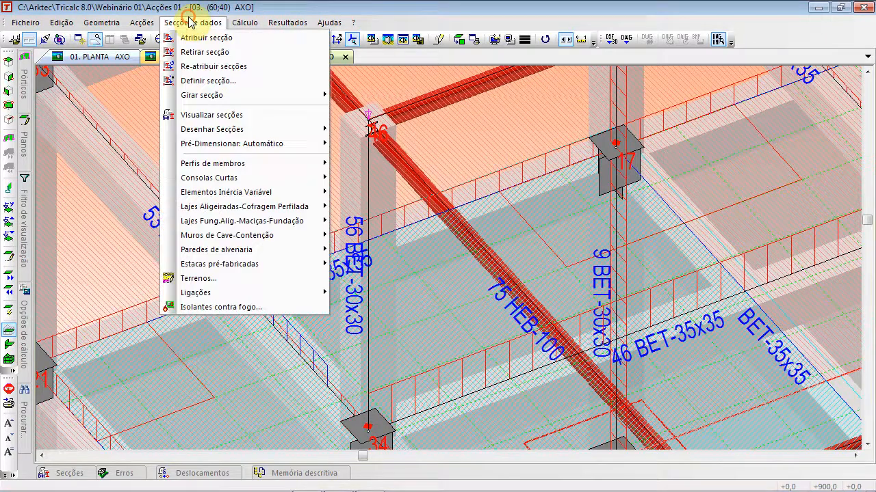
mouse_move(225, 164)
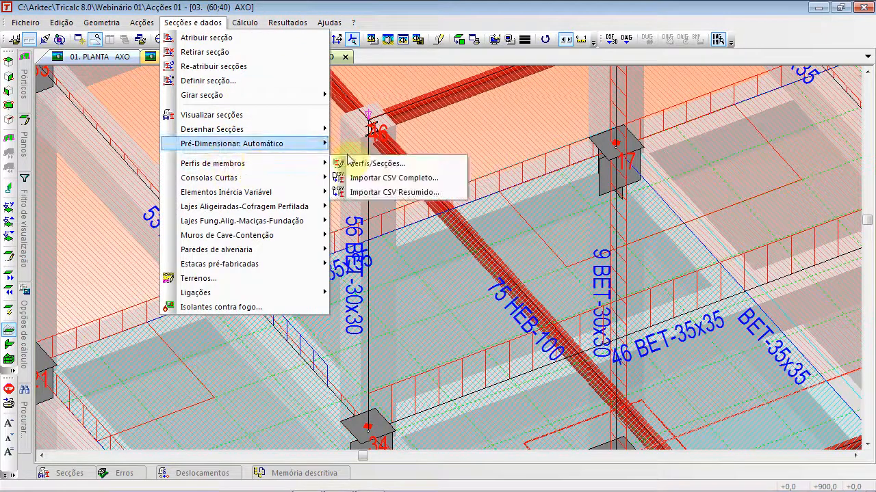
left_click(354, 165)
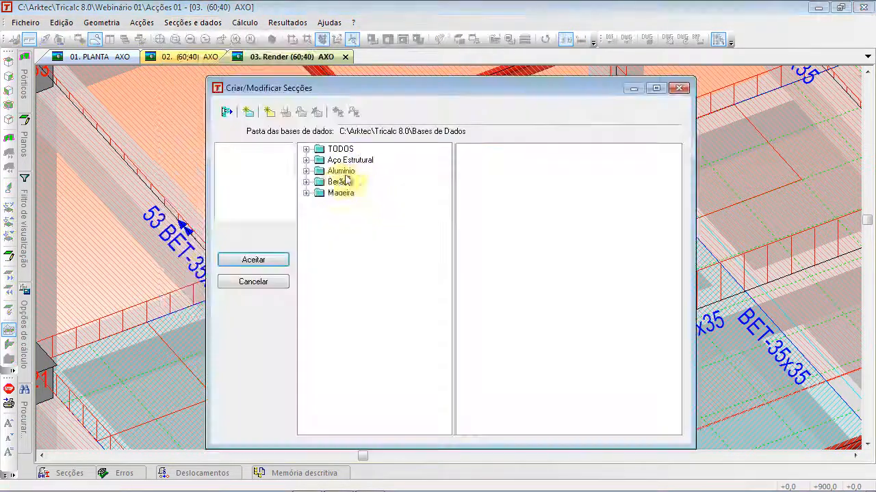
left_click(306, 181)
left_click(336, 182)
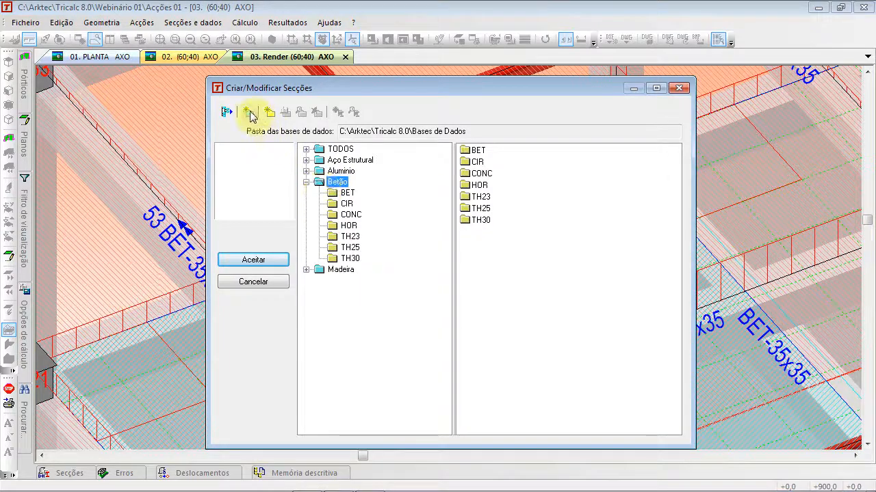
left_click(345, 193)
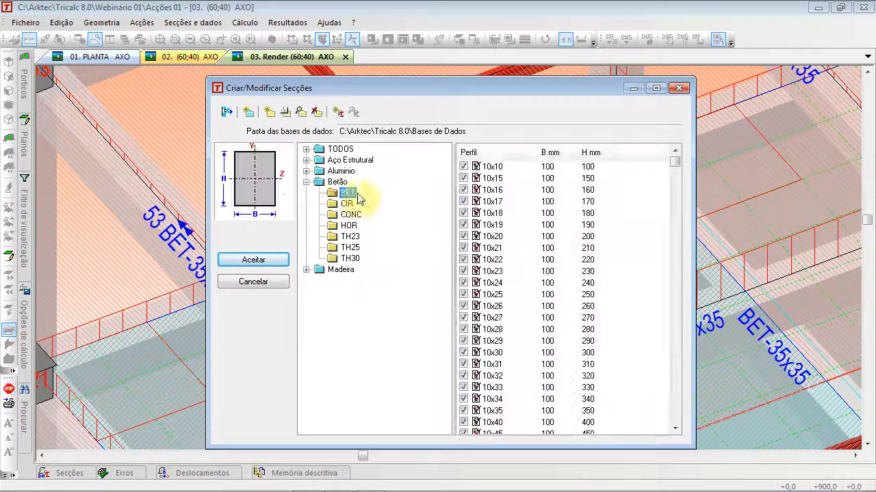
left_click(288, 113)
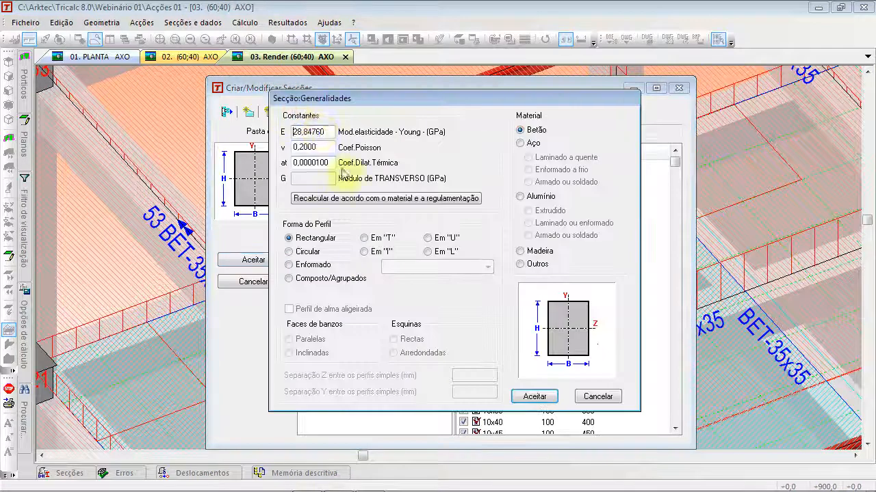
left_click(338, 196)
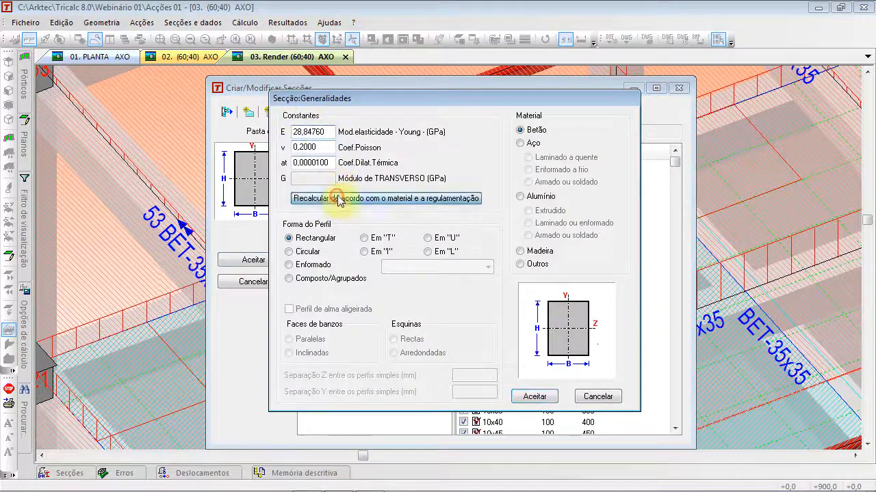
double_click(328, 133)
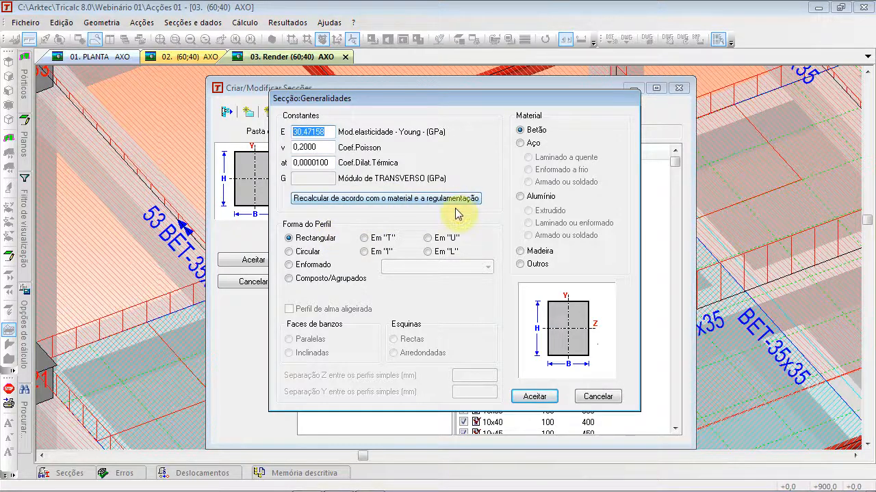
- Switch the BET series material to Aço and back to Betão, recalculate its constants again and accept the section database changes
left_click(520, 144)
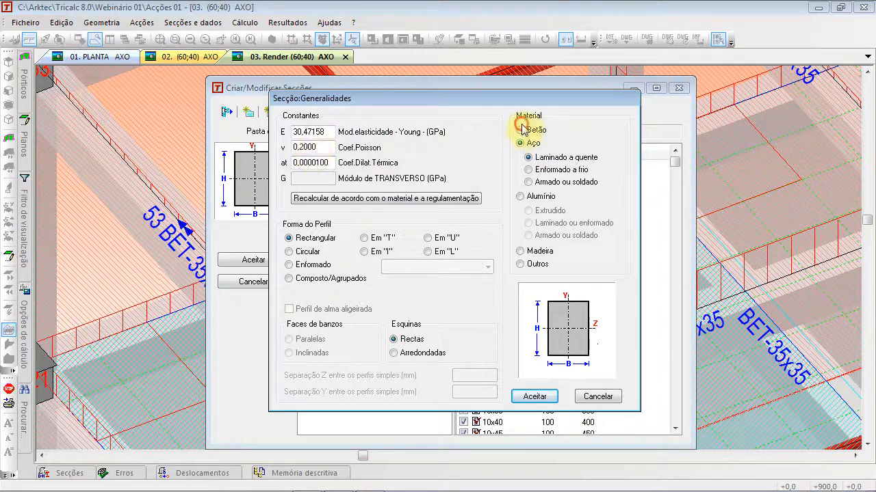
left_click(519, 131)
left_click(395, 199)
left_click(534, 397)
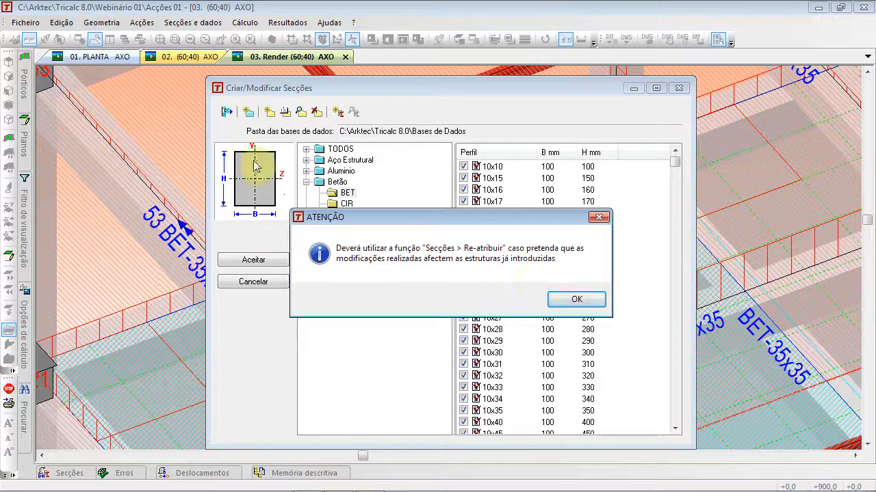
left_click(577, 299)
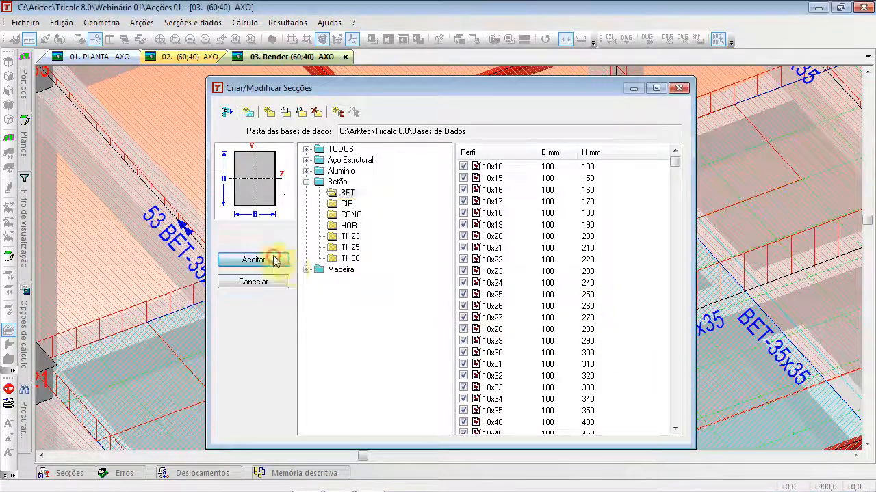
left_click(275, 261)
- Re-assign the sections so the bars take the recalculated characteristics, and show the whole frame
left_click(193, 22)
left_click(205, 64)
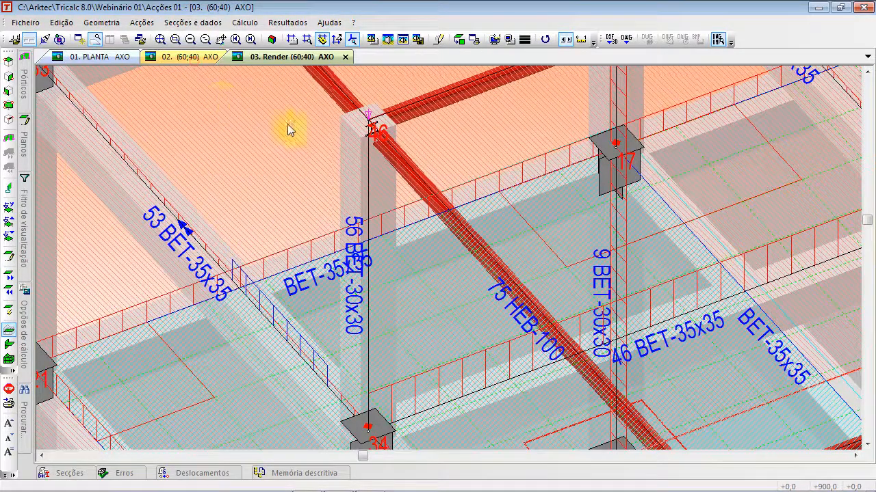
scroll(383, 253, "up", 3)
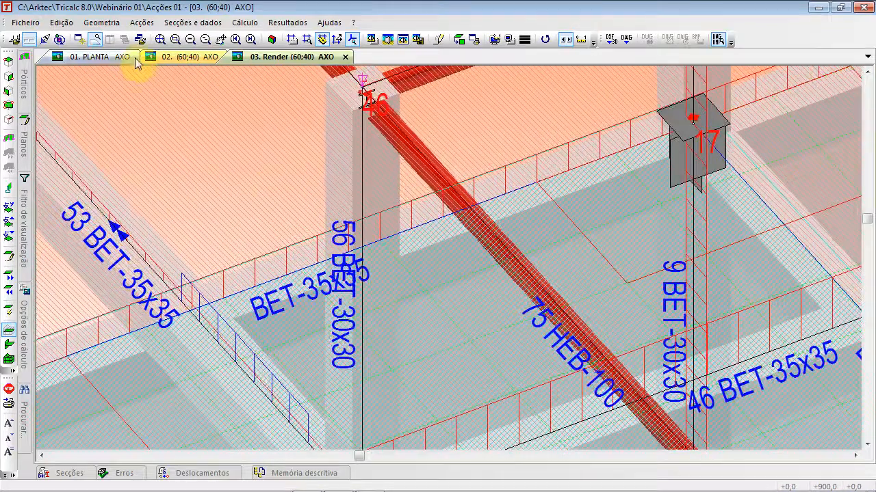
left_click(160, 39)
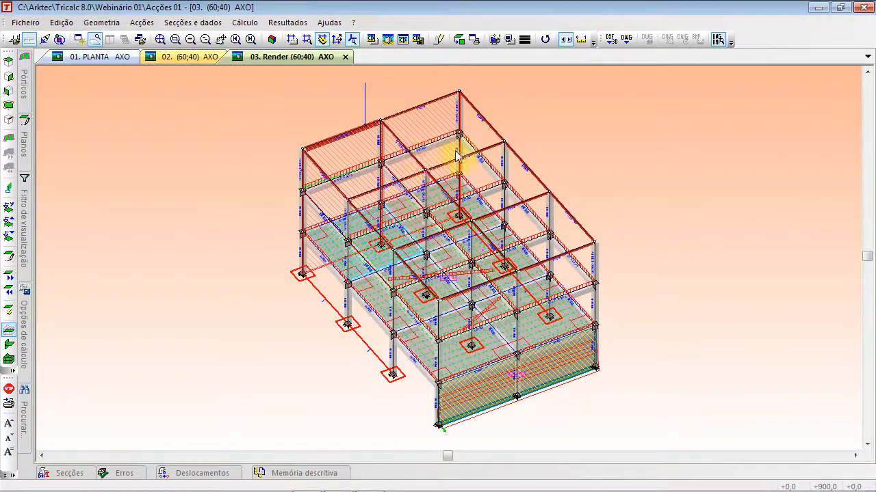
key("Down")
- Switch to the course presentation and advance past the 'Secções' databases slide to the fire insulation database slide
key("alt+Tab")
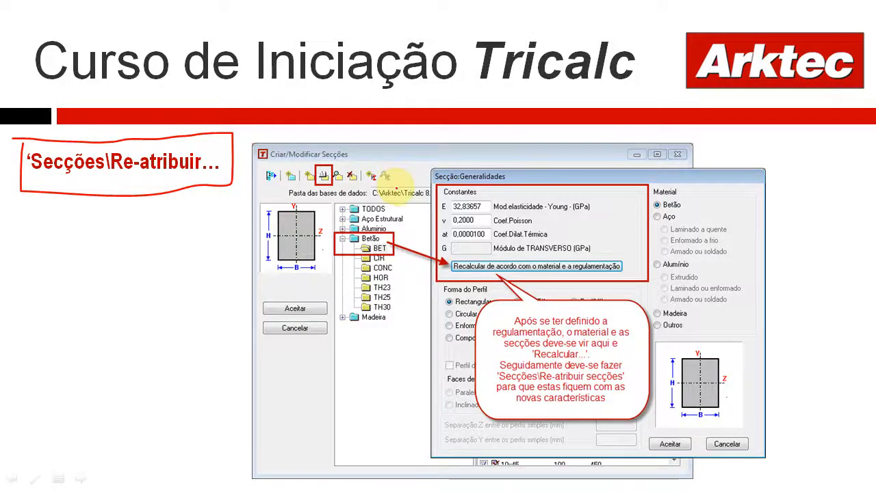
left_click(396, 184)
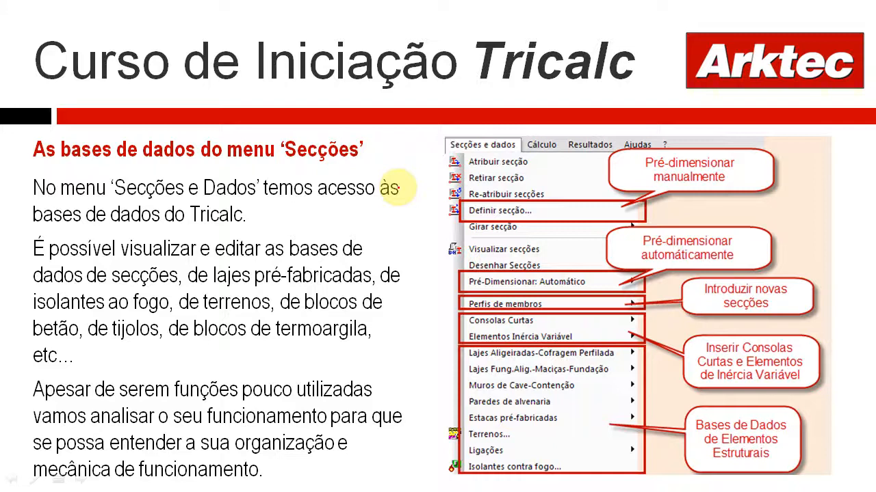
left_click(397, 186)
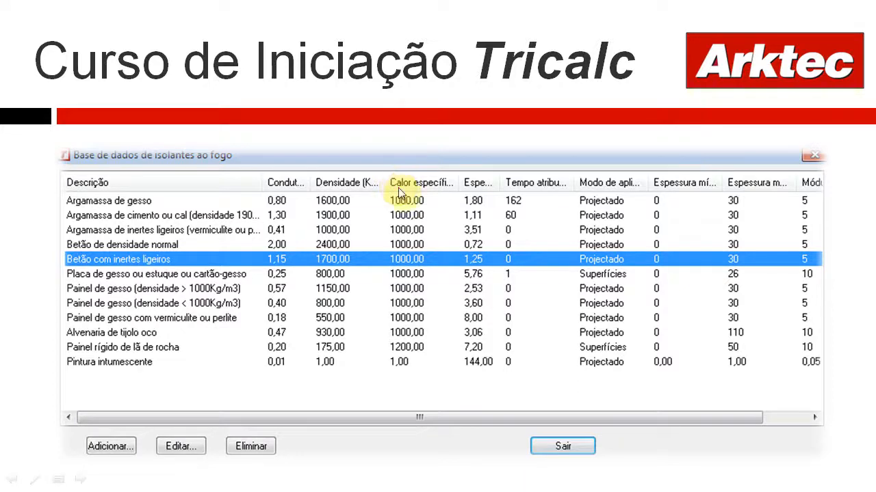
- Switch back to Tricalc and enlarge the upper corner of the frame where the roof beams meet the column
key("alt+Tab")
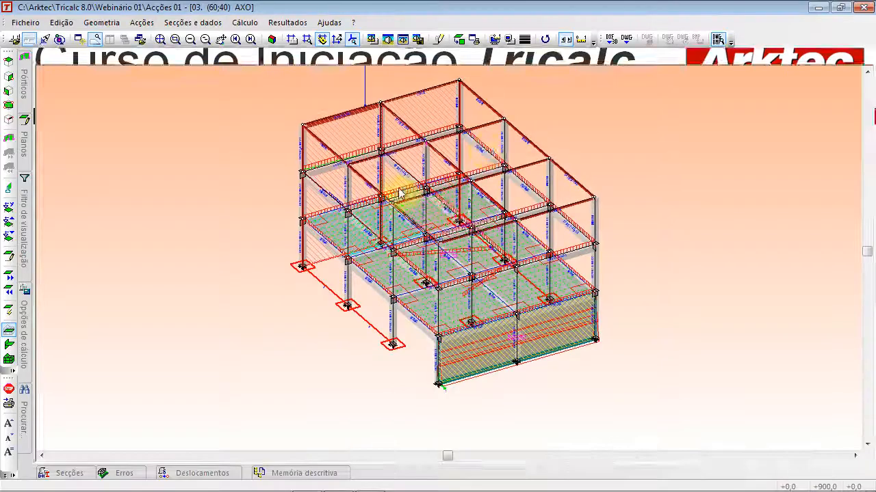
left_click(160, 39)
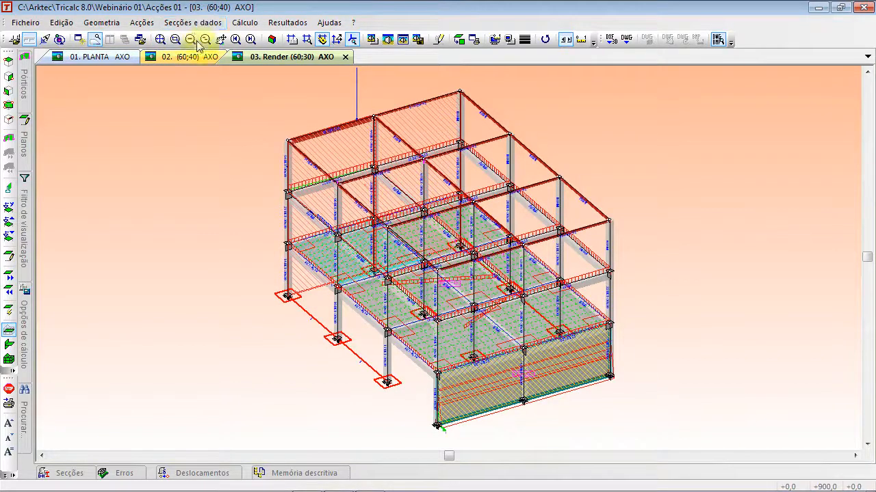
left_click(175, 39)
left_click_drag(274, 120, 320, 218)
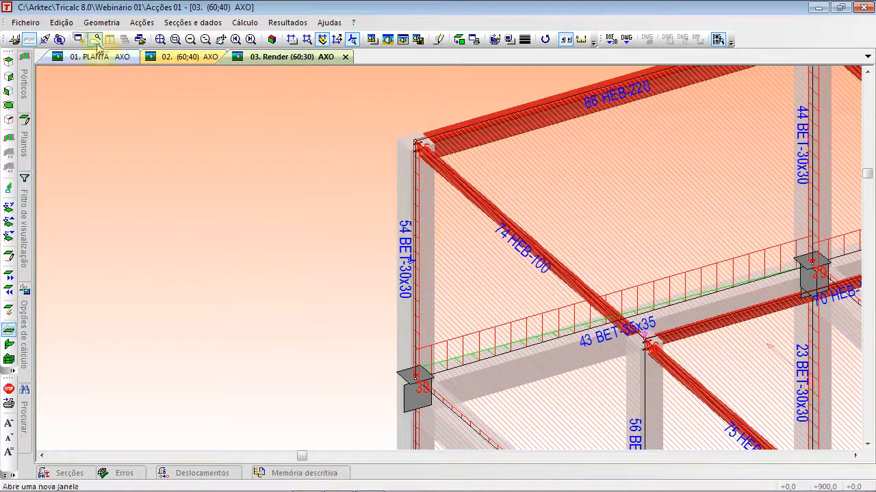
- Open the member profiles database and list the profiles of the Betão series BET
left_click(196, 24)
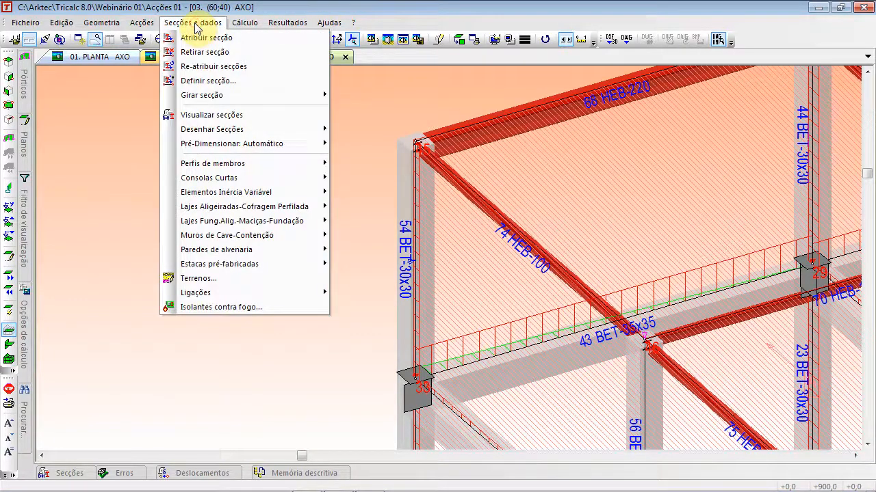
mouse_move(222, 167)
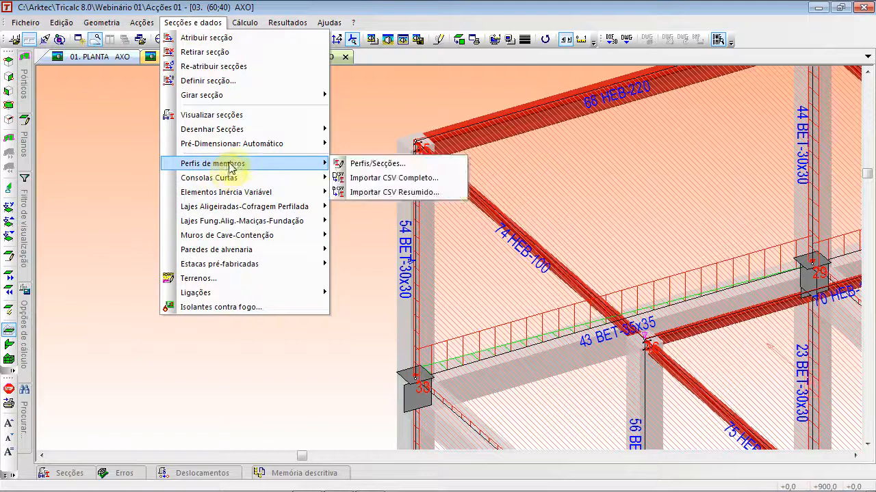
left_click(393, 163)
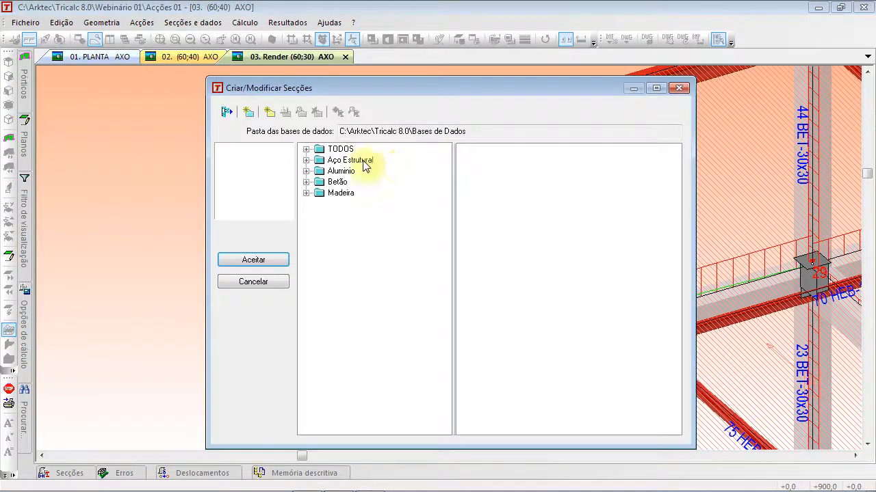
left_click_drag(421, 90, 270, 95)
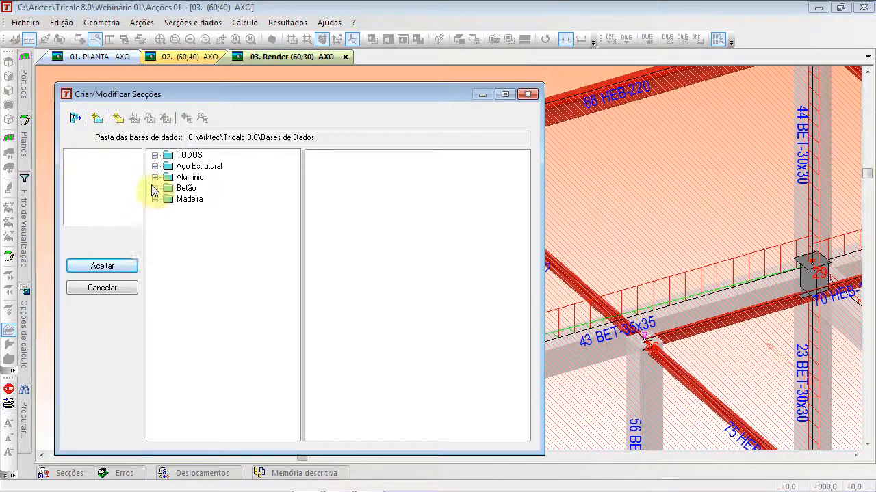
left_click(154, 188)
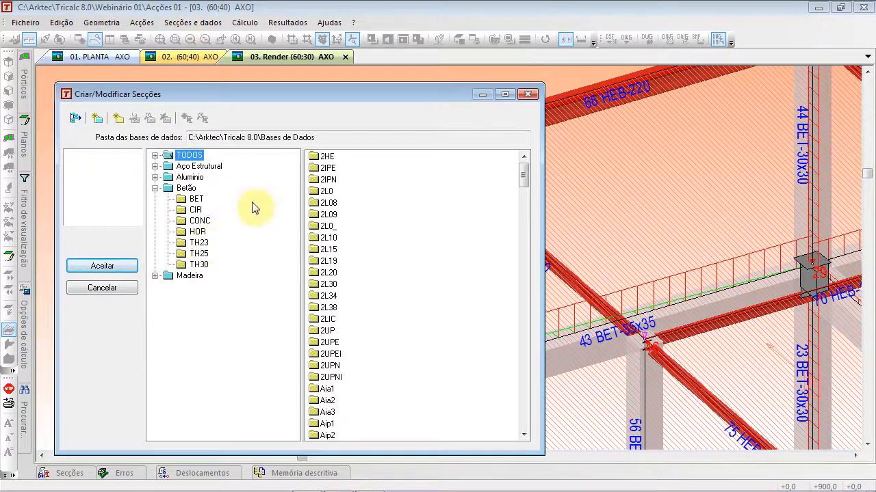
left_click(192, 198)
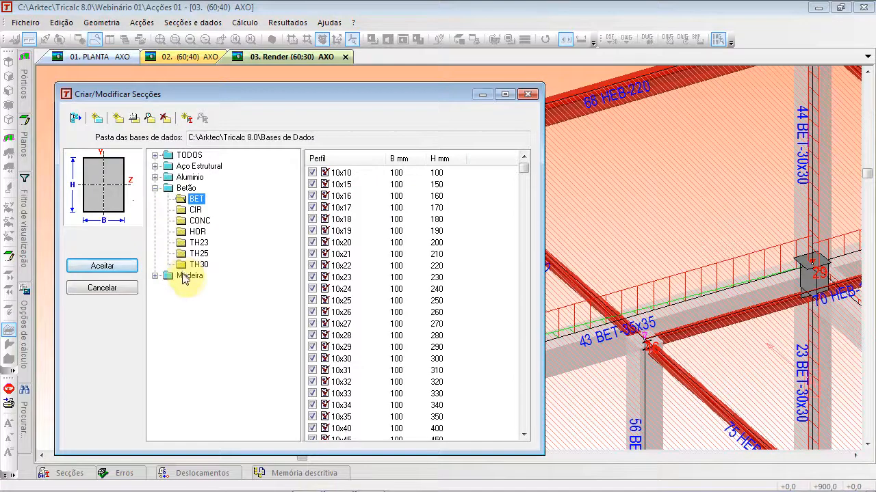
- Deactivate the 10x10, 10x15 and 10x16 profiles of the BET series and activate them again
left_click(313, 173)
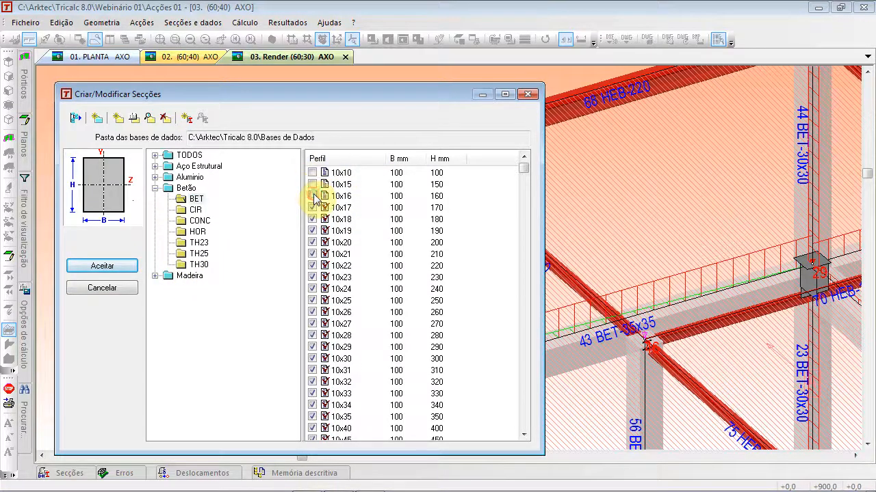
left_click(313, 203)
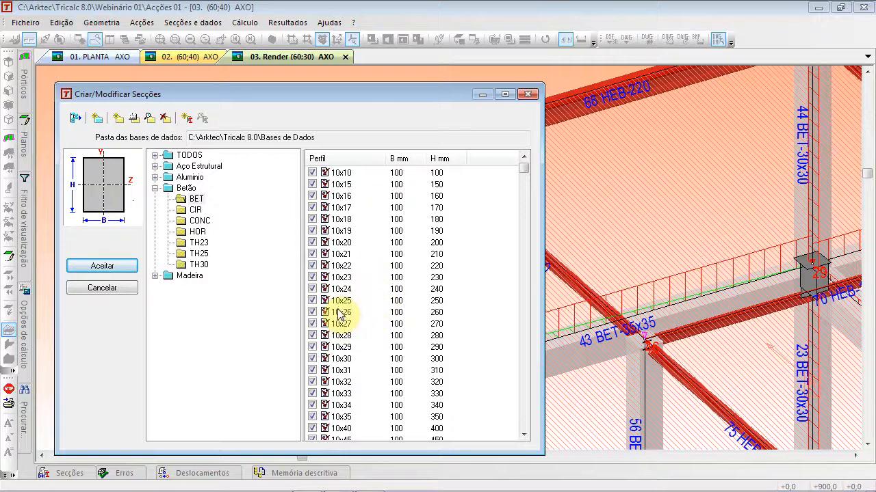
- Look through the BET profile list to examine the available heights for the 100, 150 and 200 mm widths
scroll(336, 362, "down", 10)
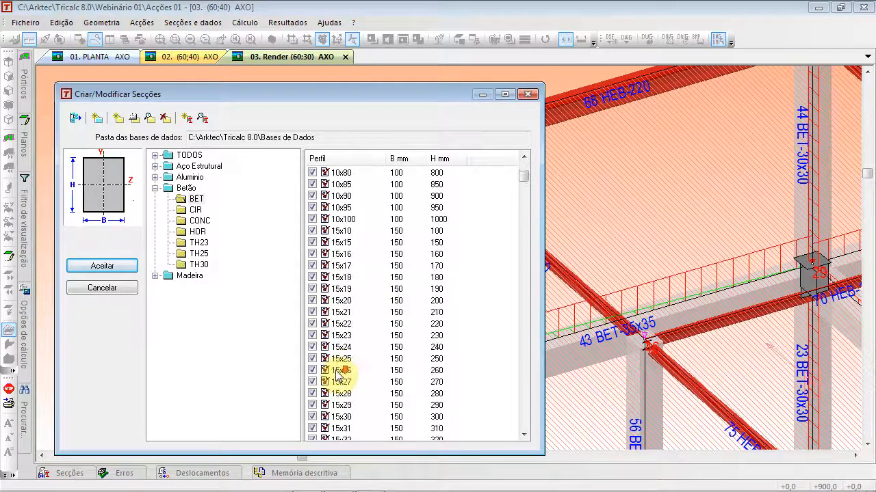
scroll(336, 371, "down", 2)
scroll(336, 370, "down", 2)
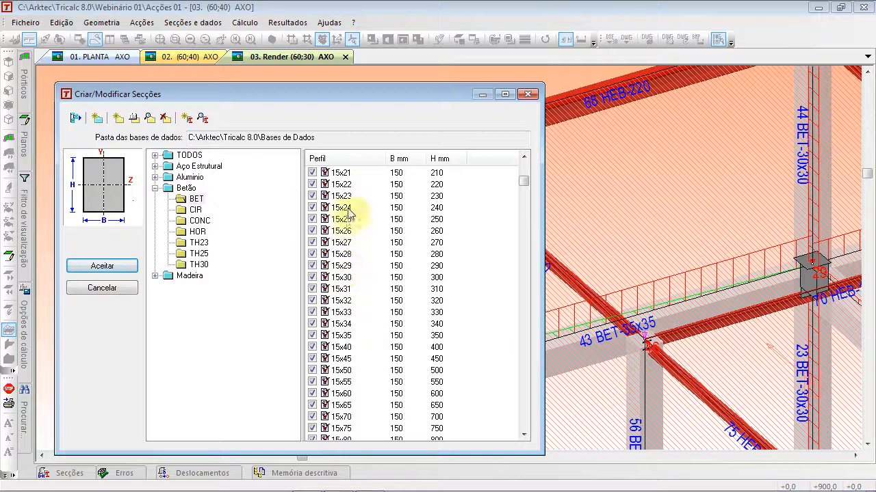
left_click(341, 184)
scroll(342, 226, "up", 2)
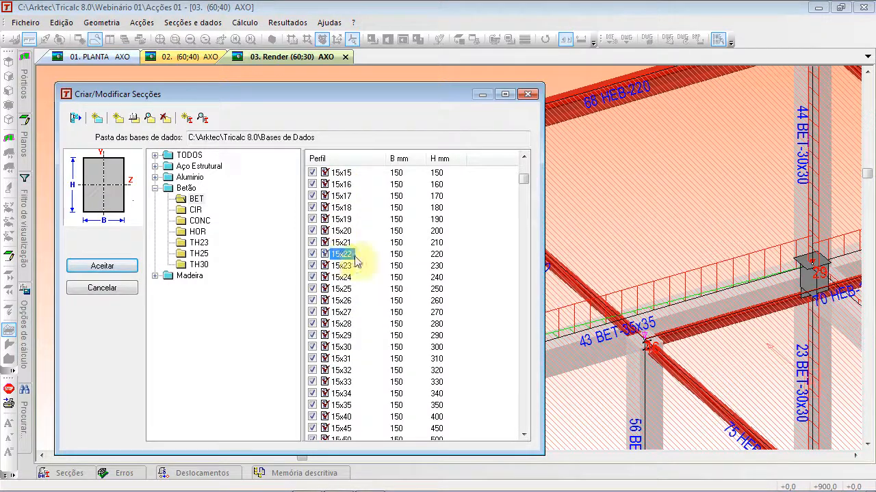
scroll(336, 370, "down", 6)
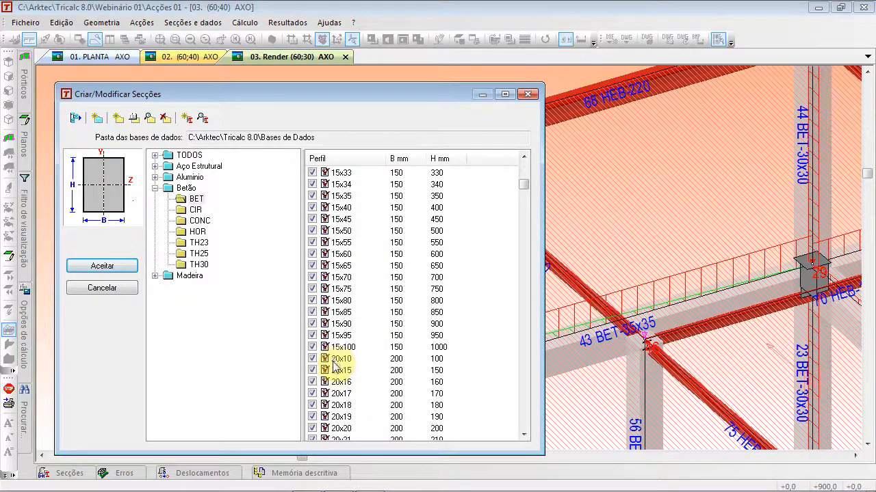
left_click(334, 371)
left_click(338, 383)
scroll(339, 385, "down", 4)
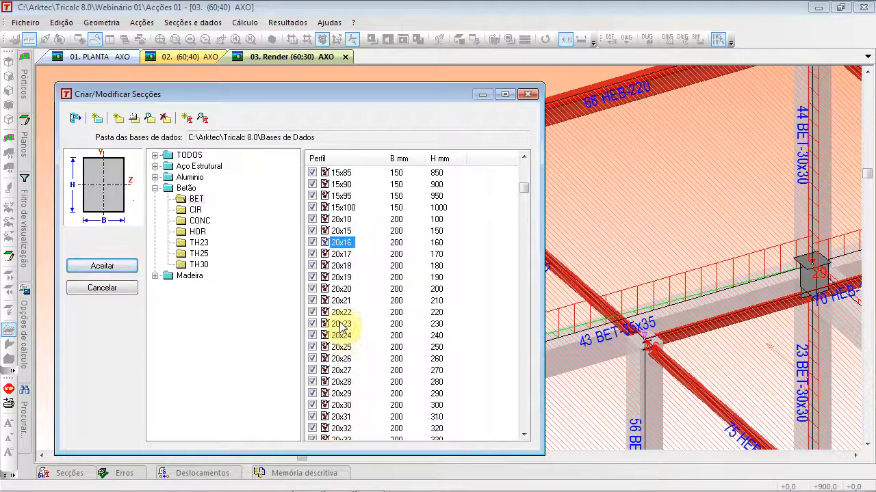
left_click(341, 313)
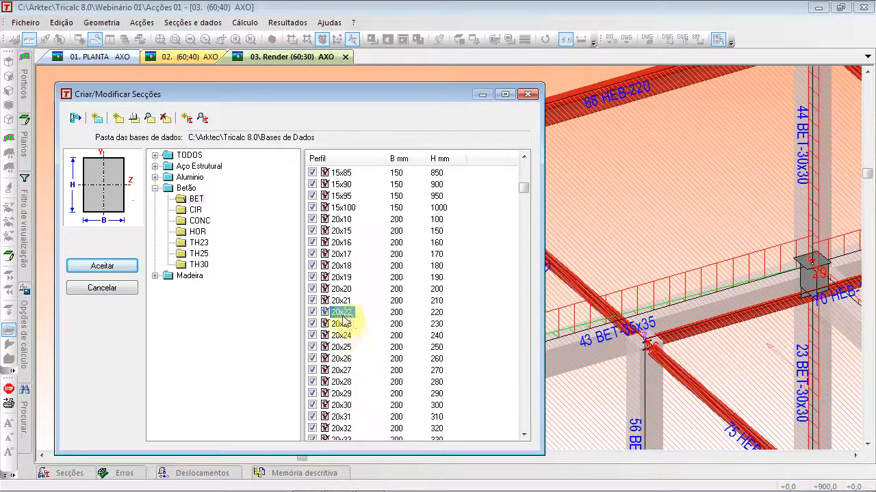
scroll(339, 353, "down", 4)
scroll(337, 356, "up", 4)
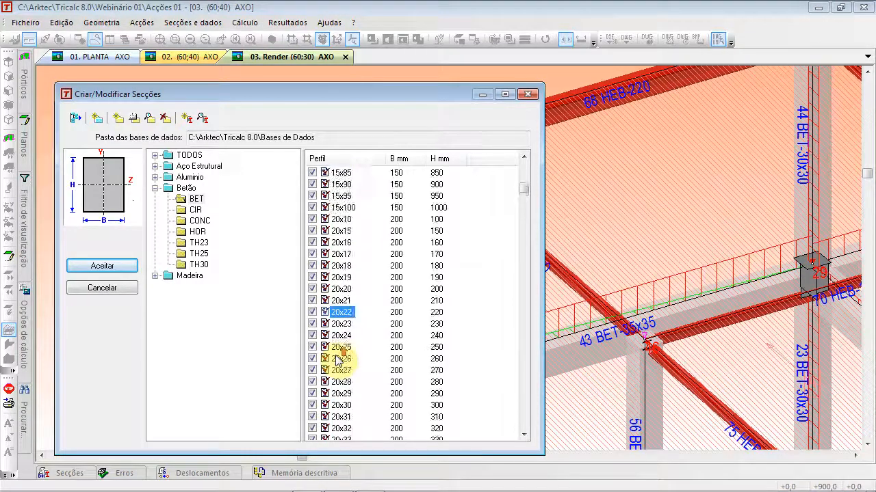
- Open the data of the BET 20x22 profile and examine its dimensions, thicknesses, centre of gravity and weight
left_click(342, 313)
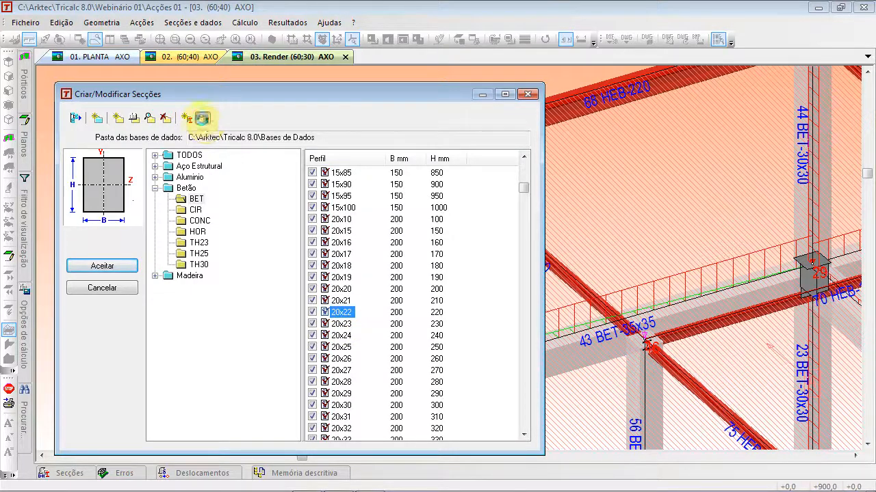
left_click(202, 119)
left_click_drag(387, 134, 411, 149)
left_click_drag(478, 186, 424, 187)
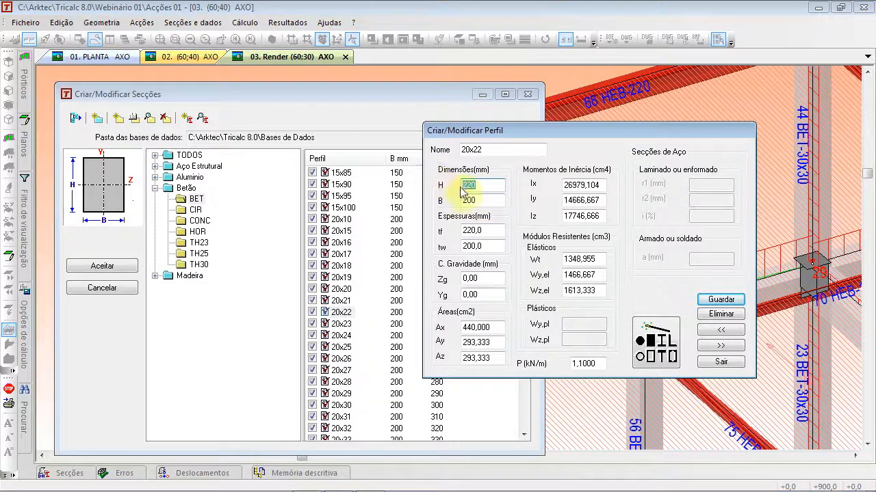
left_click_drag(473, 201, 463, 200)
left_click_drag(494, 231, 485, 231)
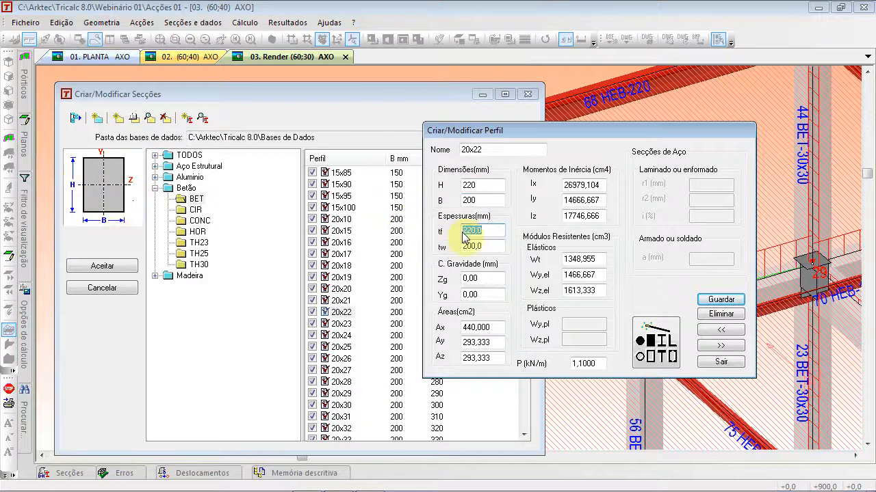
left_click(489, 277)
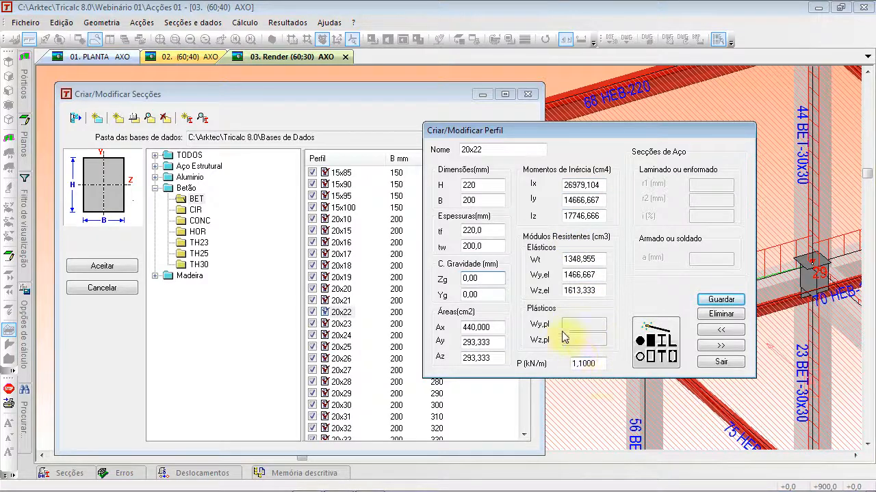
left_click_drag(600, 363, 514, 375)
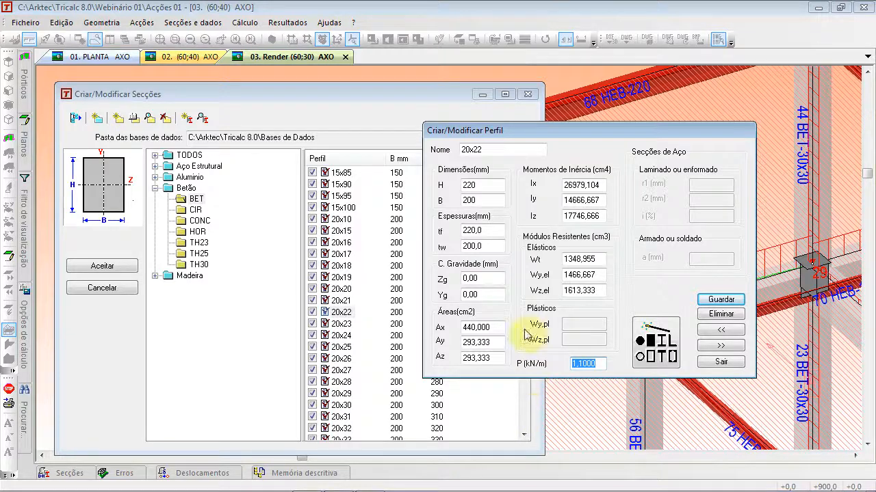
- Rename the profile to 22x22 and set its width B and thickness tw to 220 mm
left_click(470, 149)
key("BackSpace")
type("2")
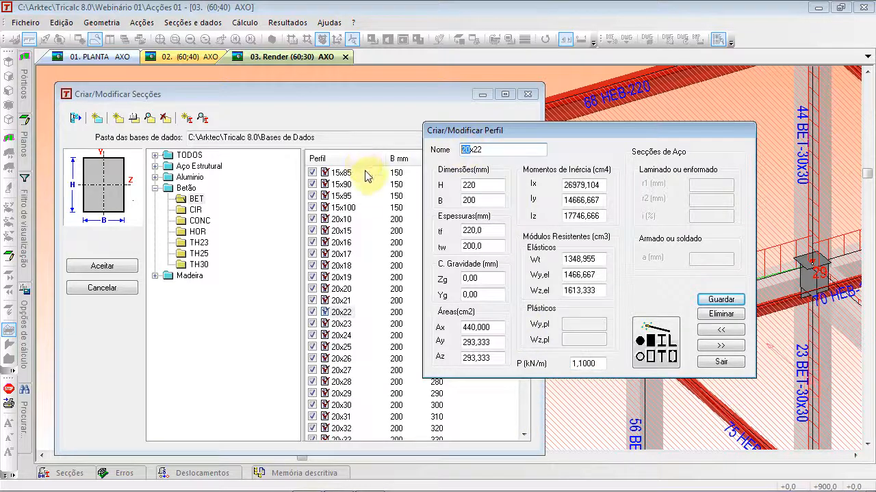
left_click(469, 189)
double_click(477, 197)
type("220")
double_click(482, 246)
type("22")
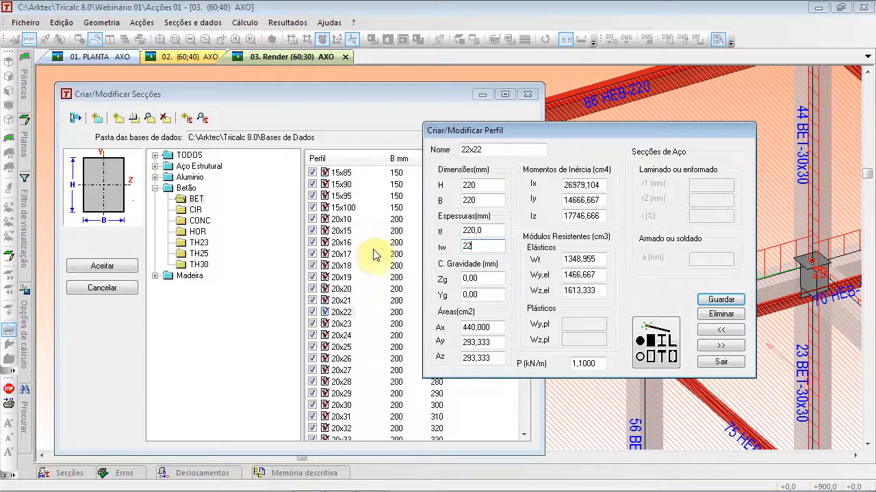
type("0")
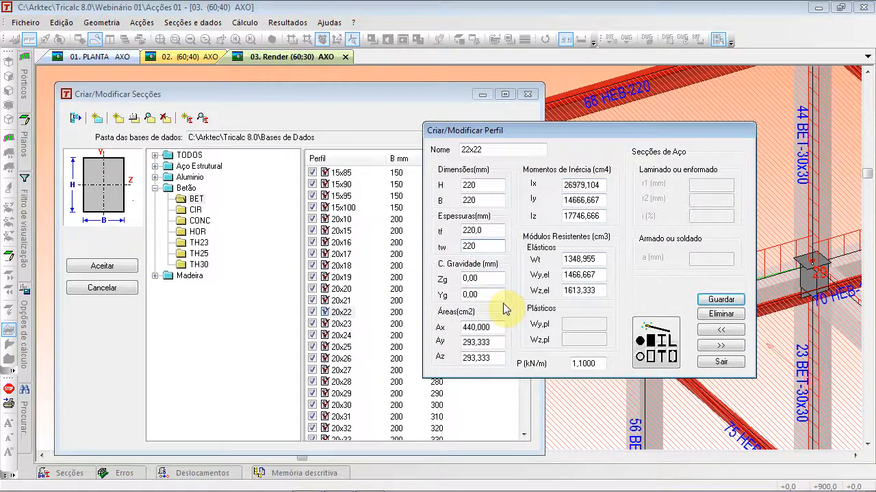
- Recalculate the 22x22 profile's constants automatically, save it in the BET series and leave the profile data
left_click(653, 346)
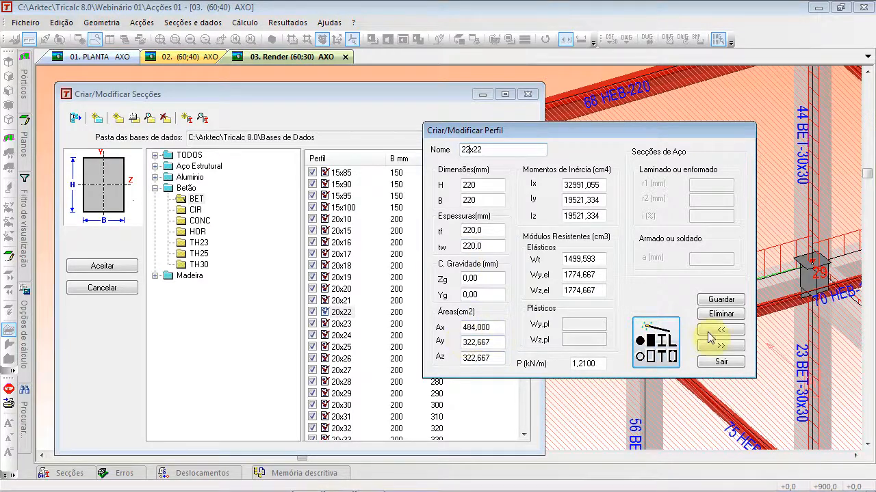
double_click(585, 363)
left_click(720, 301)
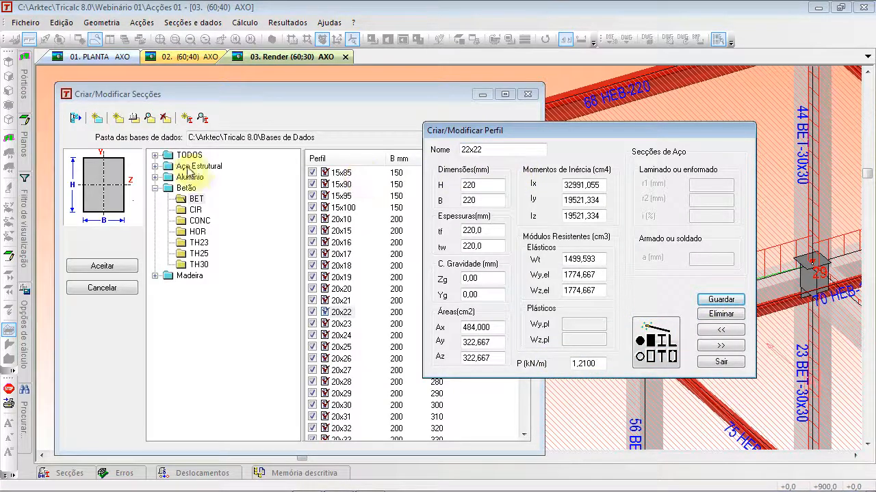
left_click(725, 364)
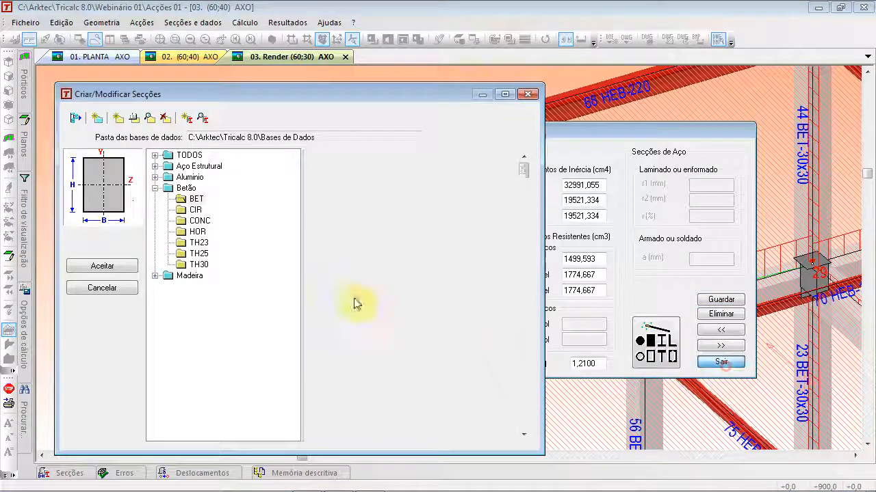
- Examine the data of the cold-formed steel profile 80.3,0 in the NBE EA 95 _CF series, then close it
left_click(156, 189)
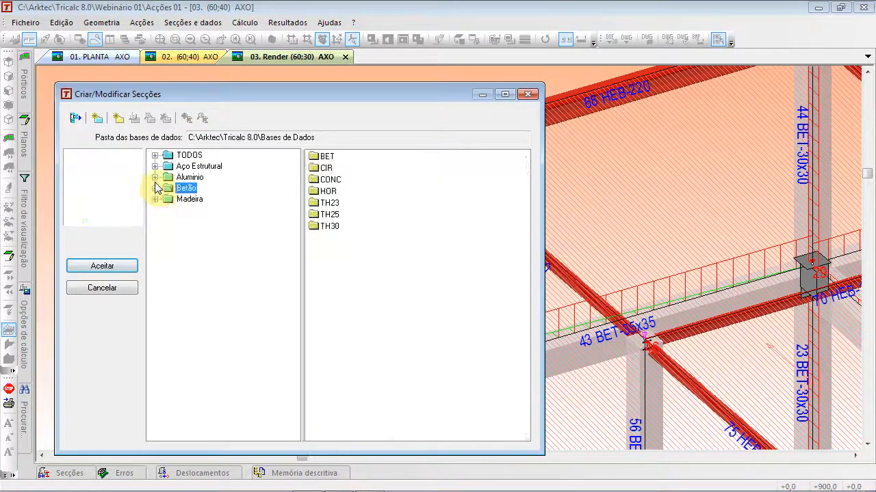
left_click(155, 166)
left_click(169, 178)
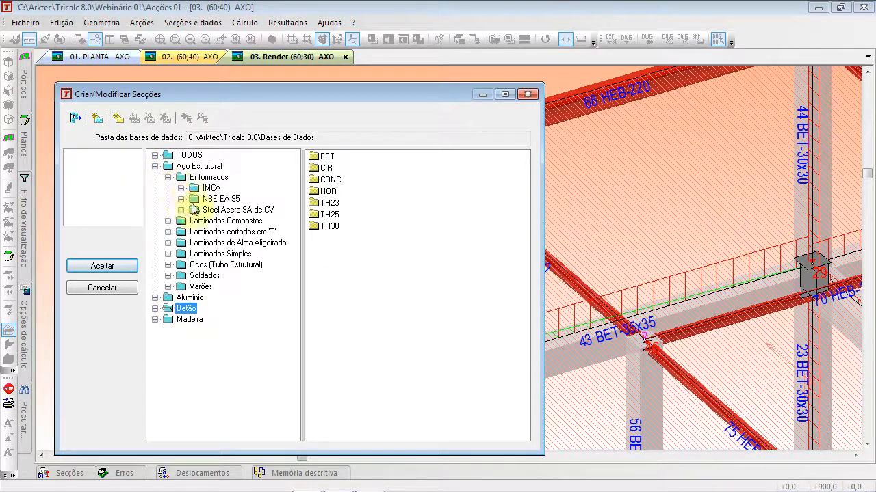
left_click(182, 199)
left_click(220, 231)
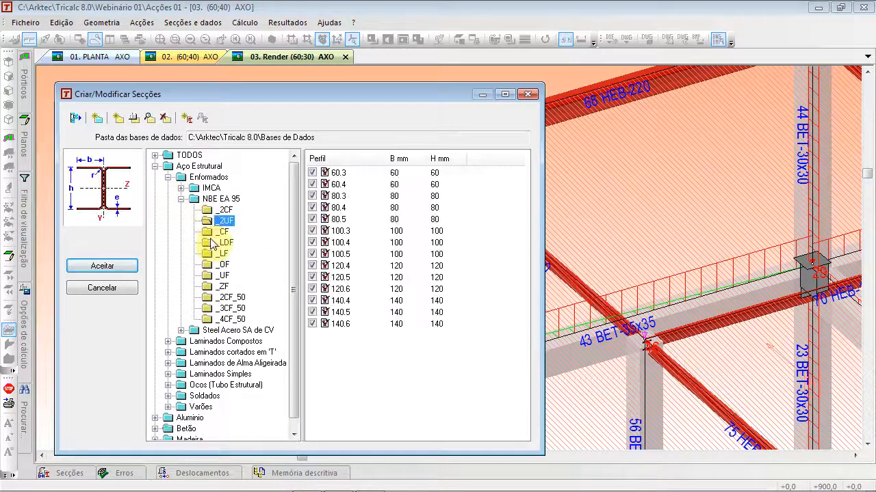
left_click(340, 231)
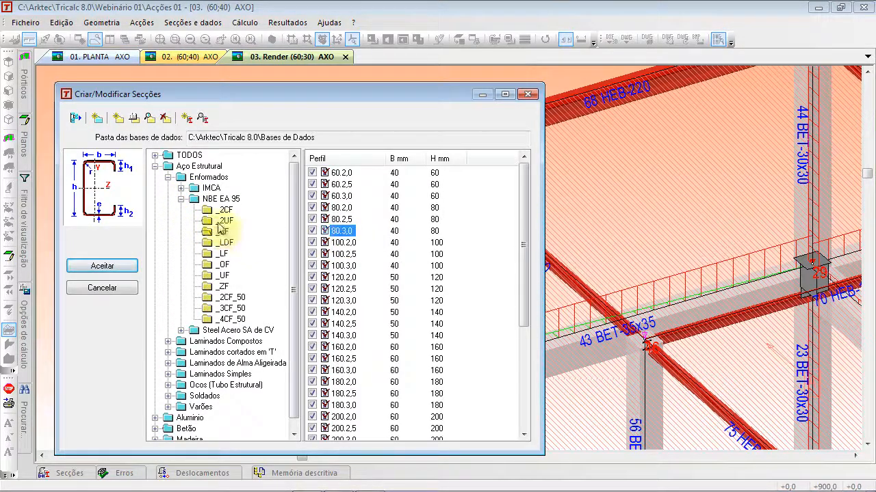
left_click(205, 118)
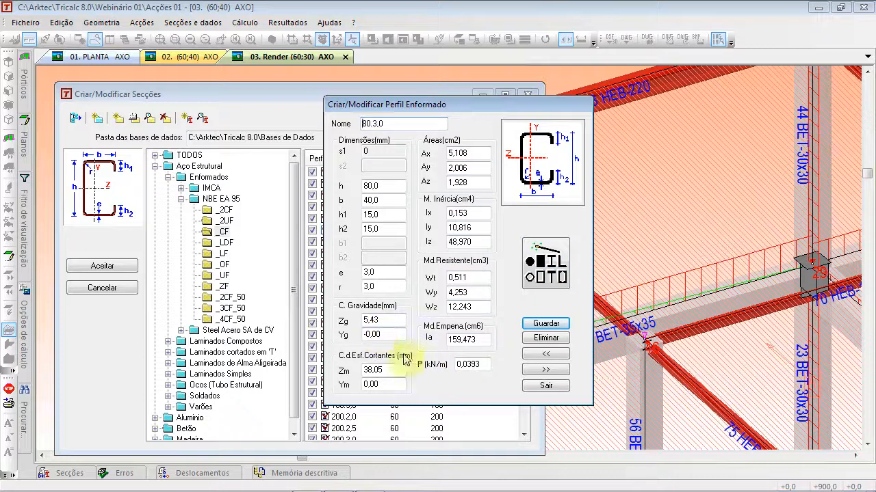
left_click(535, 388)
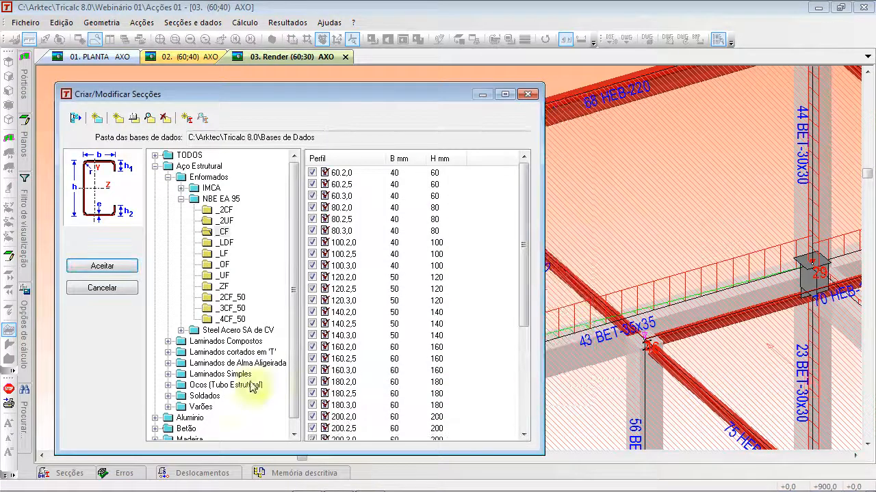
- Find the 22x22 profile at the end of the Betão BET series and open its data
left_click(155, 429)
left_click(196, 363)
left_click_drag(522, 172, 510, 460)
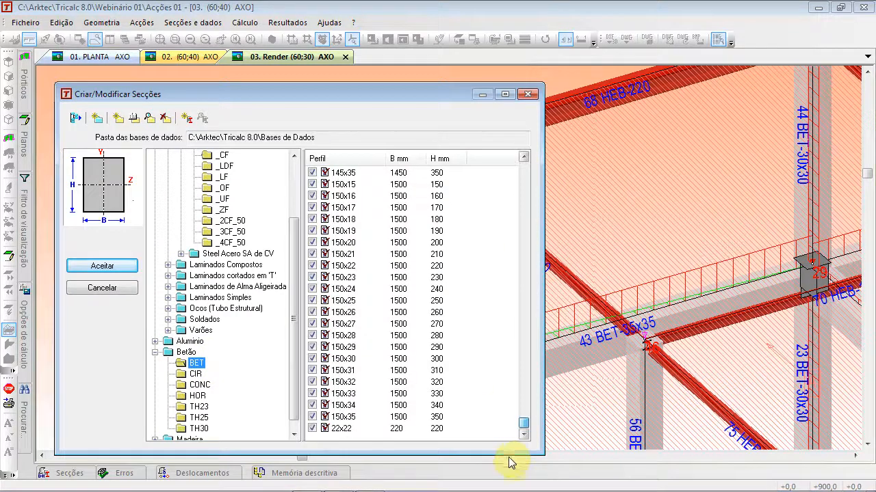
left_click(339, 428)
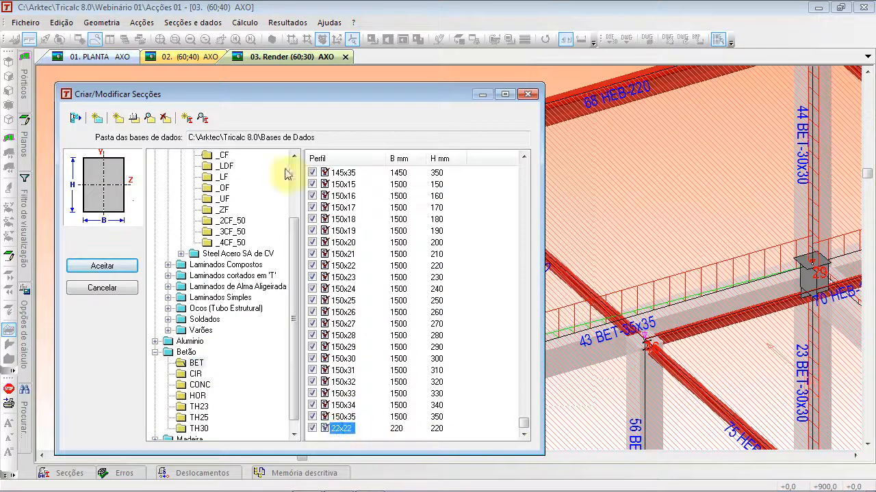
left_click(202, 118)
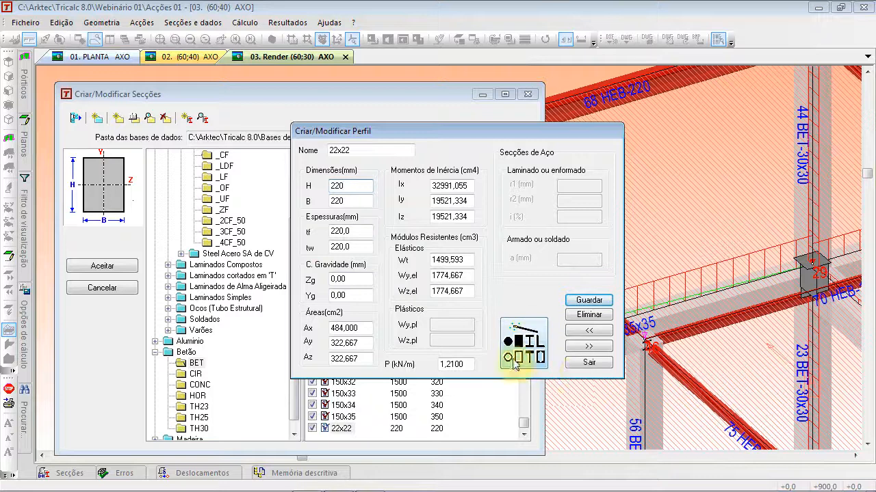
- Close the 22x22 profile's data and the section database, and fit the whole structure in the view
left_click(585, 363)
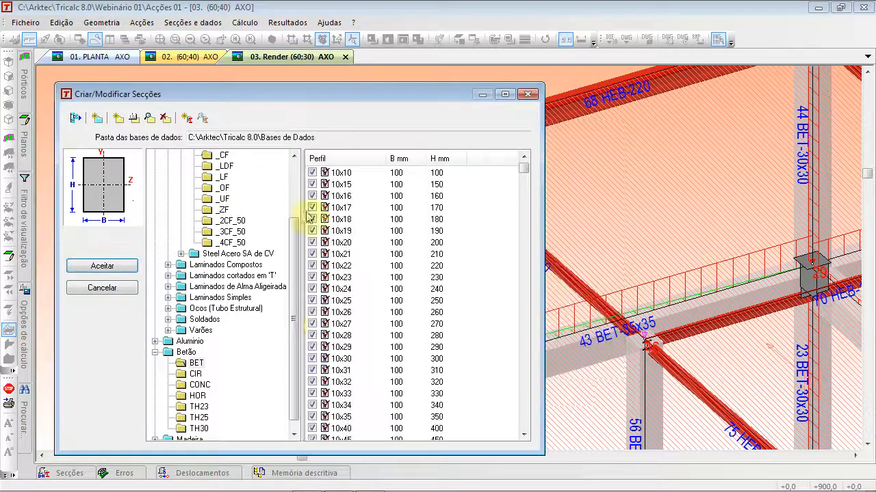
left_click_drag(296, 322, 299, 227)
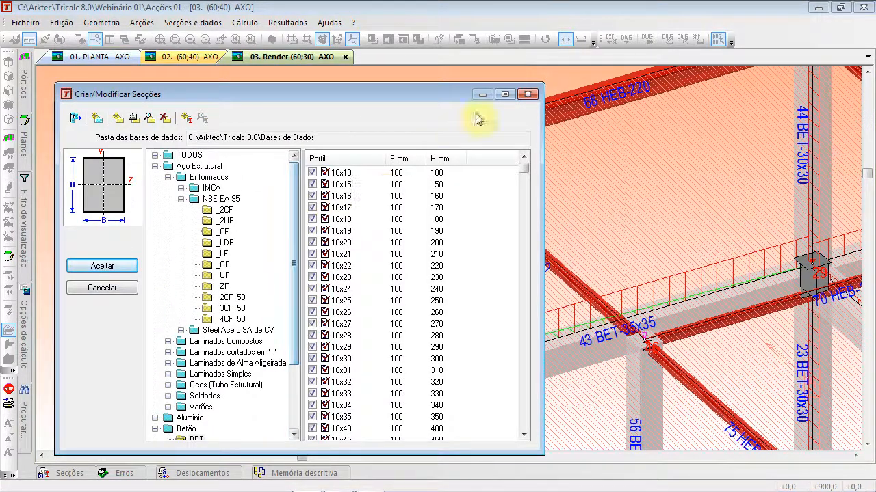
left_click(528, 96)
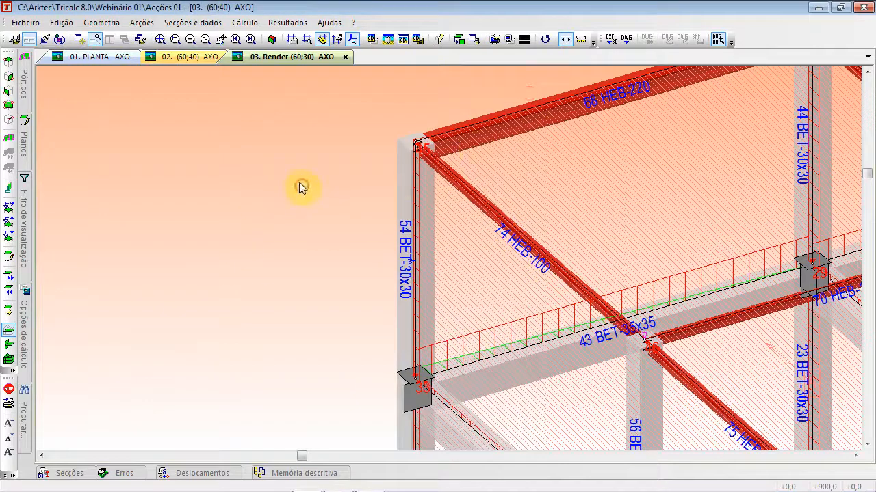
left_click(160, 39)
scroll(336, 293, "up", 2)
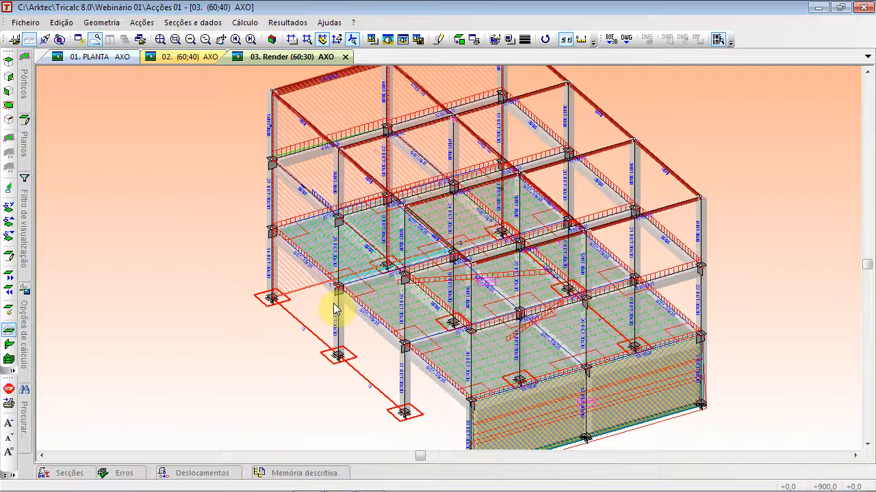
key("alt+Tab")
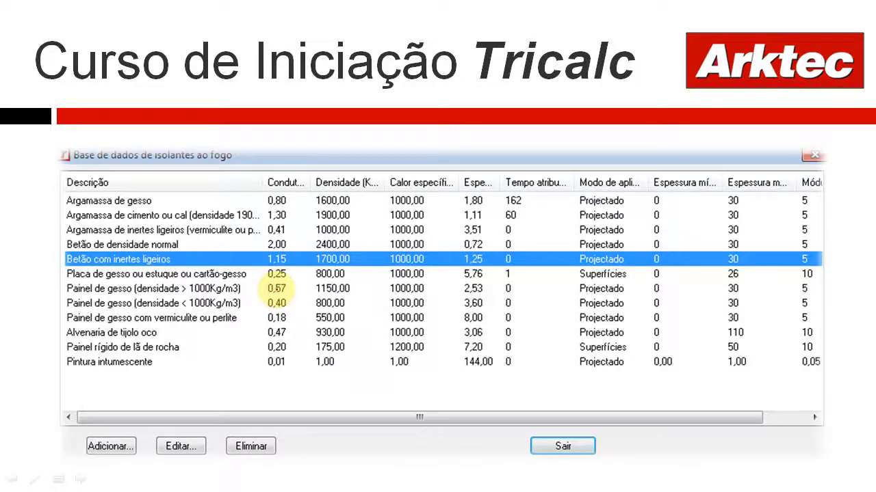
key("alt+Tab")
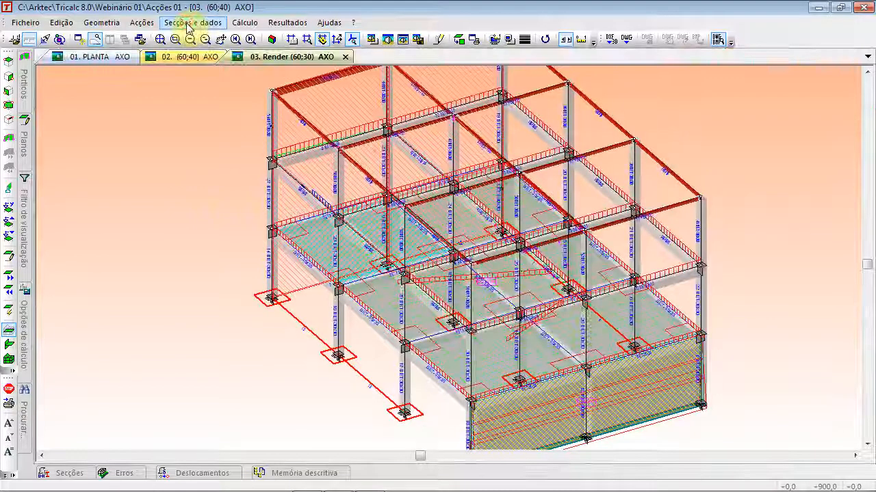
- Open the terrain database (Terrenos) to review the available soil types
left_click(192, 23)
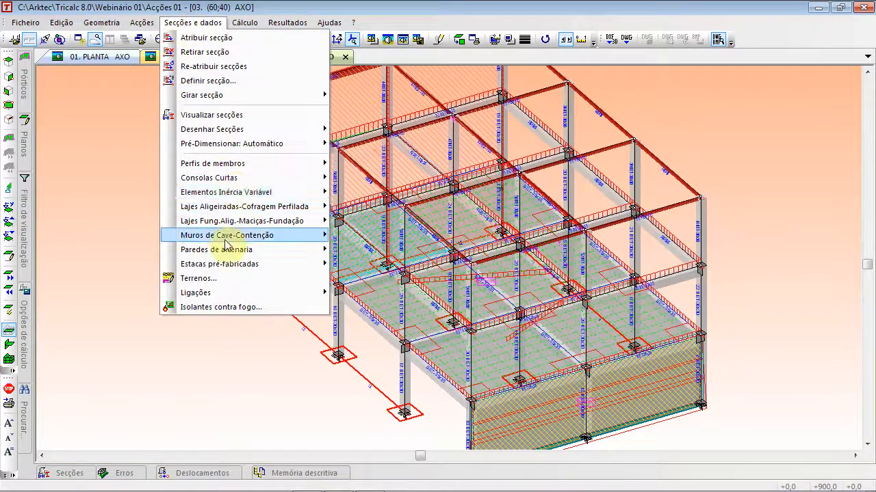
mouse_move(251, 213)
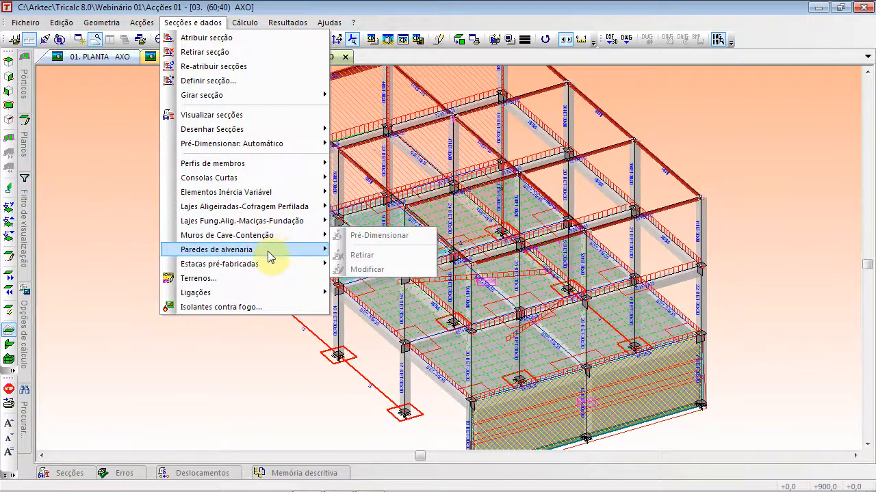
mouse_move(268, 255)
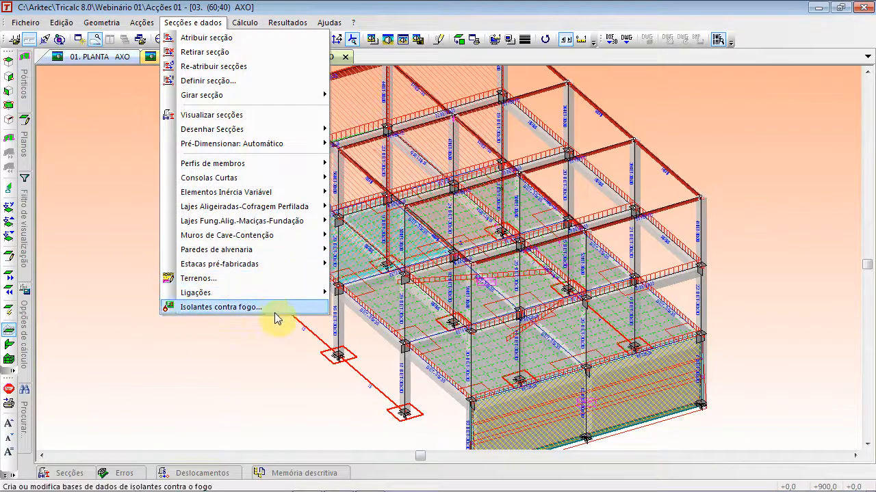
left_click(257, 282)
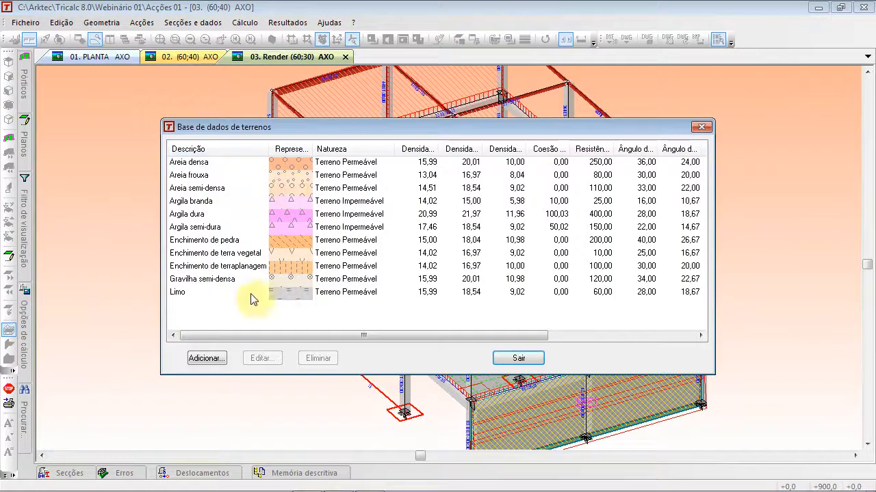
- Add a terrain described as bhxfghn with nature Rocha, a sparse circle pattern and cyan as its colour
left_click(198, 358)
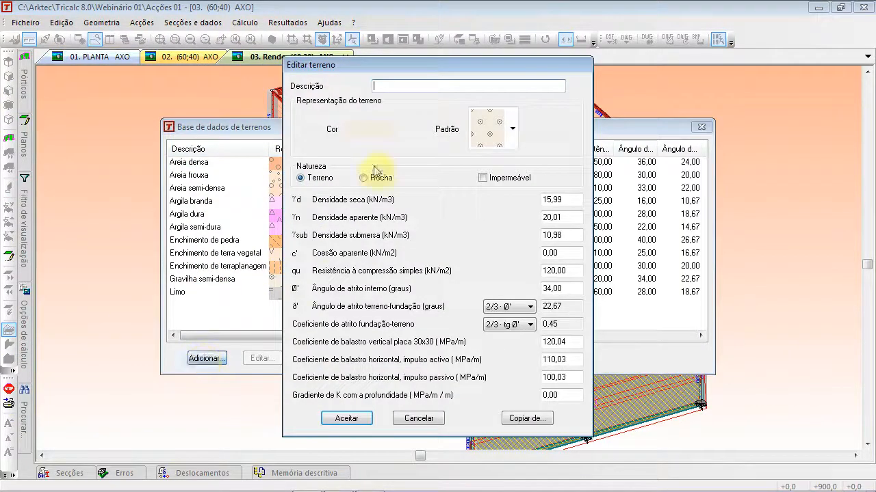
left_click(503, 142)
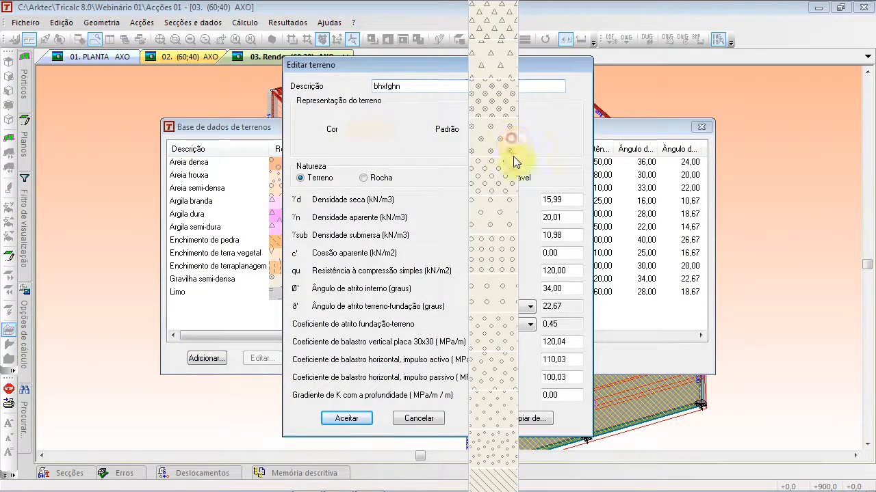
left_click(502, 202)
left_click(375, 130)
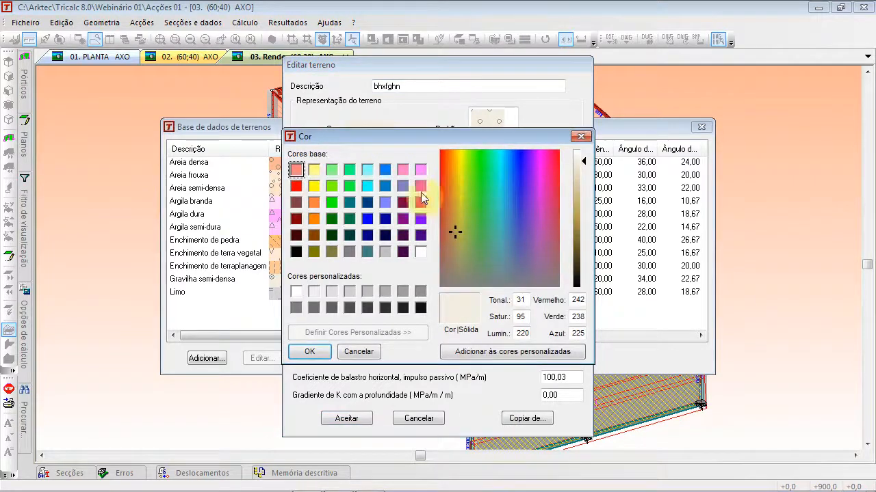
left_click(365, 188)
left_click(317, 350)
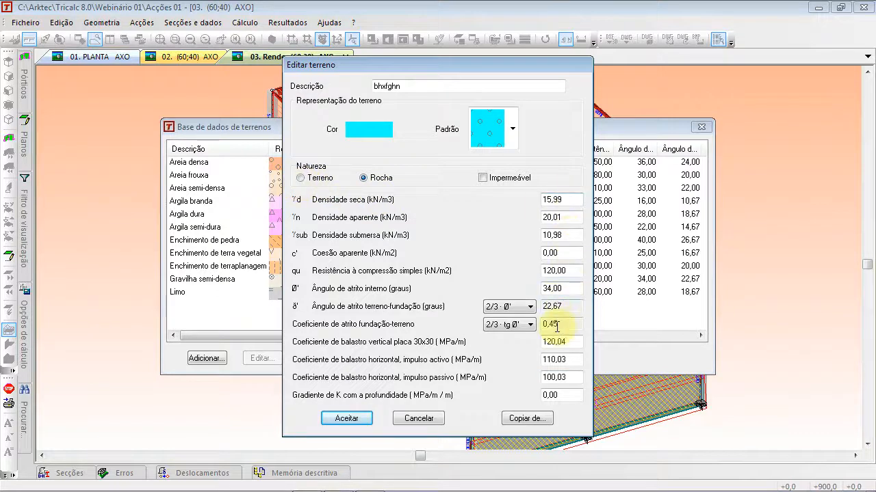
left_click(348, 418)
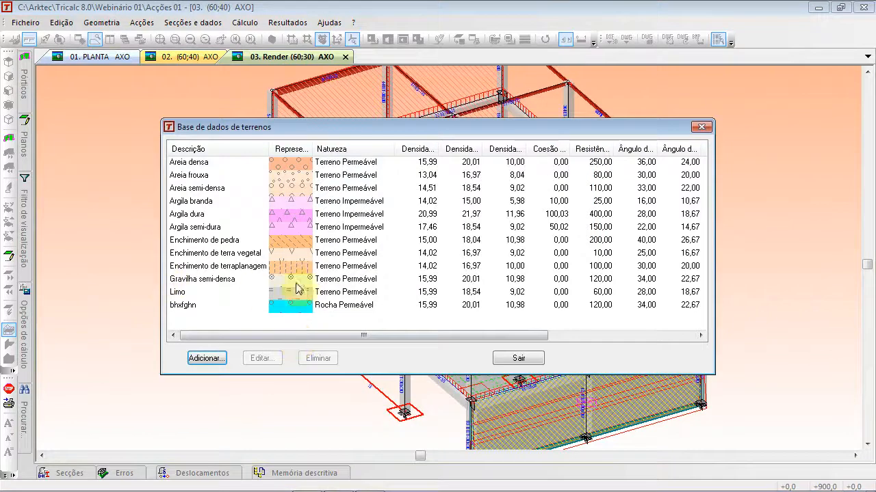
- Delete the bhxfghn terrain from the terrain database
left_click(183, 307)
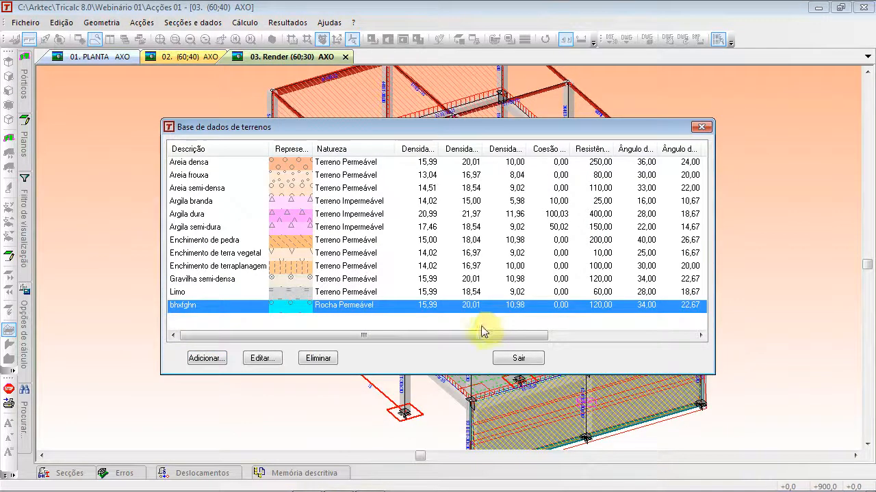
left_click(321, 361)
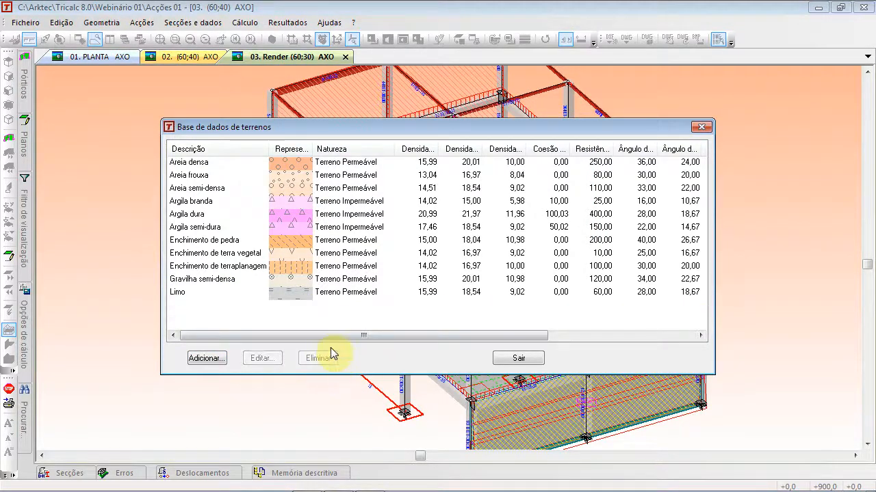
- Examine the Limo terrain's editable data, cancel without changes and leave the terrain database
left_click(275, 293)
left_click(271, 359)
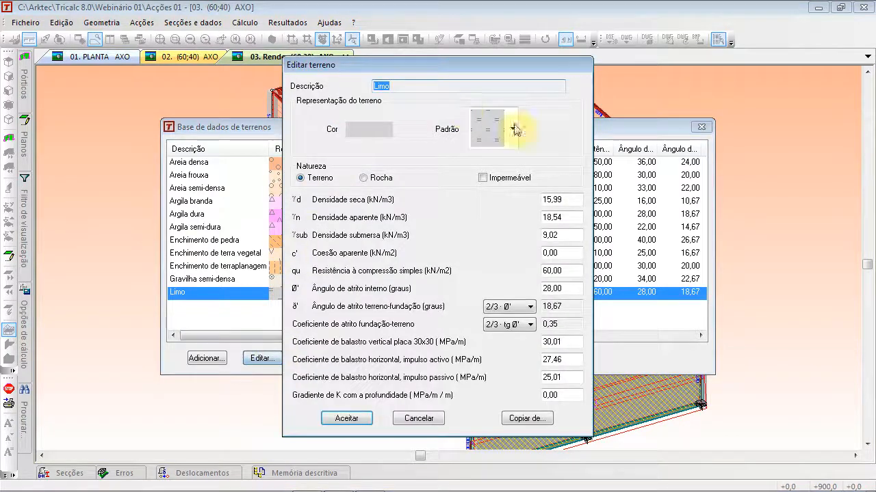
left_click(420, 418)
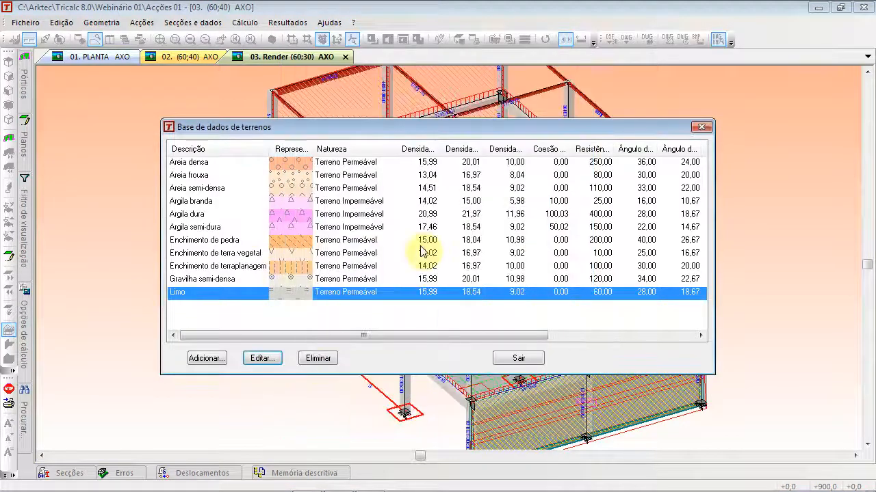
left_click(504, 361)
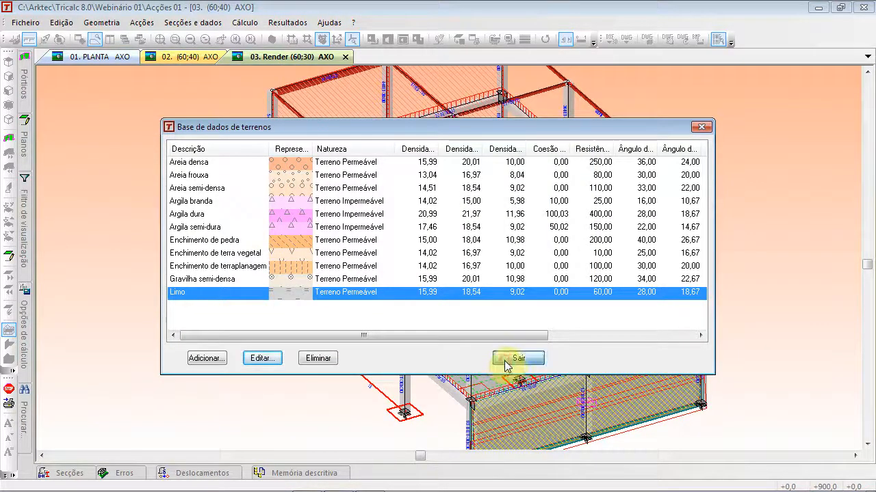
- Open the fire insulation database (Isolantes contra fogo) and examine the listed mortars, concretes and gypsum boards
left_click(193, 22)
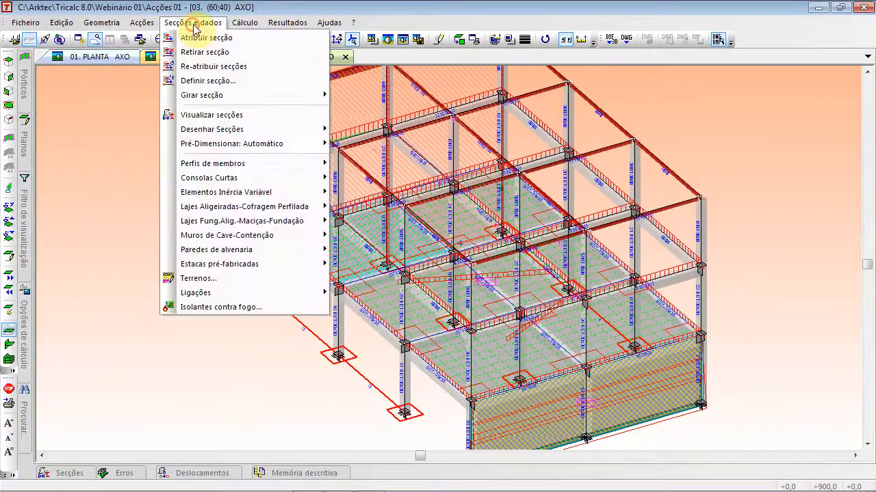
left_click(255, 310)
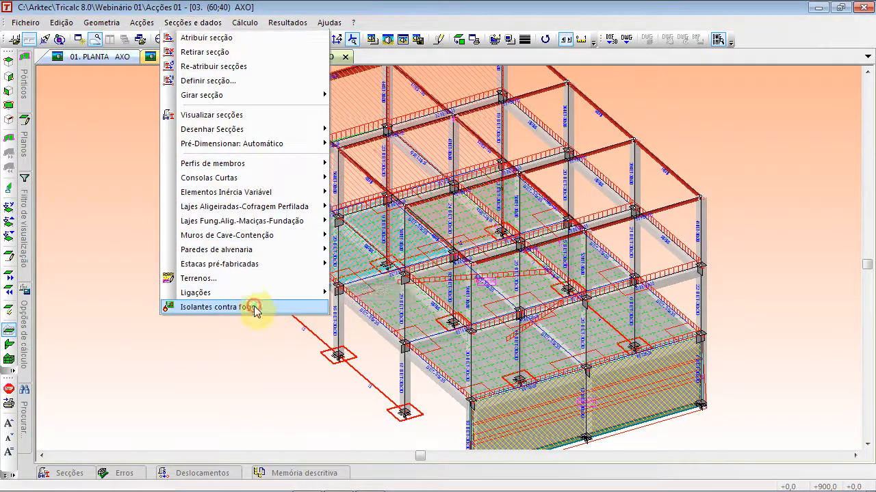
left_click_drag(195, 150, 294, 172)
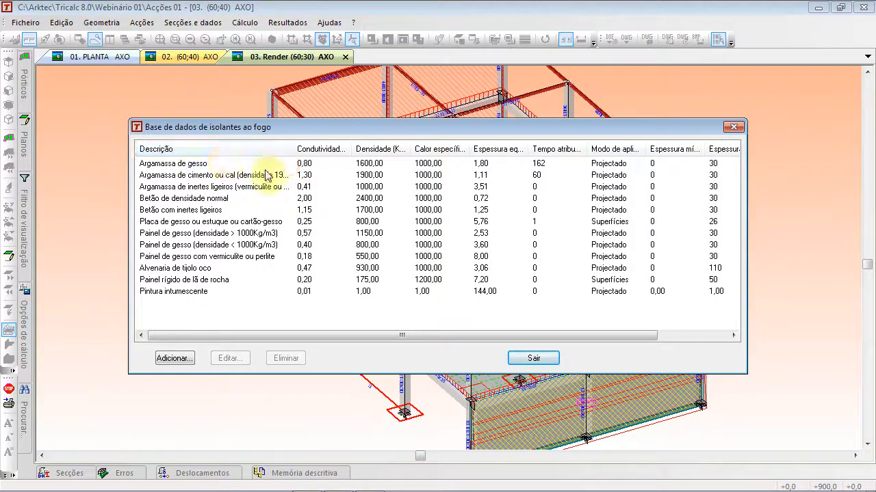
left_click(206, 186)
left_click(209, 175)
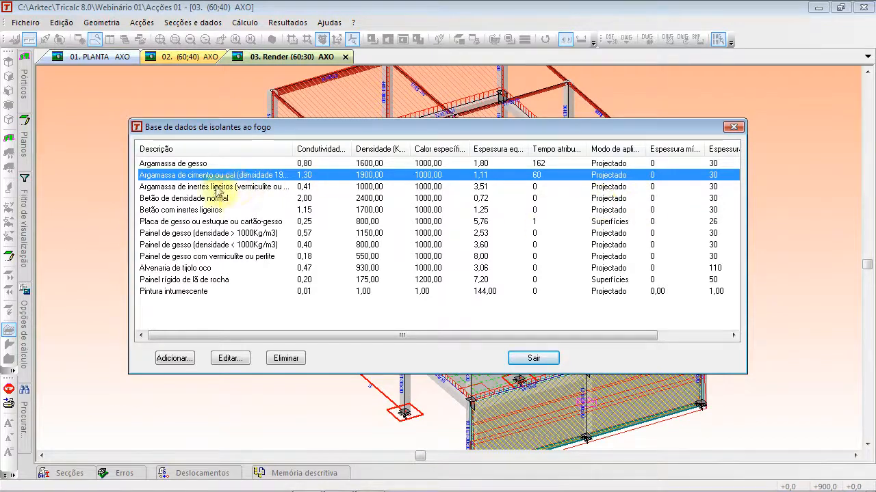
left_click(195, 200)
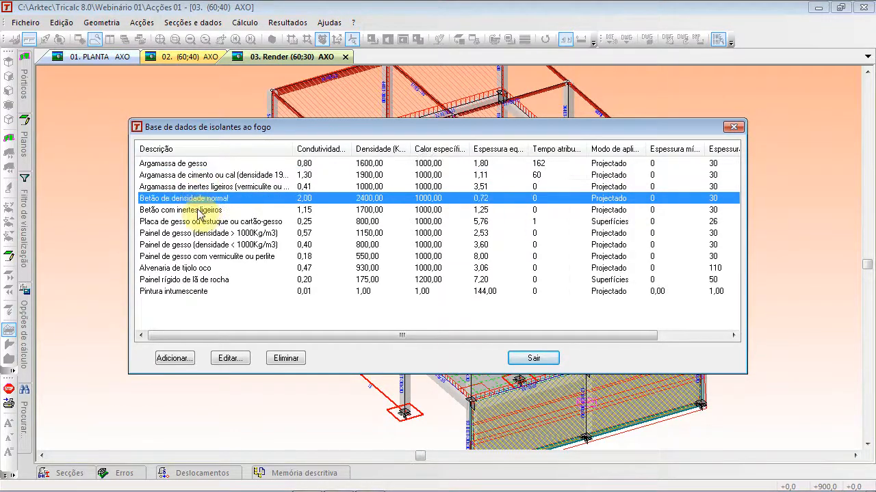
left_click(197, 210)
left_click(200, 222)
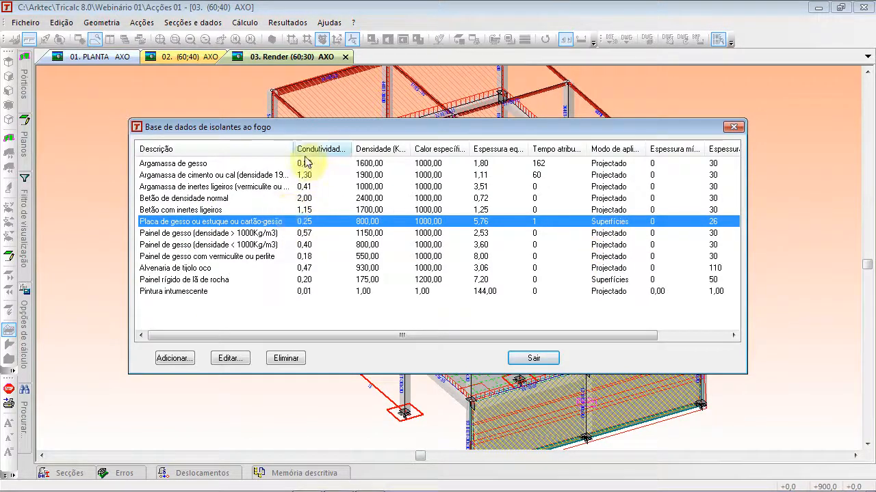
- Widen the insulation table's truncated columns and examine density, specific heat, attributed time, application mode, thickness limits and module
mouse_move(355, 150)
left_mouse_down()
mouse_move(369, 150)
mouse_move(347, 149)
left_mouse_up()
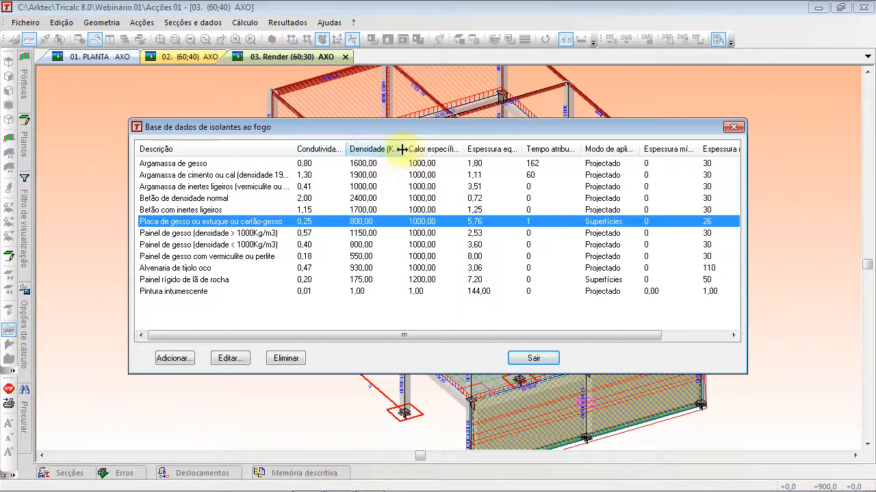
left_click_drag(405, 149, 425, 149)
left_click_drag(483, 149, 504, 153)
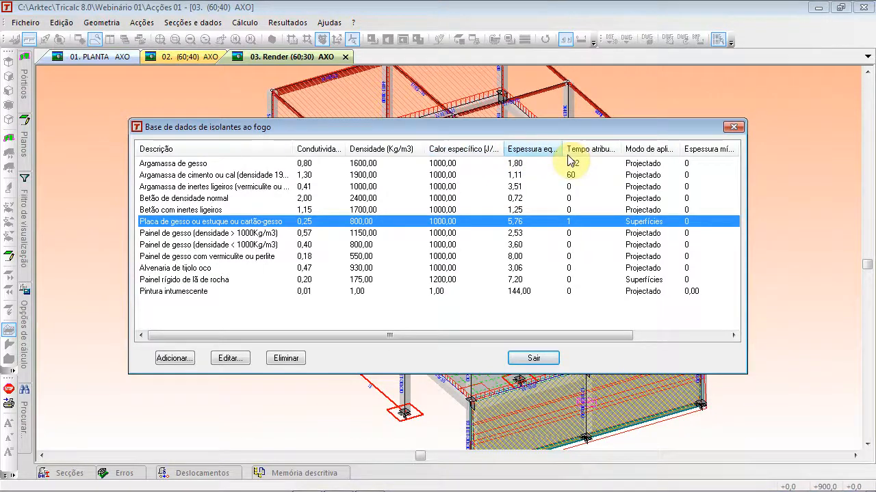
left_click(580, 176)
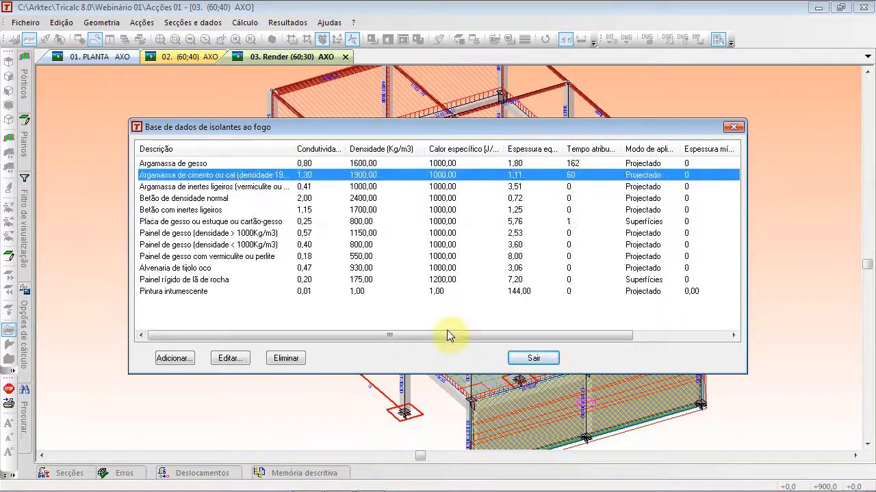
left_click_drag(449, 334, 543, 334)
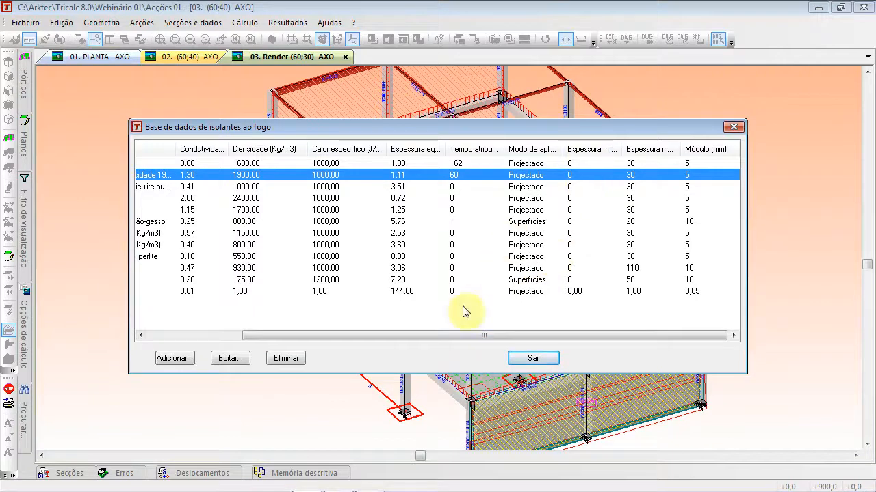
left_click(577, 163)
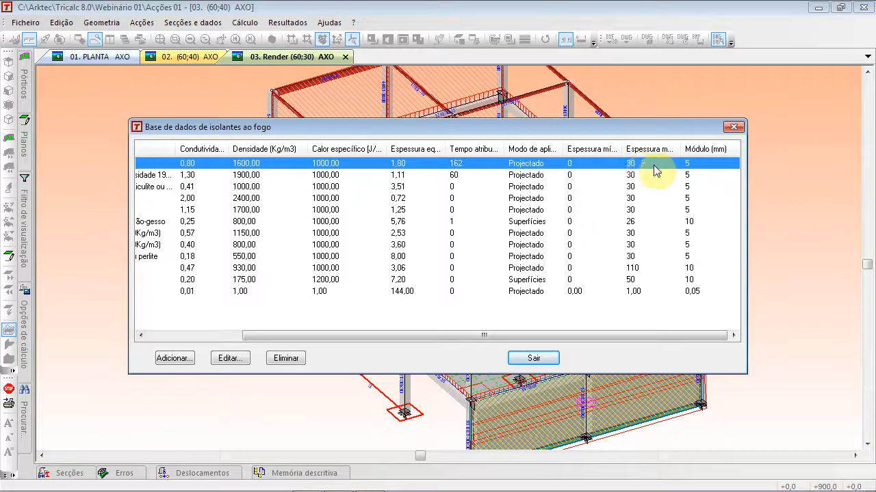
left_click_drag(680, 149, 708, 149)
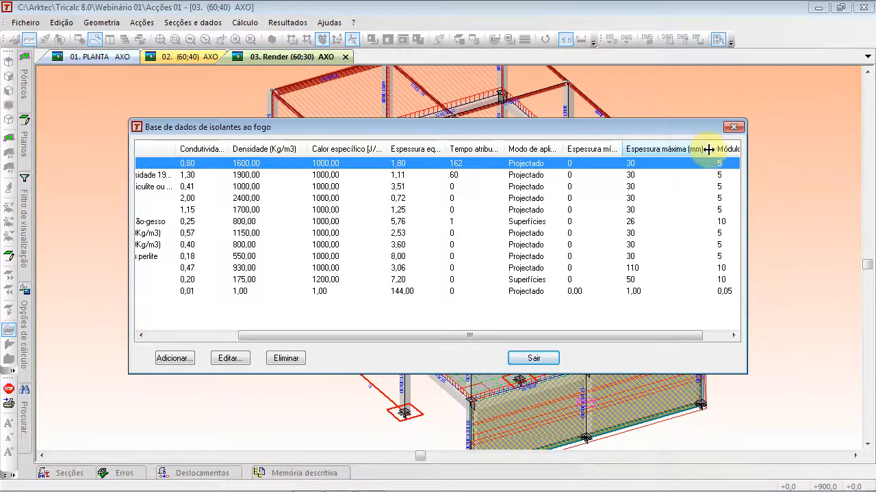
left_click(635, 281)
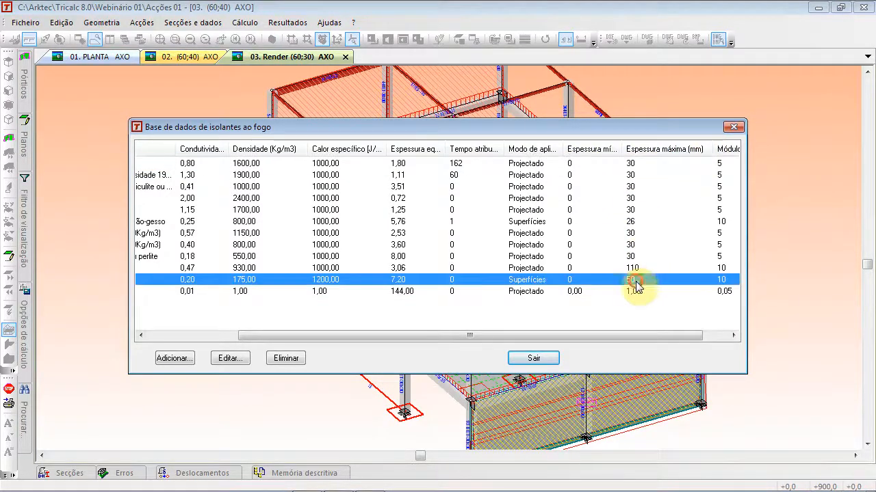
left_click(635, 269)
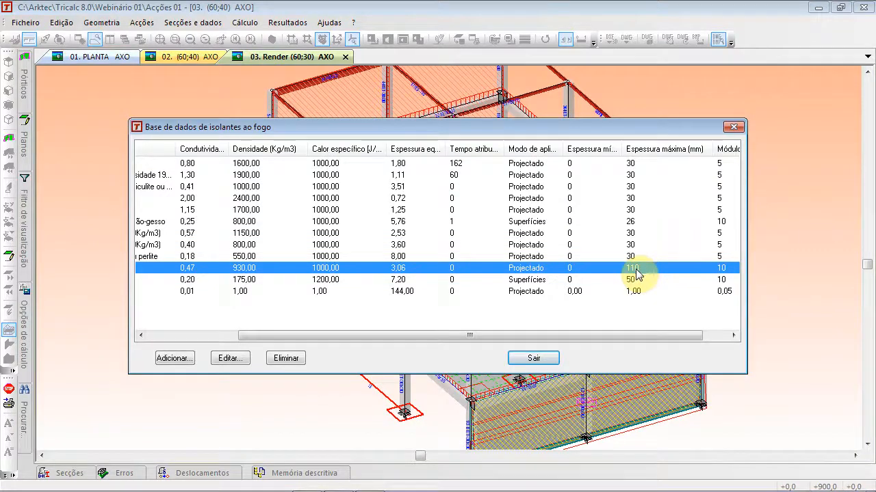
left_click_drag(635, 336, 698, 335)
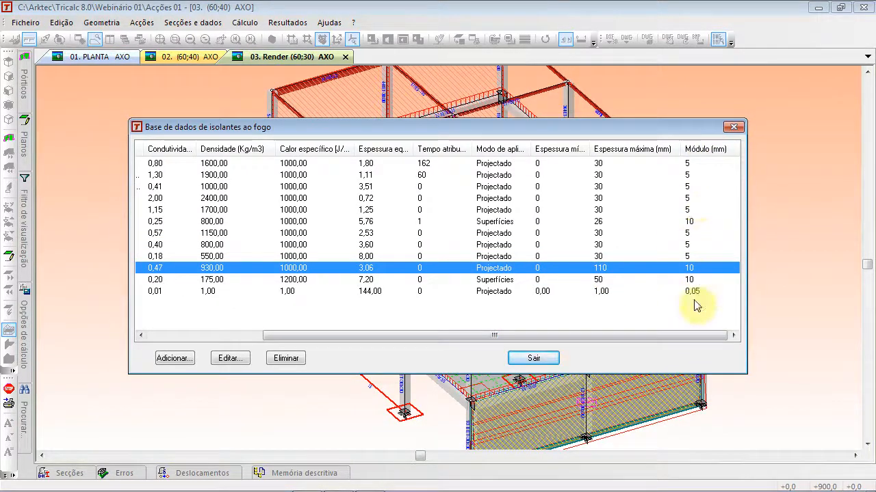
- Compare the maximum thickness and module of the listed insulators, including cement mortar, gypsum board and Painel rígido de lã de rocha
left_click(602, 177)
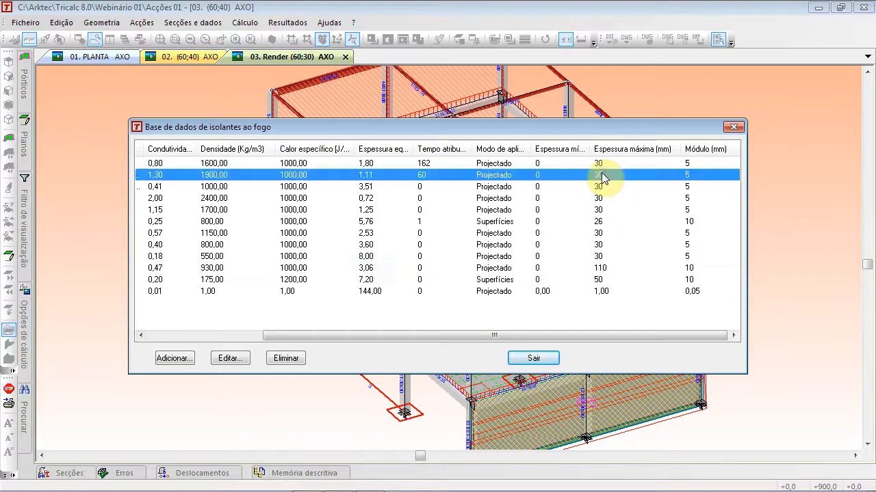
left_click(624, 222)
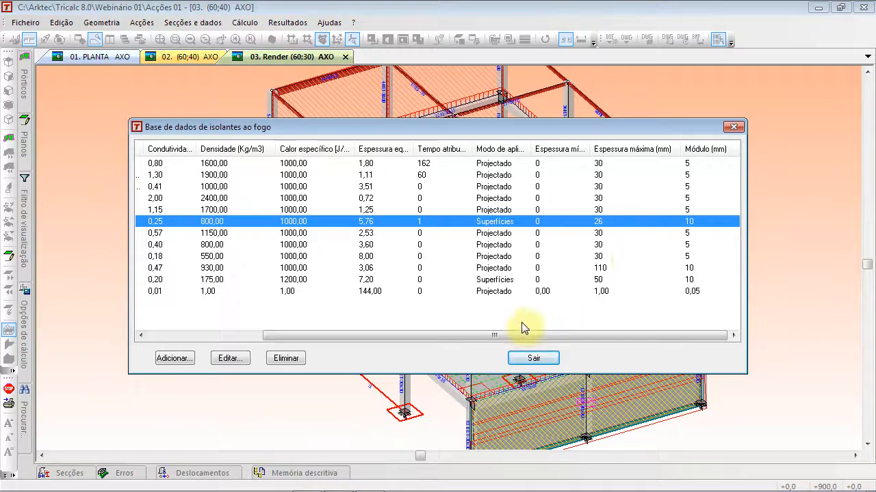
left_click_drag(496, 335, 322, 336)
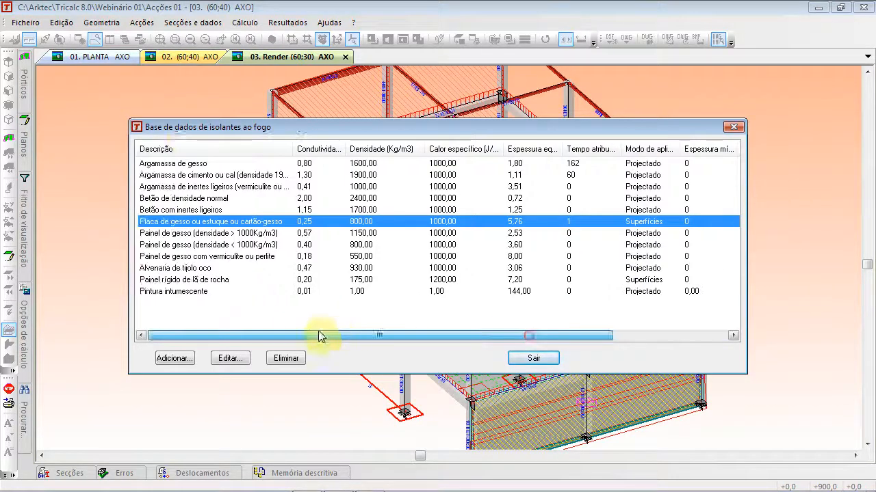
left_click(185, 280)
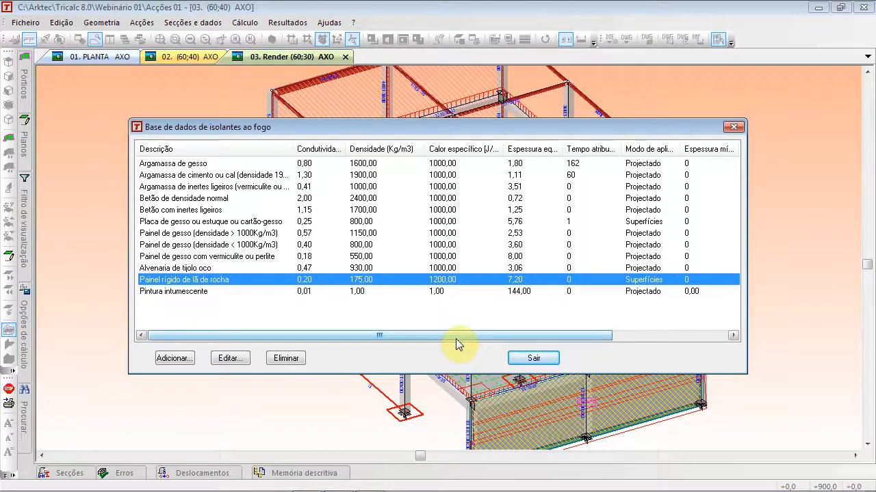
left_click_drag(456, 340, 157, 333)
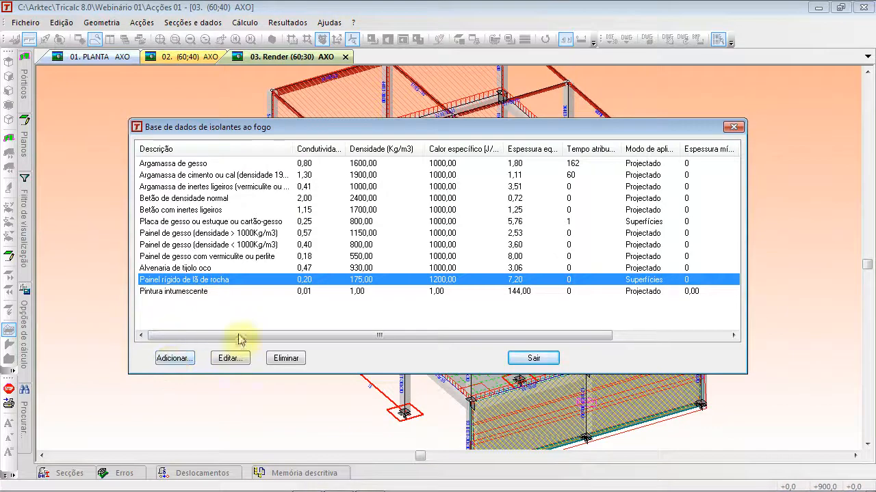
- Examine the material, application mode and scope options for a new insulator, cancel it and leave the fire insulation database
left_click(192, 359)
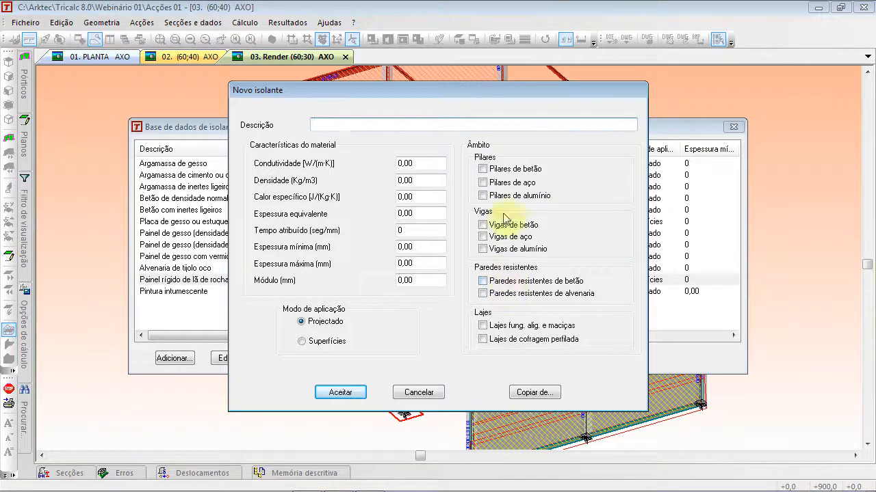
left_click(483, 170)
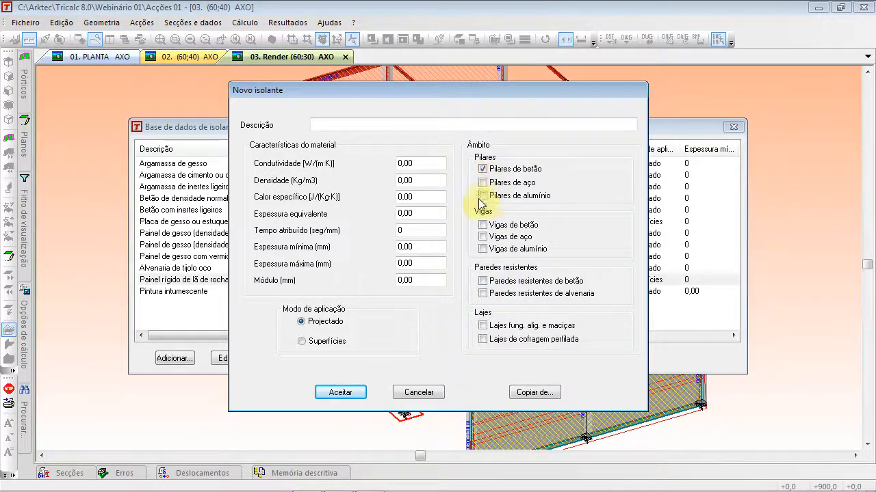
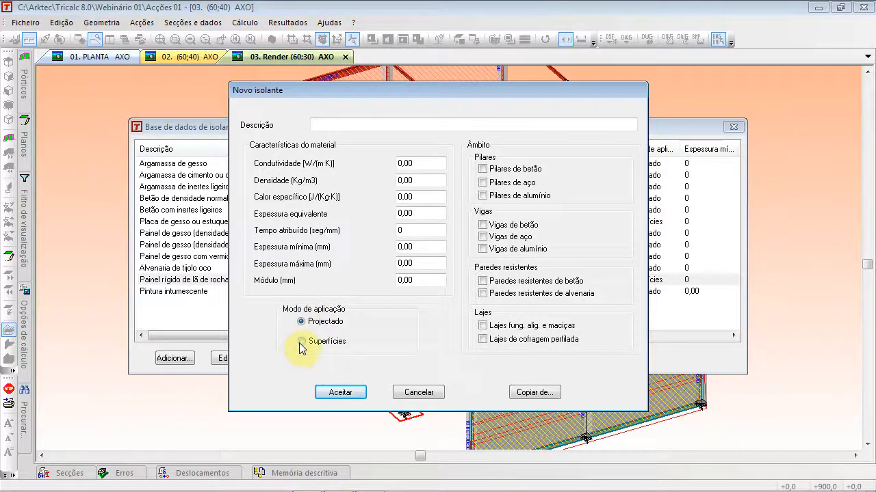
left_click(420, 393)
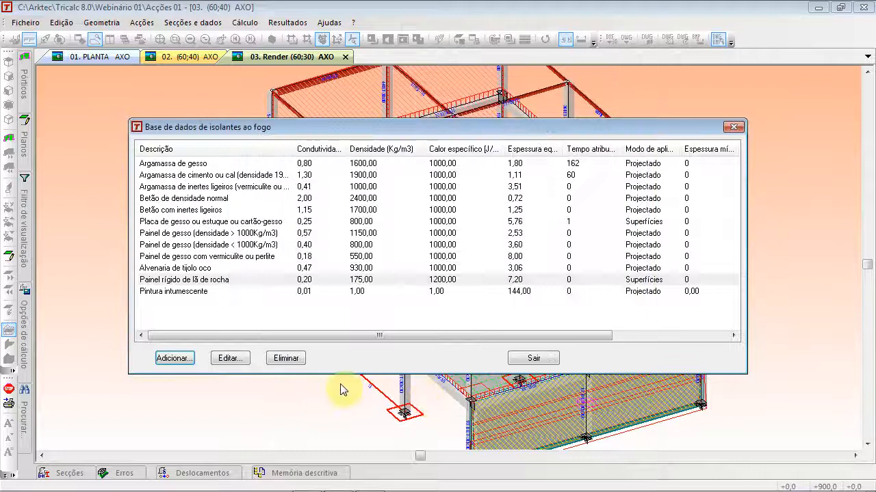
left_click(527, 359)
- Open the scaffolding connection manager (Andaimes) and examine the Rosetas under Ligações com rosetas, selecting Alumínio R01
left_click(209, 23)
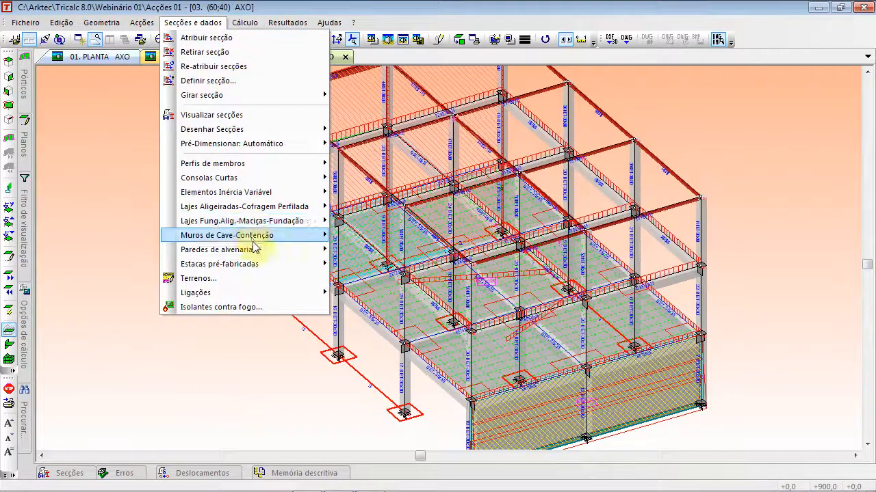
mouse_move(255, 267)
mouse_move(252, 295)
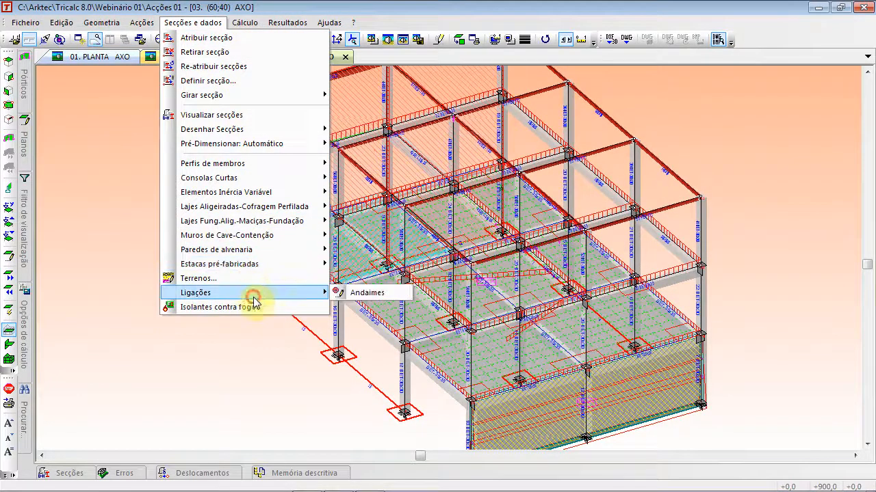
left_click(369, 294)
left_click(234, 135)
left_click(268, 146)
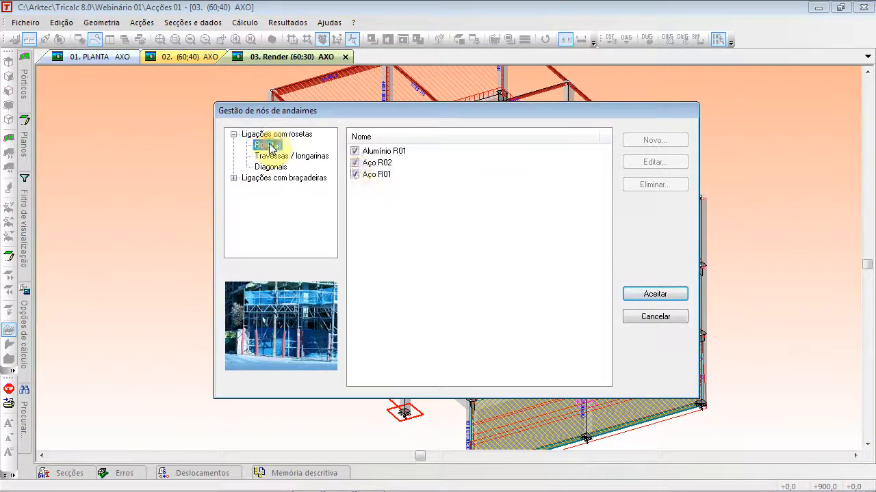
left_click(361, 151)
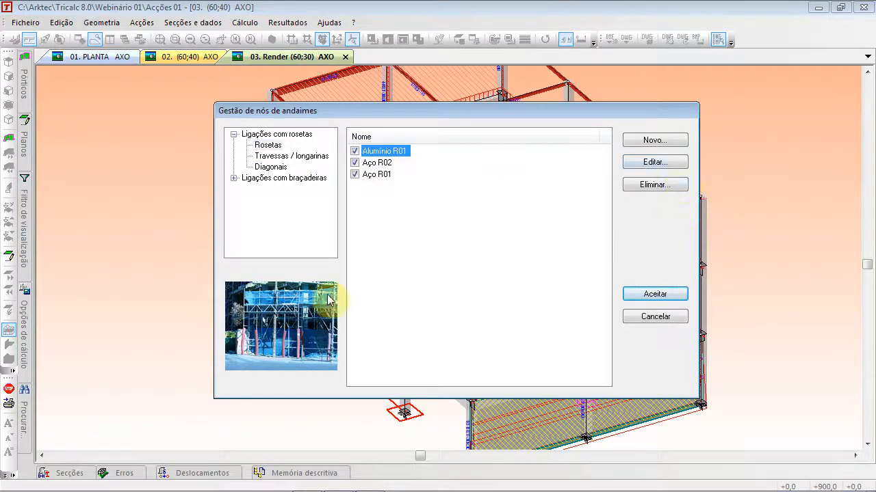
- Open the Aço D02 diagonal for editing and examine its dimensions and bar-to-rosette connection parameters
left_click(277, 168)
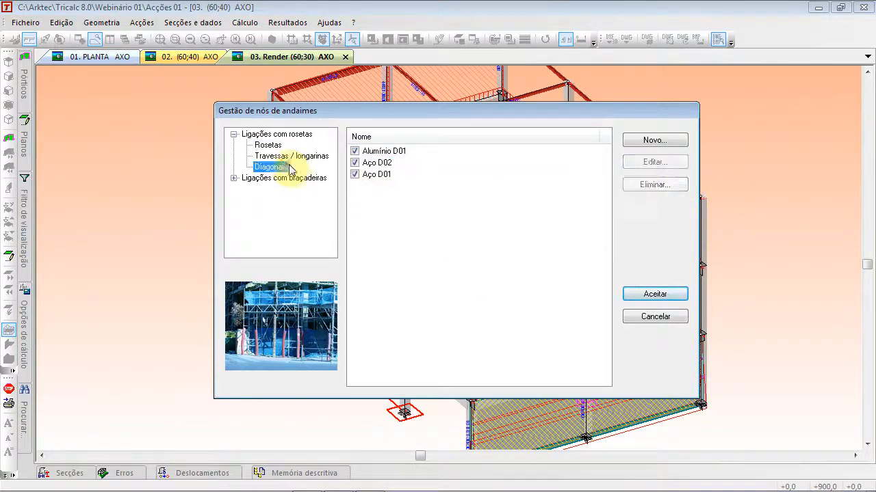
left_click(380, 164)
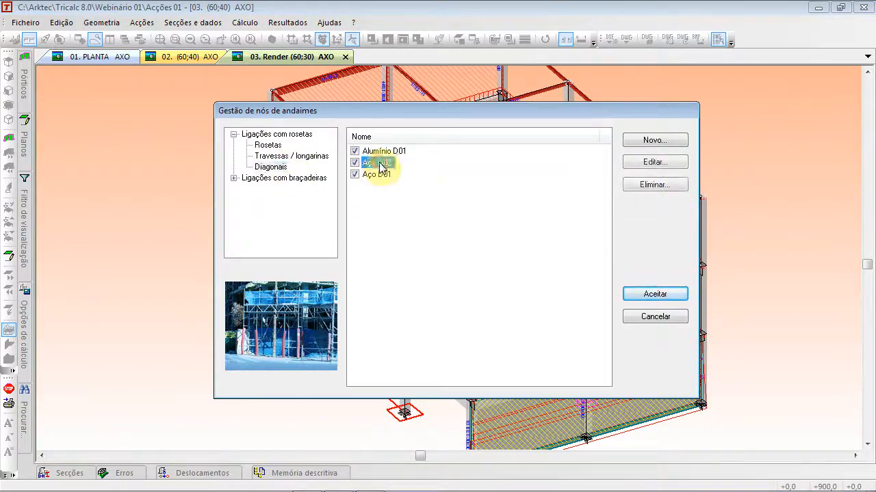
left_click(660, 162)
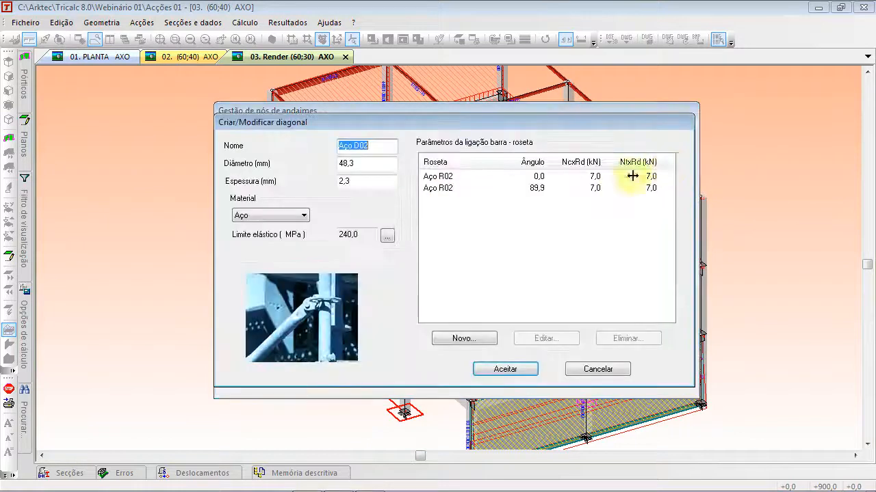
left_click(439, 178)
left_click(442, 189)
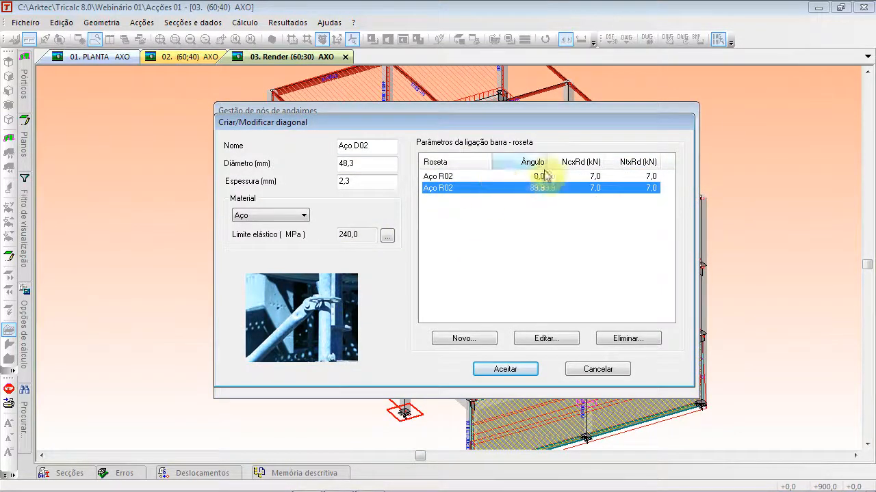
- Try Alumínio as the diagonal's material, restore Aço and close the diagonal without saving
left_click(291, 215)
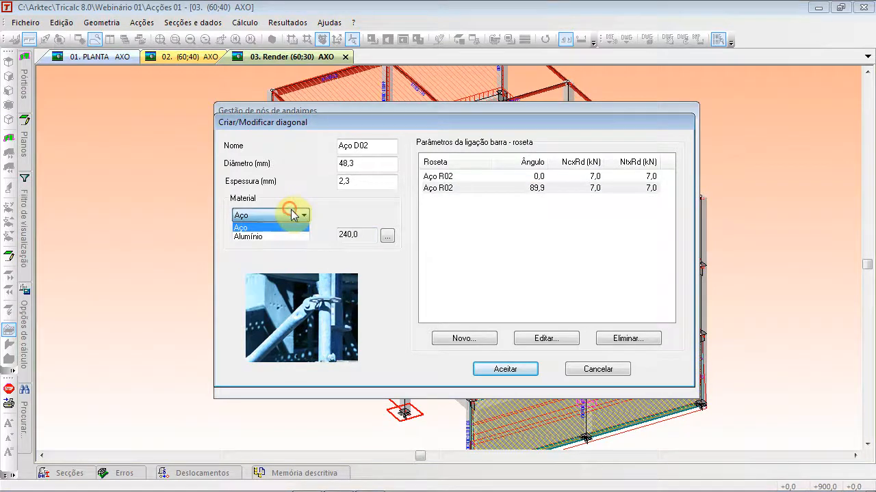
left_click(289, 237)
left_click(290, 218)
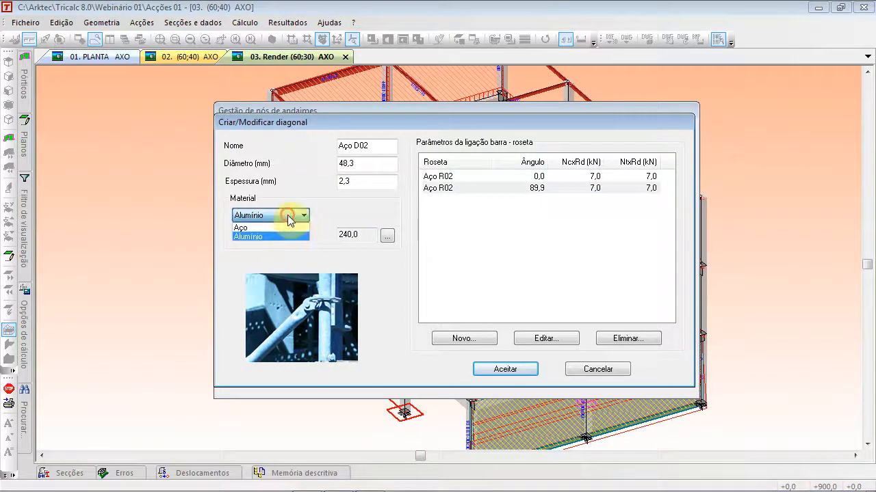
left_click(289, 228)
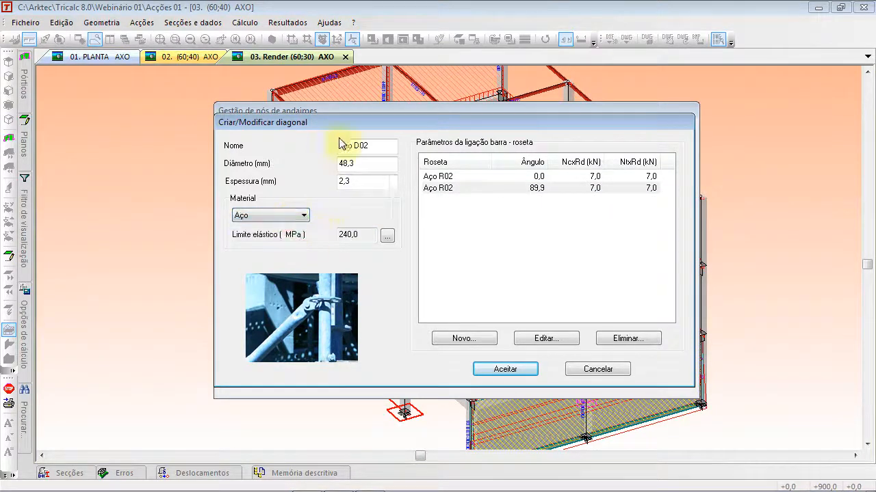
left_click(569, 370)
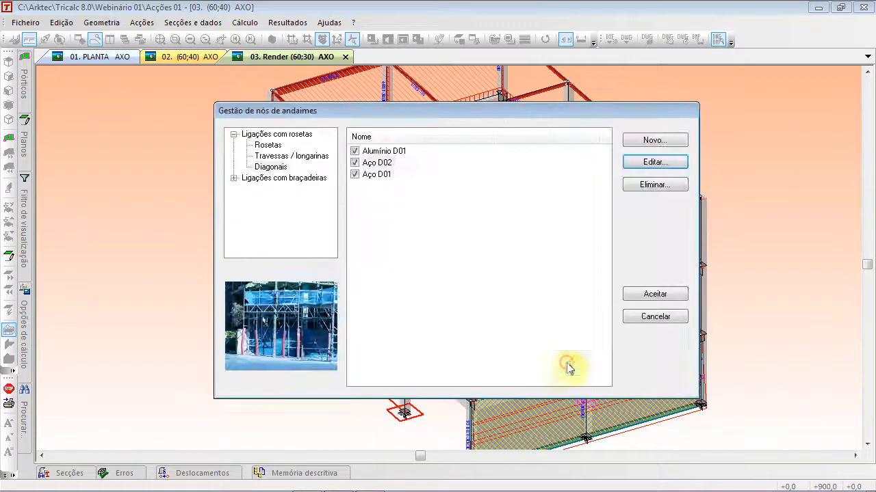
- Examine the Aço R02 rosette's diameter, thickness, material and resistance data, then cancel without changes
left_click(277, 156)
left_click(273, 145)
left_click(366, 164)
left_click(633, 165)
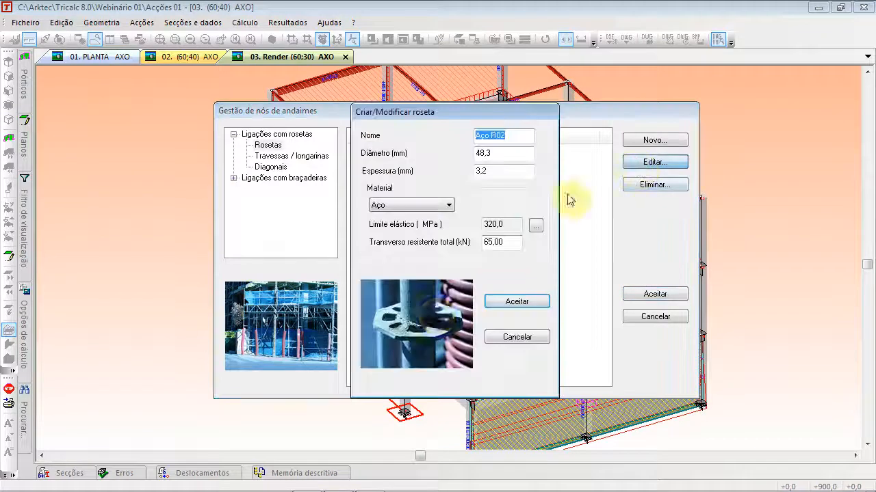
left_click(516, 338)
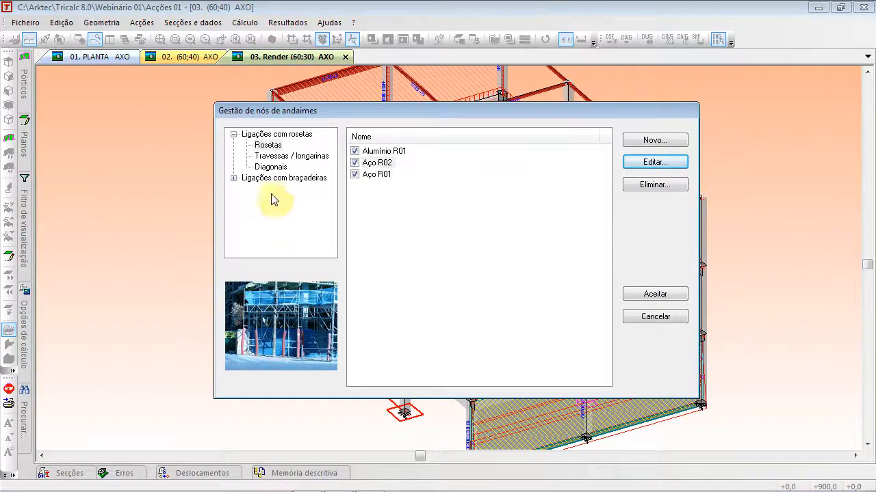
- Examine the G01 48x48 orthogonal clamp's diameters and resistances, cancel without changes and leave the scaffolding connection manager
left_click(233, 178)
left_click(270, 190)
left_click(378, 163)
left_click(374, 174)
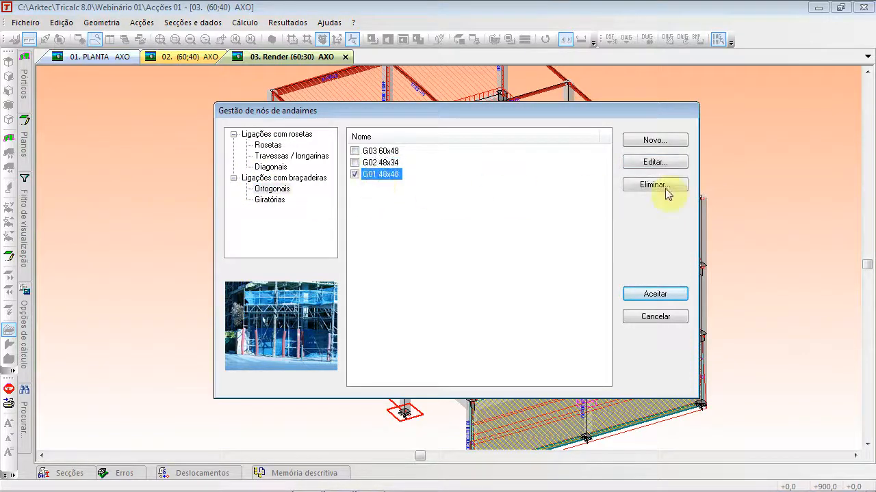
left_click(667, 164)
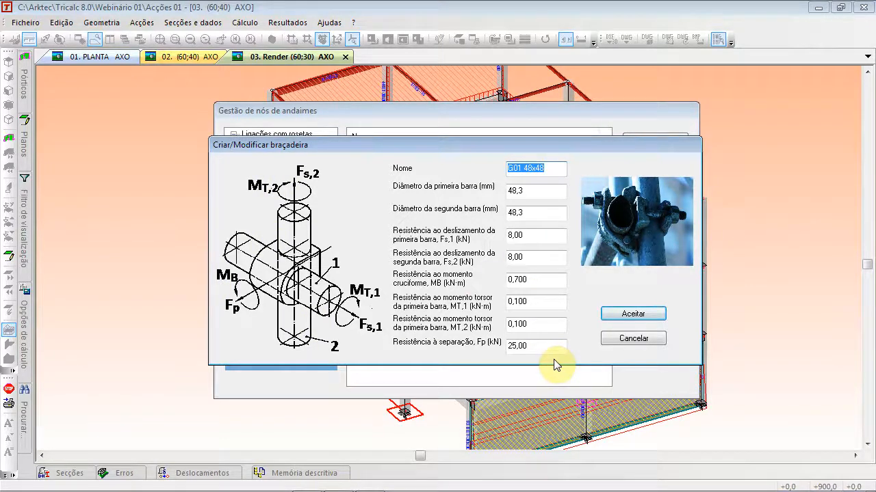
left_click(625, 340)
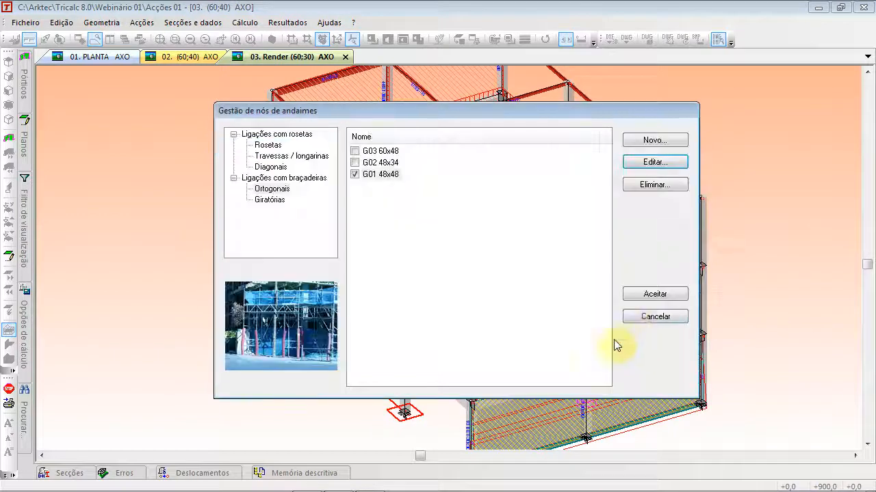
left_click(632, 323)
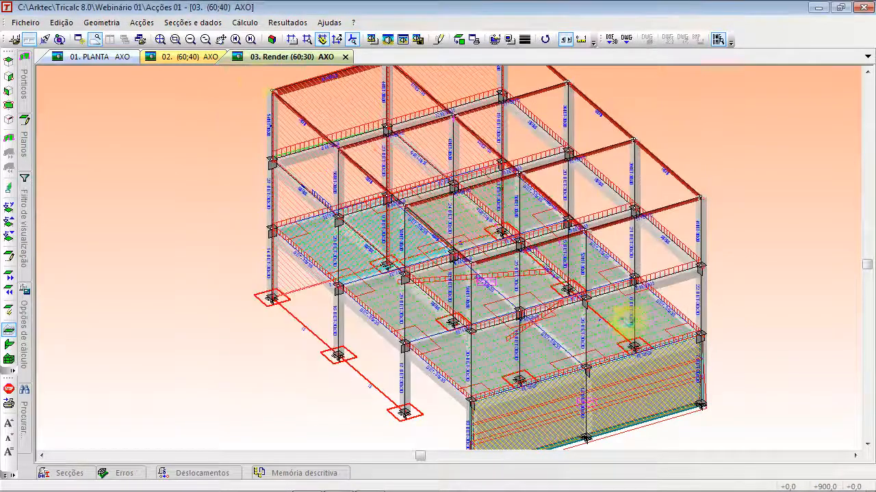
- Open the masonry wall pieces database and examine the concrete block and brick manufacturers, selecting Arktec
left_click(204, 24)
mouse_move(245, 254)
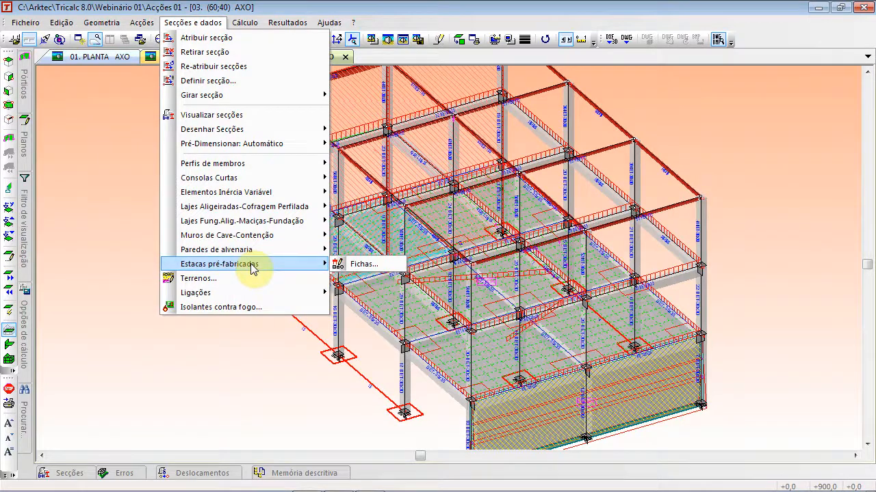
left_click(381, 253)
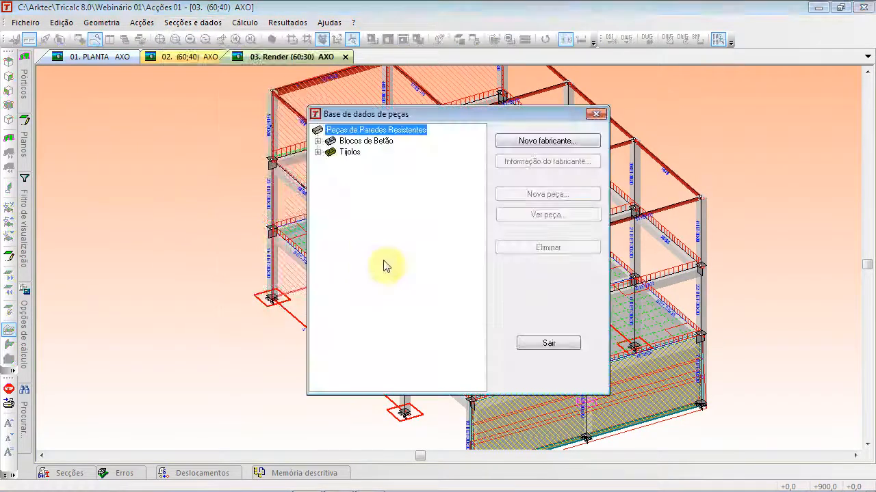
left_click(329, 142)
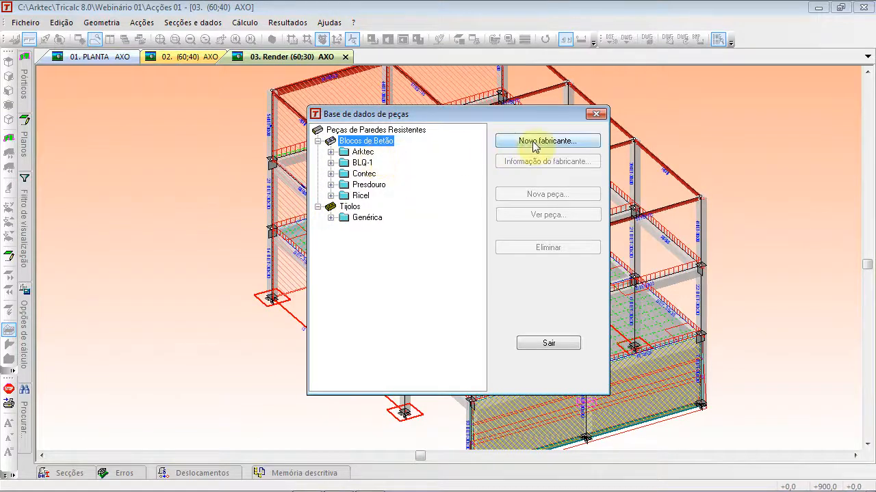
left_click(361, 151)
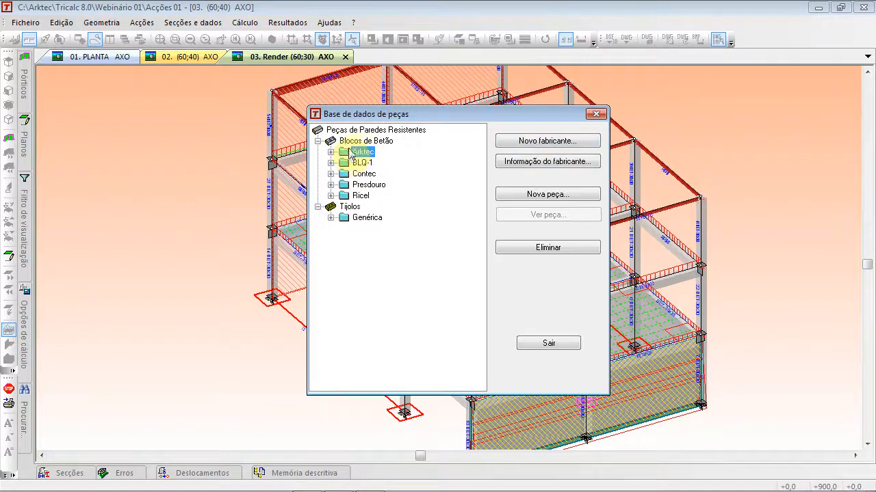
- Examine the dimensions and group of BLQ-1's solid (Maciço) block BHN A-10, then cancel without changes
double_click(342, 163)
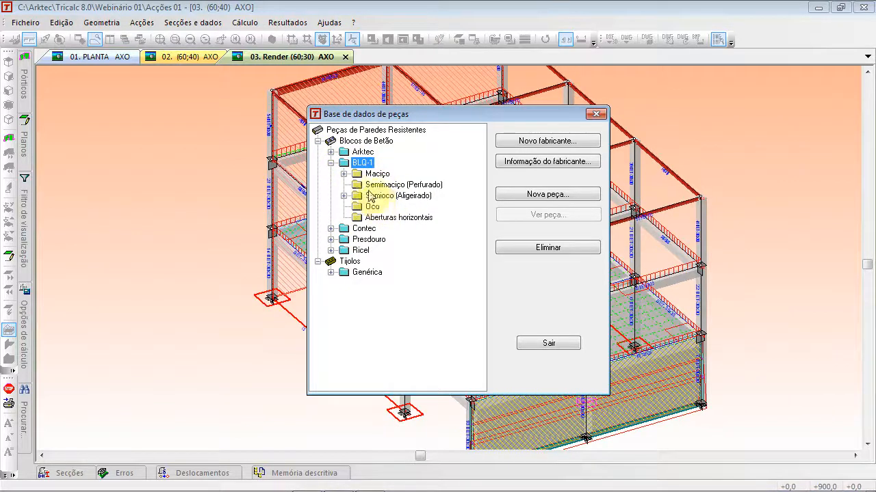
left_click(344, 174)
left_click(394, 185)
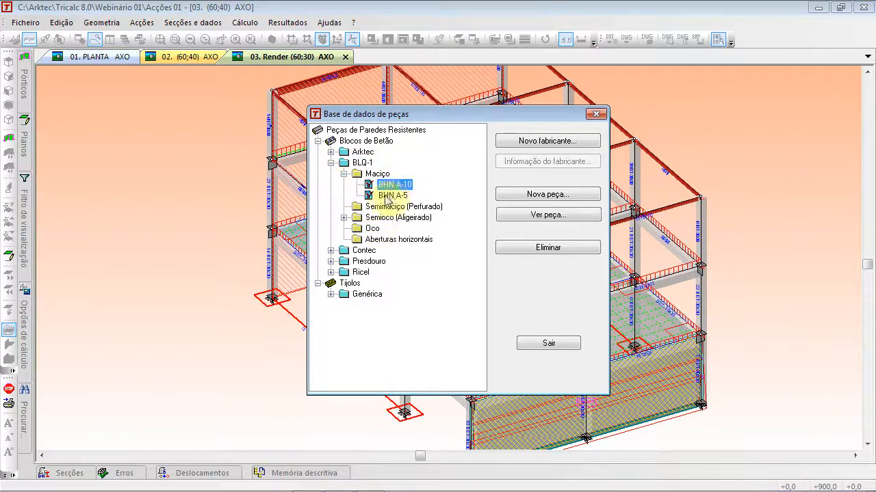
left_click(546, 216)
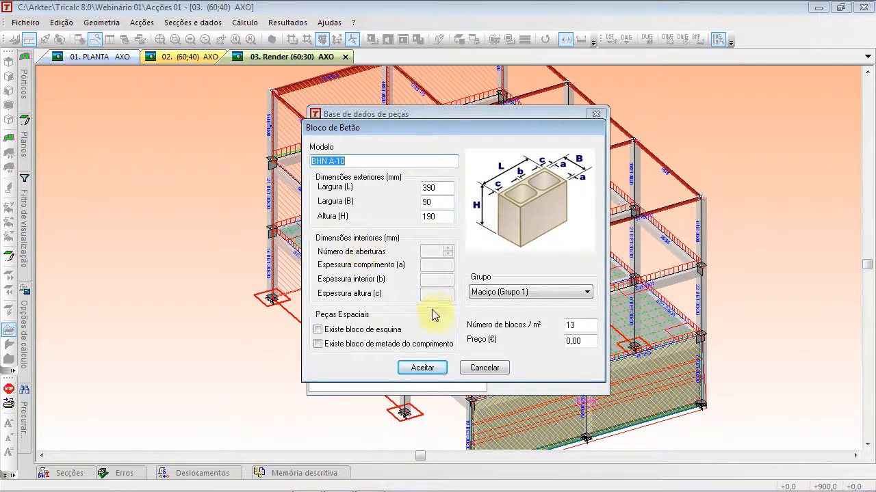
left_click(485, 368)
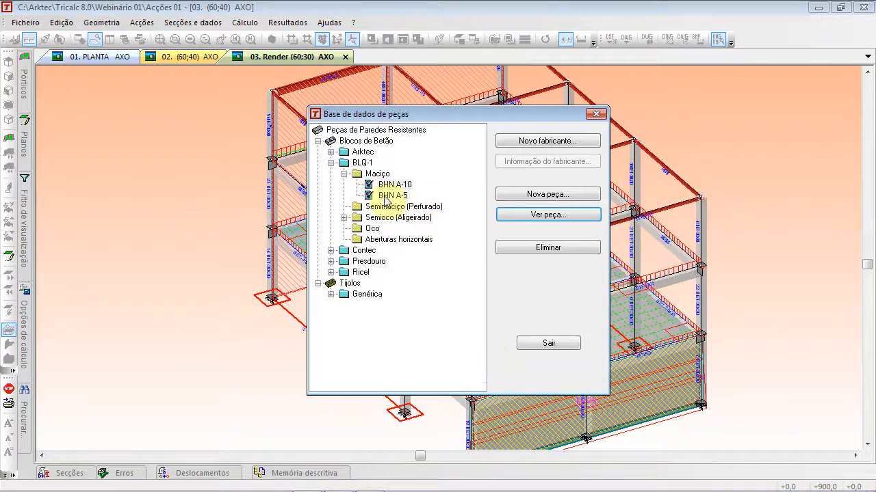
- Examine the dimensions, openings and group of BLQ-1's Semioco (Aligeirado) block BHN A-30, then cancel without changes
left_click(344, 218)
left_click(394, 240)
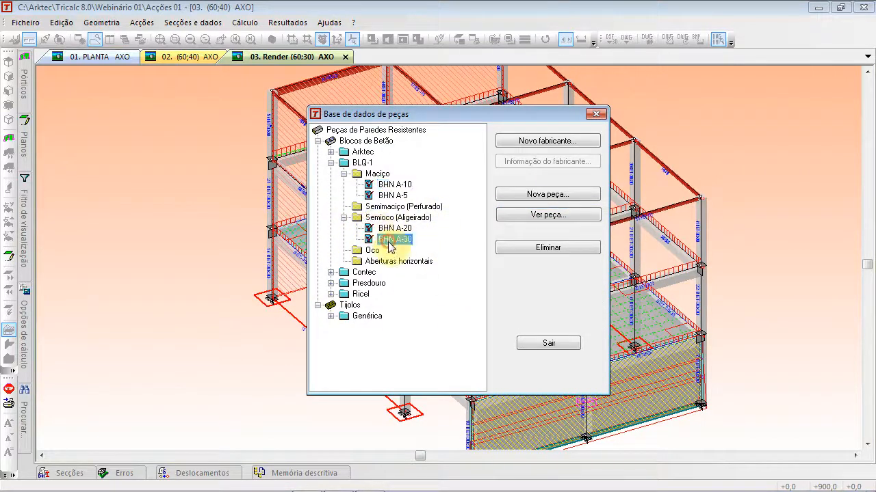
left_click(560, 223)
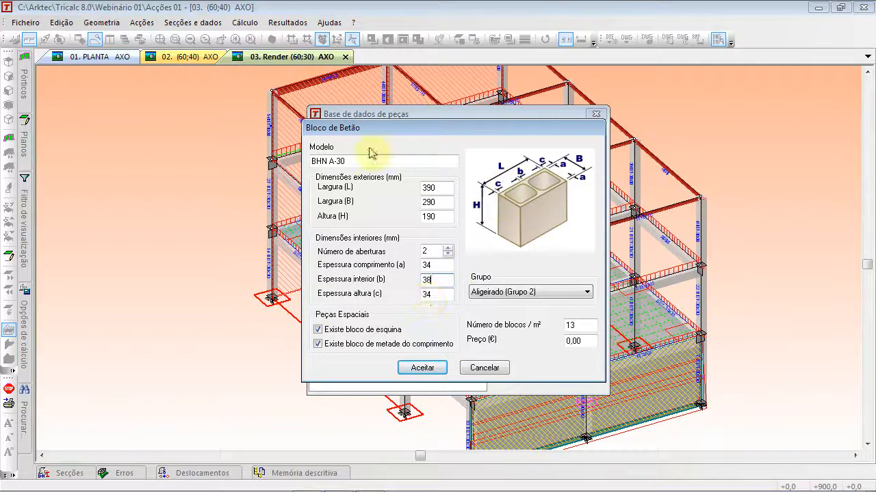
left_click(478, 370)
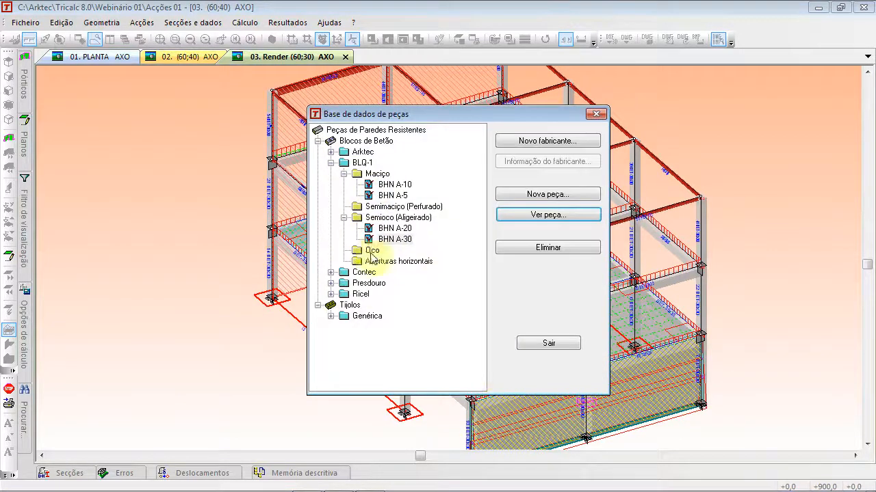
- Look through the remaining concrete block manufacturers and the Genérica brick categories, then leave the wall pieces database
left_click(331, 163)
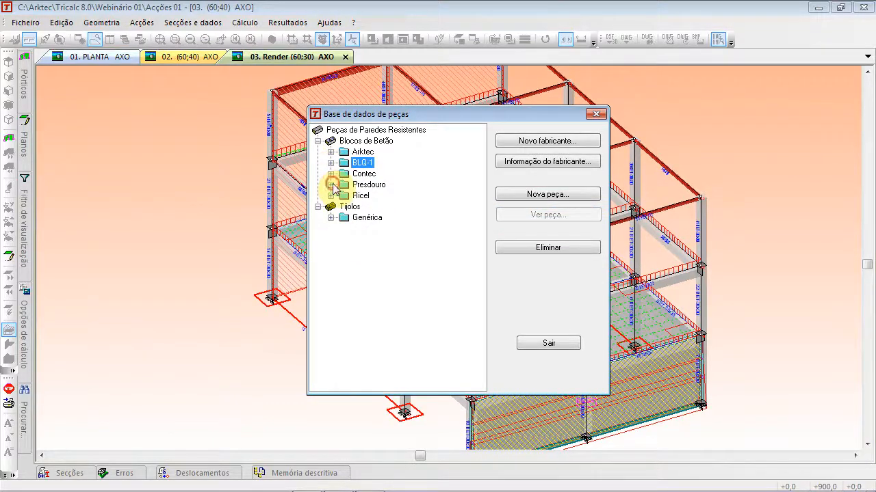
left_click(331, 185)
left_click(331, 184)
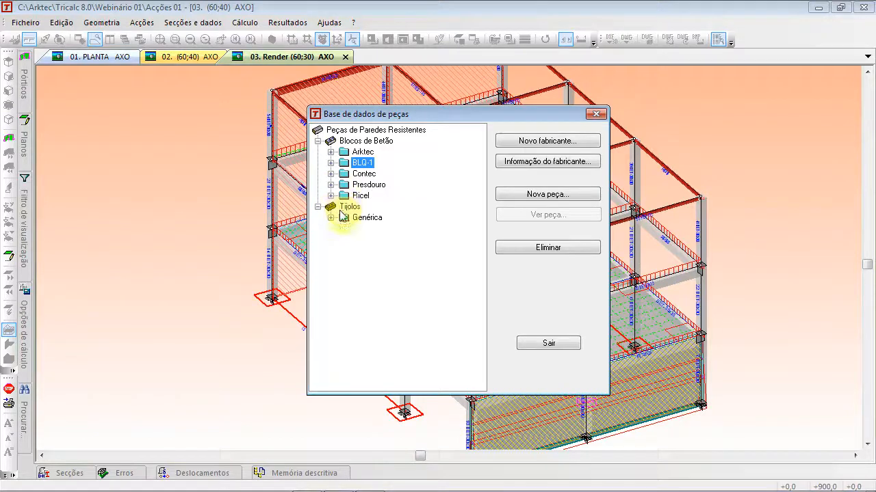
left_click(332, 219)
left_click(356, 228)
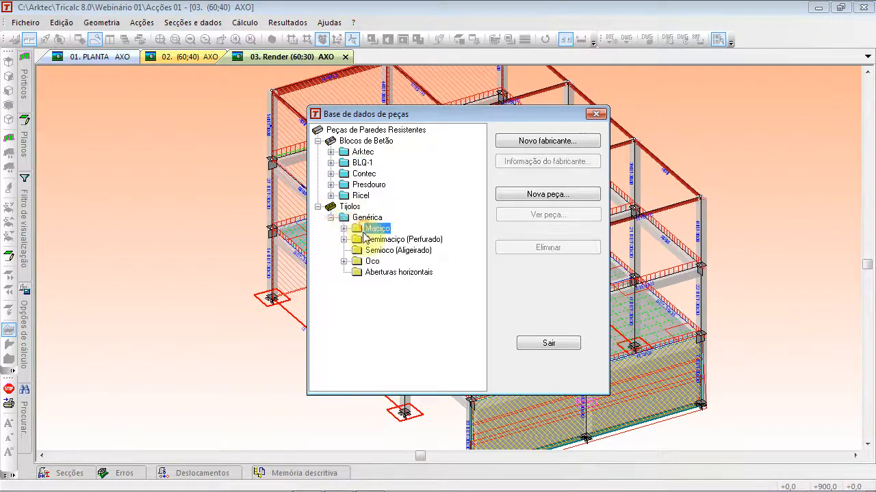
left_click(330, 218)
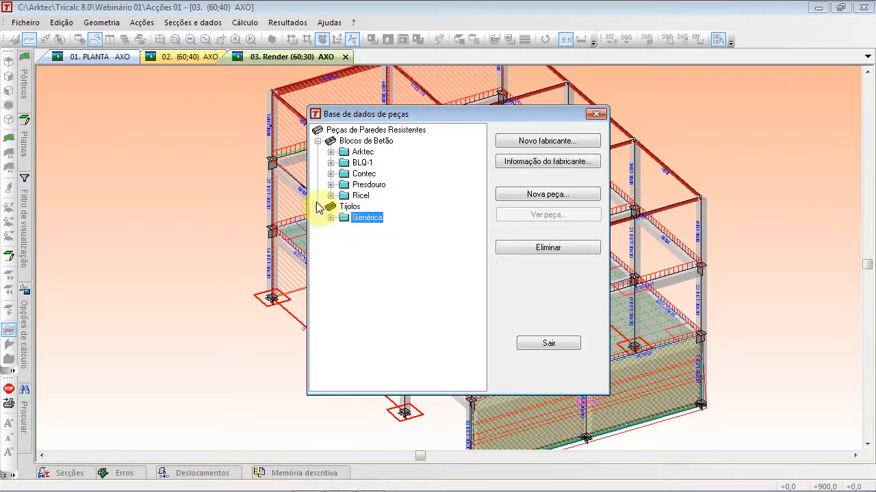
left_click(317, 207)
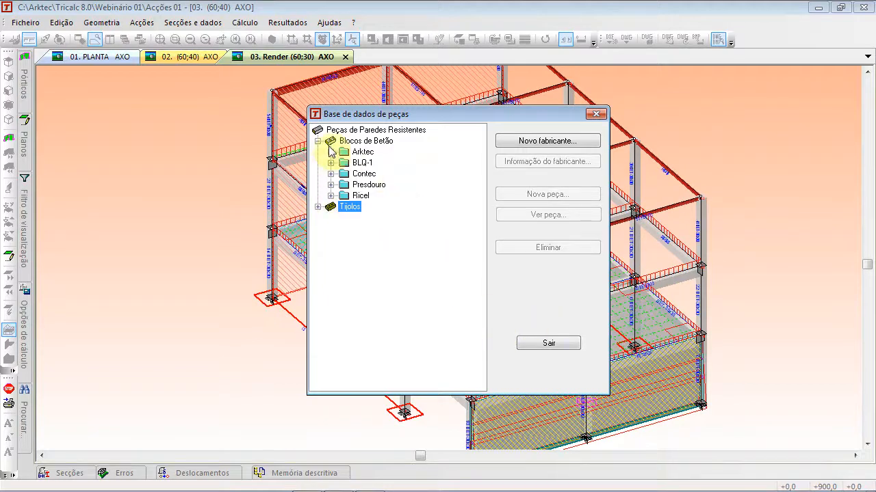
left_click(318, 206)
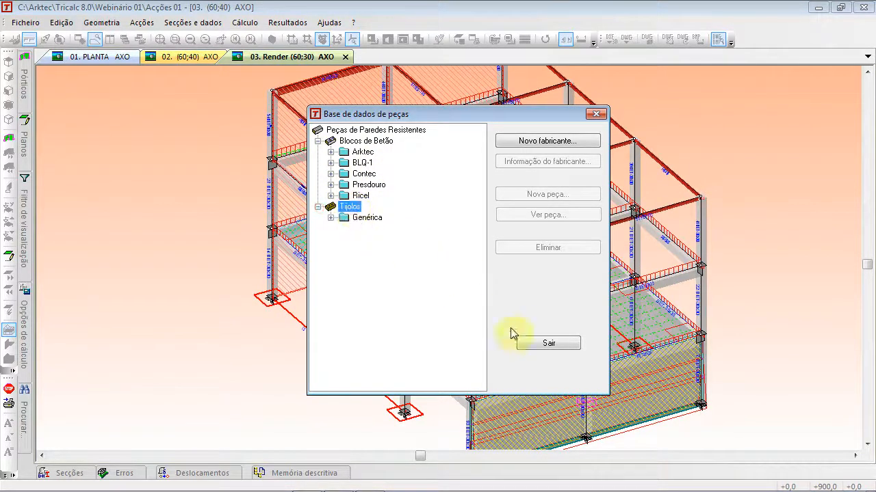
left_click(530, 338)
left_click(182, 23)
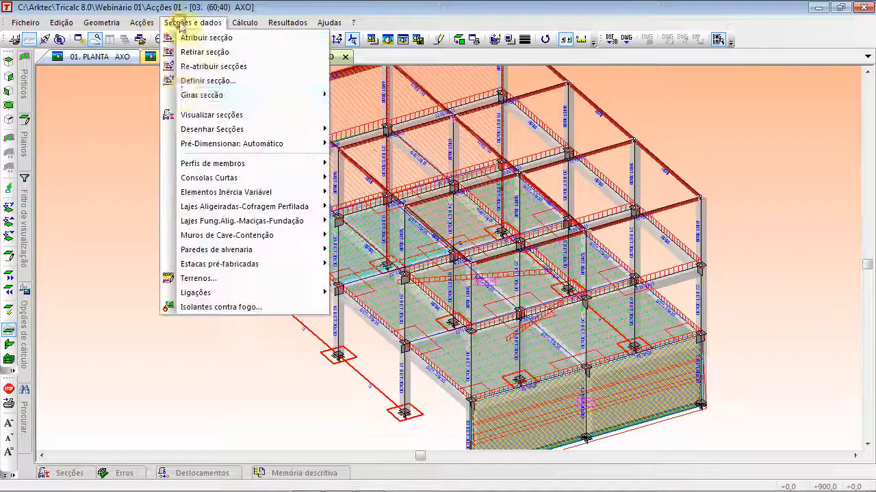
mouse_move(250, 253)
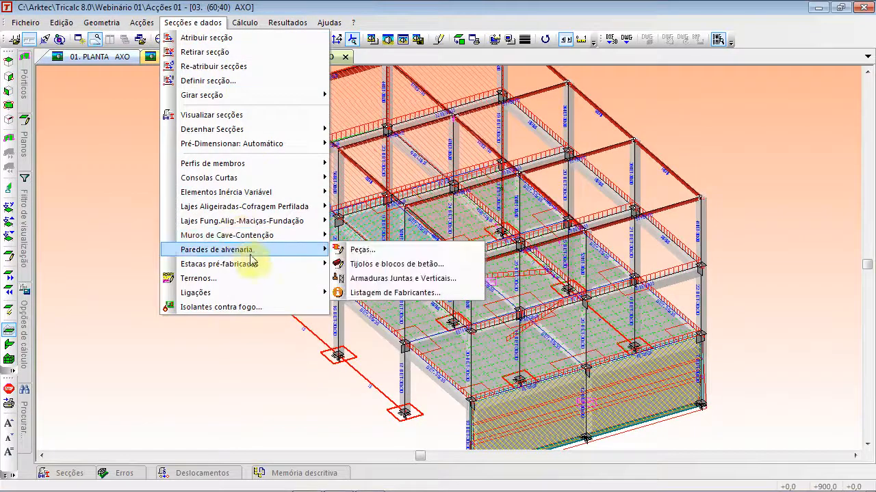
left_click(394, 253)
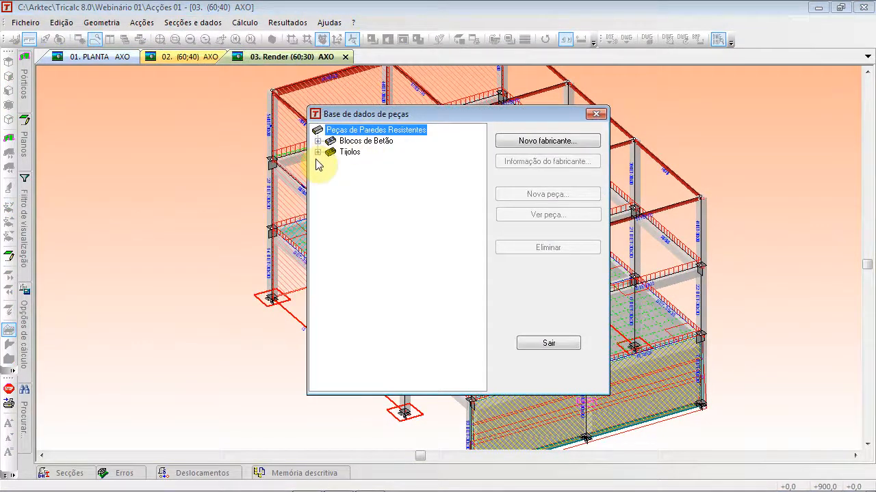
left_click(548, 342)
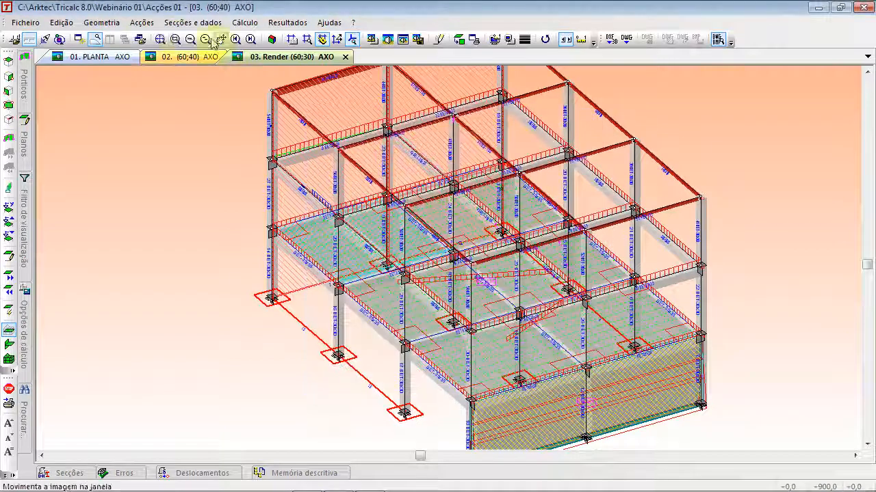
- Open the Termoargila resistant wall pieces database and examine the piece categories of the 10 cm thick blocks
left_click(153, 26)
mouse_move(191, 23)
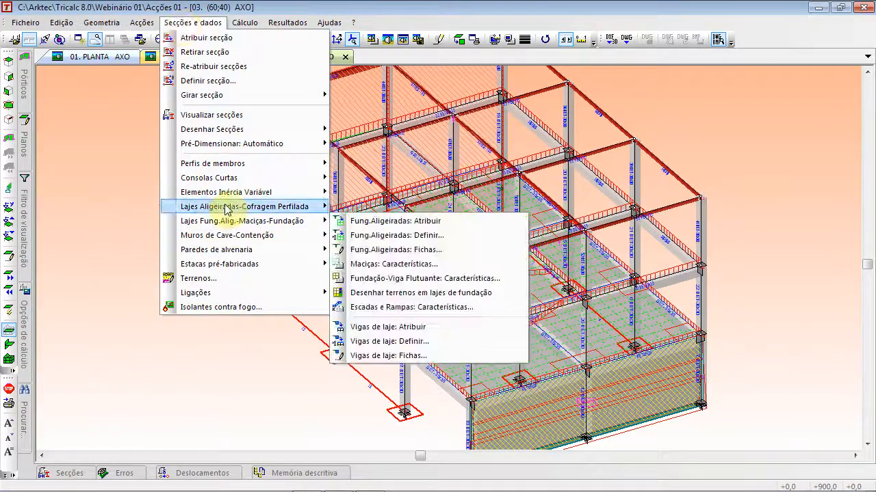
mouse_move(234, 251)
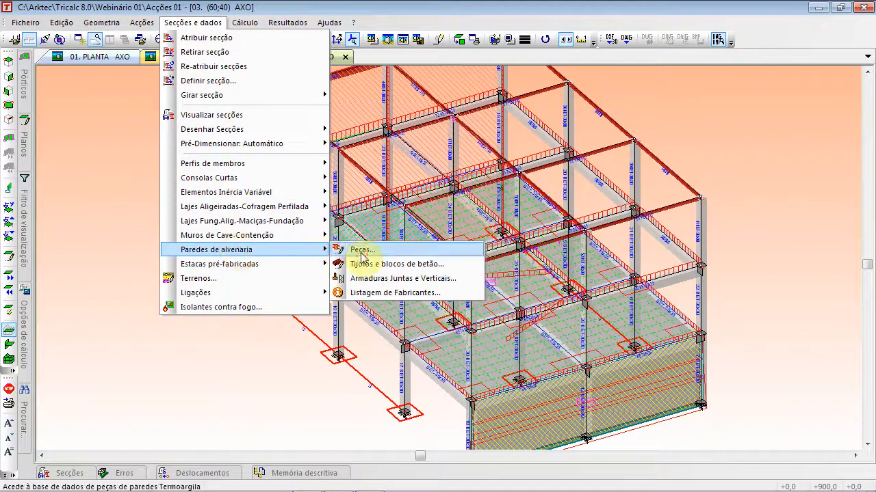
left_click(361, 250)
left_click(225, 140)
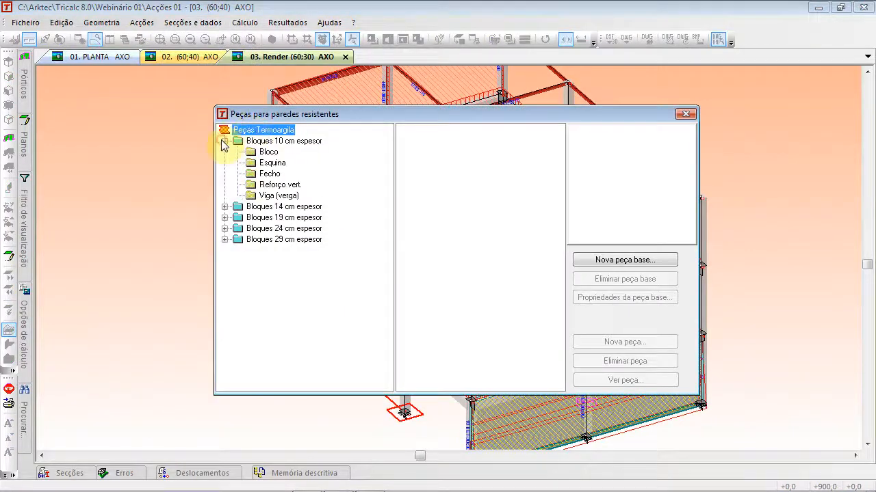
left_click(253, 141)
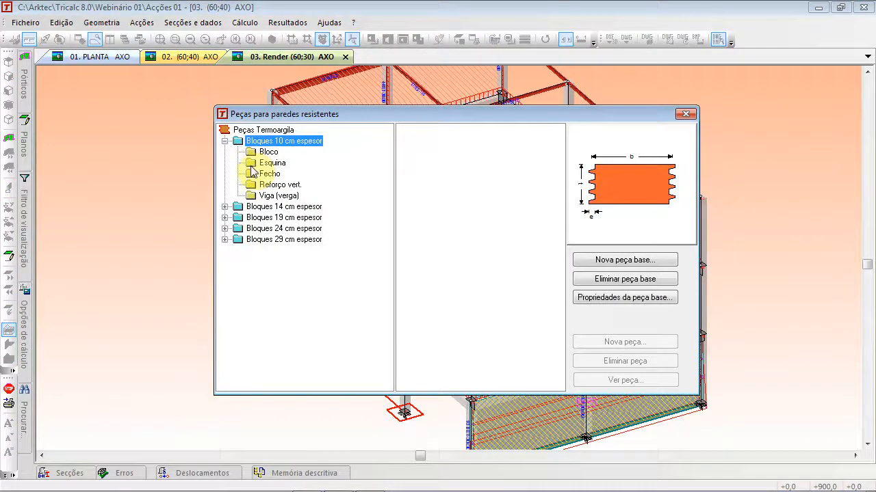
left_click(255, 165)
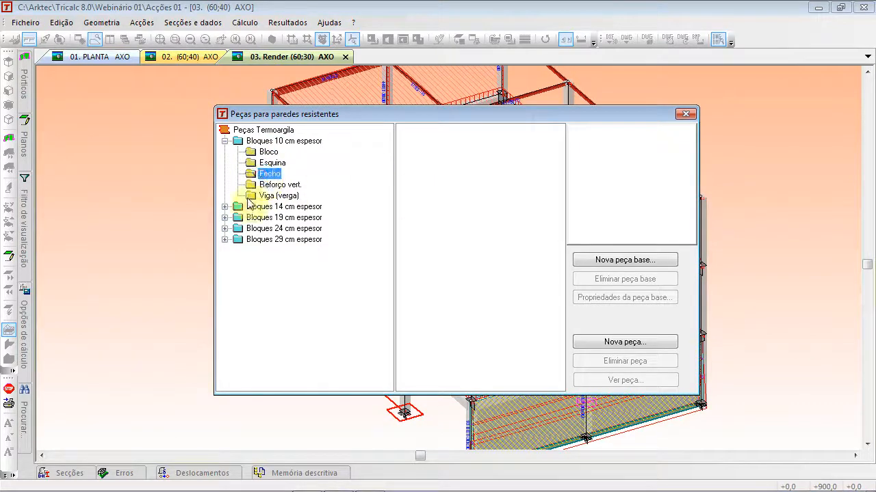
- Examine the shapes of the 19 cm thick blocks' corner piece E 19_09 and closing piece 1/2 T 19_14
left_click(225, 217)
left_click(268, 228)
left_click(273, 239)
left_click(422, 157)
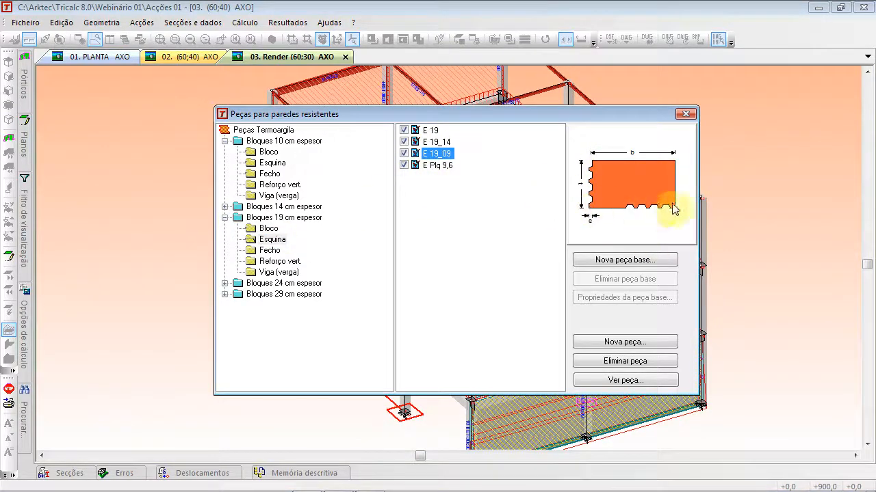
left_click(270, 251)
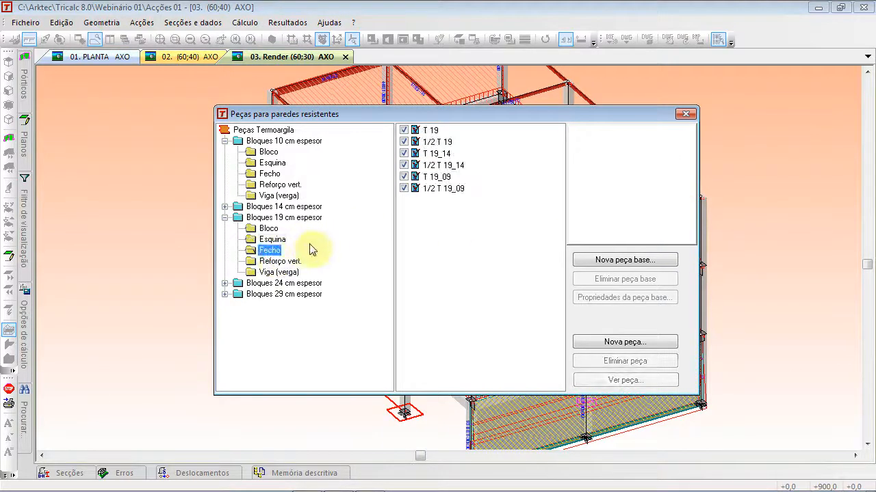
left_click(437, 166)
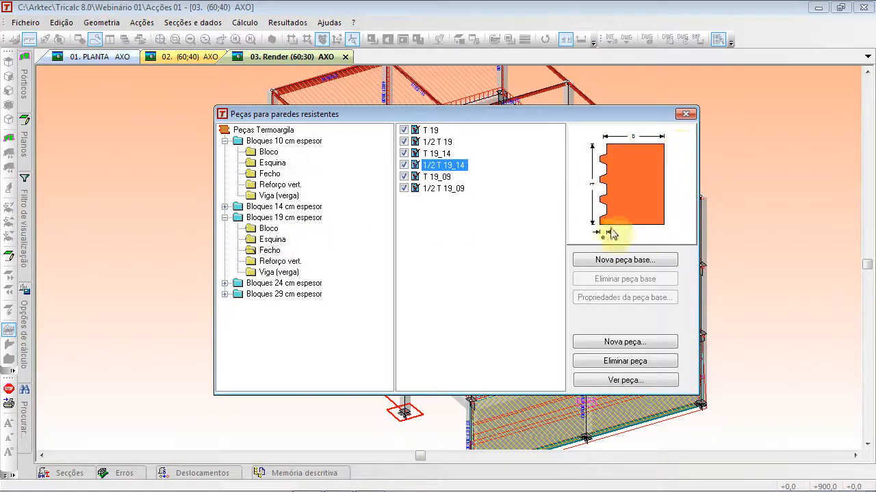
- Examine the 19 cm thick blocks' lintel piece Z 19 and their list of vertical reinforcement pieces
left_click(280, 273)
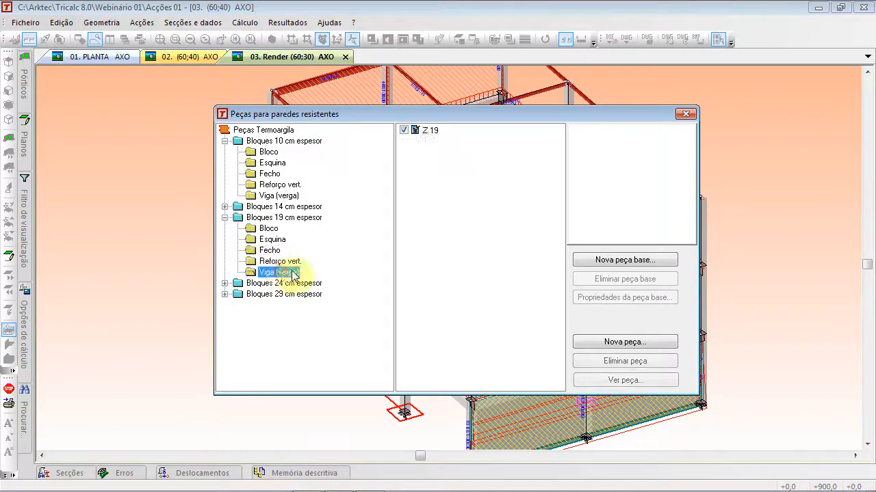
left_click(428, 130)
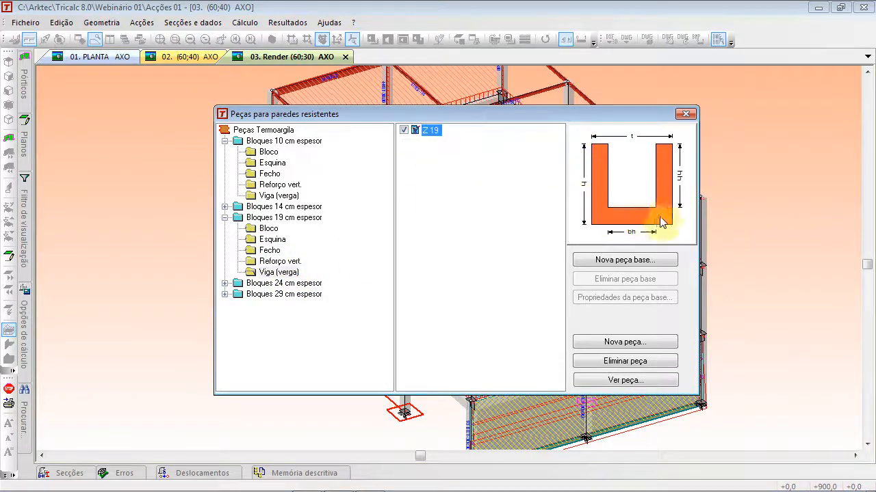
left_click(260, 262)
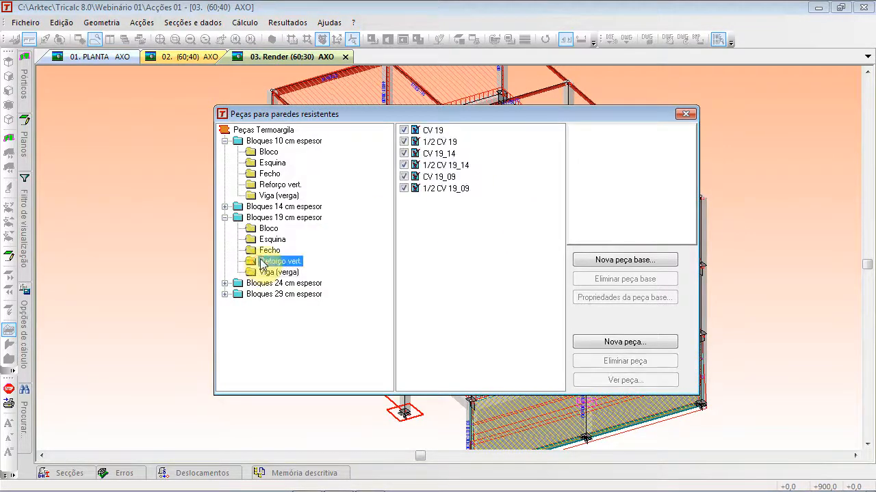
- Examine the 24 cm thick blocks' corner piece E 24_09 corta and close the Termoargila pieces database
left_click(225, 283)
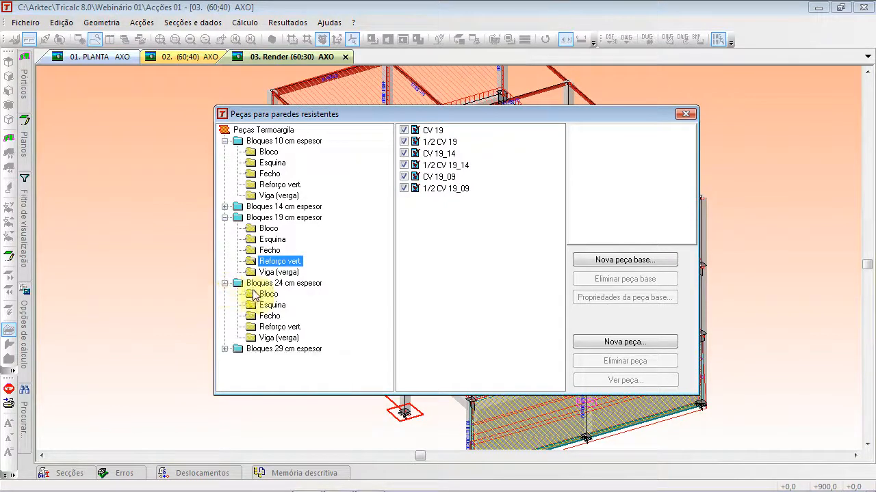
left_click(270, 305)
left_click(445, 189)
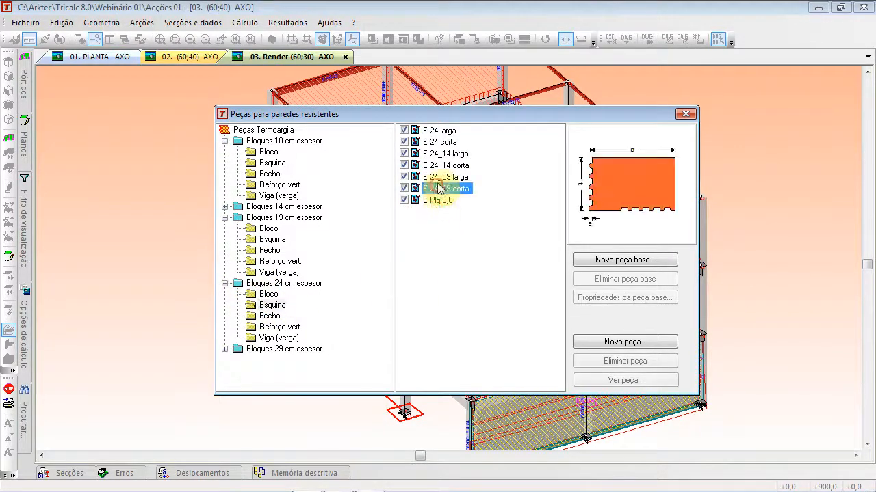
left_click(686, 115)
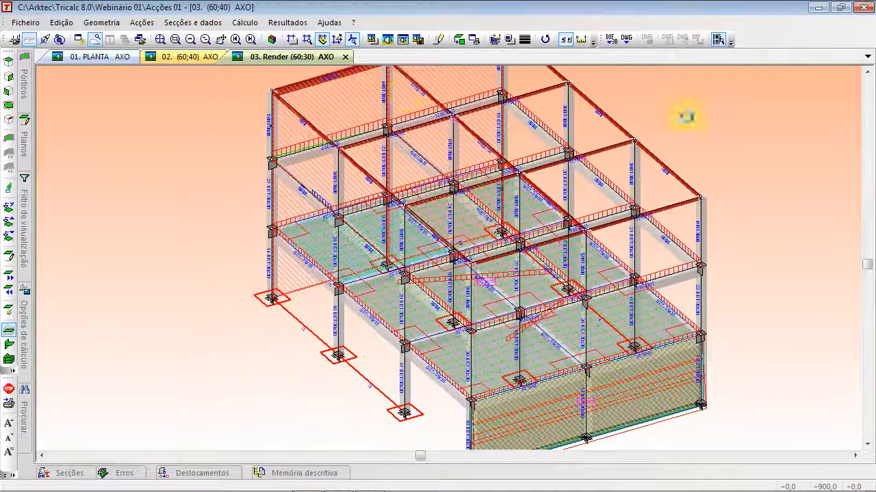
- Open the ribbed slab records database and select the AlvarezA.tr5 file among the hollow-core slabs (Placa Alveolar)
left_click(202, 25)
mouse_move(246, 237)
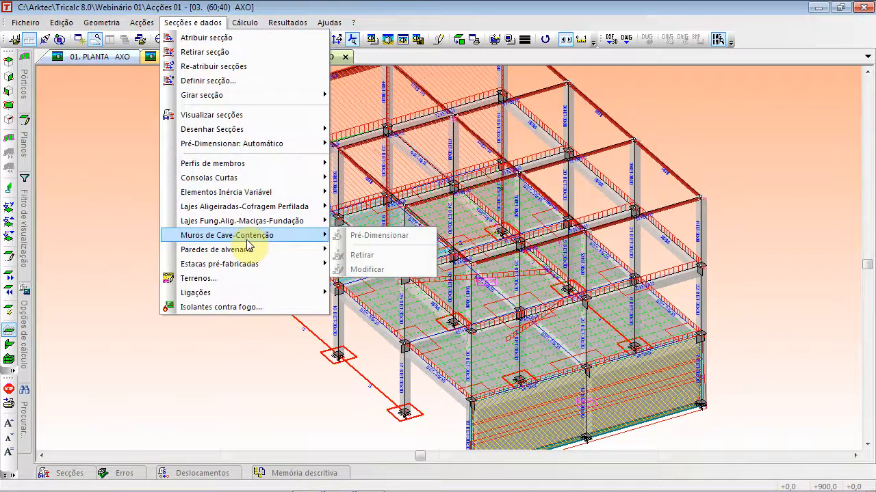
mouse_move(248, 194)
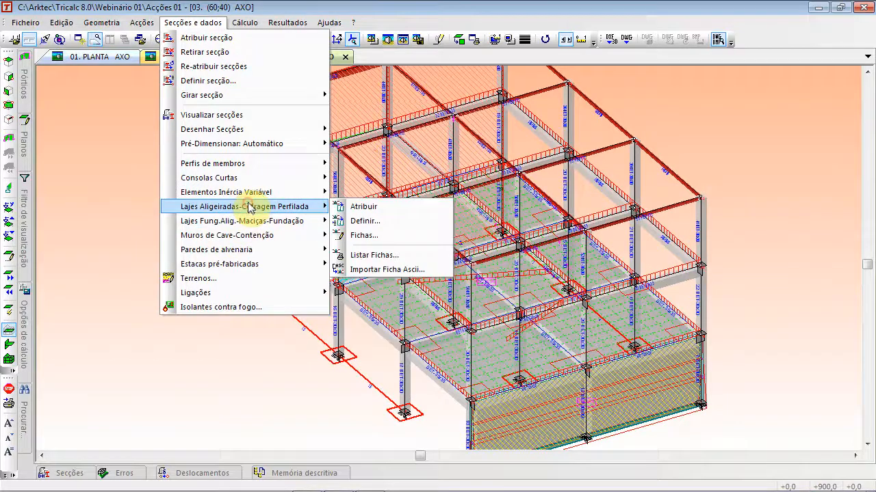
mouse_move(322, 207)
left_click(396, 235)
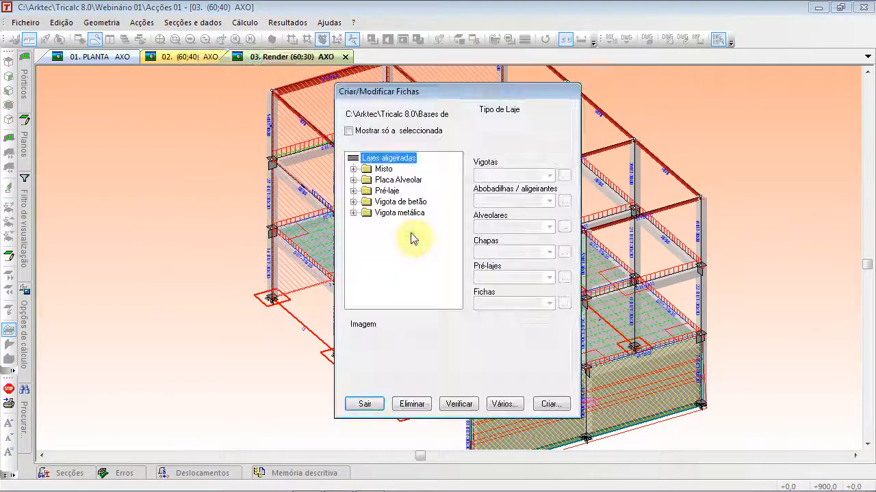
left_click(354, 180)
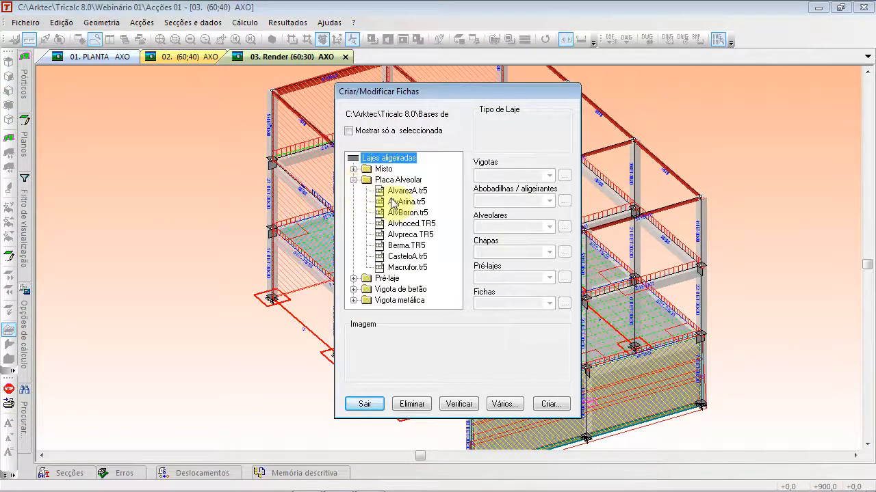
left_click(405, 191)
- Examine the models, total height and self-weight in AlvarezA's hollow-core slab record P15+4, then cancel without changes
left_click(540, 303)
left_click(550, 303)
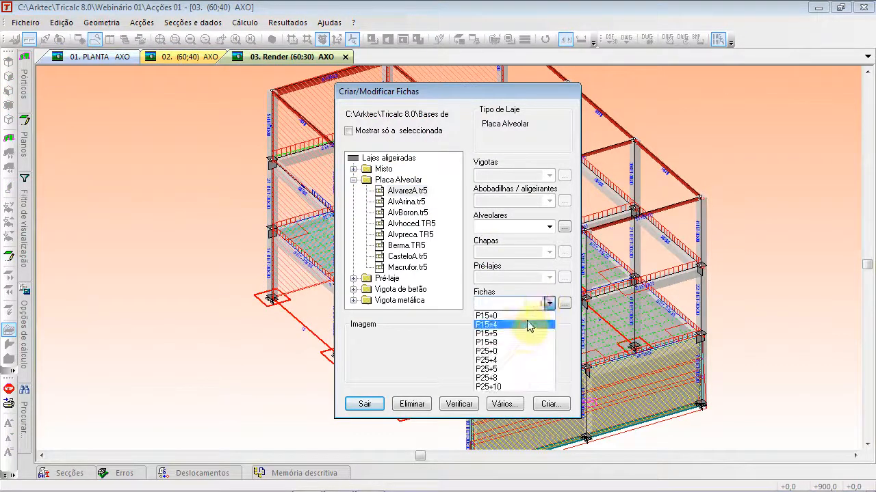
left_click(509, 312)
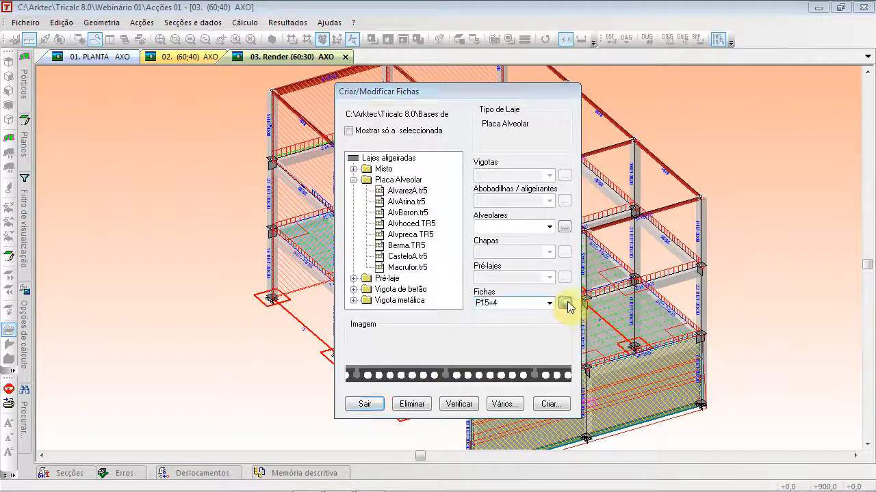
left_click(565, 303)
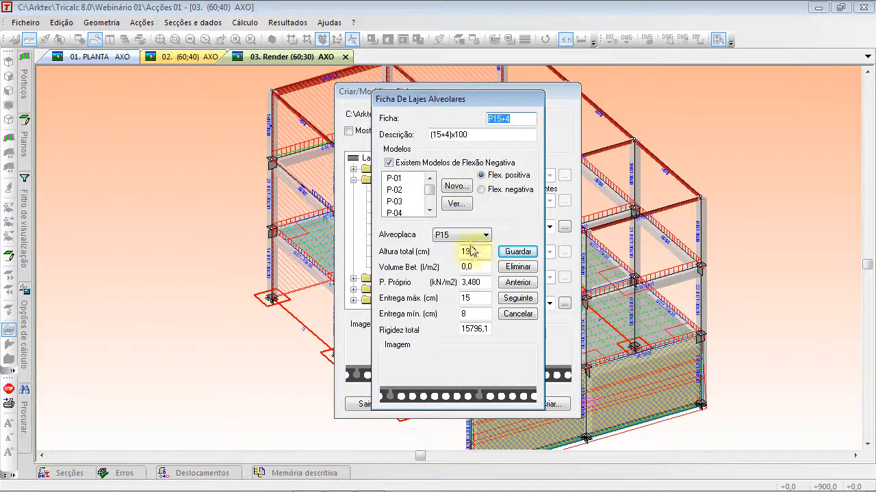
left_click(516, 314)
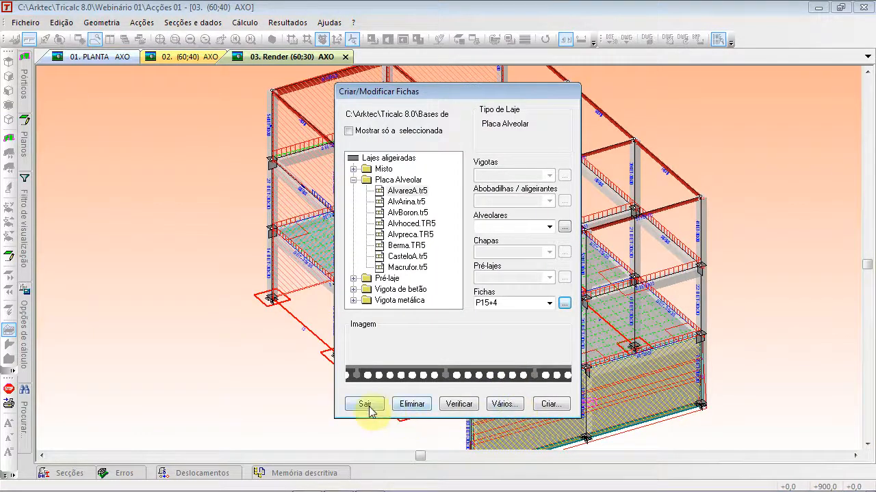
- Examine slab records 33-26 and 44-28 in the prestressed concrete joist file Borondo.tr5
left_click(354, 289)
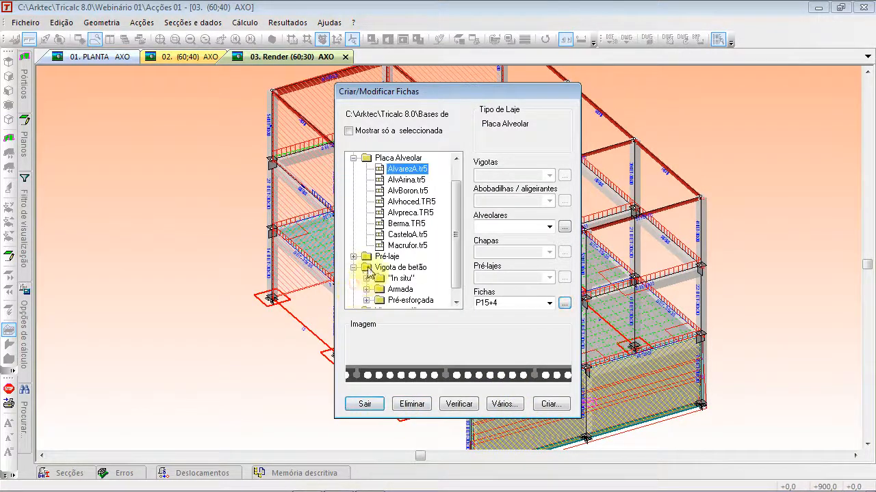
left_click(366, 301)
left_click(414, 213)
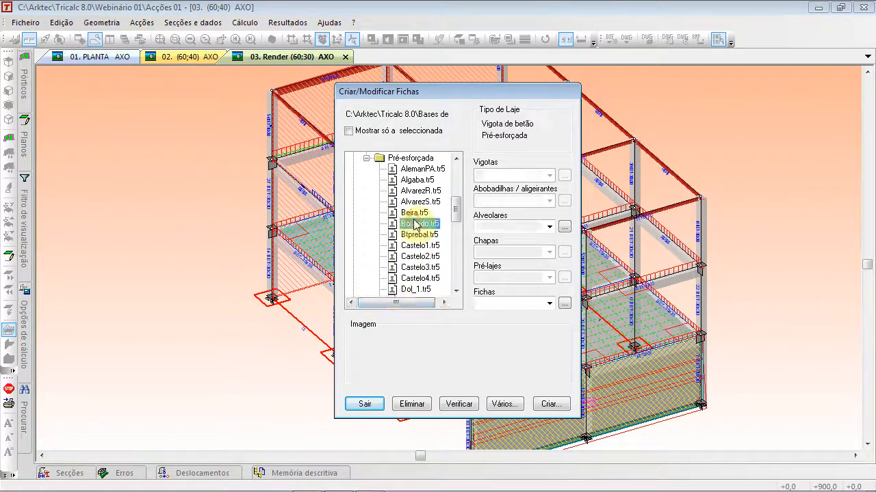
left_click(547, 301)
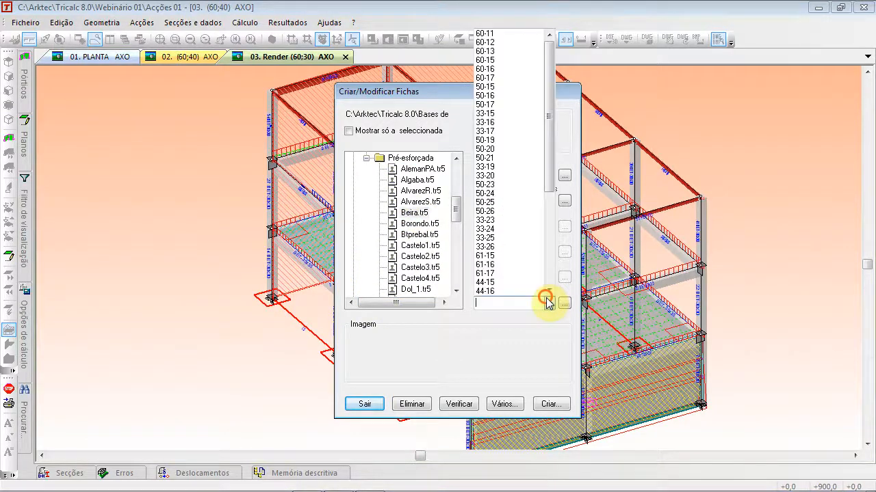
left_click(490, 248)
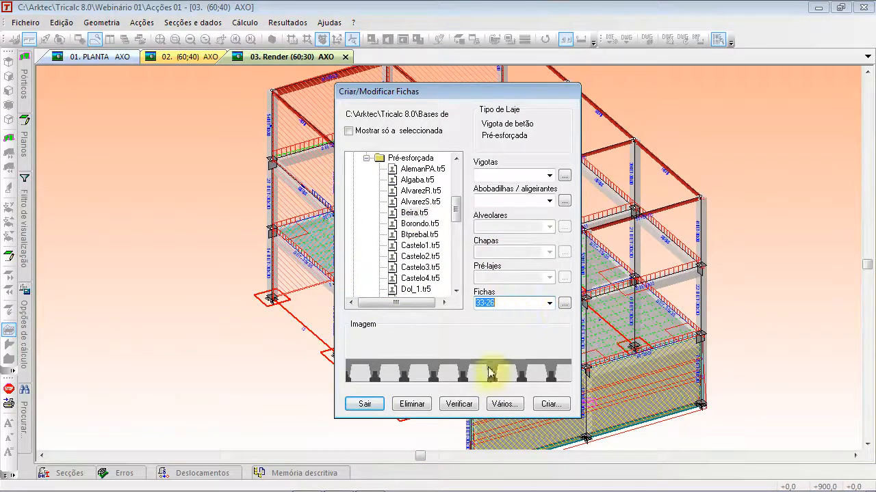
left_click(549, 303)
left_click(519, 283)
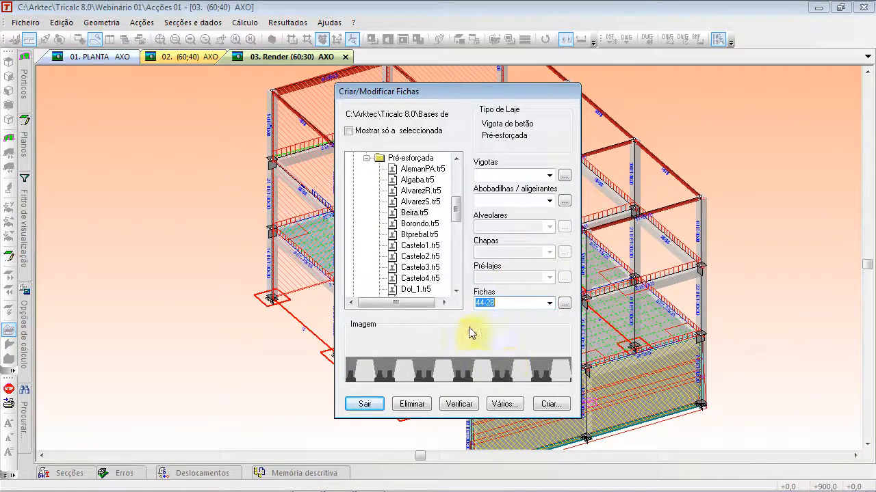
- Examine a record of the metal joist slab file IPN70.tr5
left_click(366, 158)
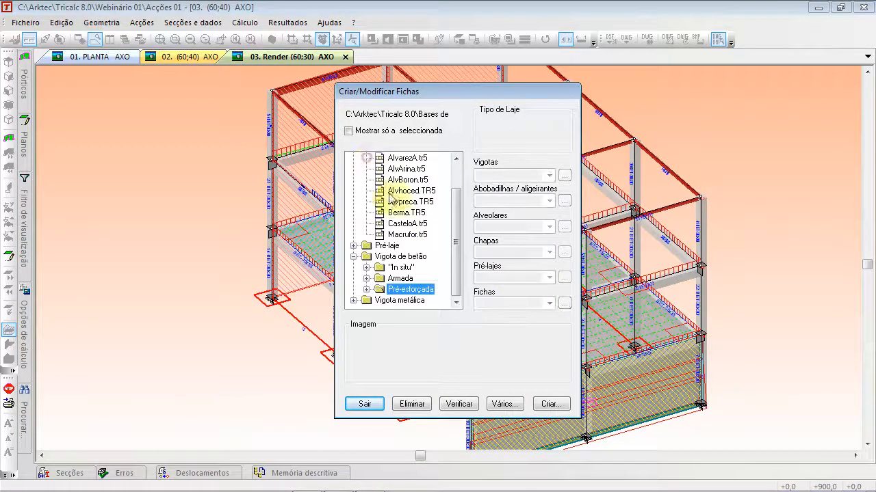
left_click(352, 300)
left_click(403, 300)
left_click(548, 303)
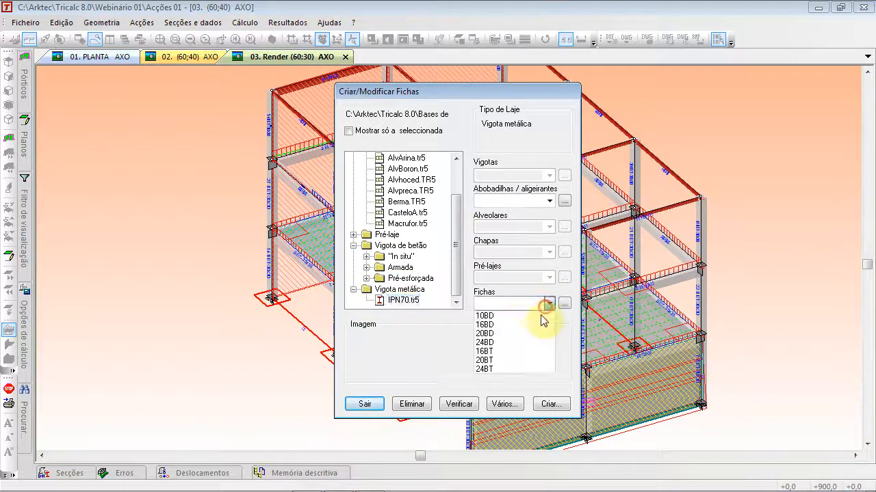
left_click(511, 358)
- Examine record H14 of the composite (Misto) slab file Europerf.tr5 and close the ribbed slab database
left_click_drag(460, 254, 451, 160)
left_click(353, 168)
left_click(406, 169)
left_click(411, 191)
left_click(550, 303)
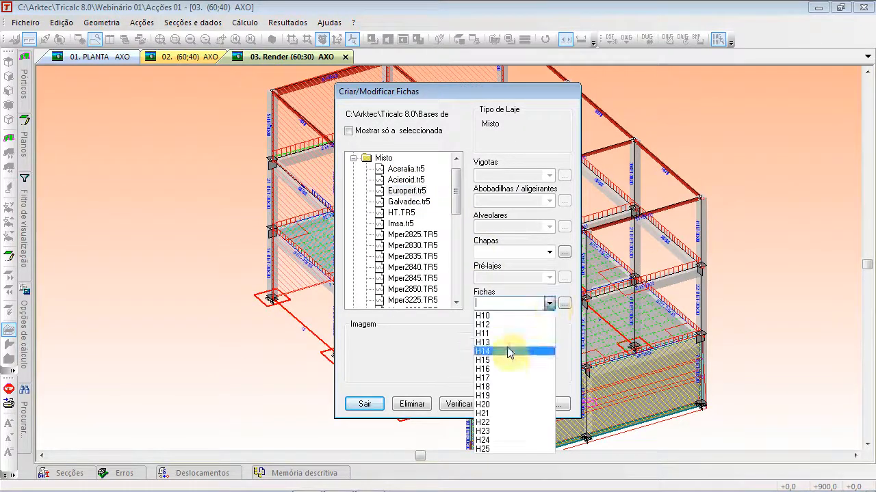
left_click(508, 348)
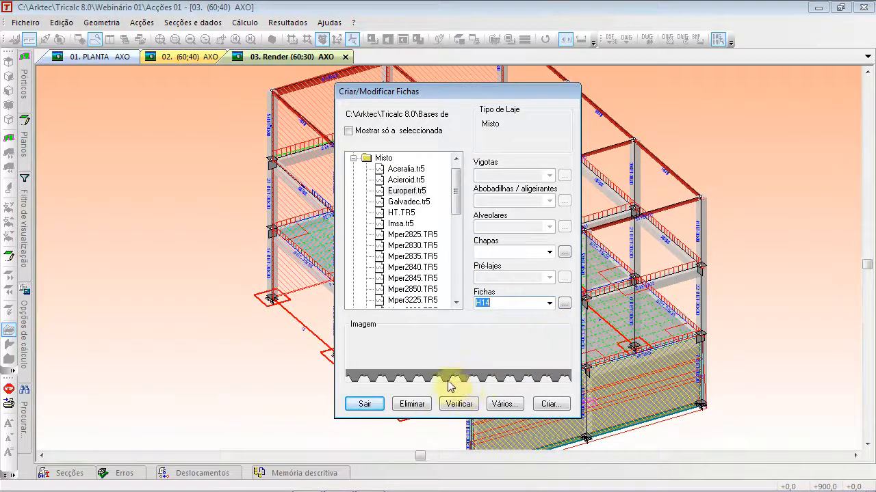
left_click(369, 407)
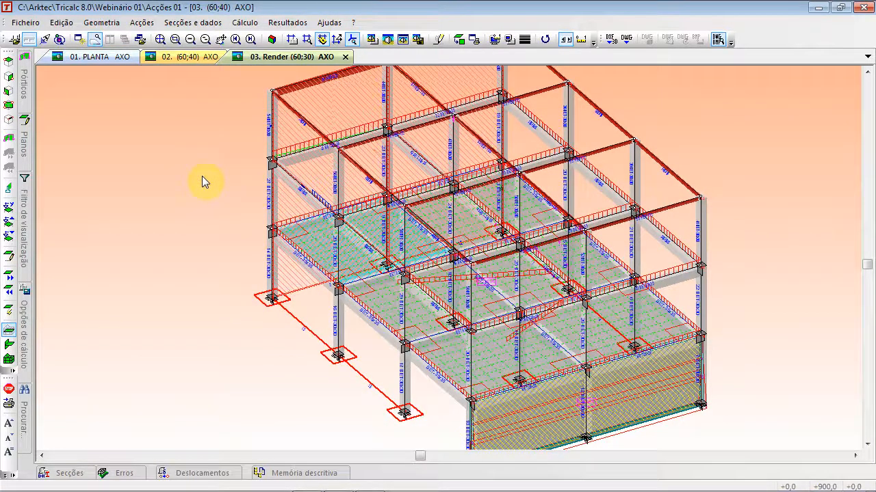
key("alt+Tab")
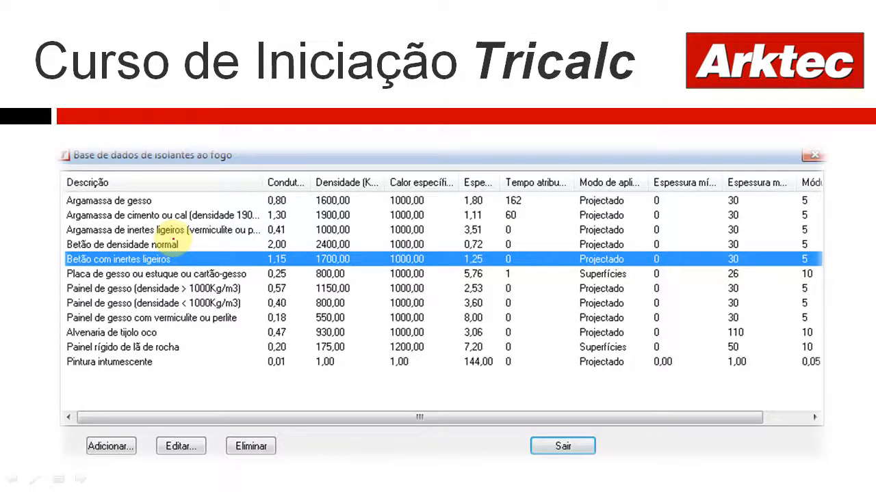
key("Right")
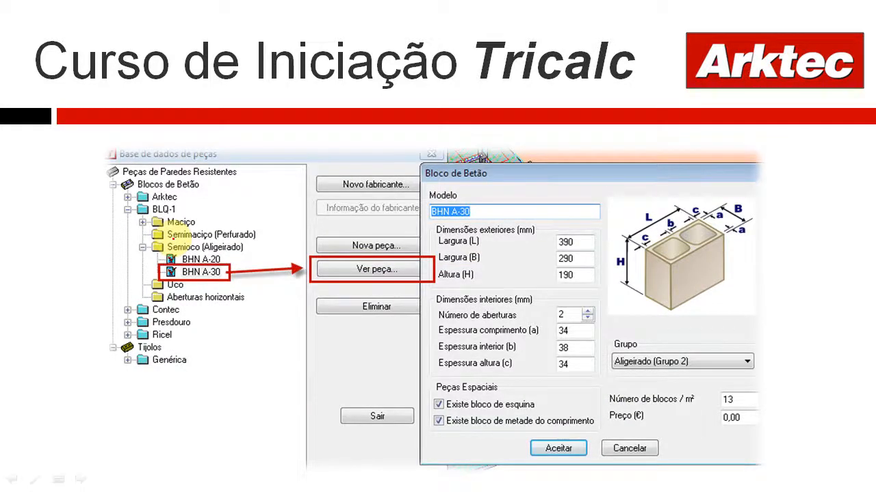
key("Right")
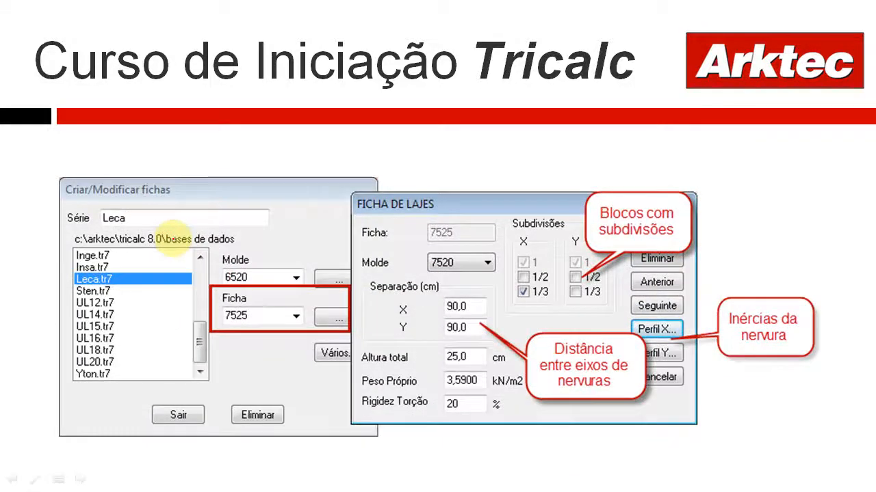
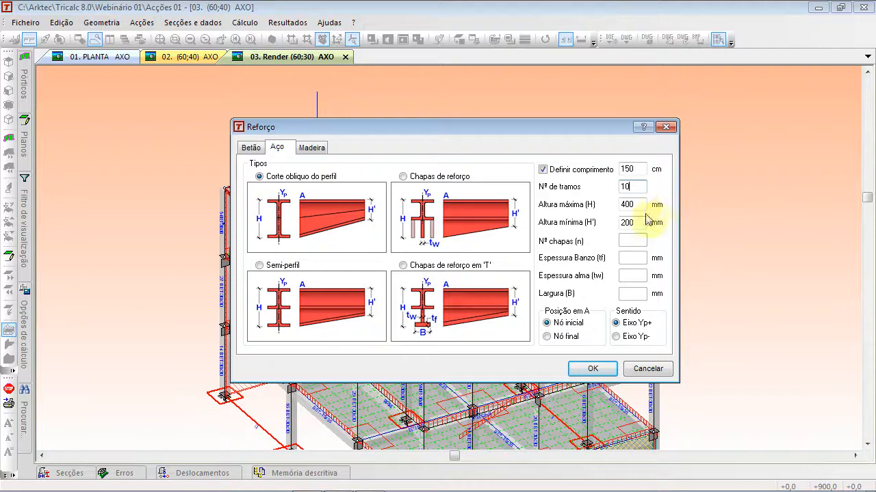
- Apply the 150 cm oblique-cut steel haunch with 10 segments, 400 mm maximum and 200 mm minimum height, to the HEB-100 roof beam beside column 36
left_click_drag(642, 207, 583, 207)
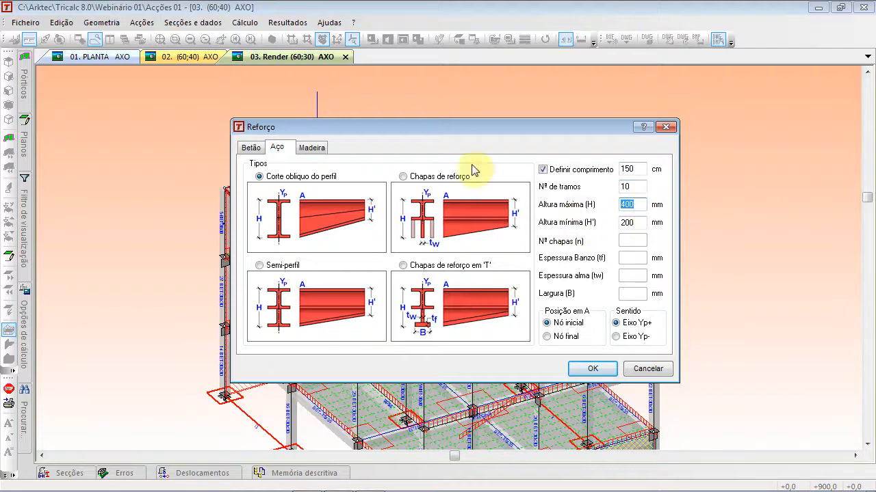
double_click(635, 226)
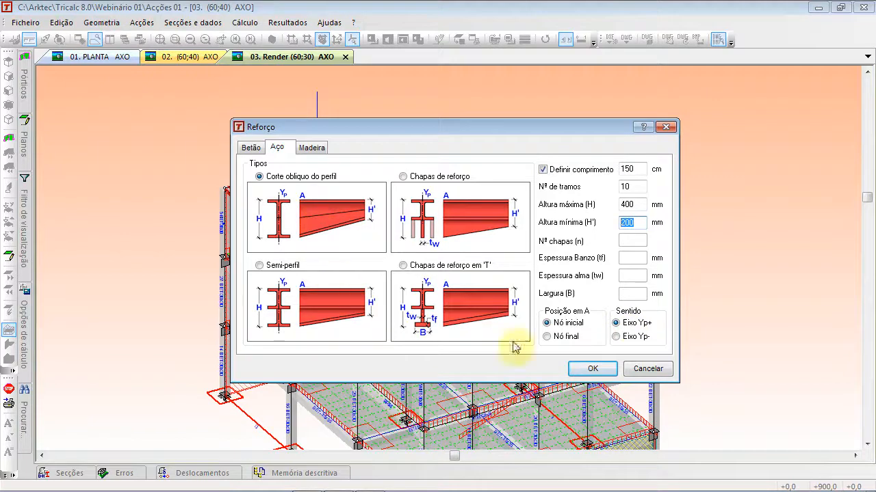
left_click(592, 370)
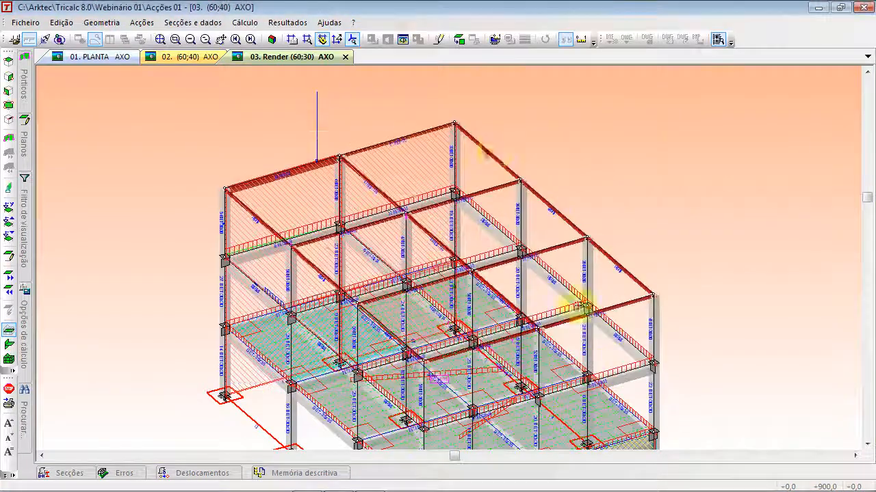
scroll(548, 204, "up", 6)
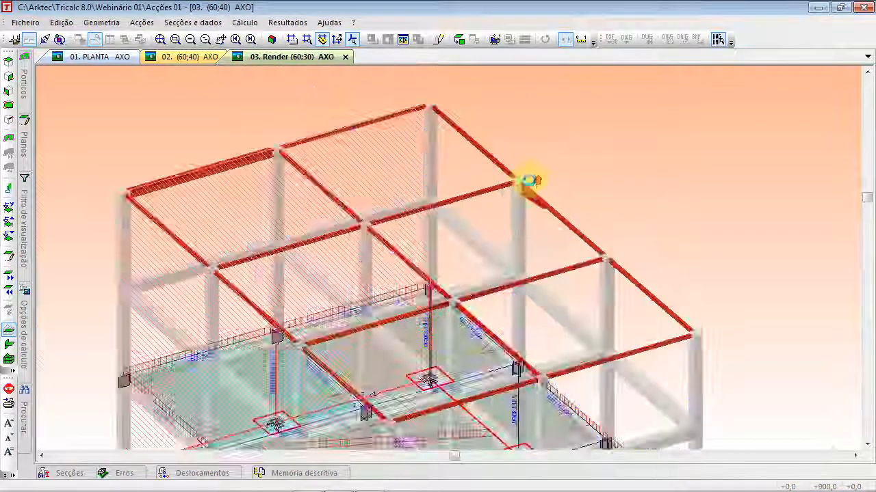
scroll(535, 208, "up", 2)
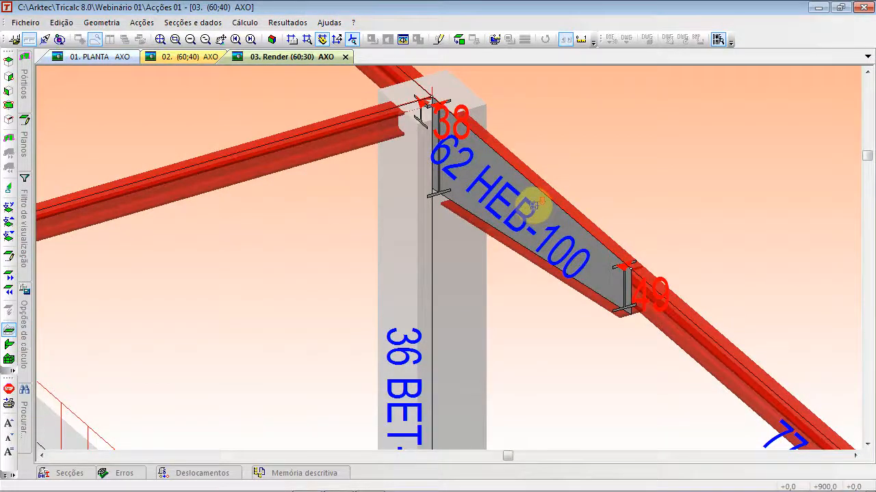
- Compare the reinforcement settings with the haunch on the HEB-100 roof beam, then cancel the definition of another haunch
scroll(534, 205, "down", 8)
left_click(593, 112)
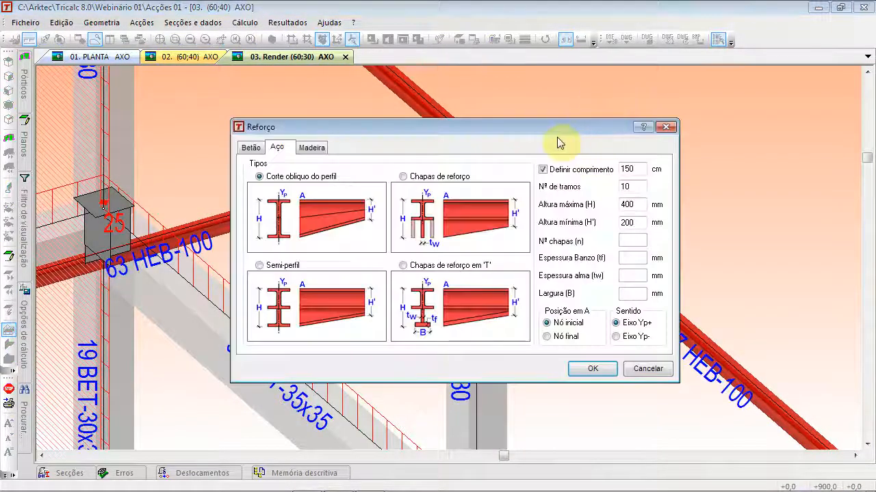
left_click_drag(586, 131, 451, 195)
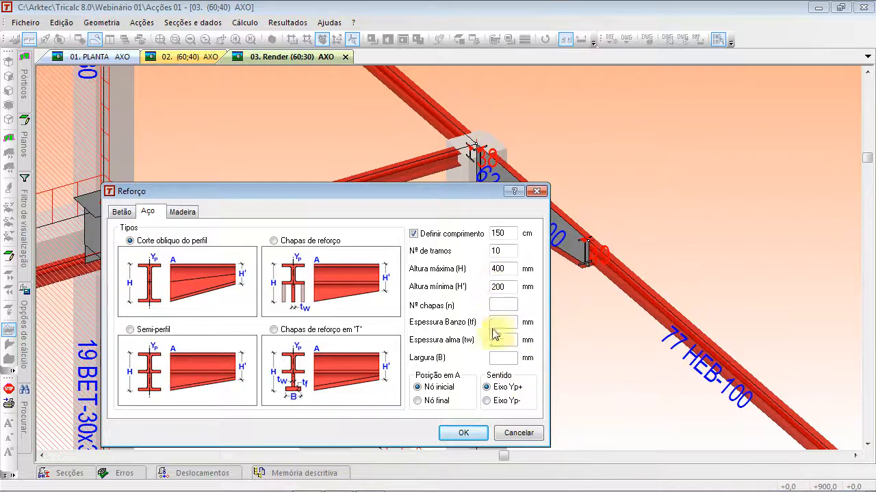
left_click(524, 435)
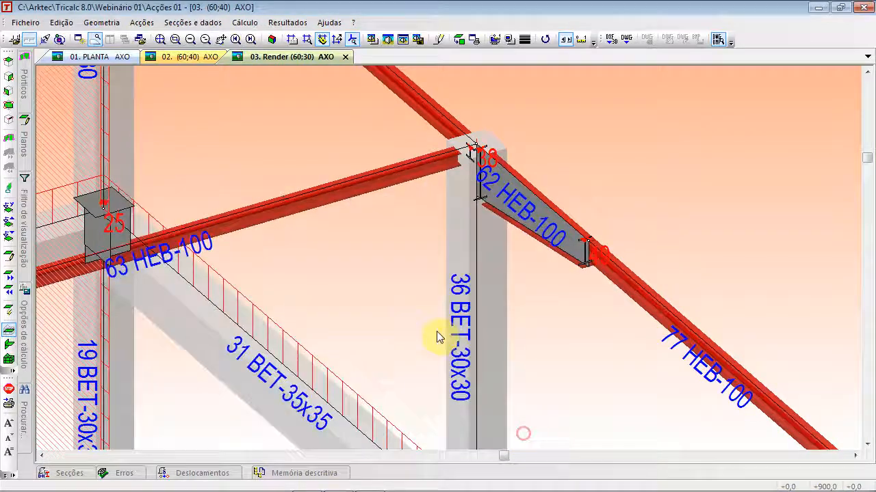
scroll(403, 303, "down", 3)
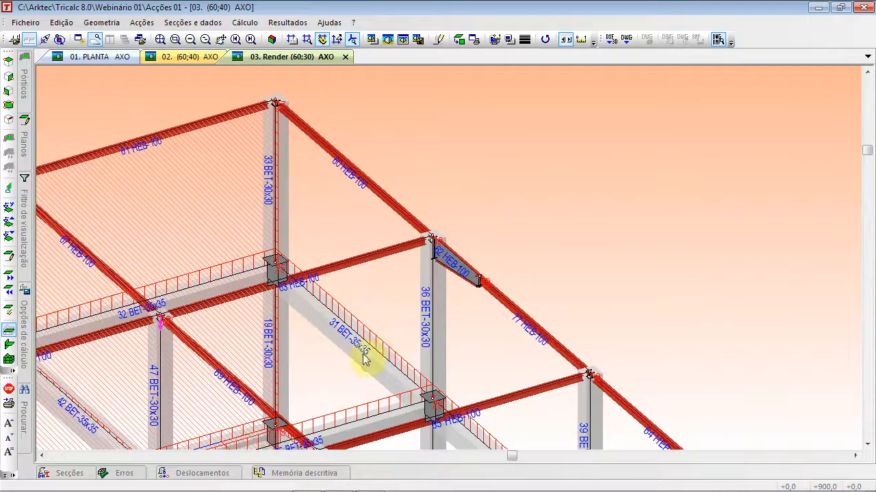
scroll(366, 355, "up", 3)
scroll(371, 339, "down", 2)
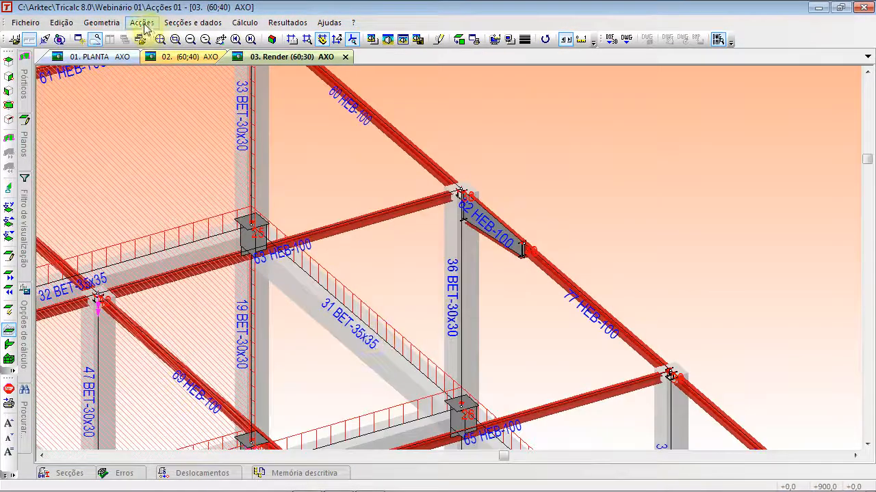
- Define a rectangular variable concrete haunch 150 cm long with 600 mm maximum height, positioned at the initial node in the Yp+ direction
left_click(181, 22)
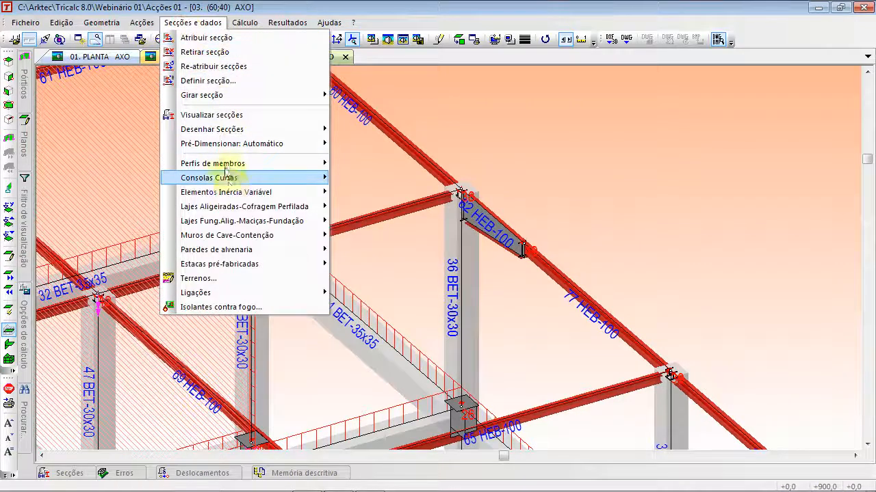
mouse_move(234, 193)
left_click(370, 194)
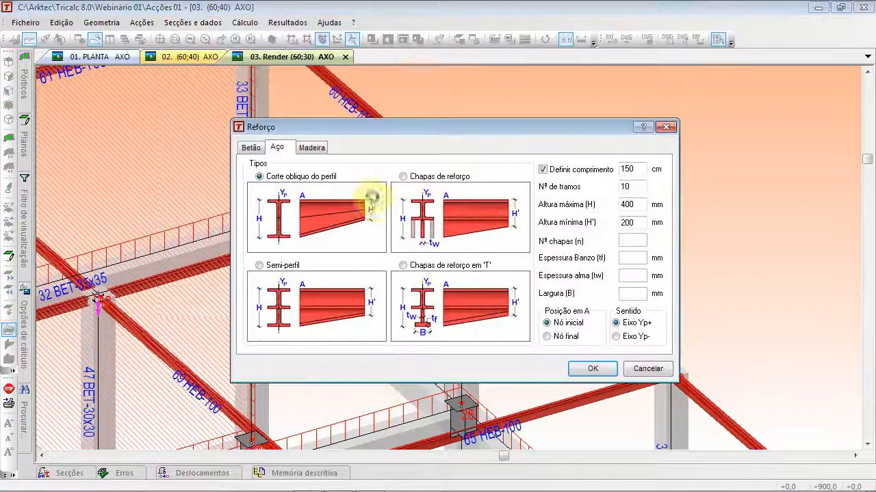
left_click(252, 148)
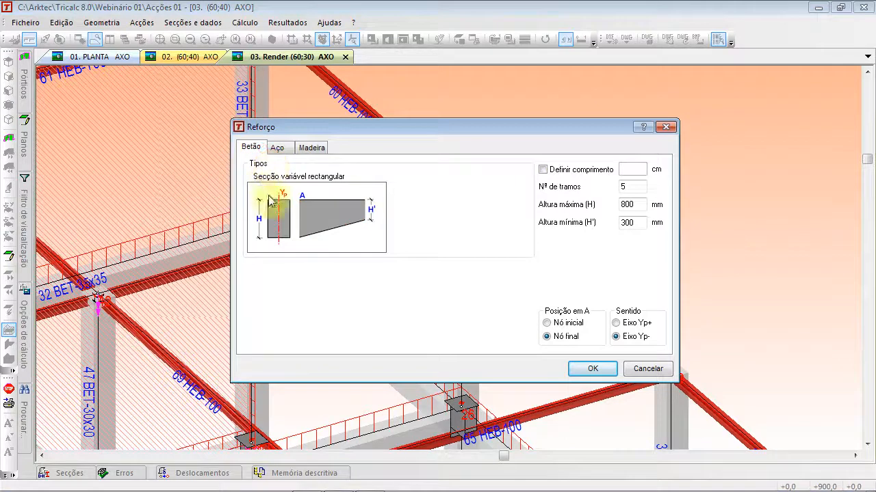
left_click(543, 169)
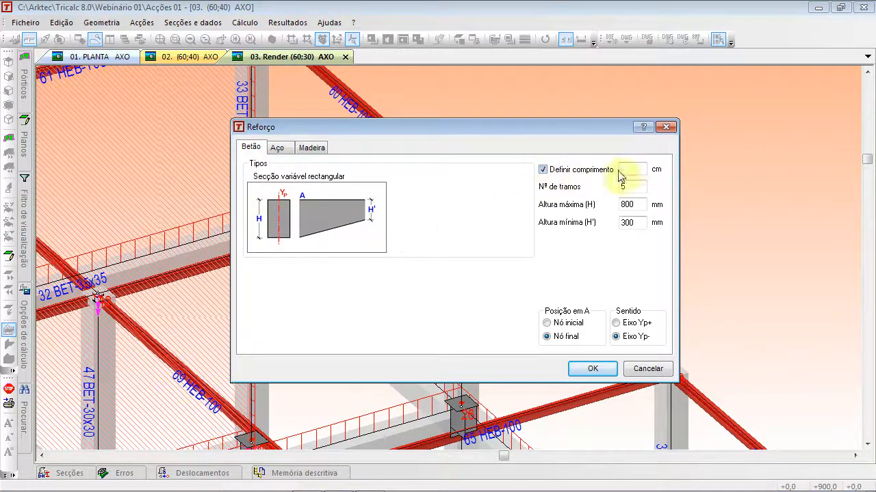
type("150")
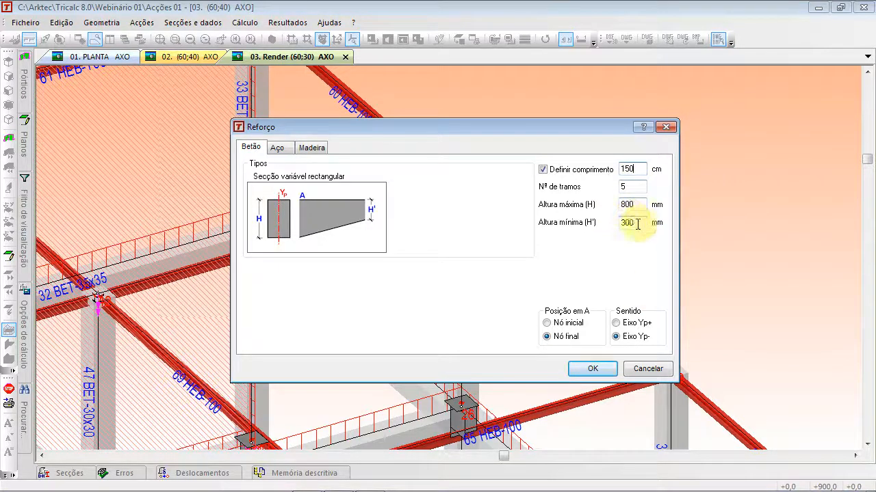
double_click(635, 223)
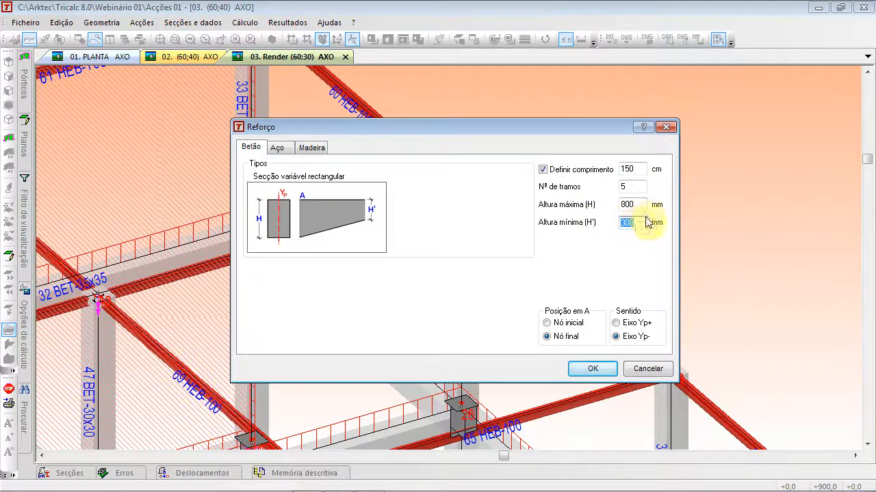
double_click(636, 205)
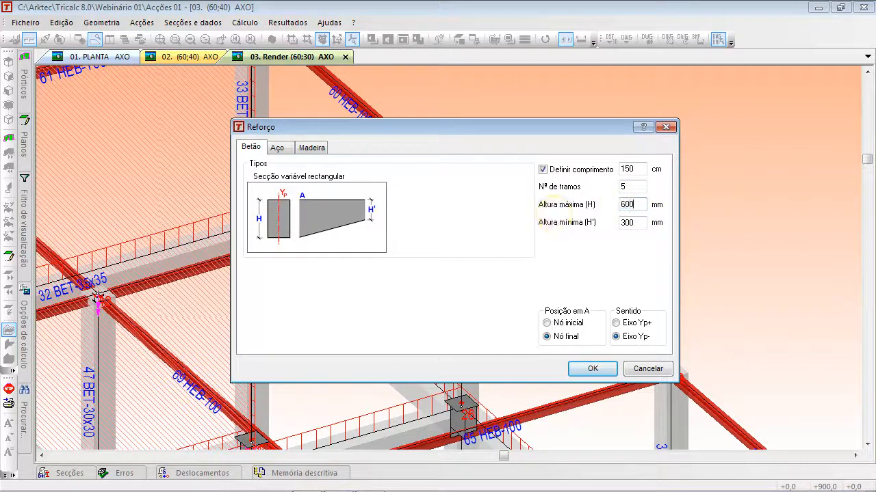
left_click(555, 322)
left_click(619, 323)
left_click(592, 369)
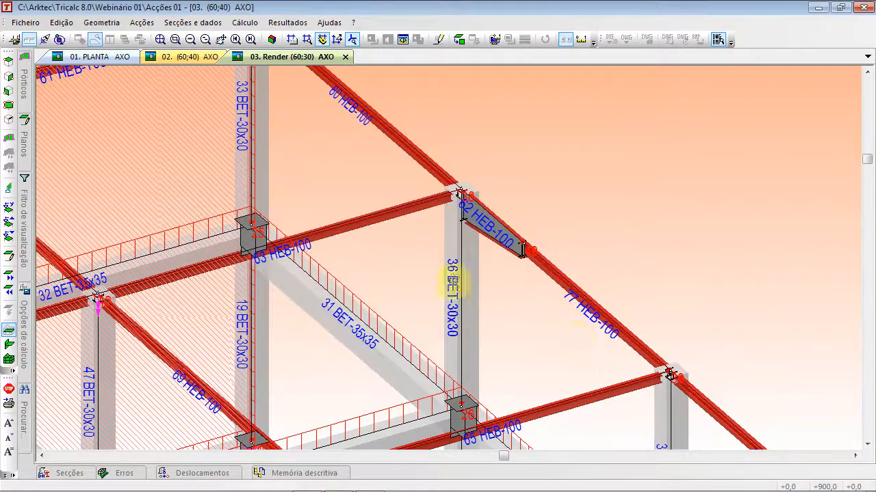
- Try to assign the concrete haunch to beam 34 BET-35x35 and acknowledge the error
middle_click_drag(441, 370, 364, 211)
middle_click_drag(417, 267, 449, 234)
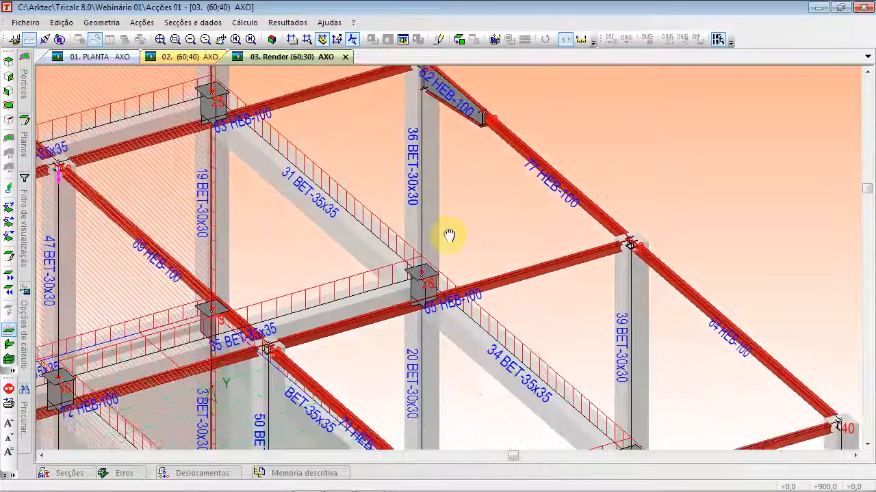
left_click(484, 329)
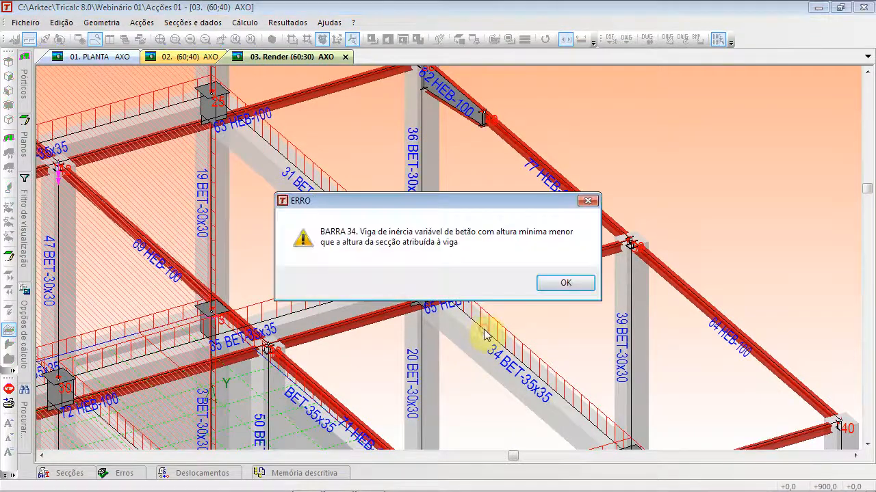
left_click(580, 284)
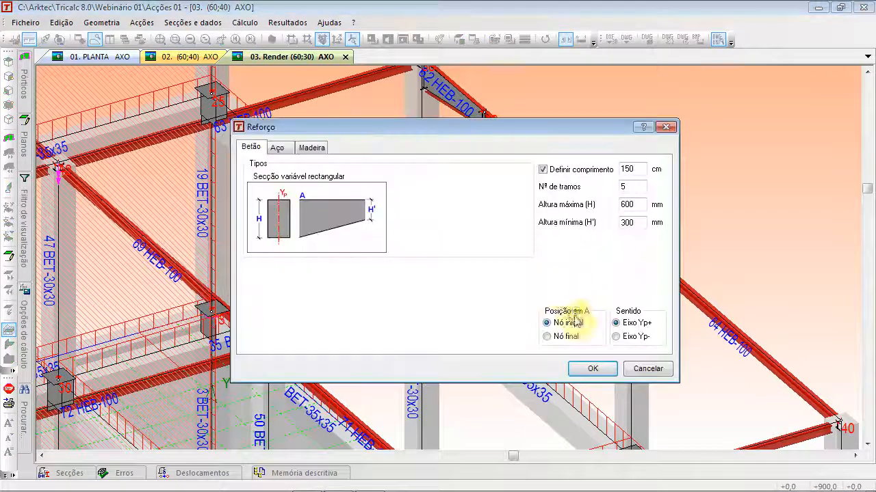
- Set the rectangular concrete haunch's minimum height to 350 mm and apply it to beam 34 BET-35x35 at column 20
left_click(643, 227)
left_click_drag(643, 227, 580, 235)
type("350")
left_click(601, 368)
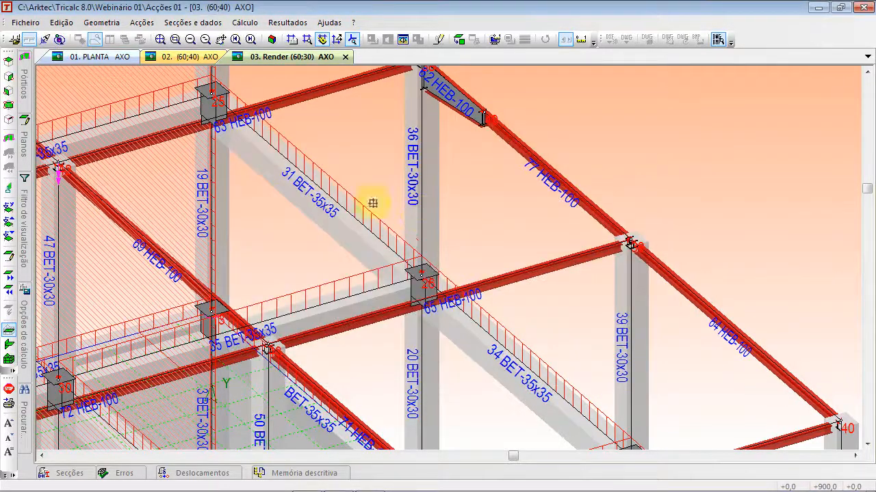
left_click(492, 338)
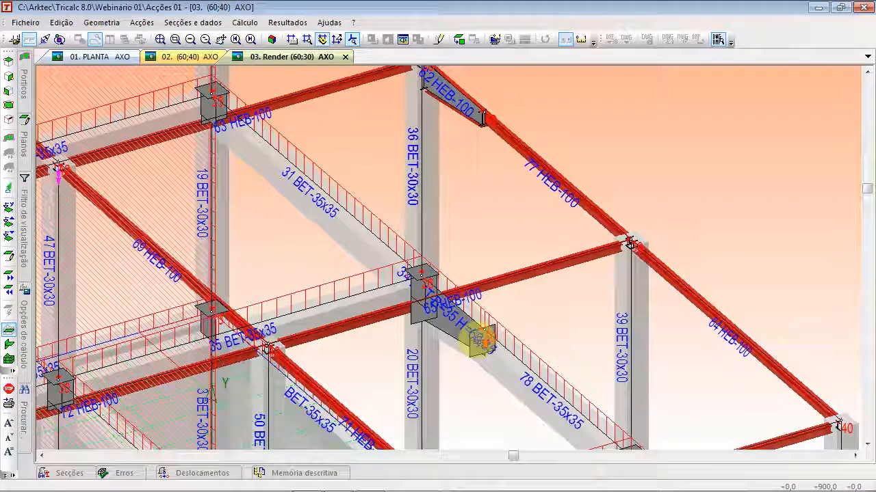
- Apply the same 600 to 350 mm concrete haunch to the opposite end of beam 78 BET-35x35, then cancel another haunch definition
scroll(477, 342, "up", 1)
scroll(477, 343, "down", 1)
scroll(482, 346, "down", 1)
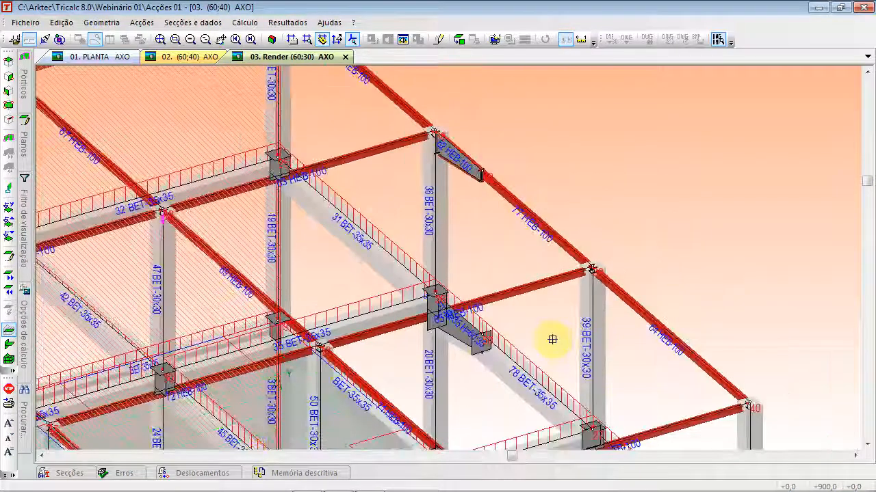
left_click(563, 400)
right_click(723, 151)
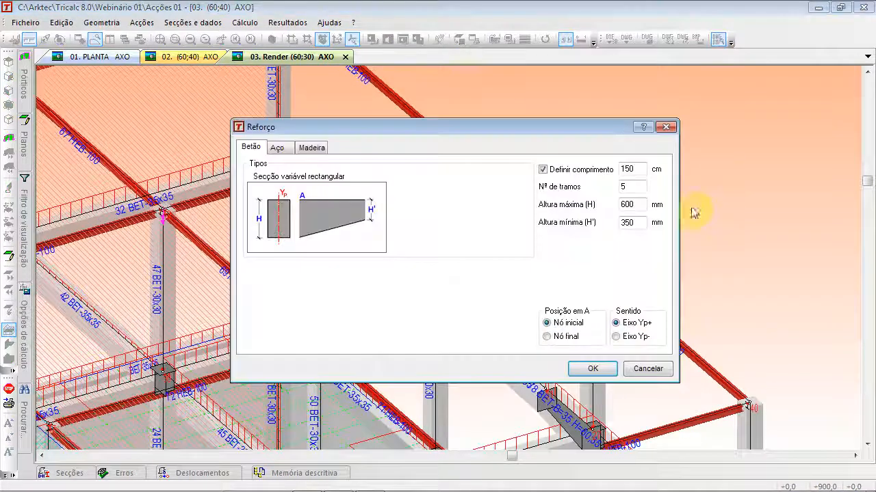
left_click(646, 368)
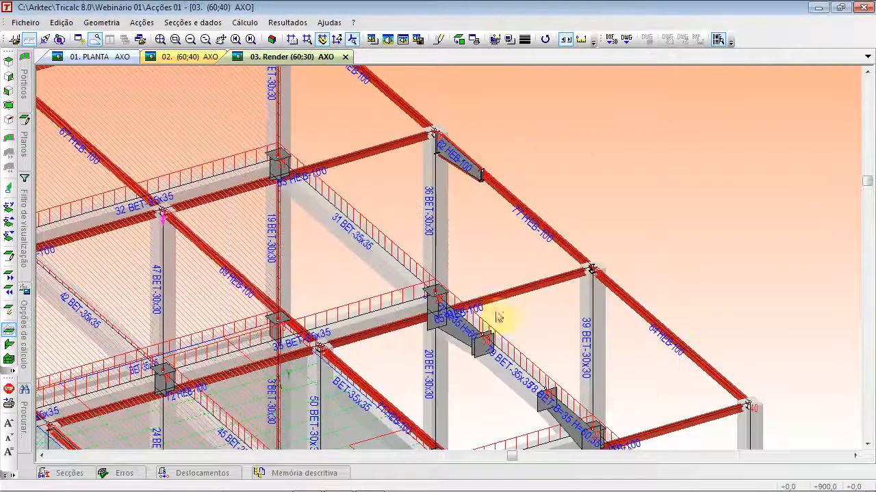
- Isolate the vertical XY plane through node 26 and display the haunched beam in south elevation
left_click(11, 95)
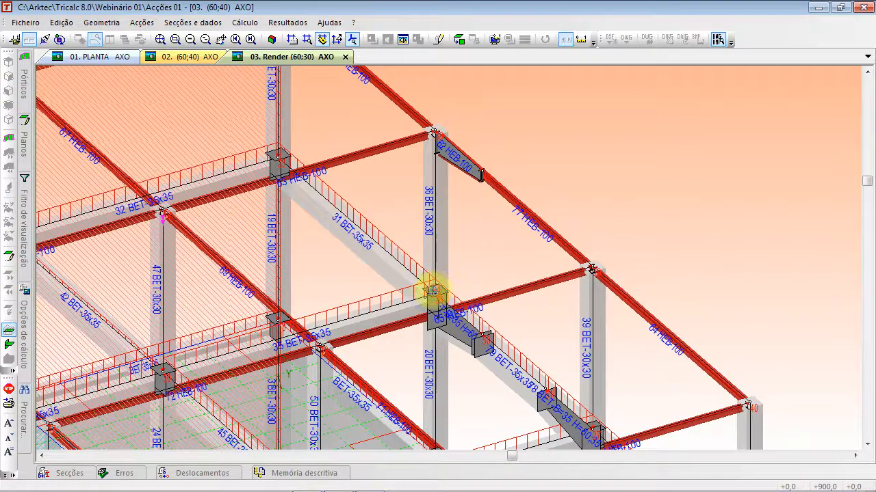
left_click(433, 291)
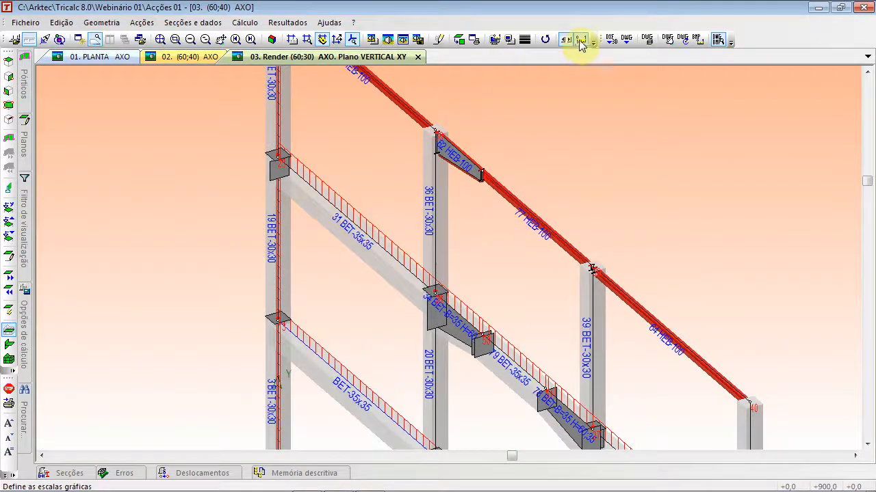
left_click(459, 39)
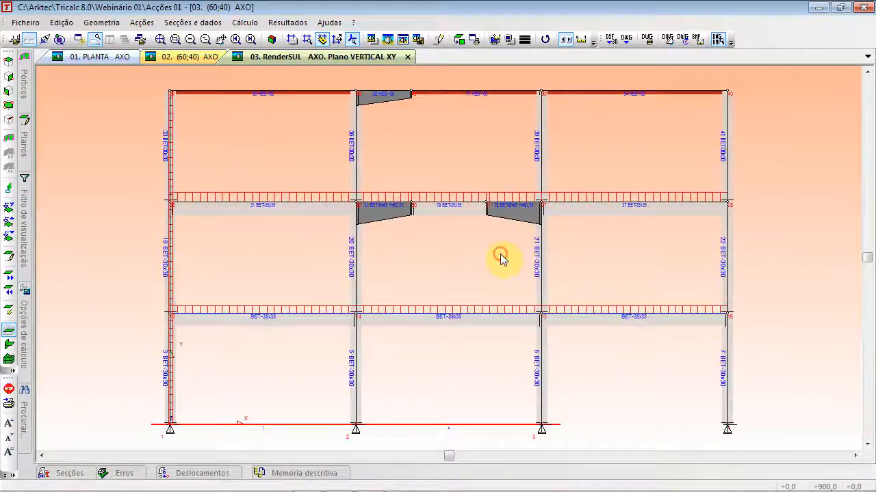
scroll(484, 223, "up", 3)
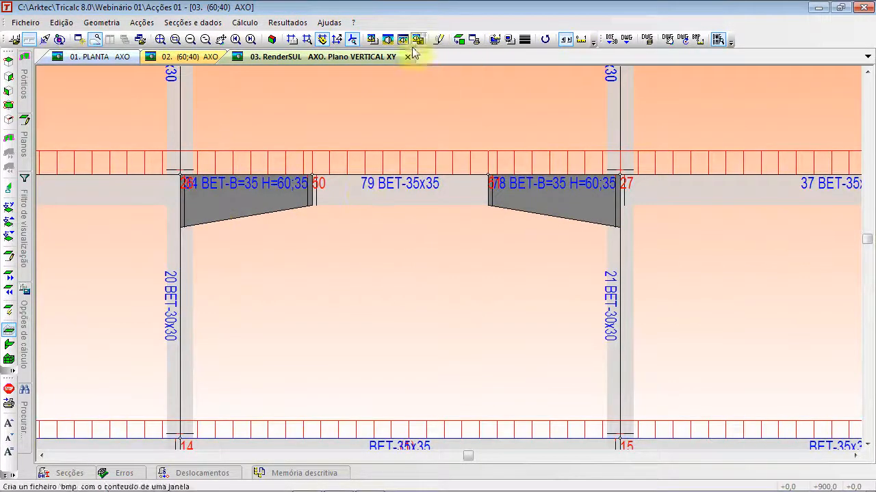
- Render the haunched frame as solid colour without the wireframe model and with edges drawn
left_click(371, 39)
left_click(327, 244)
left_click(518, 381)
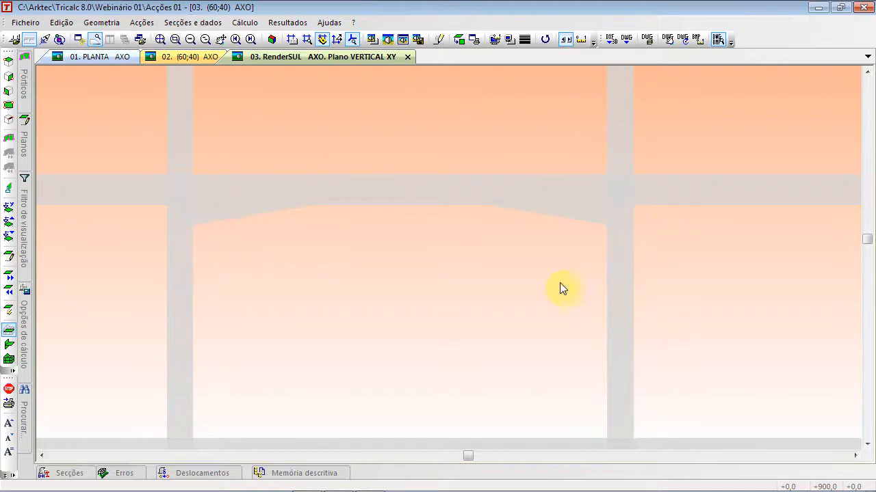
left_click(386, 40)
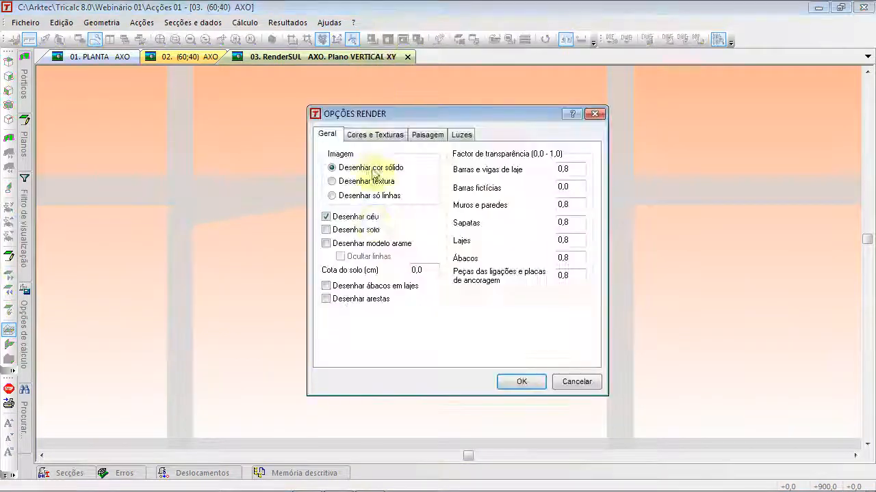
left_click(364, 304)
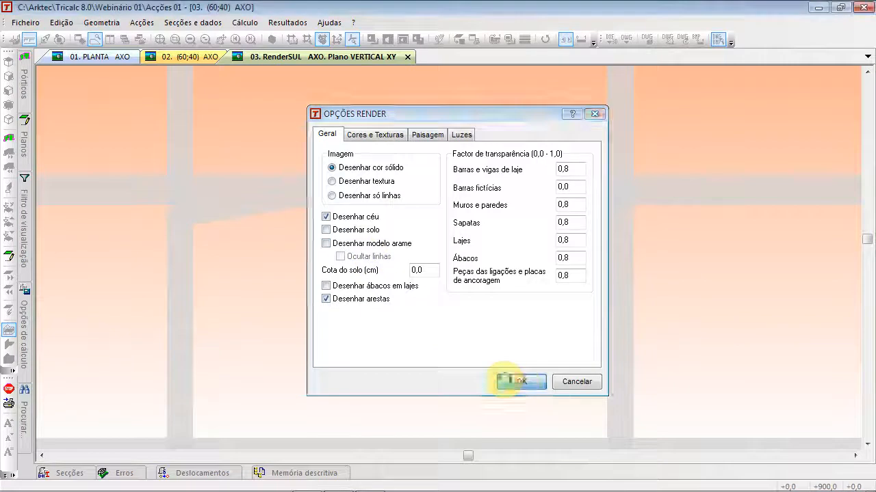
left_click(518, 381)
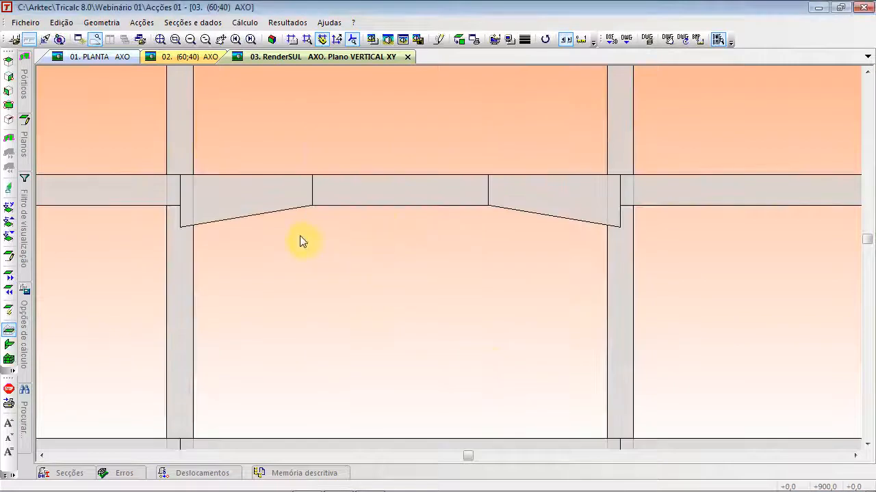
- Return the frame to the axonometric view, then renumber and reorder the structure's nodes and bars
left_click(271, 39)
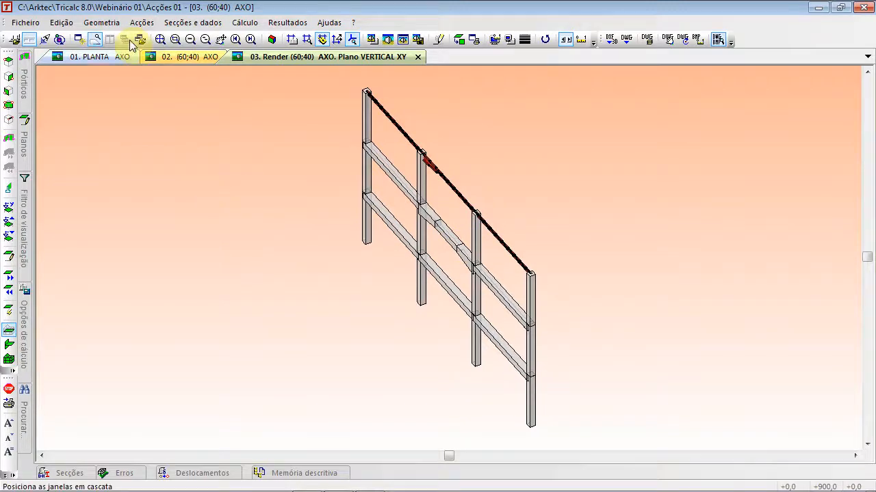
left_click(102, 23)
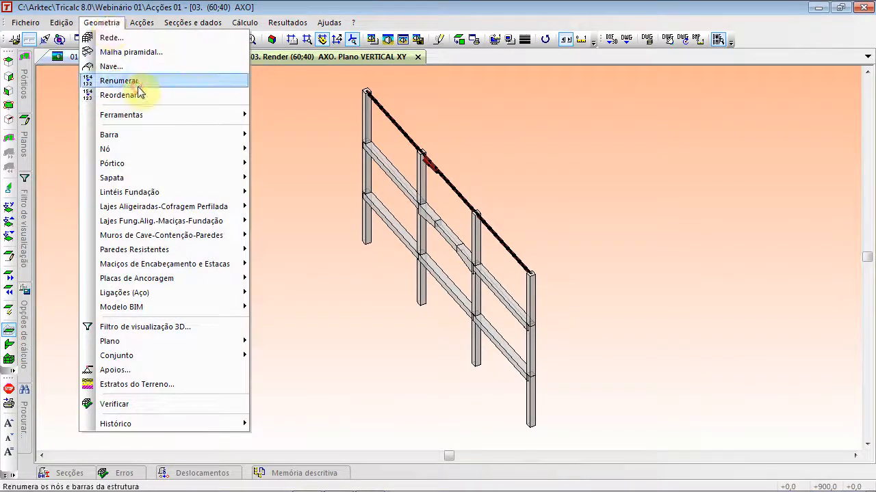
left_click(103, 80)
left_click(96, 23)
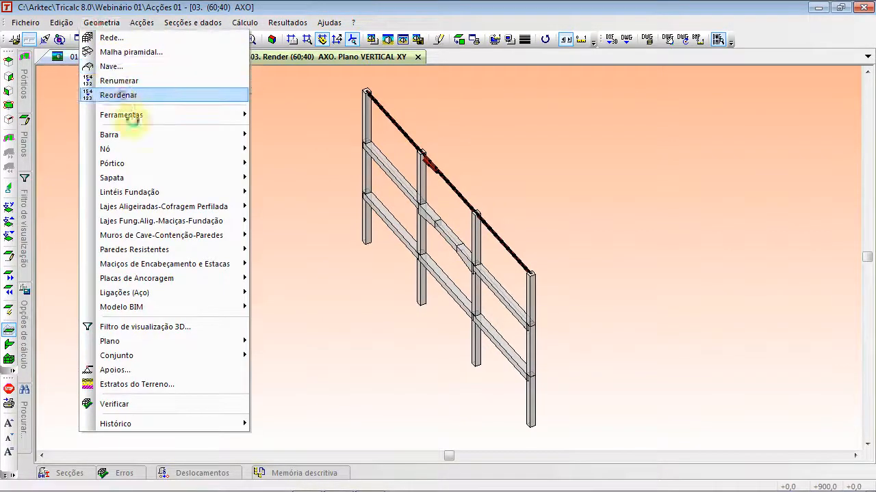
left_click(349, 324)
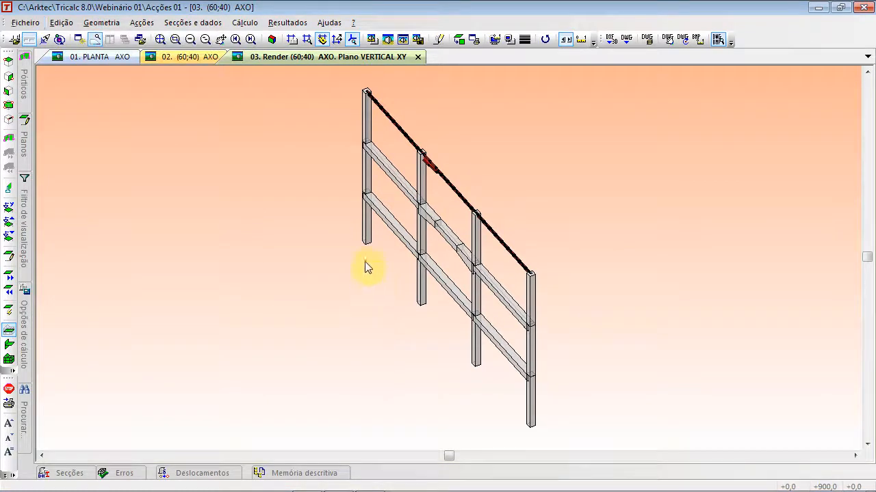
key("alt+Tab")
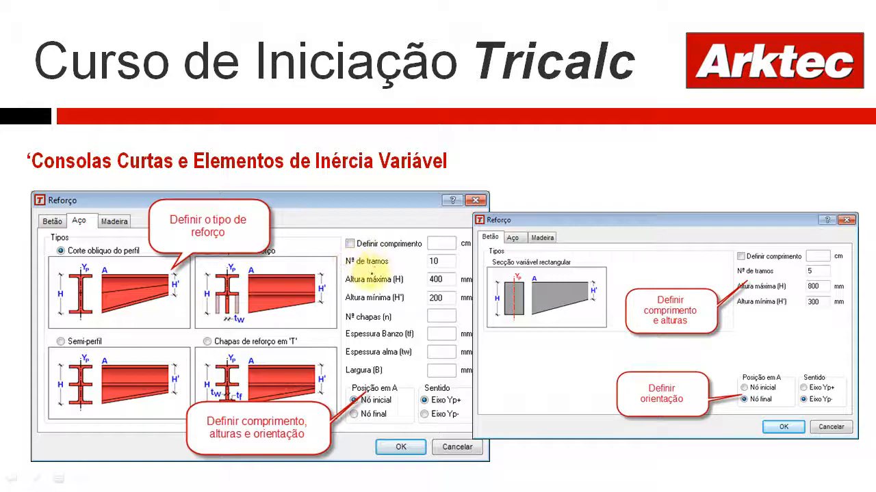
key("Right")
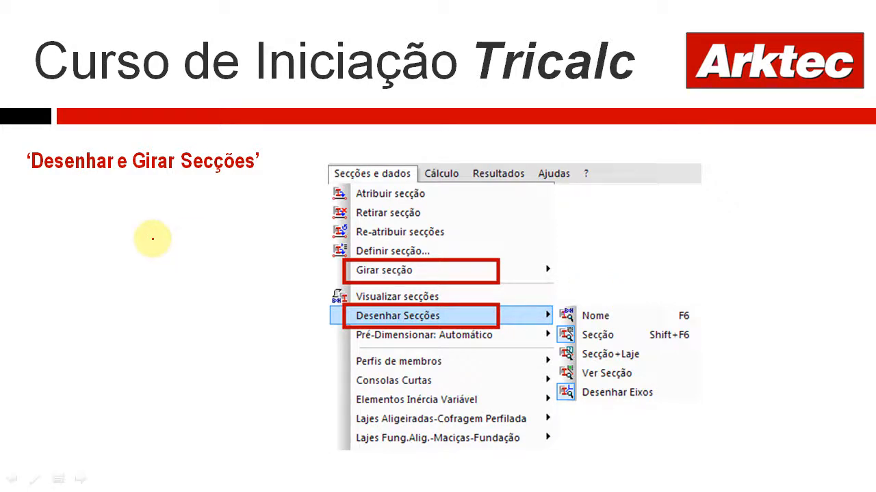
mouse_move(19, 141)
left_mouse_down()
mouse_move(70, 185)
mouse_move(273, 182)
mouse_move(159, 137)
mouse_move(19, 133)
left_mouse_up()
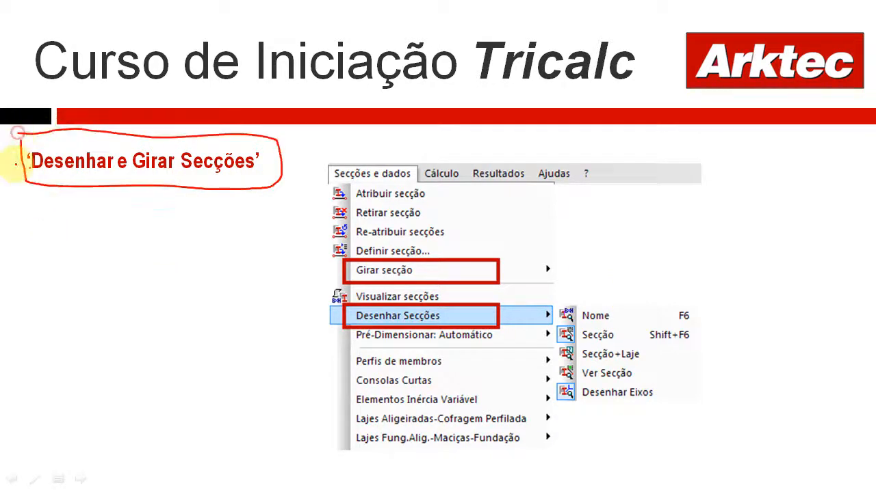
key("alt+Tab")
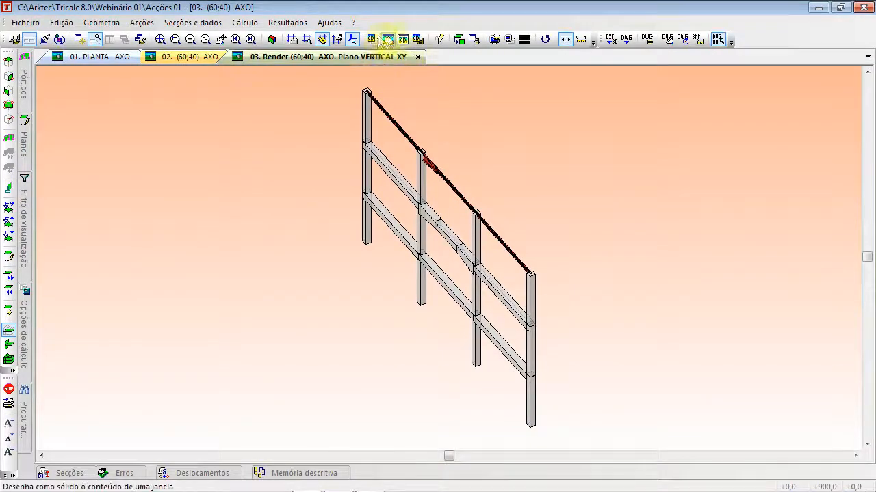
- Enable the wireframe model in the render options and render the frame again
left_click(372, 39)
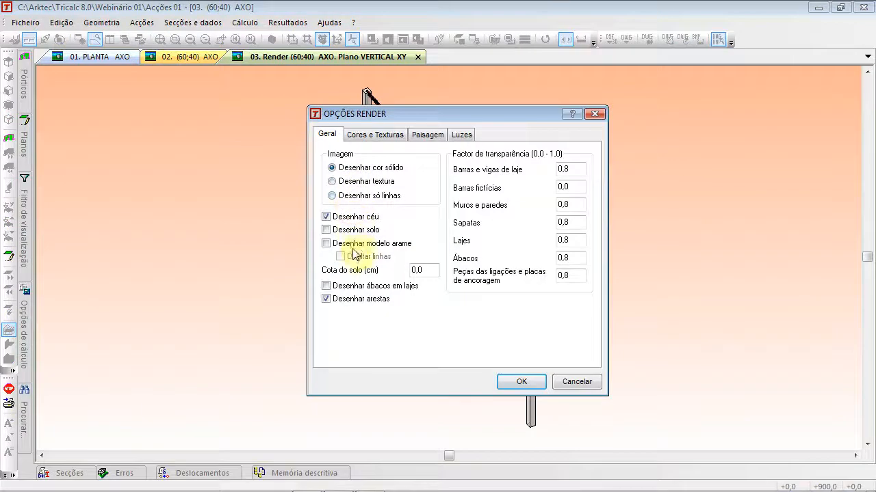
left_click(357, 245)
left_click(521, 382)
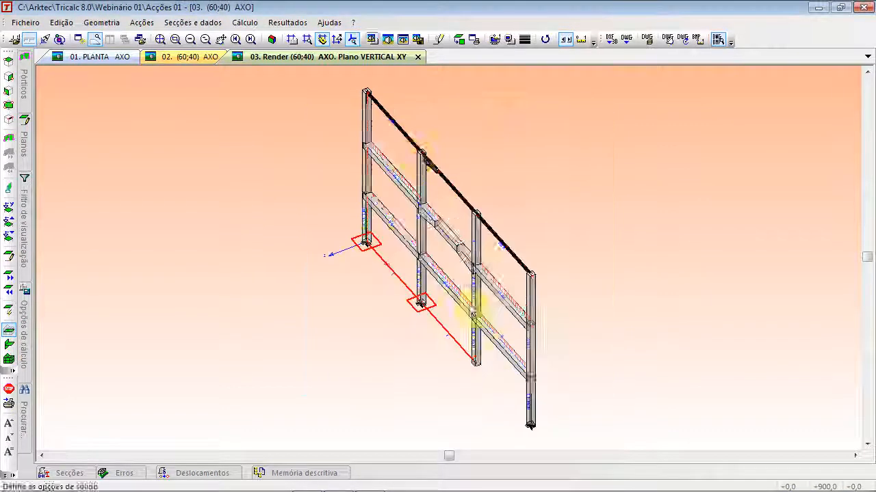
- Inspect the section outlines around node 25 and the steel haunch, then turn off section drawing (Secção) on the bars
scroll(383, 145, "up", 5)
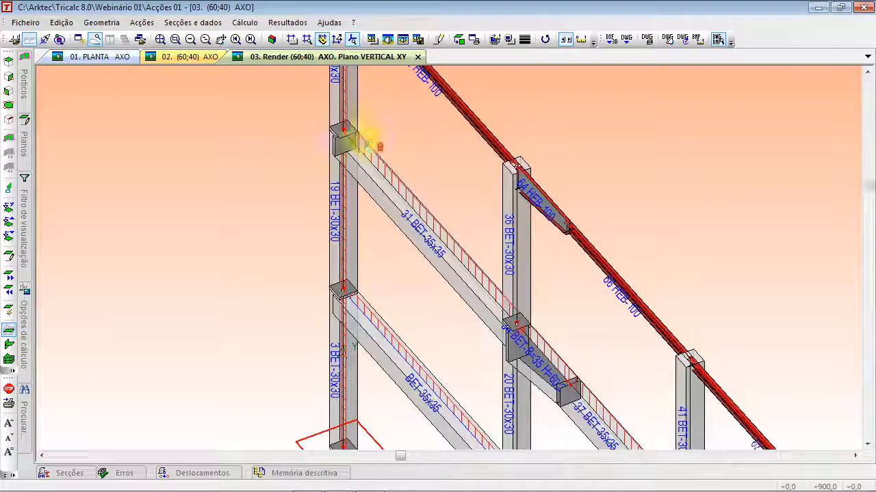
scroll(366, 205, "up", 4)
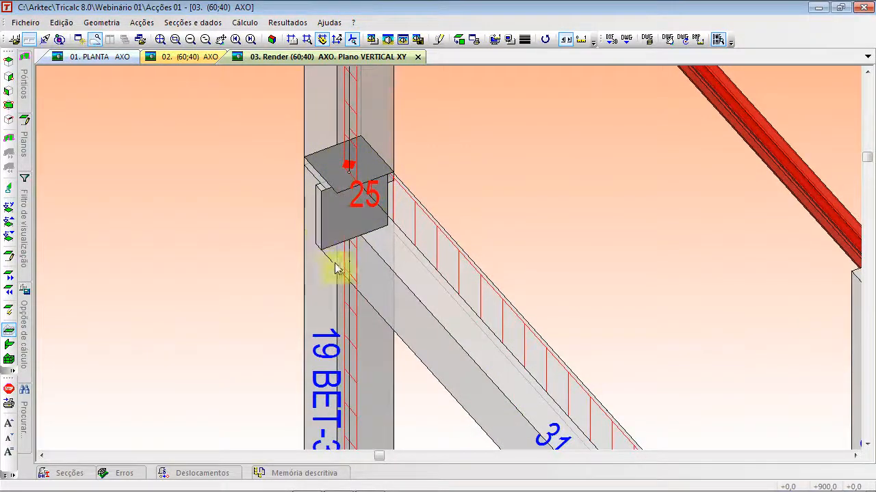
scroll(362, 283, "down", 4)
scroll(602, 308, "up", 4)
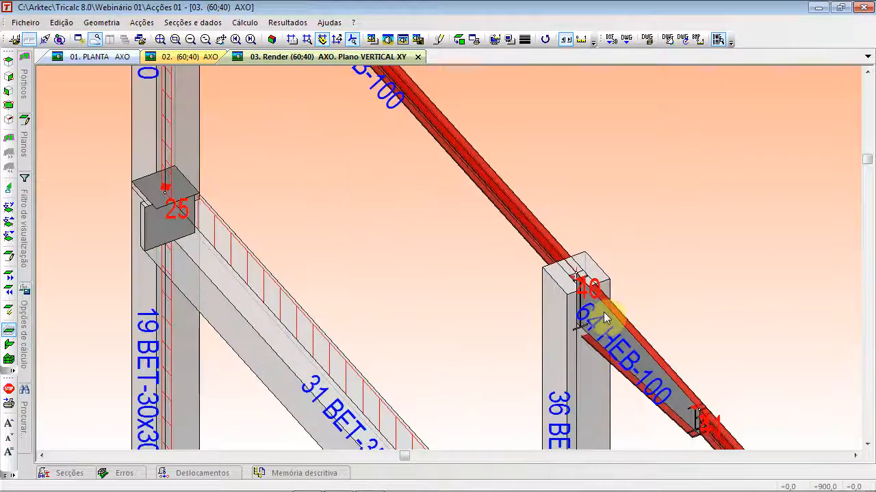
scroll(378, 256, "down", 3)
middle_click_drag(344, 237, 394, 260)
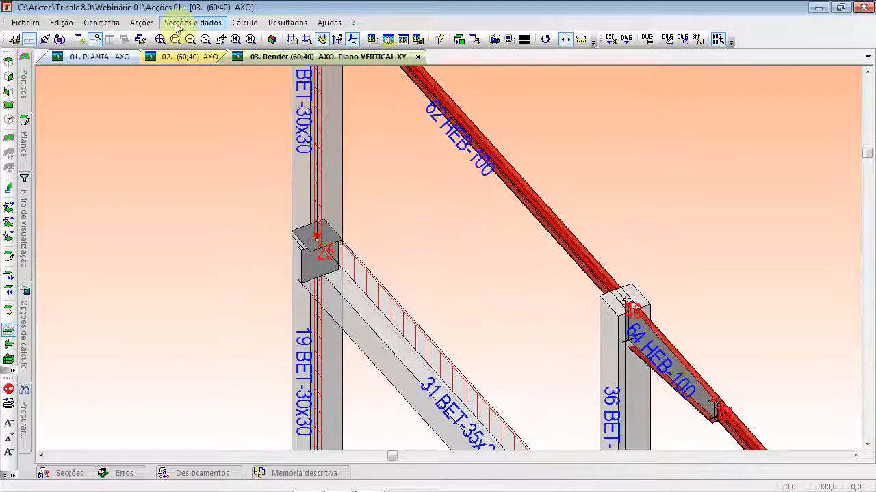
left_click(173, 23)
mouse_move(211, 130)
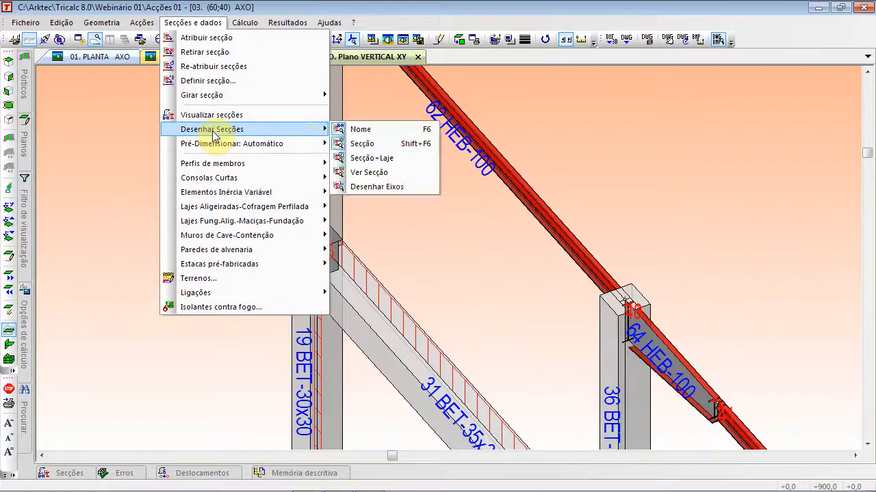
left_click(383, 145)
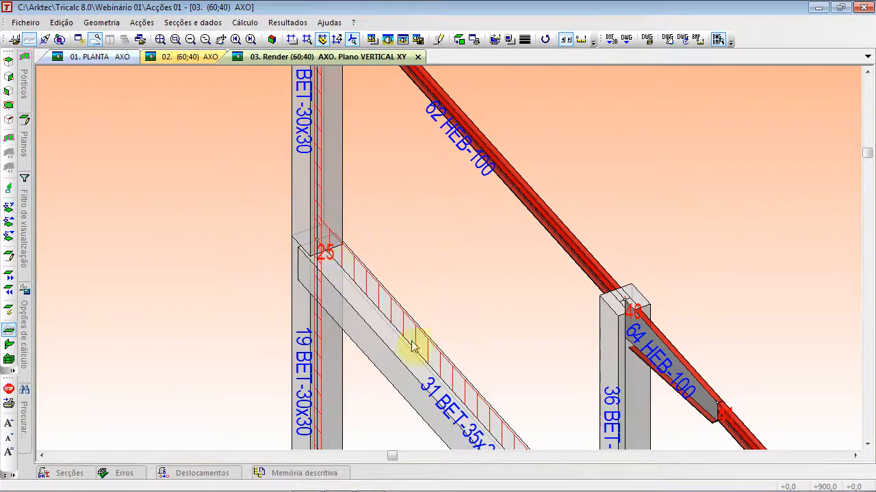
- Turn off edge drawing in the render options and render the frame with the wireframe model kept
scroll(479, 361, "down", 4)
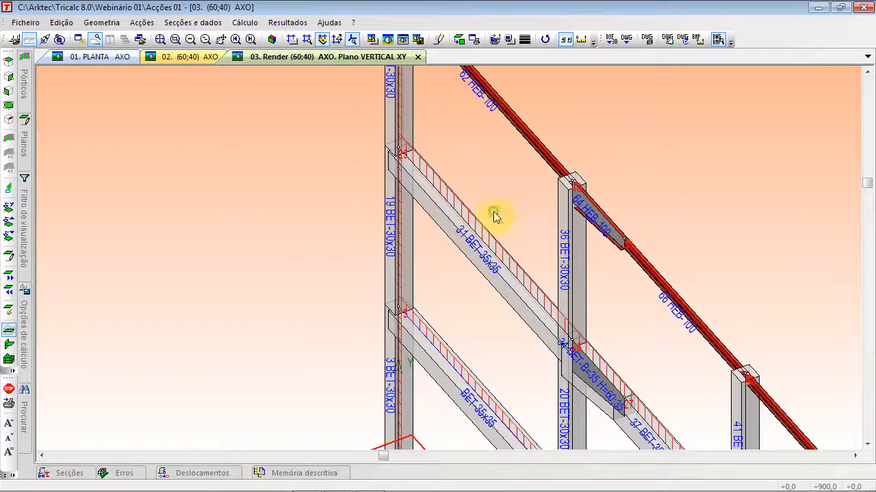
scroll(390, 307, "up", 4)
scroll(457, 325, "down", 2)
scroll(457, 324, "down", 2)
middle_click_drag(465, 296, 432, 337)
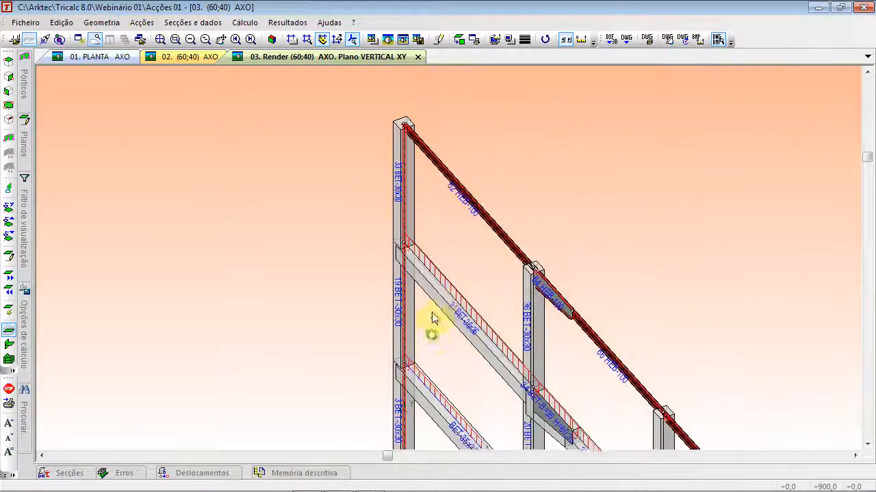
scroll(442, 274, "up", 2)
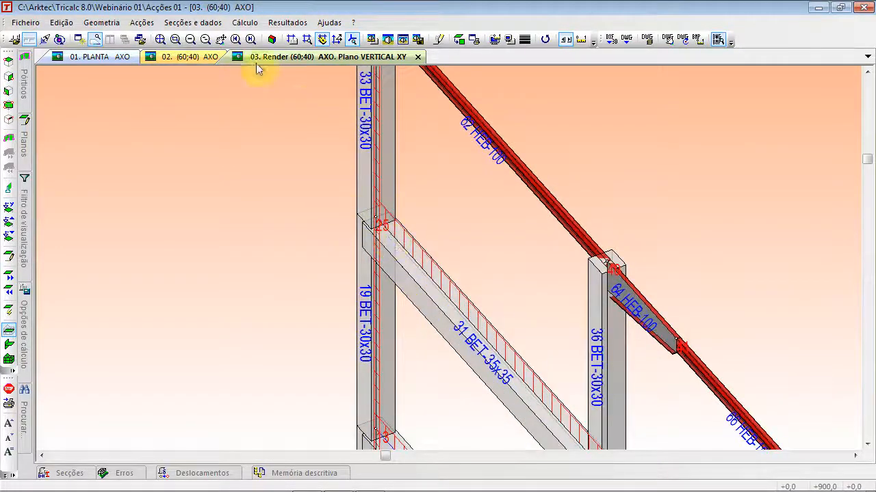
left_click(373, 40)
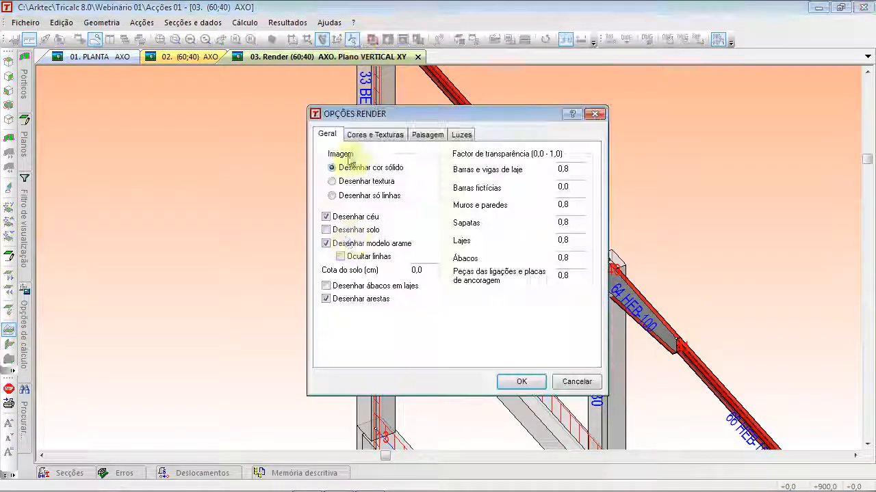
left_click(508, 381)
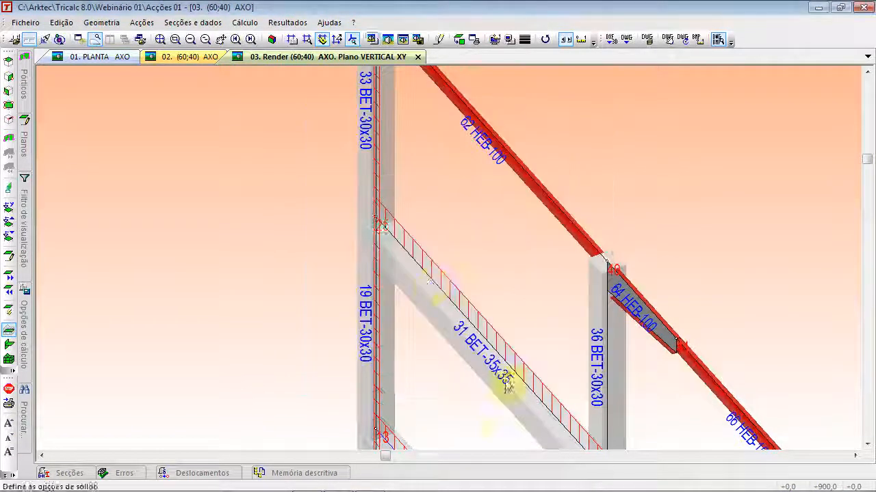
scroll(377, 226, "up", 3)
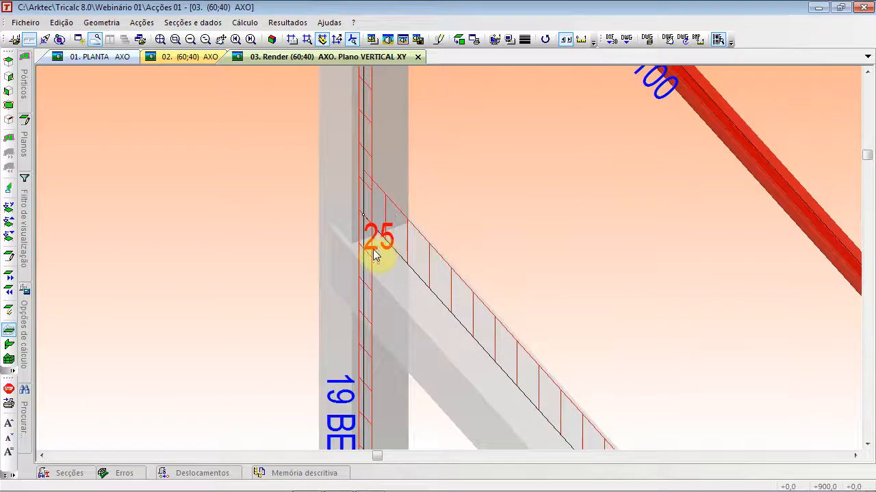
- Turn section drawing (Secção) back on for the frame's bars
scroll(372, 251, "down", 3)
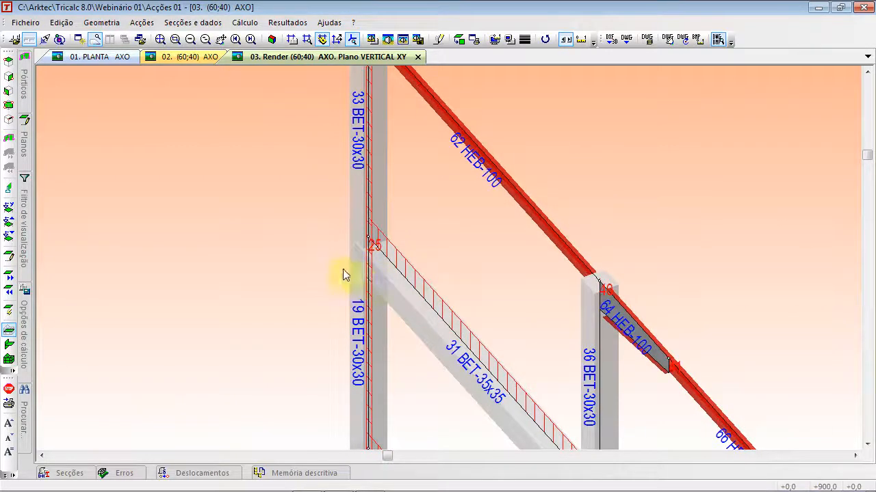
left_click(193, 23)
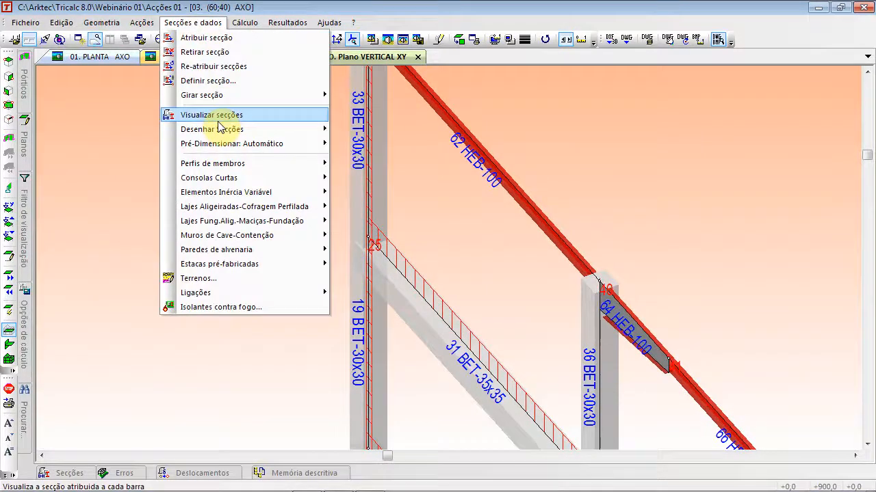
mouse_move(221, 132)
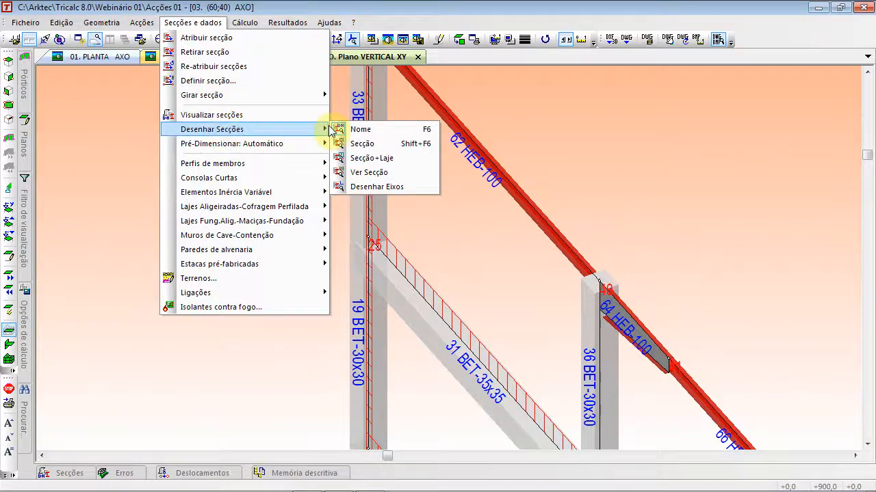
left_click(363, 143)
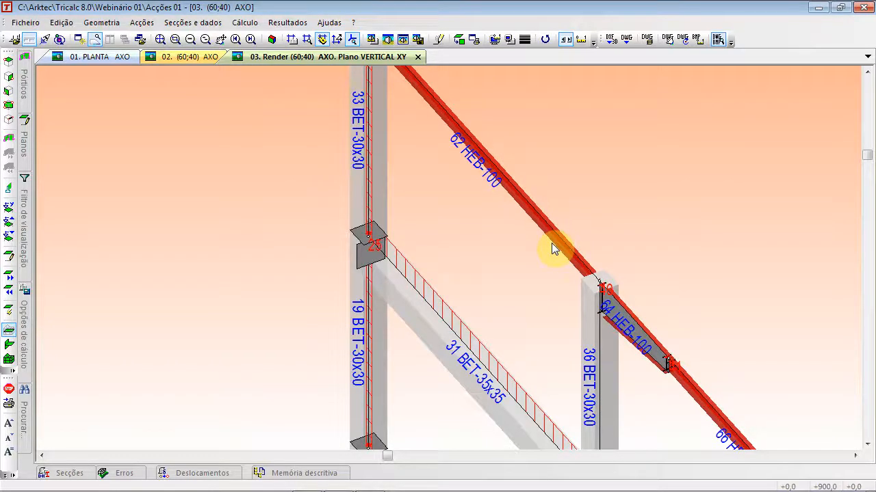
- Show only horizontal plane 300 of the structure and fit it in the view
middle_click_drag(400, 254, 404, 162)
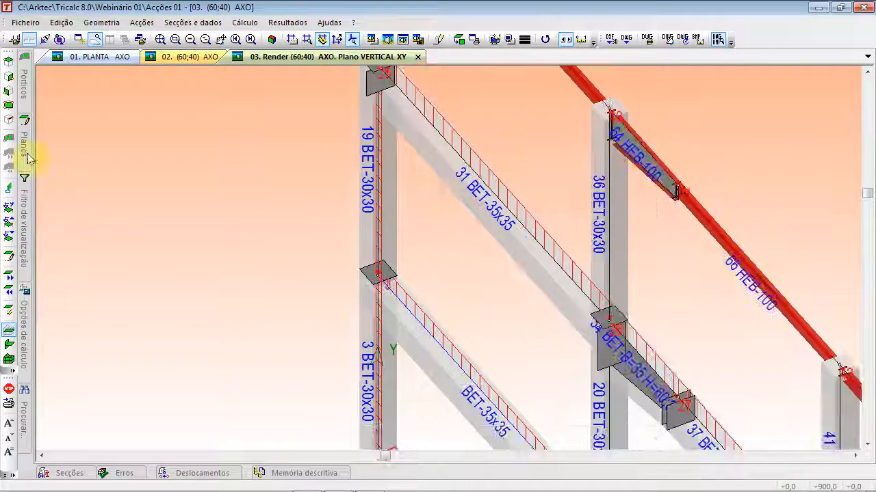
left_click(26, 147)
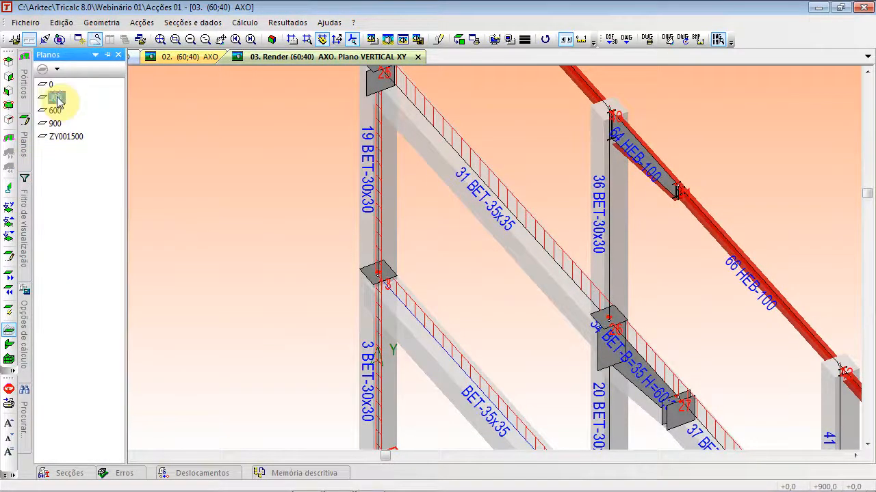
left_click(56, 98)
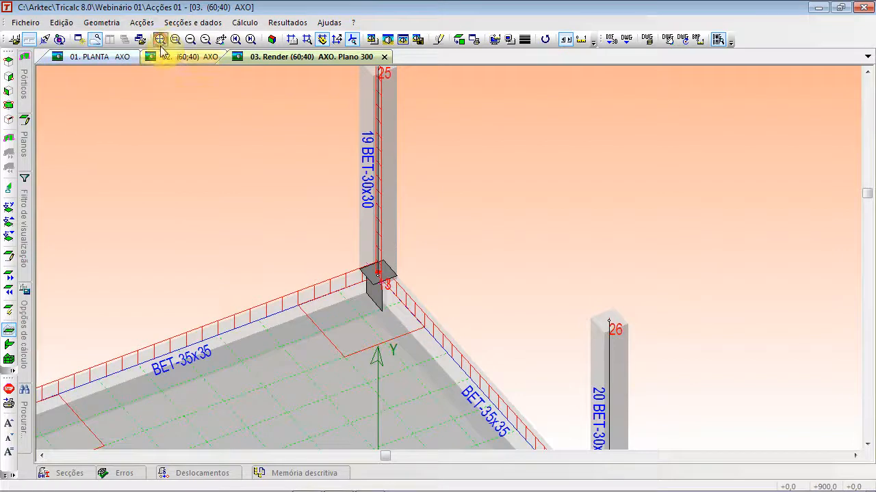
left_click(160, 40)
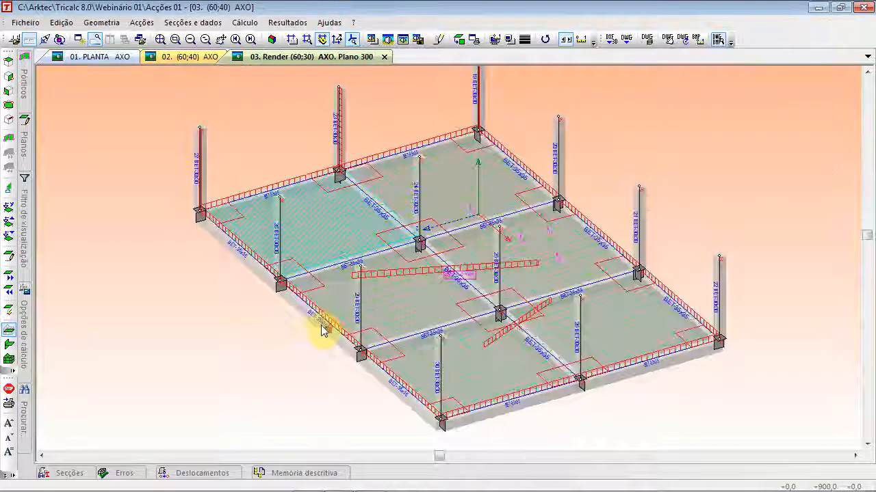
- Turn on Secção+Laje drawing for the bars of plane 300 and inspect the section outlines around nodes 22 and 18
scroll(322, 326, "up", 3)
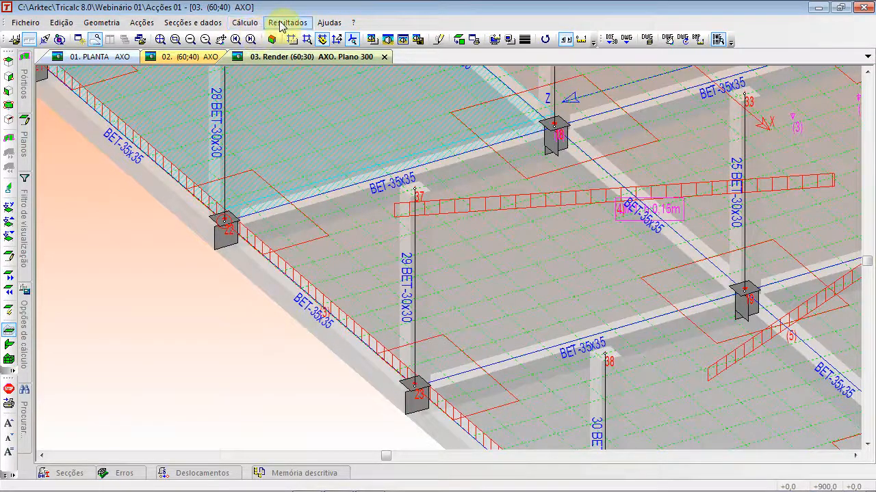
left_click(192, 22)
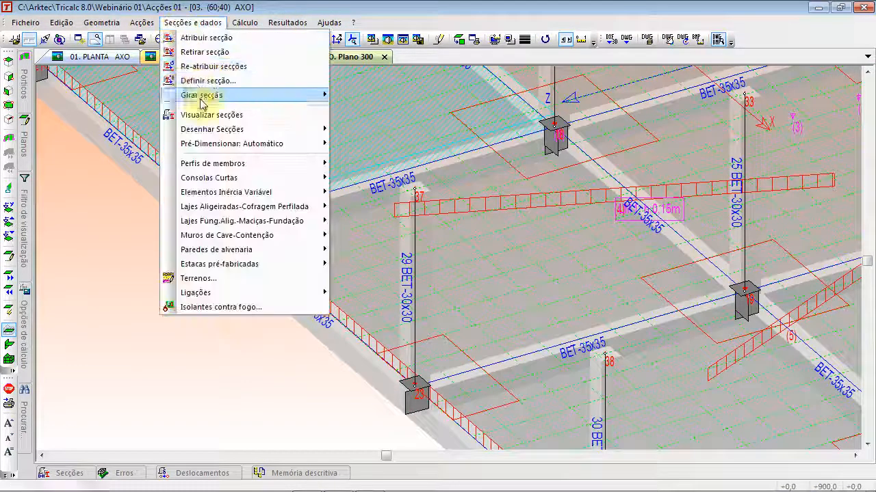
mouse_move(212, 129)
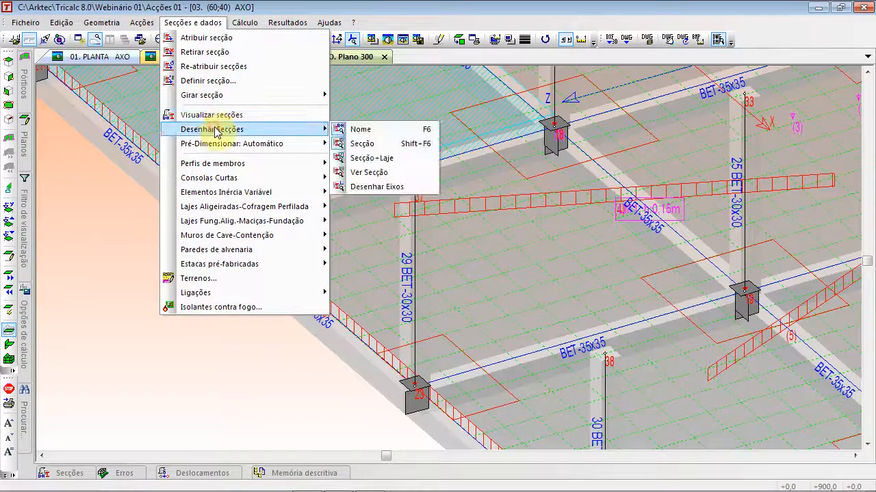
left_click(374, 159)
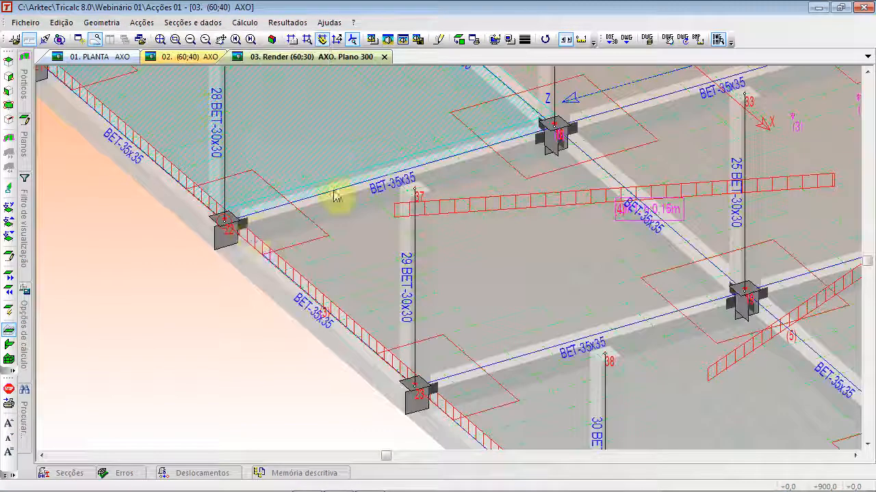
scroll(236, 240, "up", 3)
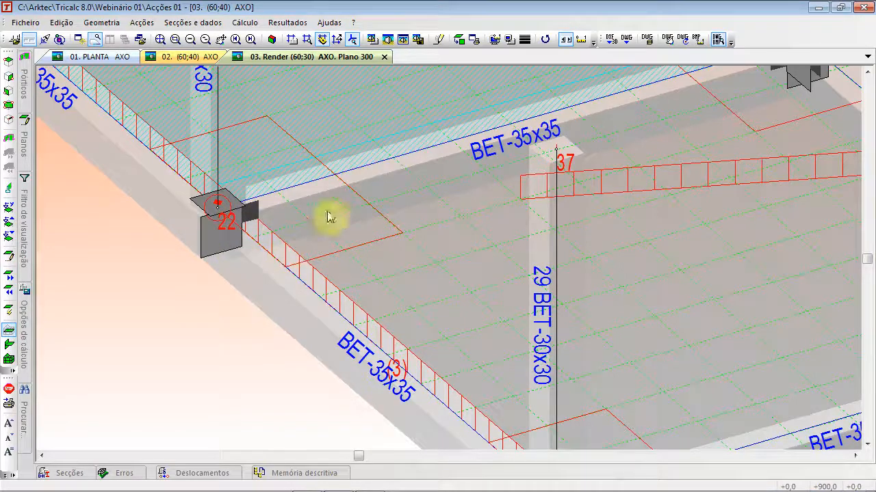
left_click(160, 39)
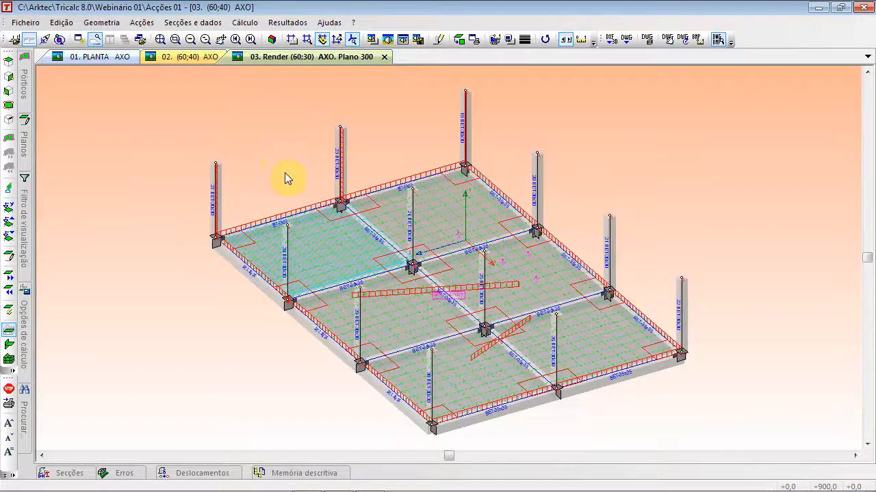
scroll(417, 241, "up", 5)
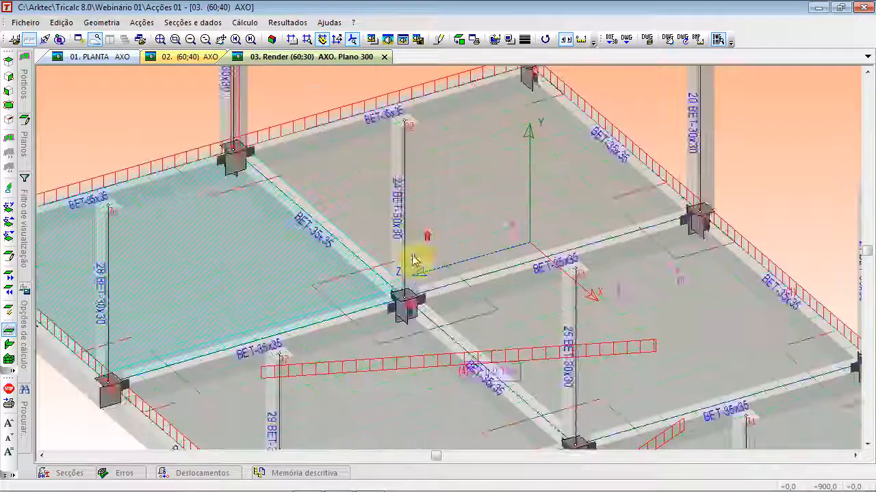
scroll(414, 246, "up", 3)
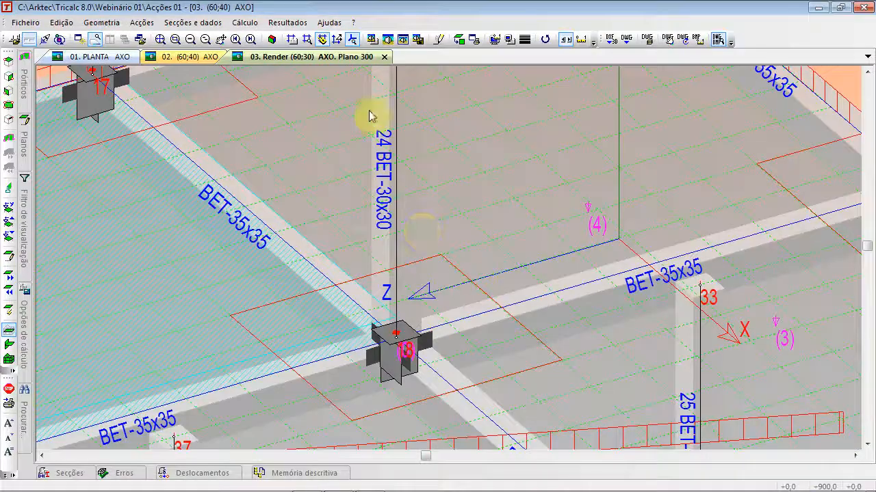
left_click(192, 22)
left_click(220, 78)
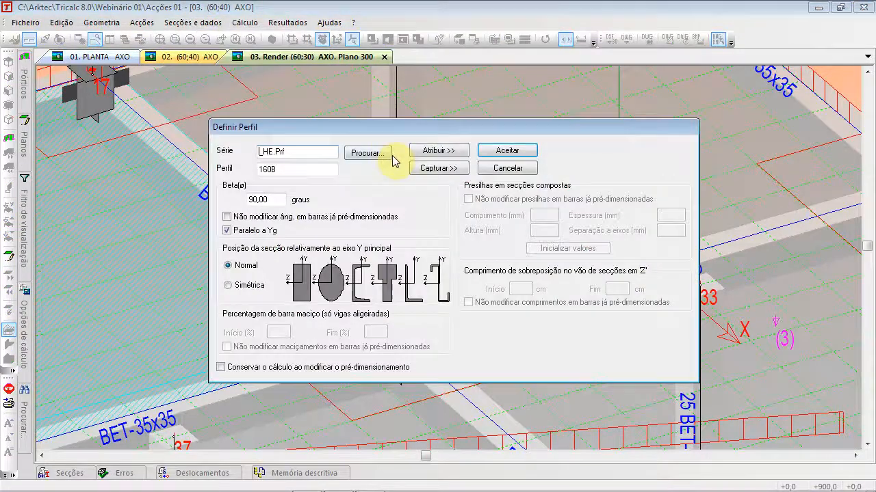
left_click(507, 168)
- Rotate the section of column 24 above node 18 by a given angle of 45 degrees and check its new orientation
left_click(192, 22)
mouse_move(223, 96)
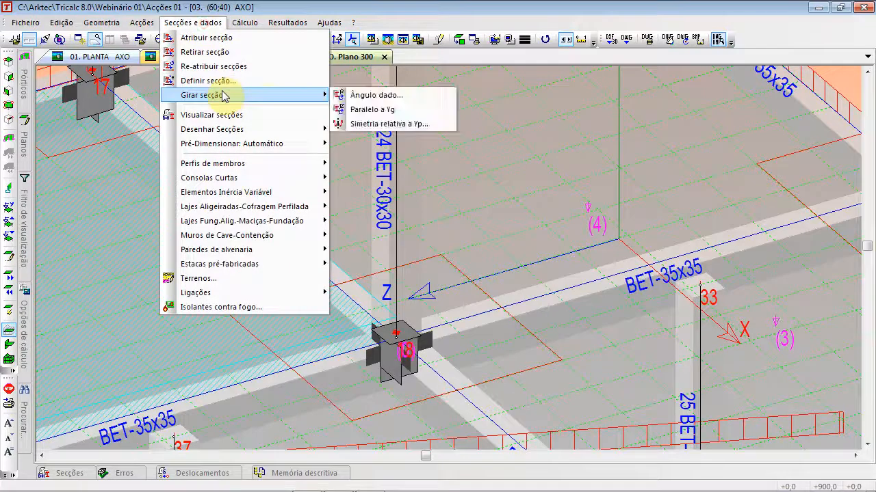
left_click(373, 96)
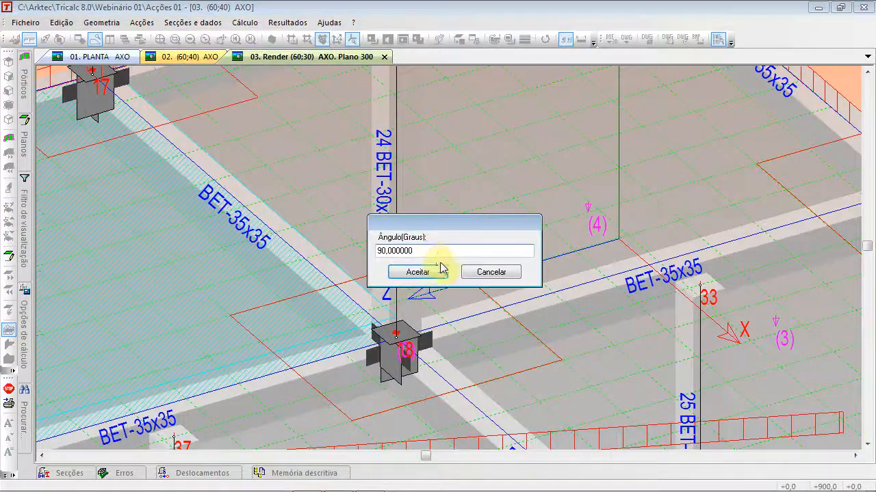
type("45")
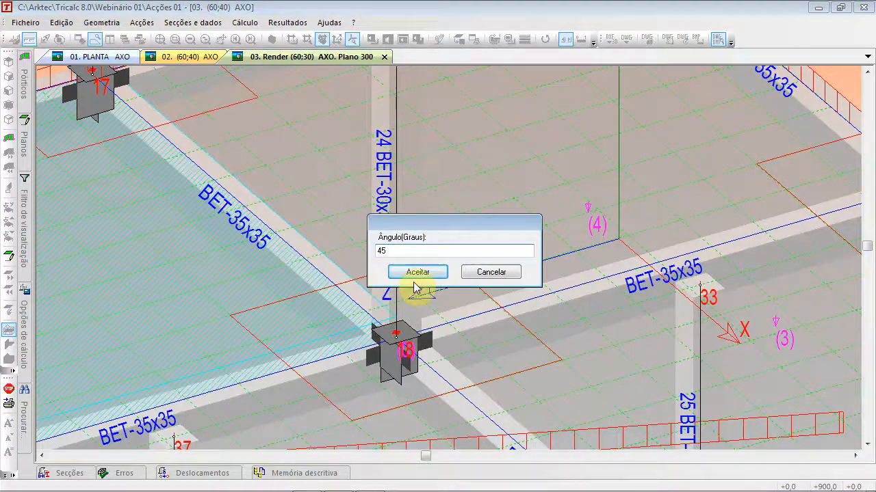
left_click(417, 272)
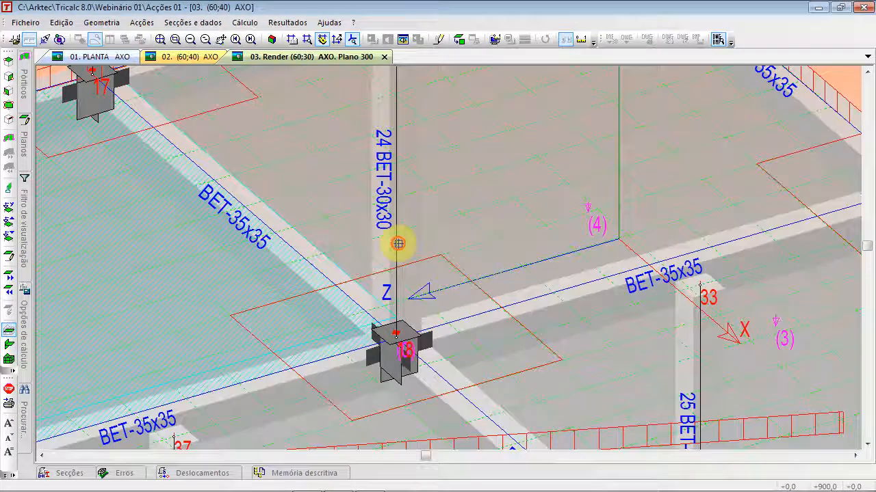
left_click(404, 333)
left_click(467, 270)
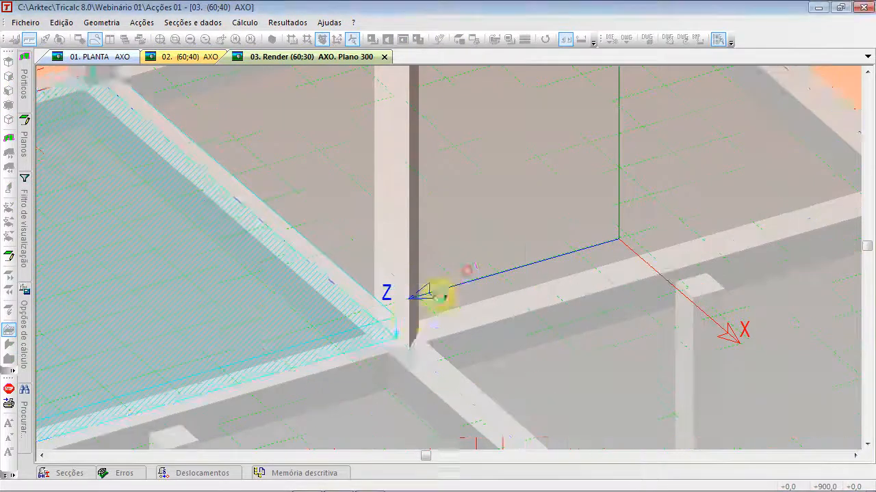
scroll(404, 346, "up", 3)
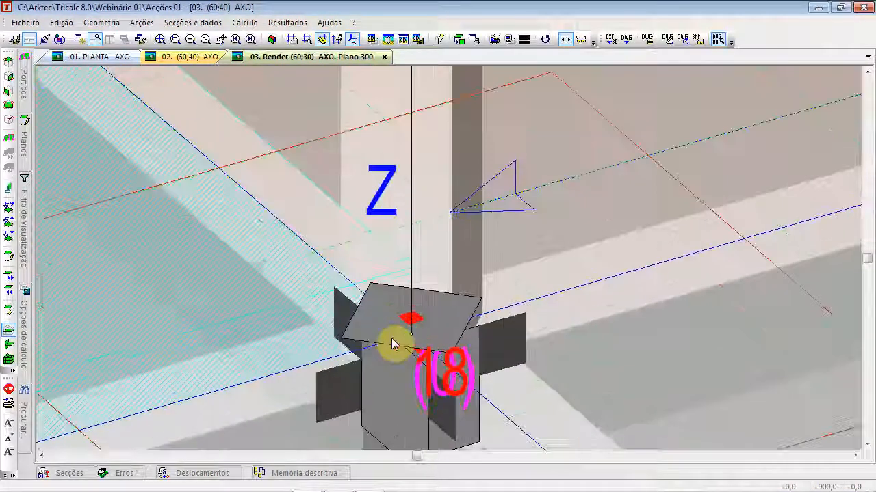
scroll(394, 344, "down", 5)
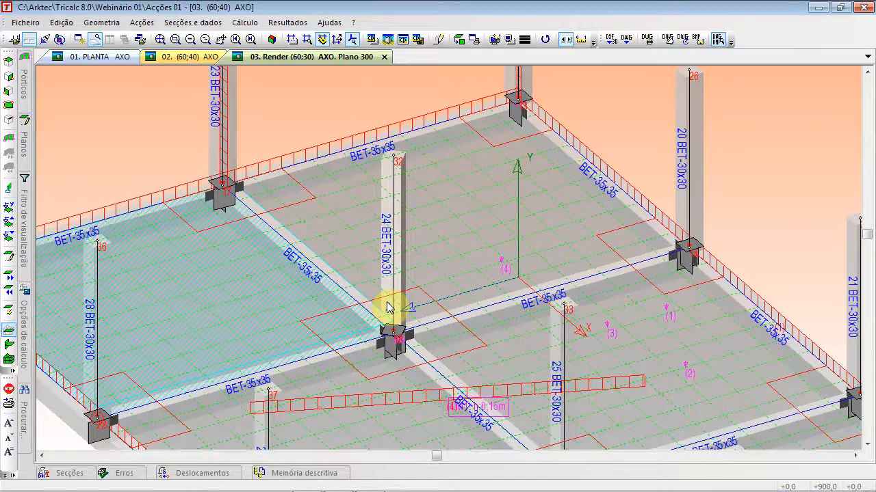
scroll(387, 308, "down", 1)
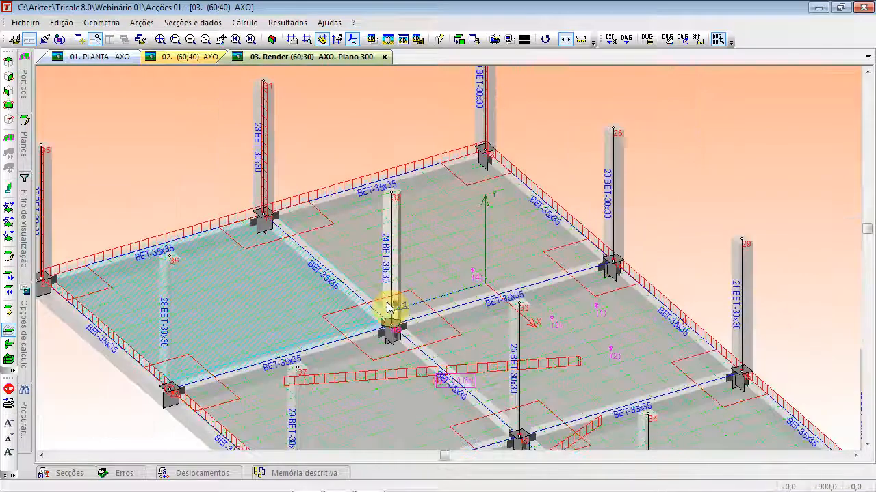
scroll(387, 308, "up", 2)
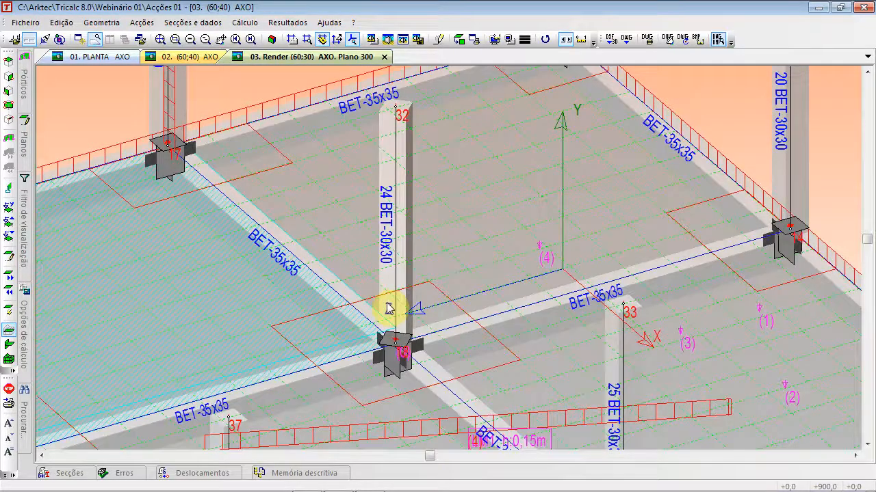
- Rotate column 24's section by another 45 degrees, then leave the rotation command
left_click(183, 22)
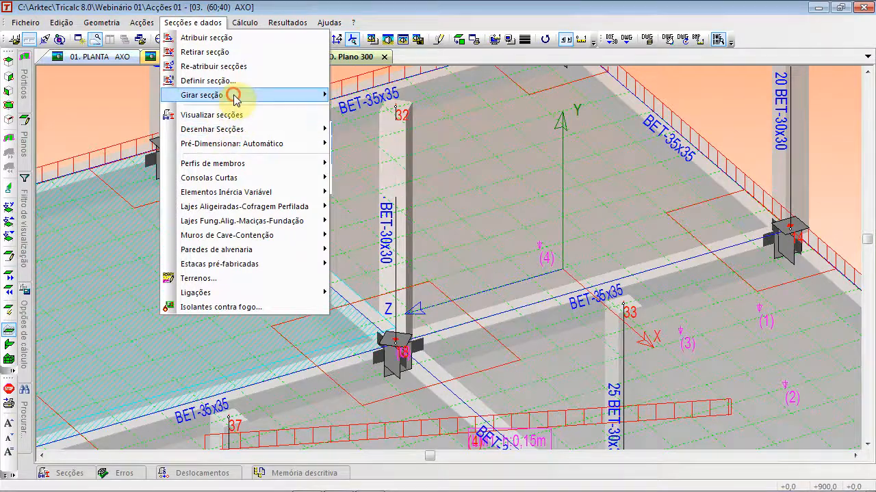
mouse_move(235, 95)
left_click(383, 95)
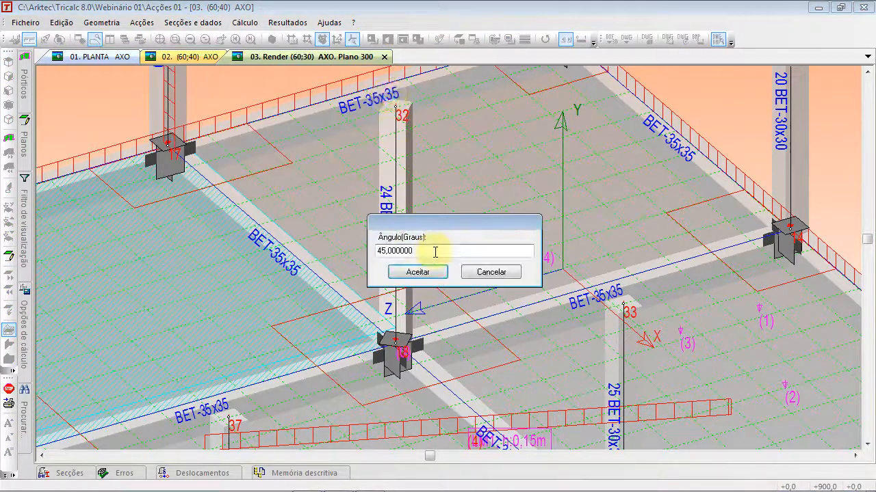
left_click(418, 273)
left_click(390, 241)
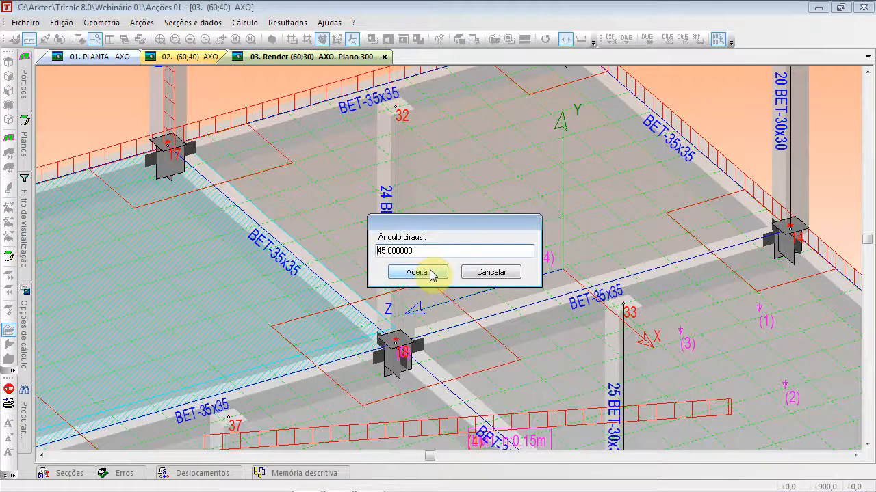
left_click(483, 273)
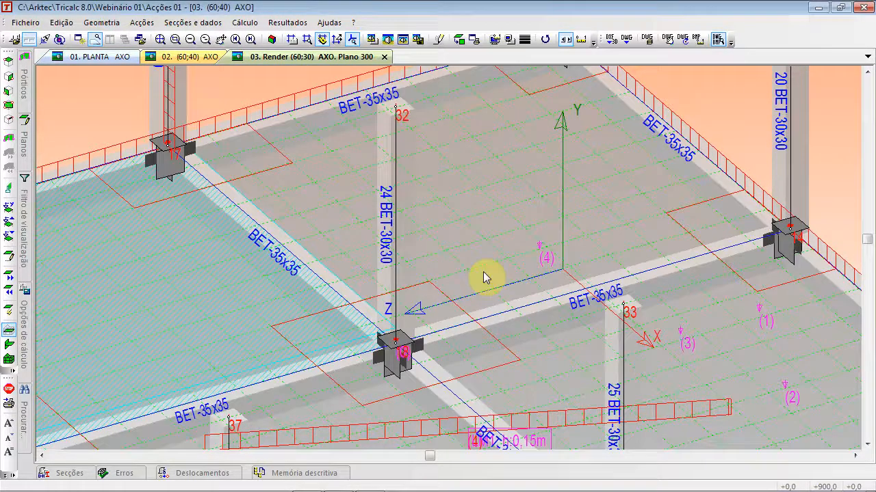
- Display the section data assigned to column 24 and check its Beta angle in the sections list
left_click(176, 22)
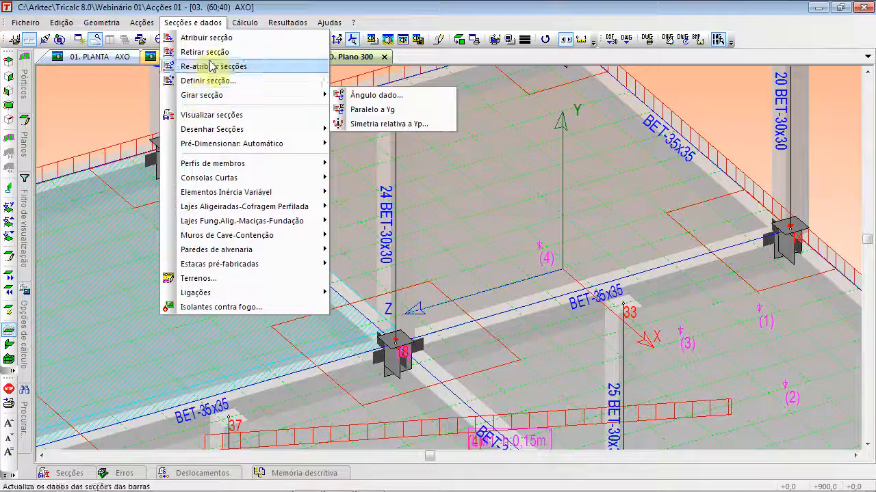
left_click(266, 118)
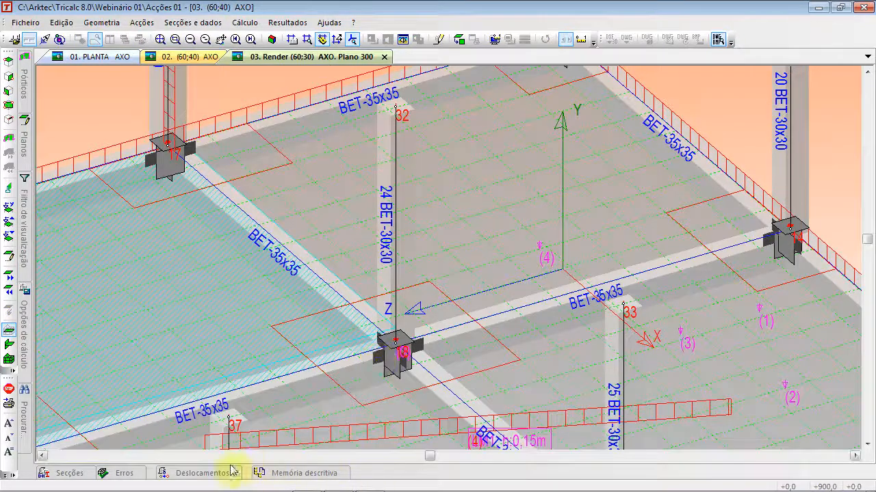
left_click(129, 477)
left_click(68, 474)
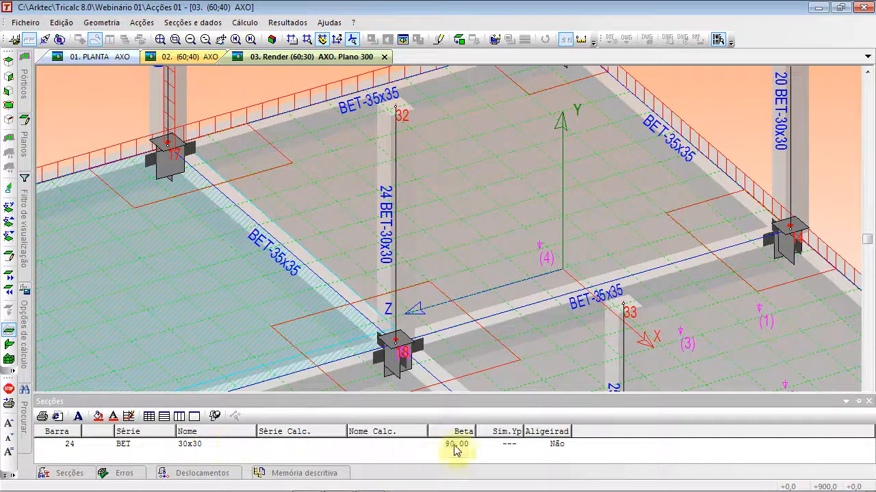
left_click(460, 445)
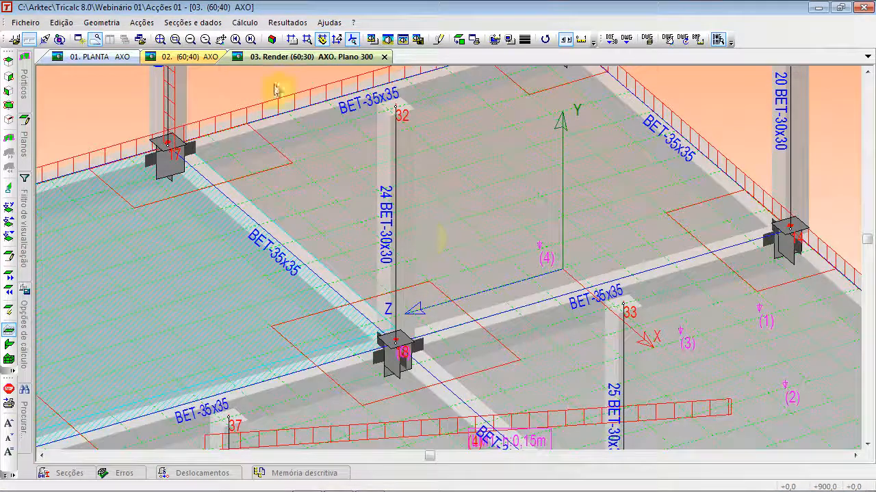
left_click(160, 39)
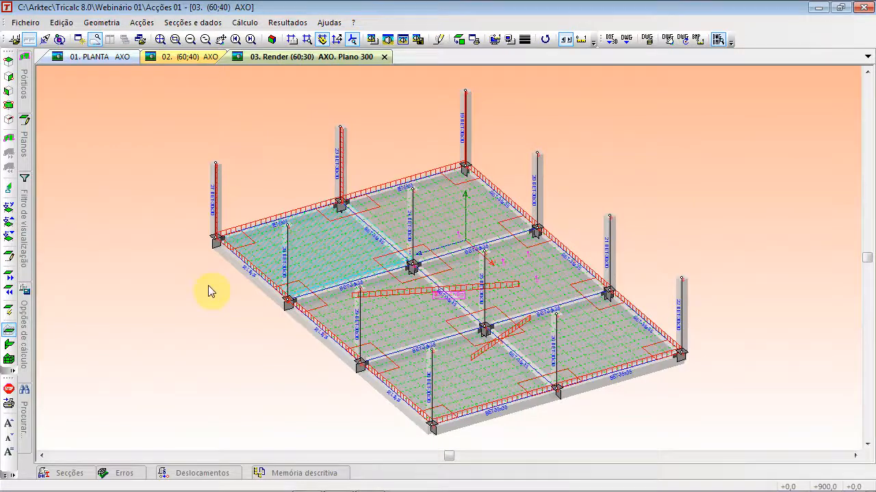
scroll(281, 308, "up", 5)
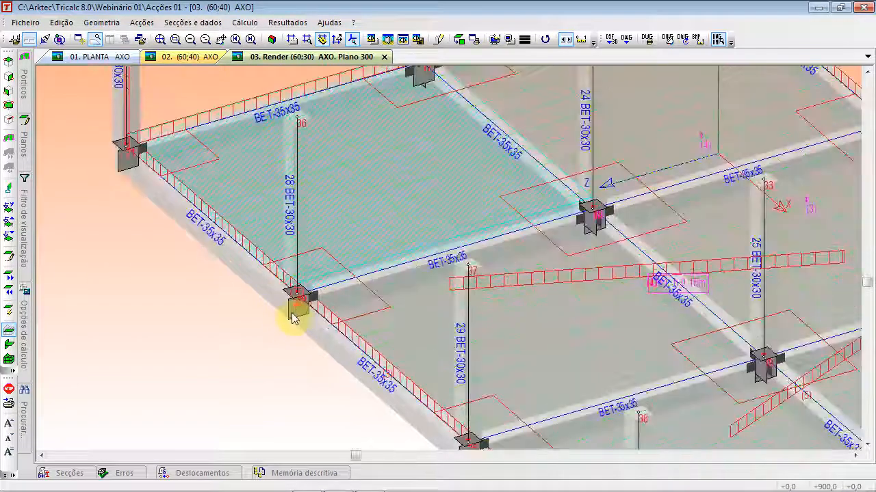
scroll(293, 318, "up", 2)
scroll(292, 315, "down", 3)
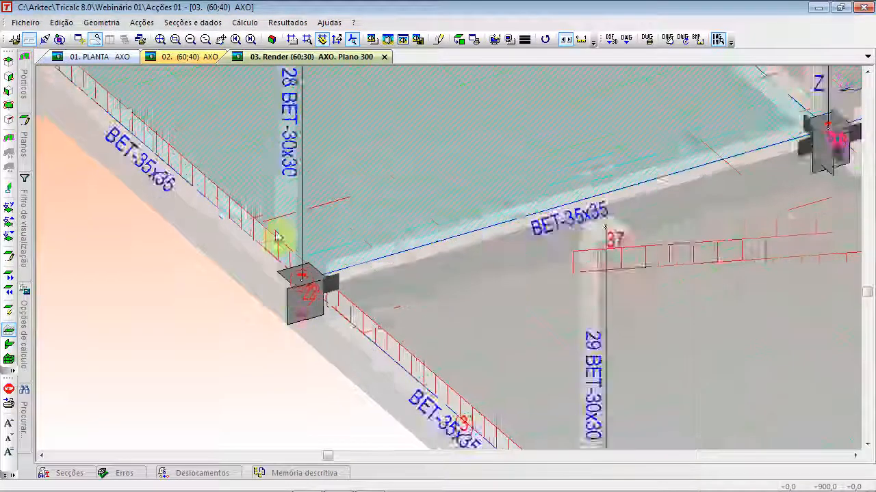
left_click(161, 39)
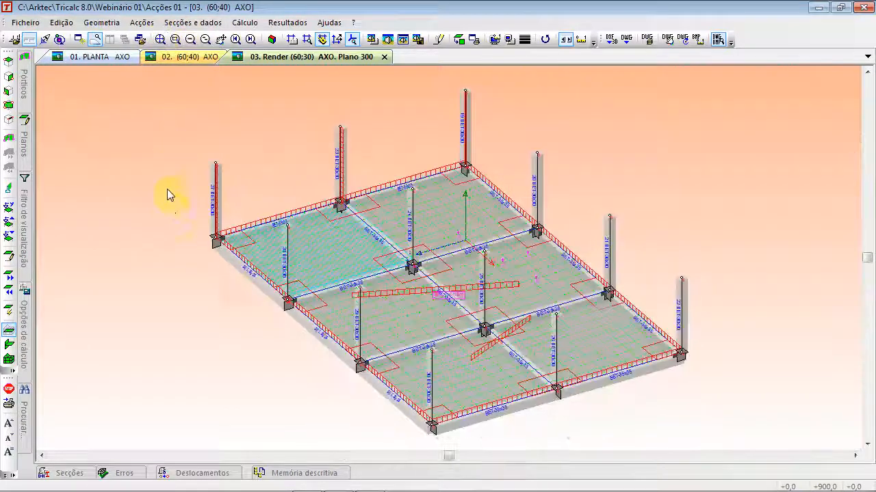
key("alt+Tab")
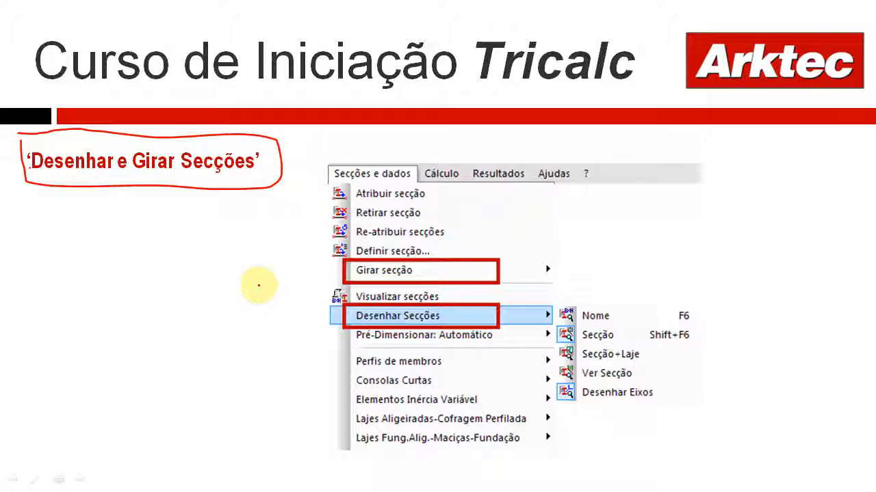
left_click(261, 294)
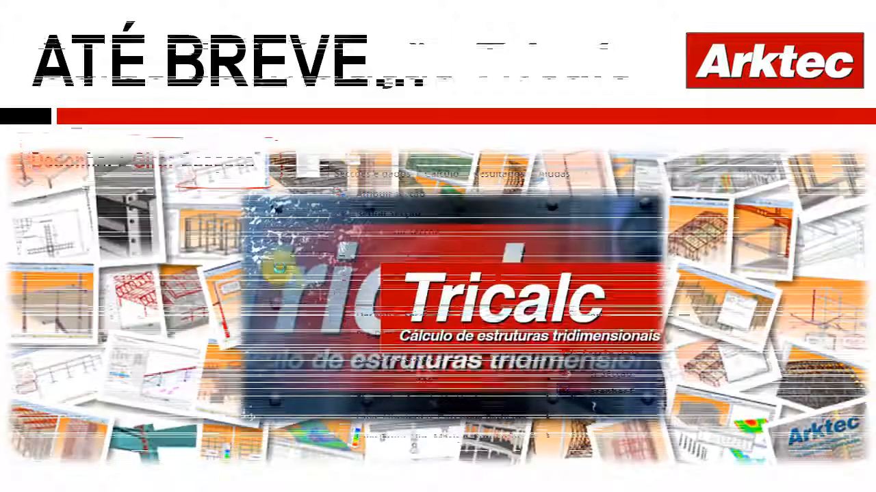